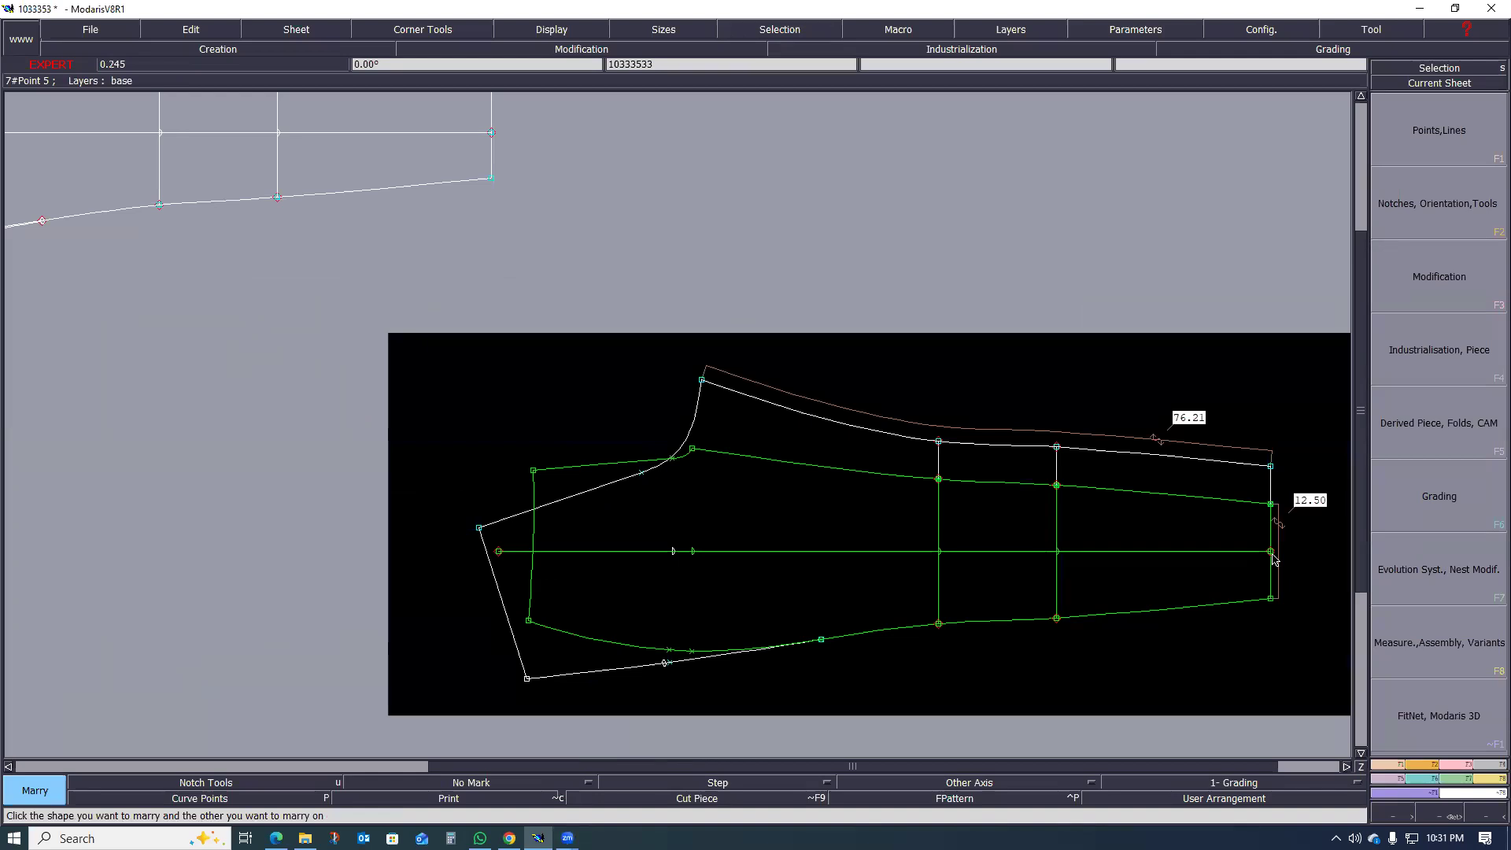
Step: Examine how the married front leg piece overlaps the back leg piece along the seams, knee lines and hem
scroll(1113, 557, down, 6)
scroll(1012, 590, up, 4)
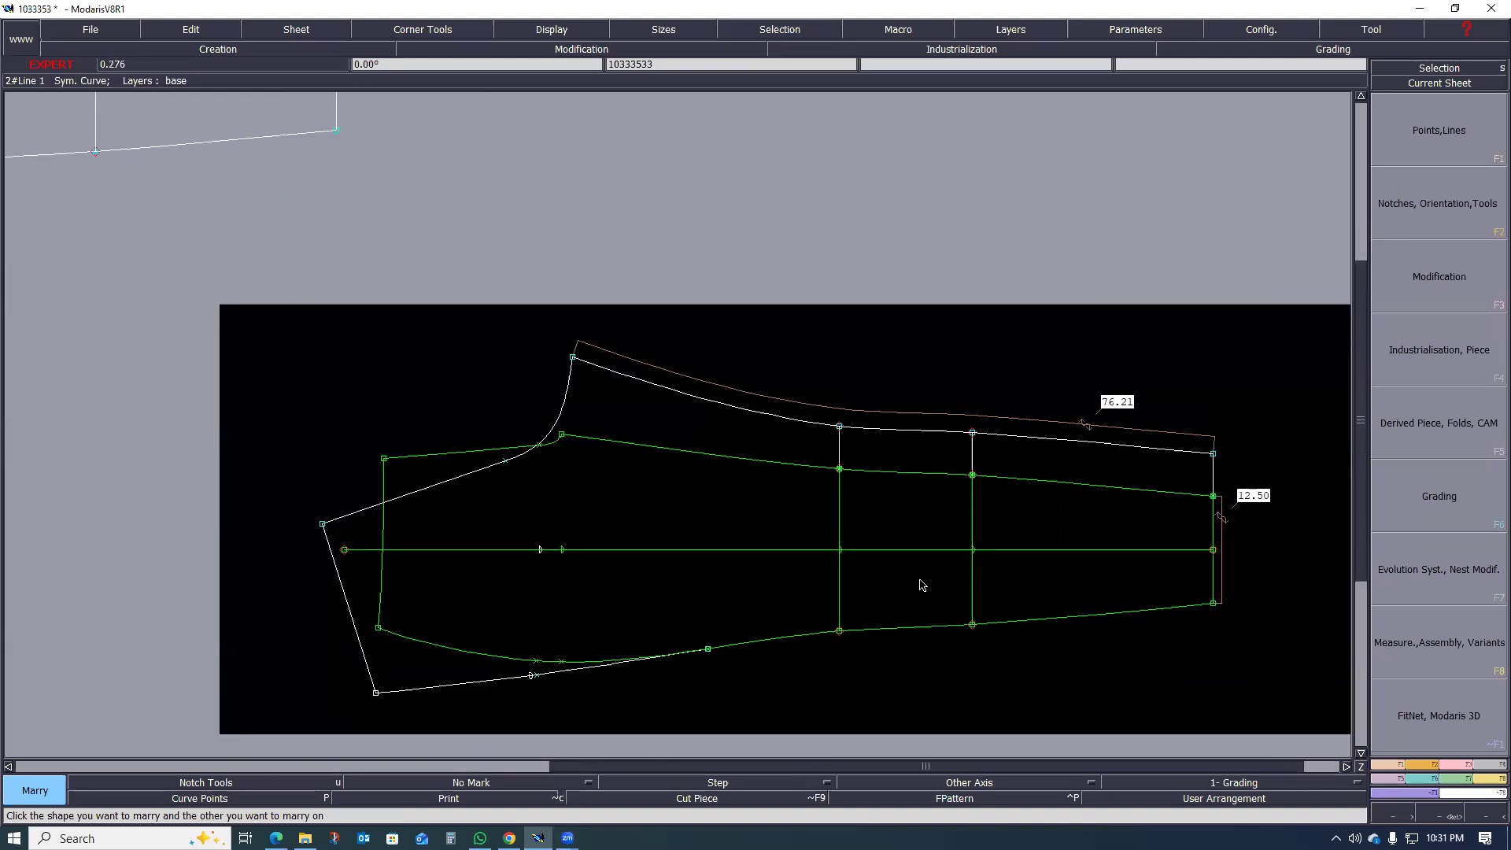
scroll(732, 522, down, 4)
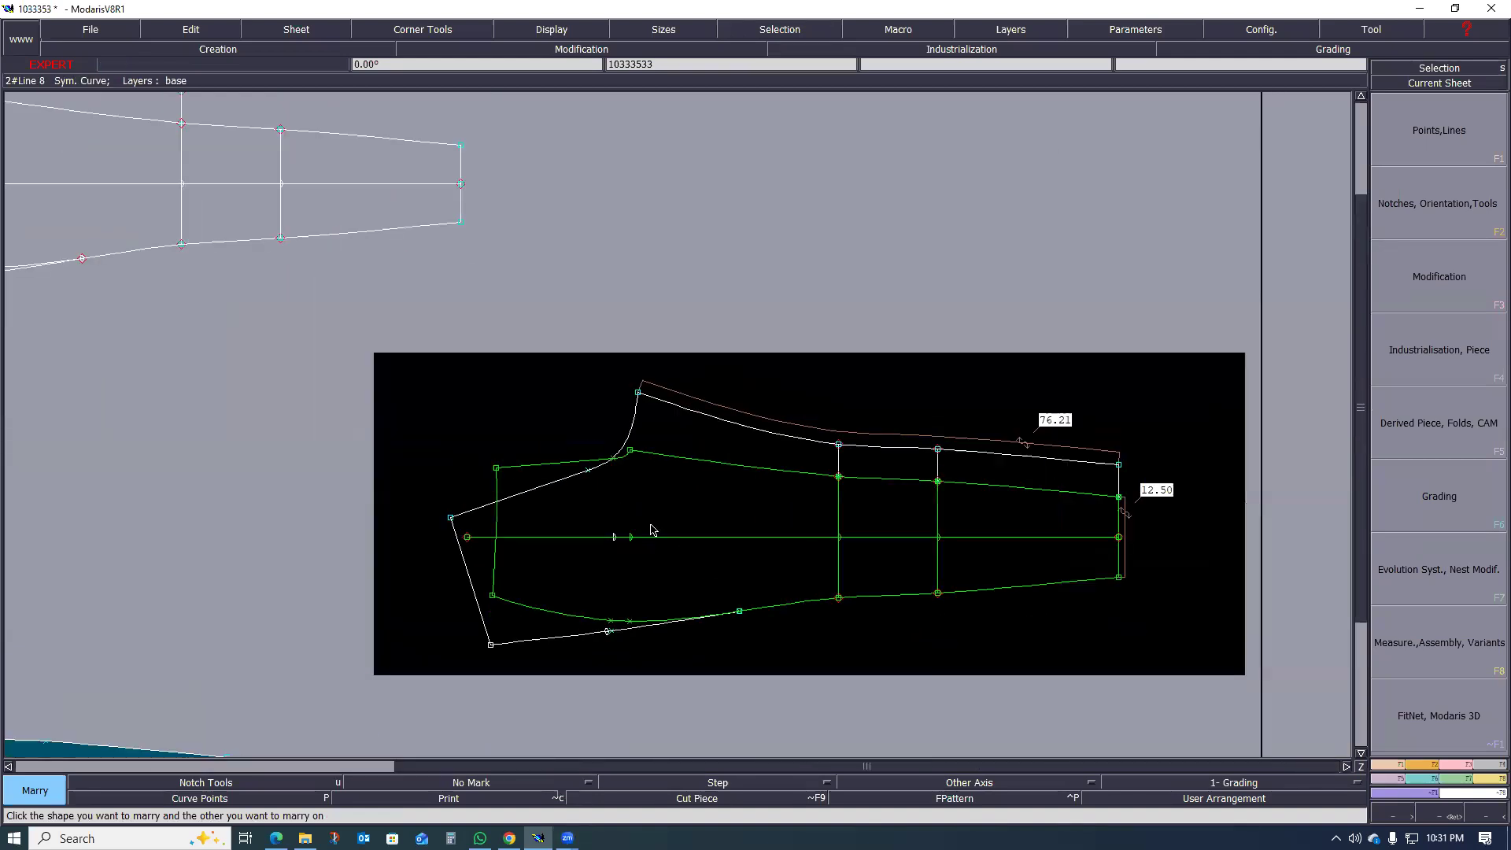
scroll(706, 542, up, 3)
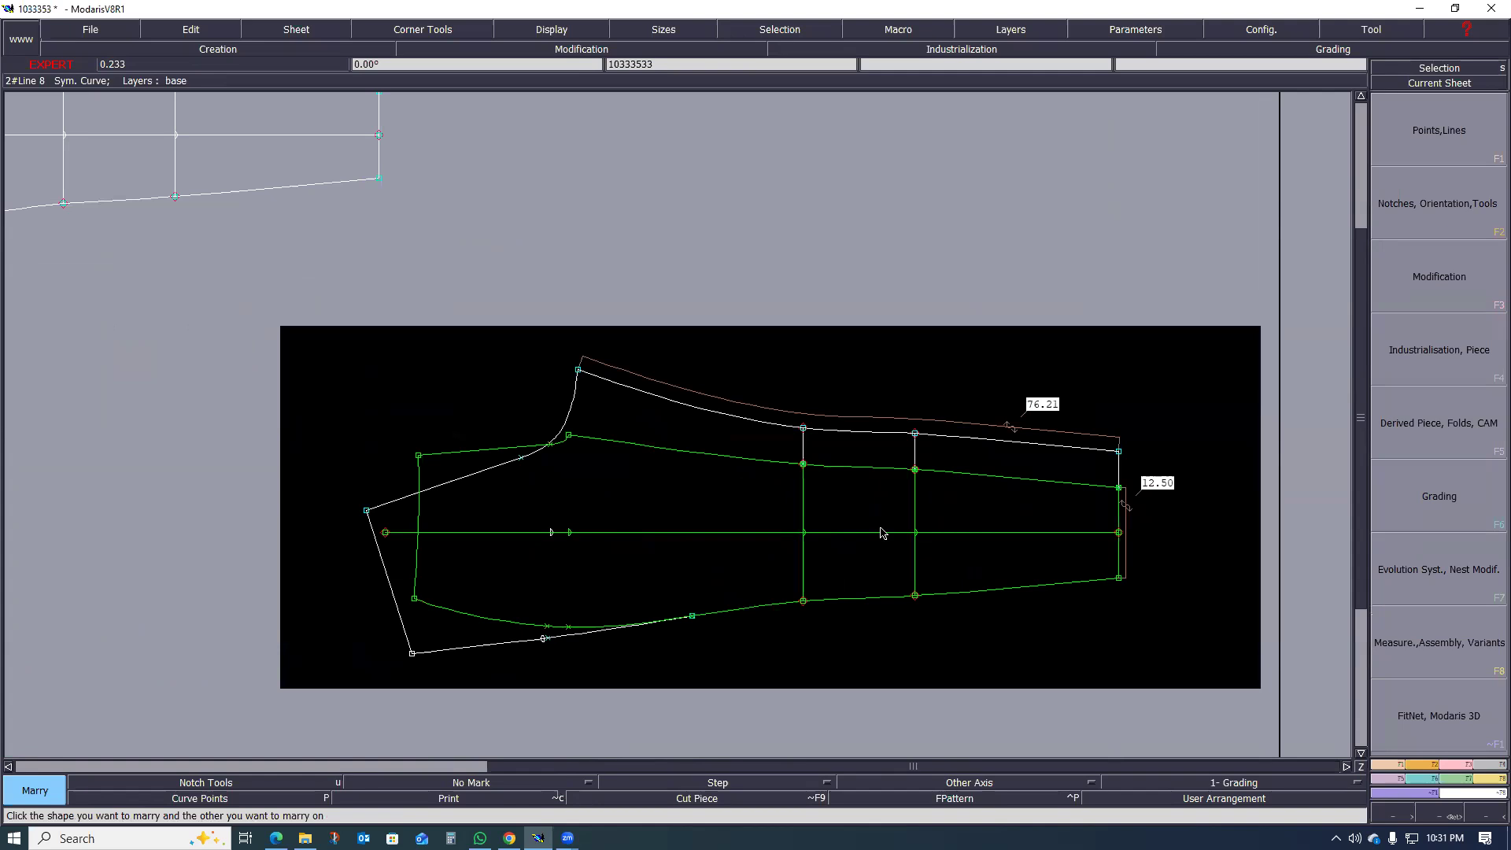
scroll(881, 533, up, 2)
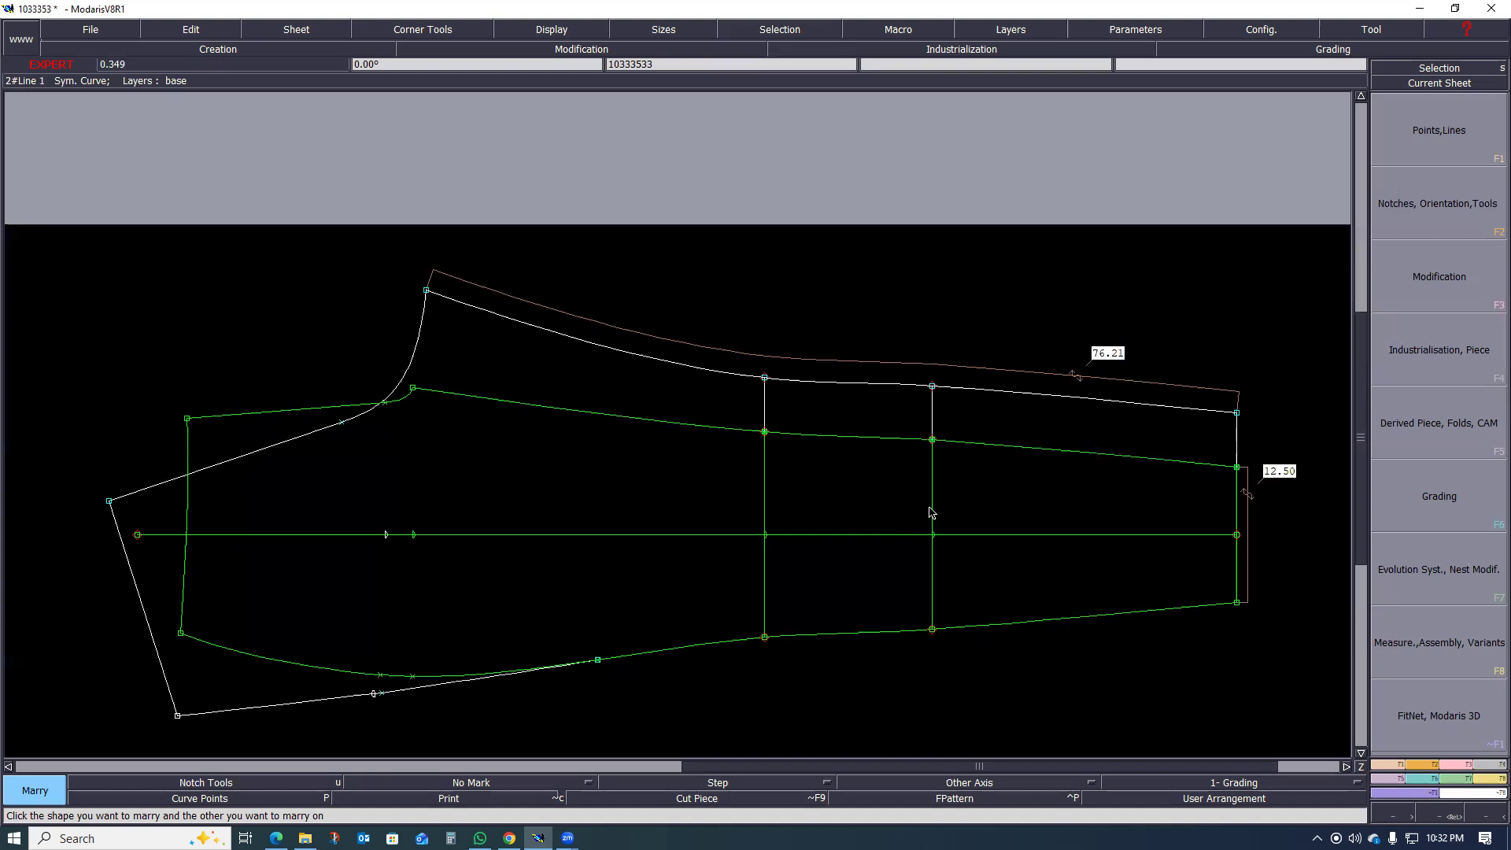
scroll(909, 521, down, 3)
scroll(910, 523, up, 2)
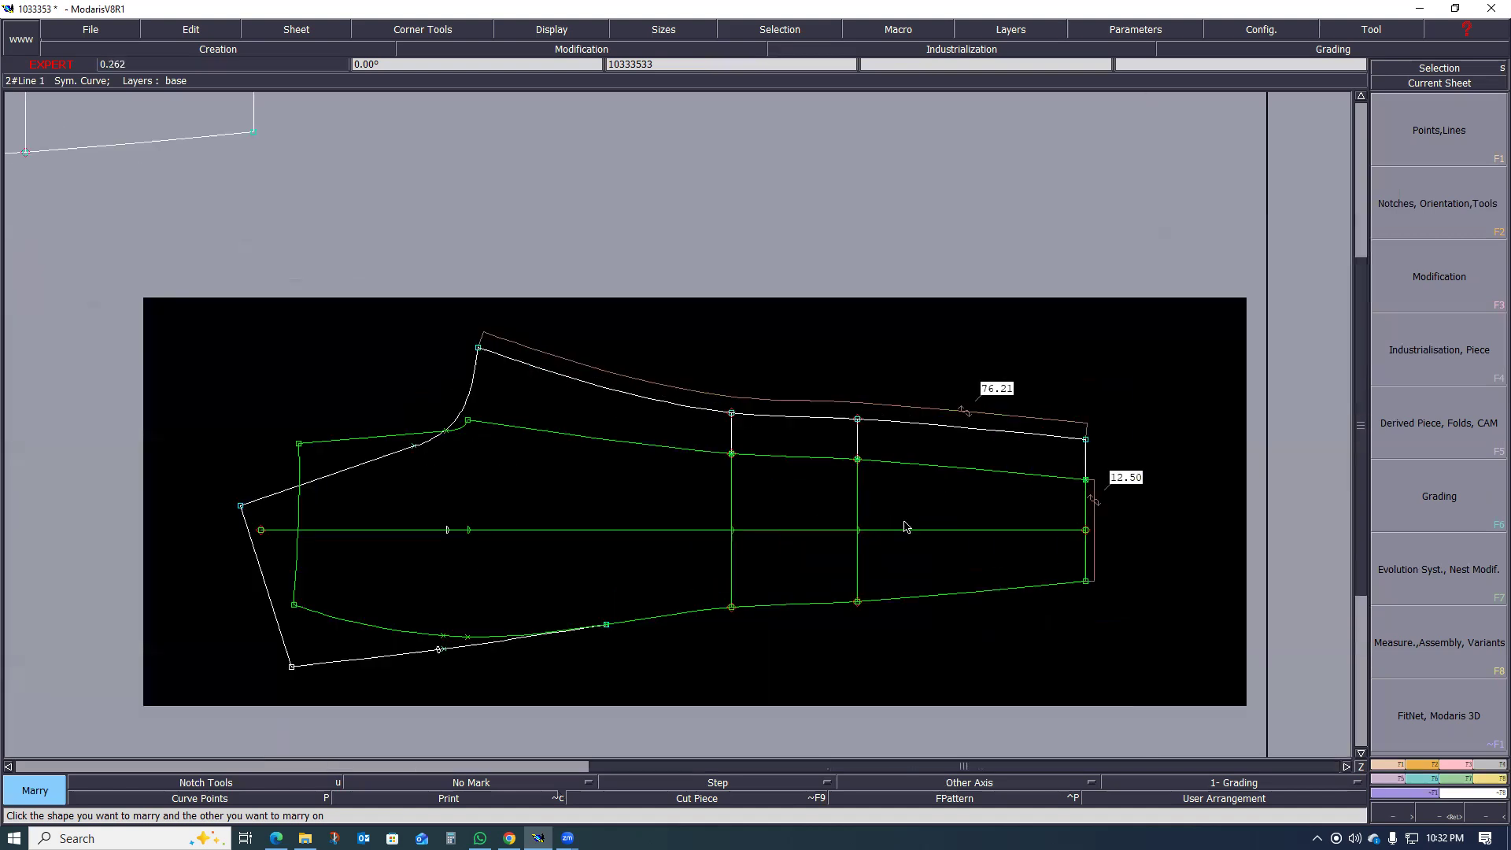
scroll(909, 523, down, 2)
scroll(955, 530, up, 1)
scroll(956, 533, up, 1)
scroll(880, 543, down, 2)
scroll(887, 546, up, 2)
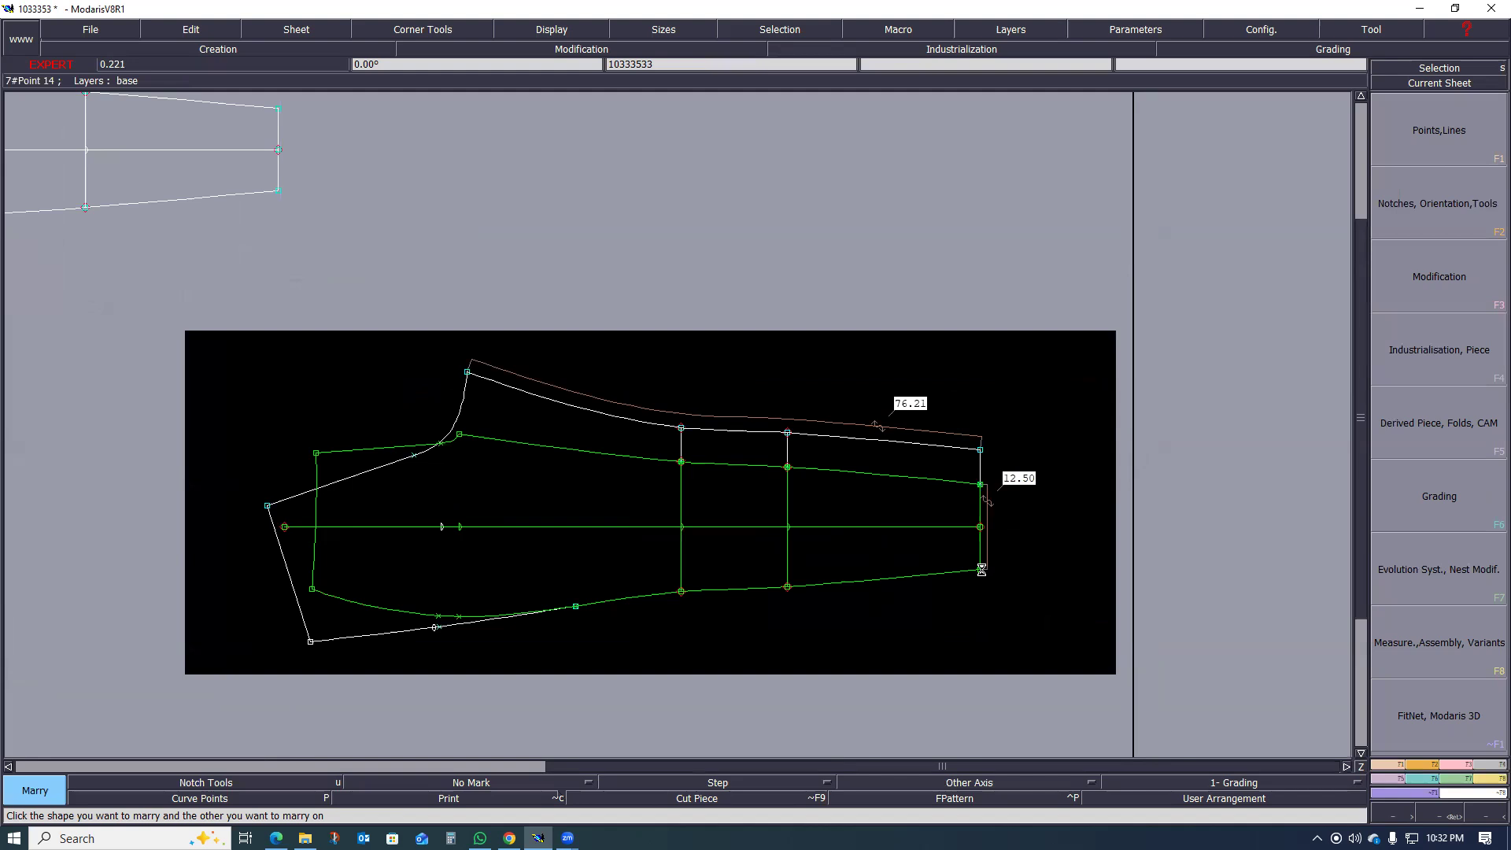
scroll(980, 577, down, 1)
scroll(965, 580, up, 1)
scroll(866, 661, down, 1)
scroll(622, 704, up, 1)
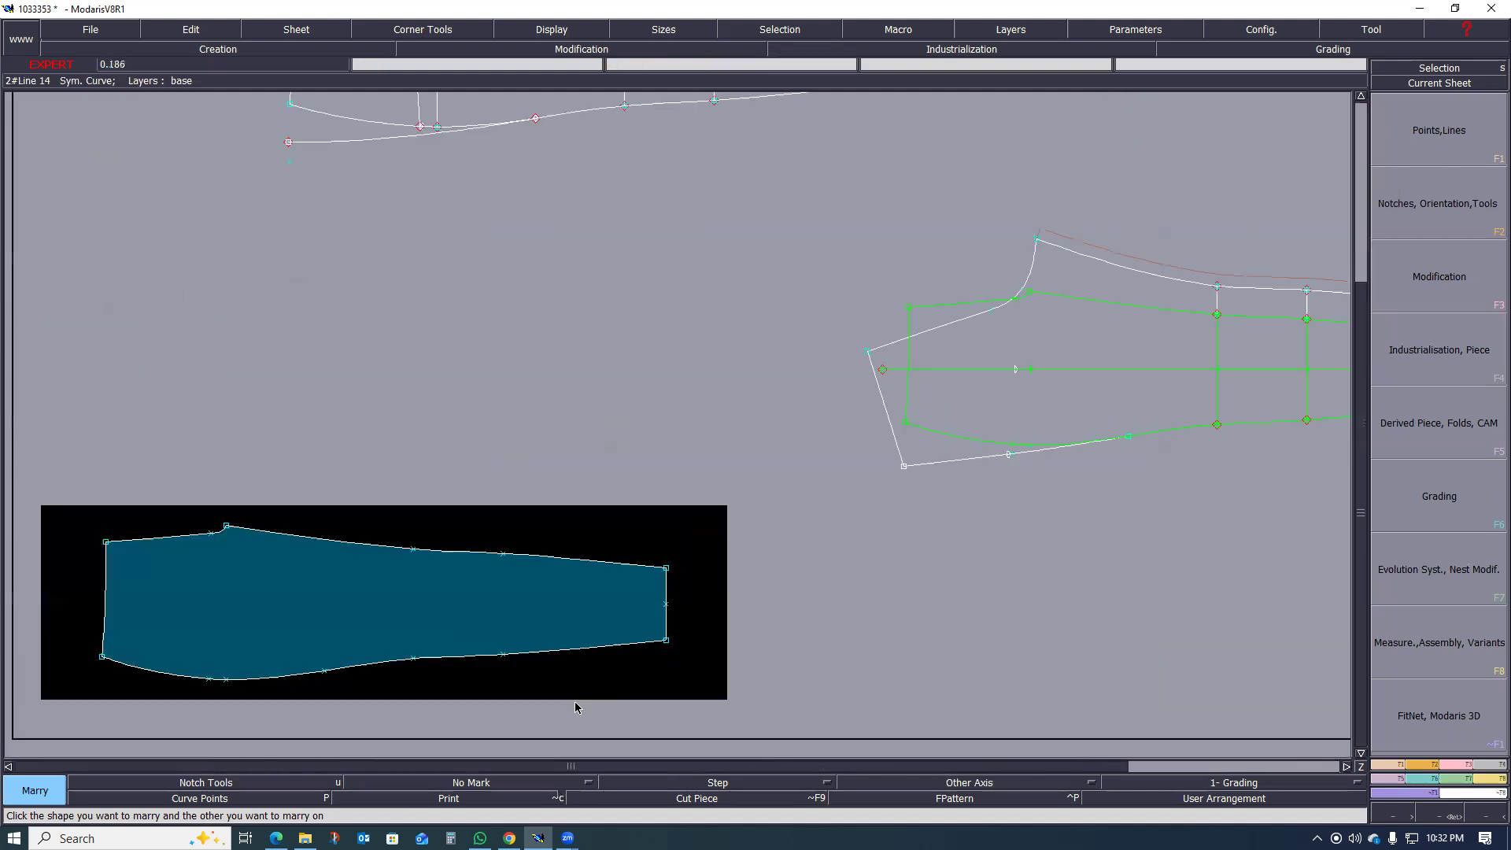
scroll(989, 527, down, 1)
scroll(1005, 496, up, 1)
scroll(981, 557, up, 1)
scroll(980, 563, down, 1)
scroll(988, 573, up, 1)
scroll(992, 575, up, 1)
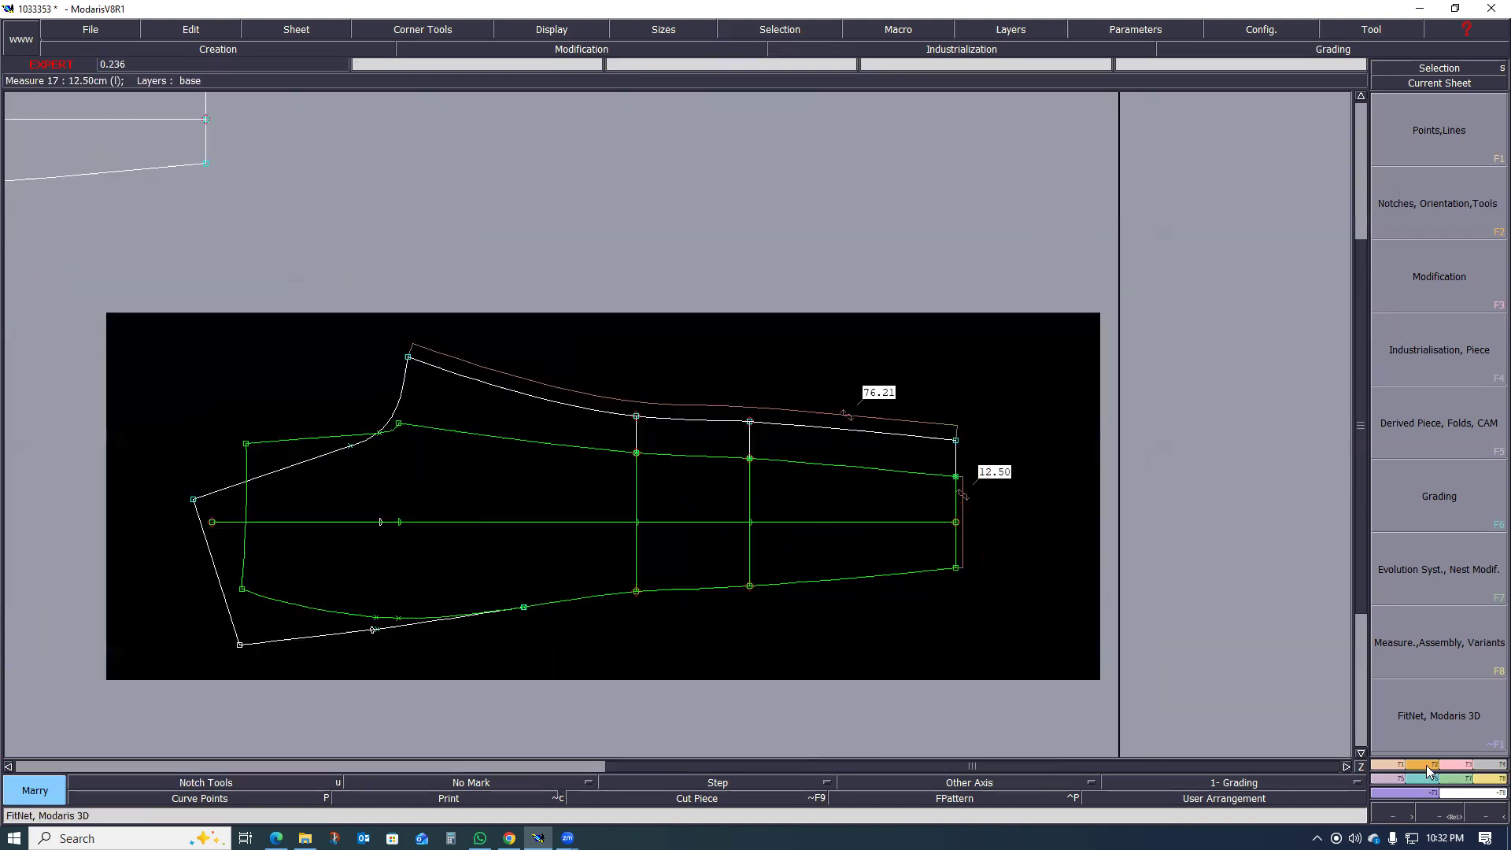
Step: Try to reposition the married front piece by its upper hem corner using Move Marriages
click(1487, 780)
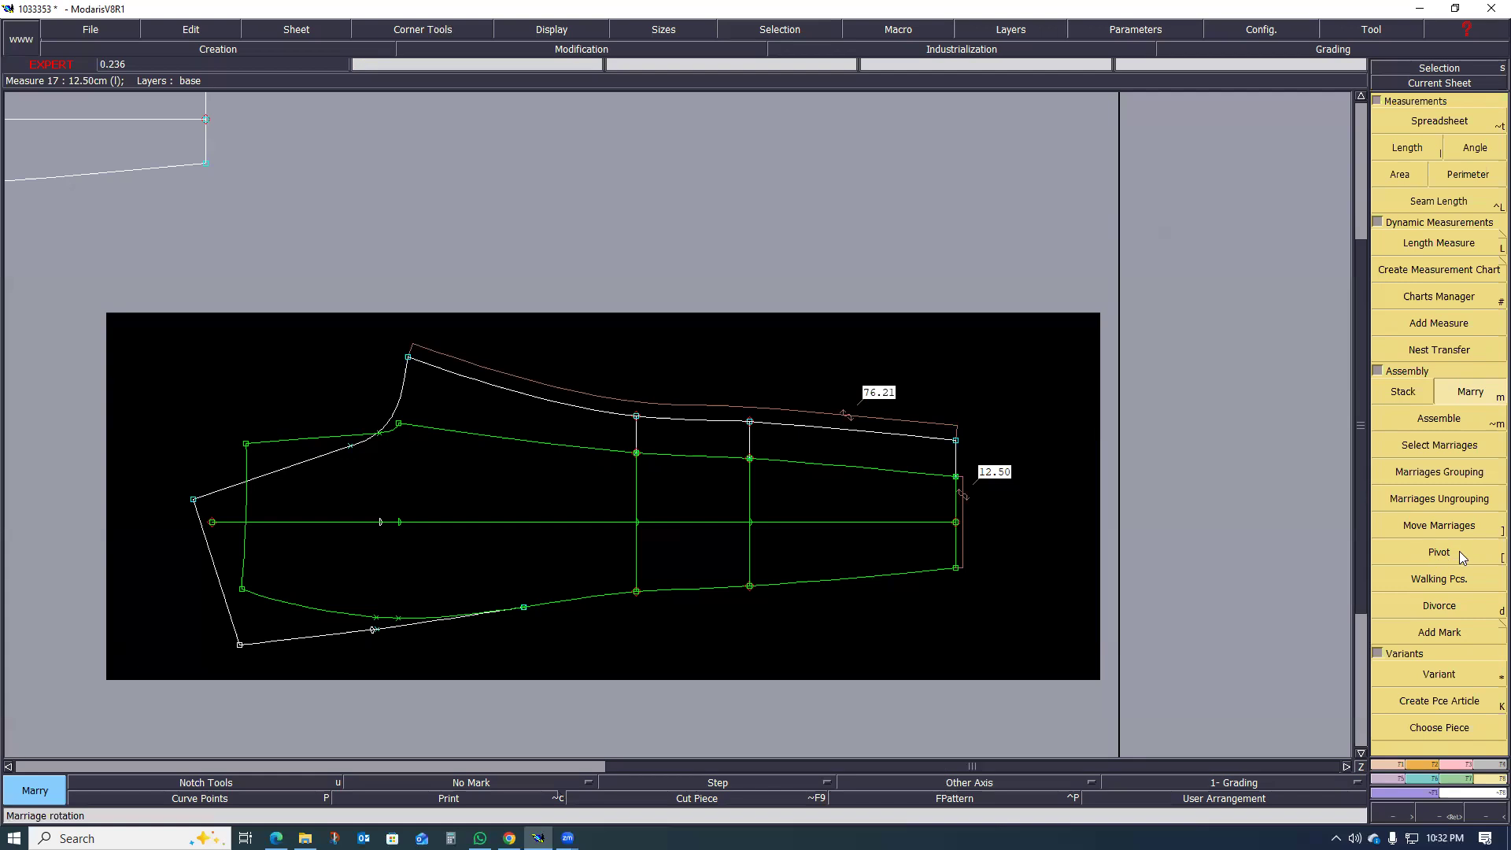
click(1426, 526)
click(956, 477)
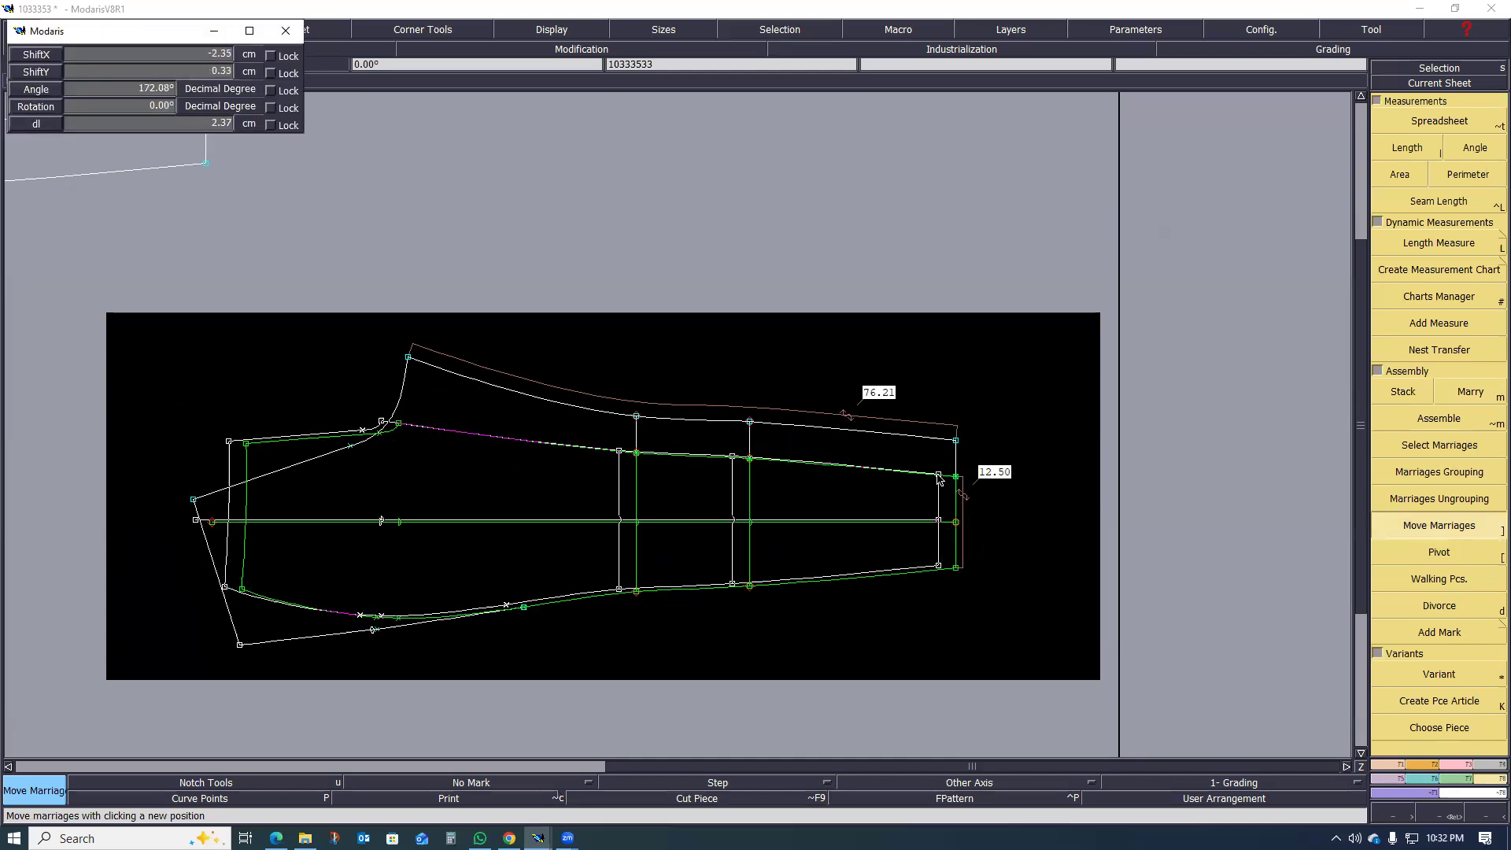
click(958, 478)
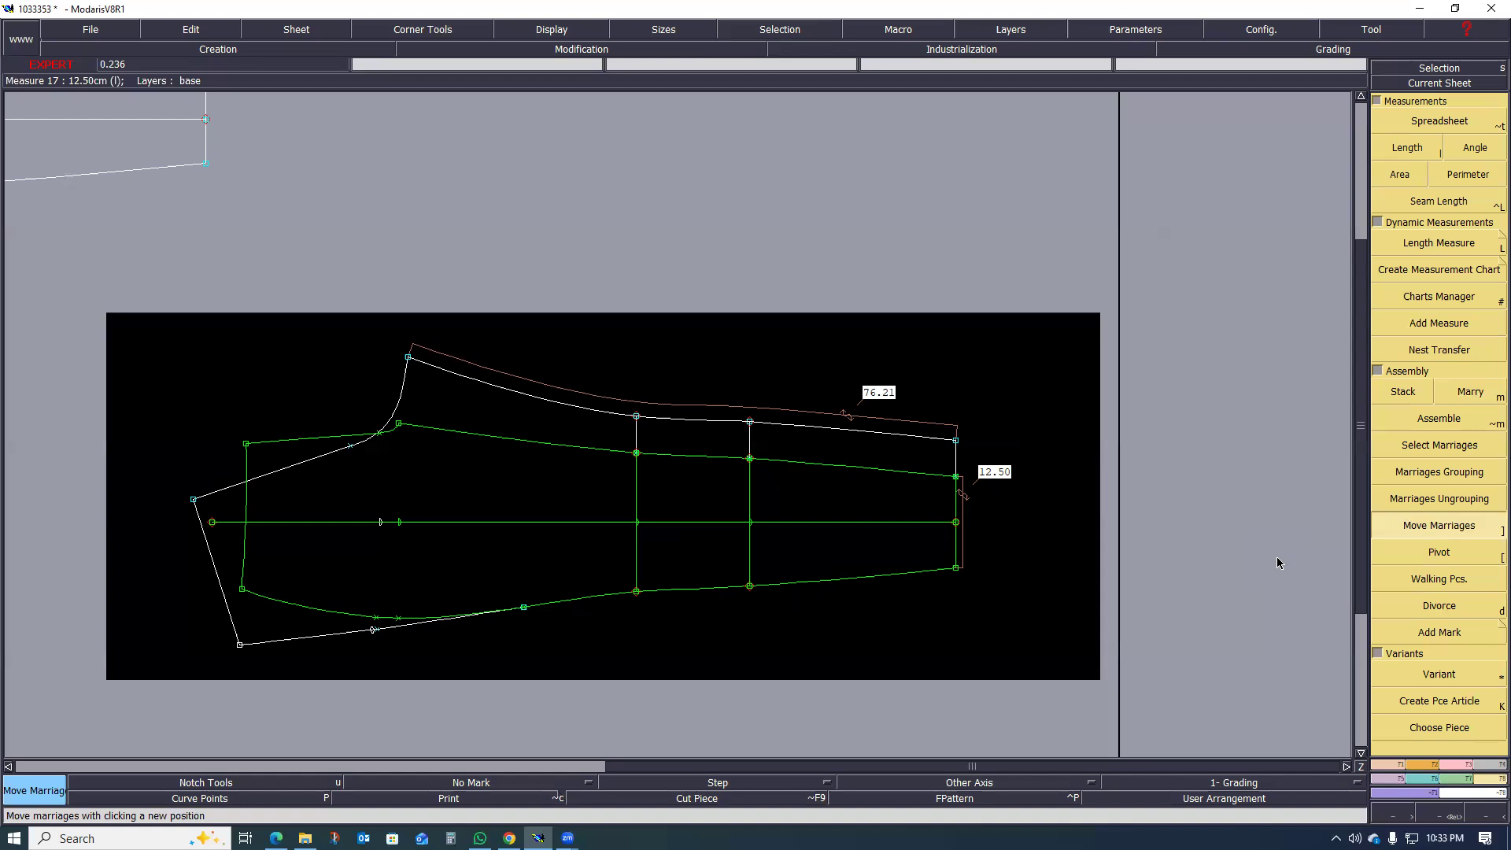
Step: Try to rotate the married front piece around the hem end of its centre line using Pivot
key(bracketleft)
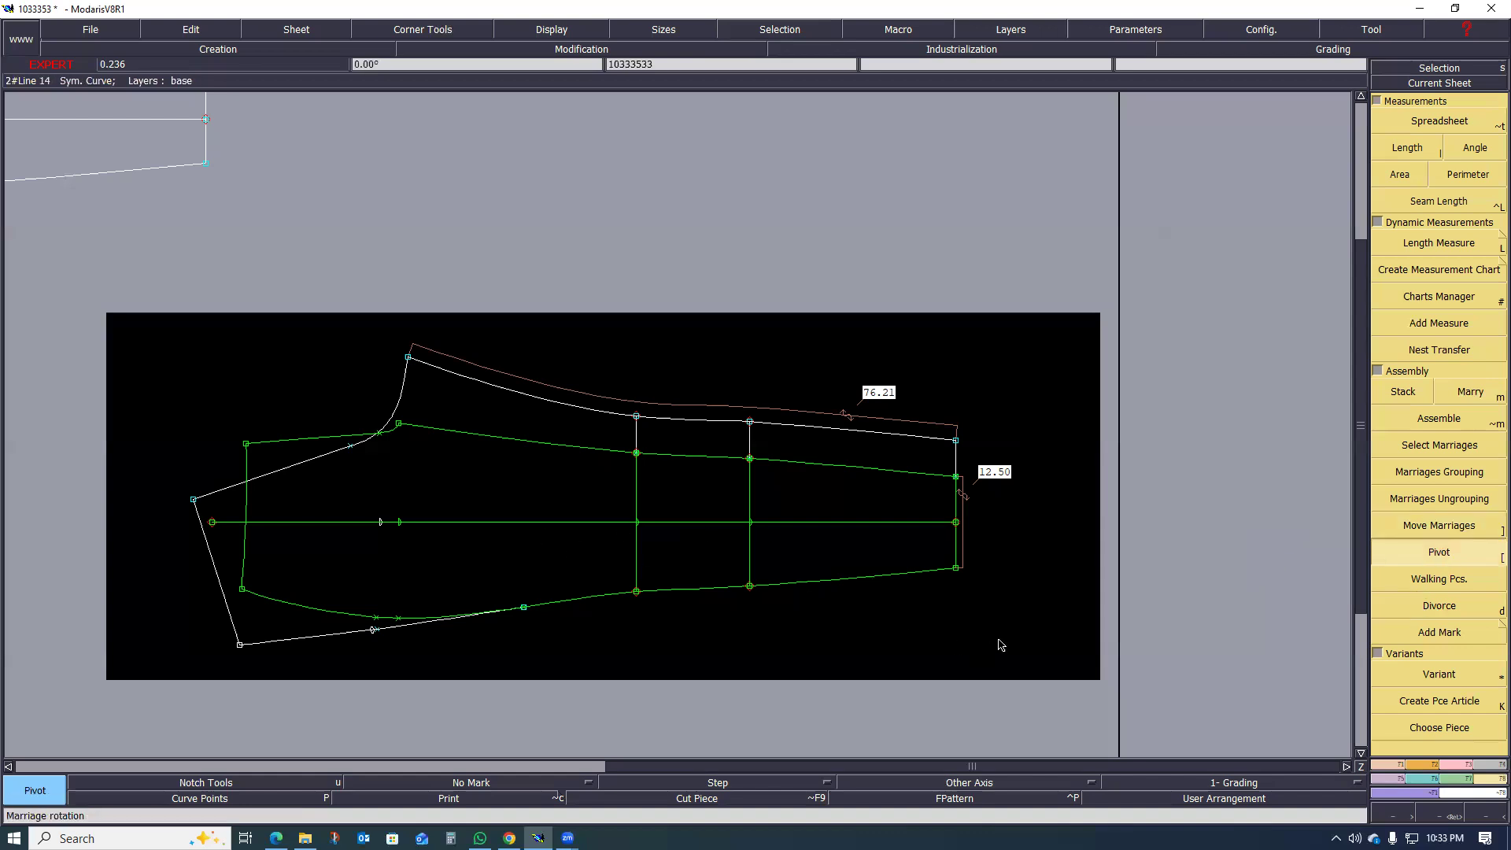
click(253, 582)
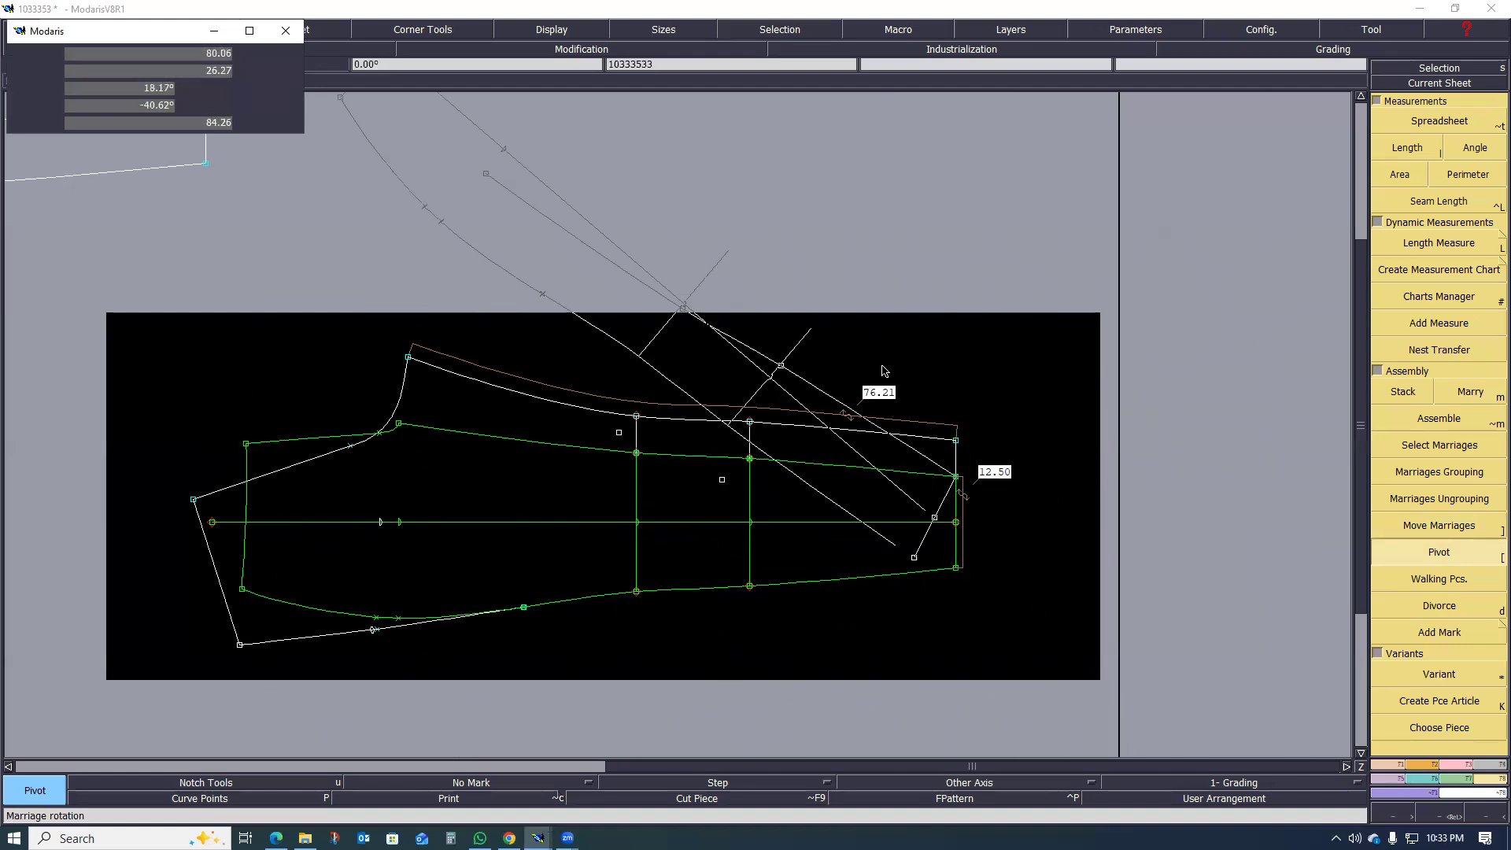
click(659, 523)
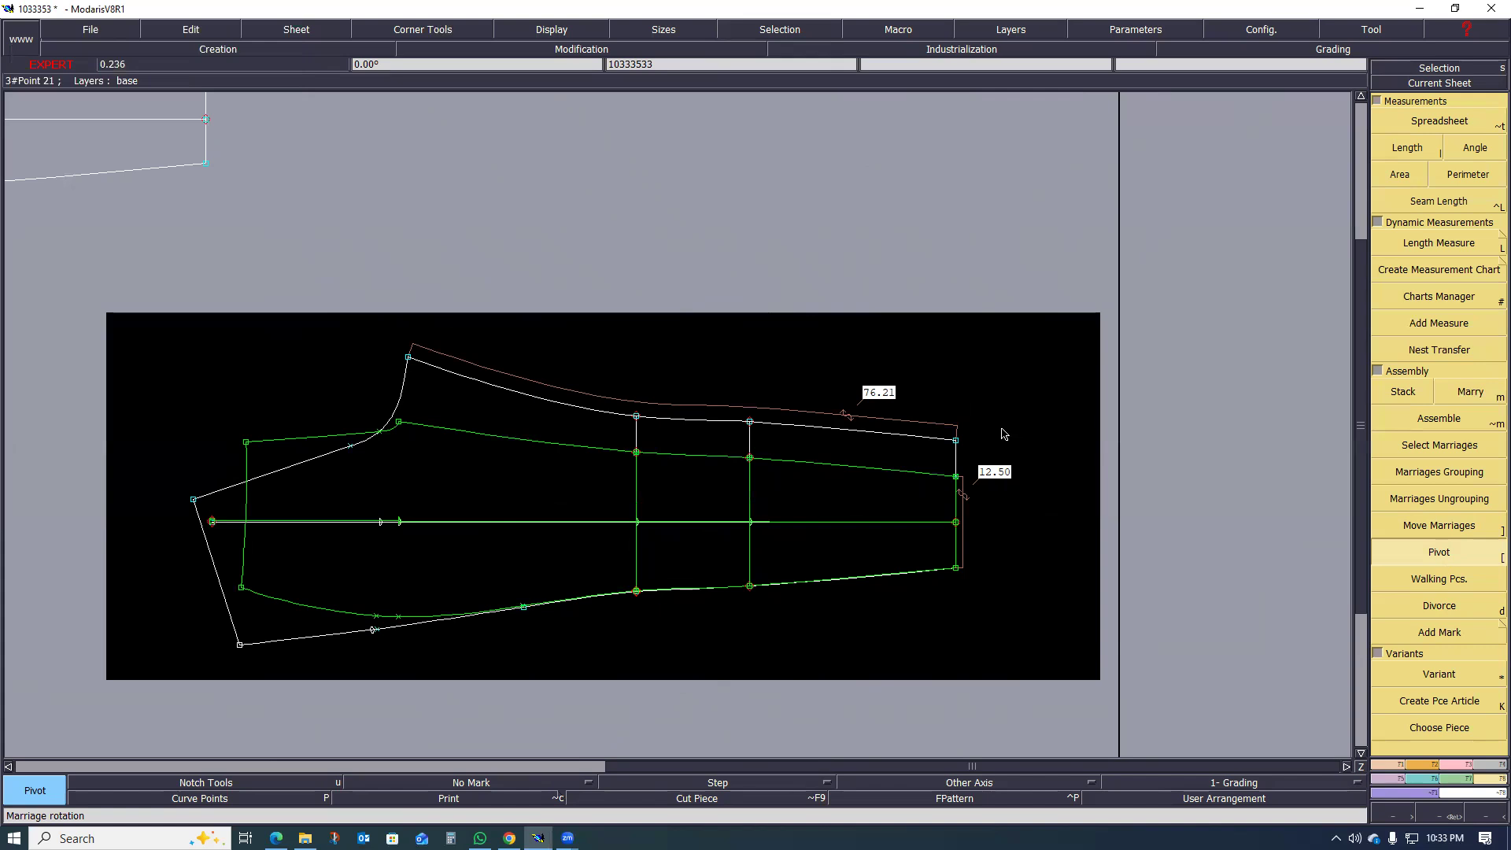
Step: Undo the pivot and the marriage of the front piece onto the back piece
key(ctrl+z)
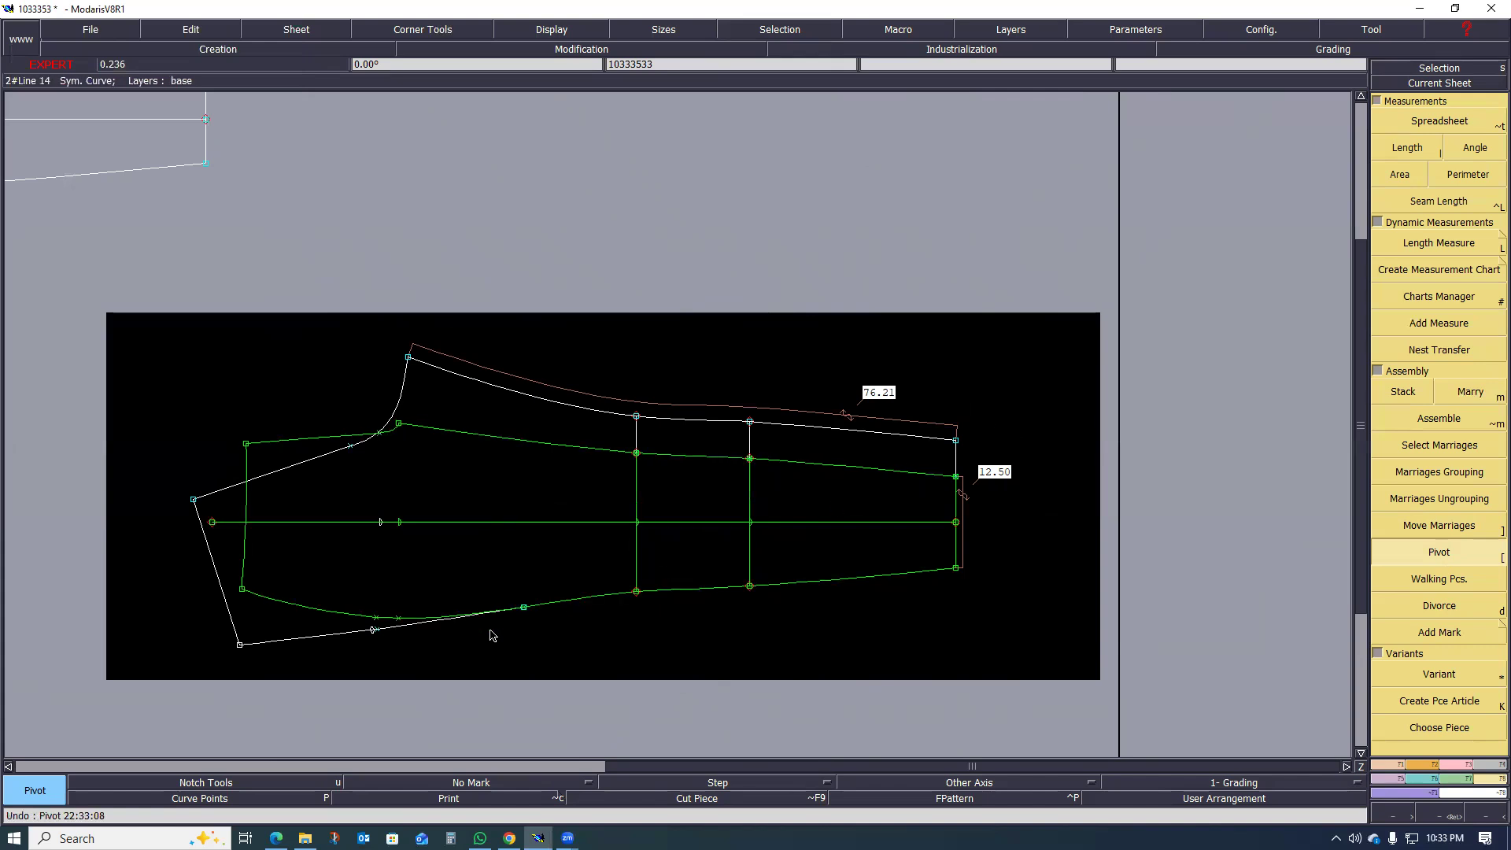
key(ctrl+z)
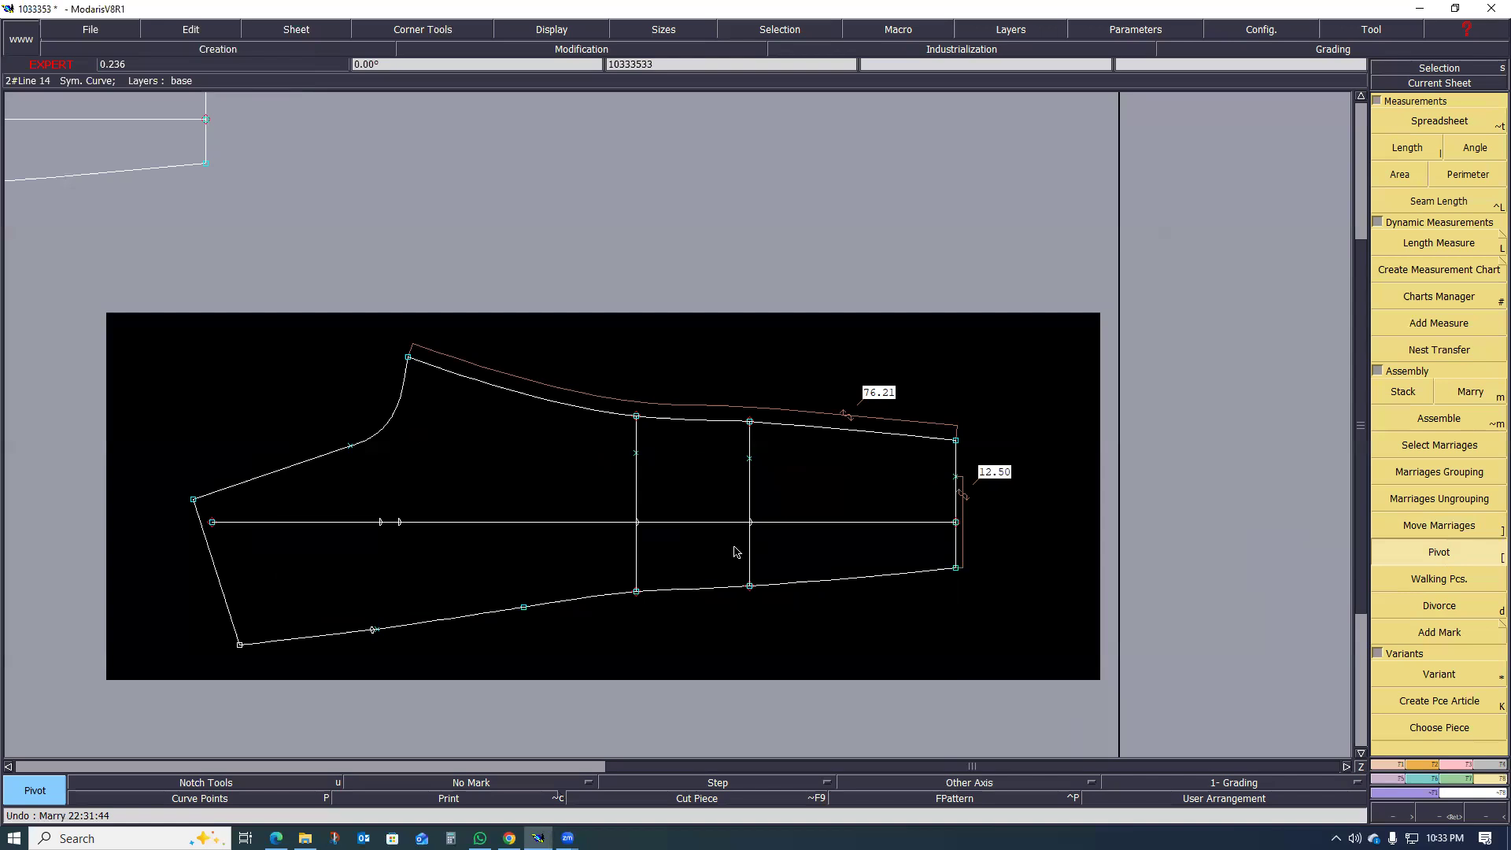
scroll(869, 573, down, 2)
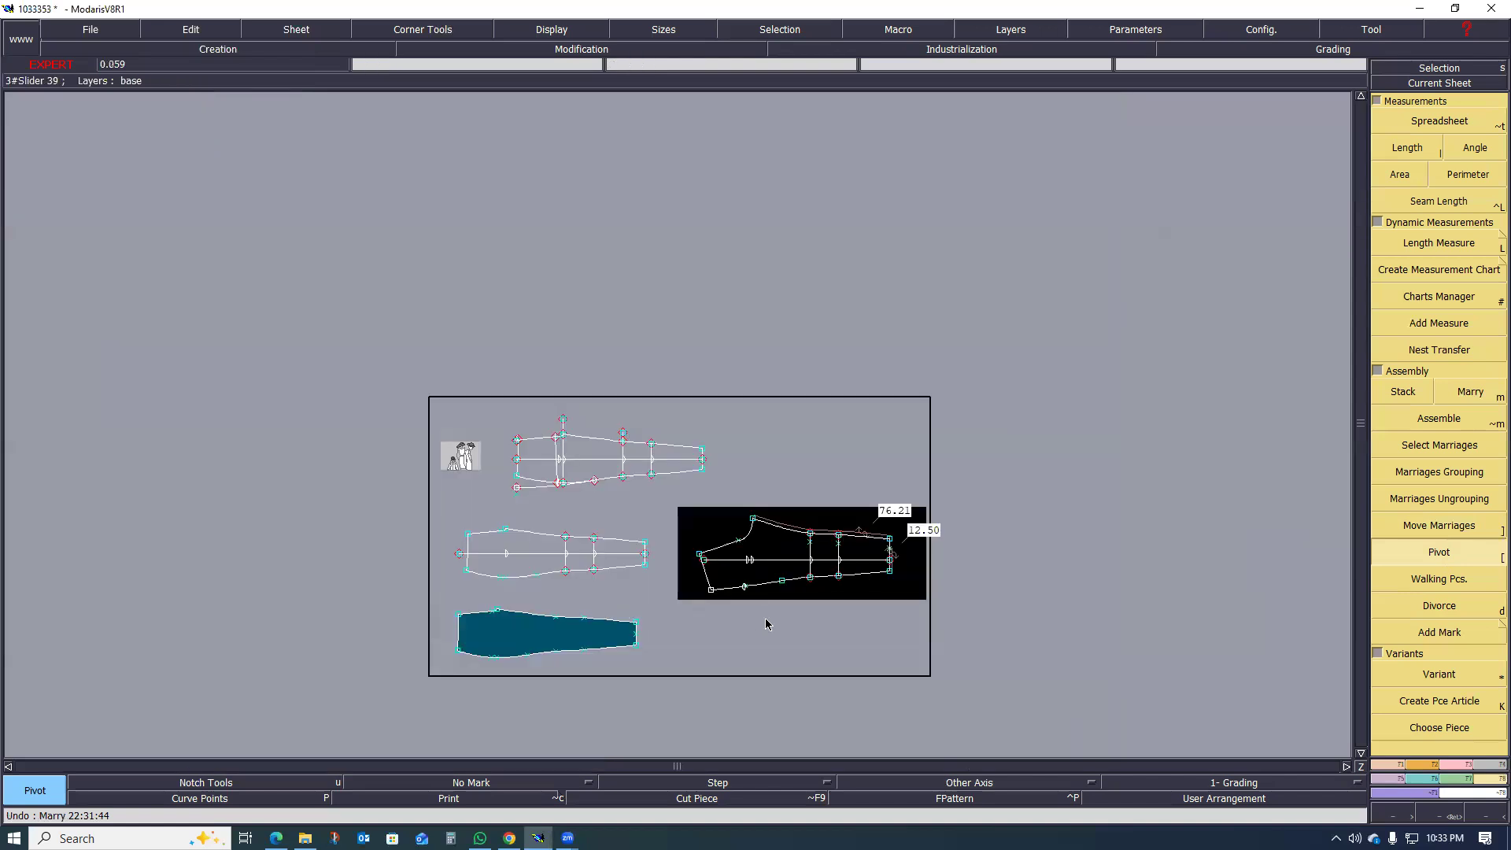
scroll(799, 601, up, 1)
scroll(619, 594, up, 1)
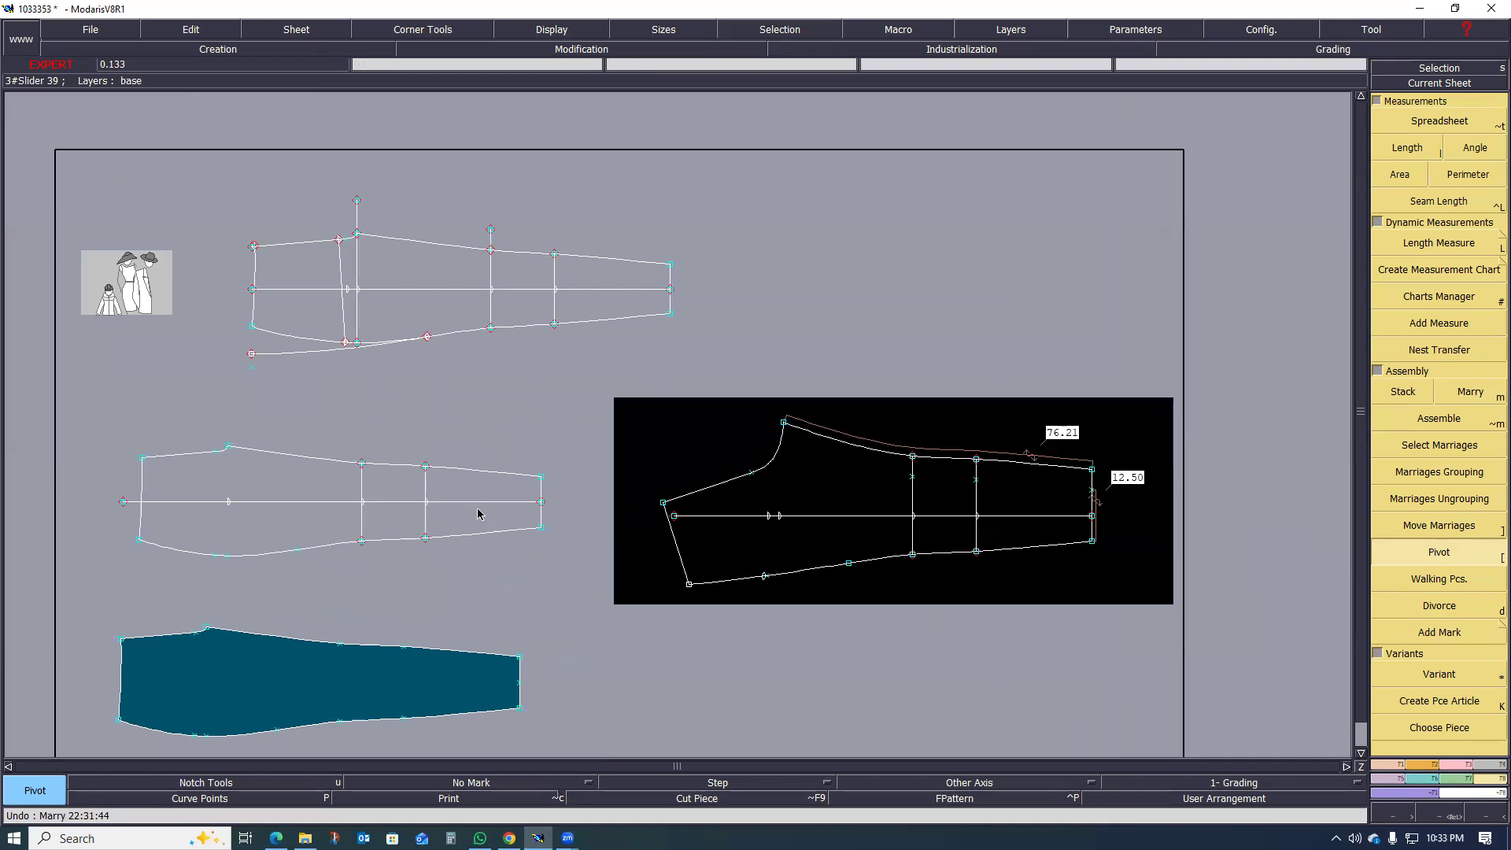
Step: Select all points along the lower side seam of the front leg piece and pin the piece's points
scroll(503, 515, down, 1)
click(504, 525)
scroll(500, 554, up, 1)
scroll(808, 566, up, 1)
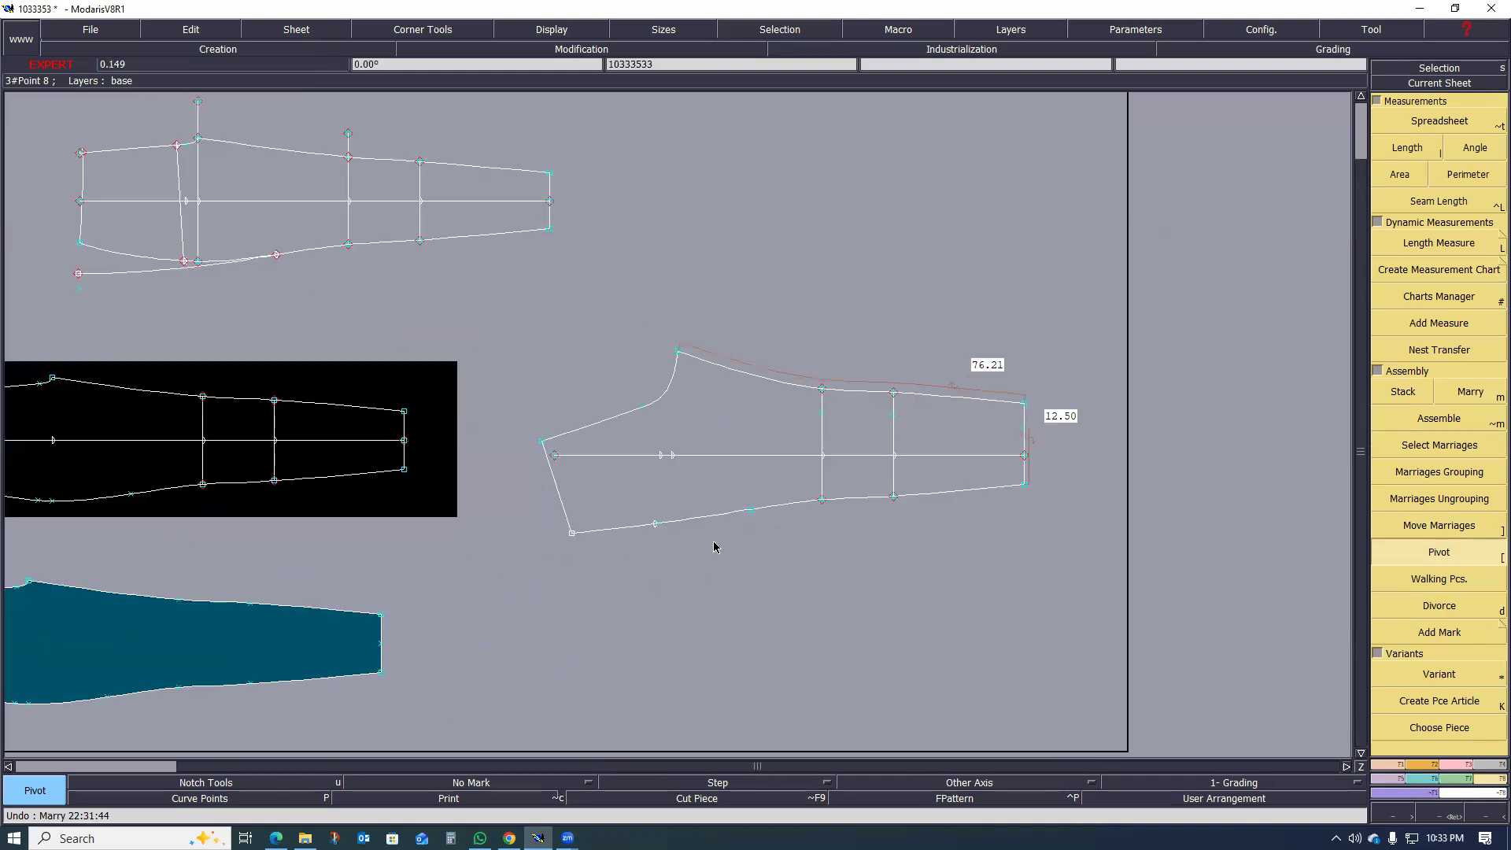
scroll(714, 543, down, 1)
scroll(474, 524, up, 1)
drag(118, 480, 736, 564)
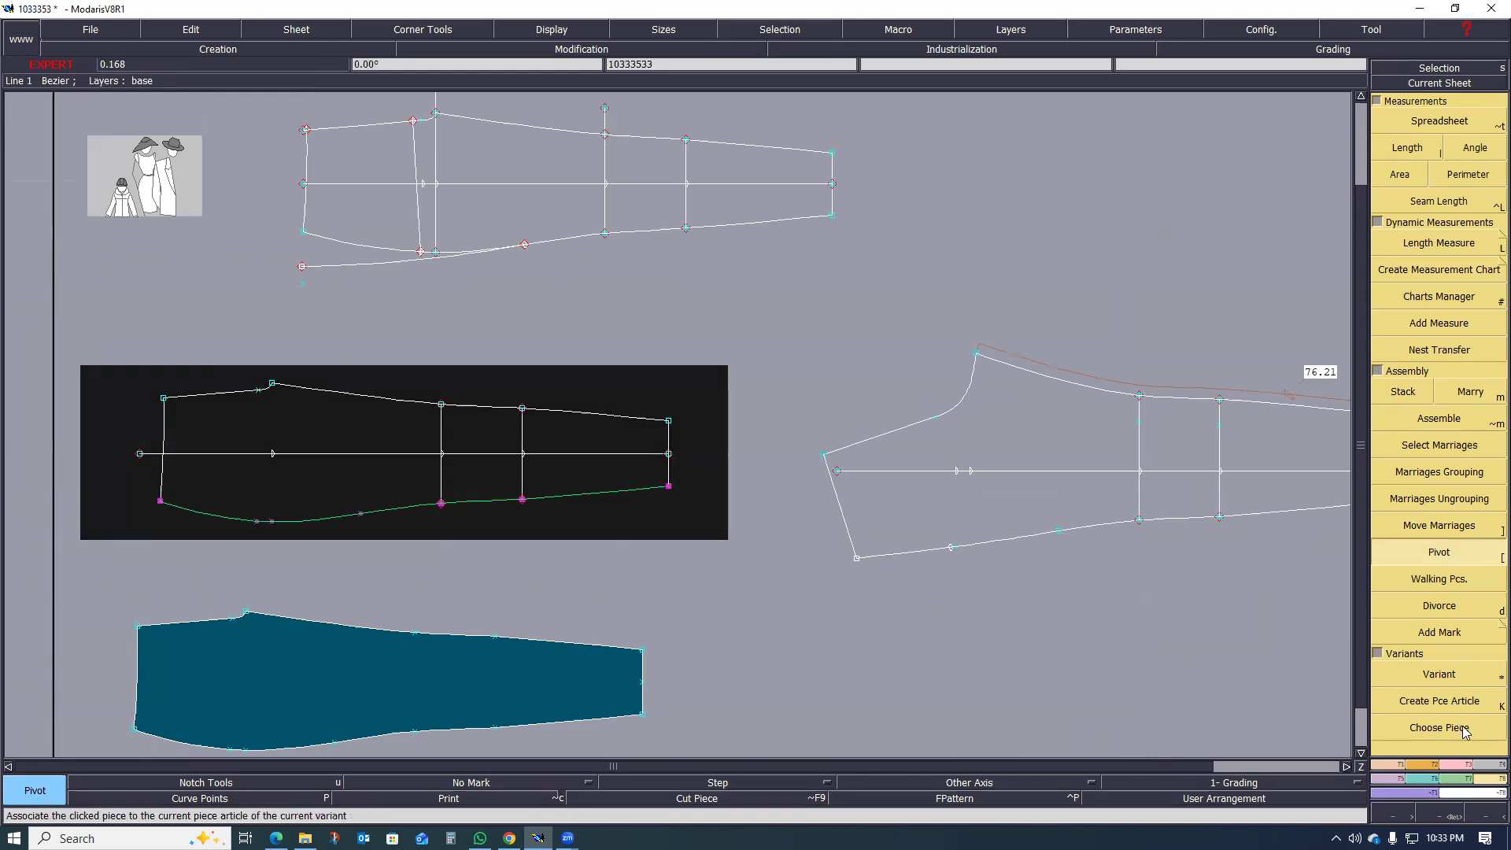
click(1464, 780)
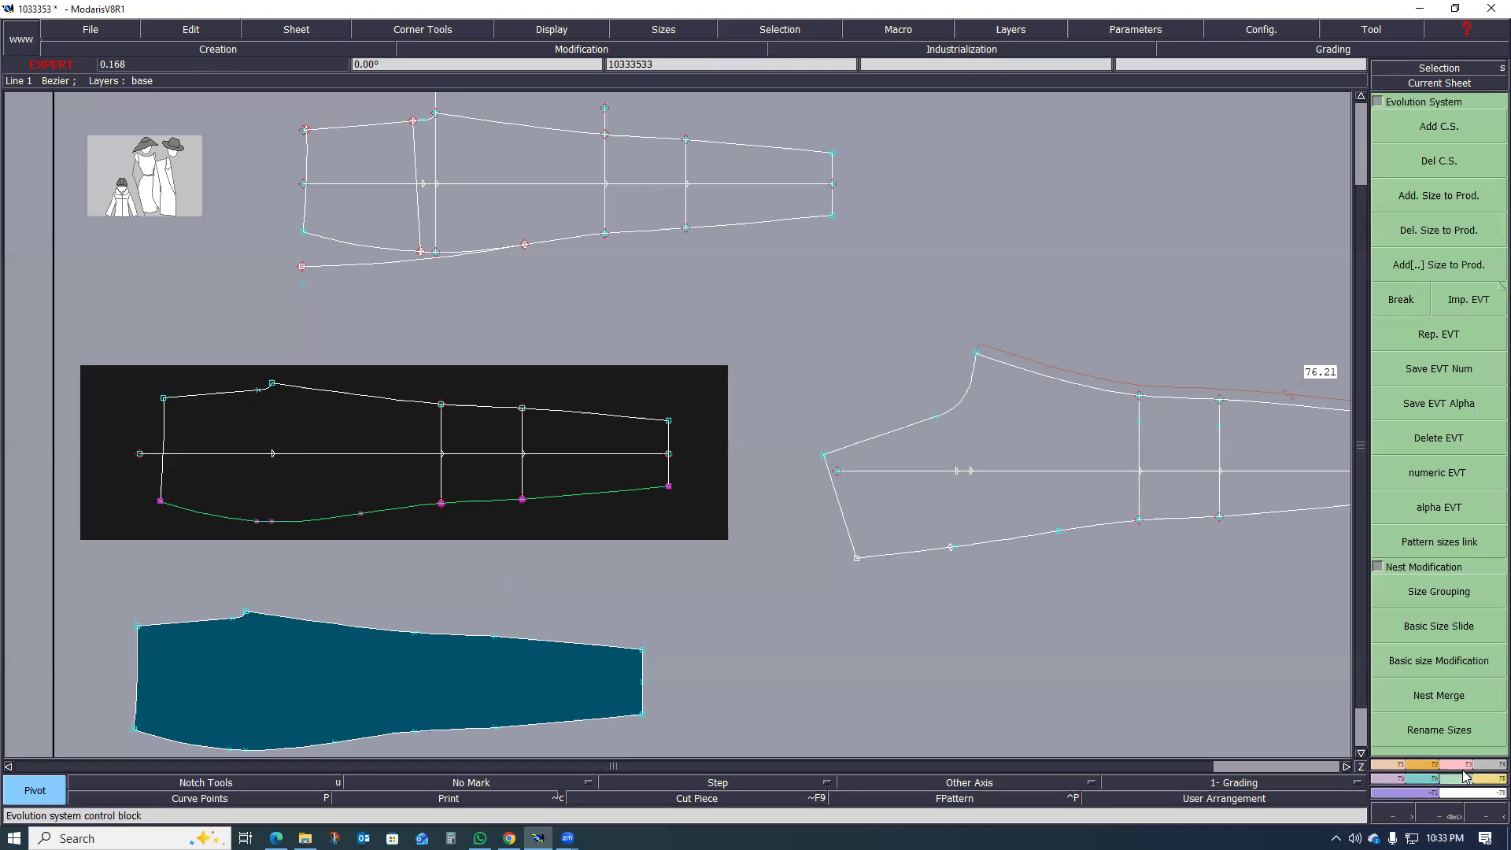
click(1467, 764)
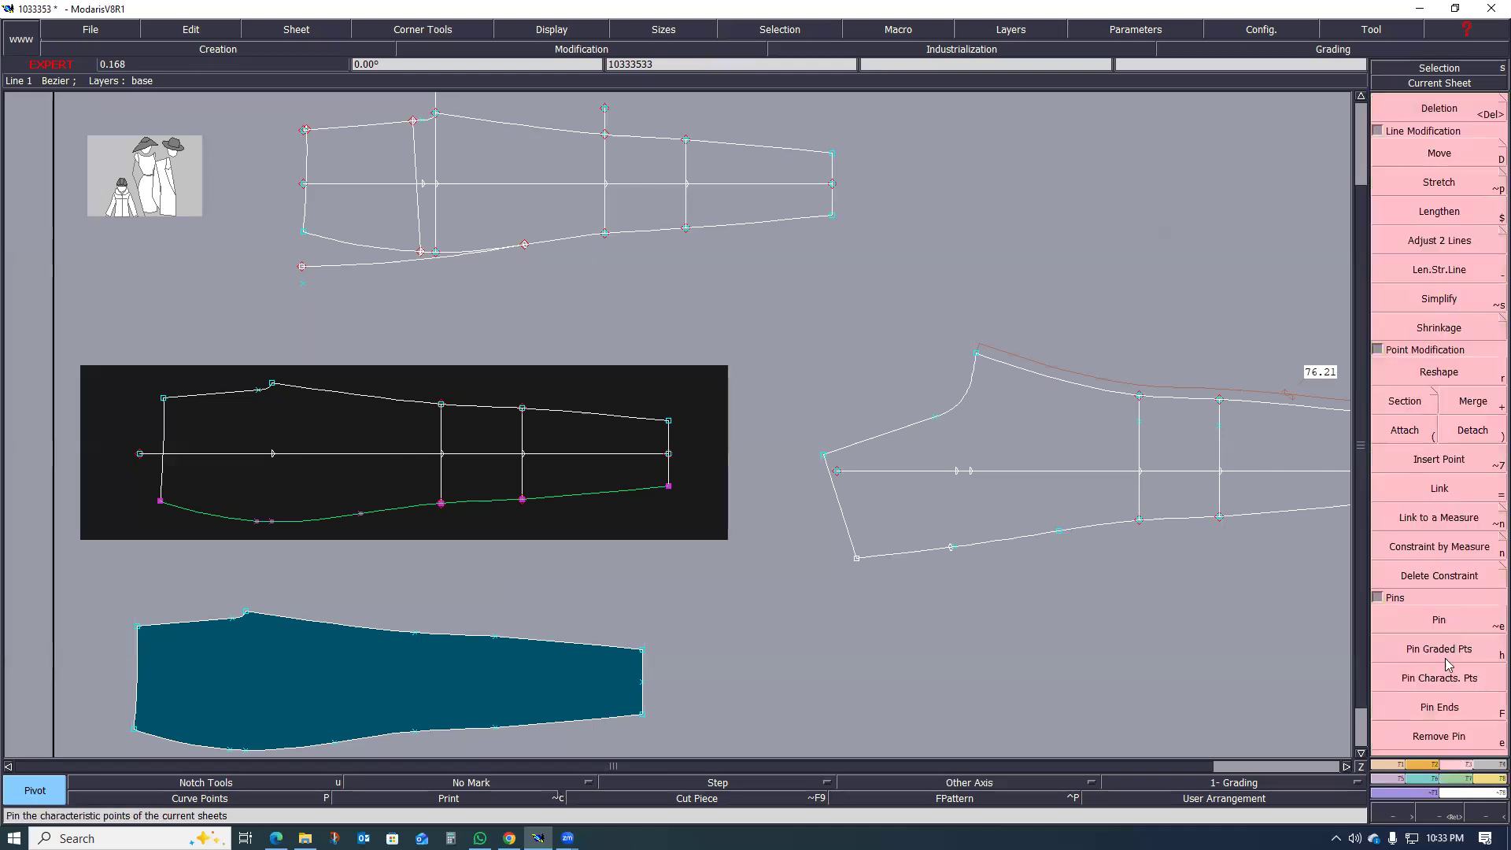
click(1449, 633)
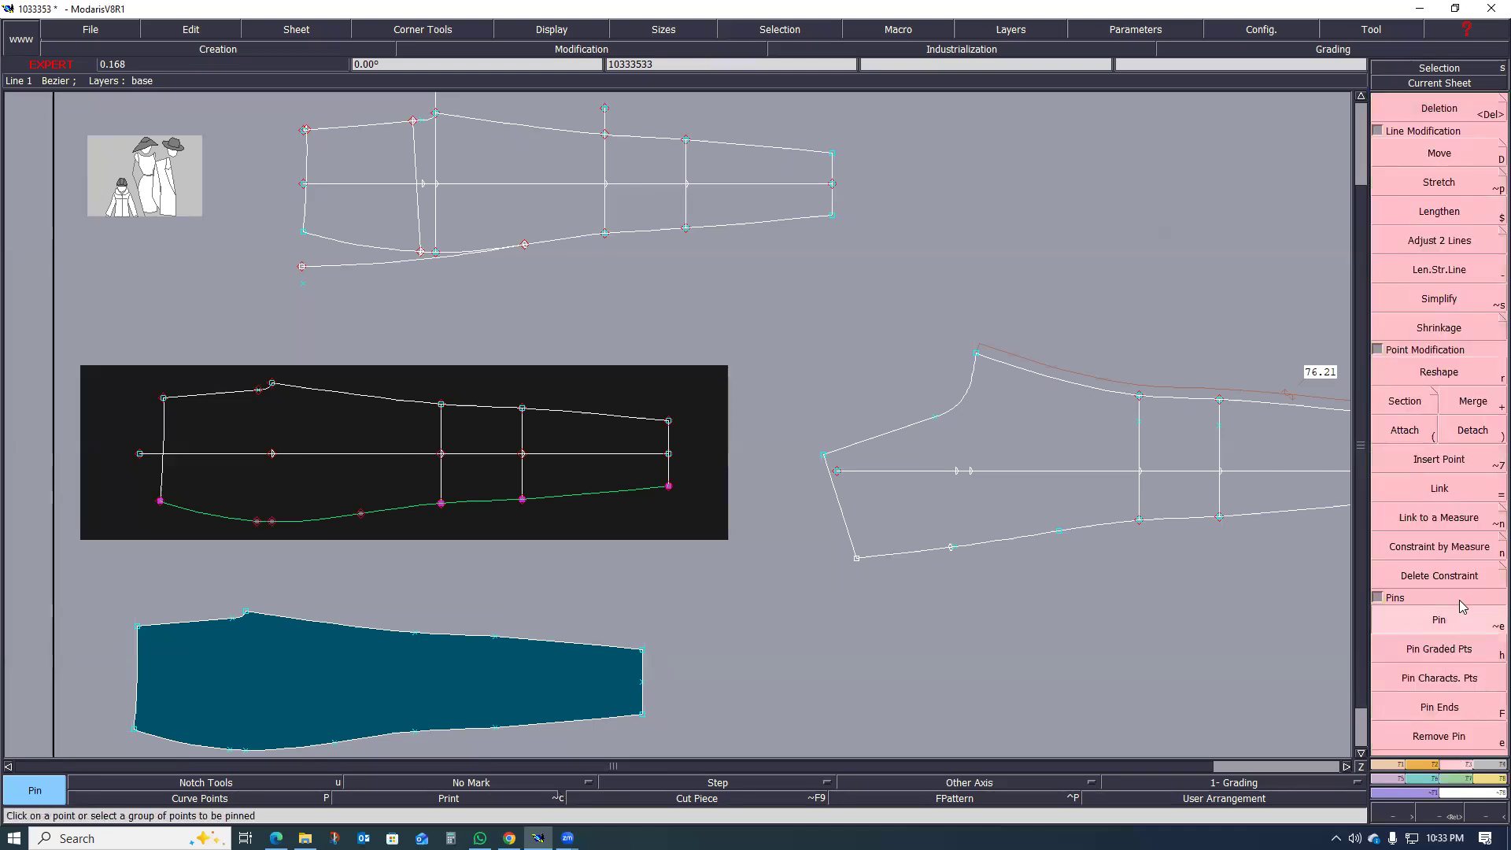
Step: Move the front piece's selected side seam inward with a shift of 0 cm in X and 1 cm in Y
click(1445, 158)
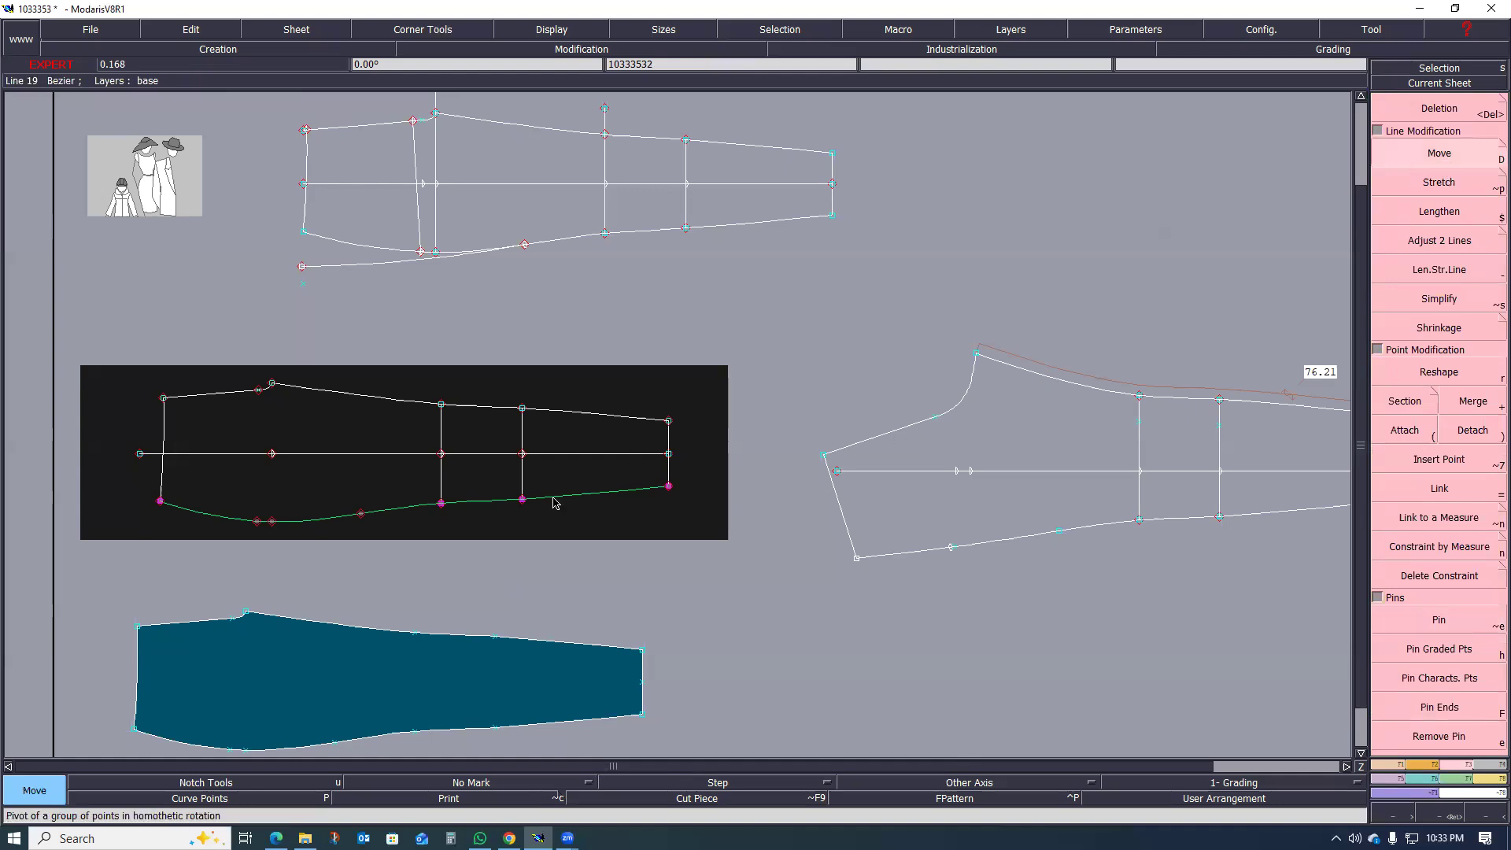
click(315, 521)
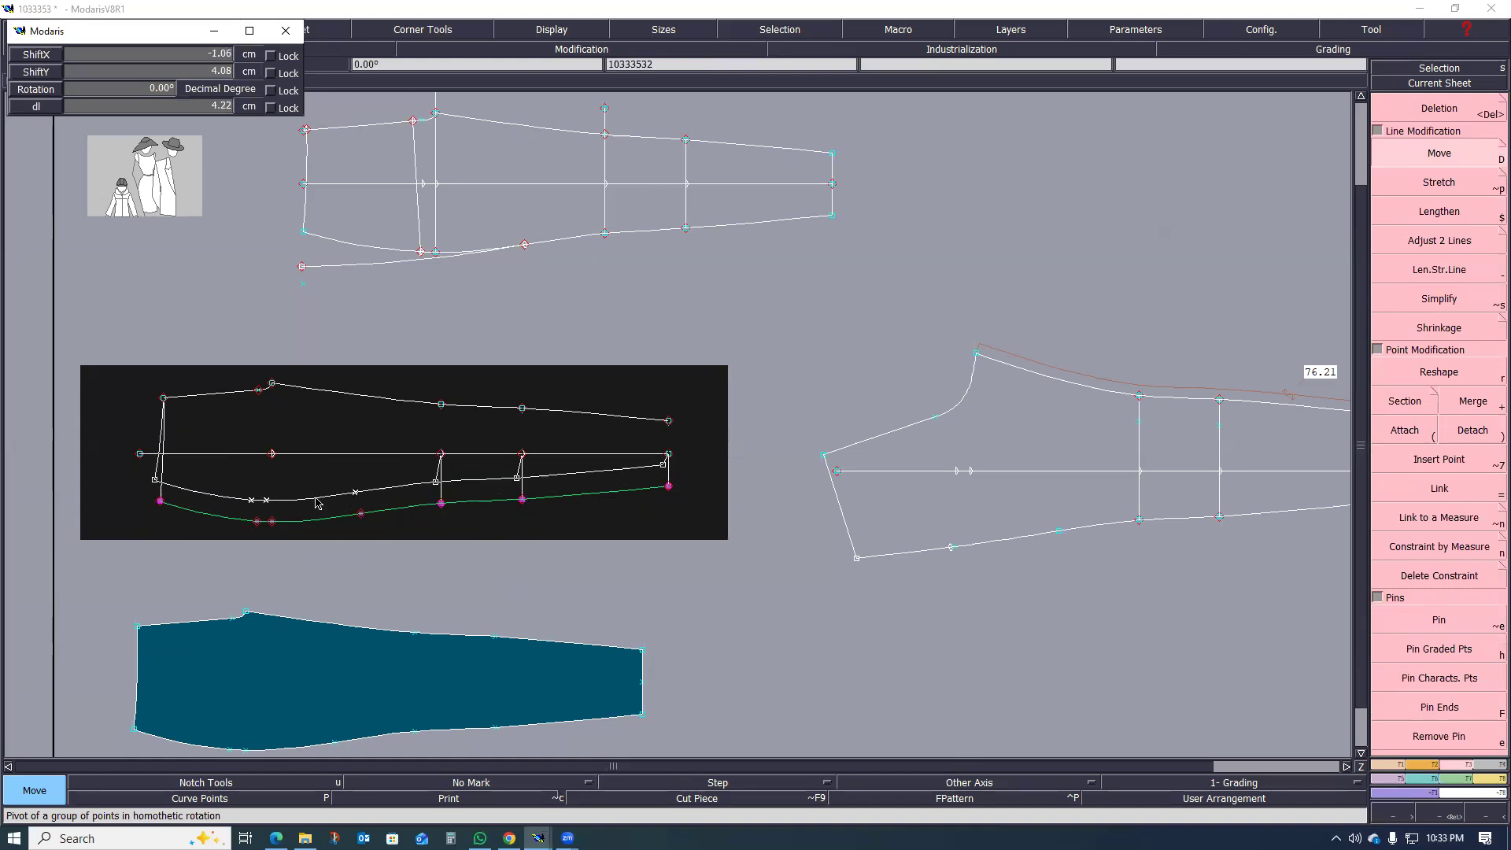
key(Return)
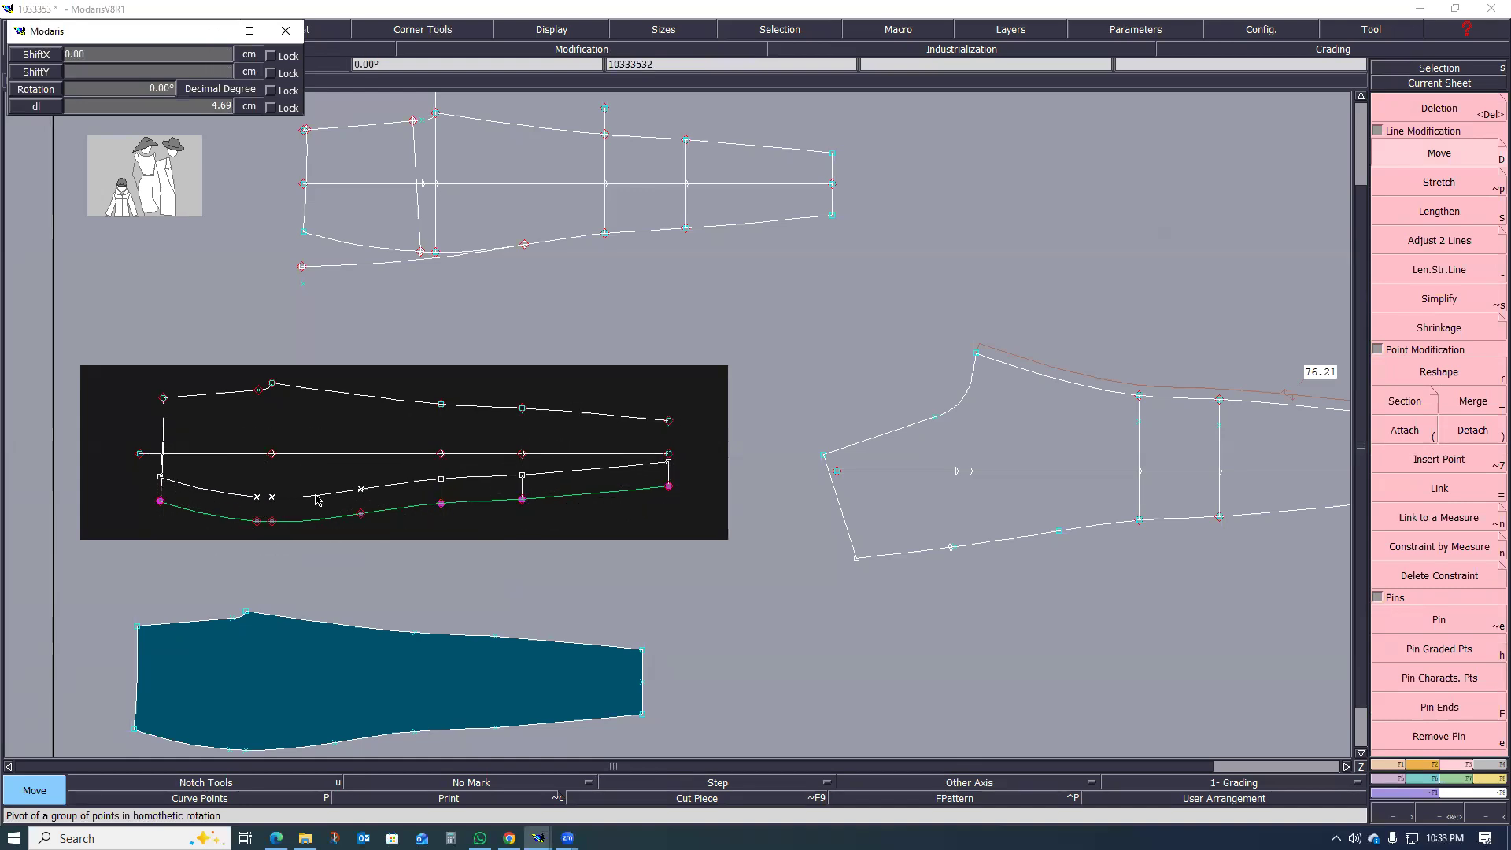
text(1)
key(Return)
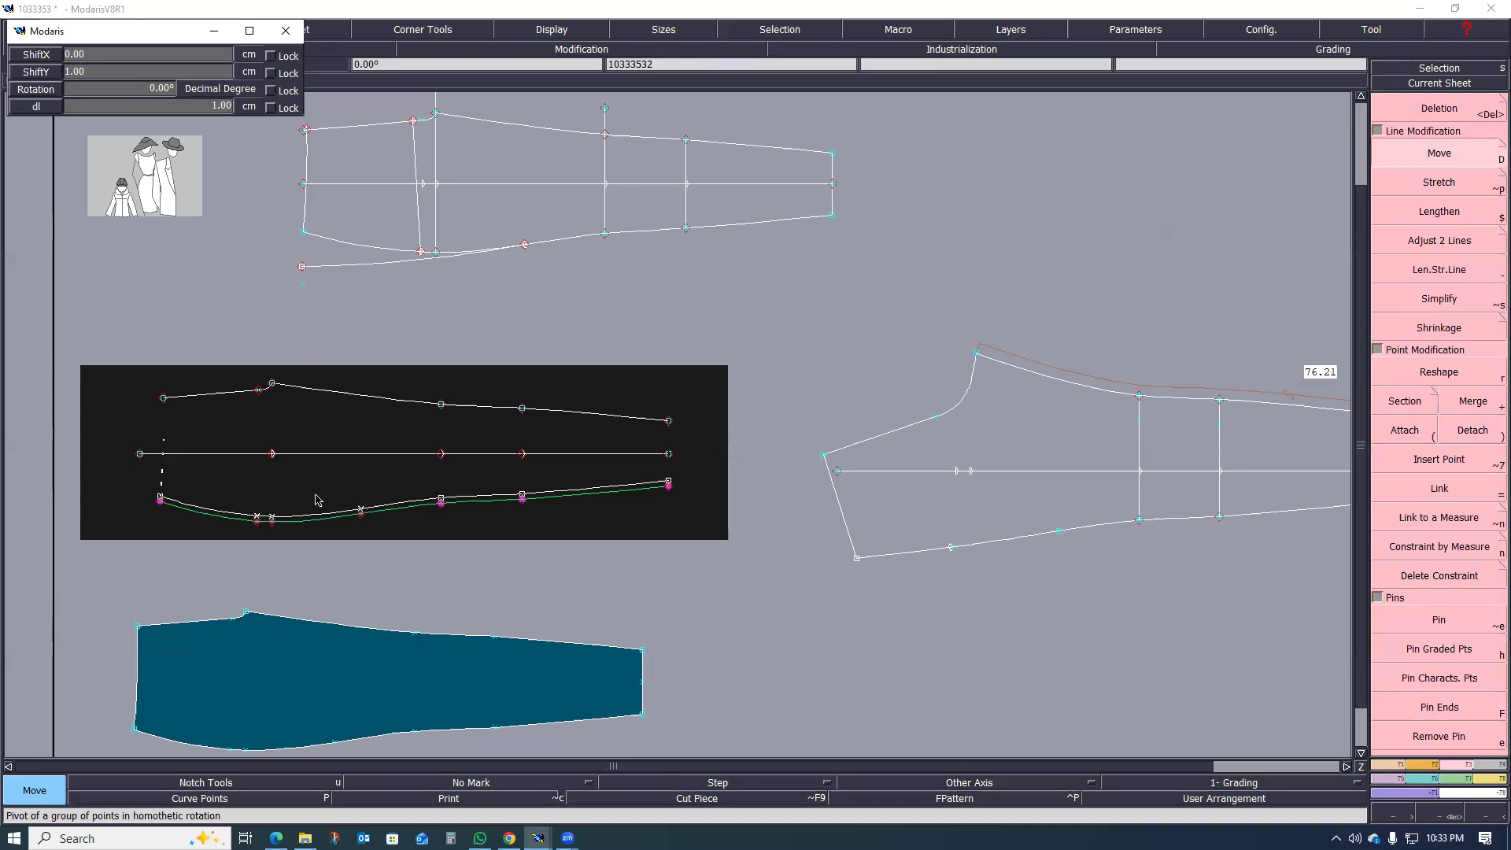
scroll(352, 543, up, 1)
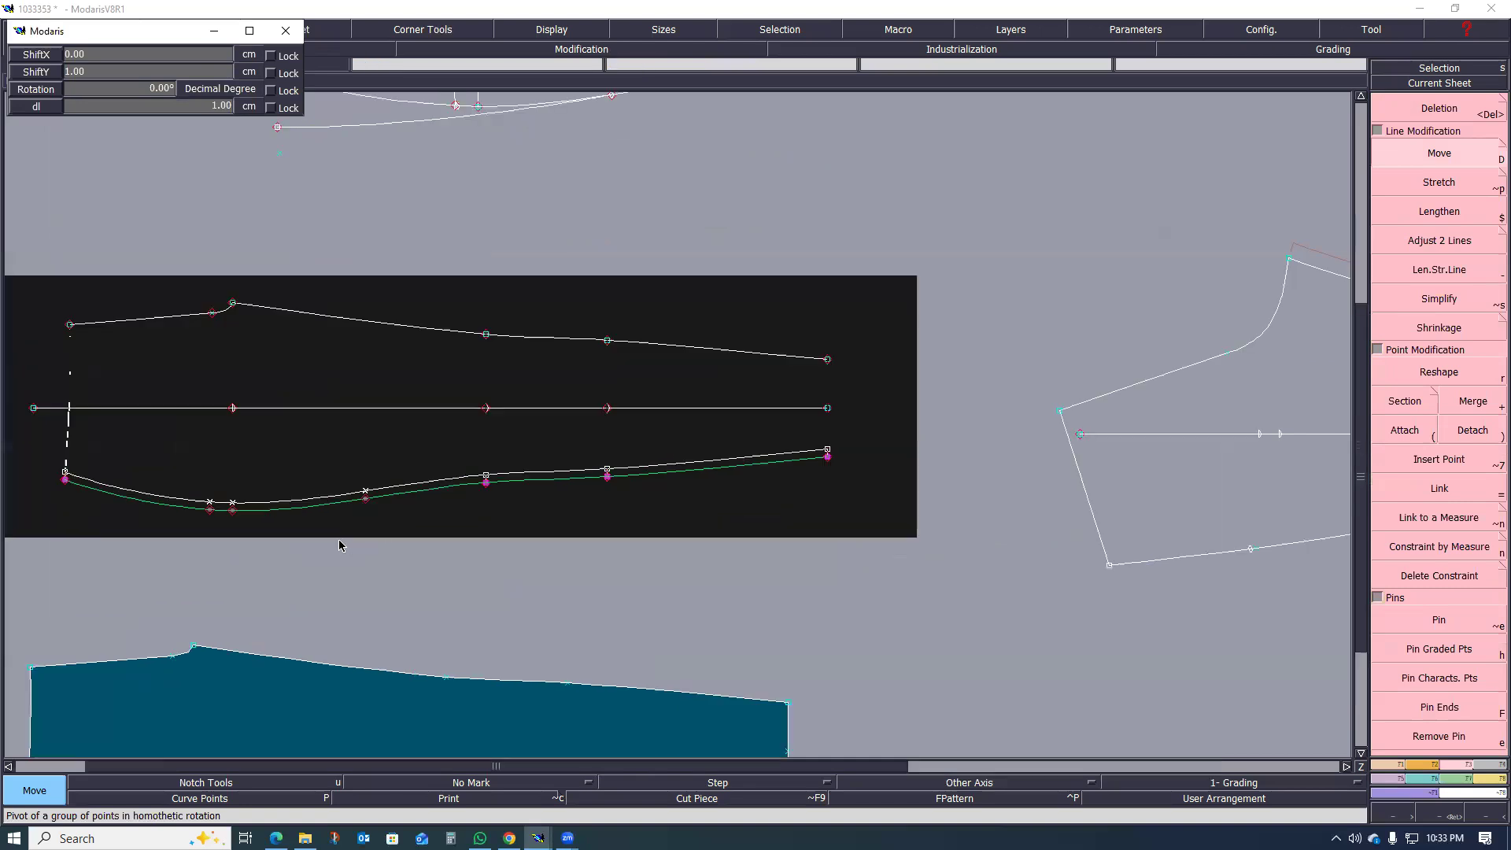
click(355, 456)
Step: Select all points along the lower side seam of the back leg piece and pin the piece's points
scroll(354, 467, down, 3)
scroll(582, 503, up, 2)
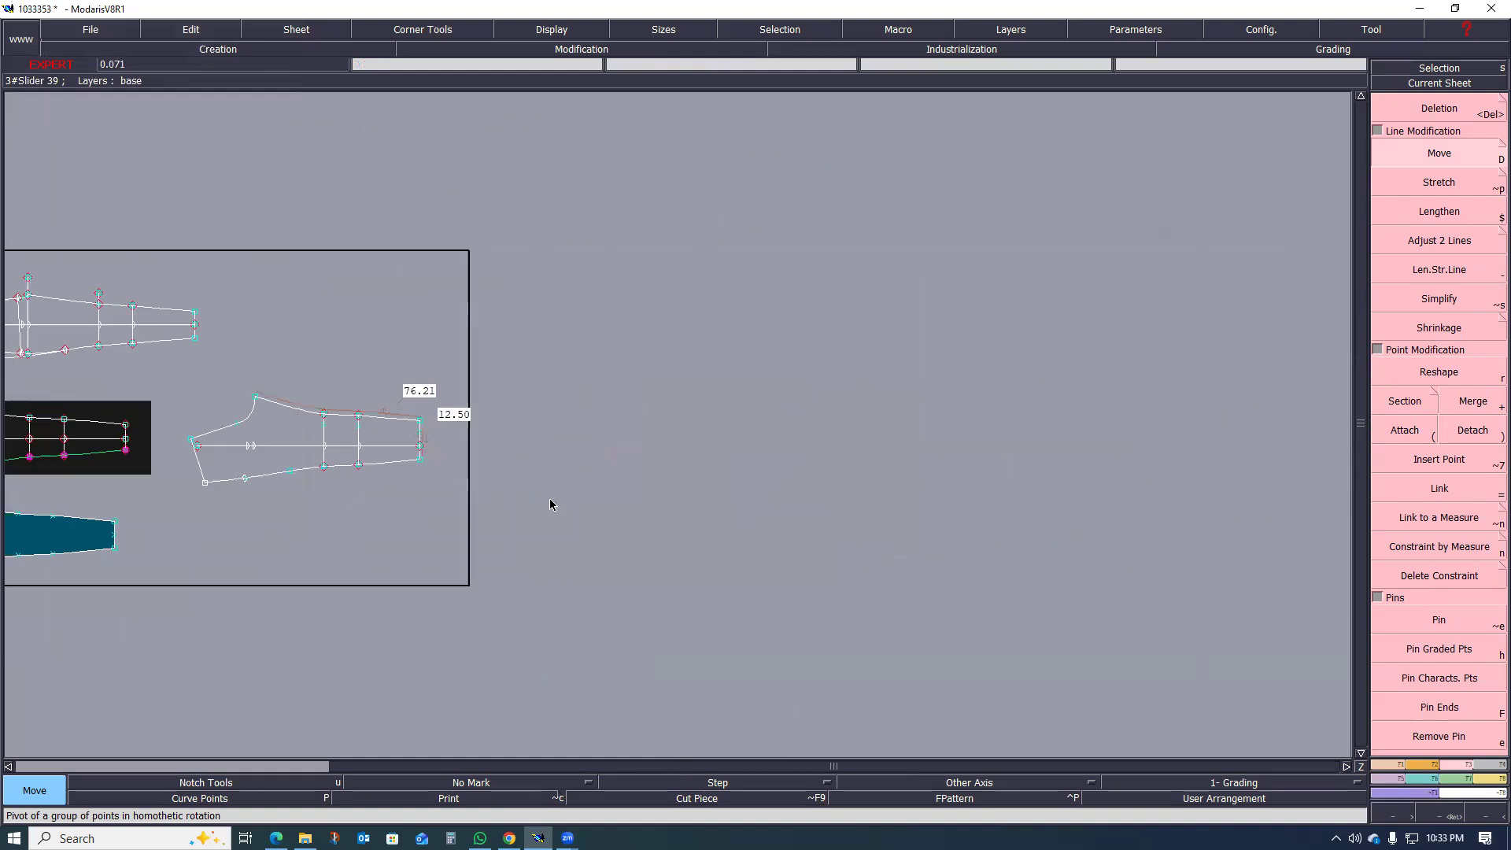
click(262, 439)
scroll(262, 439, up, 3)
drag(132, 477, 996, 660)
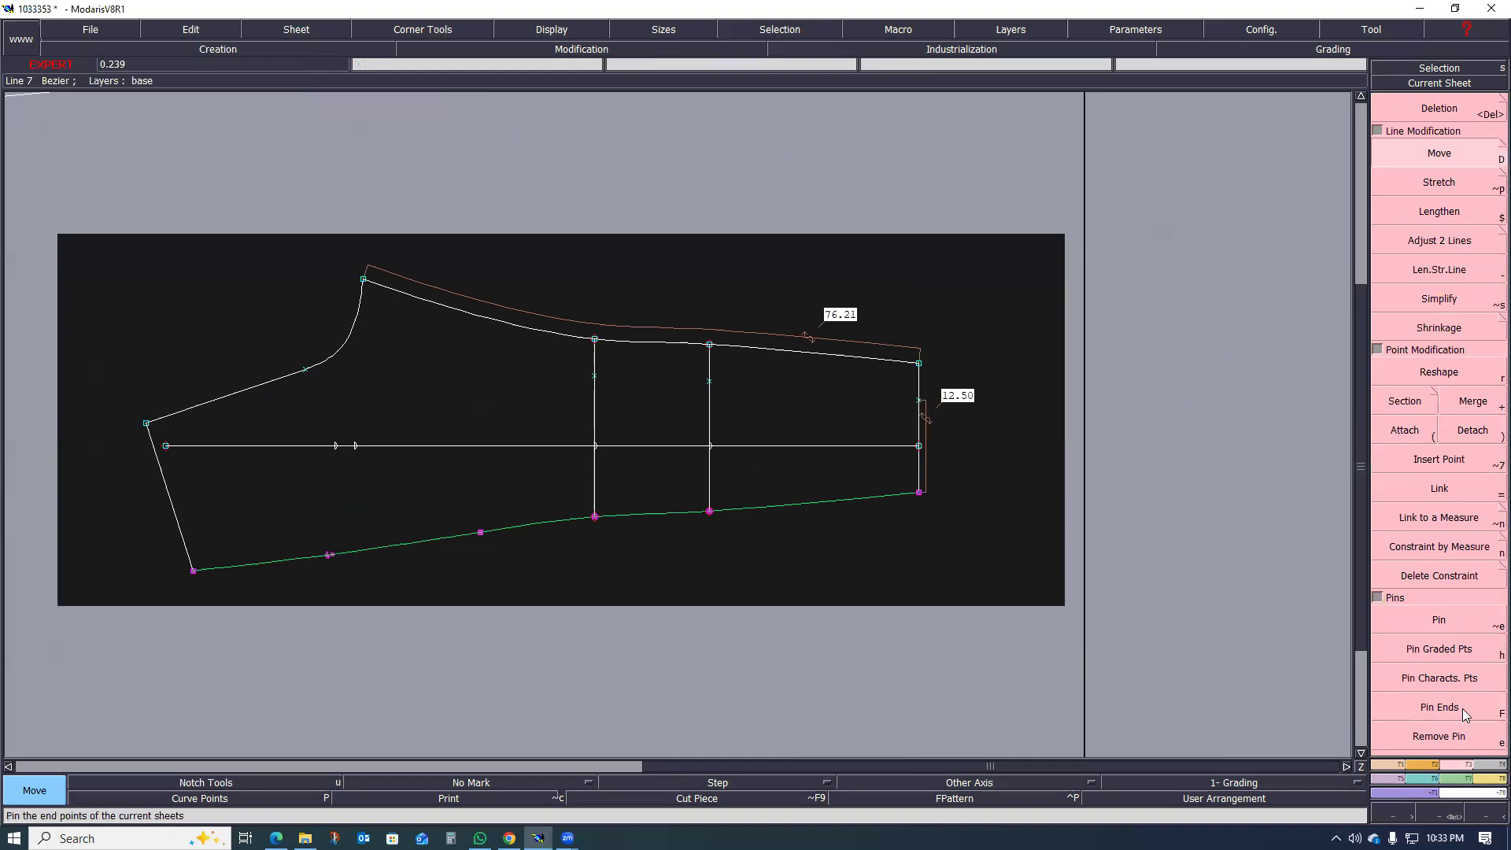
click(1444, 621)
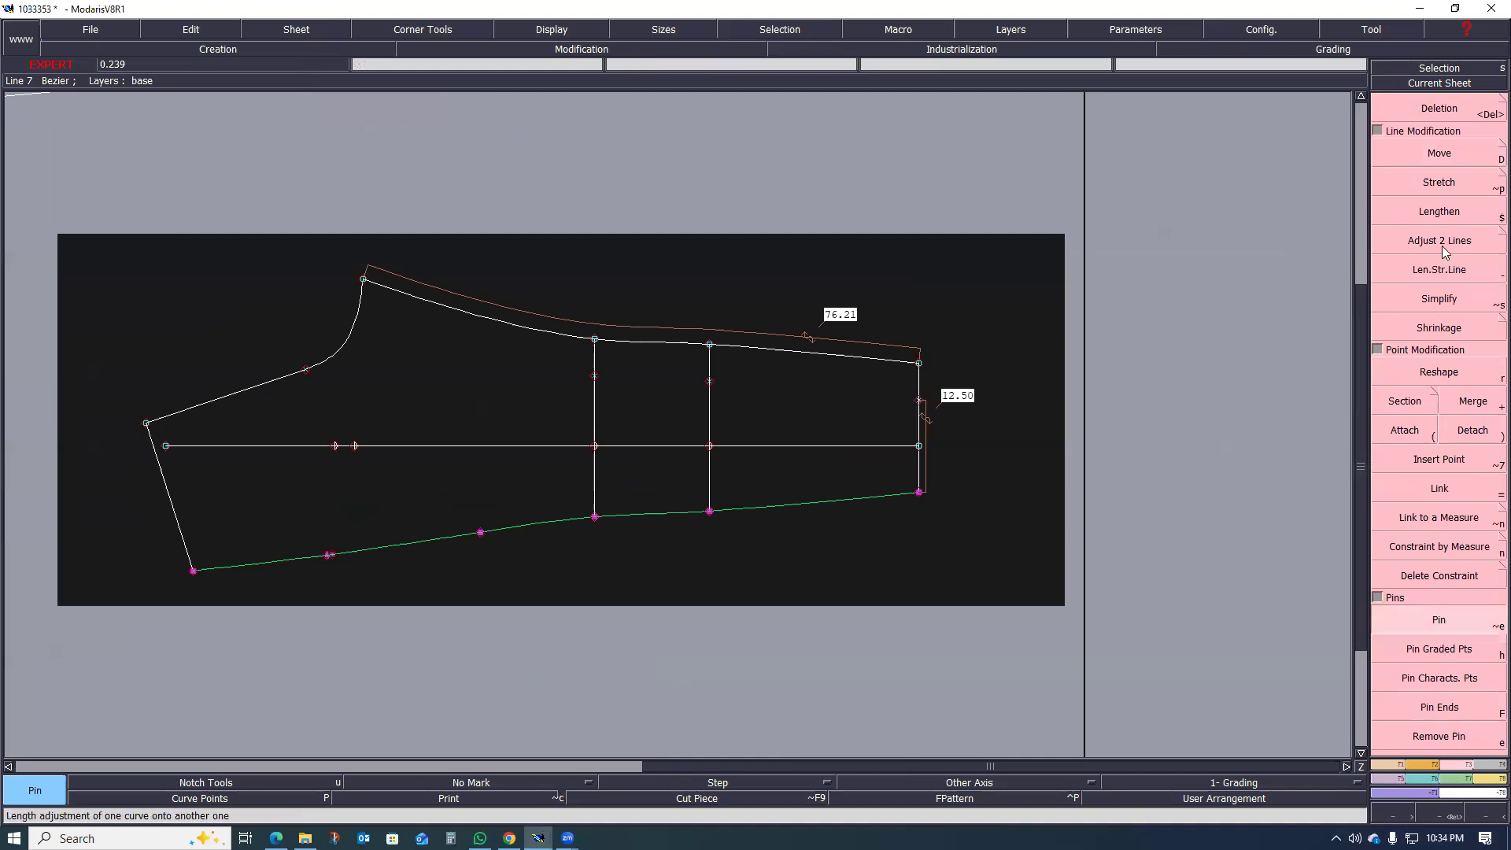
Step: Move the back piece's selected side seam outward with a shift of 0 cm in X and -1 cm in Y
click(1440, 153)
click(596, 519)
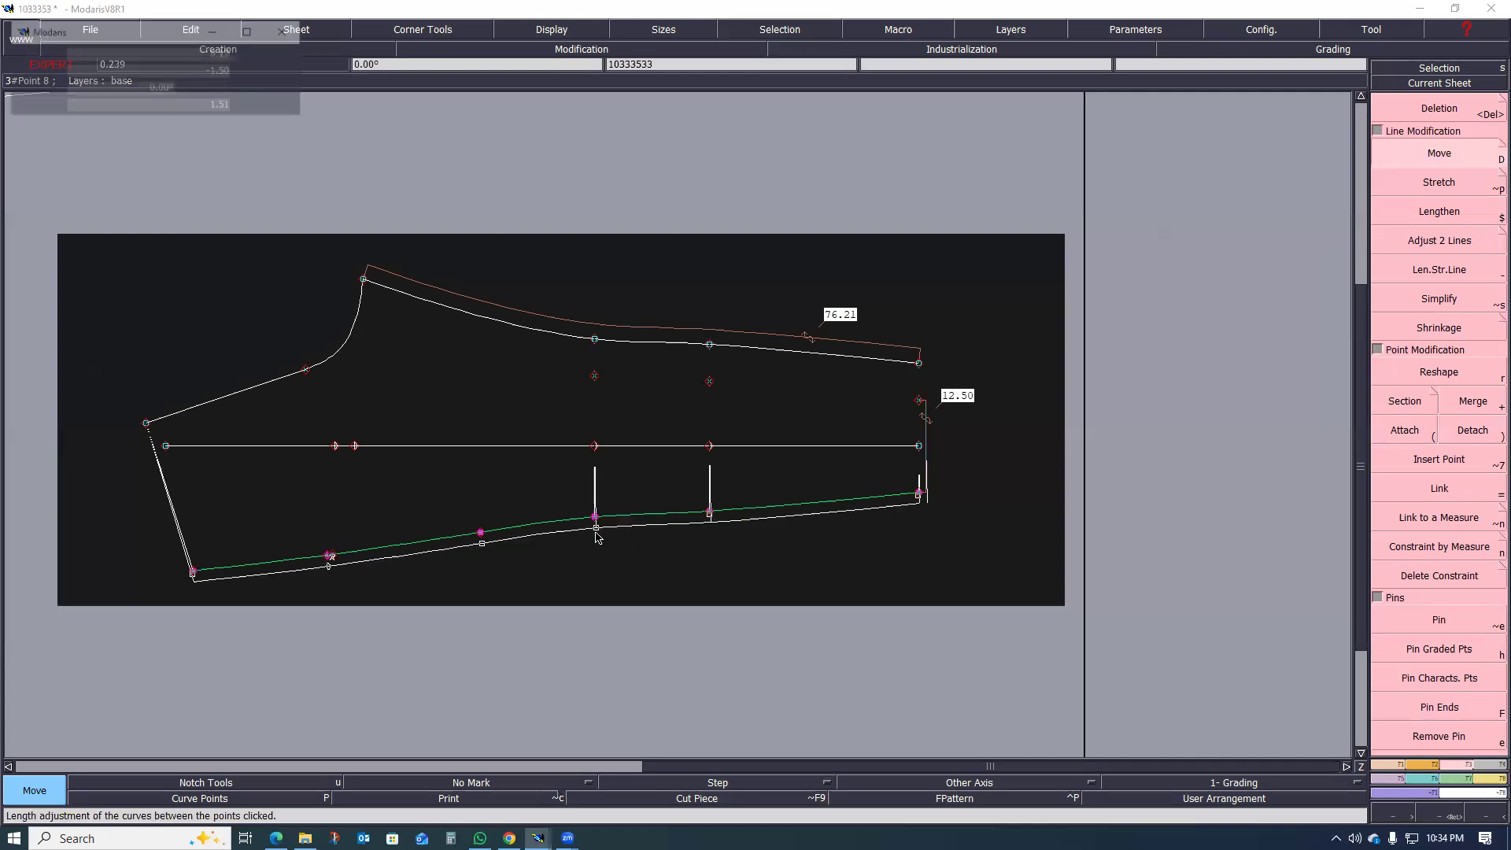
key(Down)
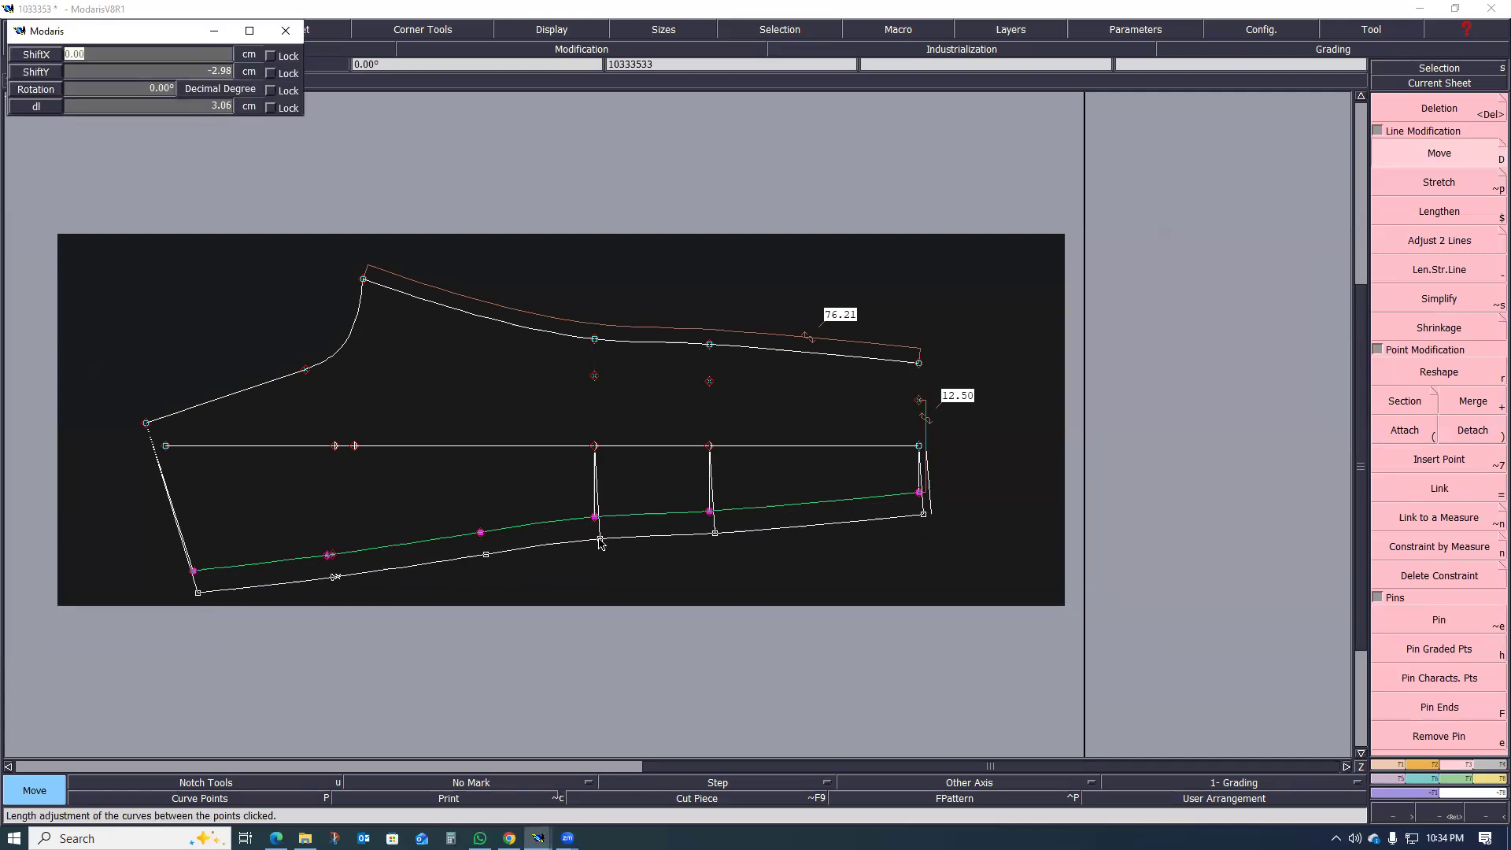
text(0)
key(Down)
key(BackSpace)
text(-1)
key(Return)
click(644, 588)
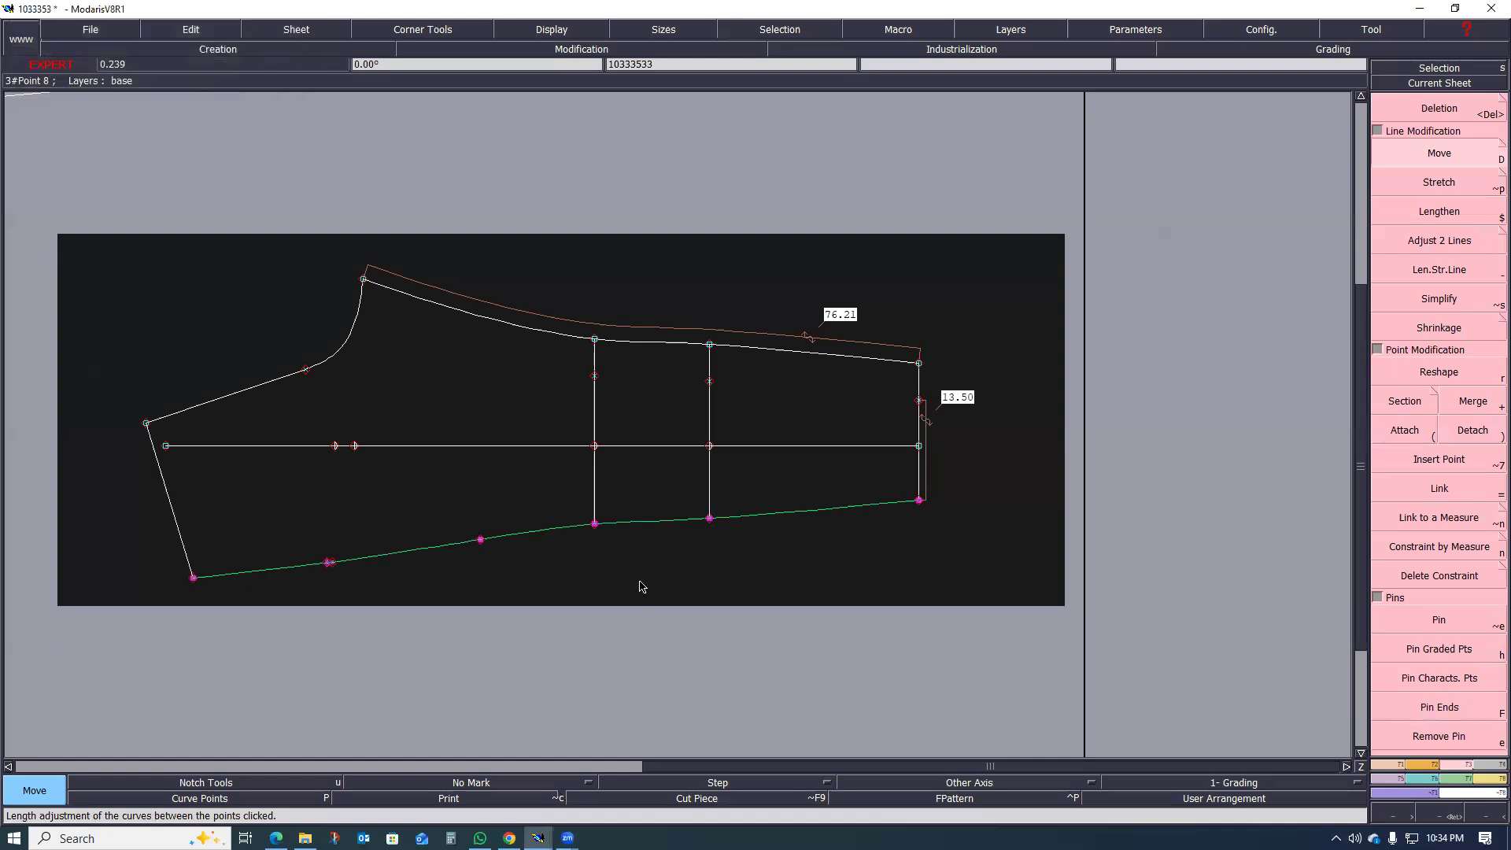
scroll(713, 538, down, 2)
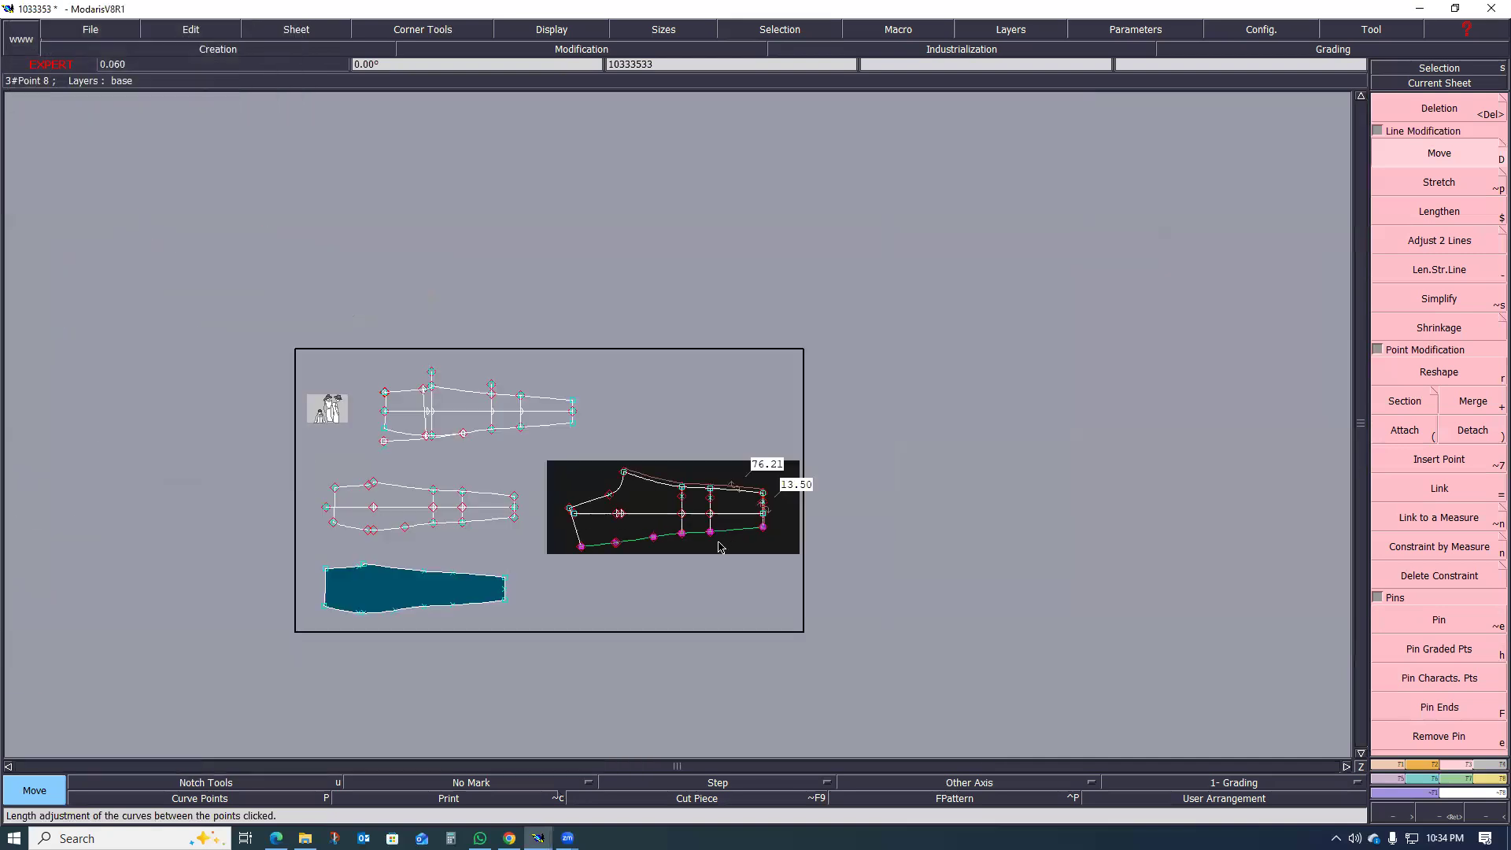
Step: Marry the front leg piece onto the back leg piece at the hem ends of their grain lines and compare the outlines
scroll(720, 557, up, 1)
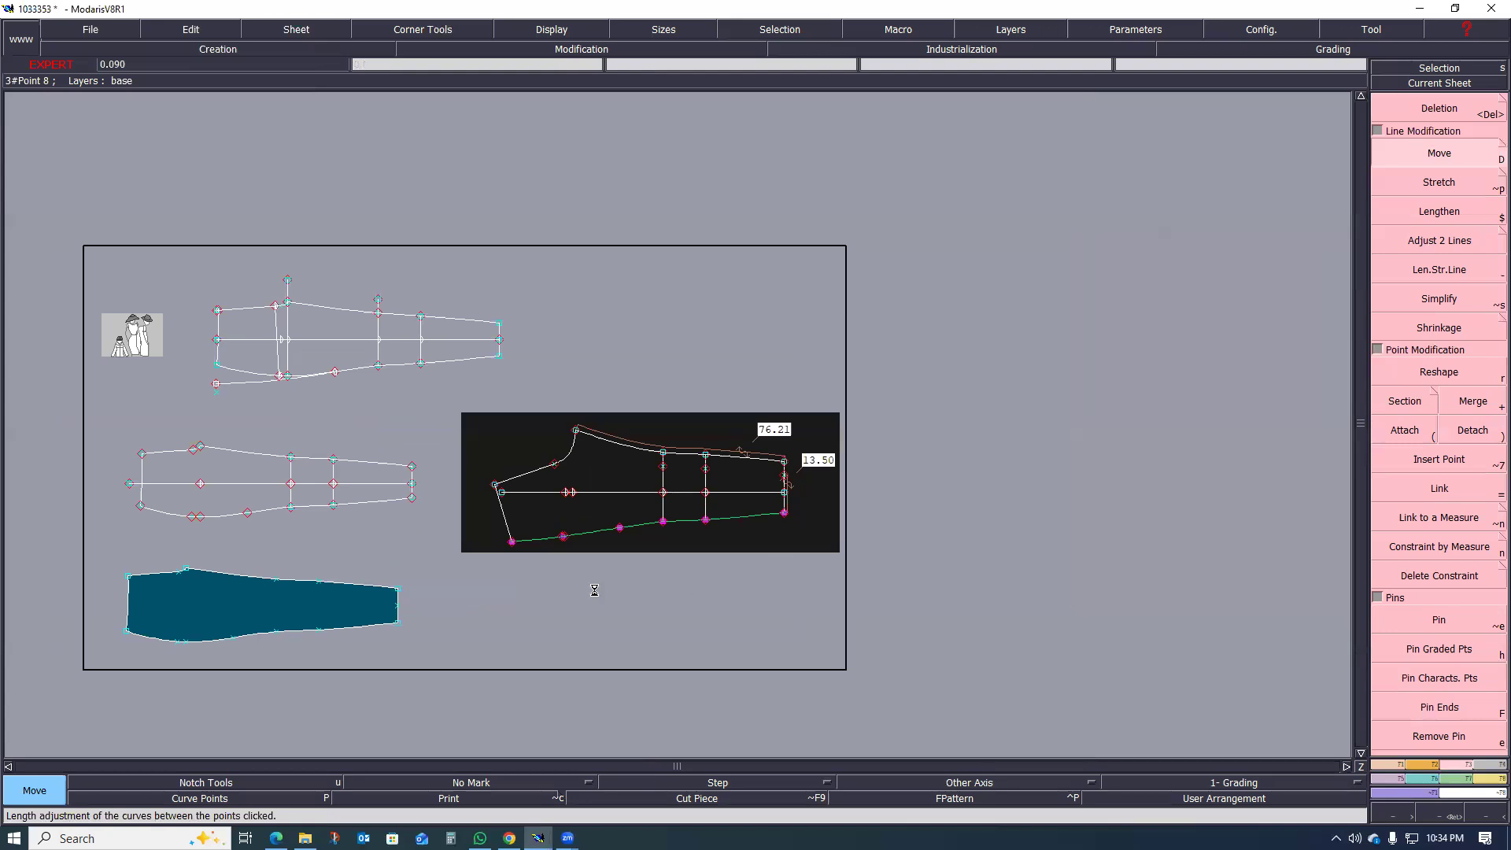
scroll(594, 590, up, 1)
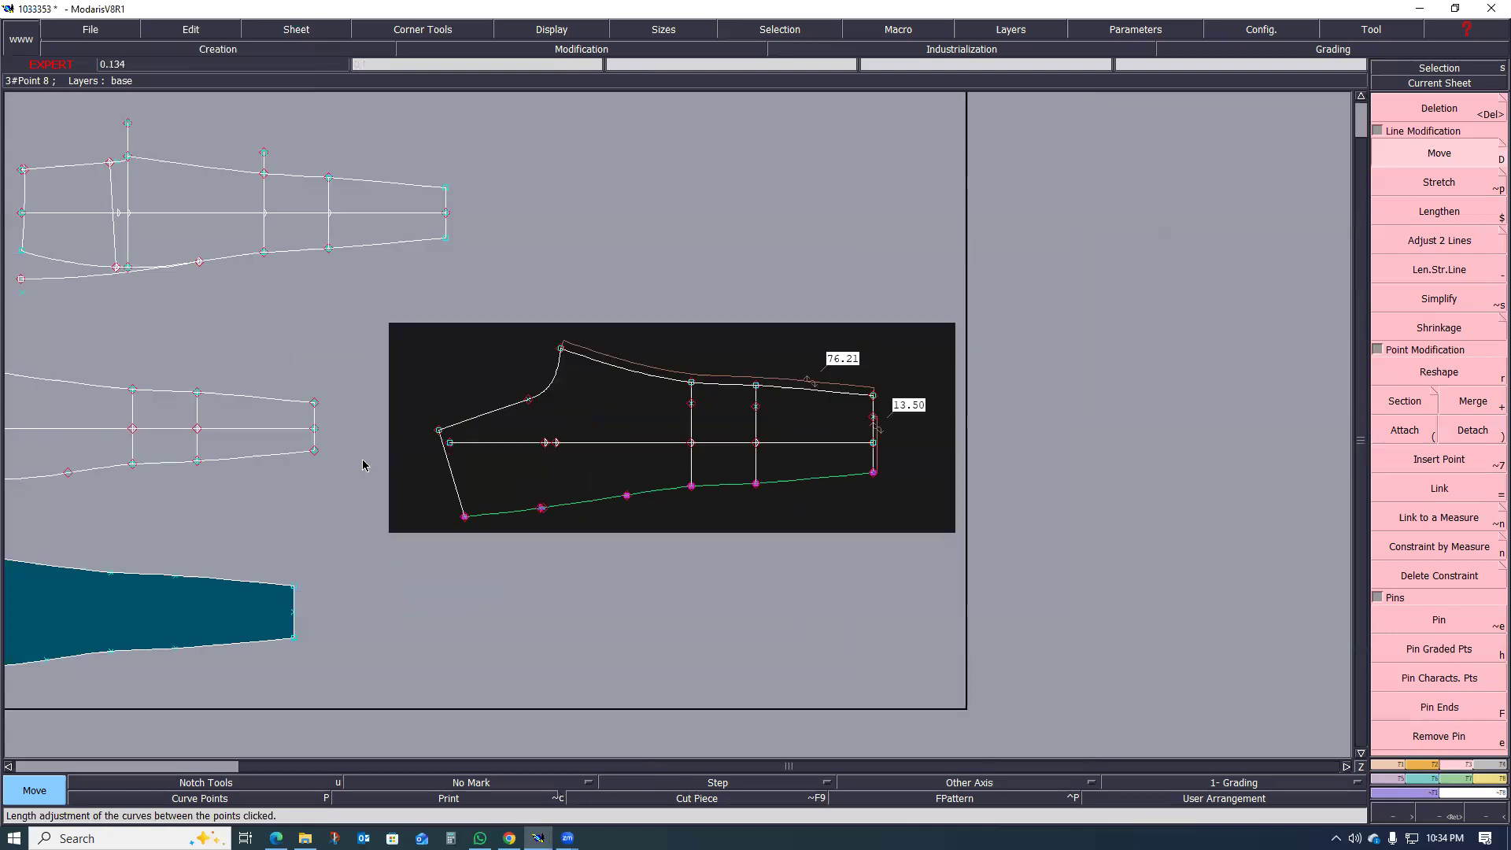
key(m)
click(315, 430)
click(874, 445)
scroll(810, 488, up, 1)
scroll(573, 512, up, 1)
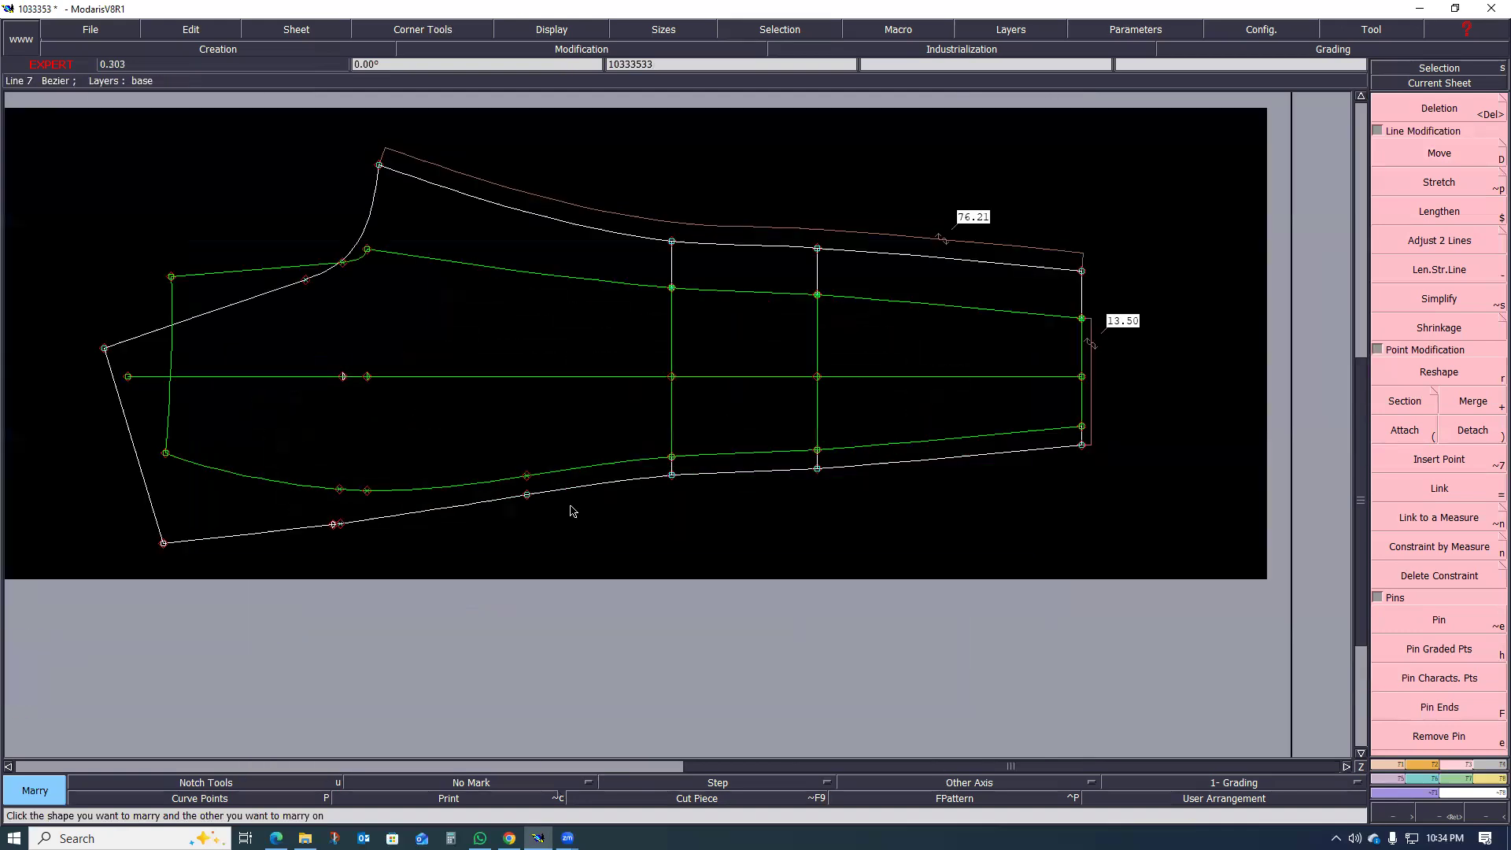
scroll(606, 464, up, 1)
scroll(835, 488, down, 2)
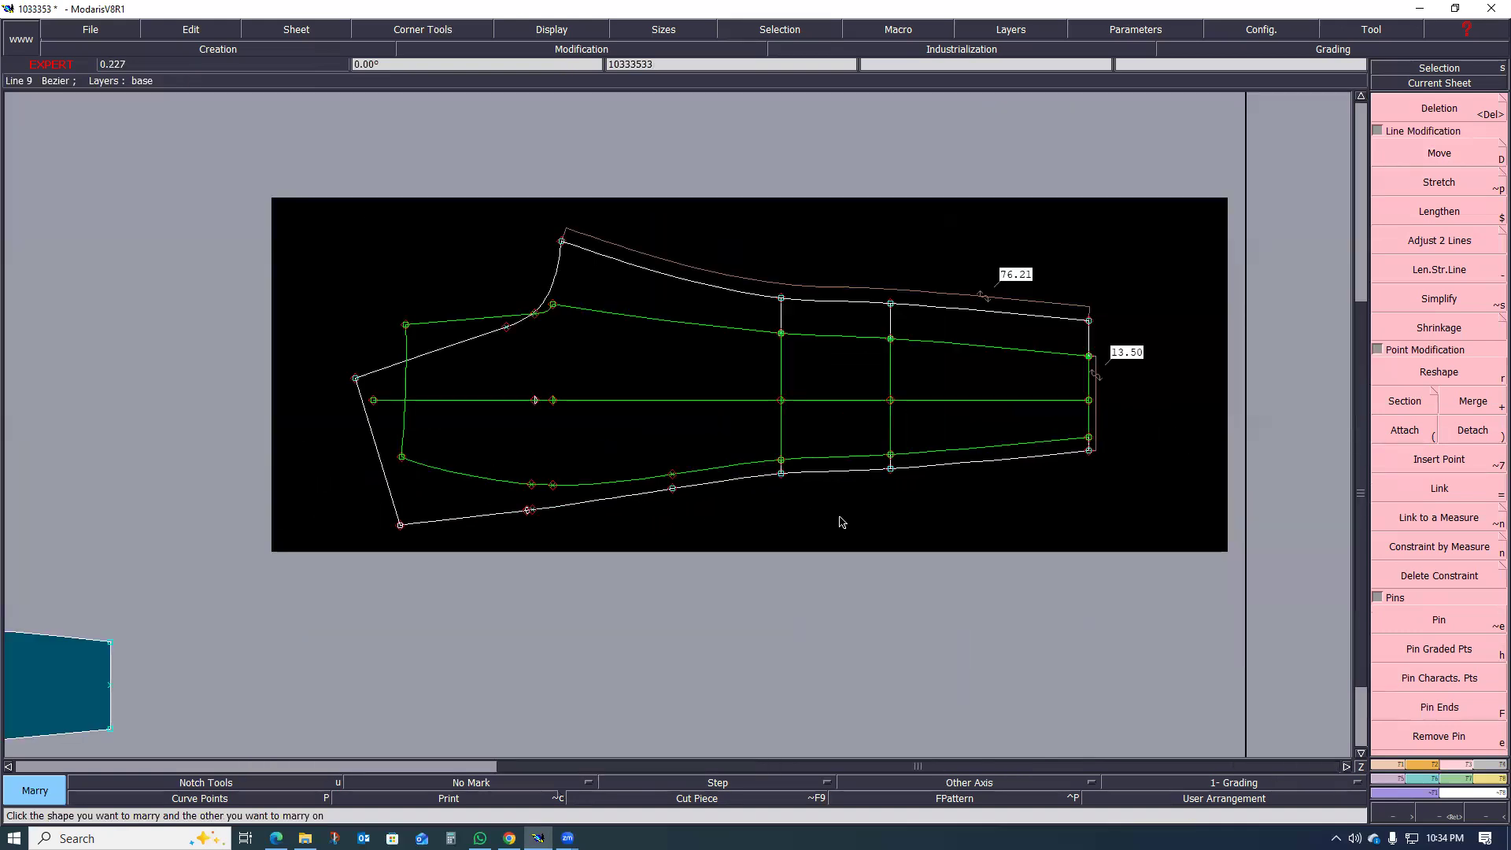
scroll(836, 507, up, 1)
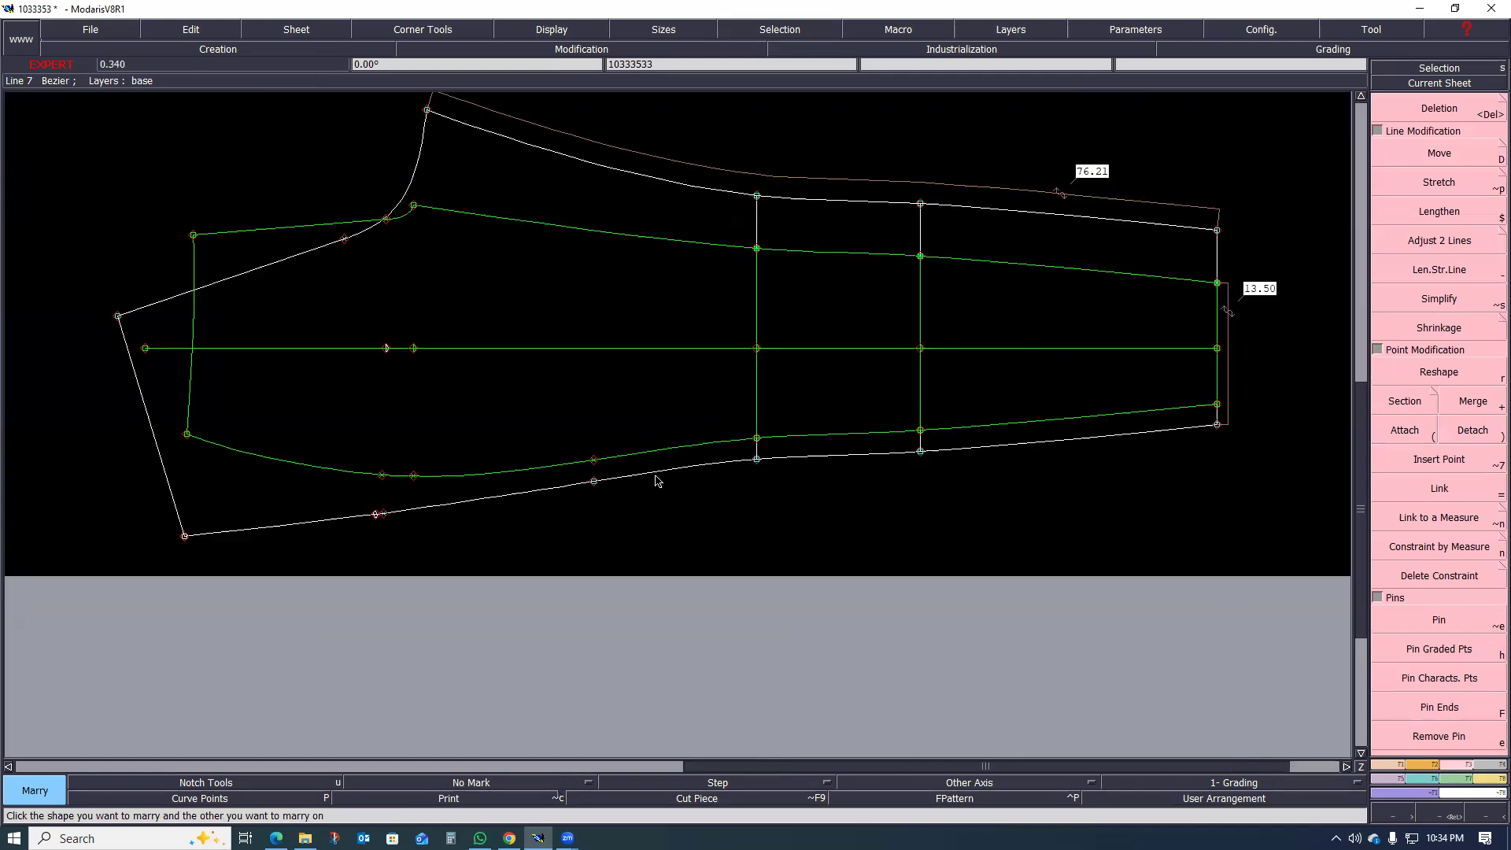
Step: Undo the marriage of the two leg pieces and automatically rearrange all sheets on the desk
key(ctrl+z)
key(j)
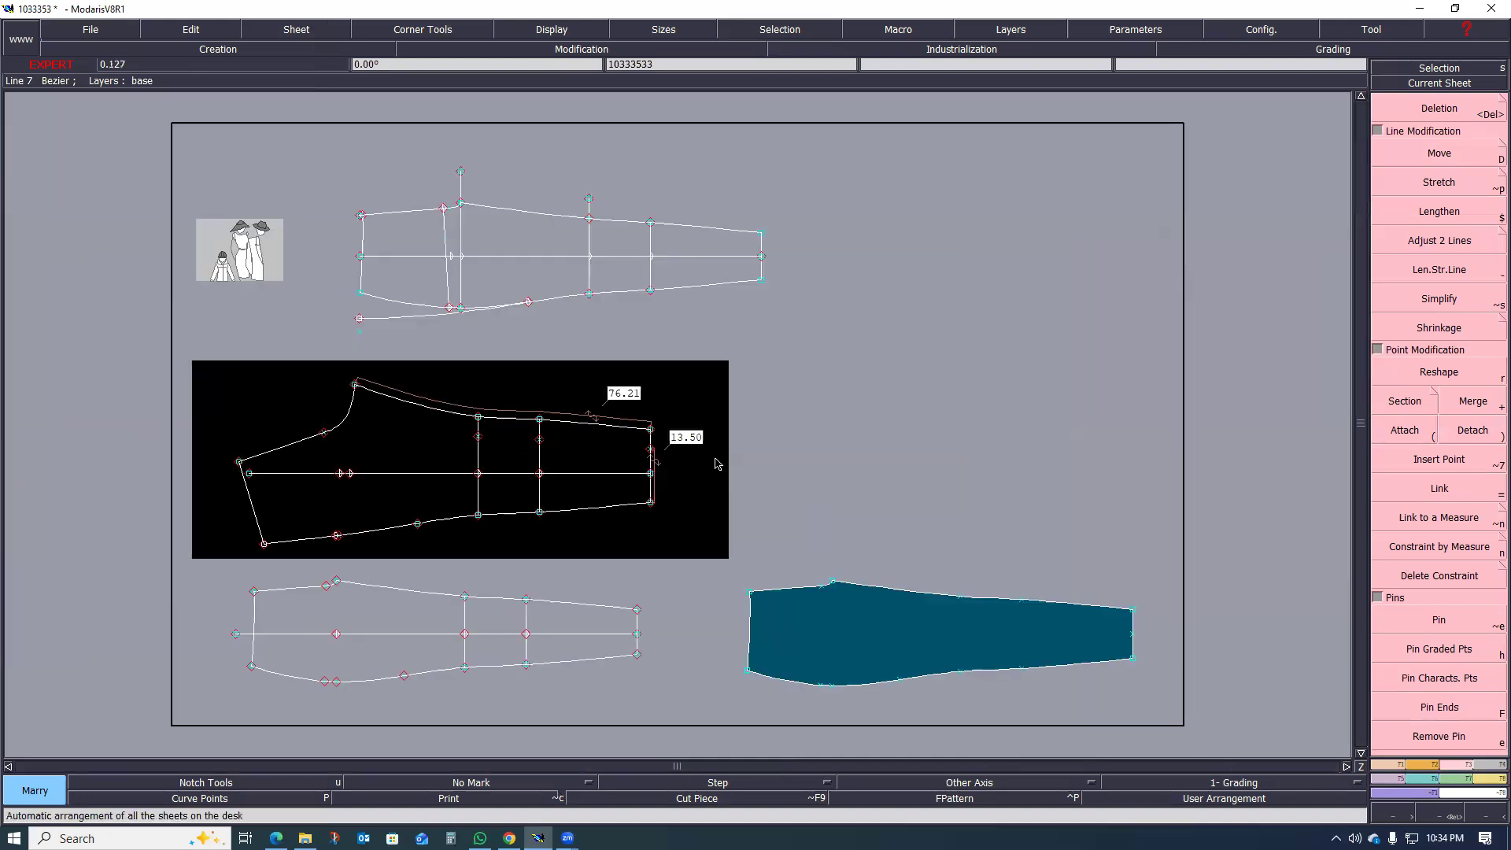
scroll(722, 493, down, 1)
scroll(610, 548, up, 2)
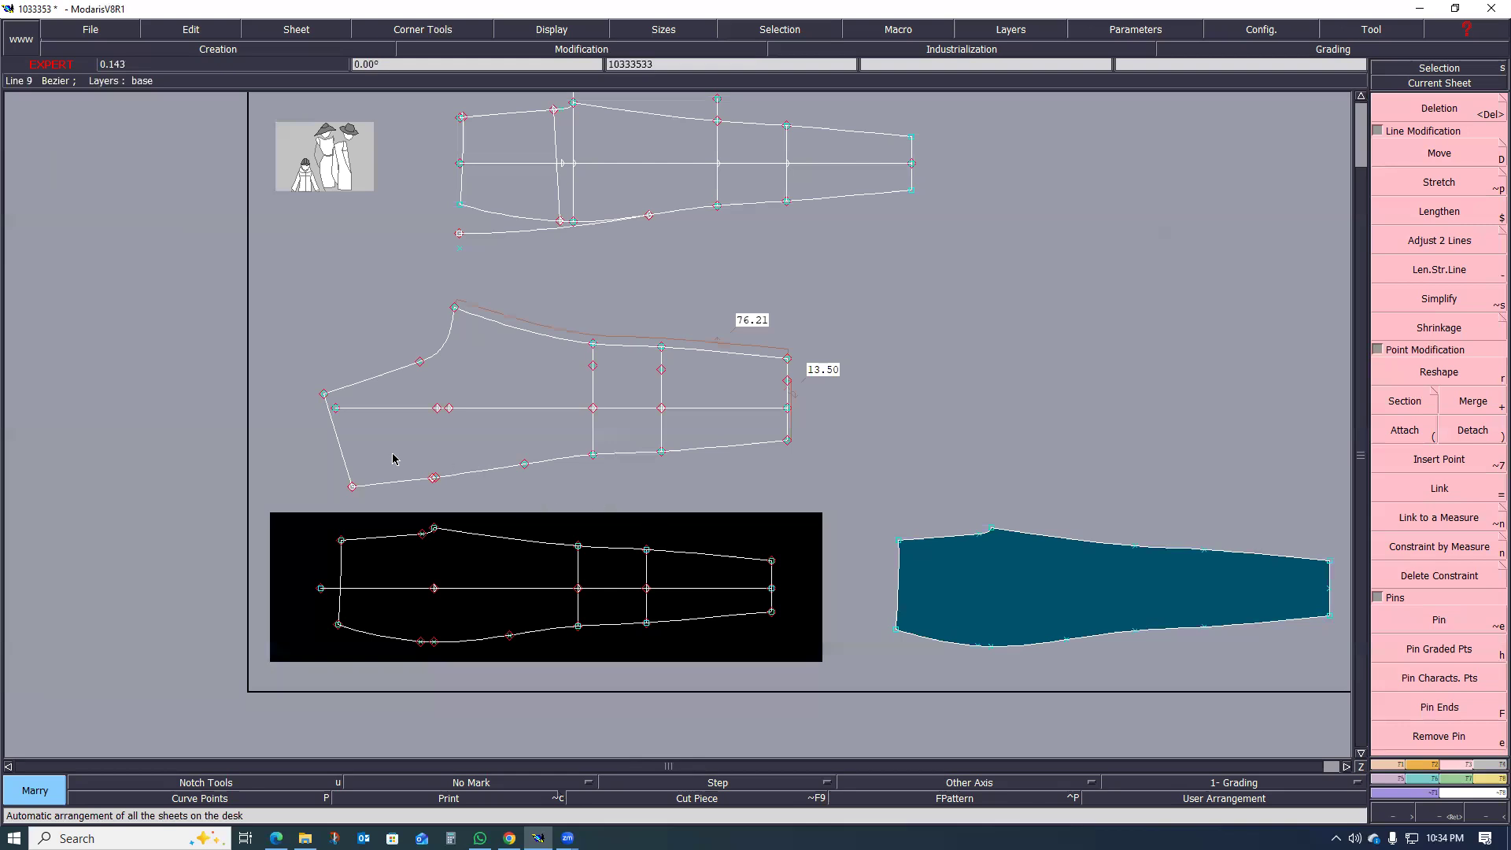
Step: Marry the front leg to the back leg again at the hem grain-line points and compare their side seams and inseams
scroll(393, 459, up, 1)
scroll(607, 414, down, 1)
scroll(605, 417, up, 1)
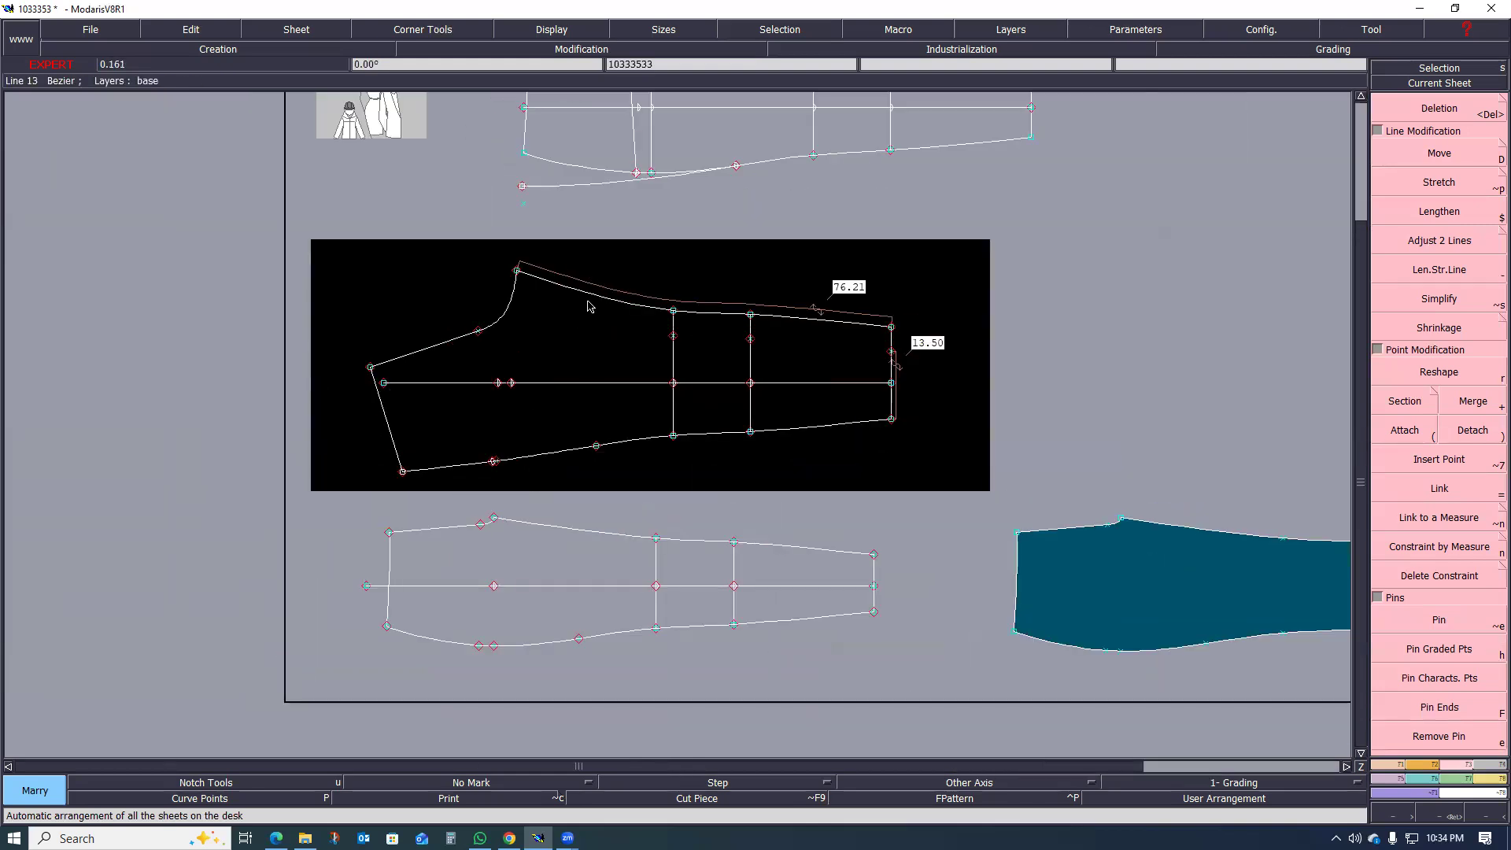
click(872, 590)
click(890, 385)
scroll(866, 378, up, 3)
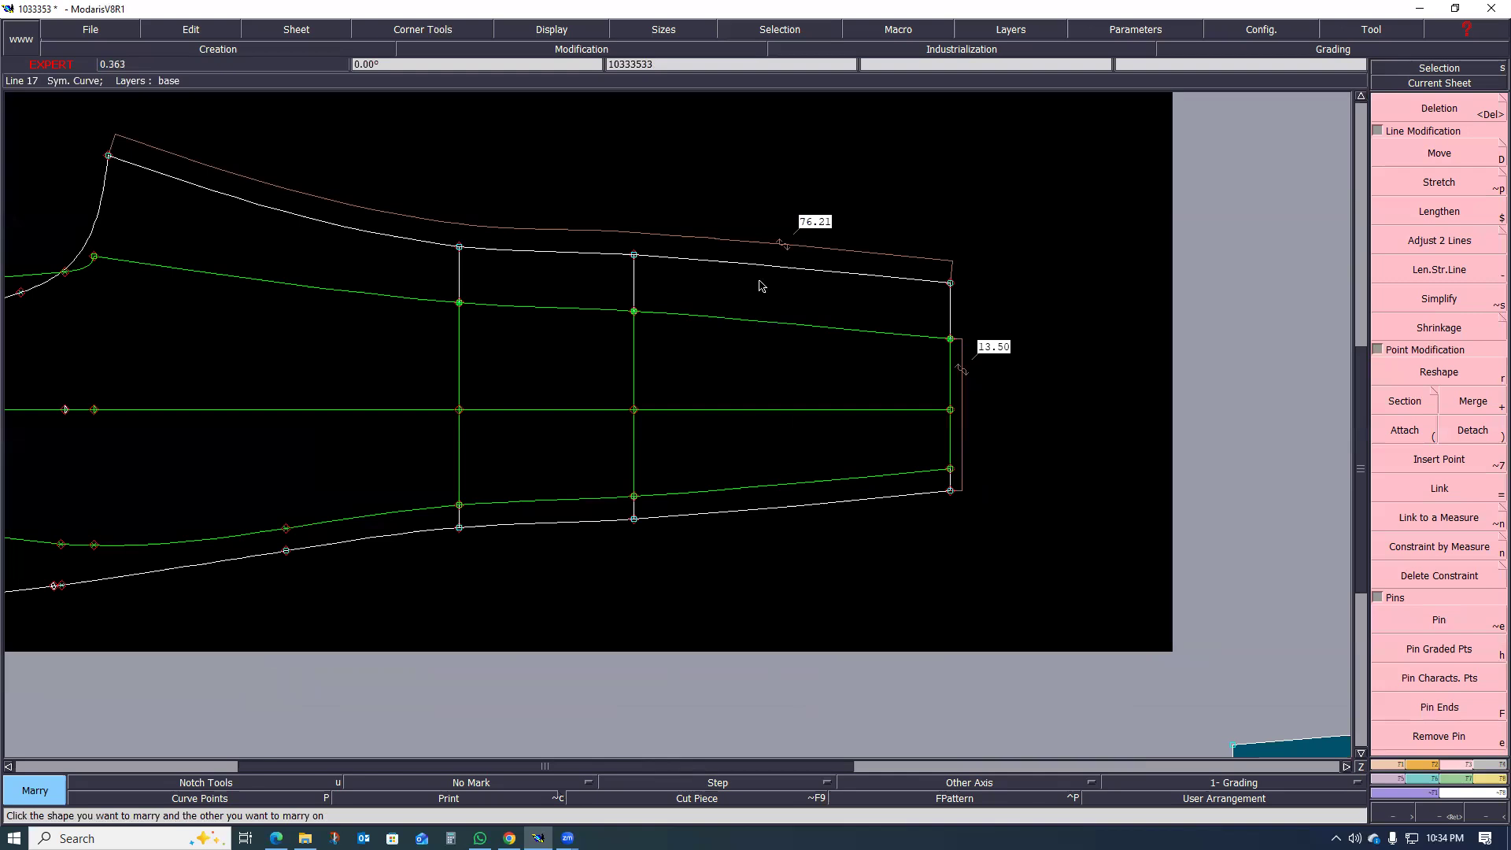
scroll(1041, 447, down, 1)
scroll(816, 528, up, 1)
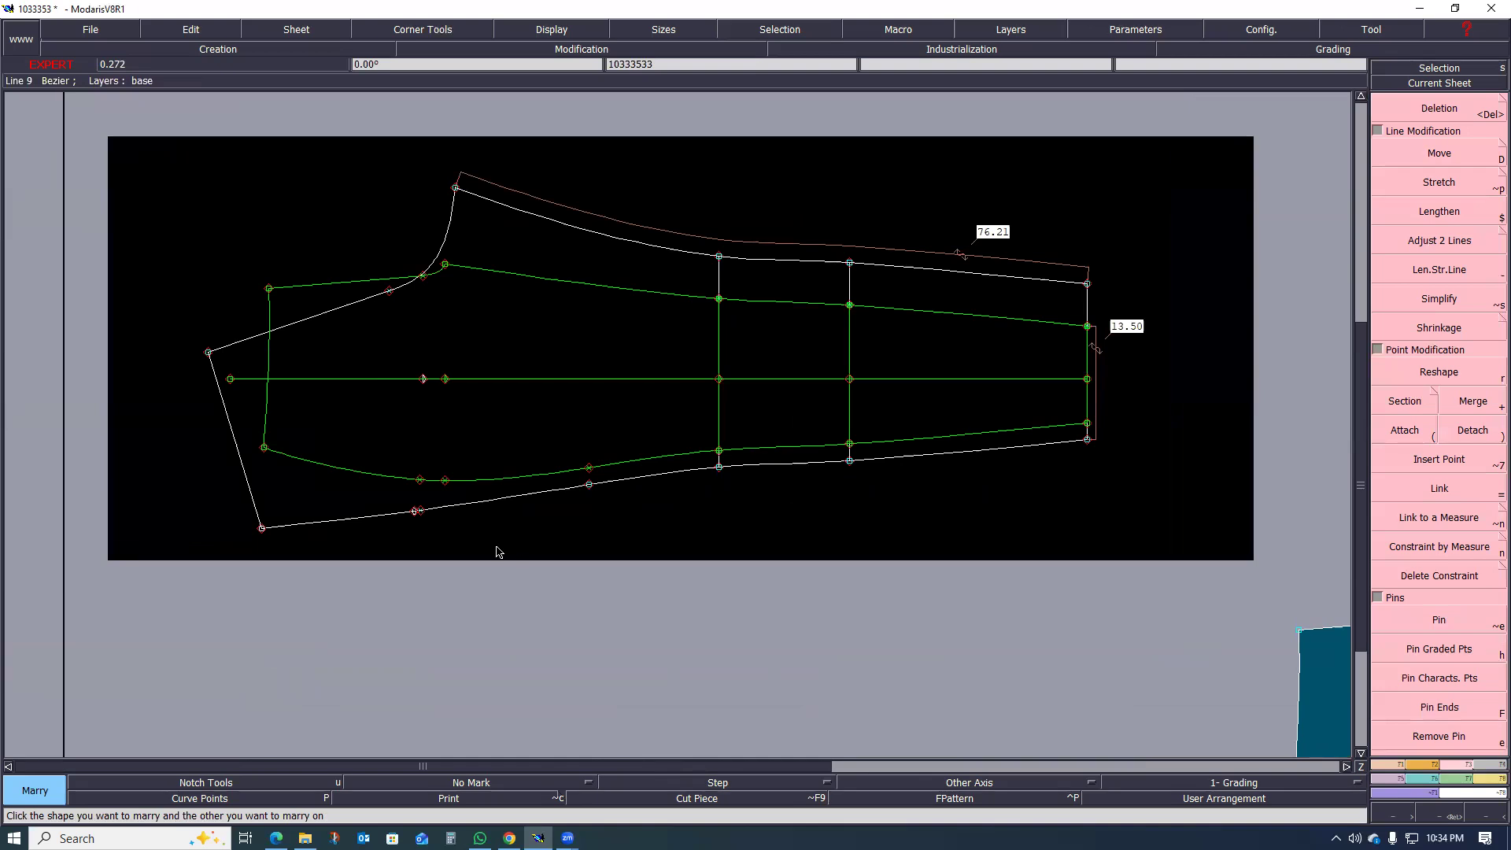
Step: Divorce the married front leg piece from the back leg and automatically rearrange the sheets
key(shift+m)
click(591, 377)
key(j)
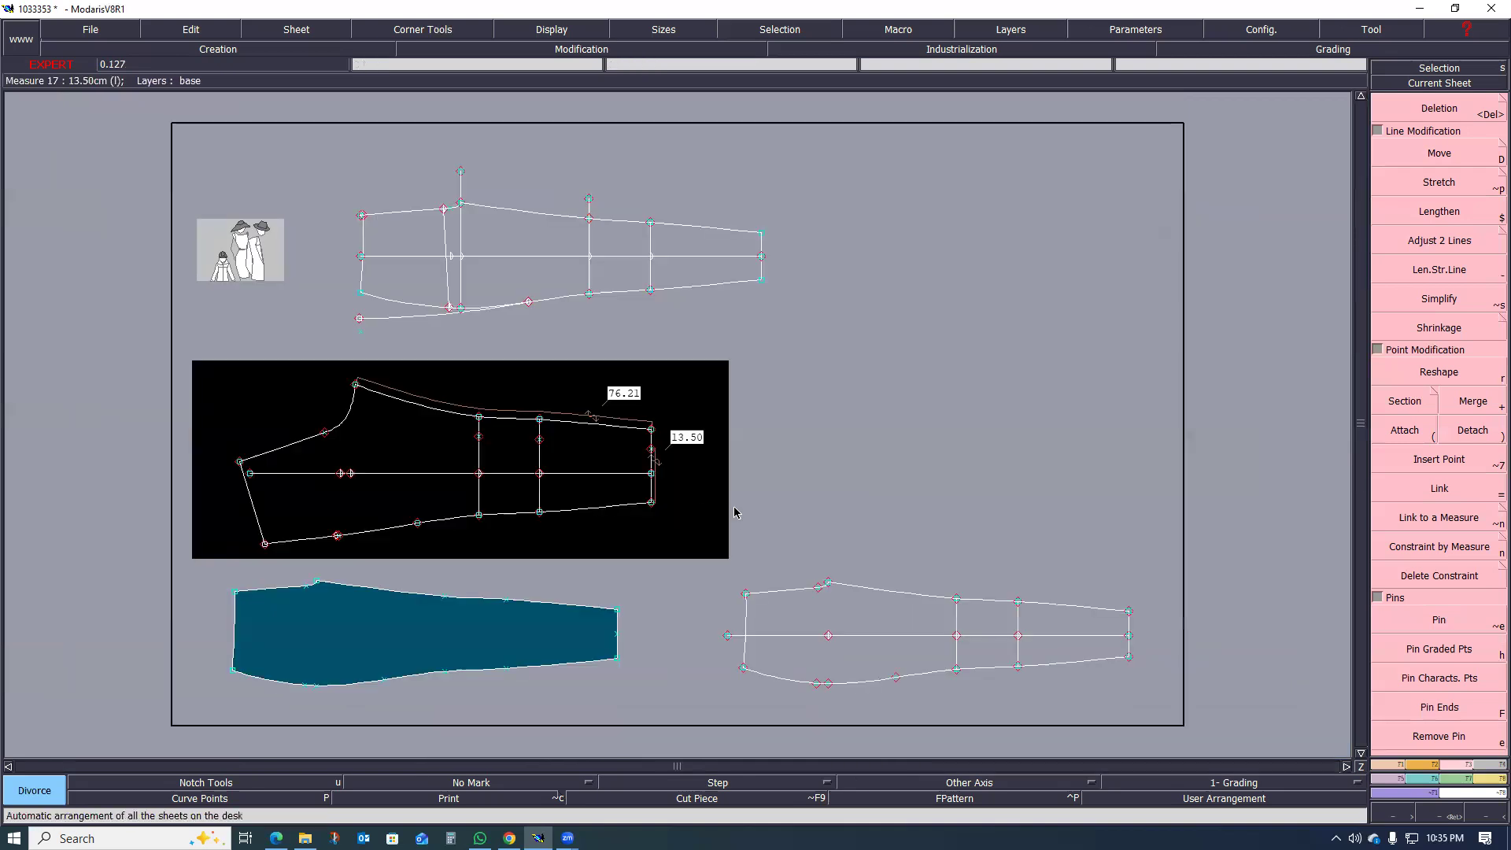
Step: Delete the filled front leg piece's sheet and automatically rearrange the remaining sheets
scroll(736, 512, down, 1)
scroll(512, 582, up, 3)
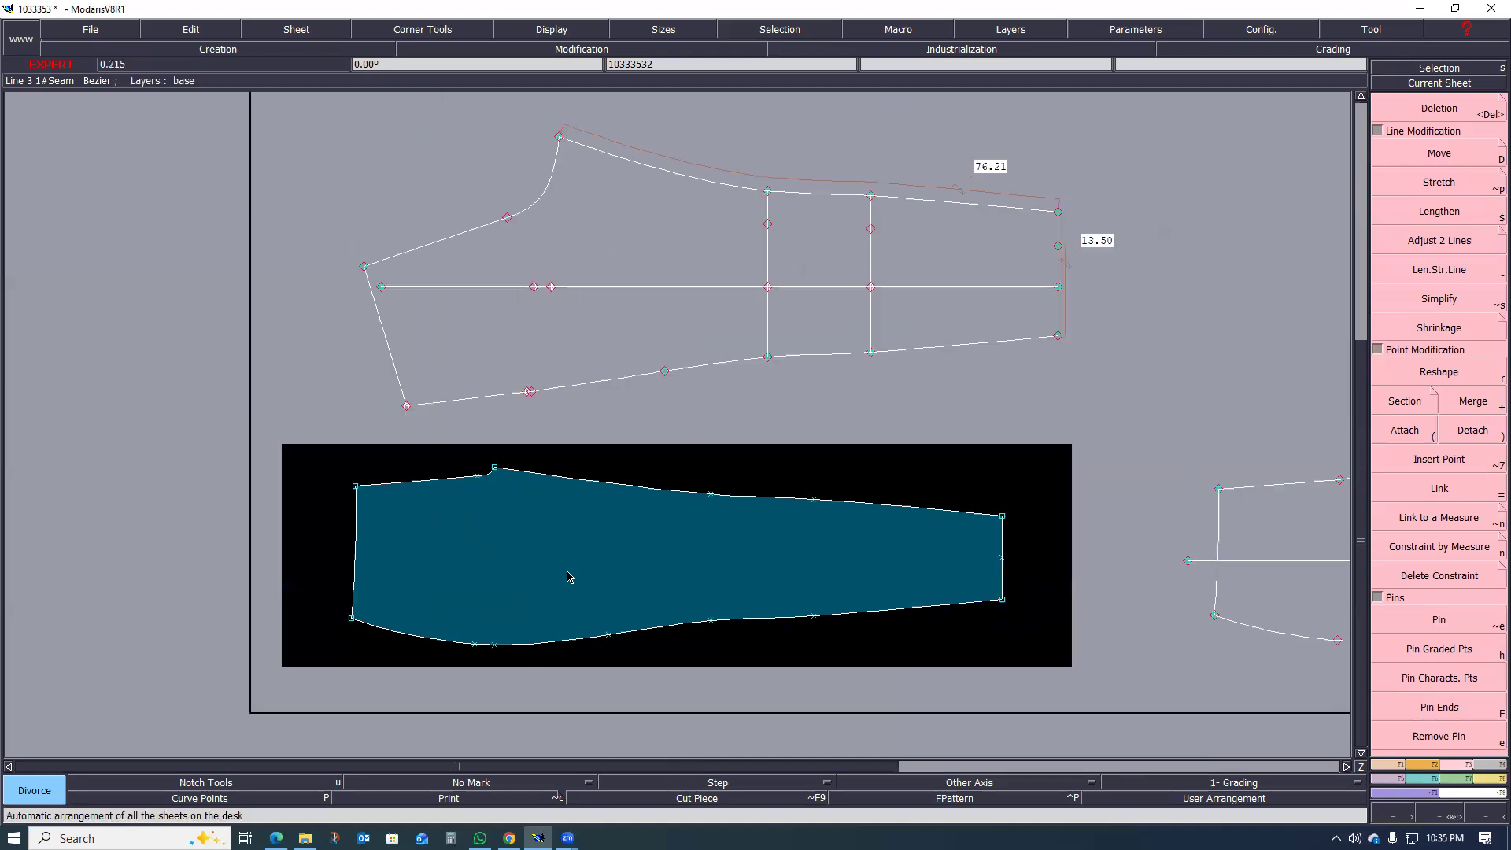
scroll(568, 577, up, 2)
key(shift+q)
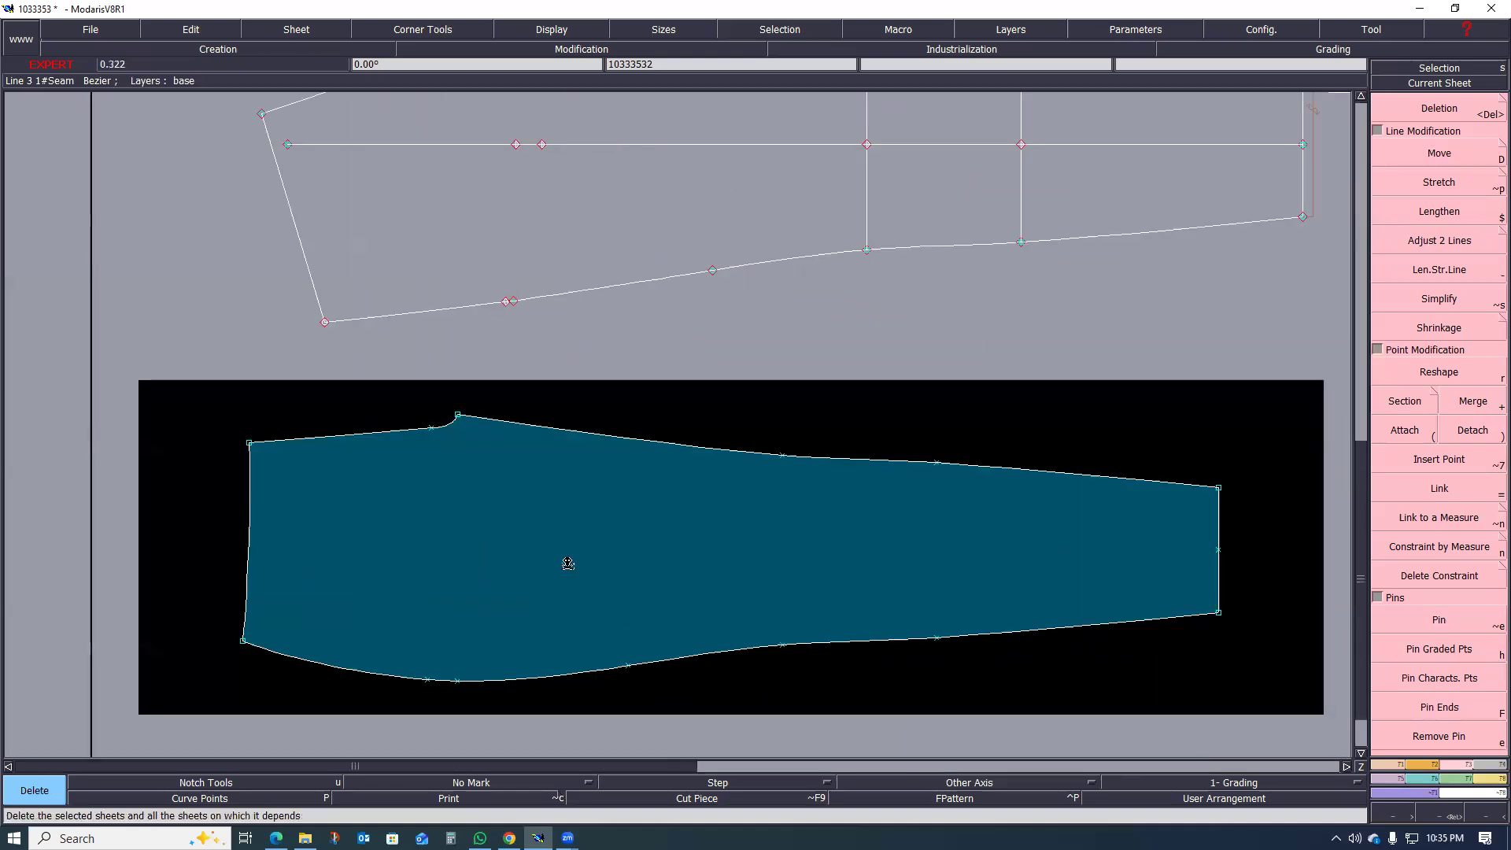
click(580, 564)
key(8)
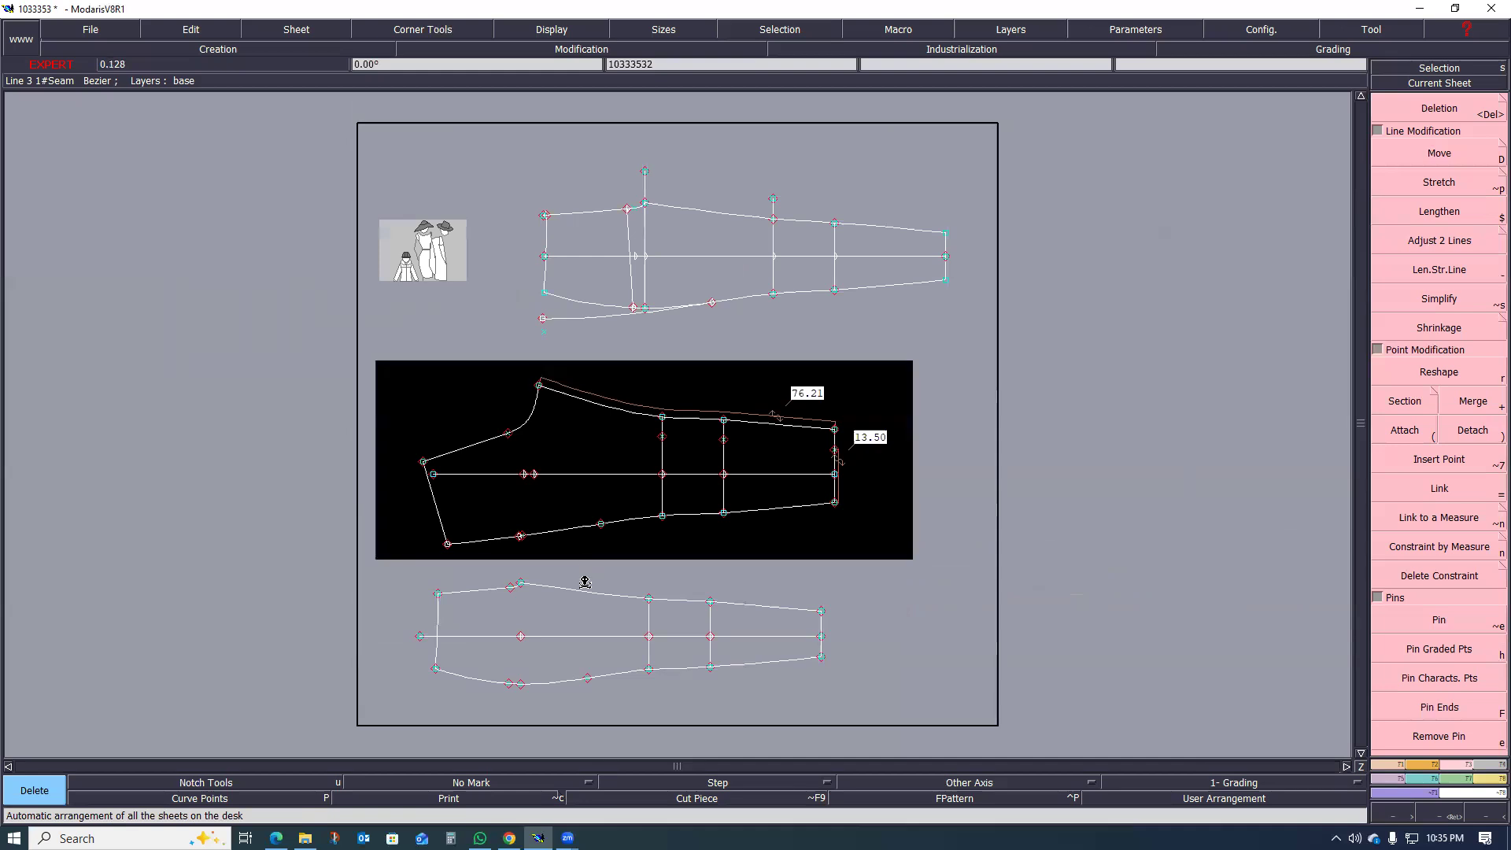
Step: Switch to the size chart PDF, look up the frontrise dimension for size 38, and return to Modaris
scroll(585, 580, up, 1)
scroll(598, 540, down, 1)
scroll(570, 608, up, 1)
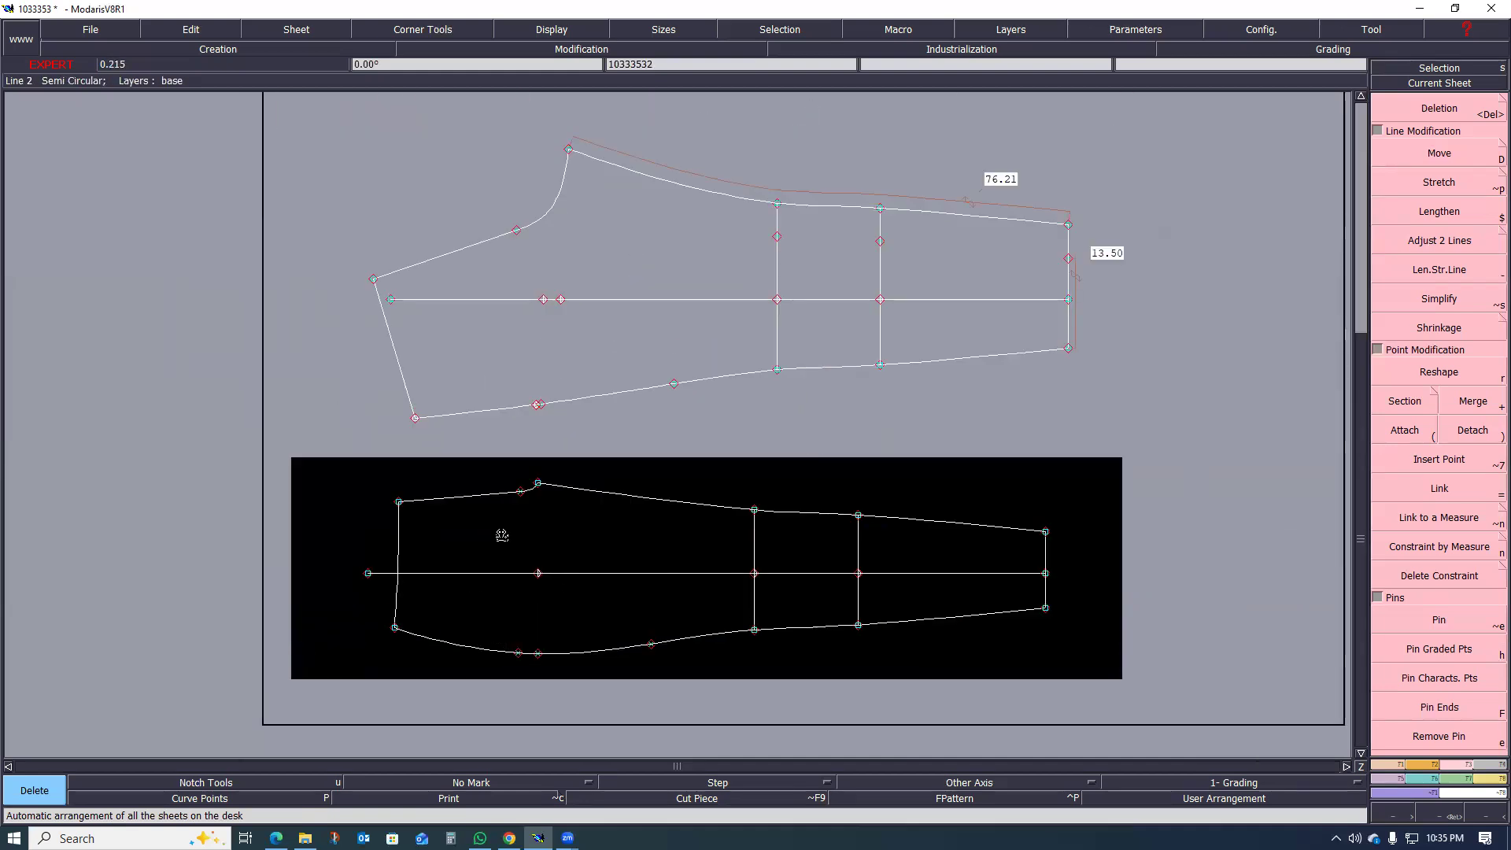
scroll(516, 526, up, 1)
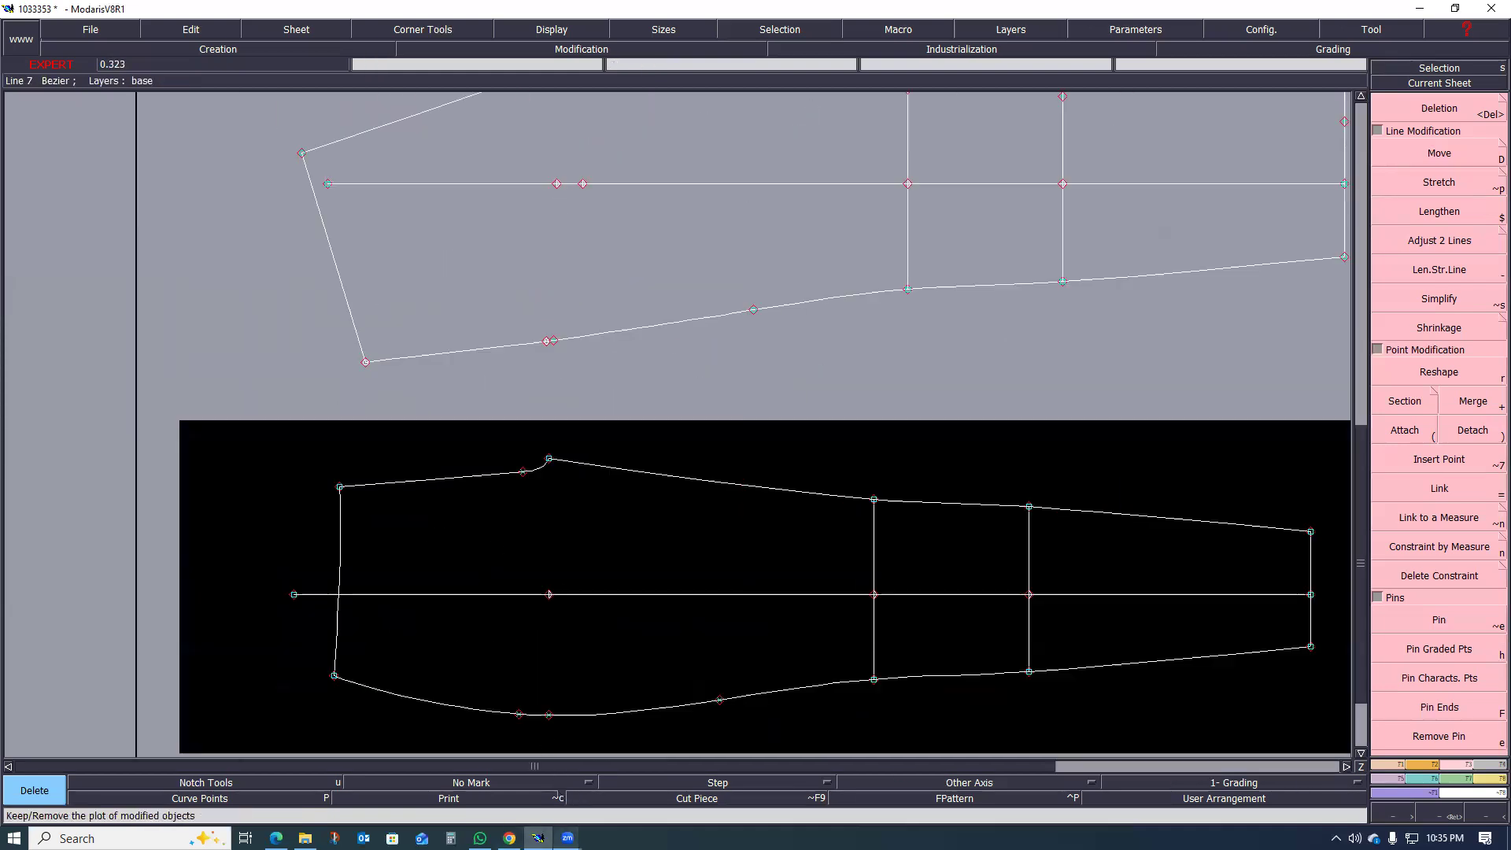
click(275, 838)
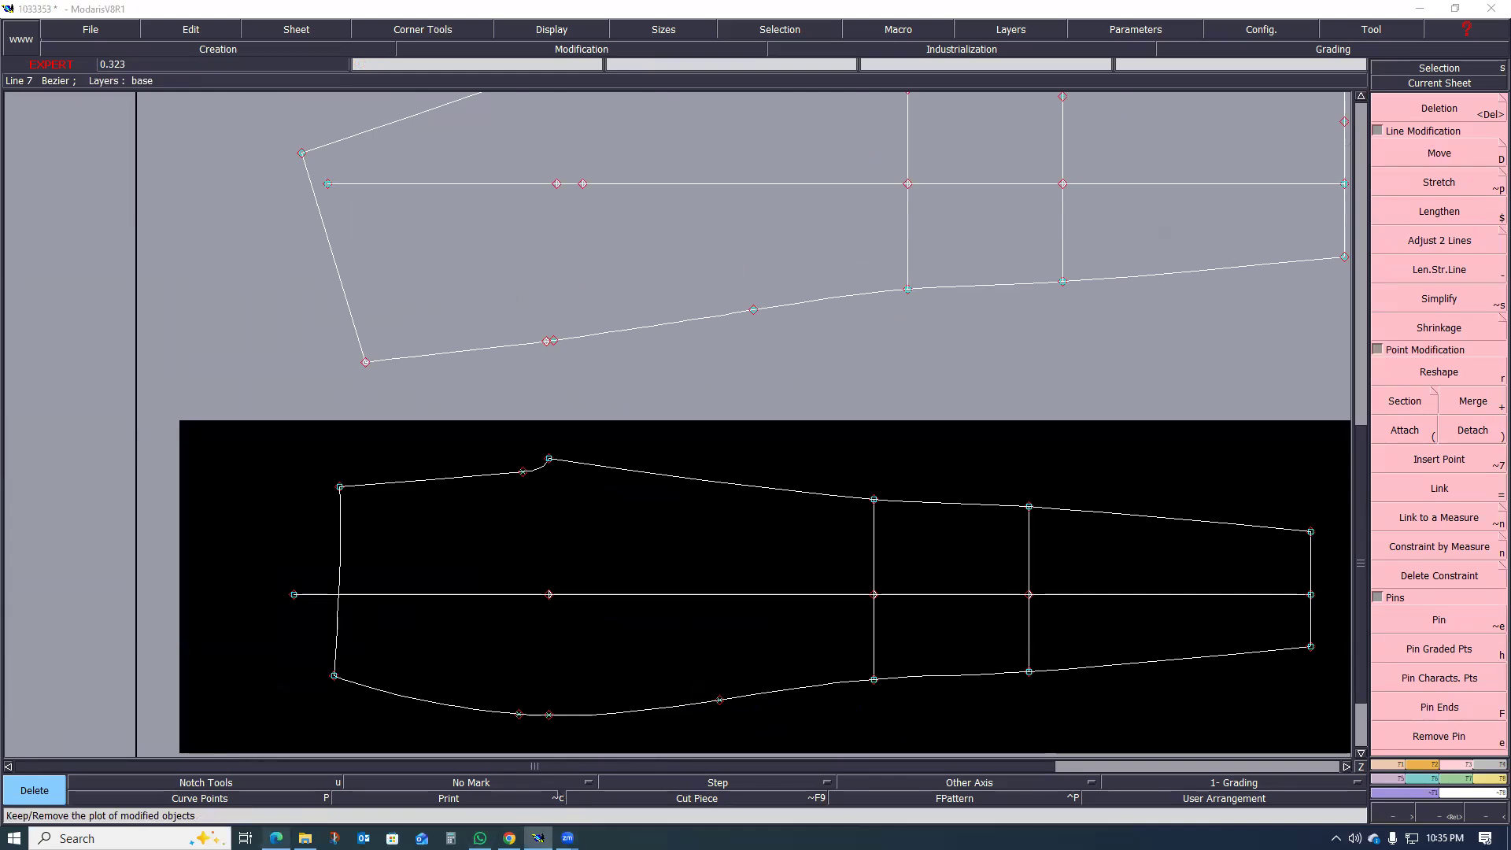
scroll(582, 557, down, 20)
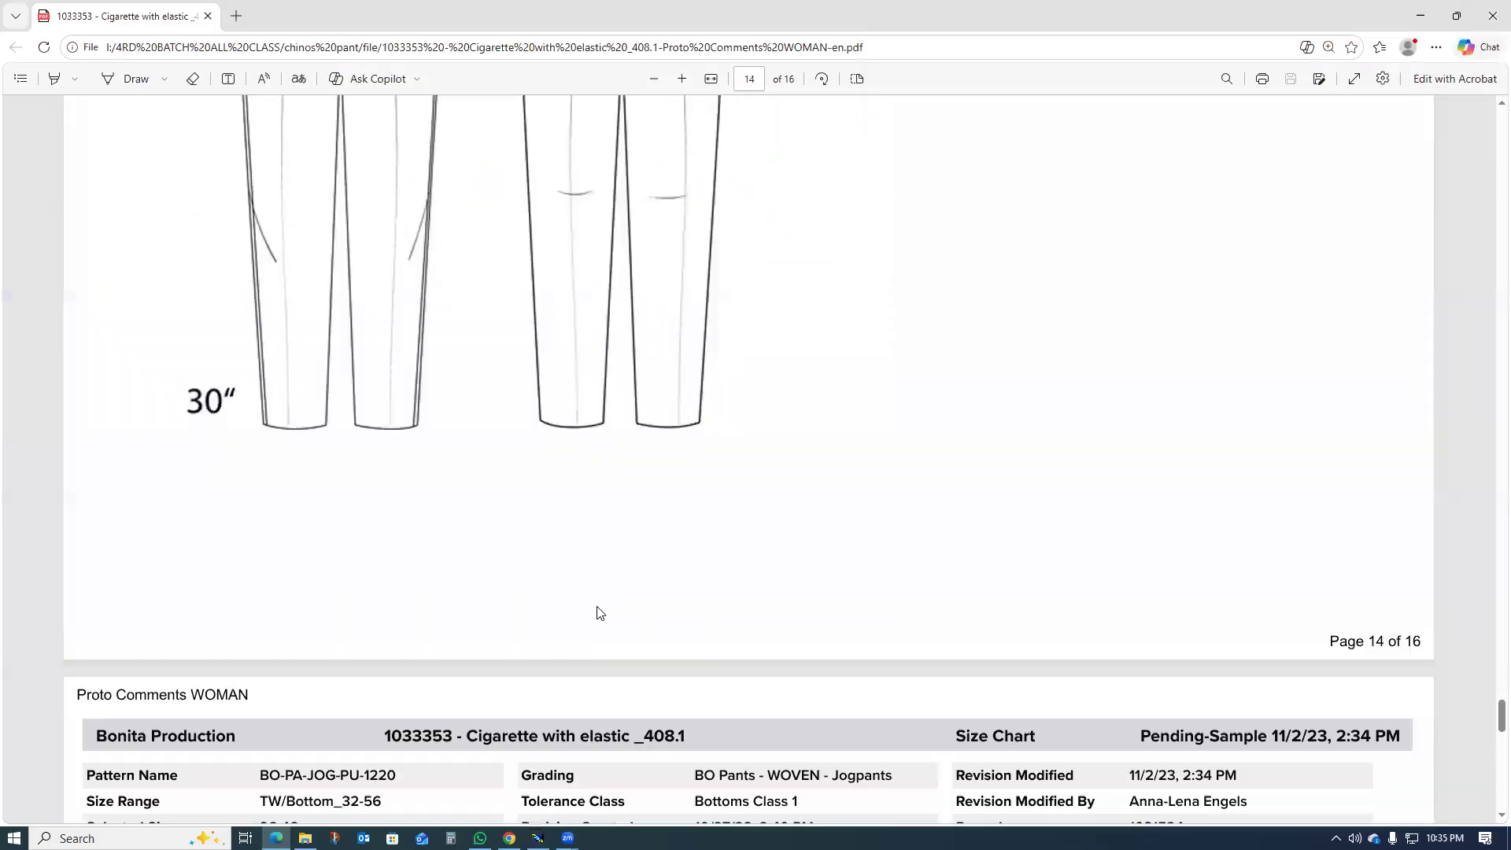
scroll(600, 616, up, 5)
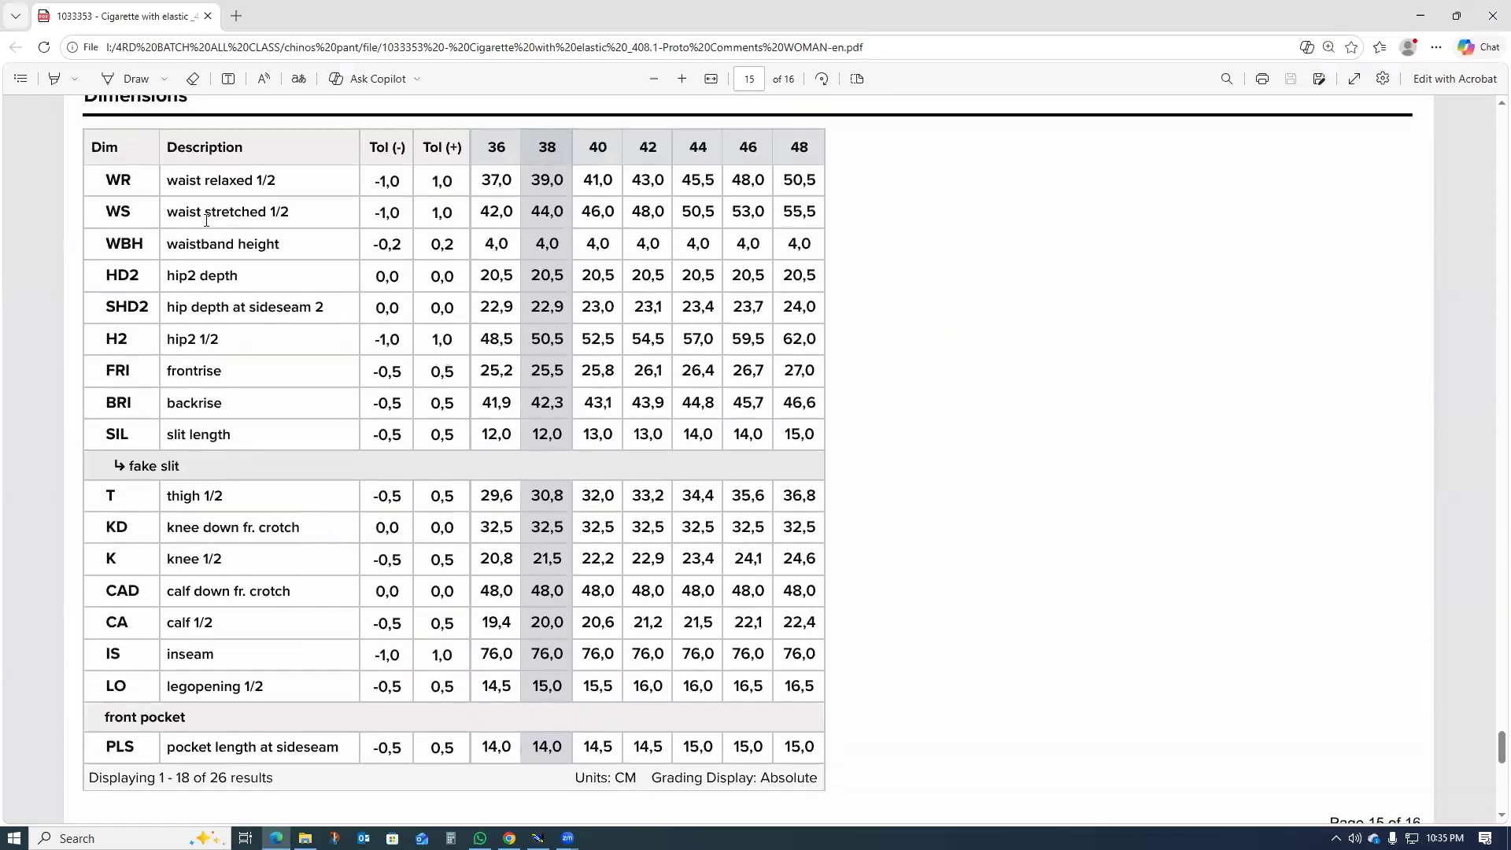
scroll(218, 527, up, 1)
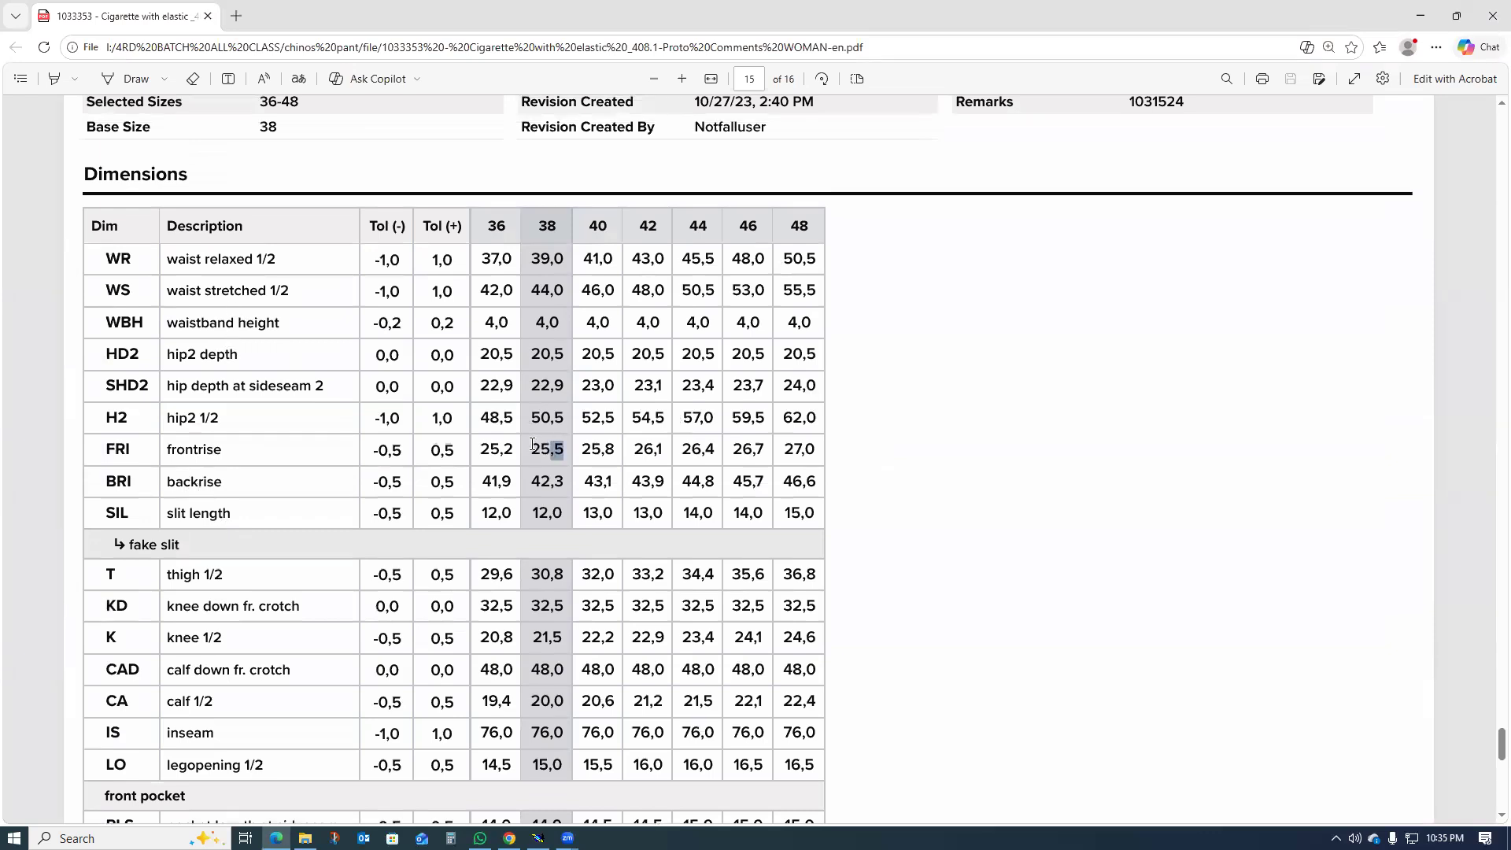
drag(542, 450, 530, 450)
click(1421, 16)
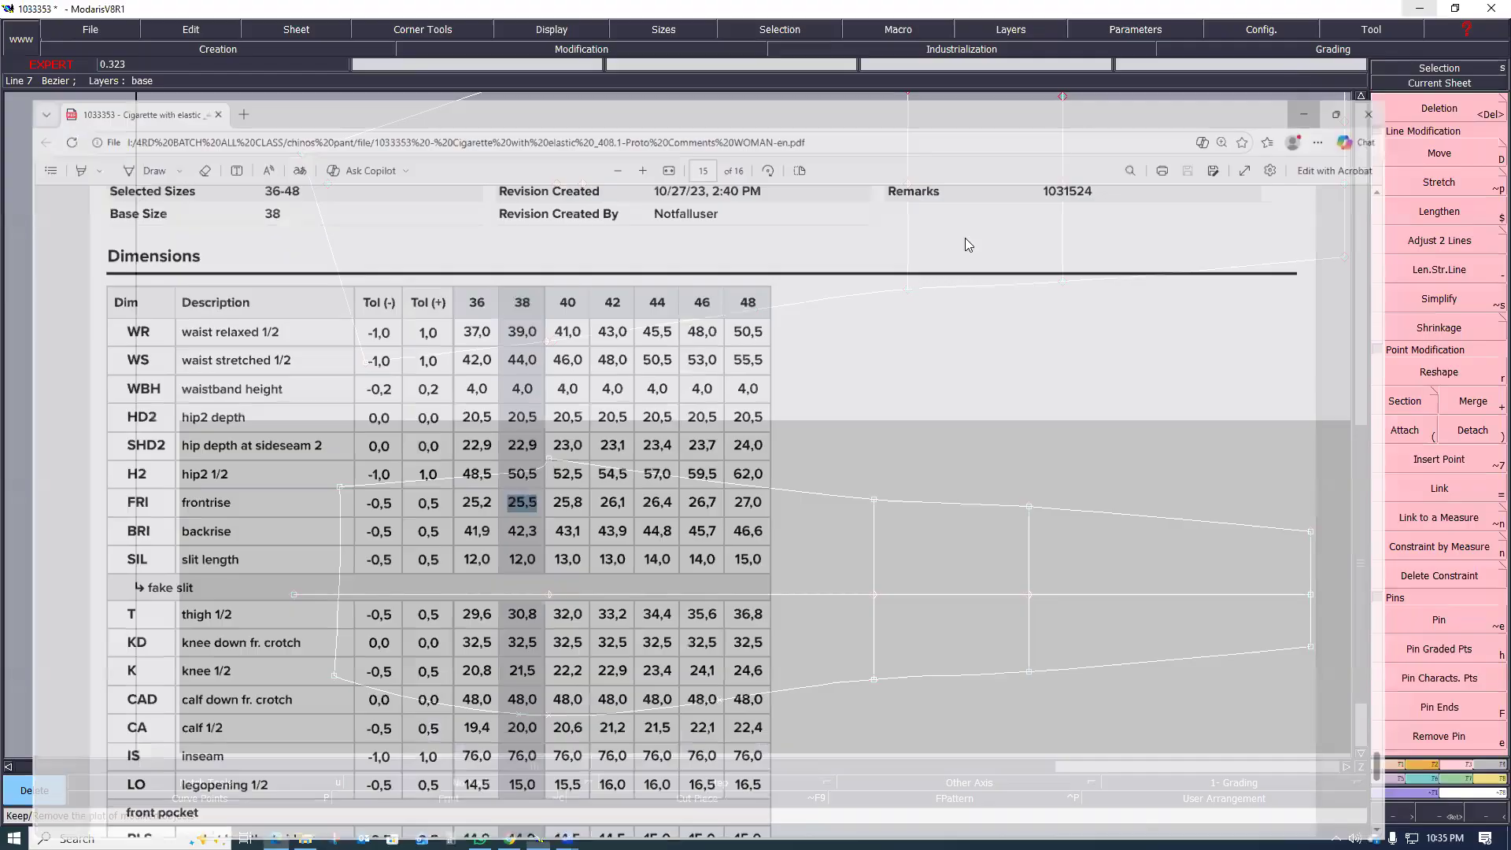
Step: Add a dynamic length measure along the front leg's rise seam from waist to crotch point and inspect it
scroll(539, 442, down, 1)
scroll(542, 455, up, 2)
key(l)
click(465, 449)
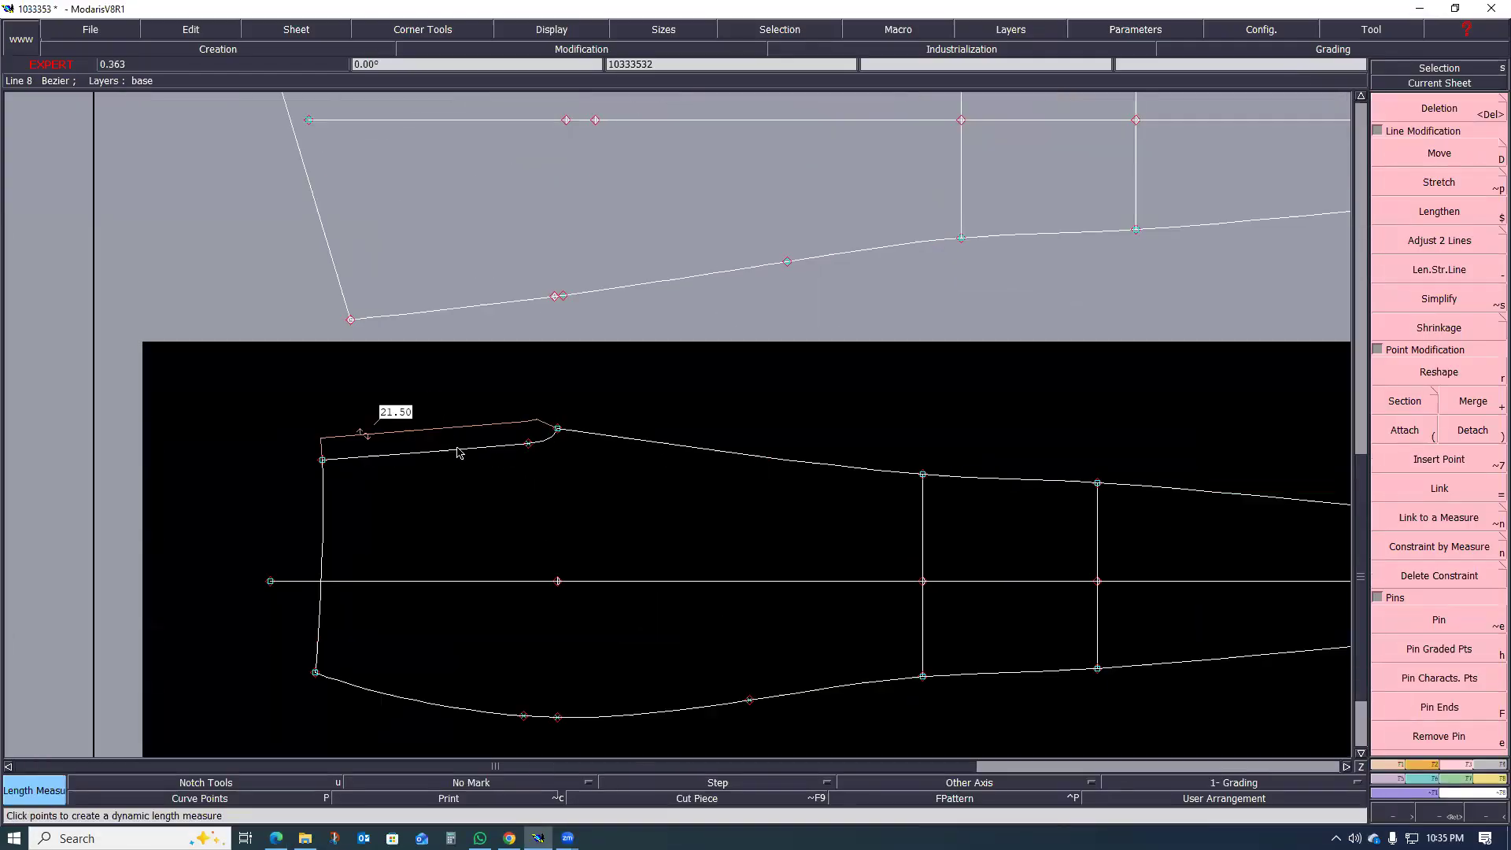
scroll(362, 423, up, 2)
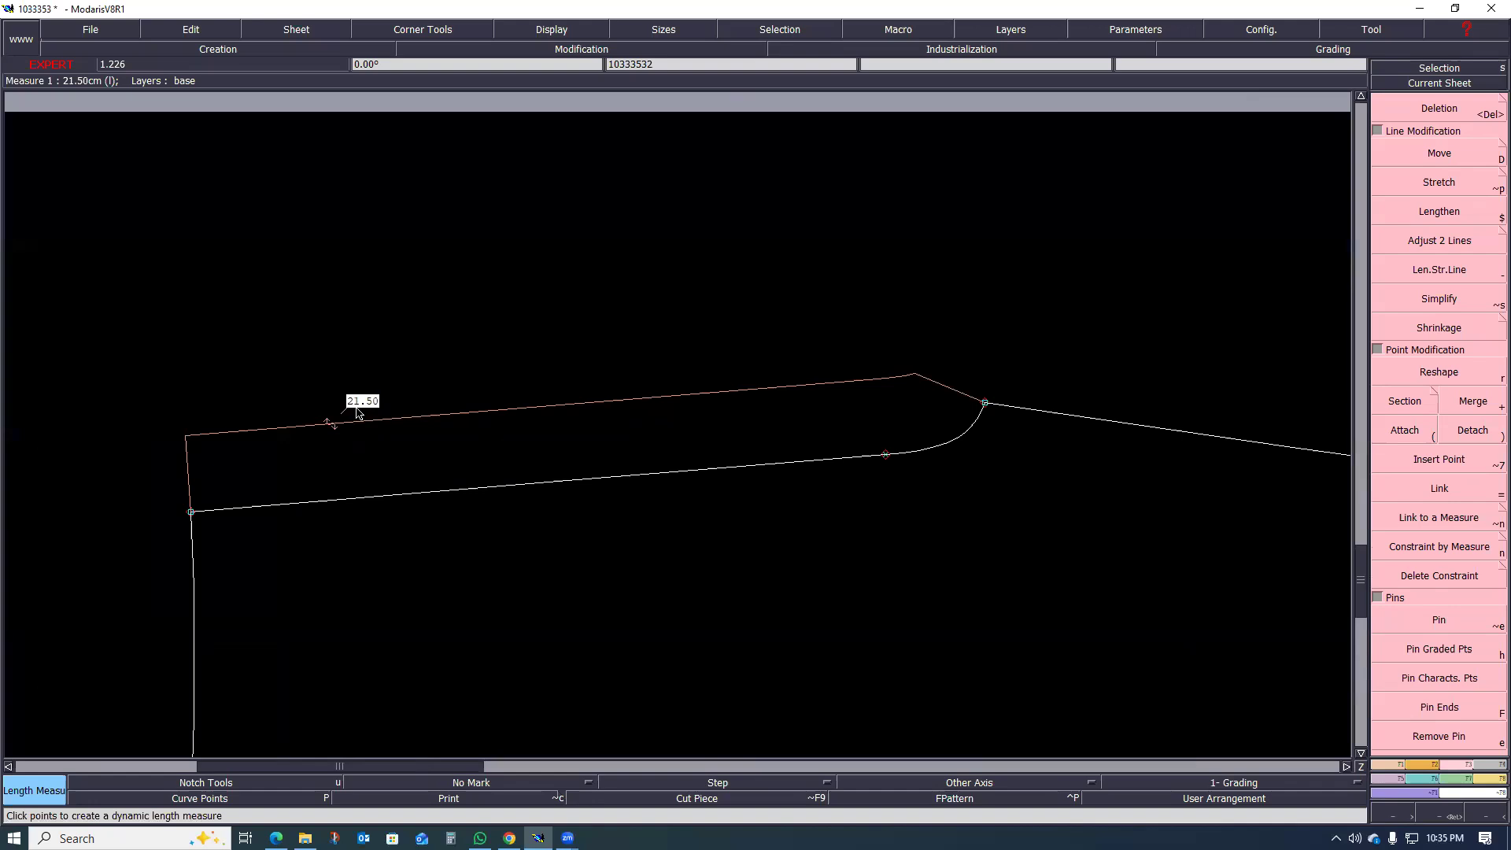
scroll(358, 417, up, 1)
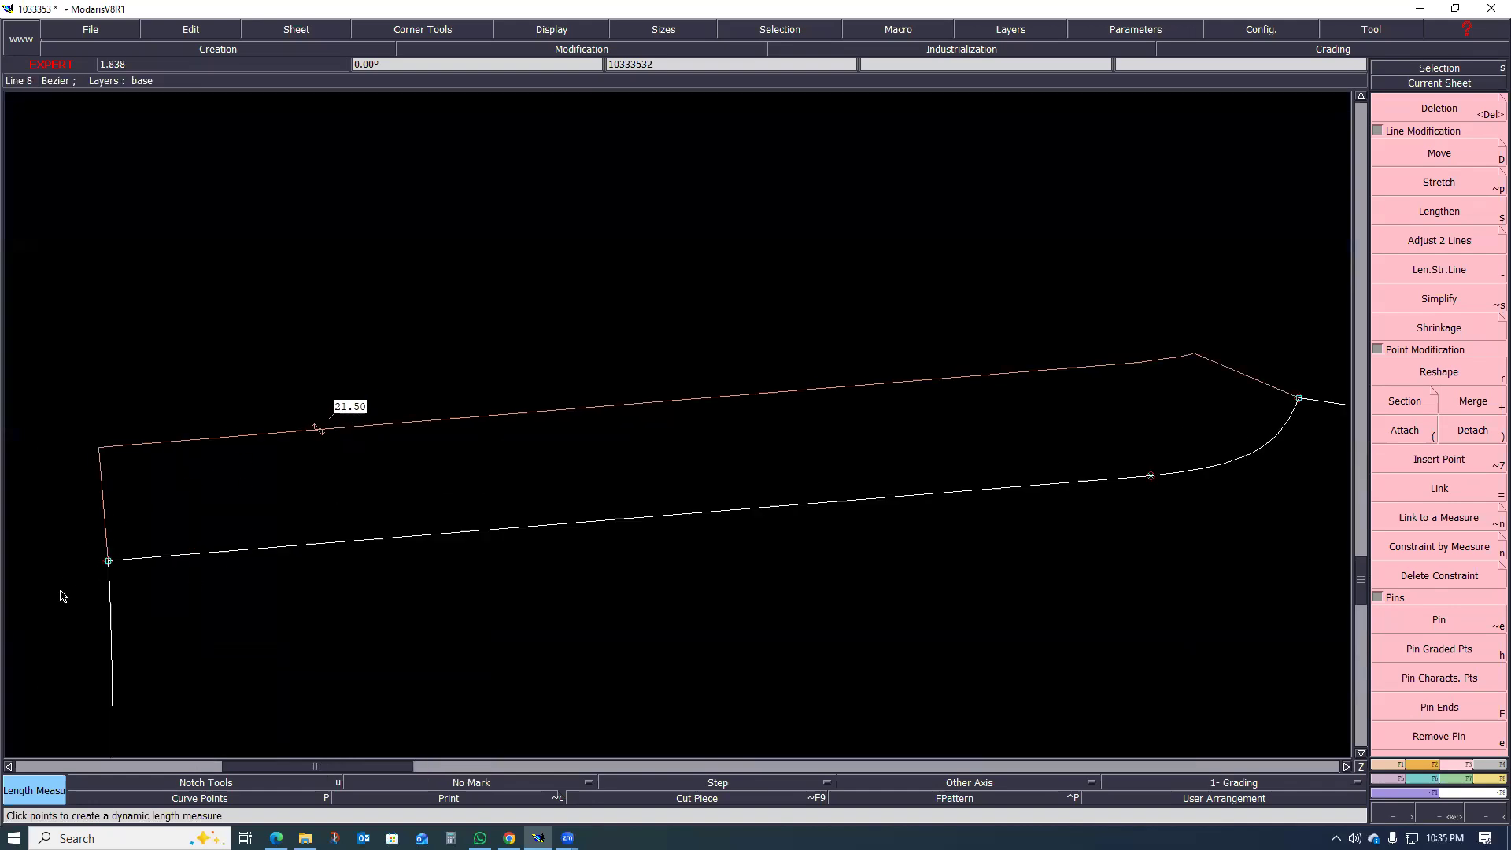
scroll(378, 488, down, 4)
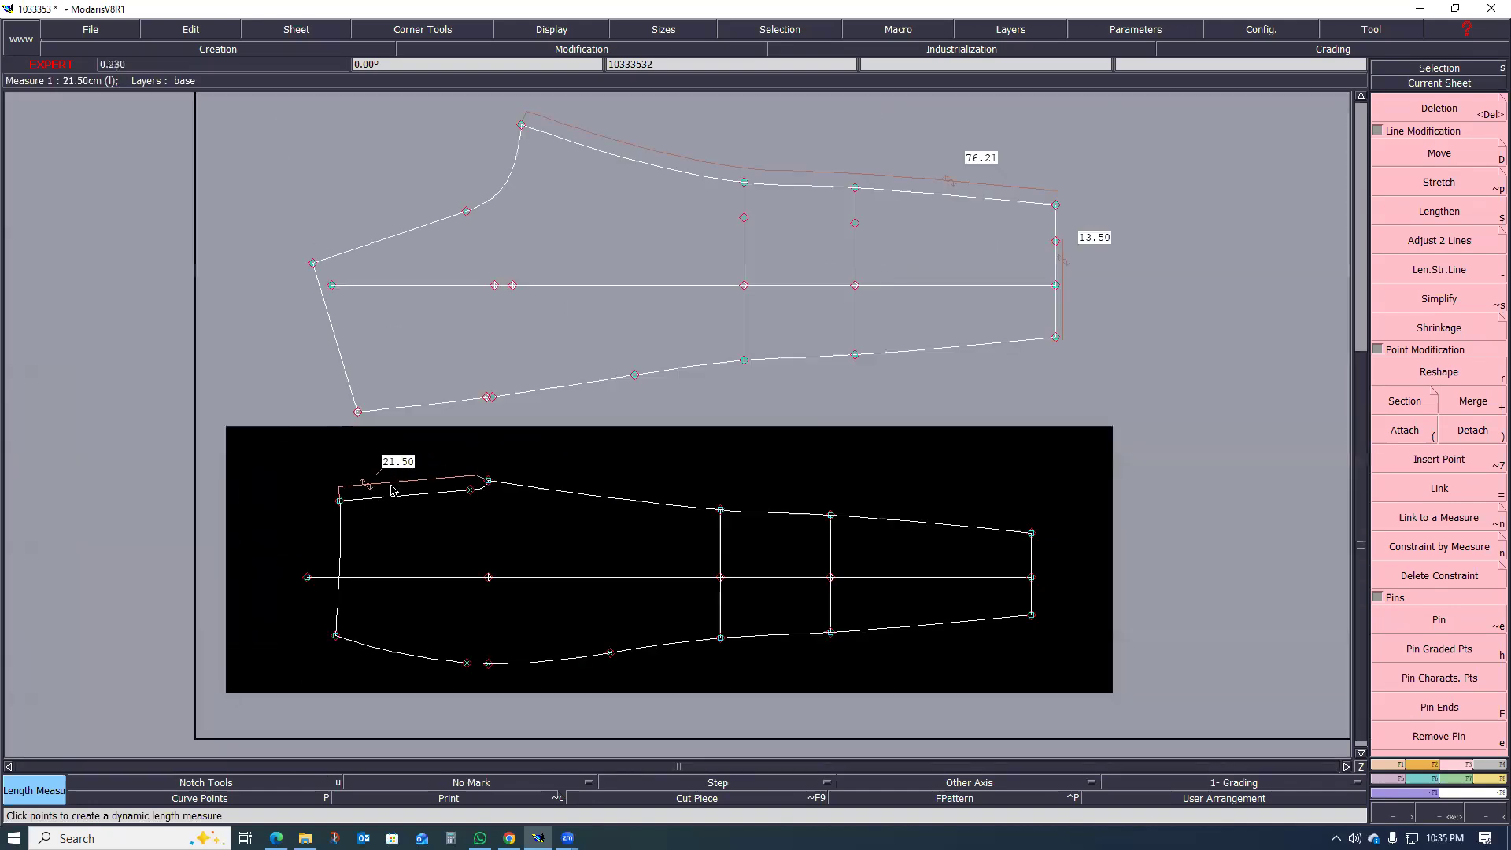
scroll(407, 579, down, 1)
scroll(425, 622, up, 3)
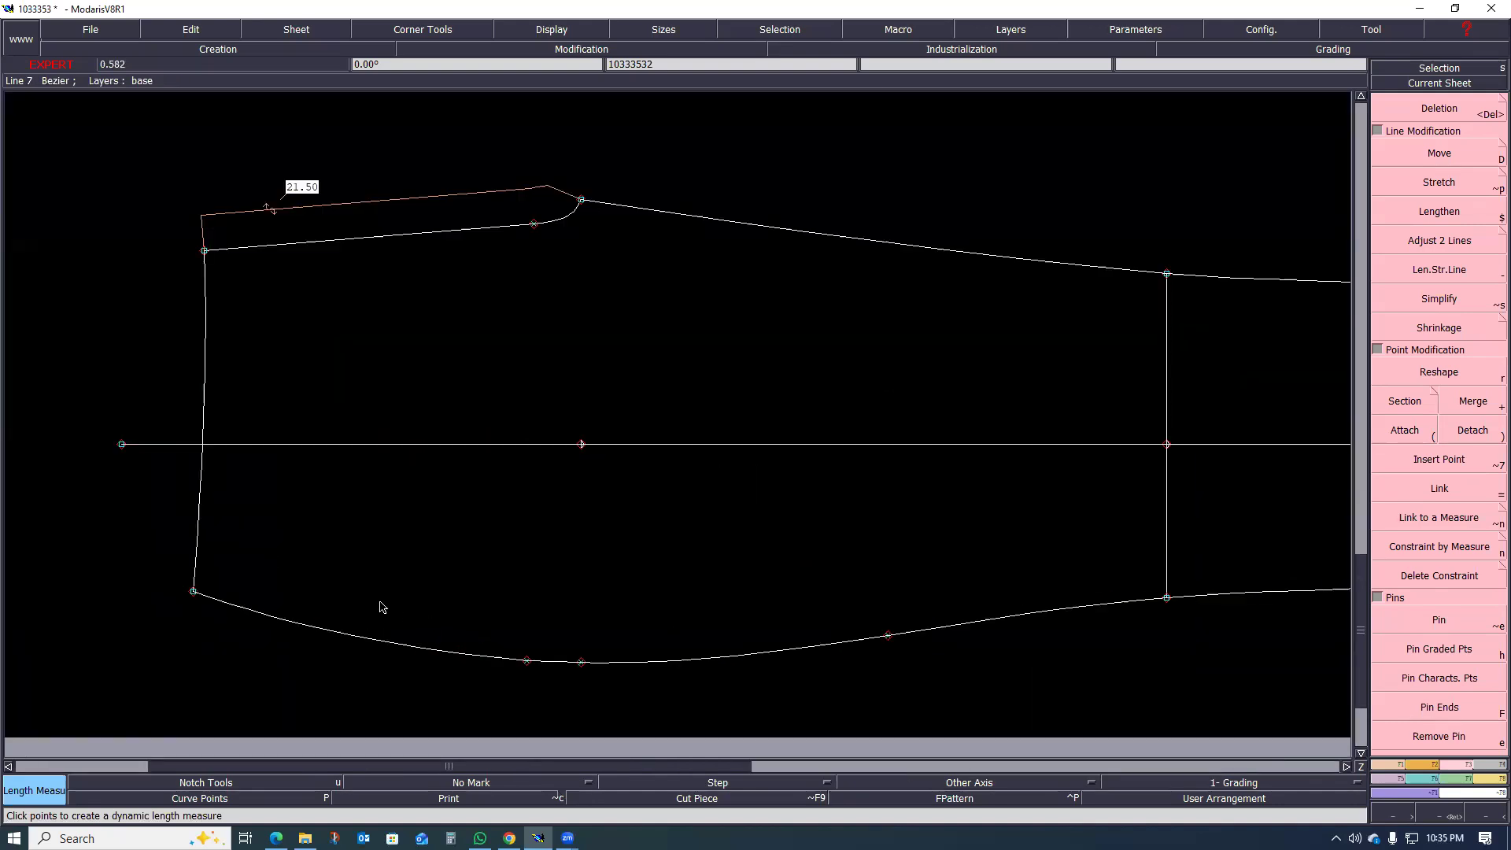
scroll(382, 611, down, 2)
scroll(333, 565, up, 1)
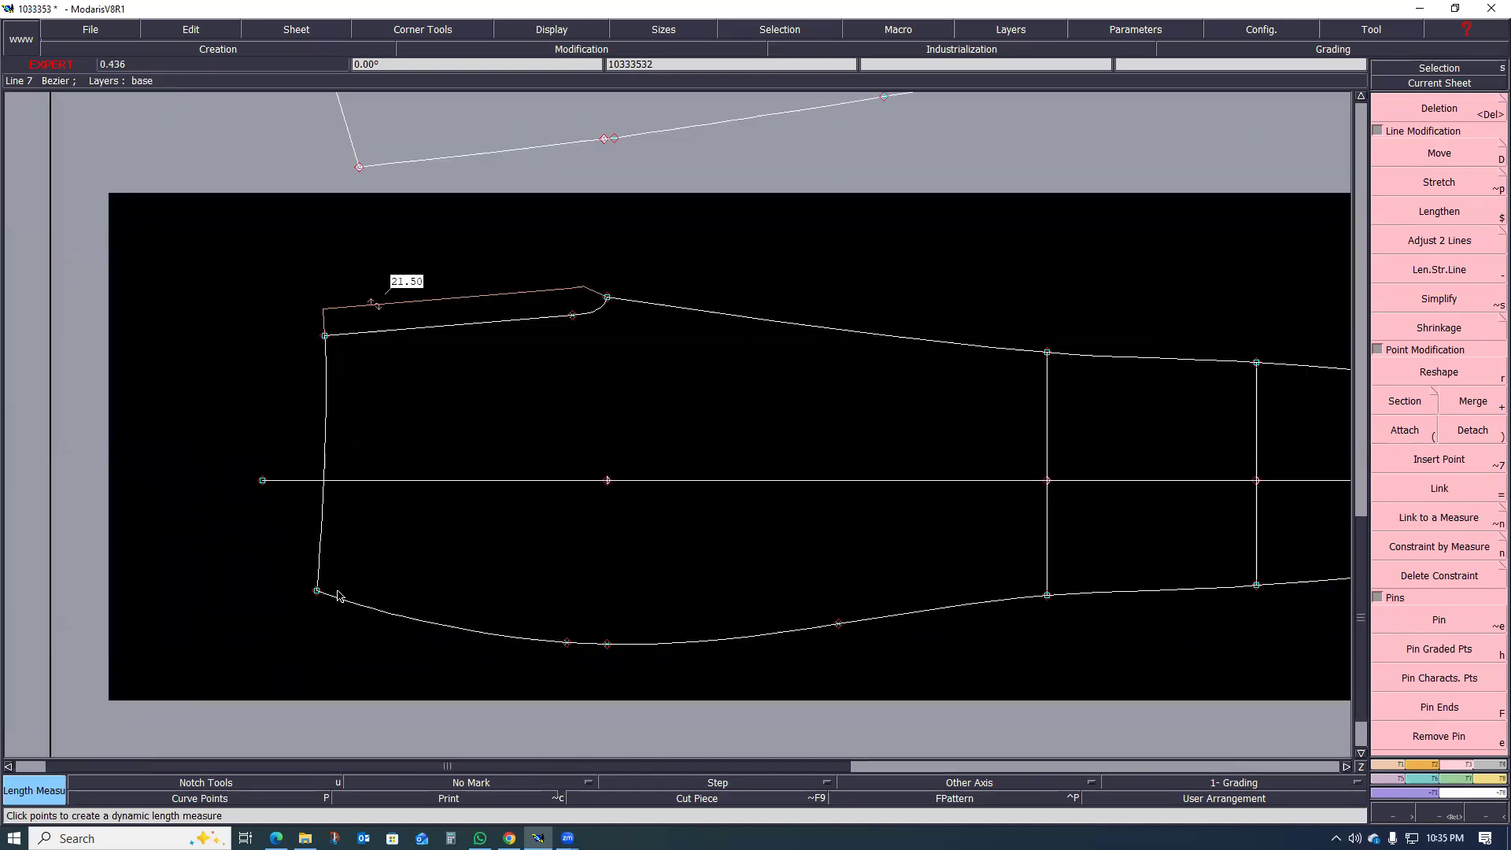
scroll(299, 616, up, 1)
scroll(314, 629, down, 2)
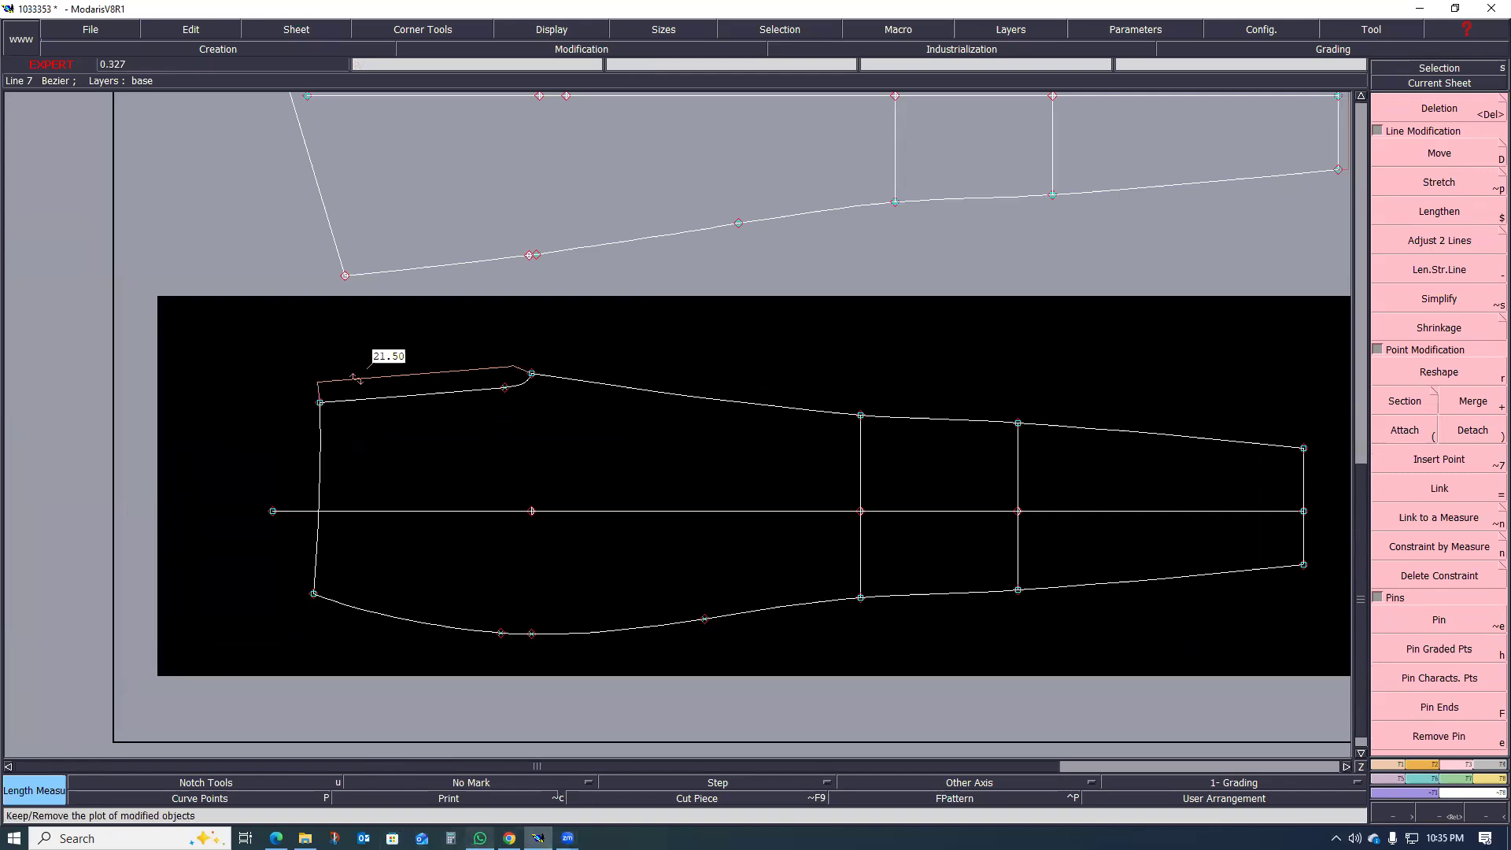
Step: Switch back to the size chart PDF and examine the size 38 front and back pocket dimensions, including pocket length at sideseam
click(480, 839)
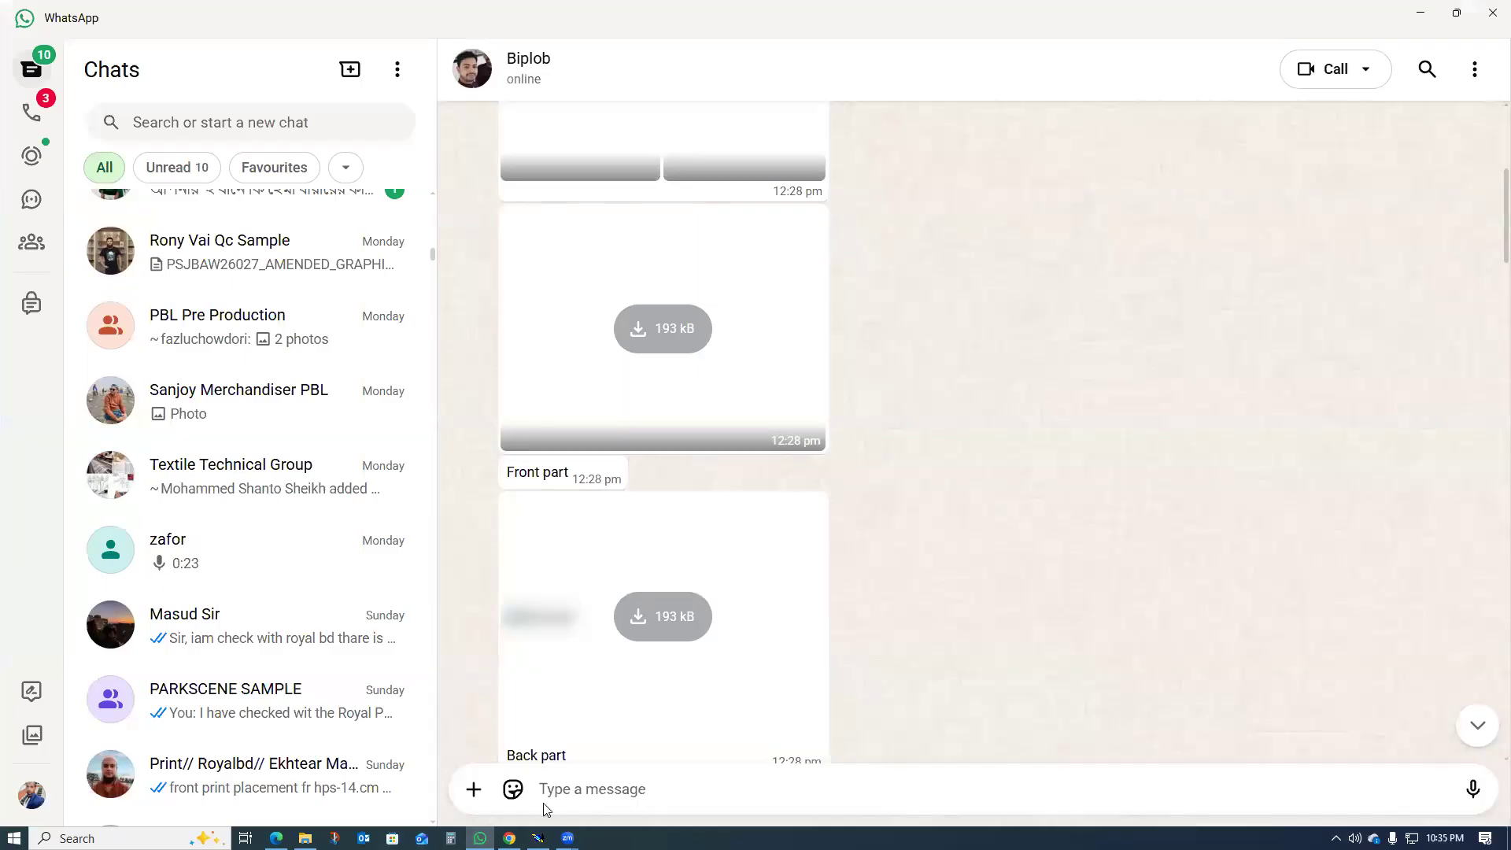
click(1421, 13)
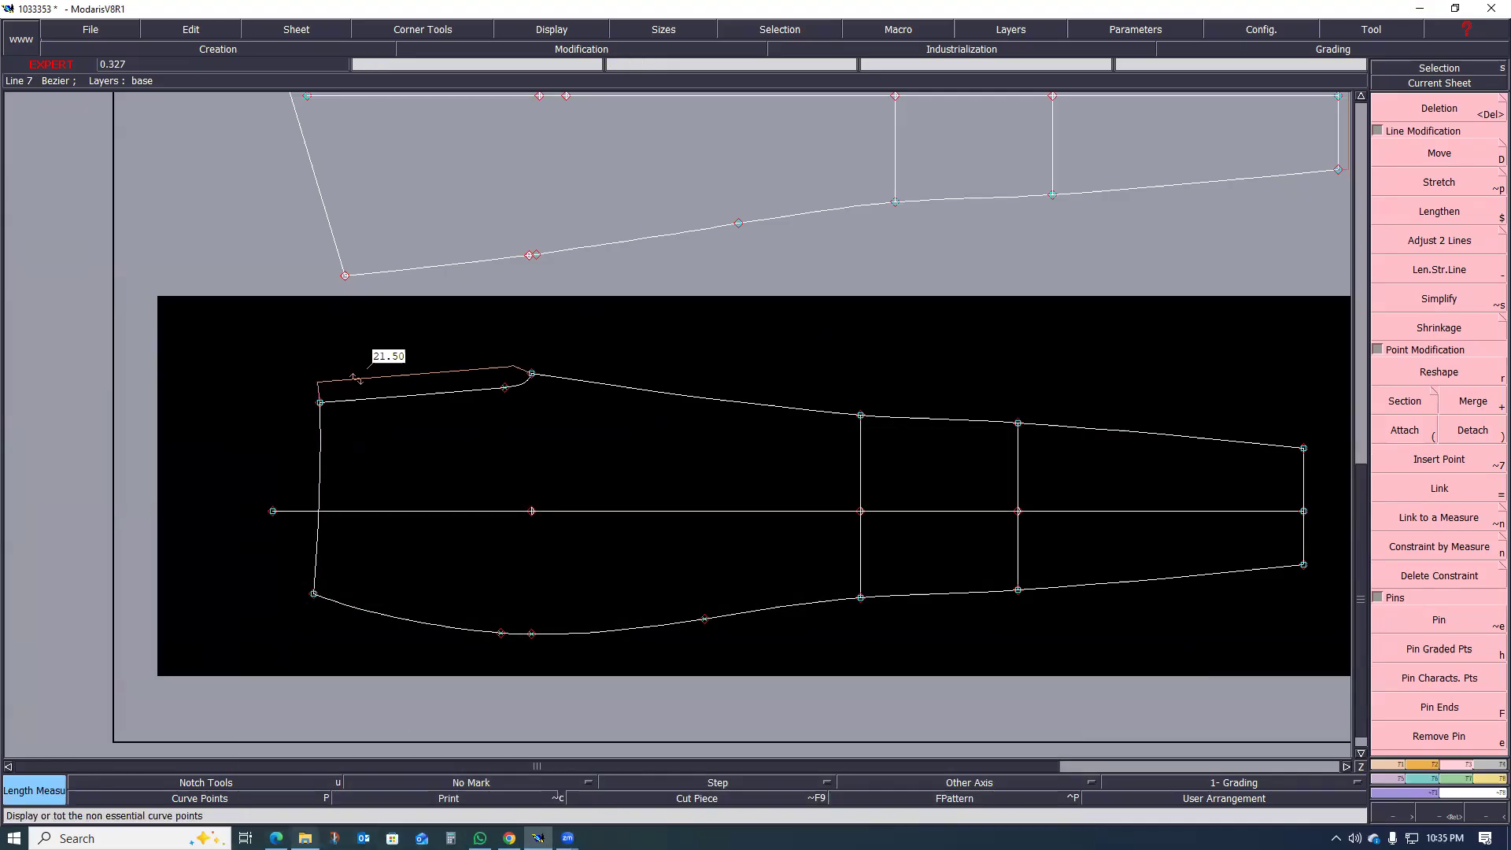
click(276, 838)
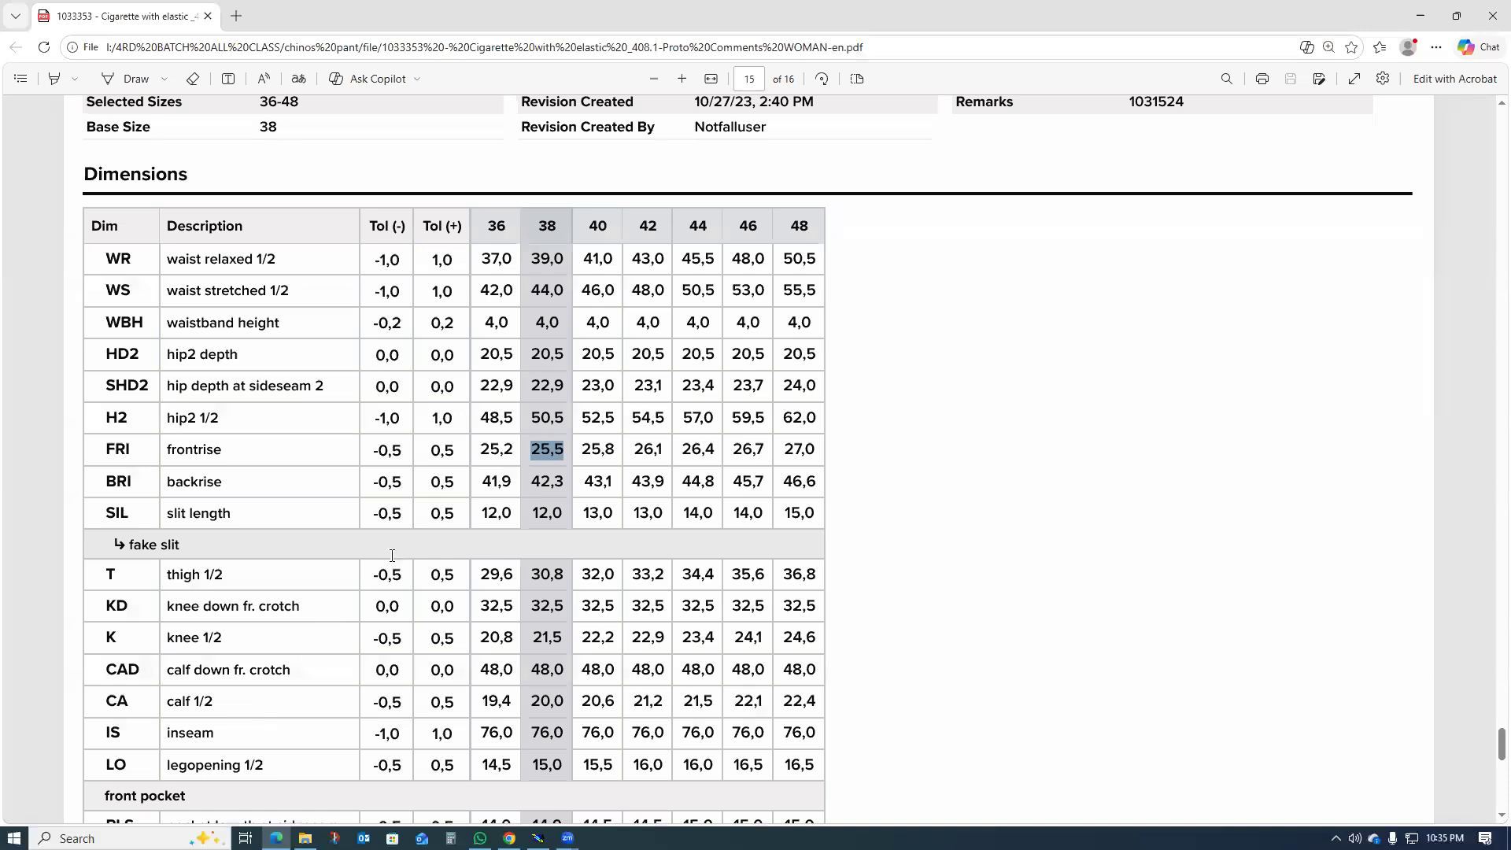
scroll(438, 534, down, 4)
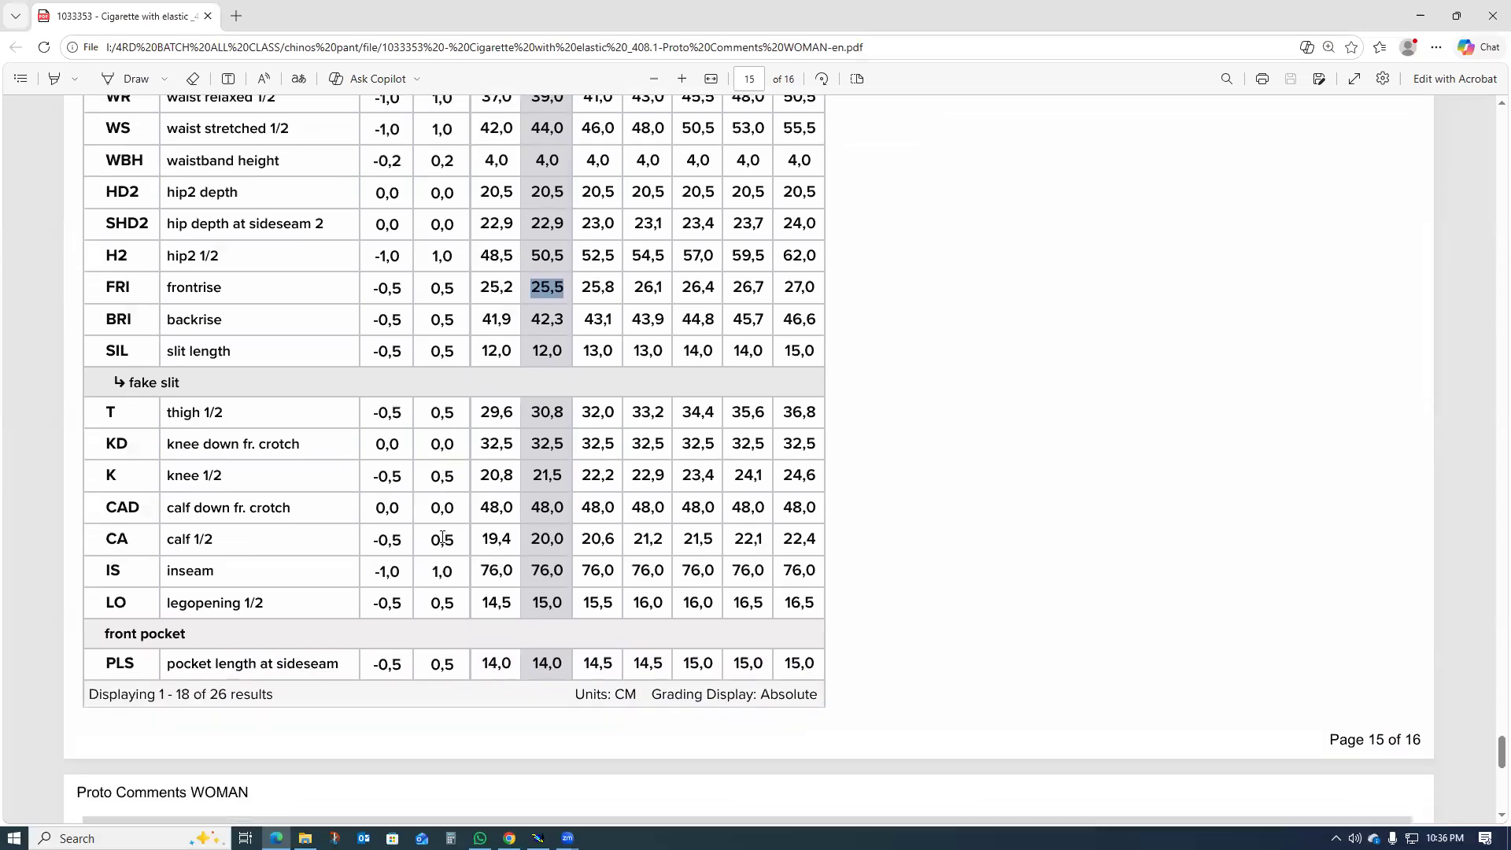
scroll(445, 545, down, 4)
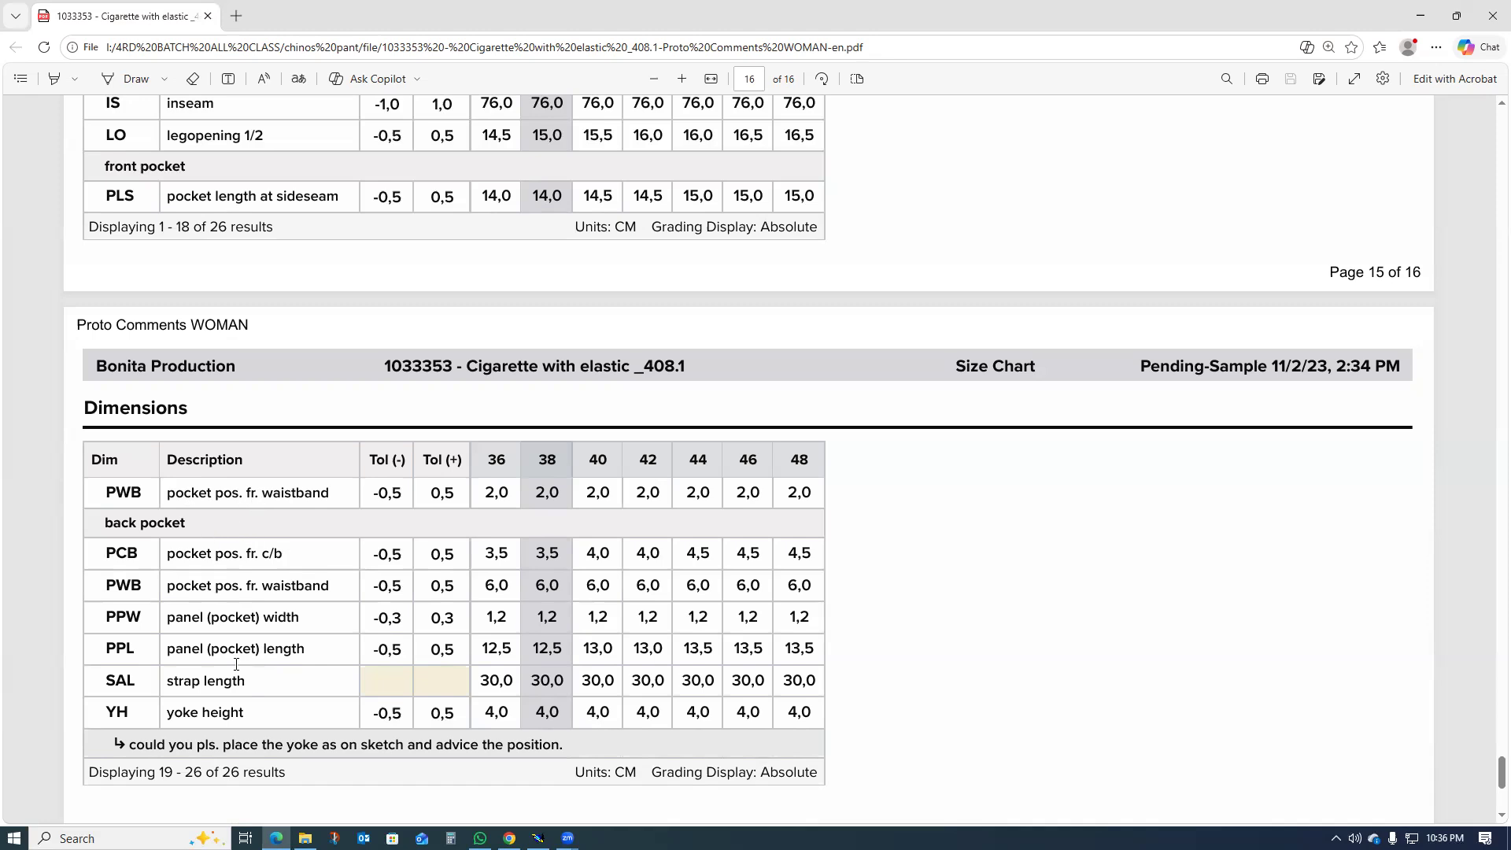
scroll(243, 647, up, 2)
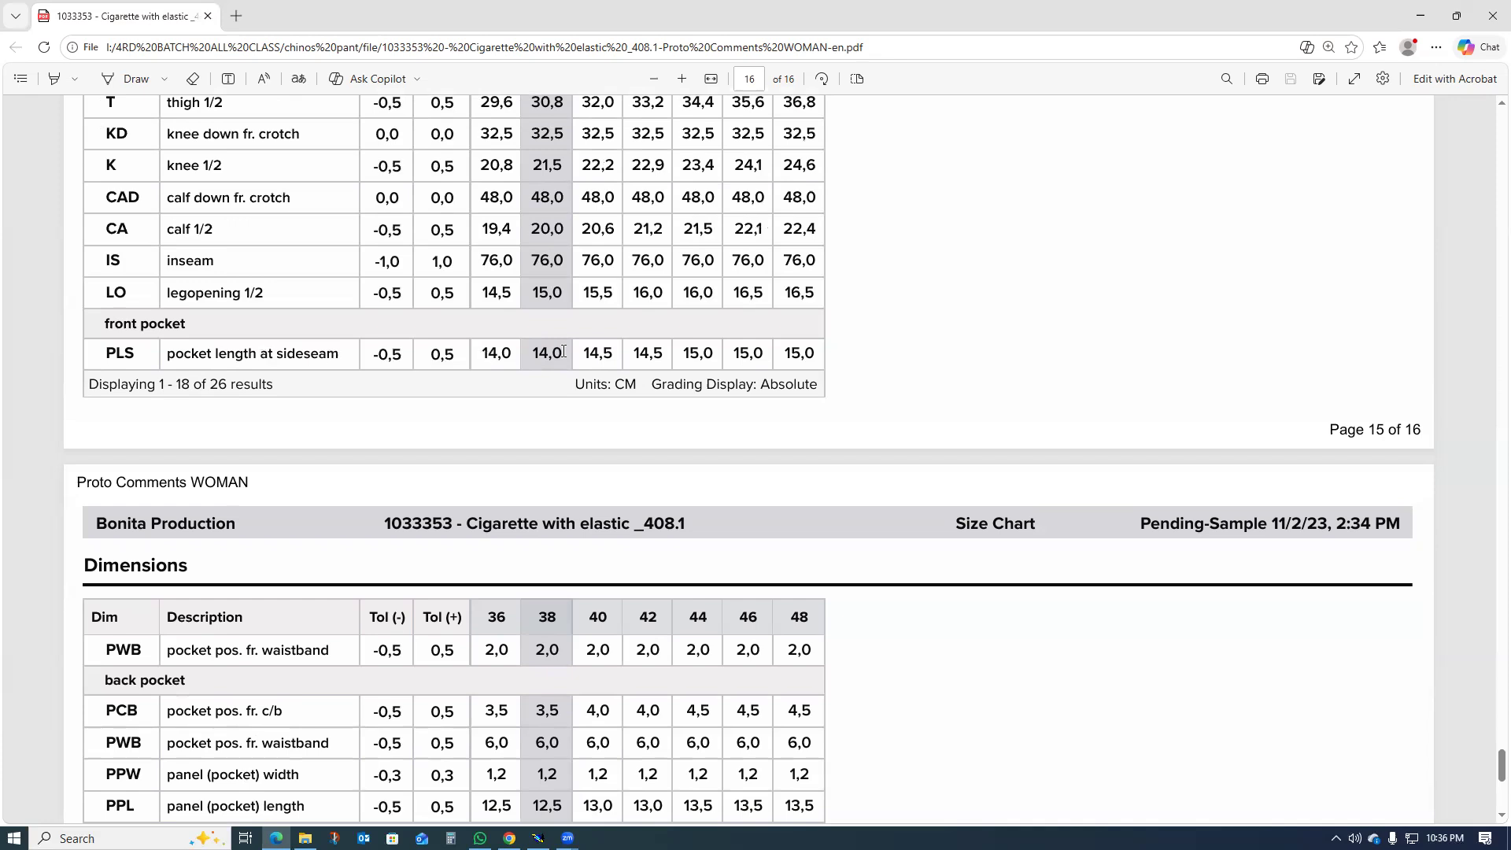
drag(547, 352, 531, 352)
click(322, 302)
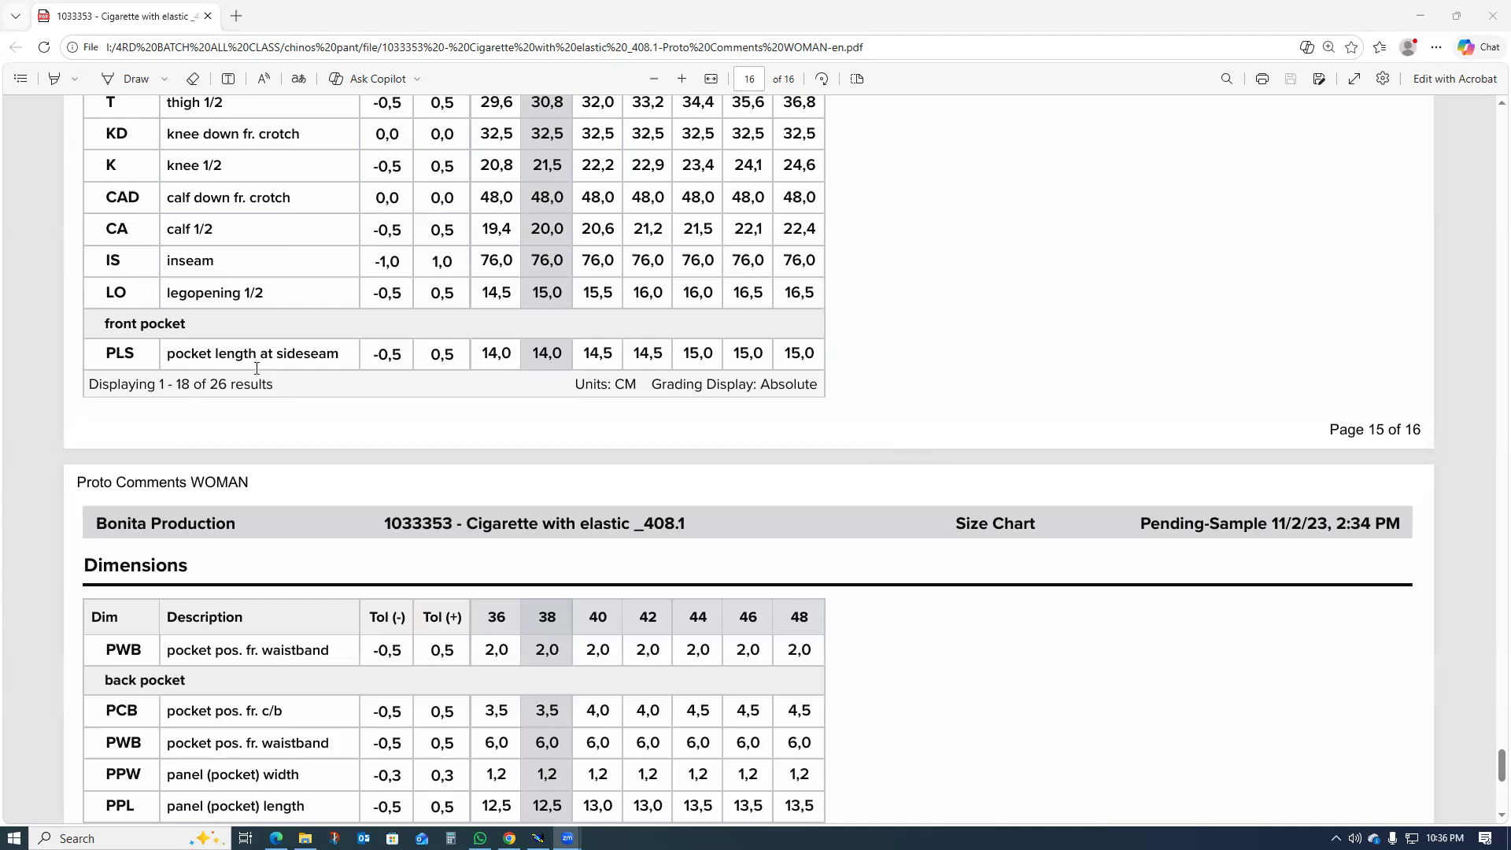
Step: Check the size 38 front pocket length, back pocket dimensions and welt pocket sketch in the size chart, and return to Modaris
drag(565, 350, 533, 359)
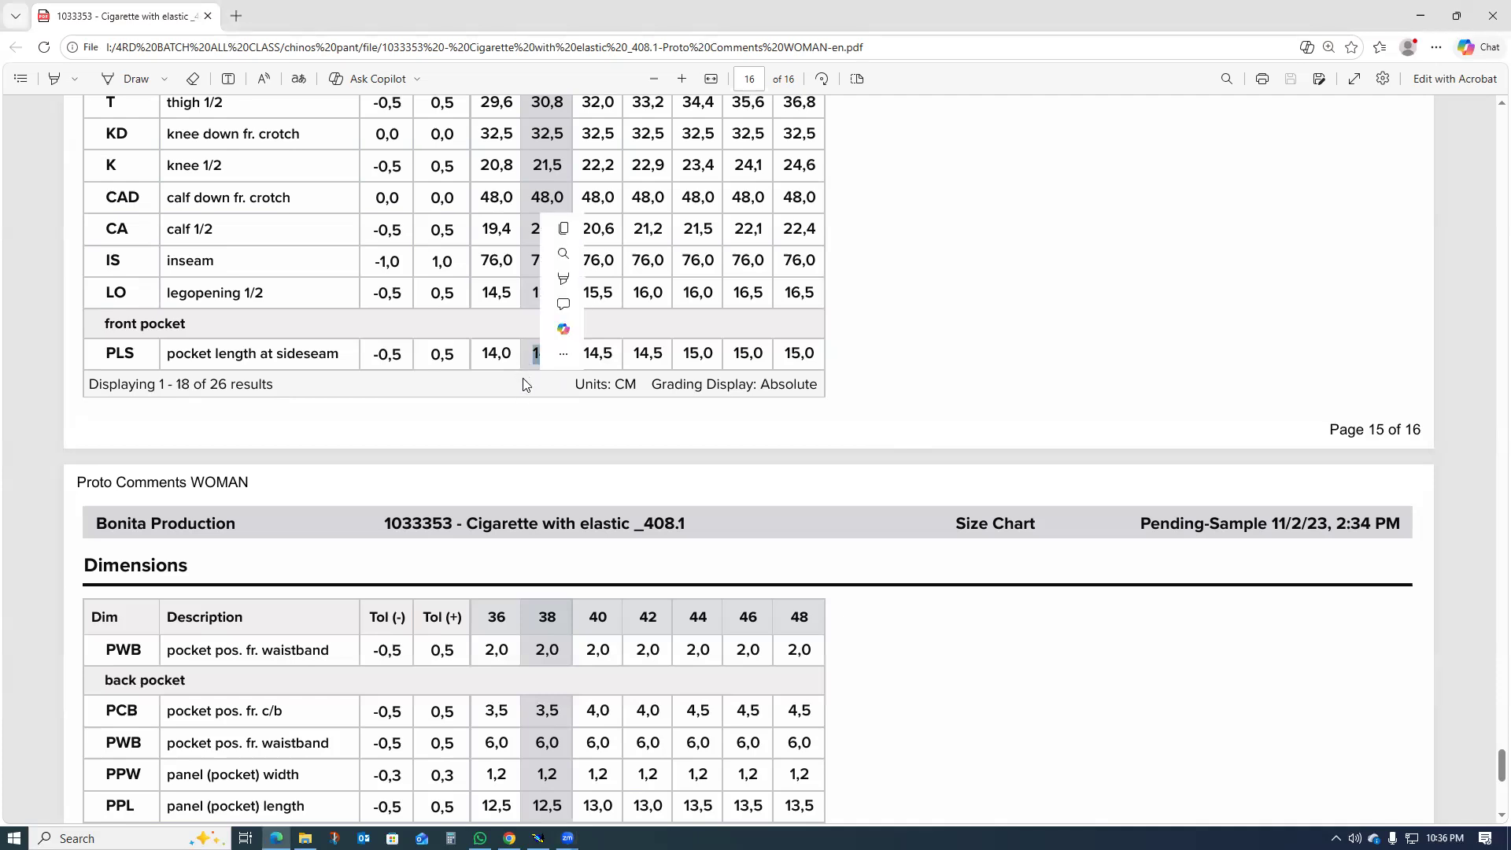
click(530, 373)
drag(535, 359, 567, 356)
click(506, 386)
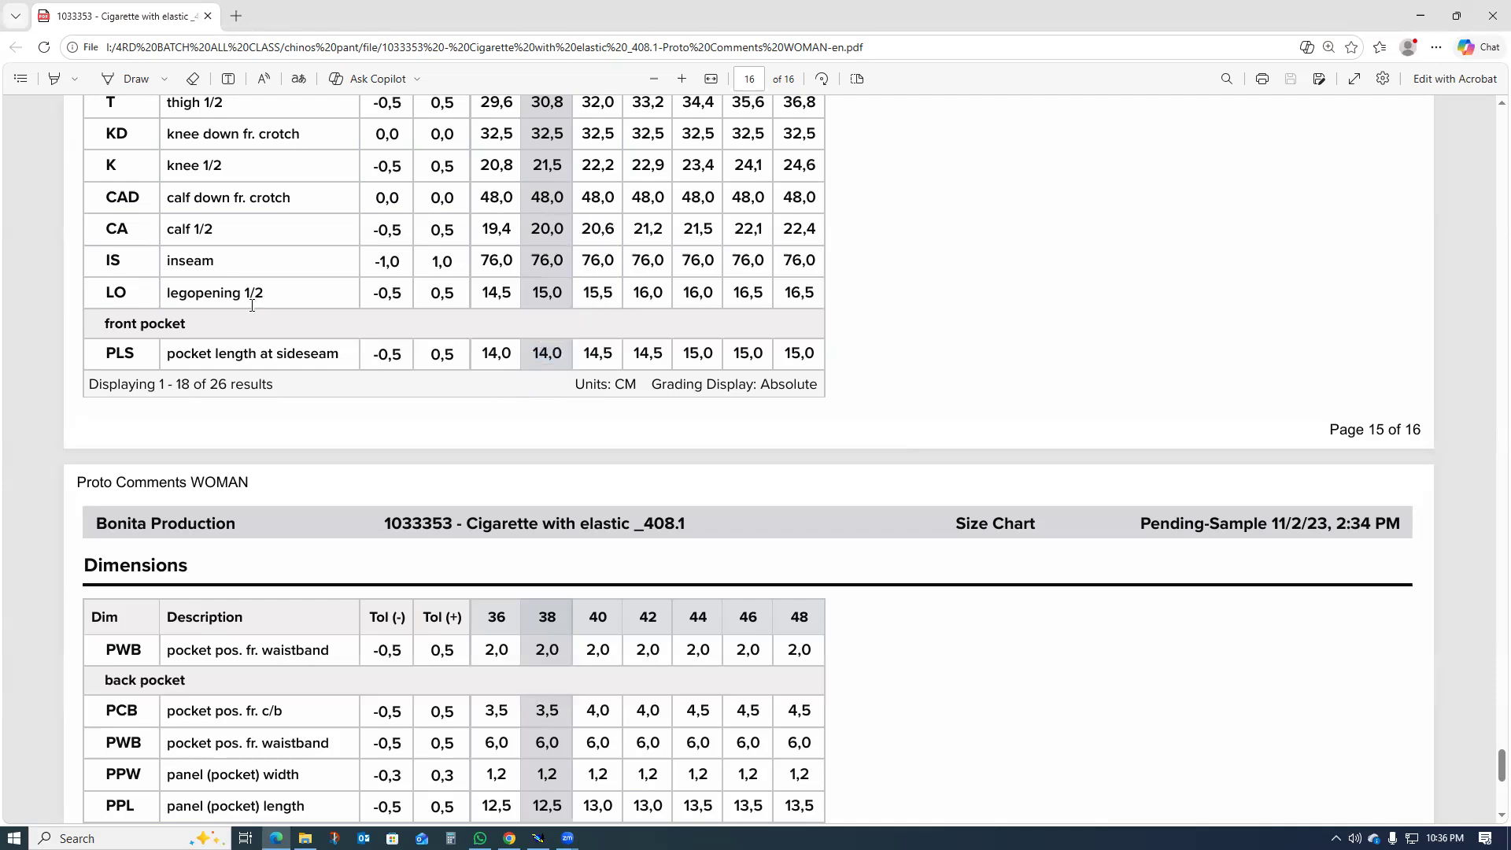
scroll(260, 375, down, 3)
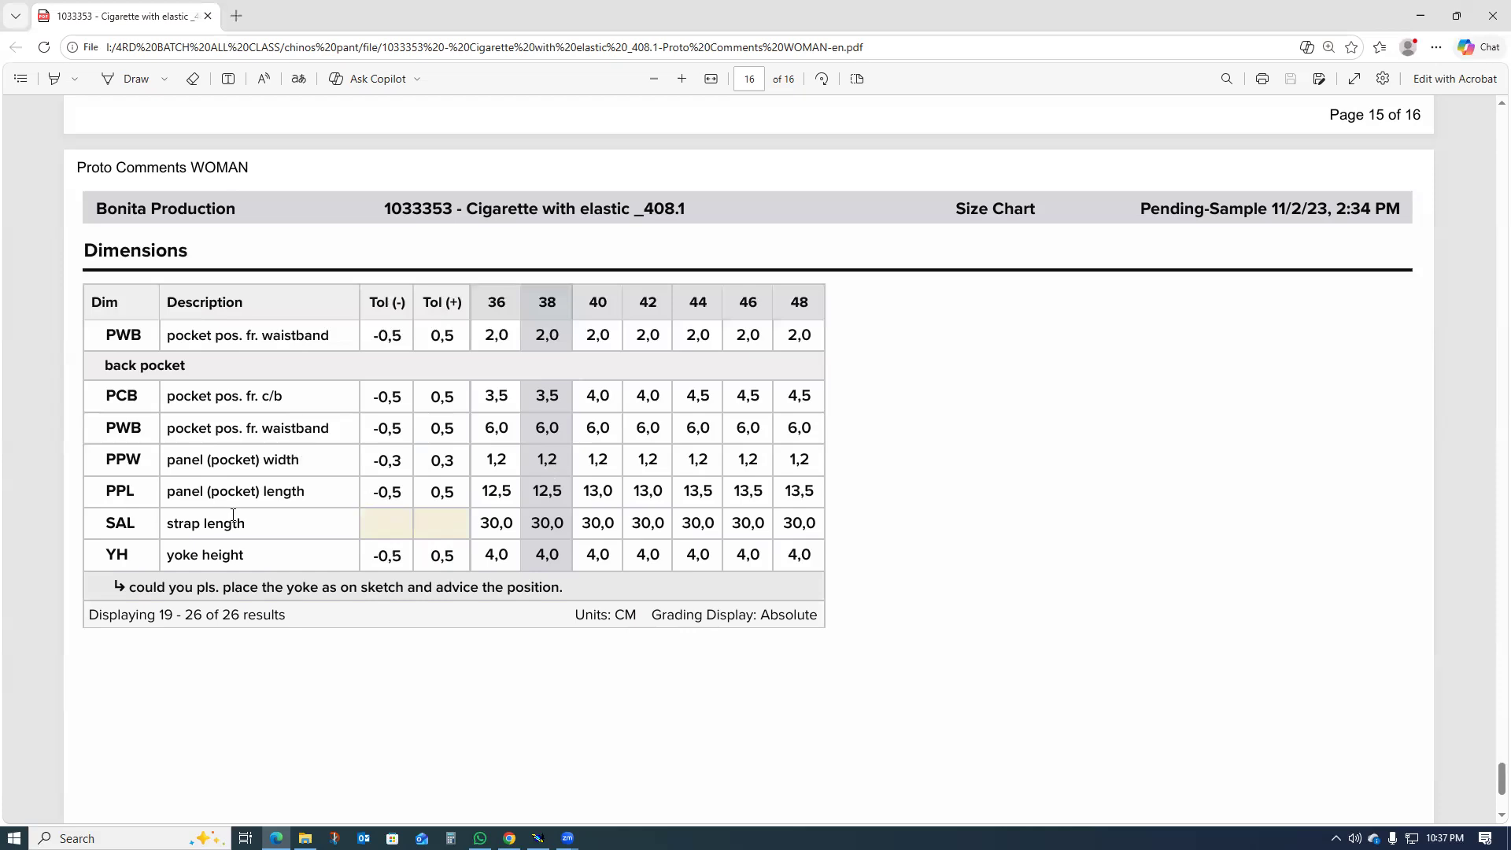
scroll(263, 466, up, 4)
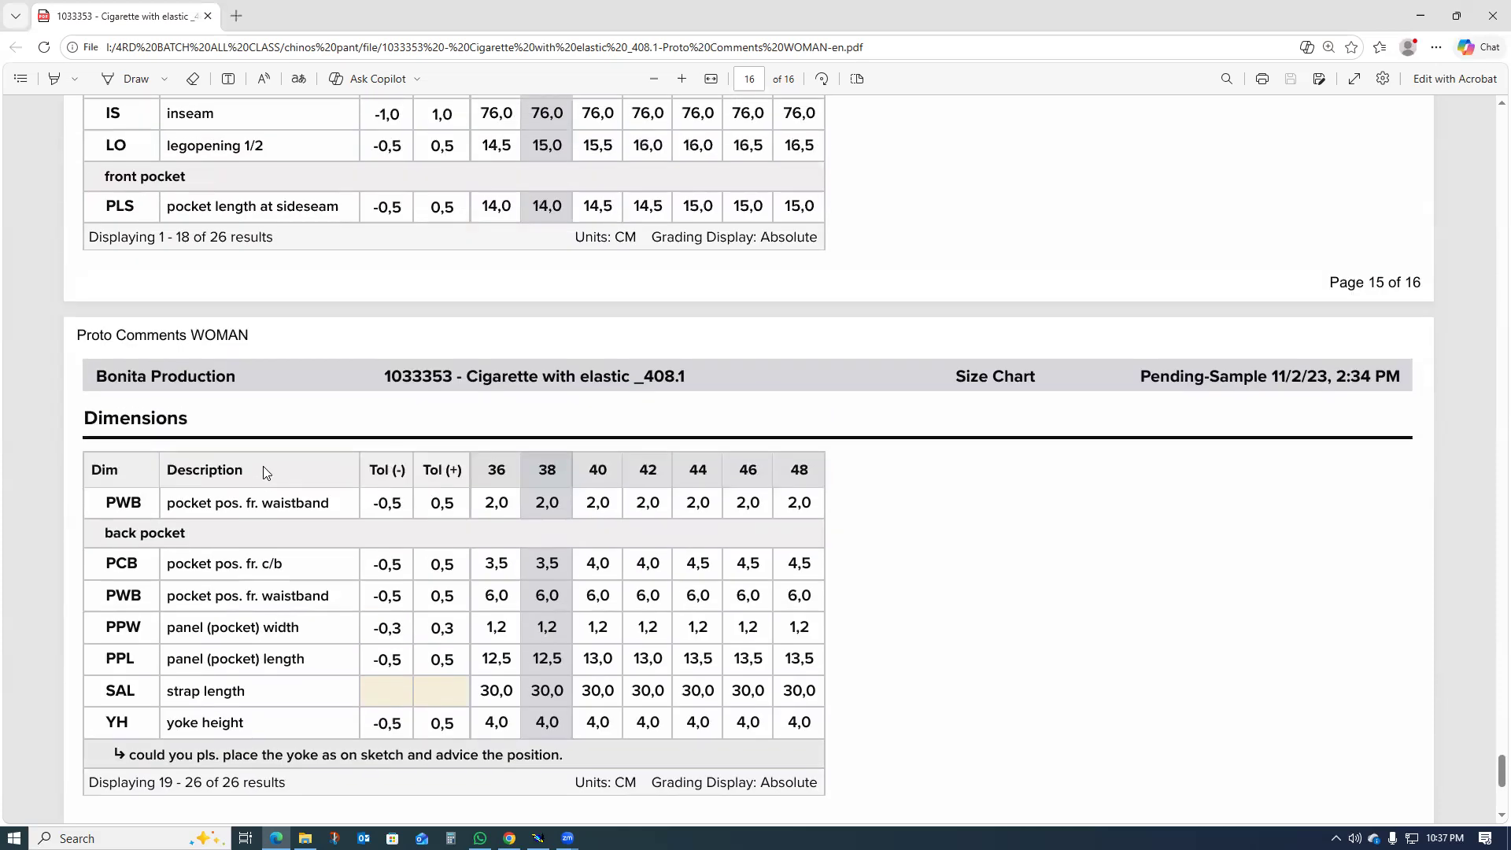
scroll(429, 476, up, 12)
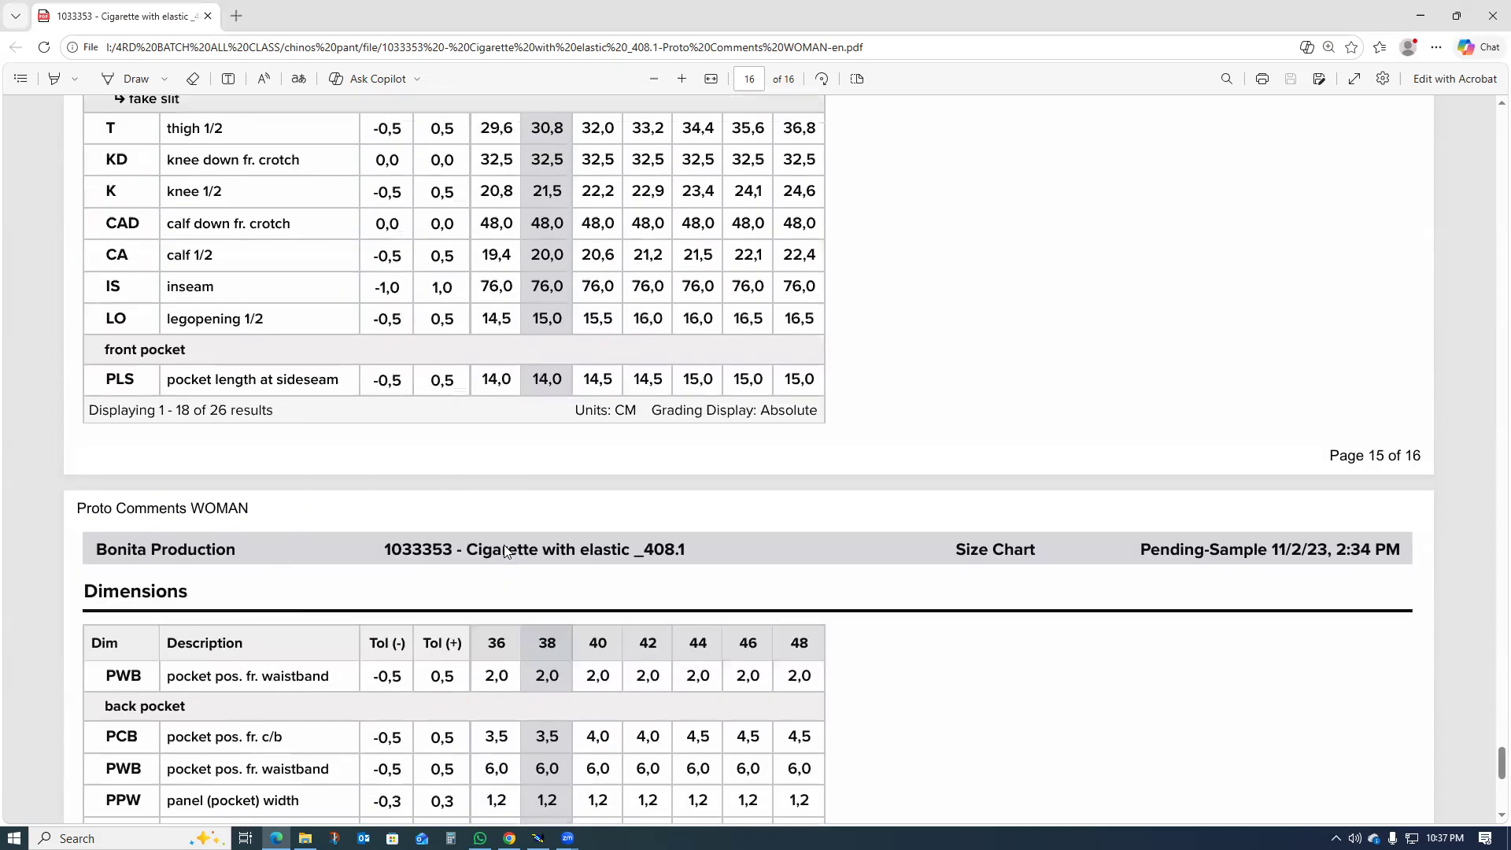
scroll(509, 549, up, 13)
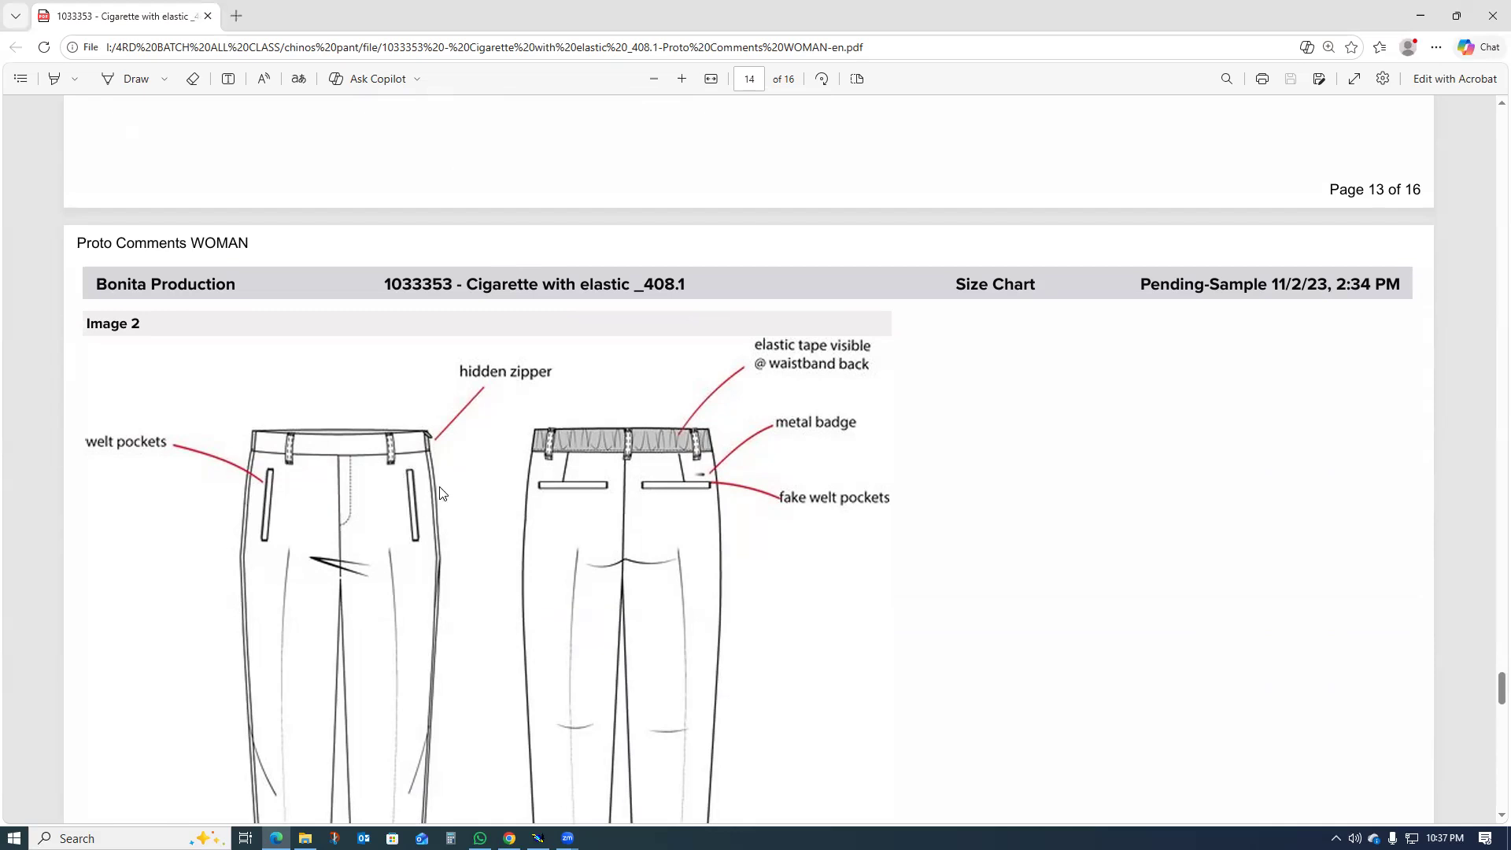
click(1420, 16)
Step: Create a parallel of the front leg's waist line at a distance of 4 cm inside the piece
scroll(440, 536, up, 2)
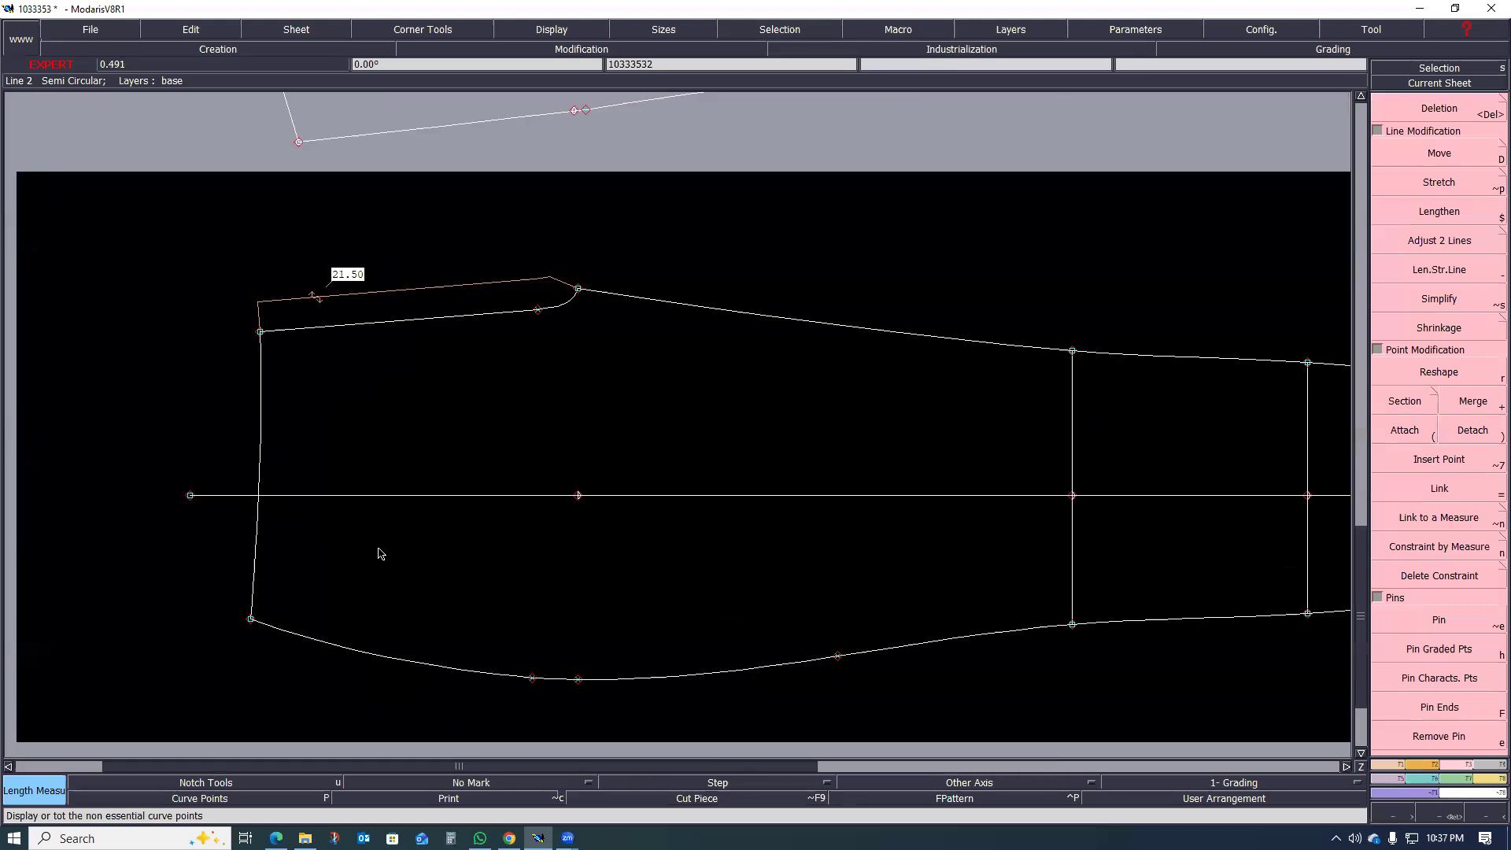
scroll(328, 551, down, 3)
scroll(297, 564, up, 2)
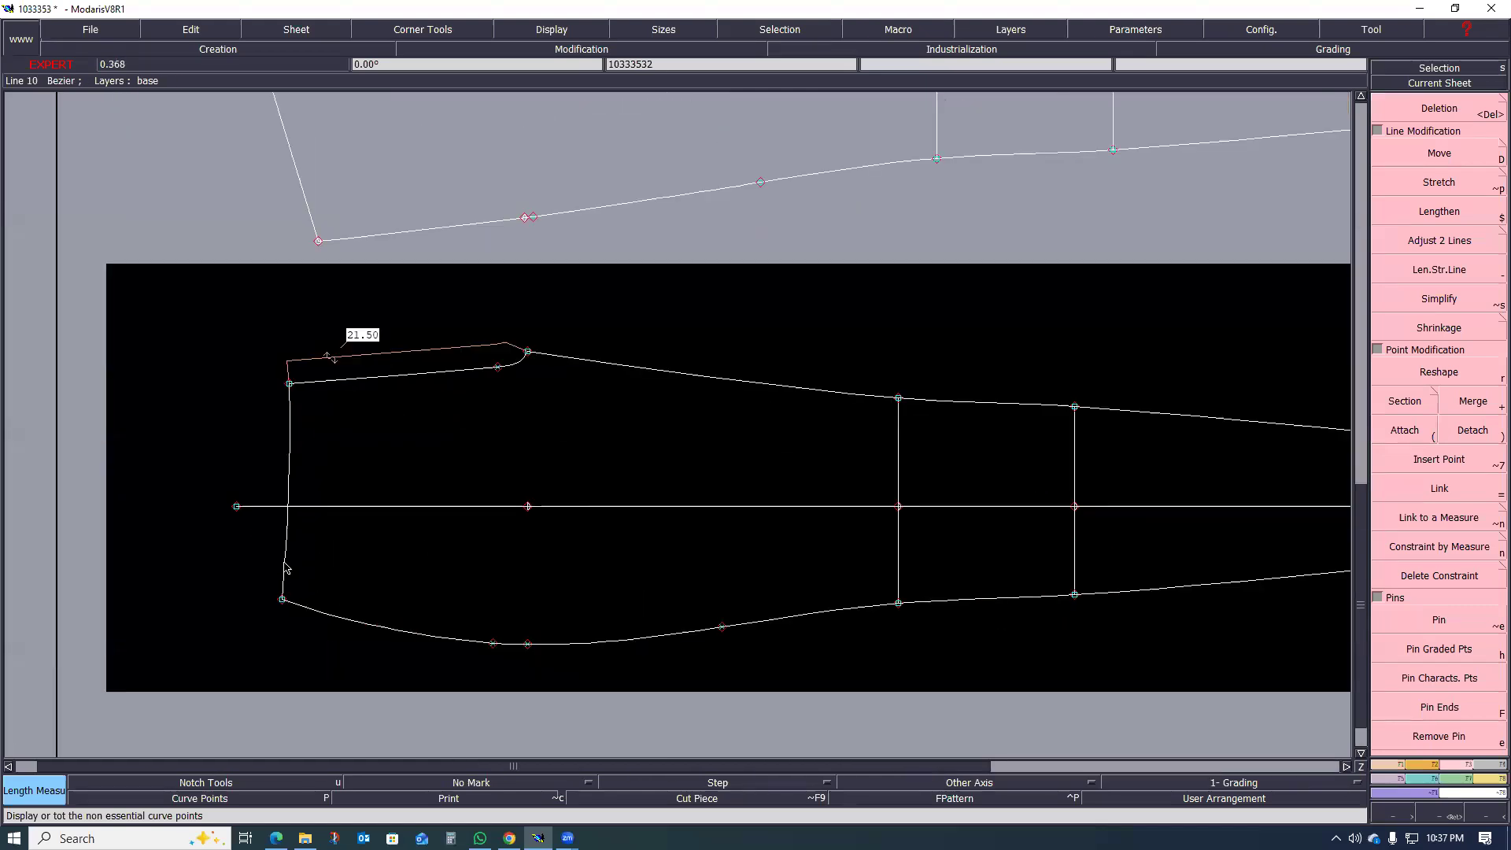
key(p)
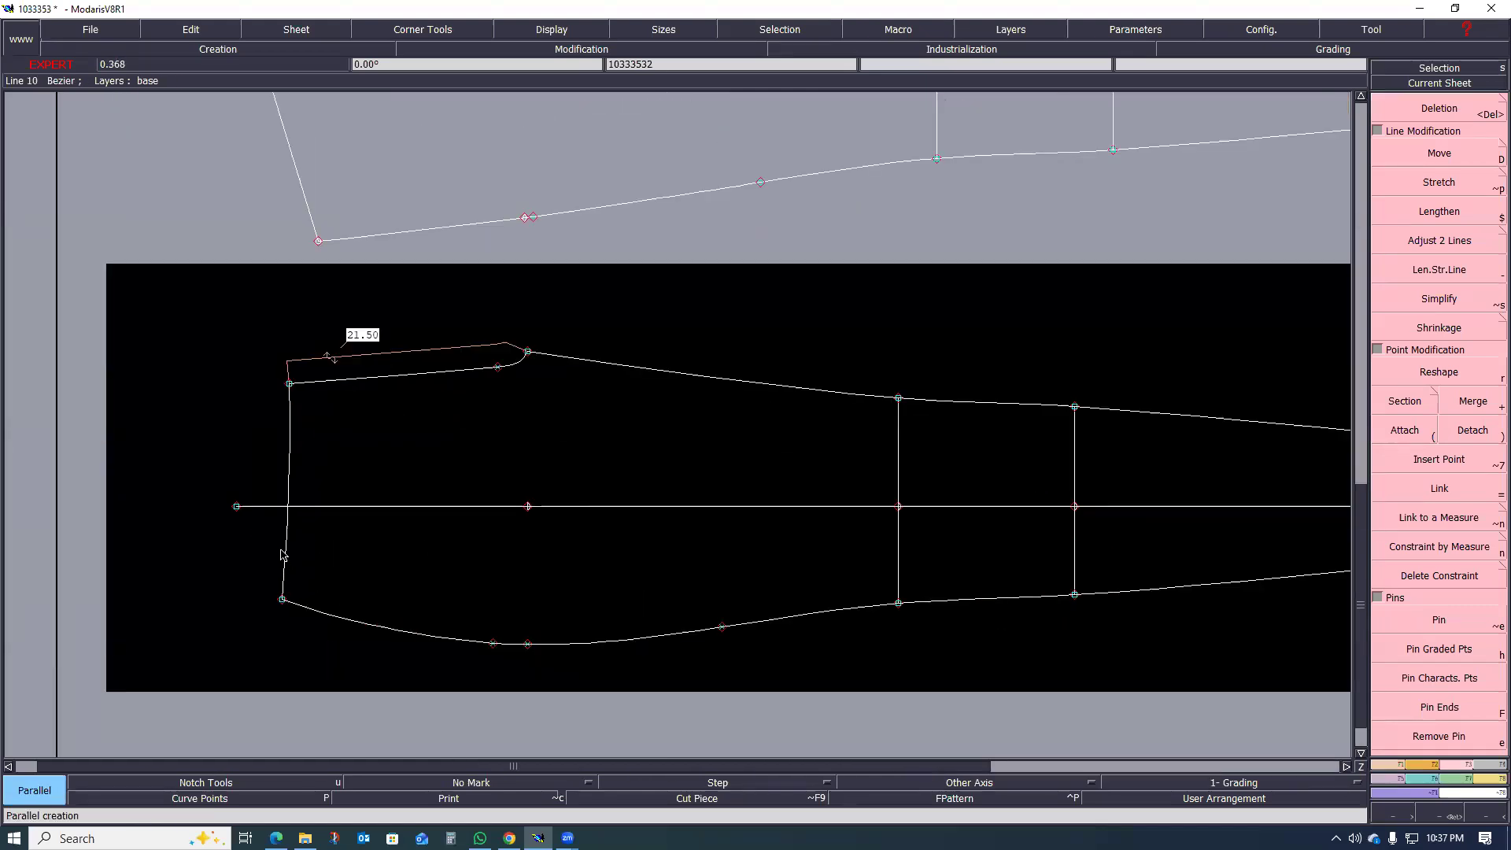
click(283, 555)
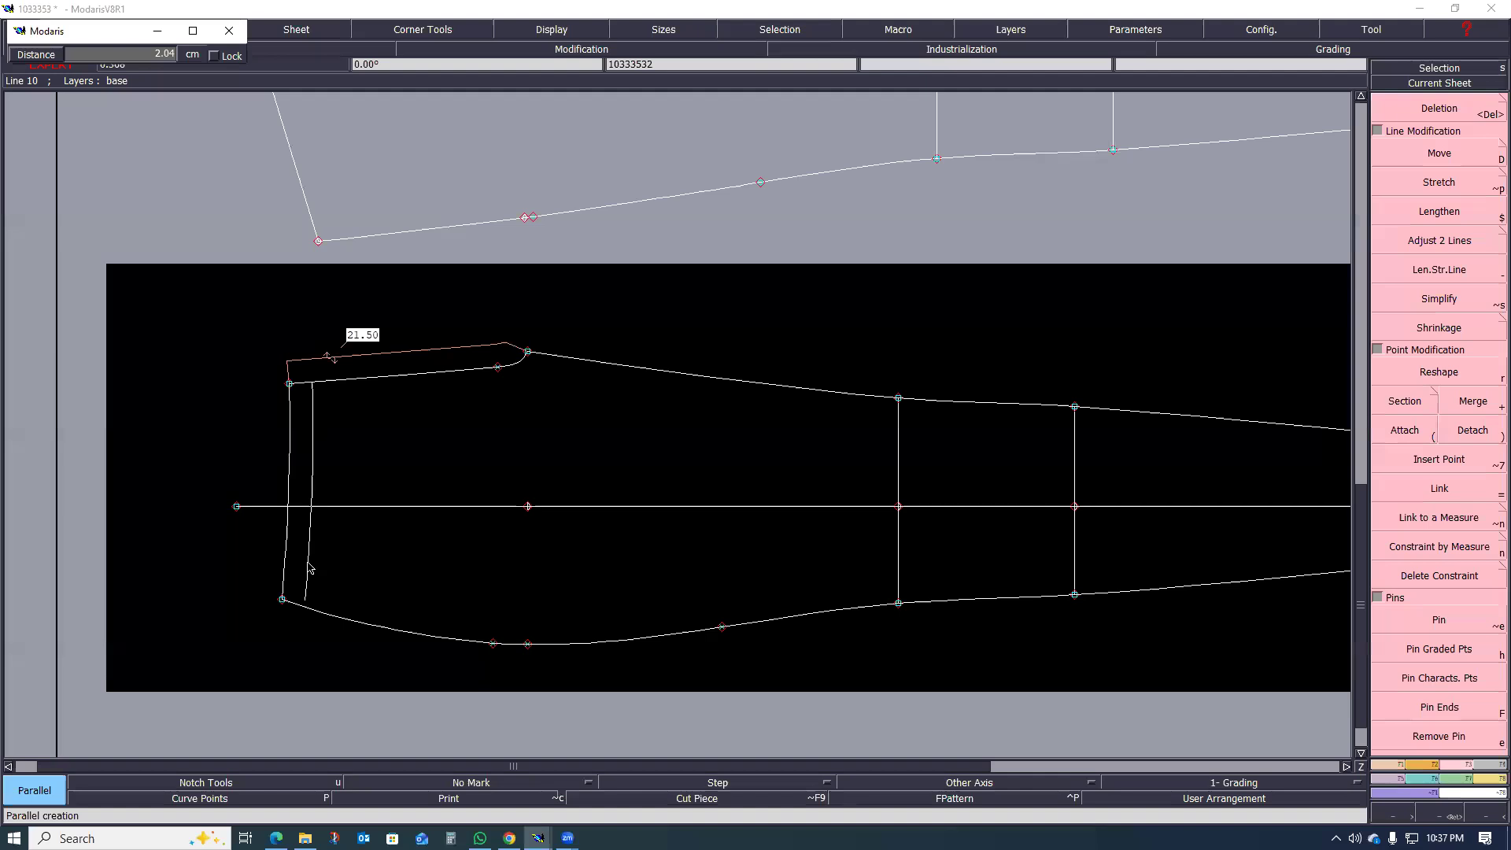
text(4)
key(Return)
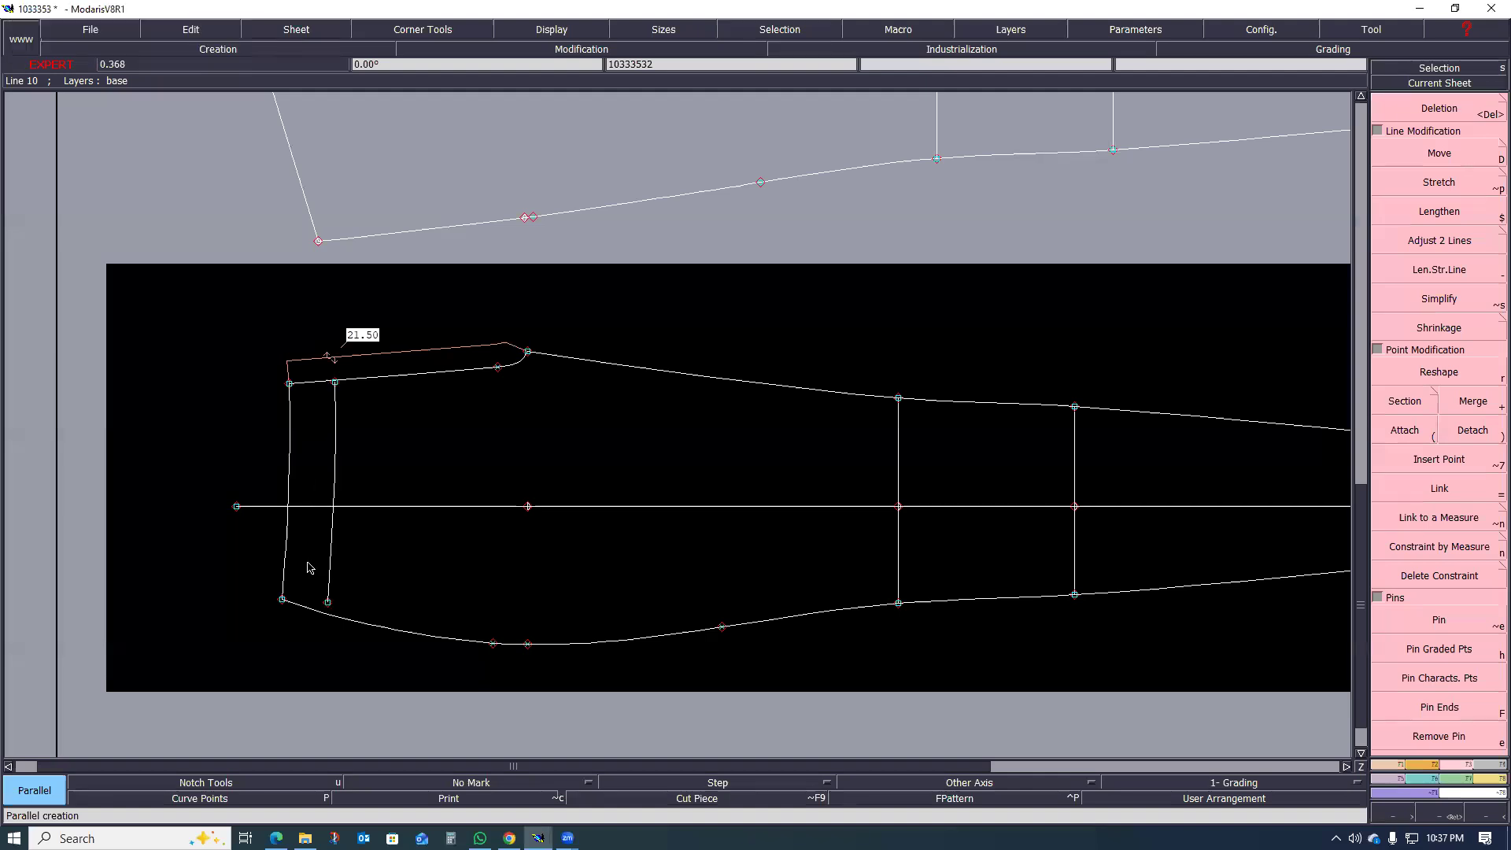
Step: Create a parallel of the front leg's side seam inside the piece with a distance of -3 cm
scroll(395, 614, down, 1)
scroll(395, 622, up, 1)
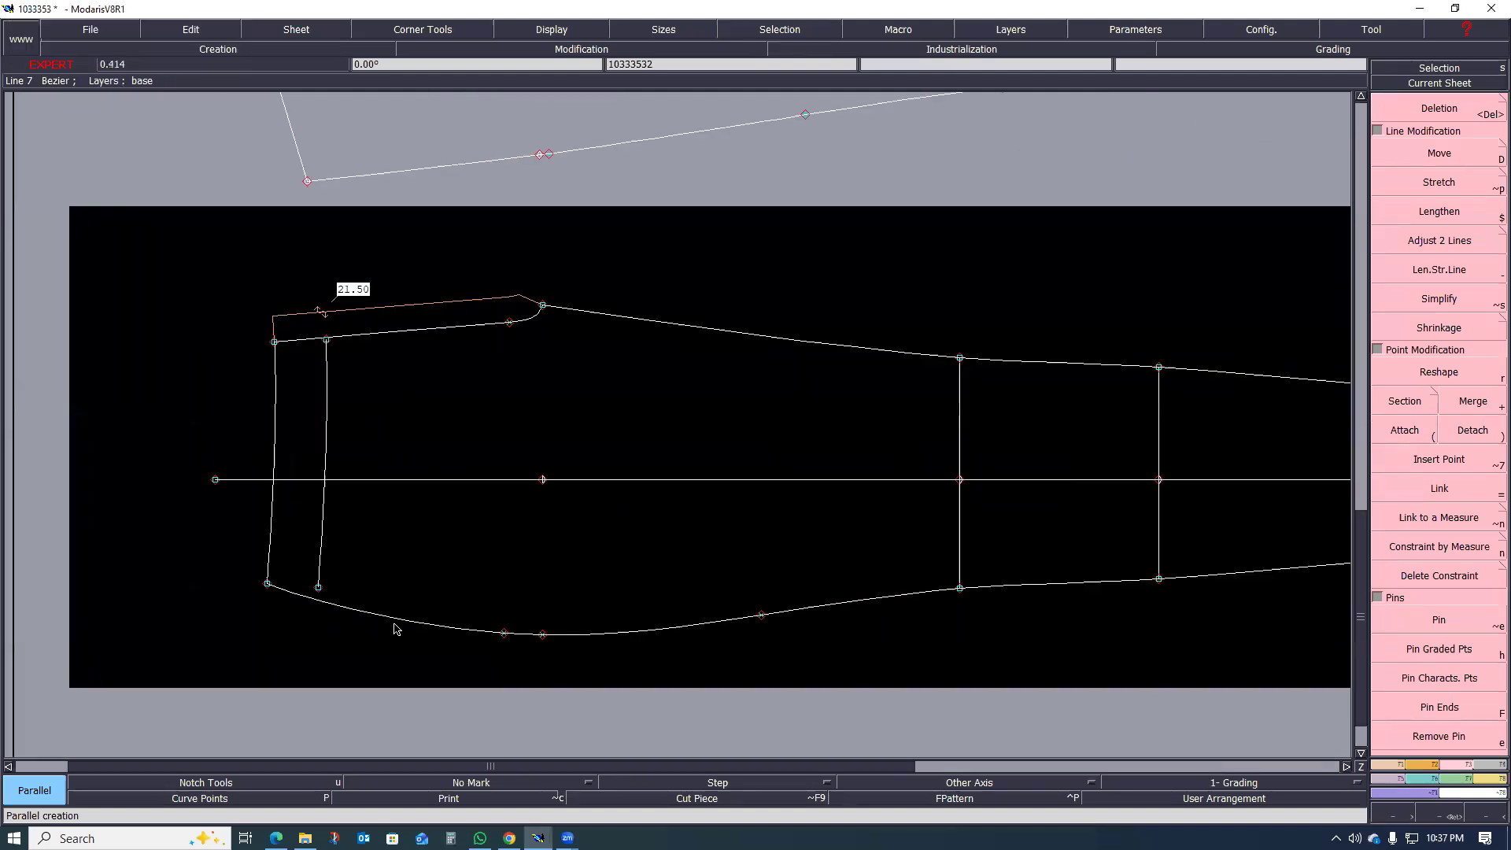
click(397, 622)
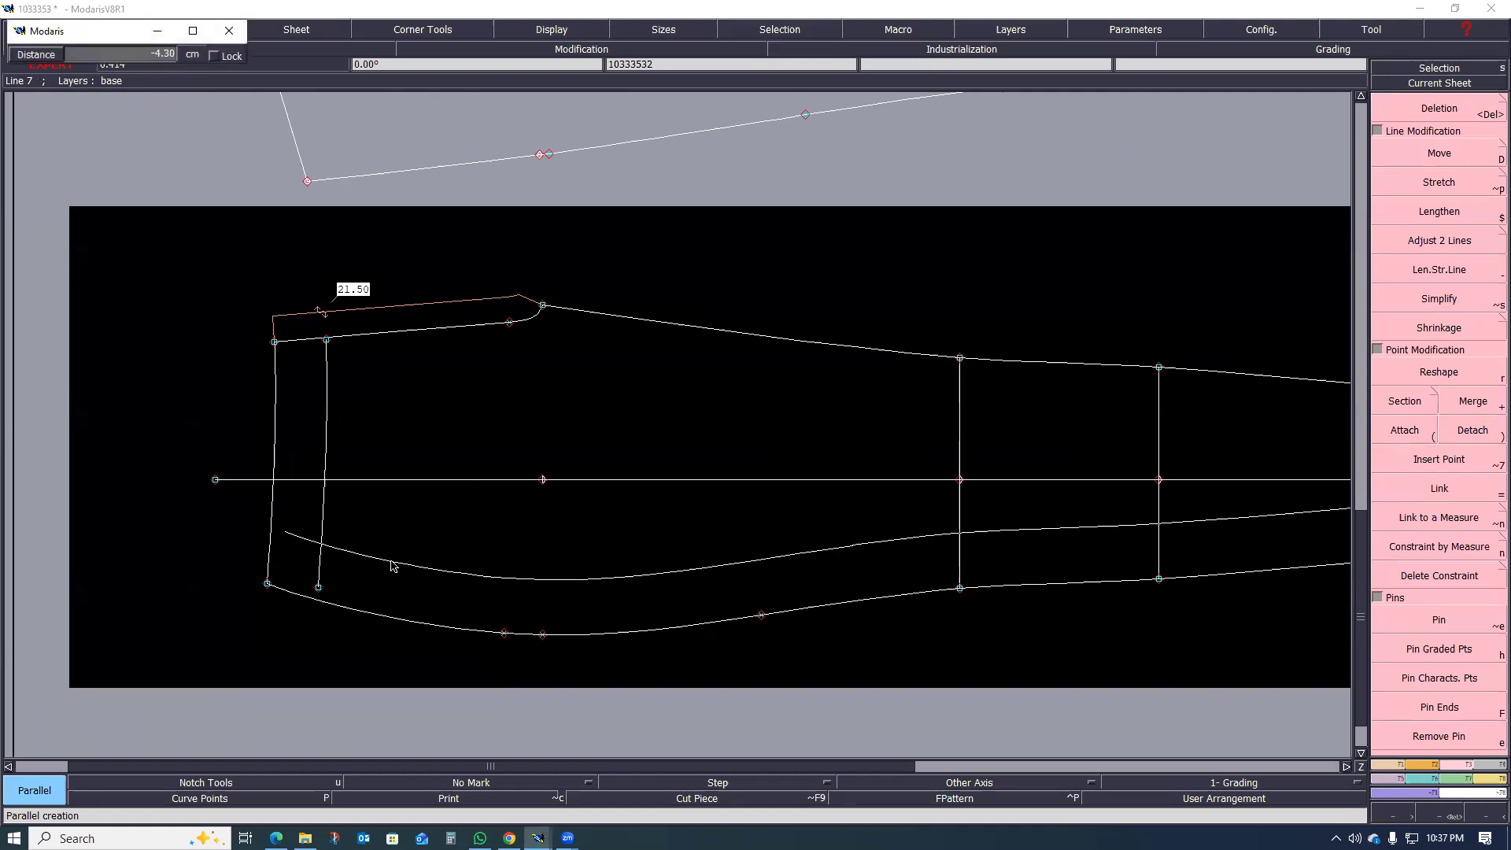
key(Down)
text(-3)
key(Return)
Step: Add an intersection point where the waist parallel crosses the side seam parallel, and activate Insert Point
scroll(315, 583, up, 4)
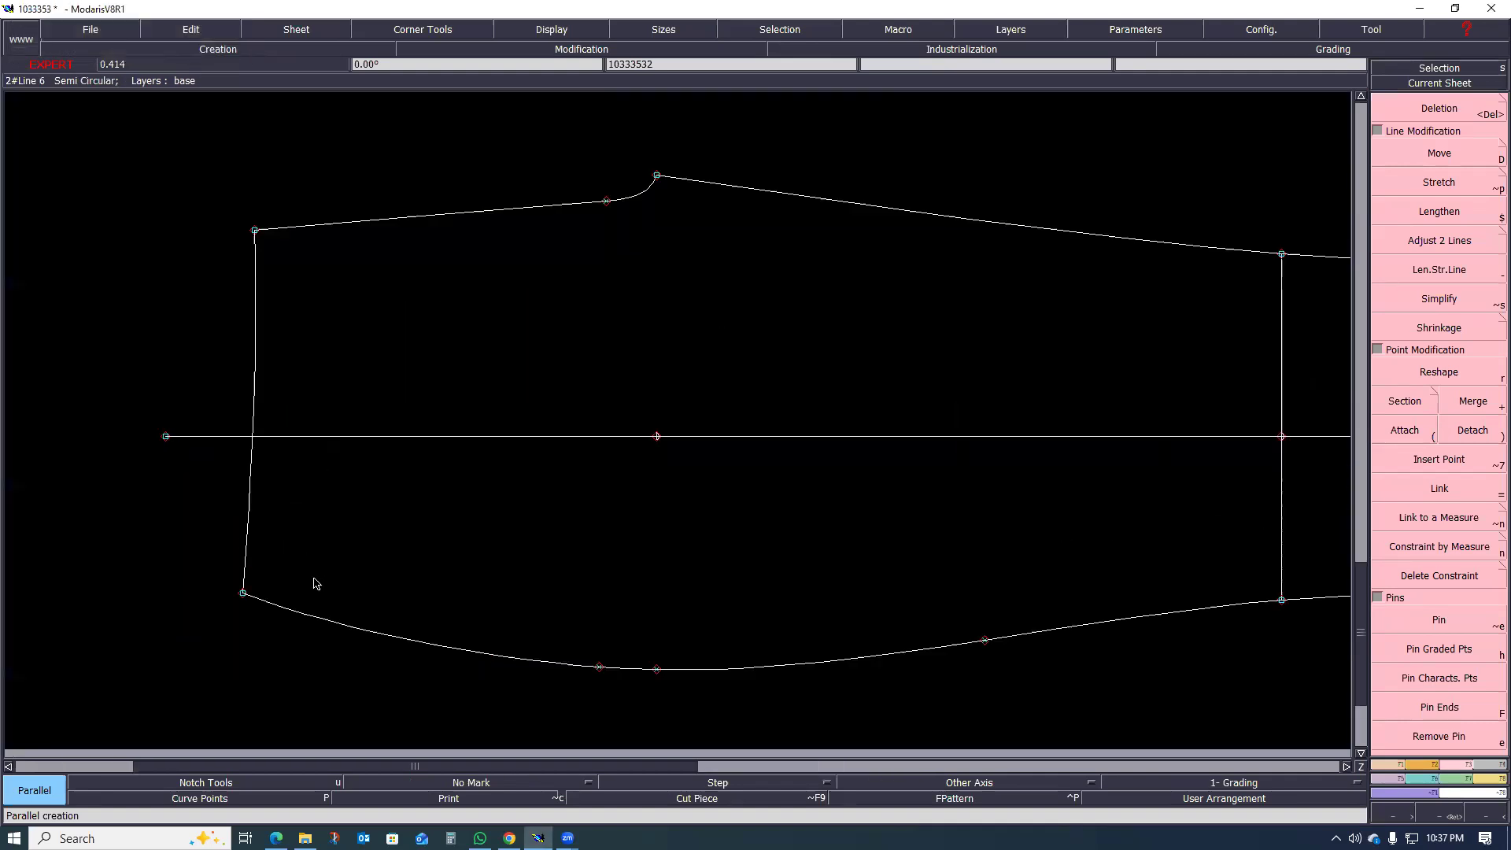
scroll(322, 582, up, 1)
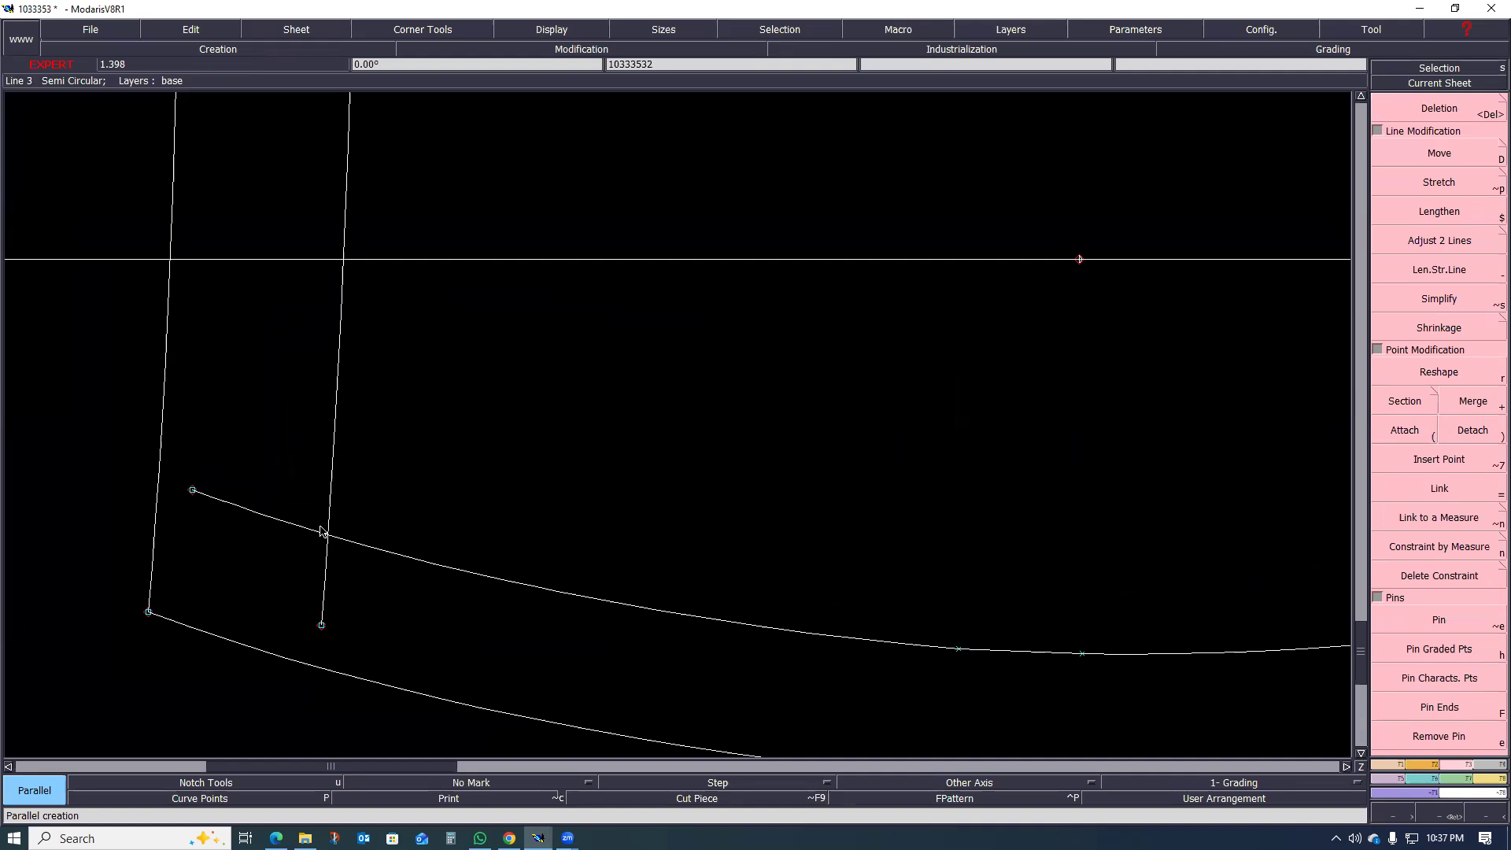
scroll(324, 533, up, 2)
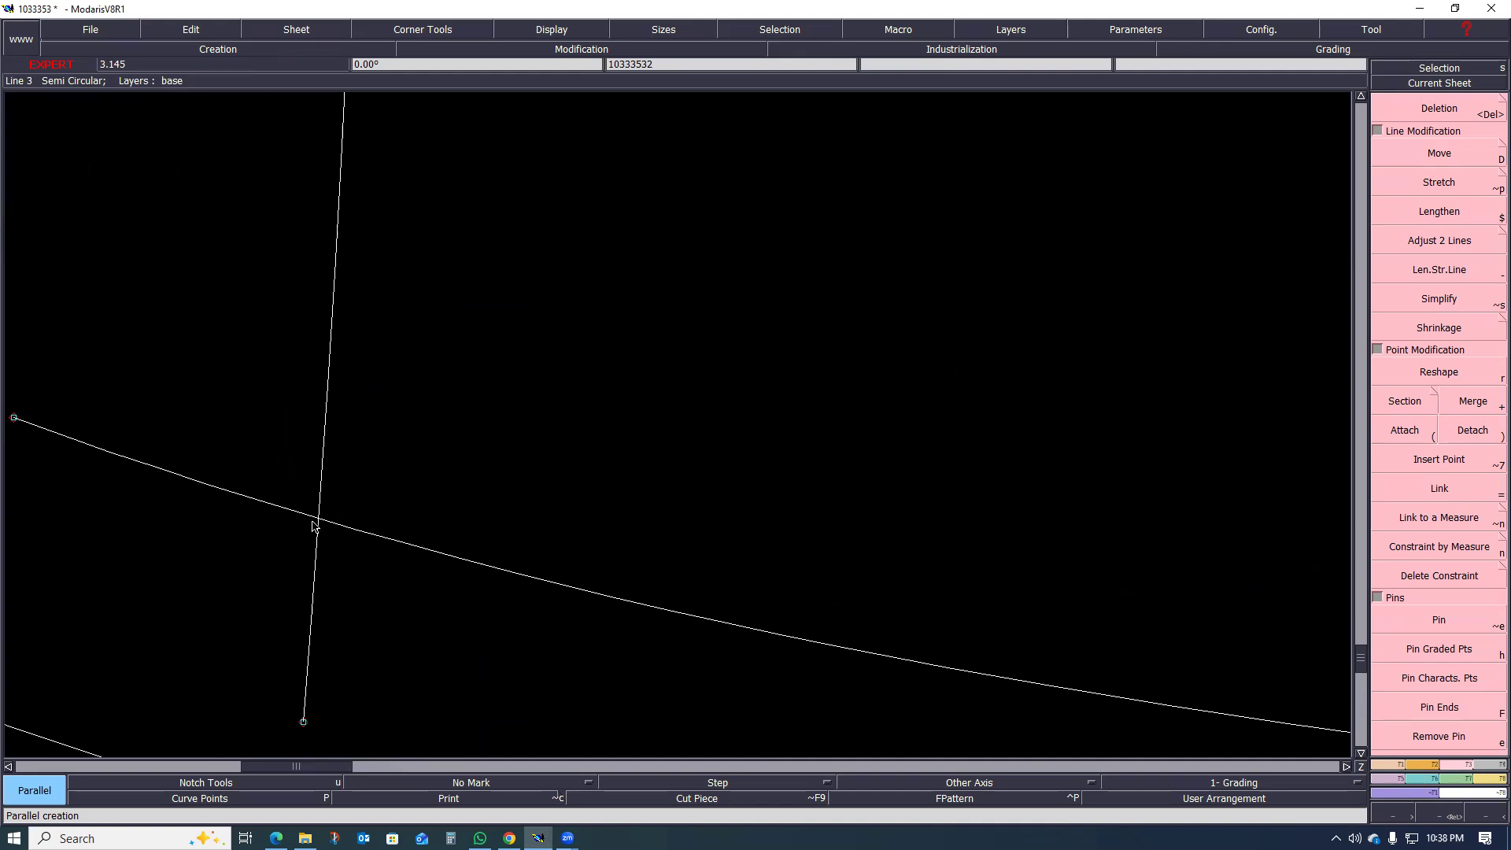
scroll(510, 519, down, 2)
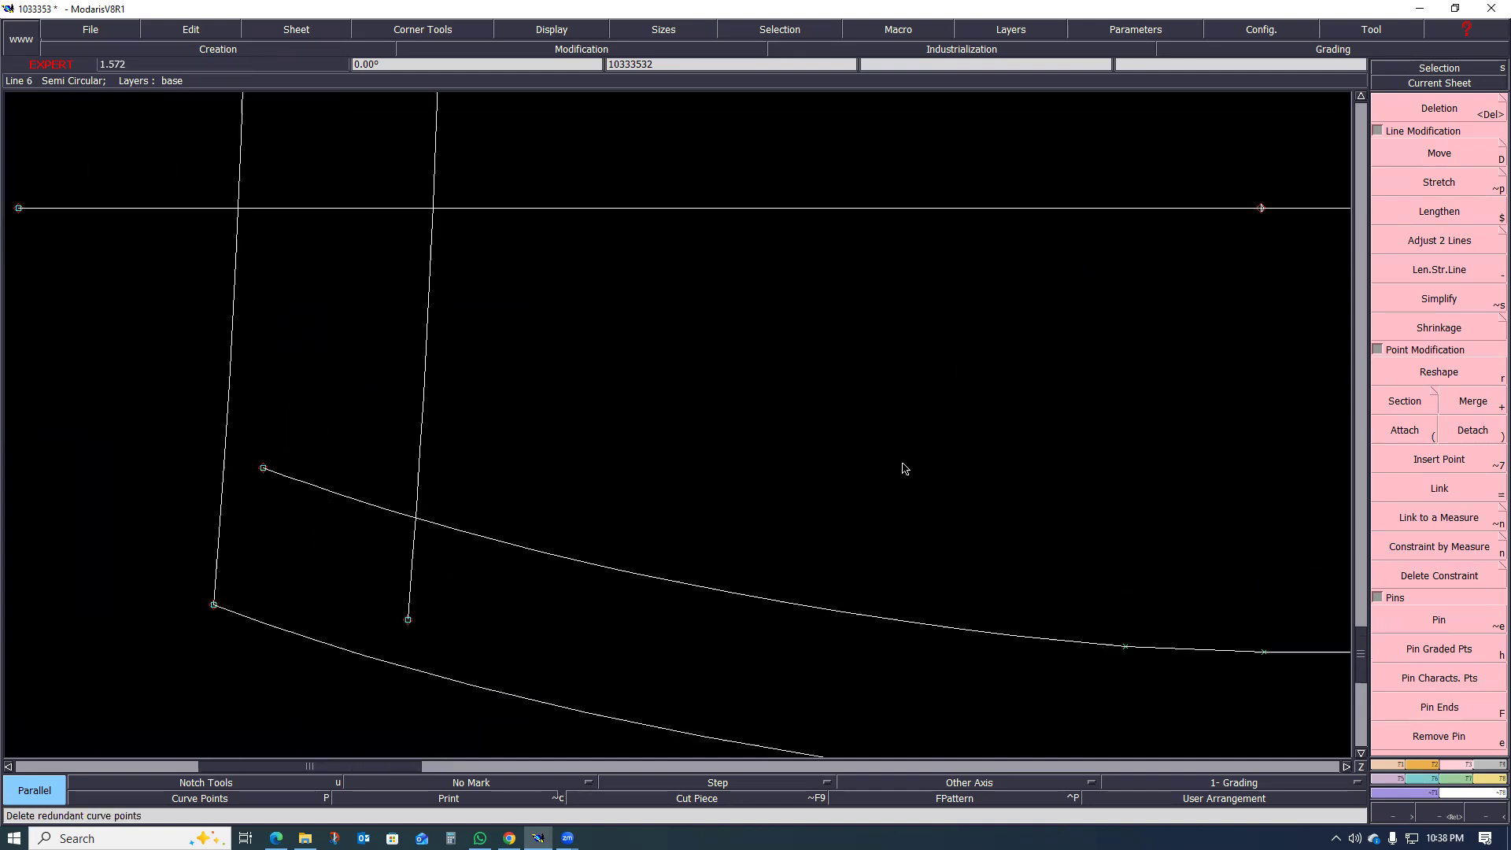
click(1392, 765)
click(1438, 238)
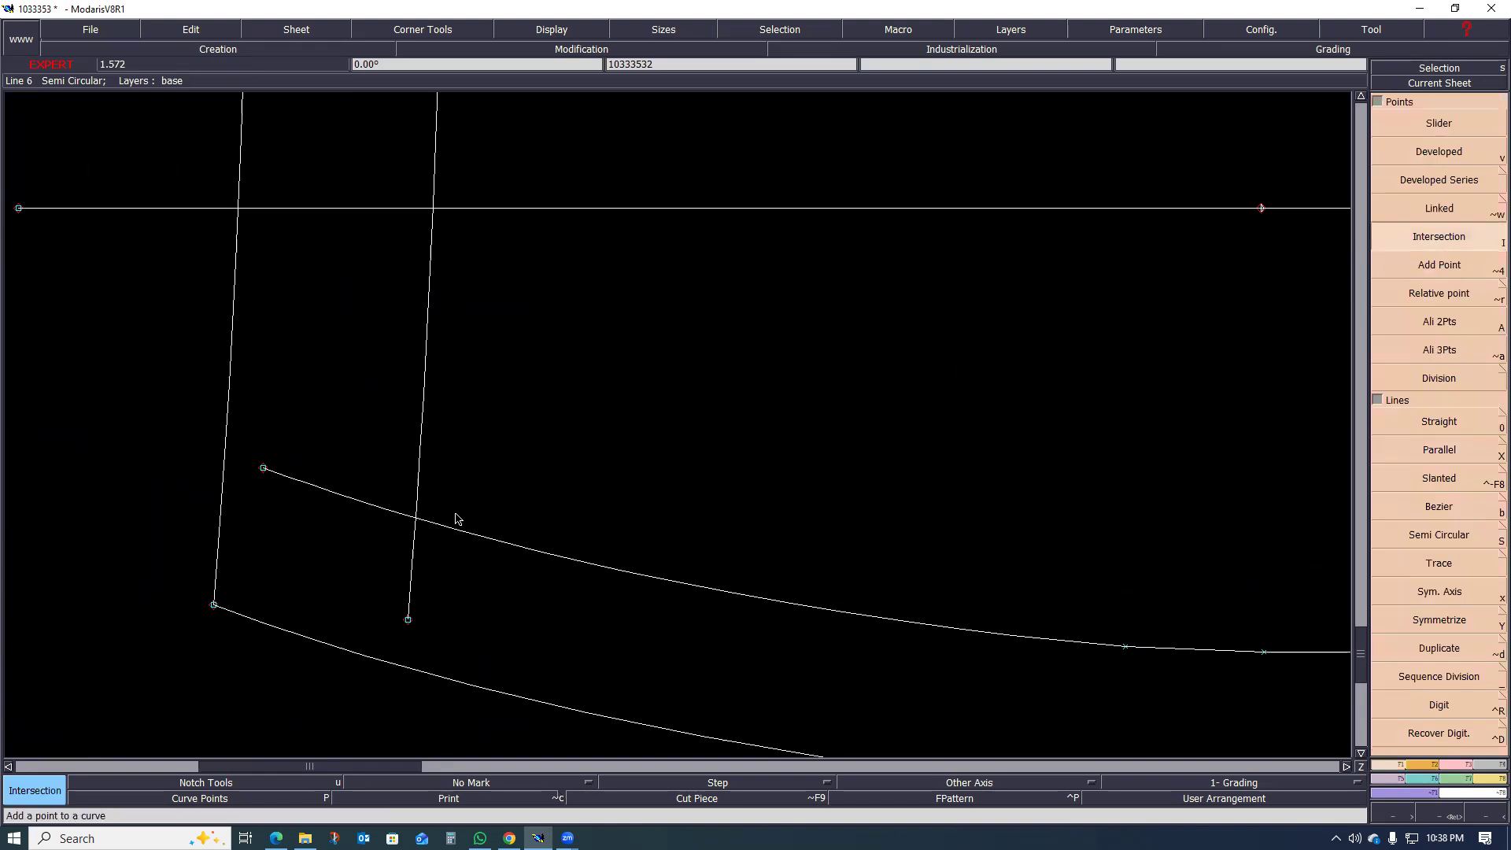
click(417, 521)
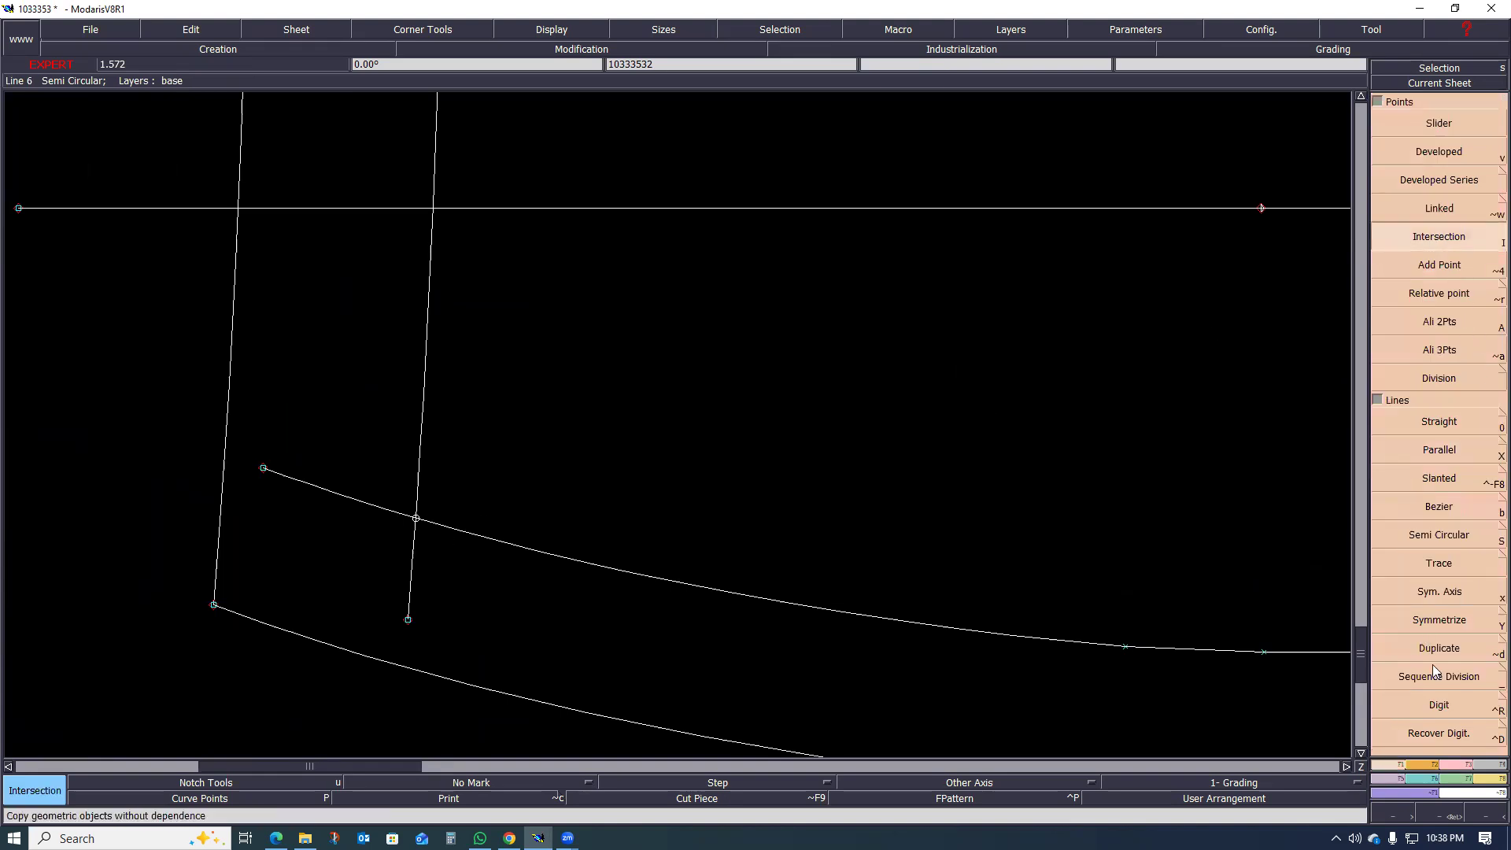
click(1460, 767)
click(1453, 464)
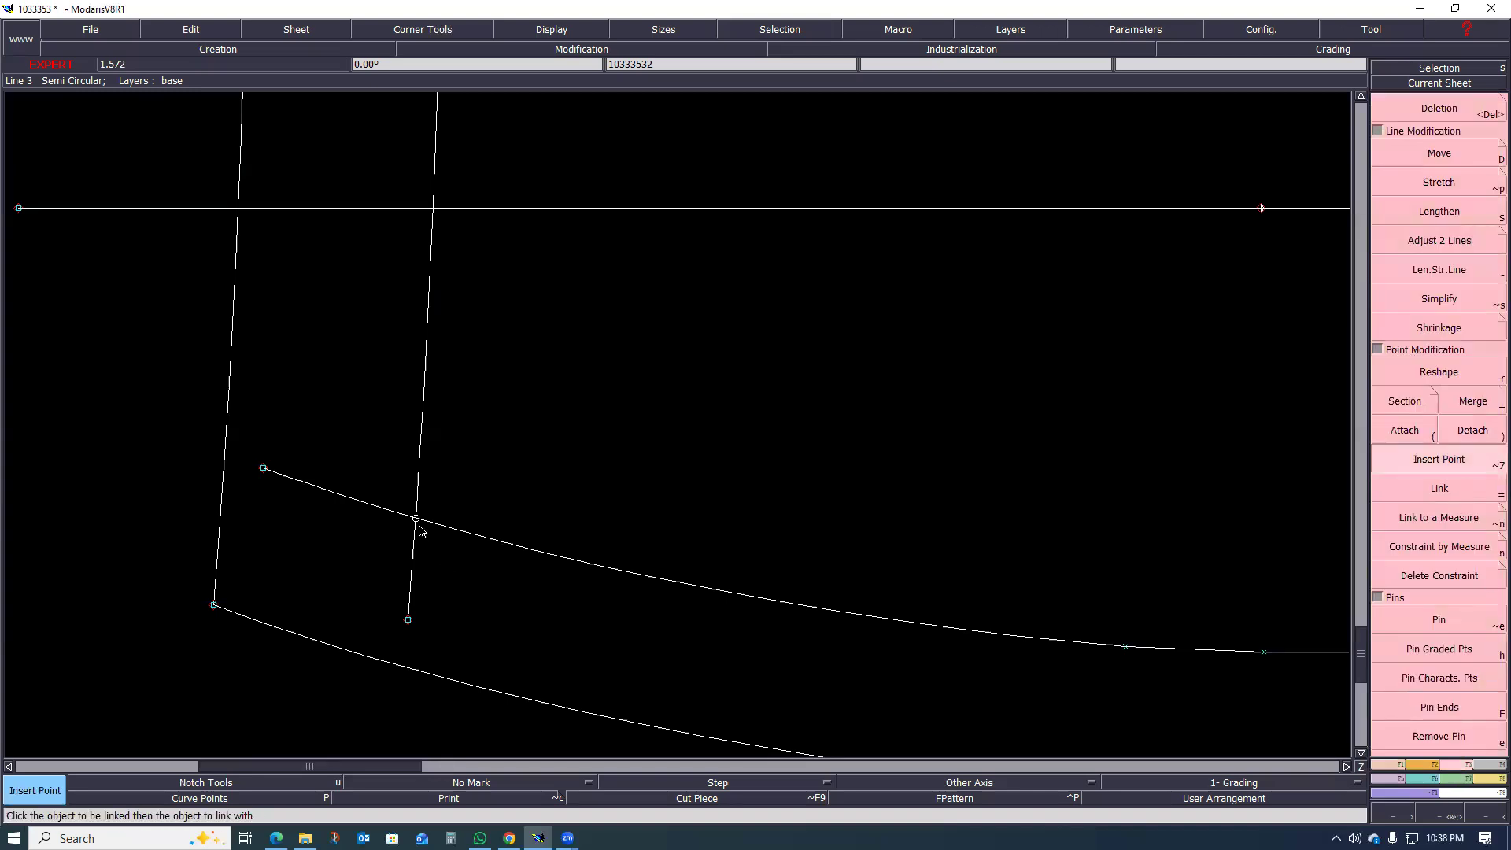
Step: Delete the parallel line along the front leg's side seam
scroll(437, 573, down, 1)
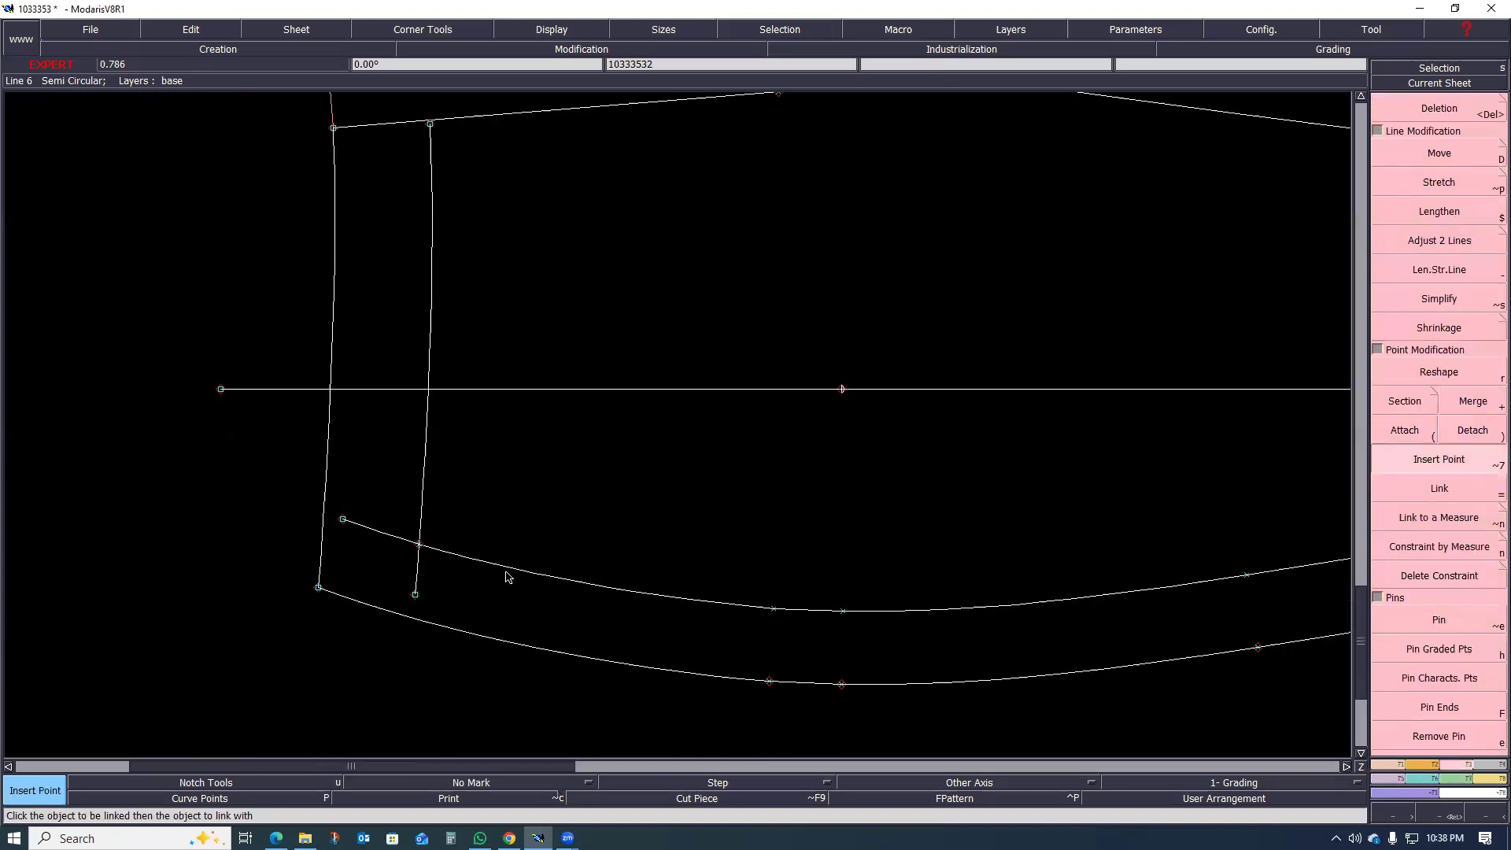
scroll(543, 579, down, 1)
scroll(584, 586, up, 1)
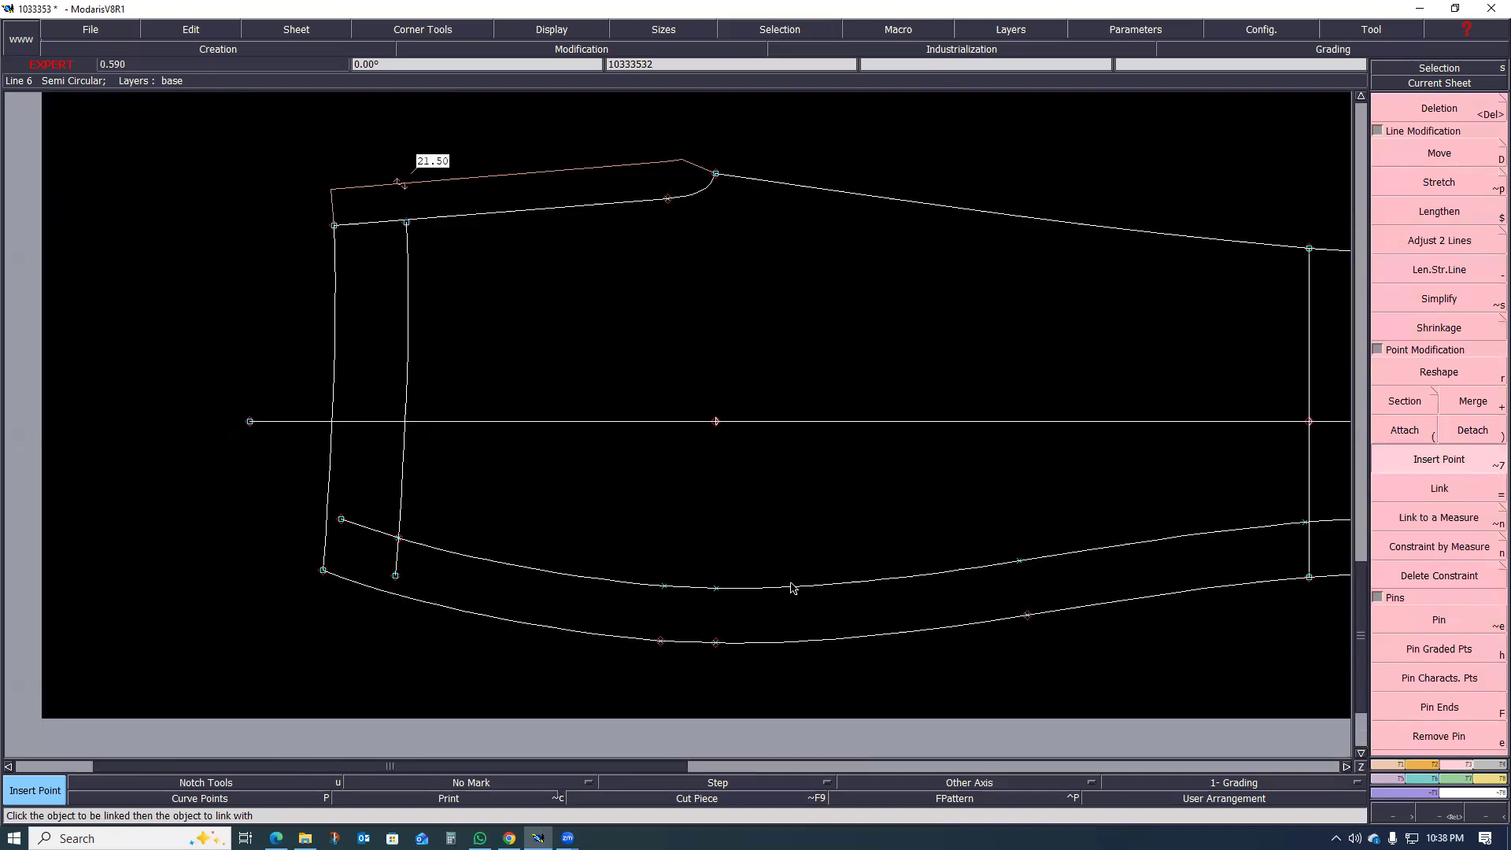
key(Delete)
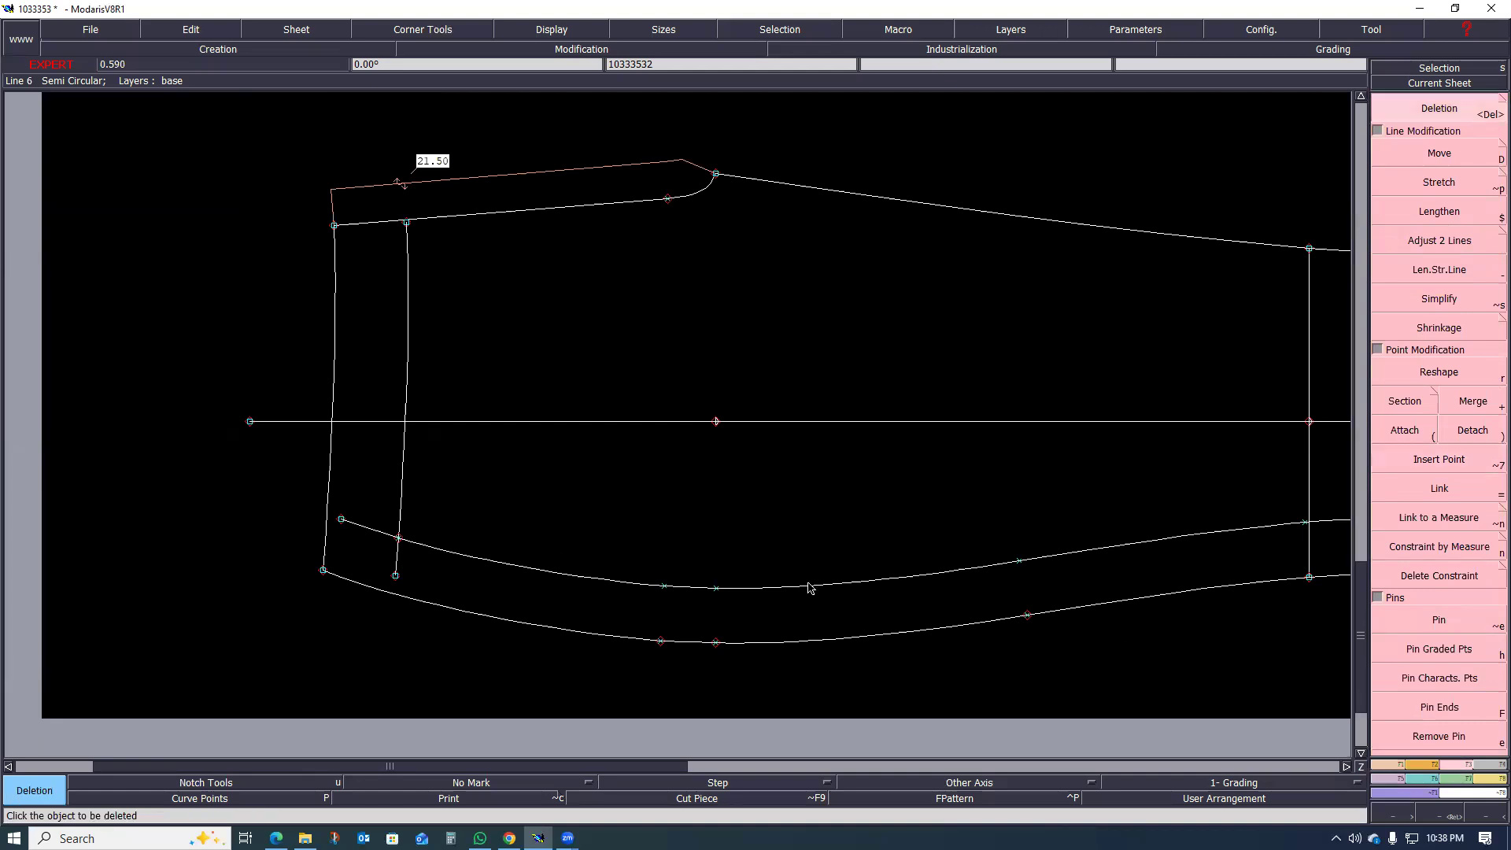
click(853, 585)
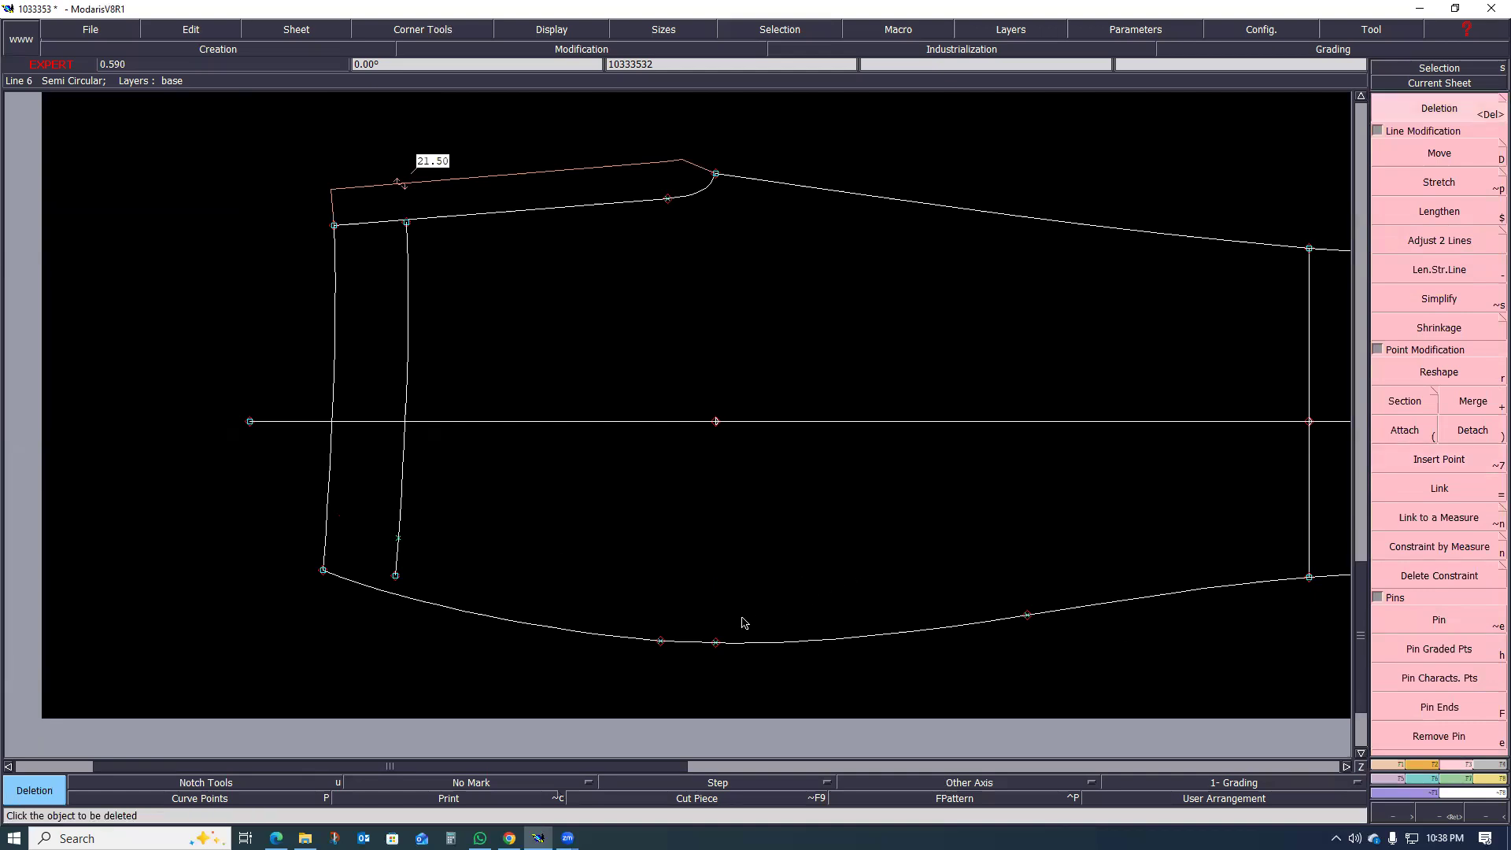
Step: Try to delete the parallel line below the waist and undo the deletions
scroll(742, 625, down, 3)
scroll(606, 597, up, 2)
click(533, 530)
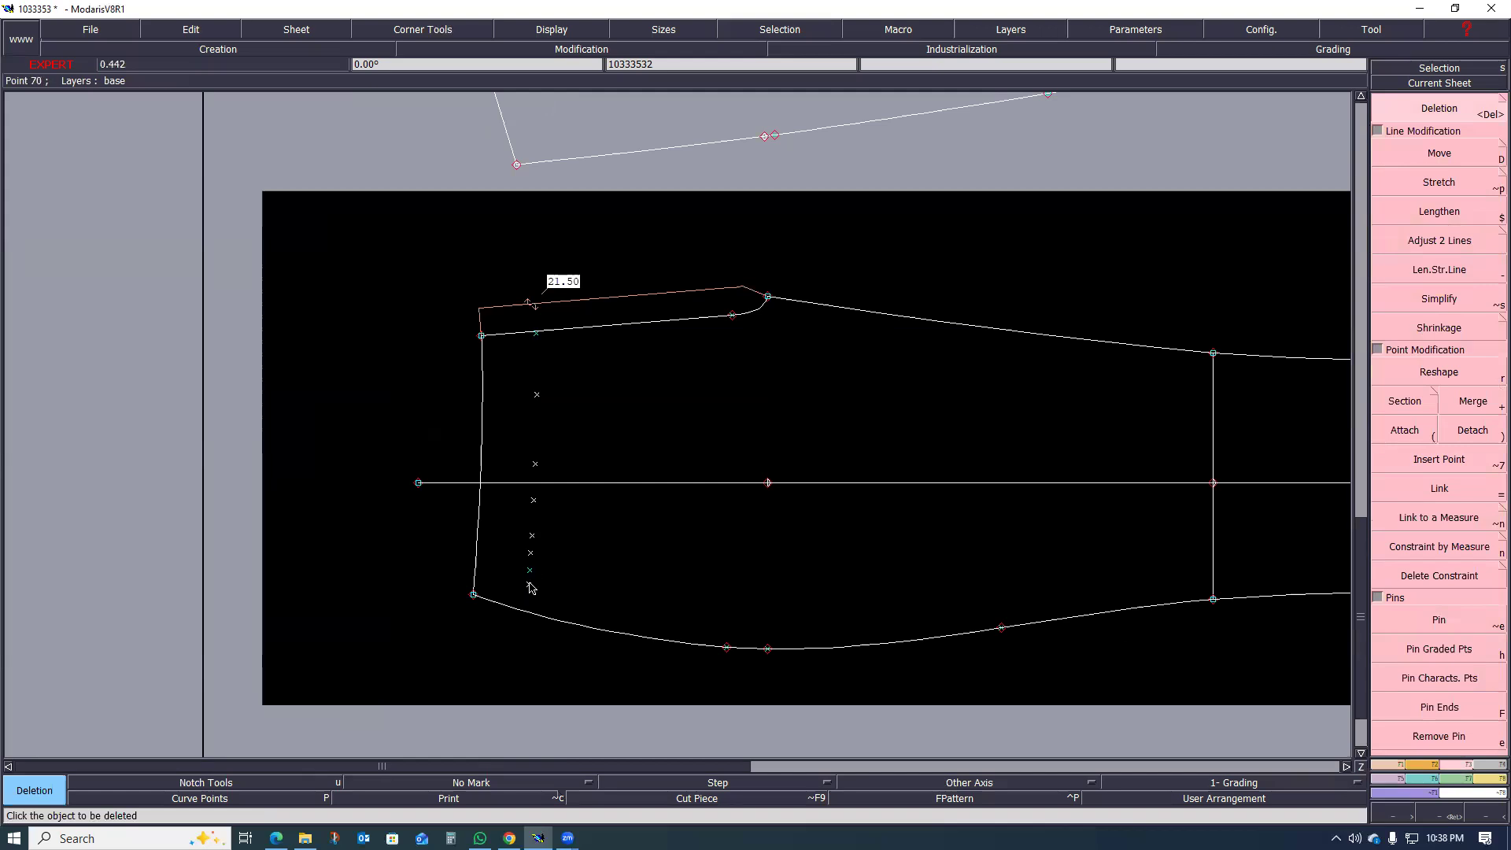
click(547, 586)
key(ctrl+z)
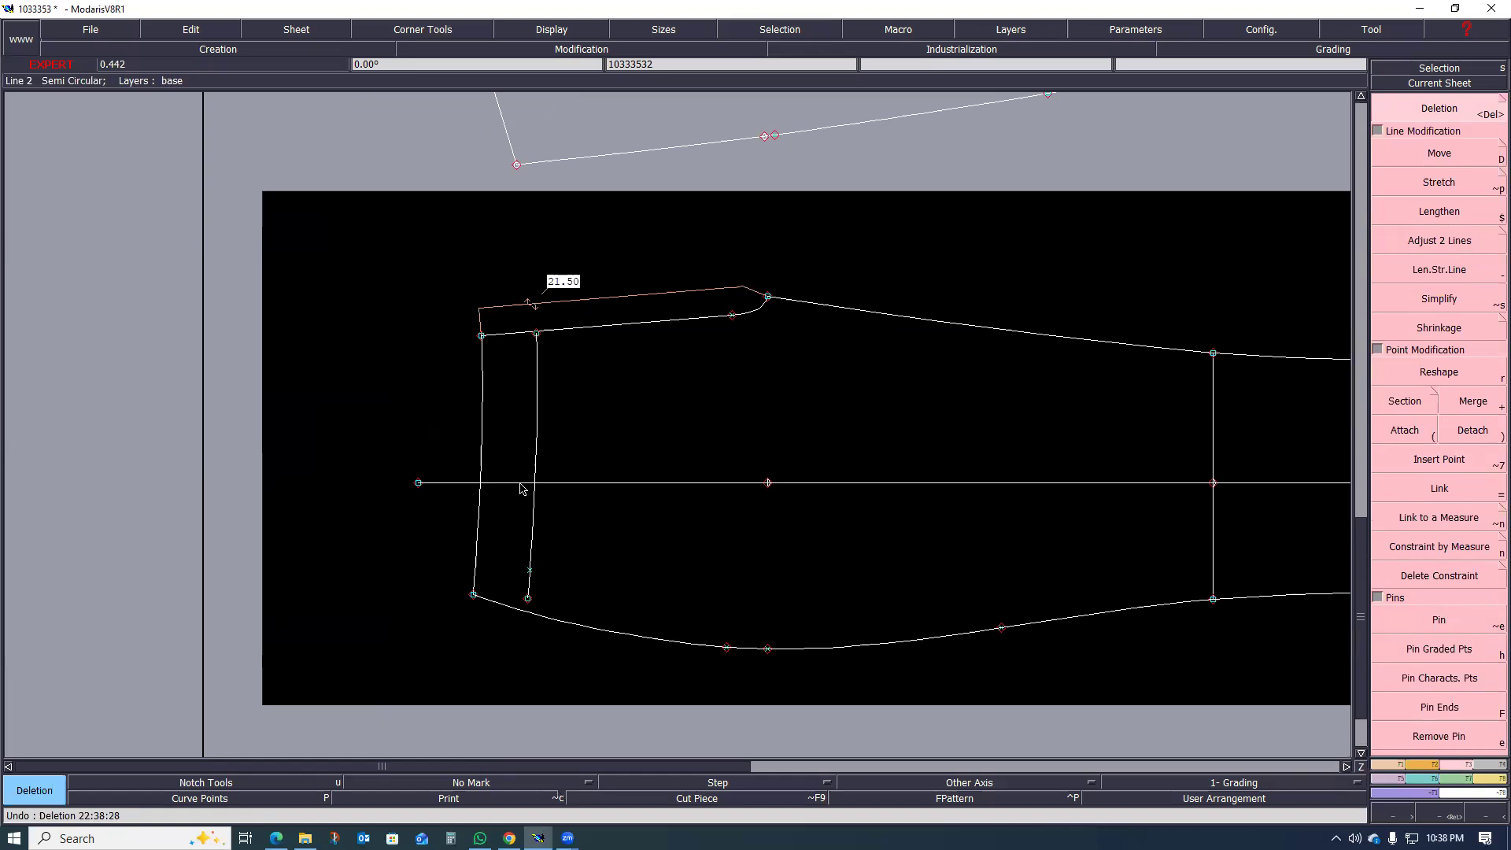
click(534, 456)
key(ctrl+z)
Step: Delete the waist parallel line along with its end and curve points, keeping only the intersection point near the side seam
scroll(531, 572, up, 4)
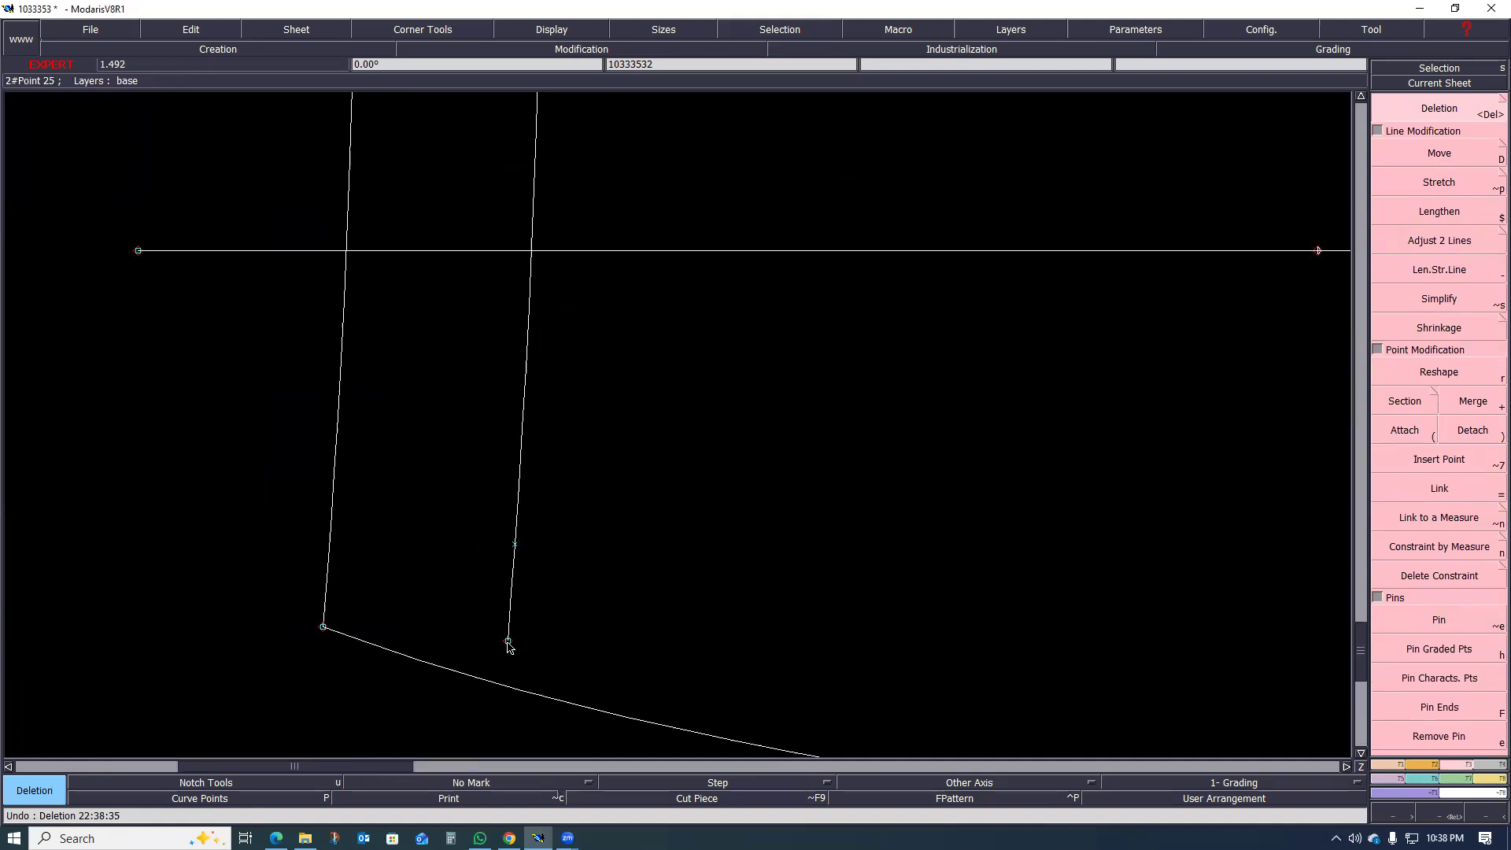
click(508, 643)
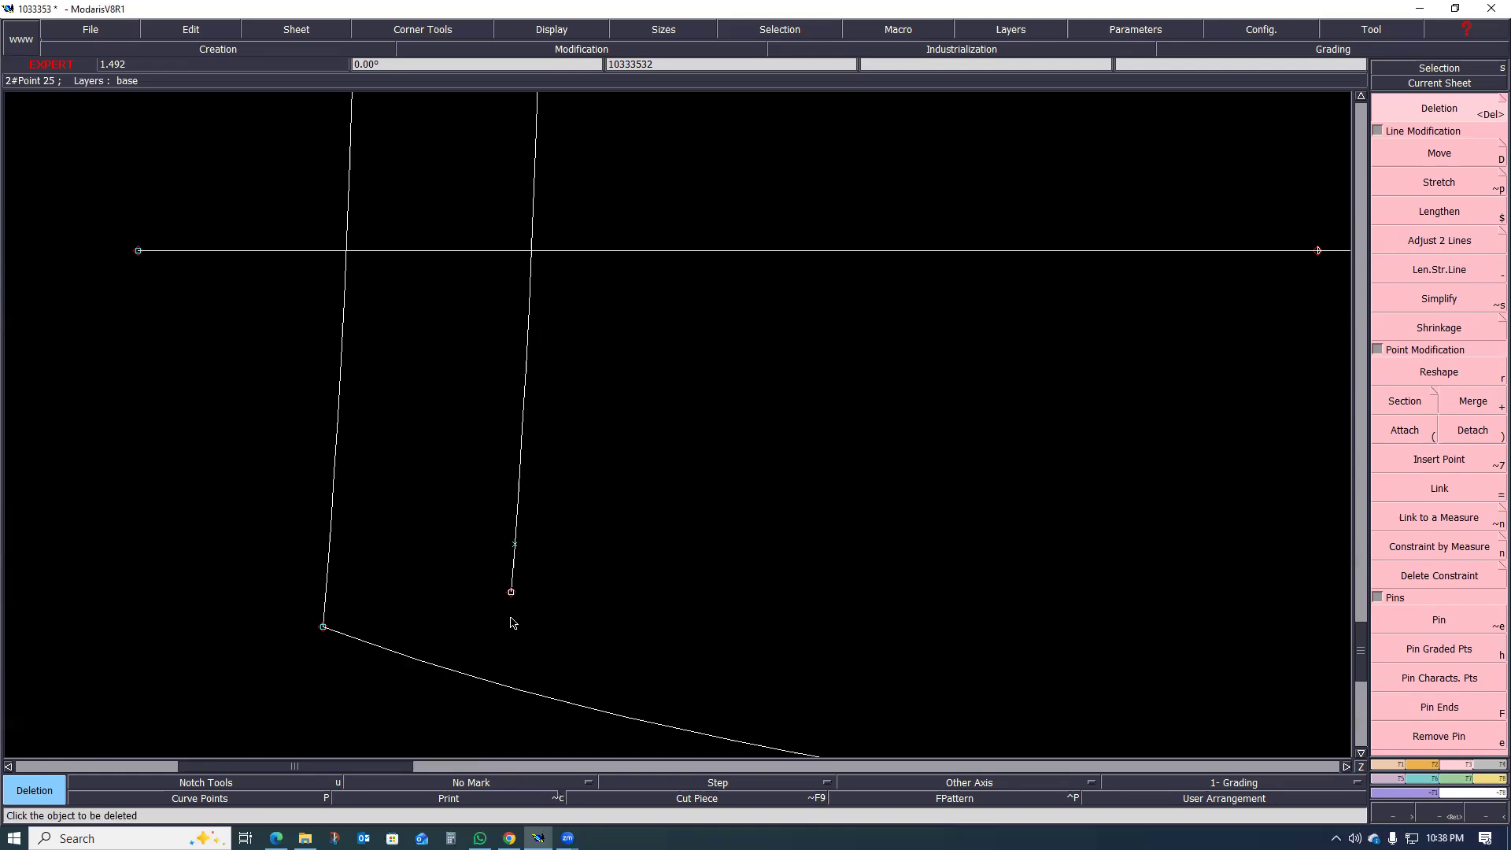
scroll(512, 567, down, 2)
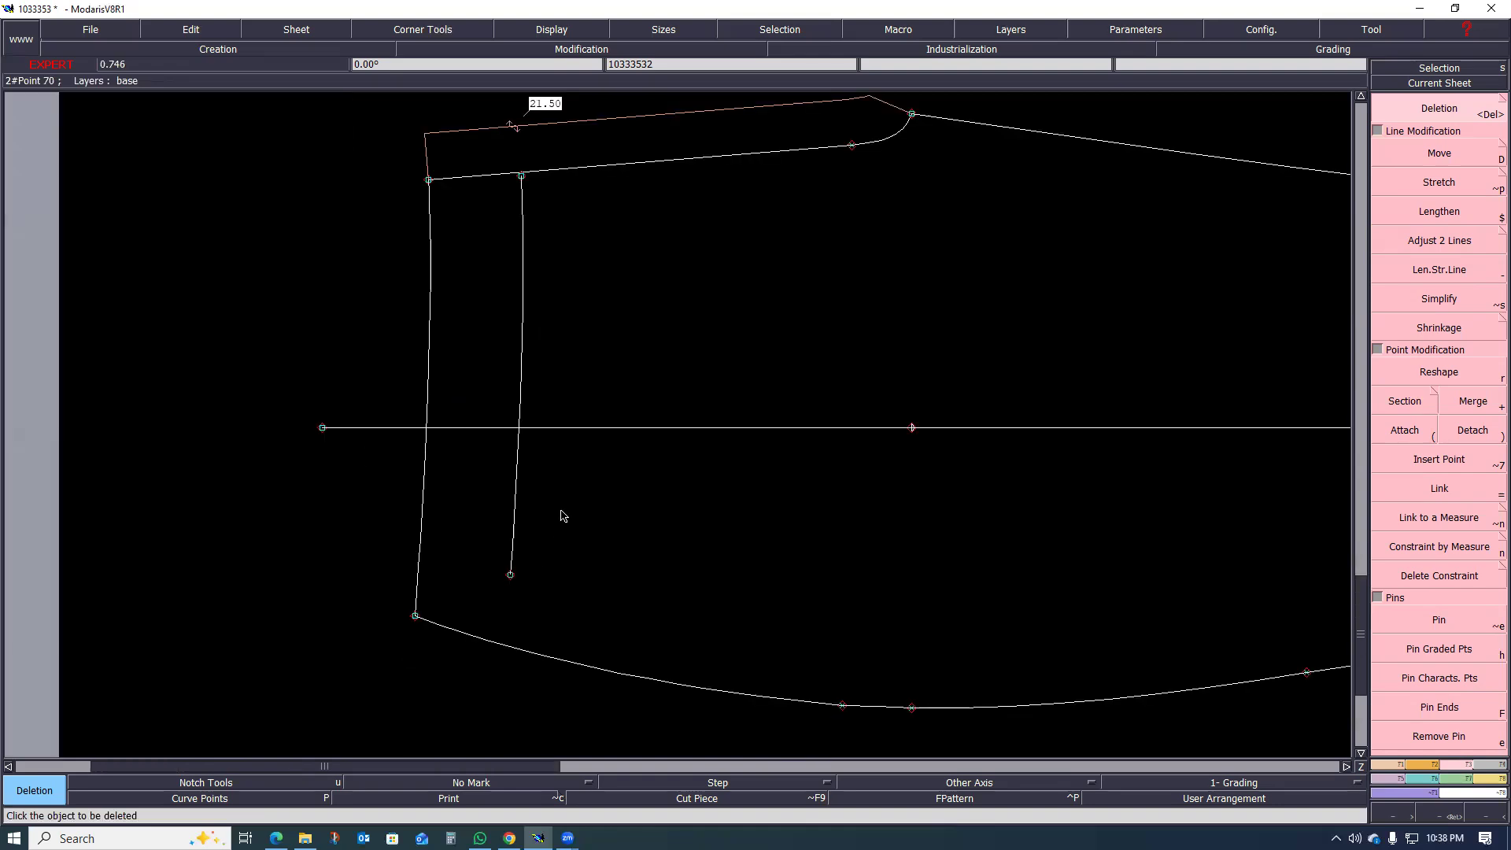
click(523, 232)
click(513, 547)
click(517, 455)
click(520, 397)
click(522, 280)
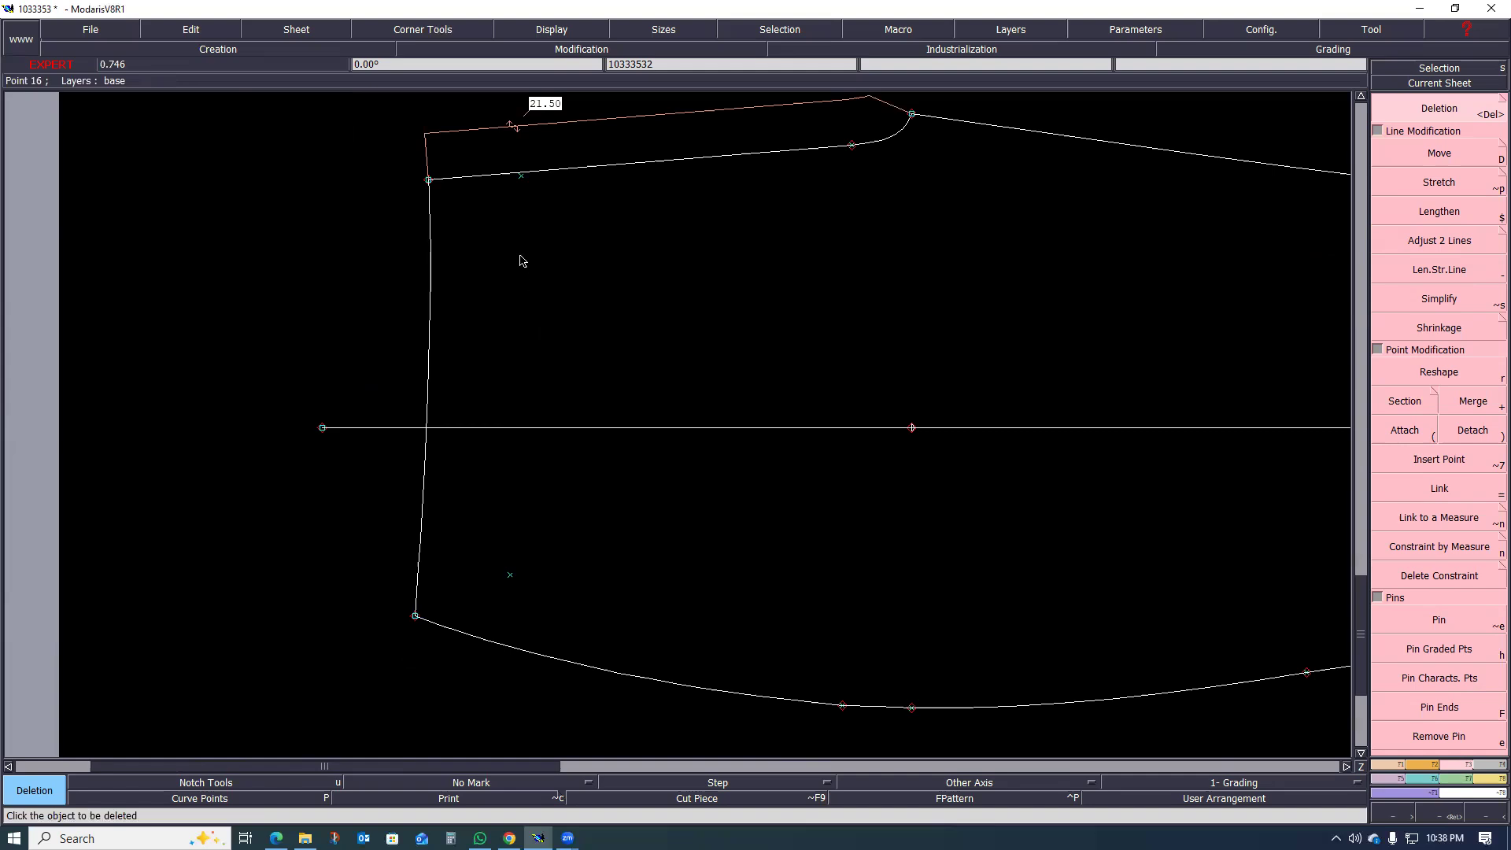
click(520, 177)
scroll(370, 413, down, 3)
scroll(441, 494, up, 3)
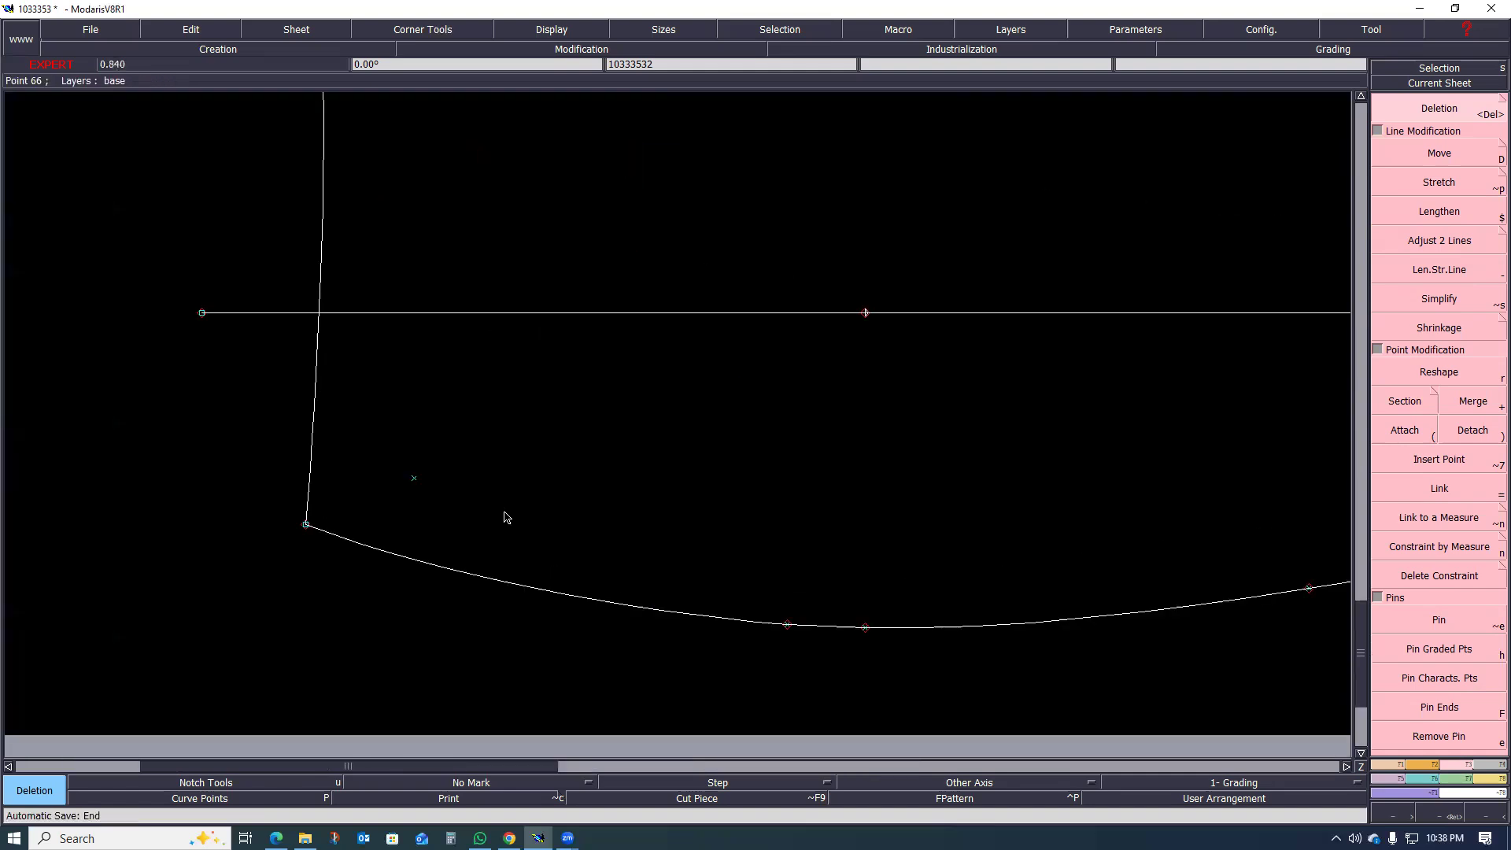
scroll(419, 495, down, 2)
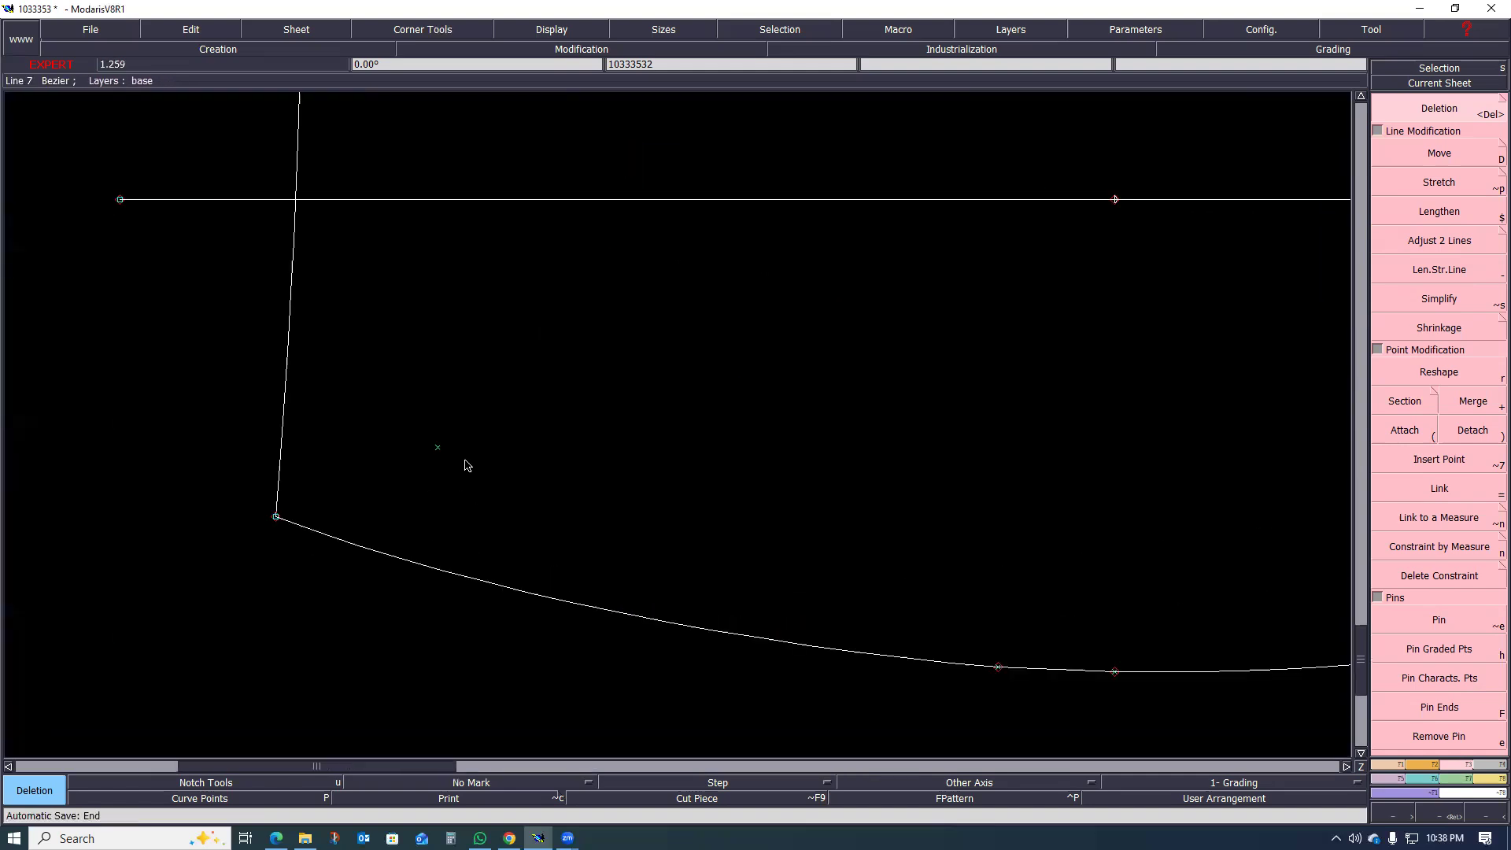
scroll(429, 499, up, 3)
scroll(331, 524, down, 3)
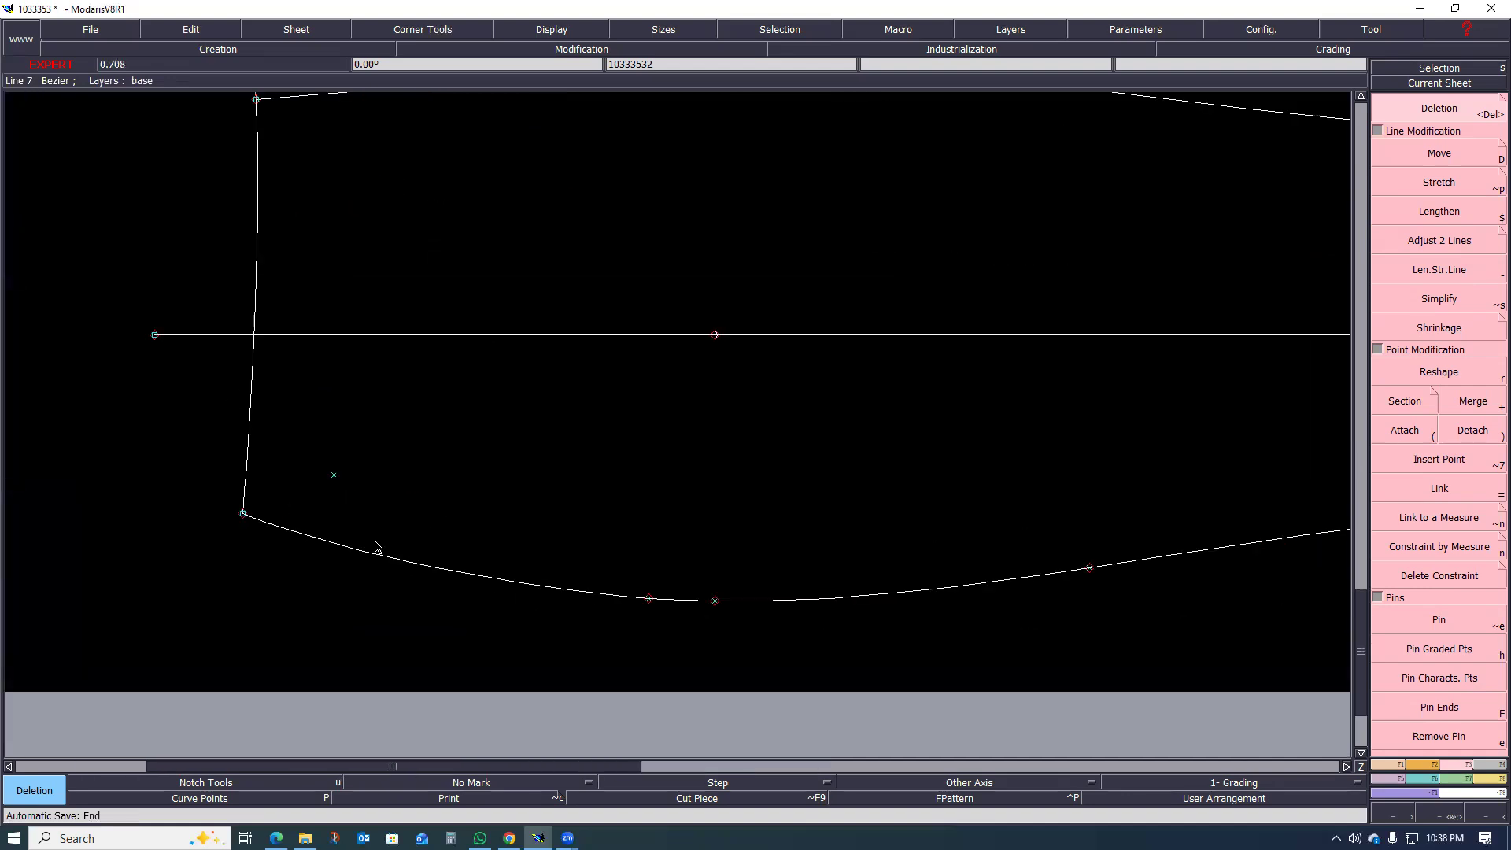
scroll(370, 543, up, 1)
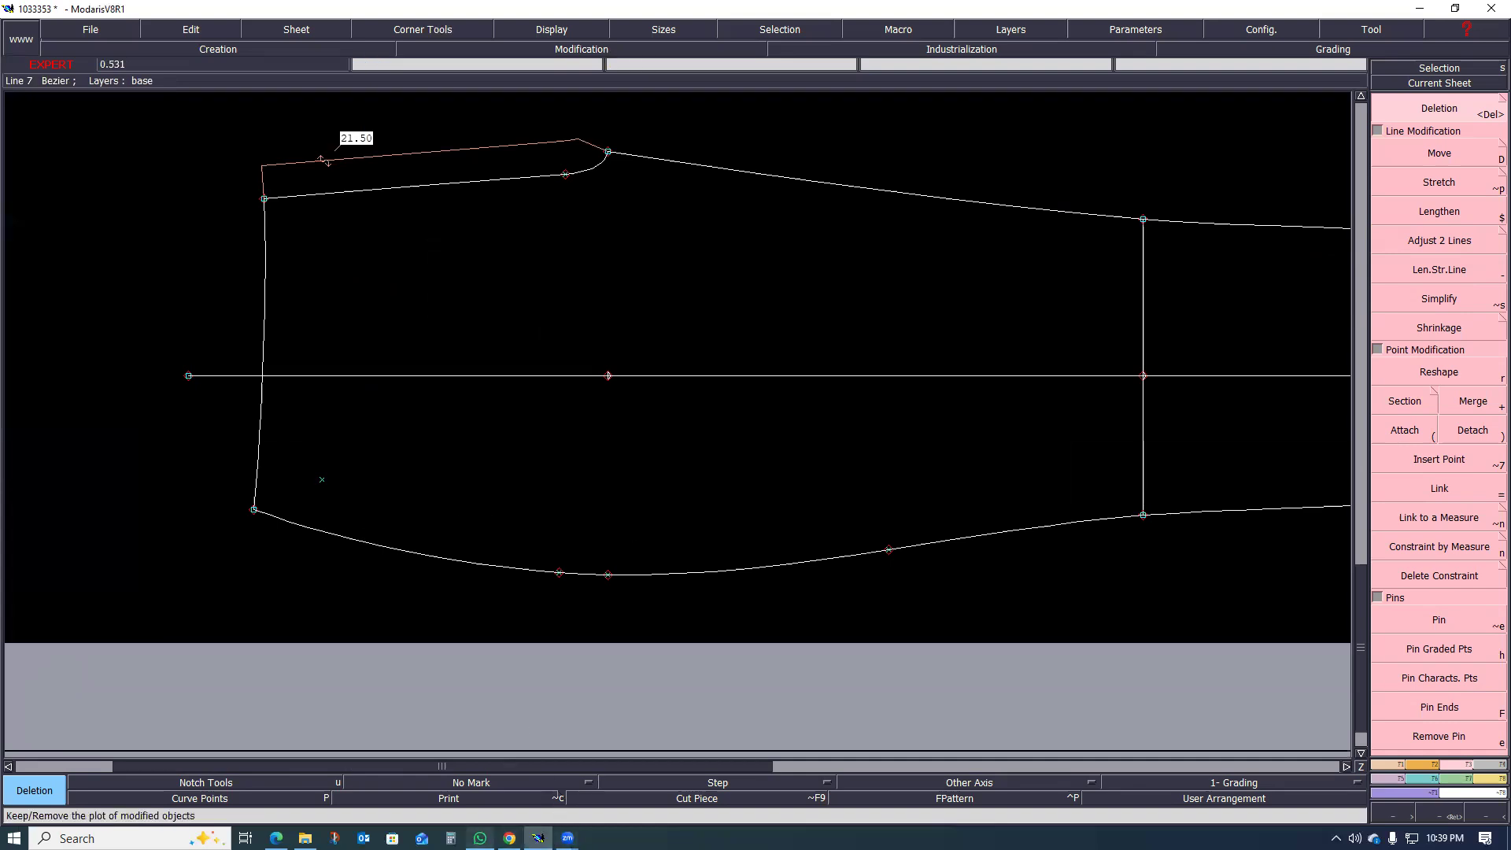
Step: Switch to the size chart PDF and examine the welt pocket placement on the front trouser sketch
mouse_move(479, 838)
mouse_move(305, 839)
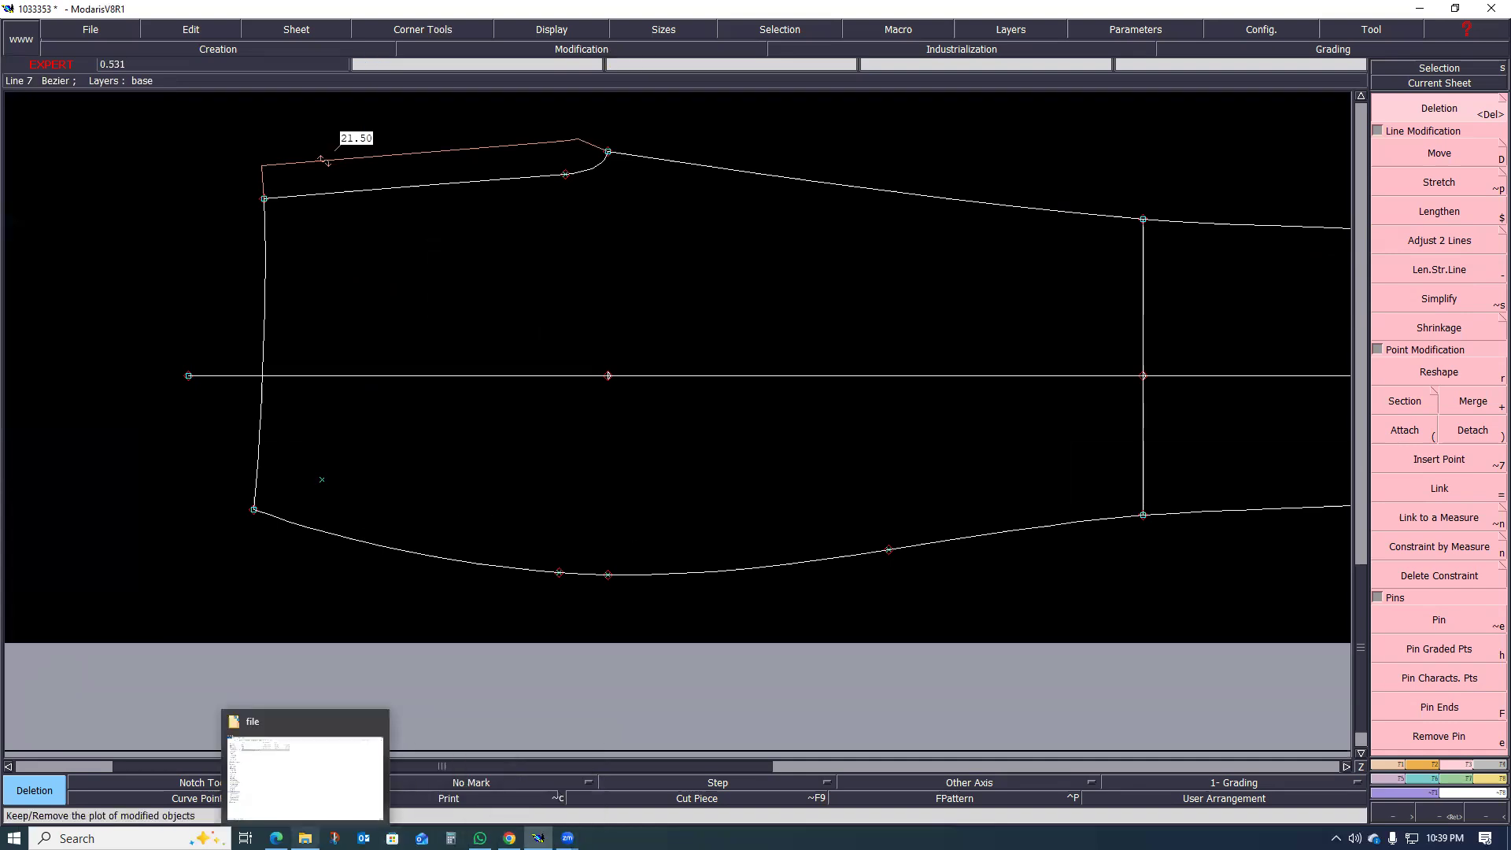
click(275, 838)
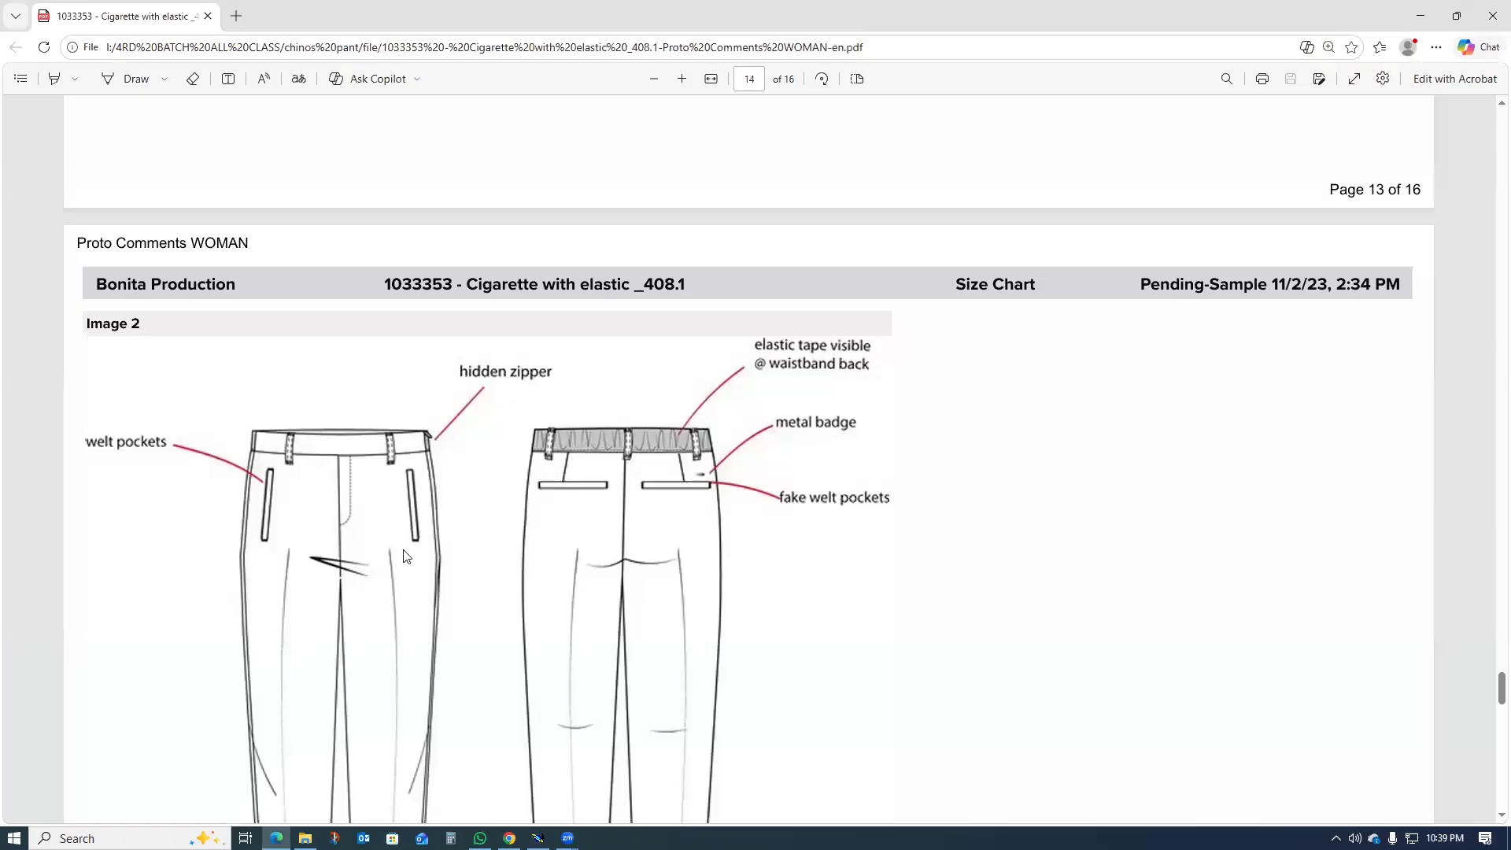
Step: Examine the complete front trouser sketch in the PDF and return to the front leg pattern in Modaris
scroll(407, 497, down, 2)
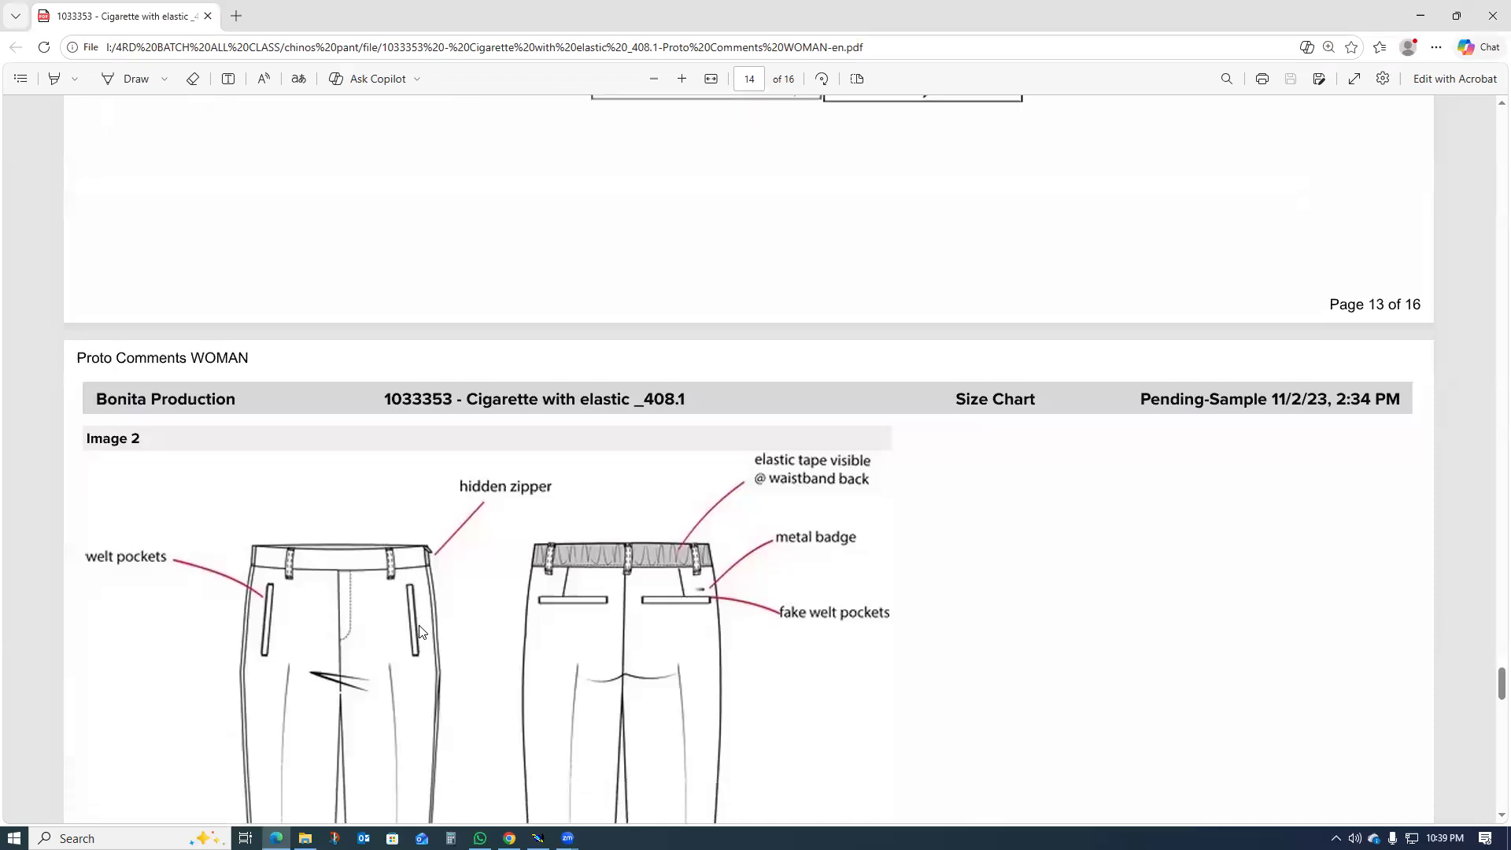
click(1420, 16)
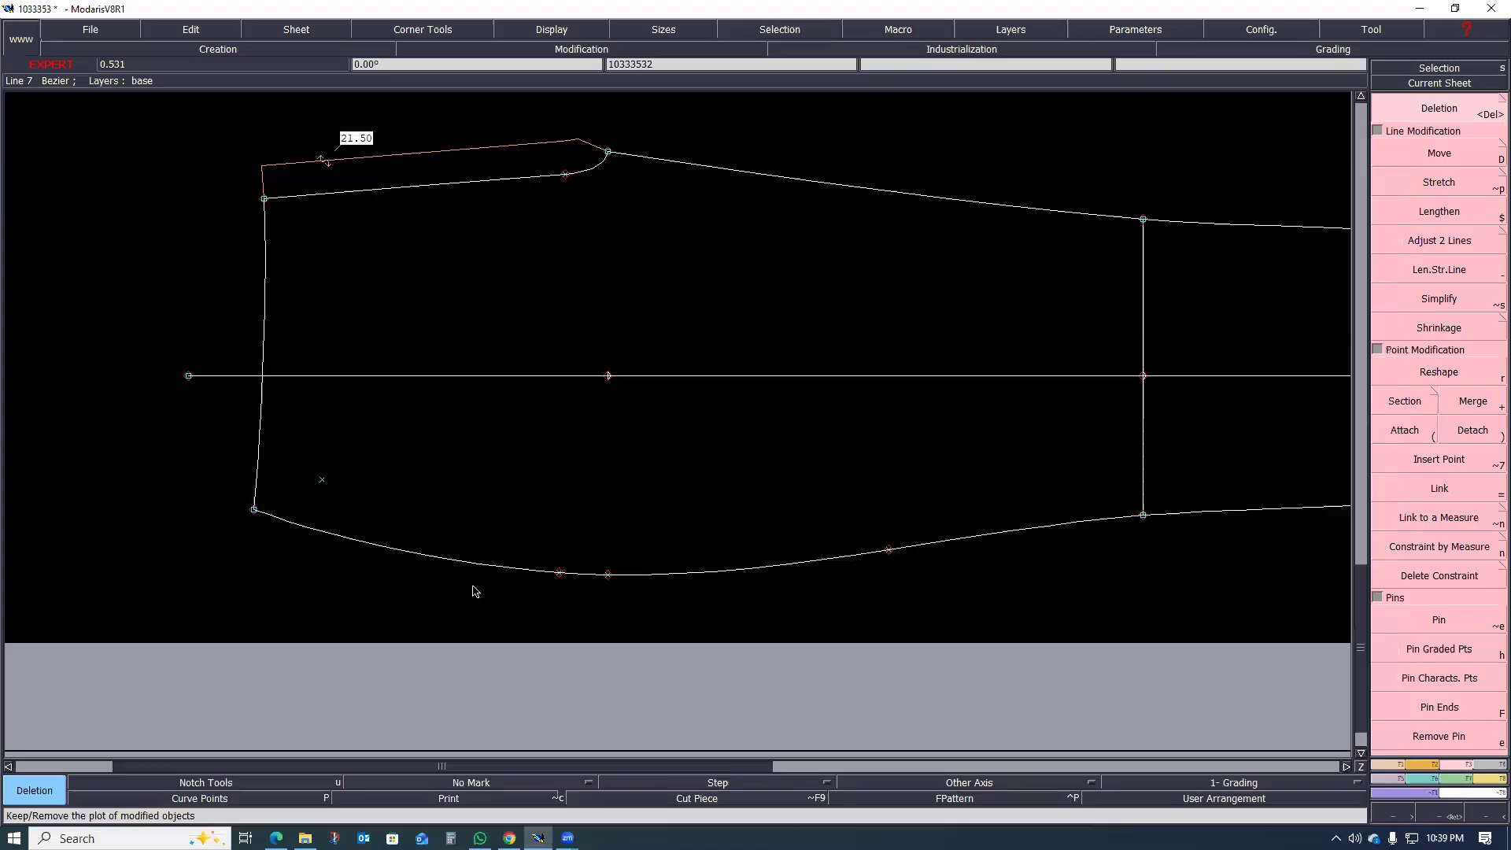
Step: Try to draw a straight line along the front leg from the pocket point, and undo it
key(l)
click(326, 479)
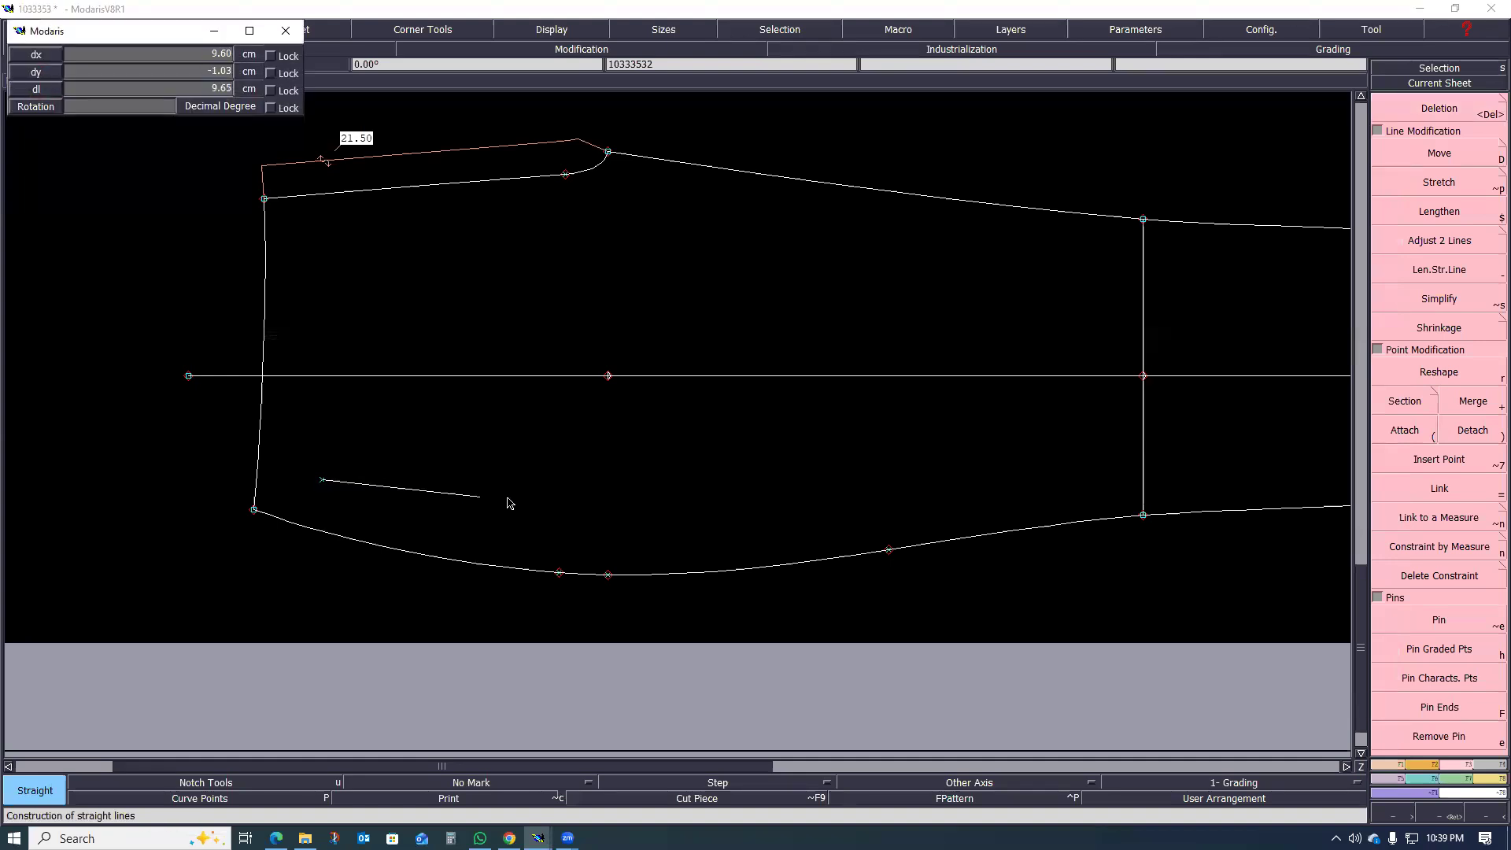
click(591, 507)
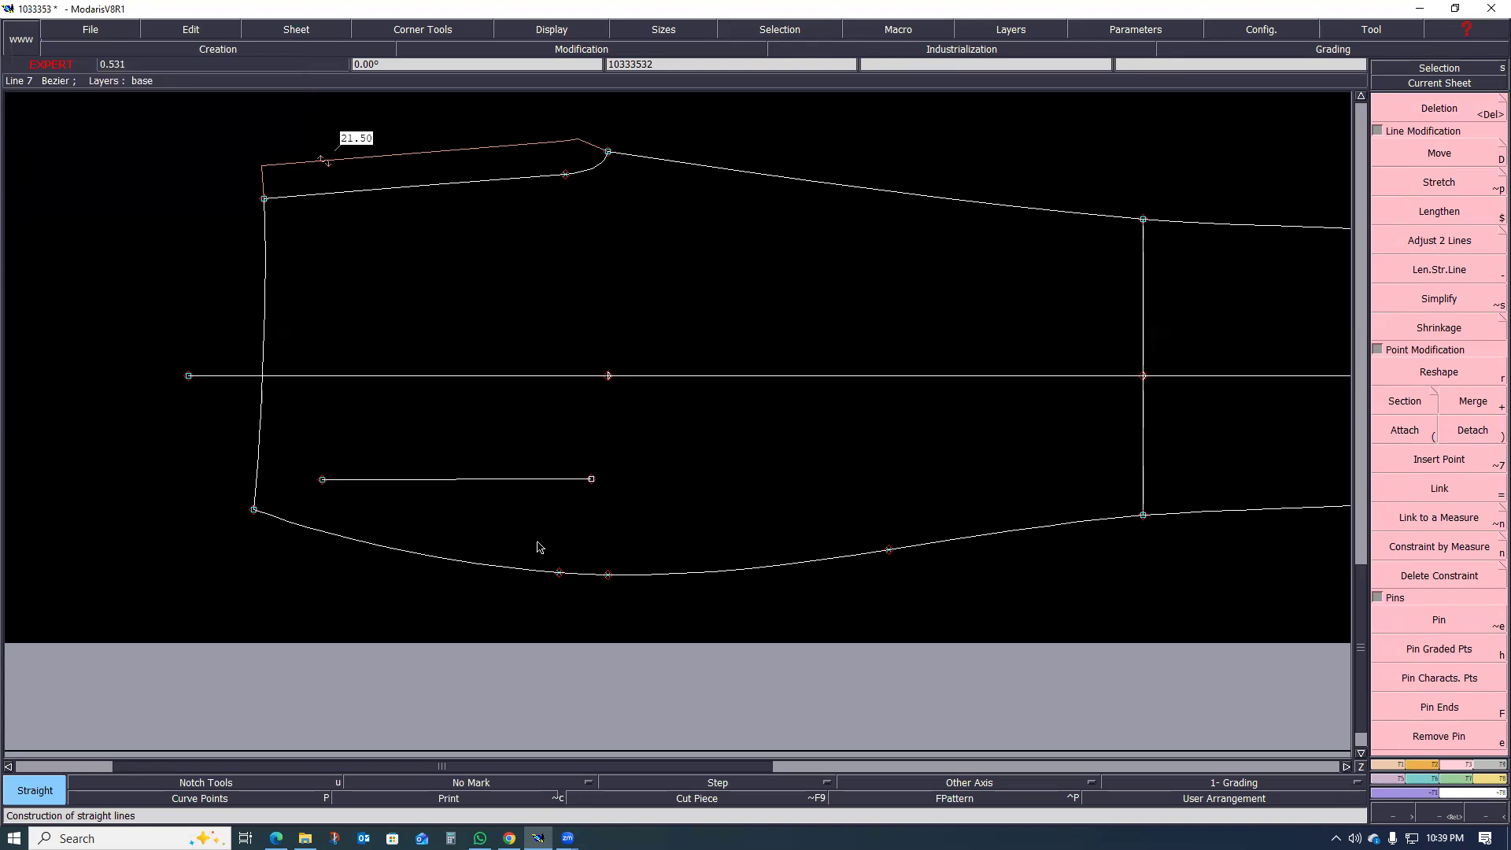
scroll(543, 508, up, 1)
scroll(591, 527, up, 1)
scroll(560, 527, down, 2)
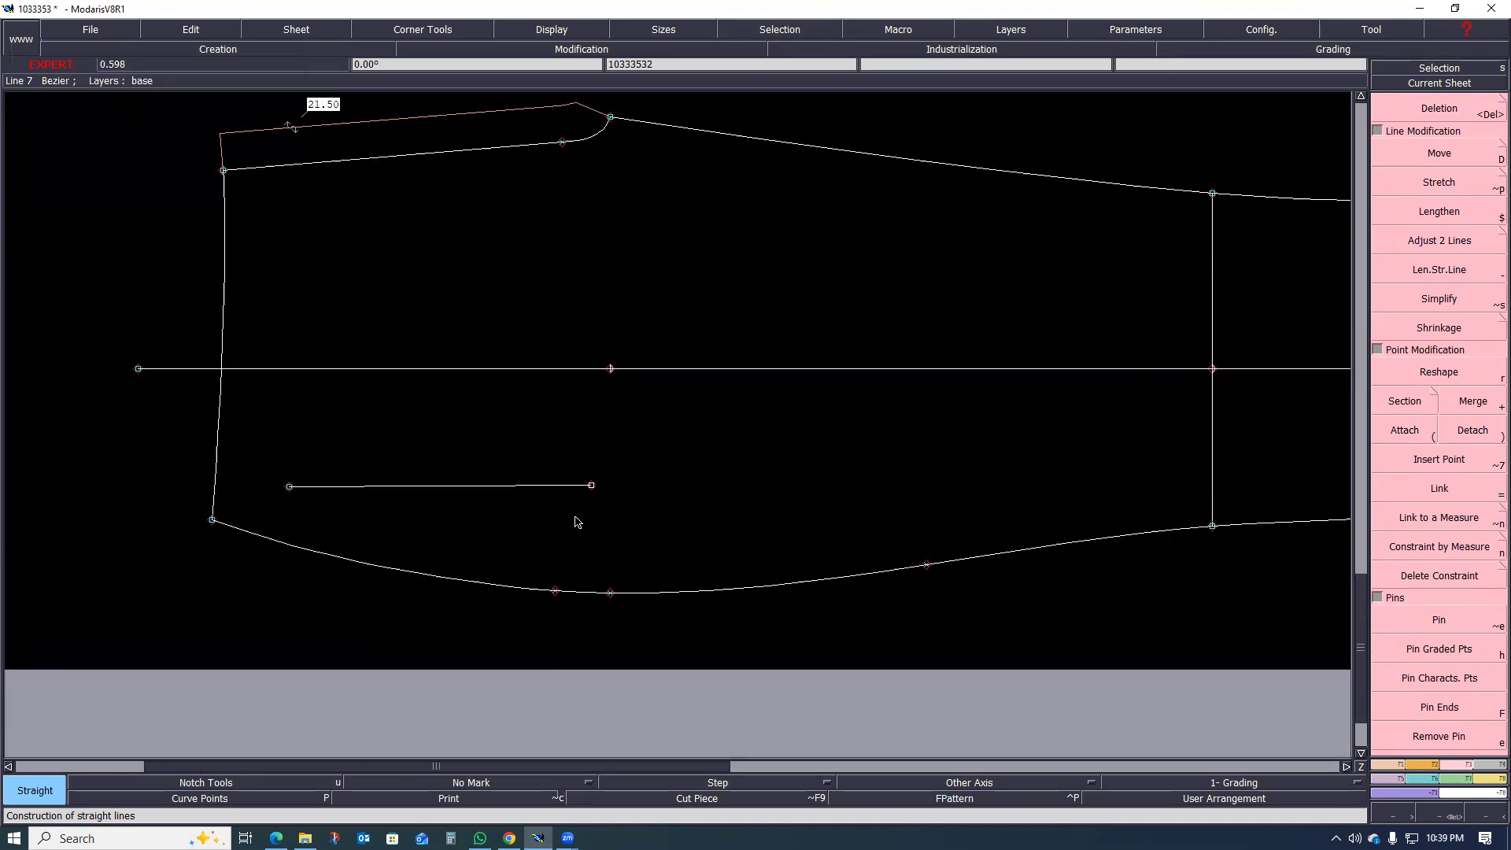
key(ctrl+z)
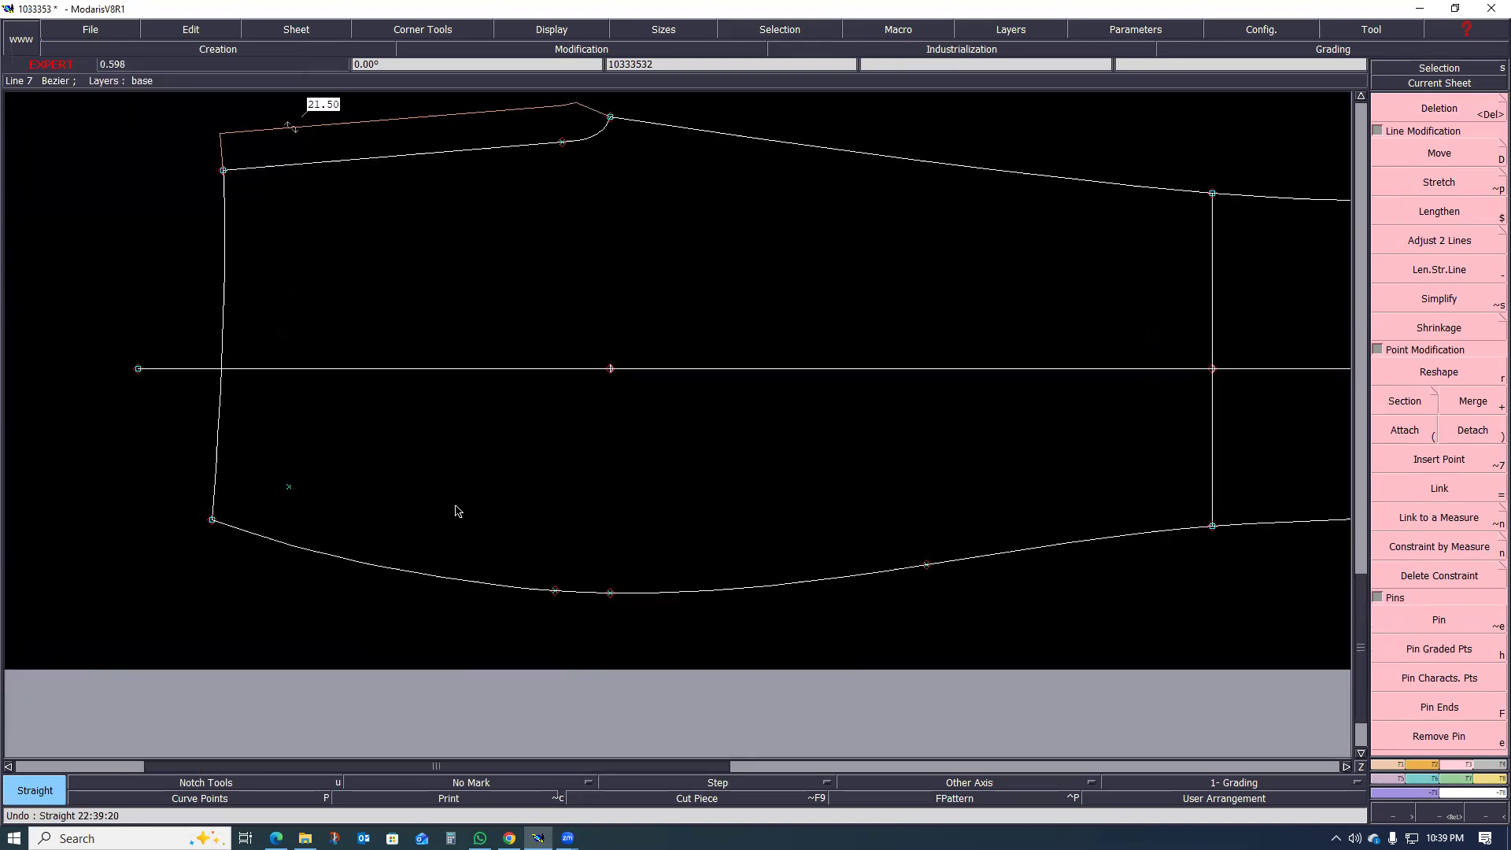
Step: Draw a 14 cm by 2 cm welt pocket rectangle starting from the marked pocket point on the front leg
scroll(323, 523, up, 1)
scroll(307, 467, down, 2)
scroll(300, 475, up, 1)
scroll(281, 473, up, 1)
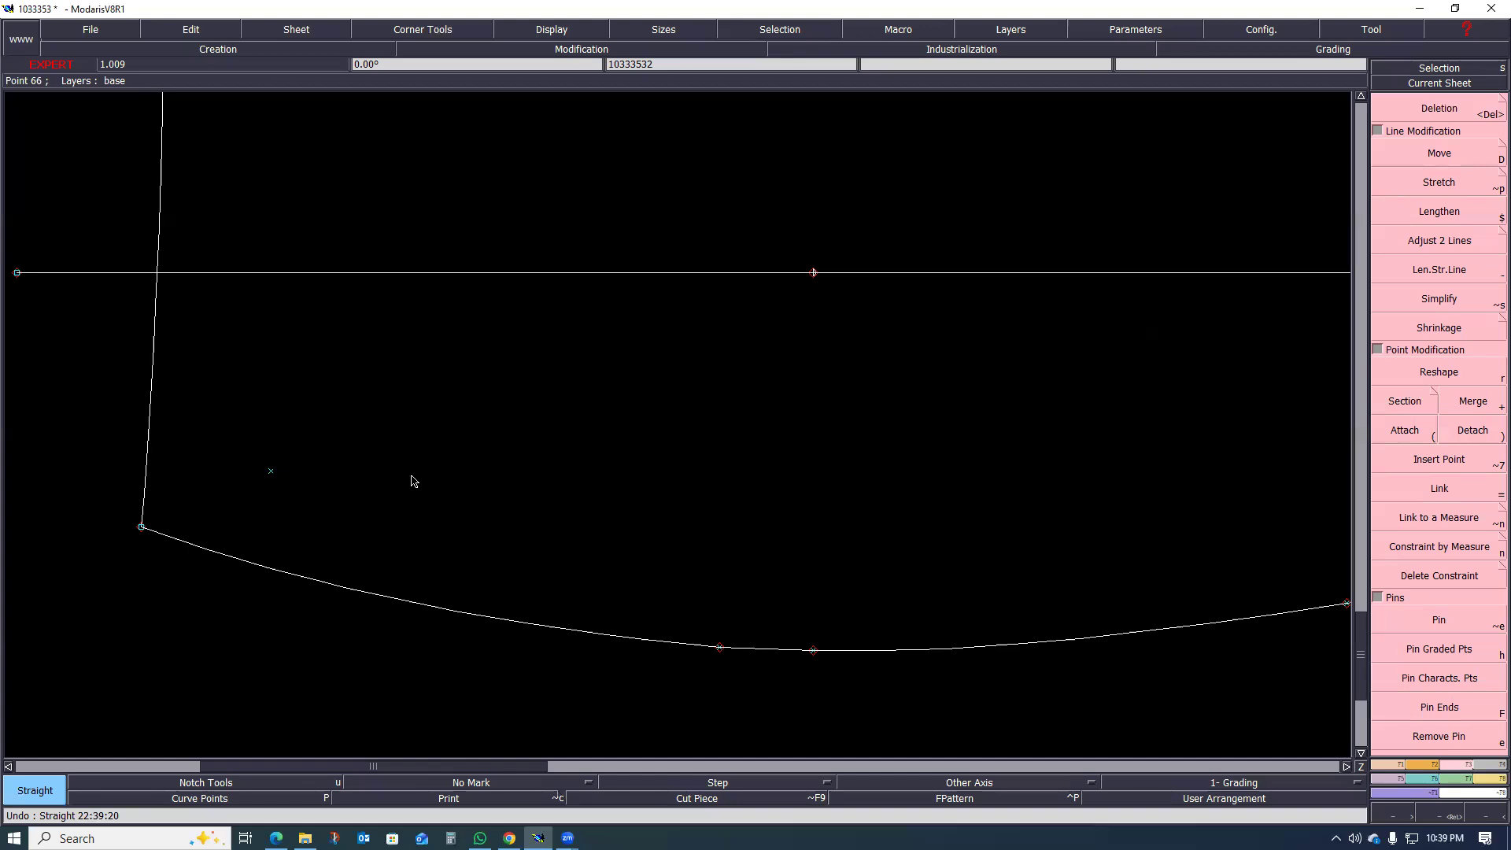
click(1401, 765)
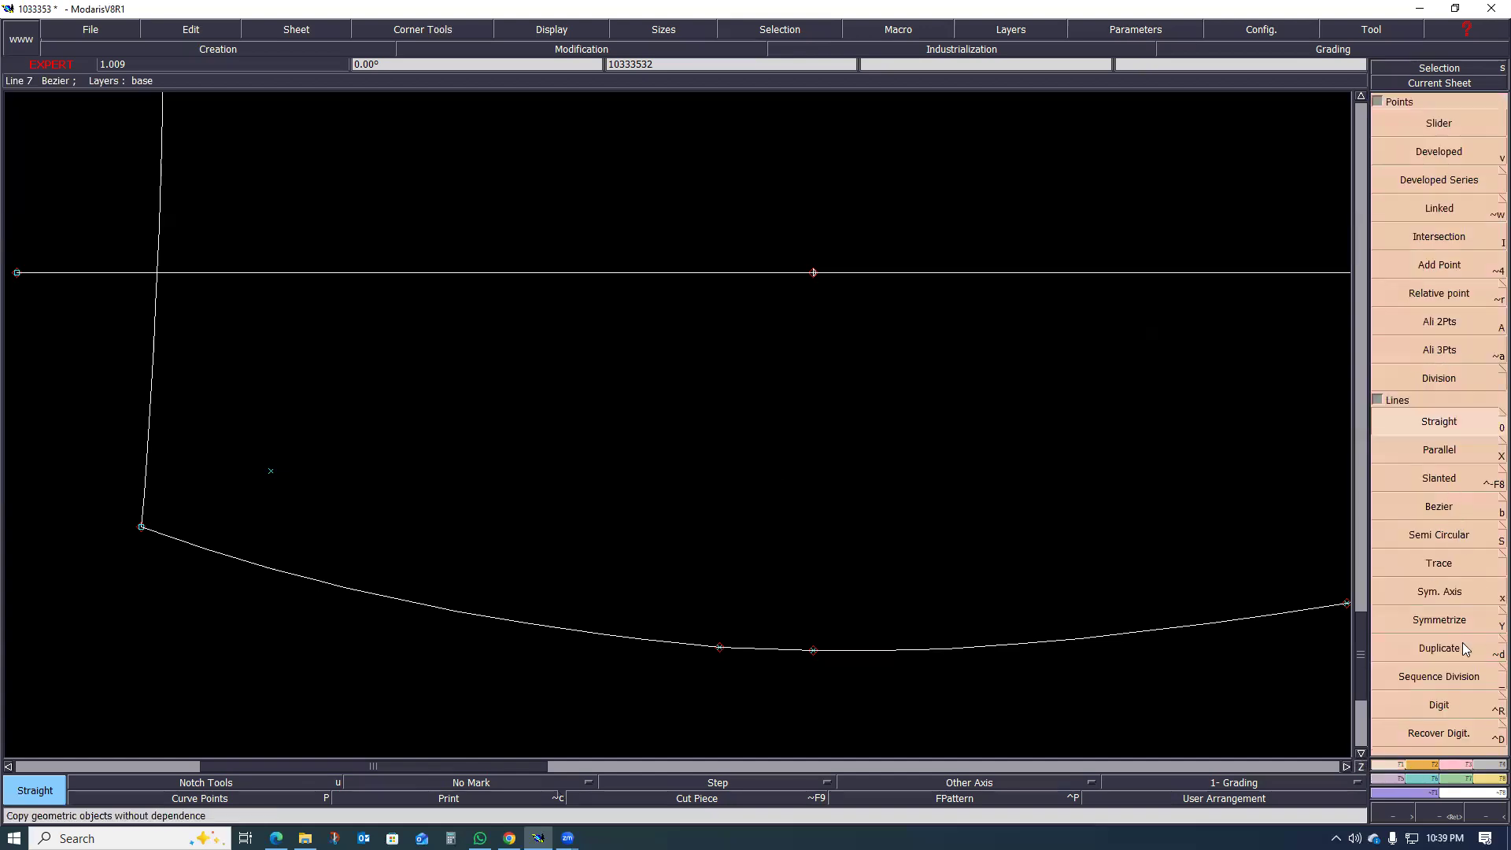
click(1425, 765)
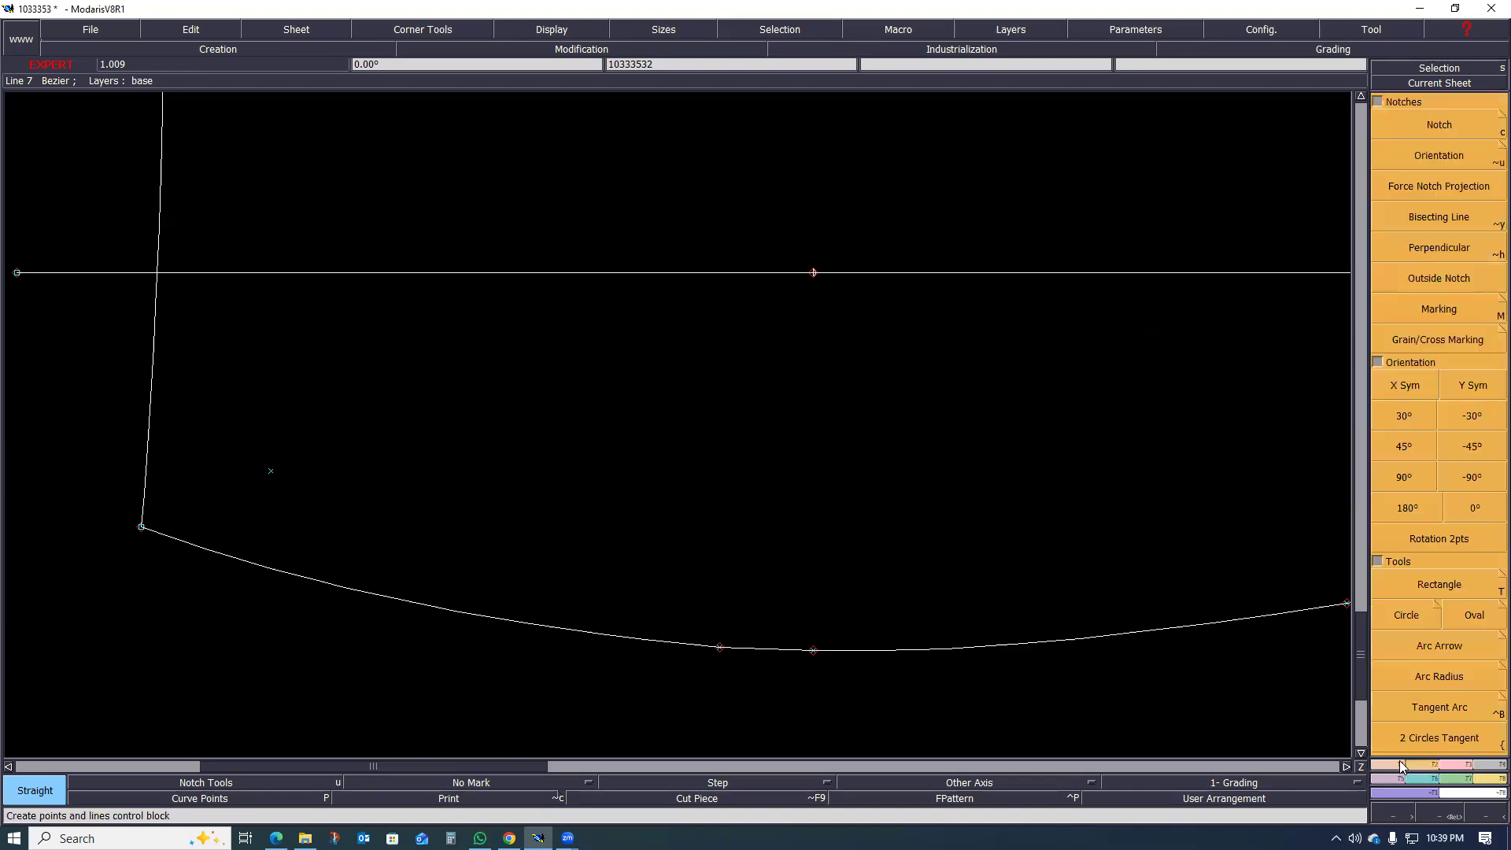
click(1449, 584)
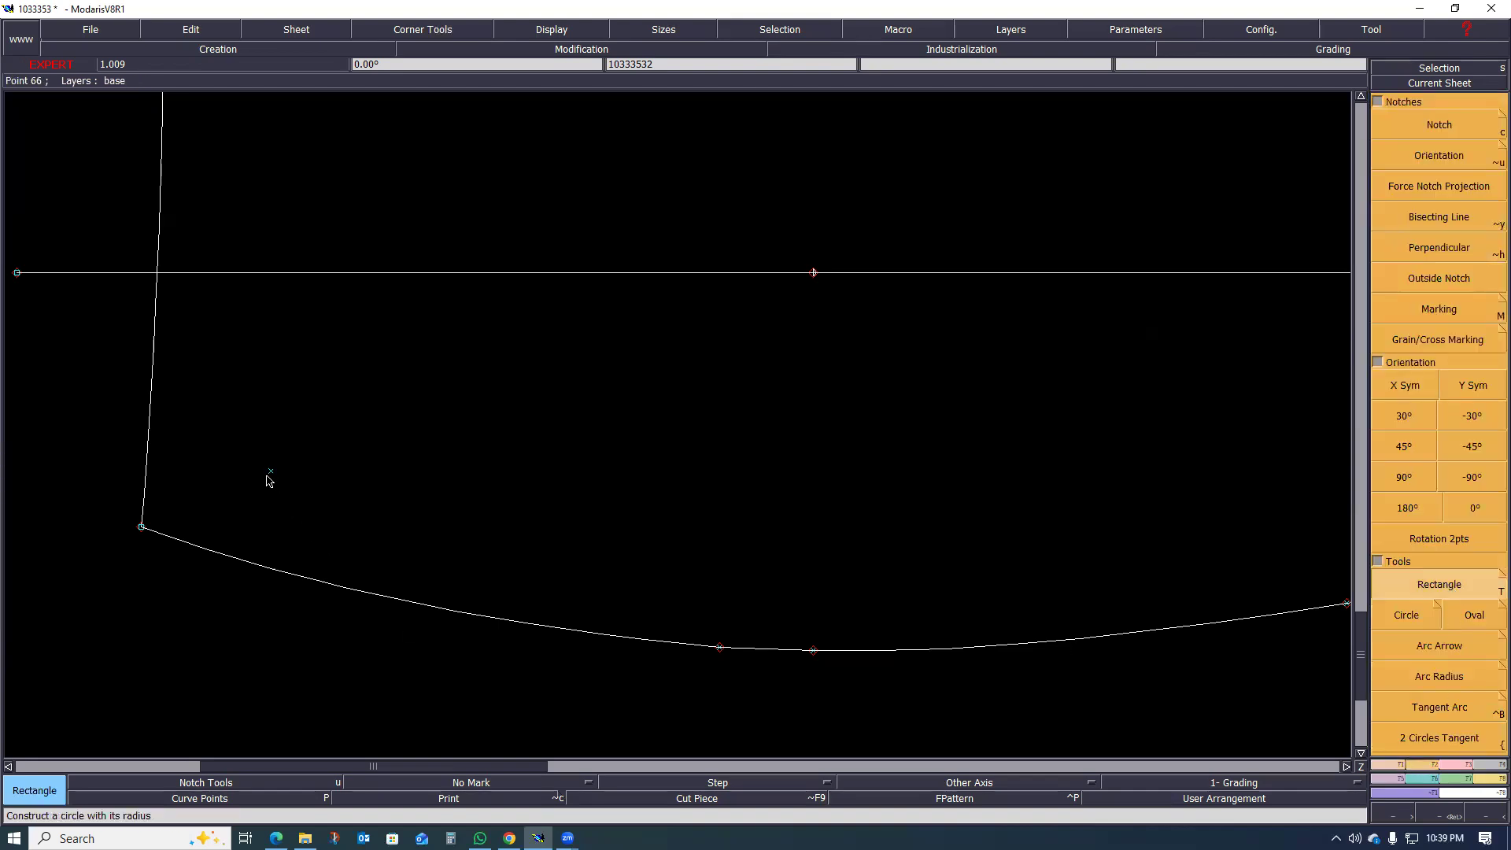
click(271, 472)
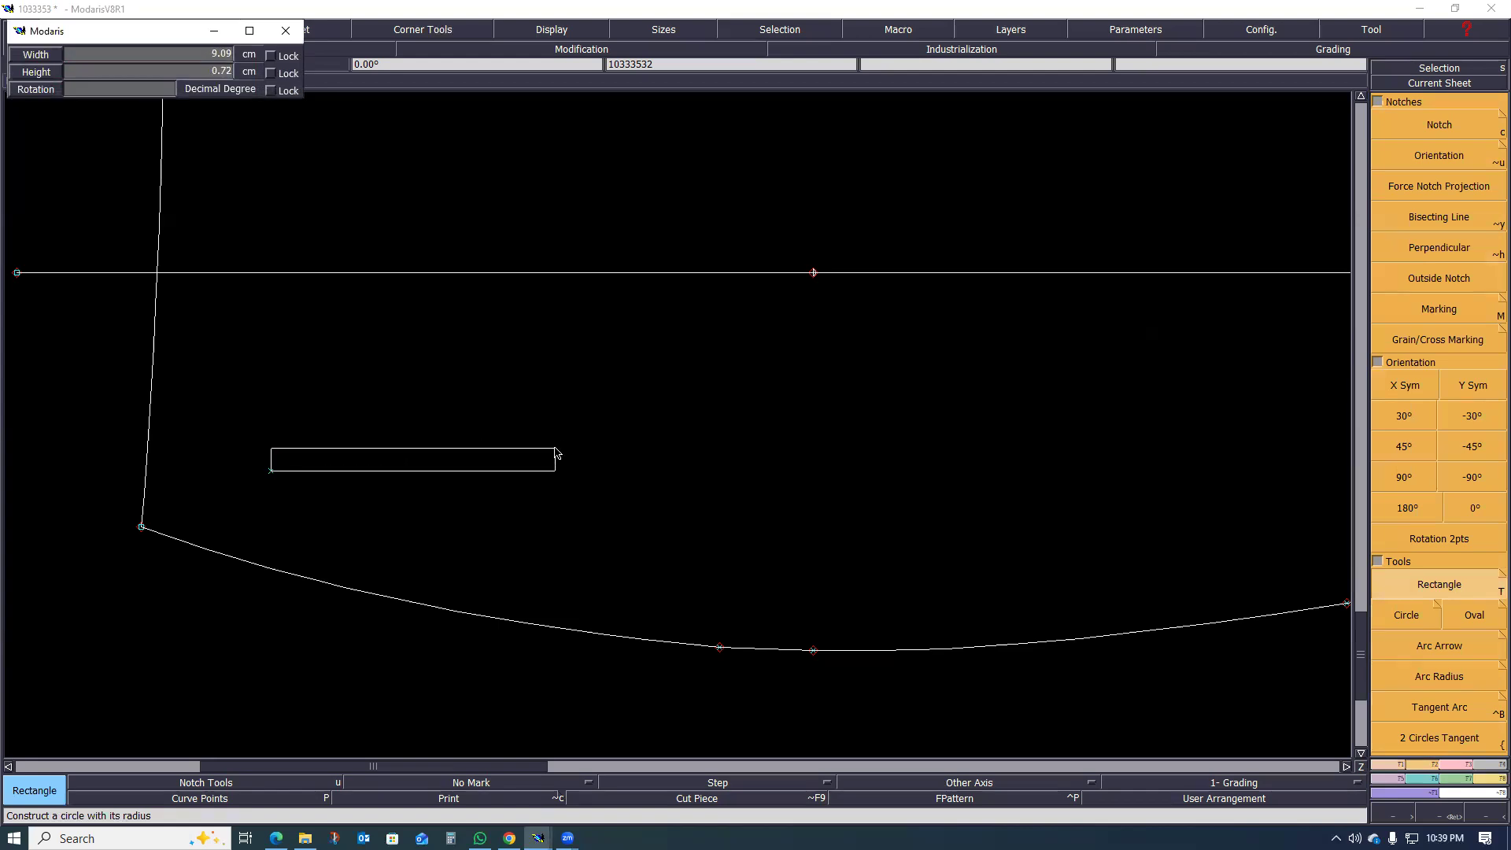
key(Return)
text(2)
key(Return)
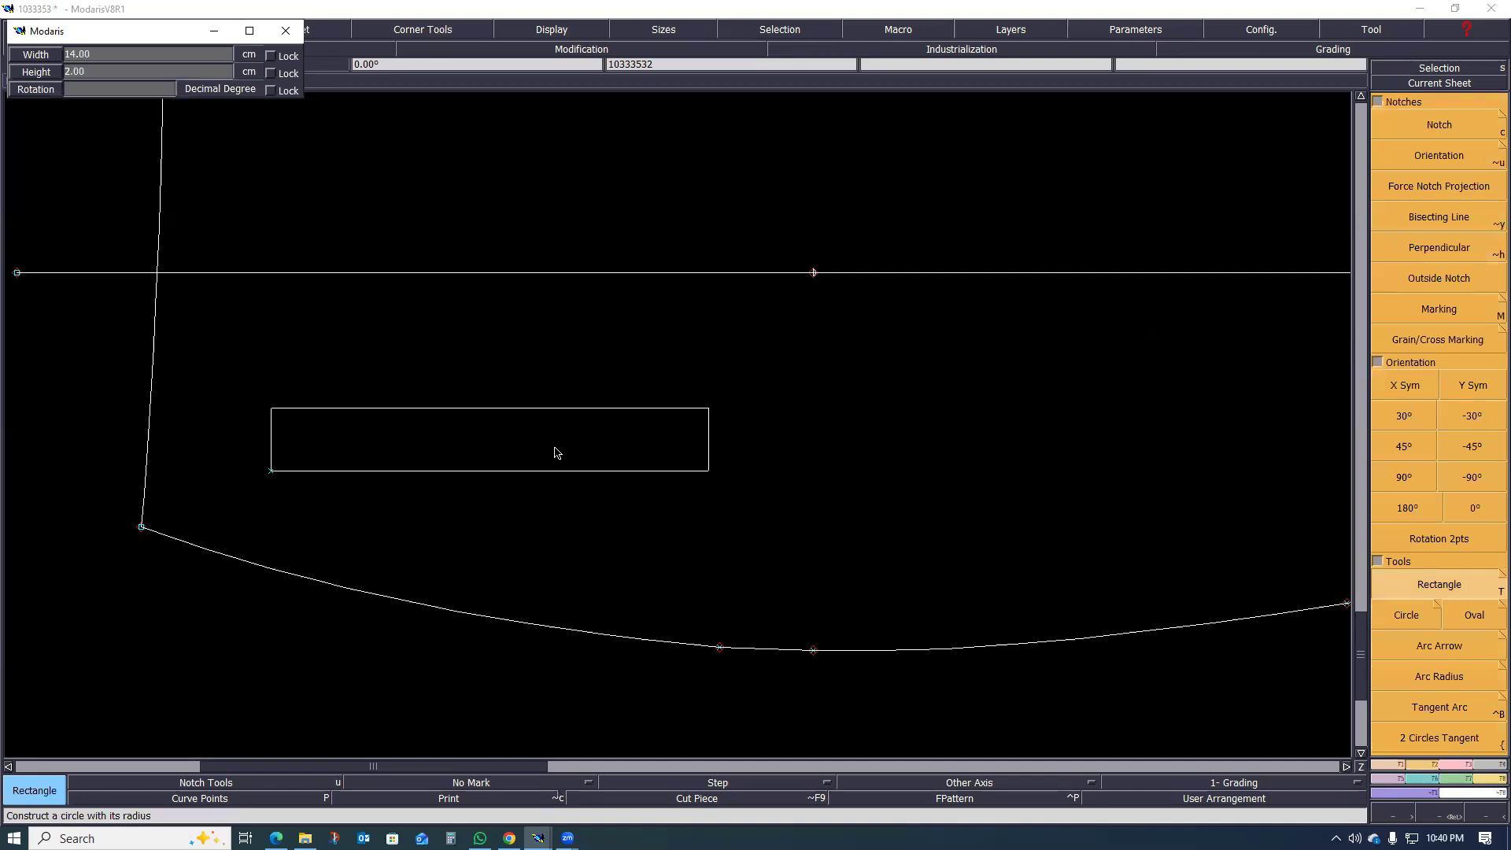
Step: Rotate the whole pocket rectangle about 8° with Stretch, pivoting at the marked pocket point and tilting its far end toward the side seam
scroll(465, 535, down, 2)
scroll(469, 520, up, 2)
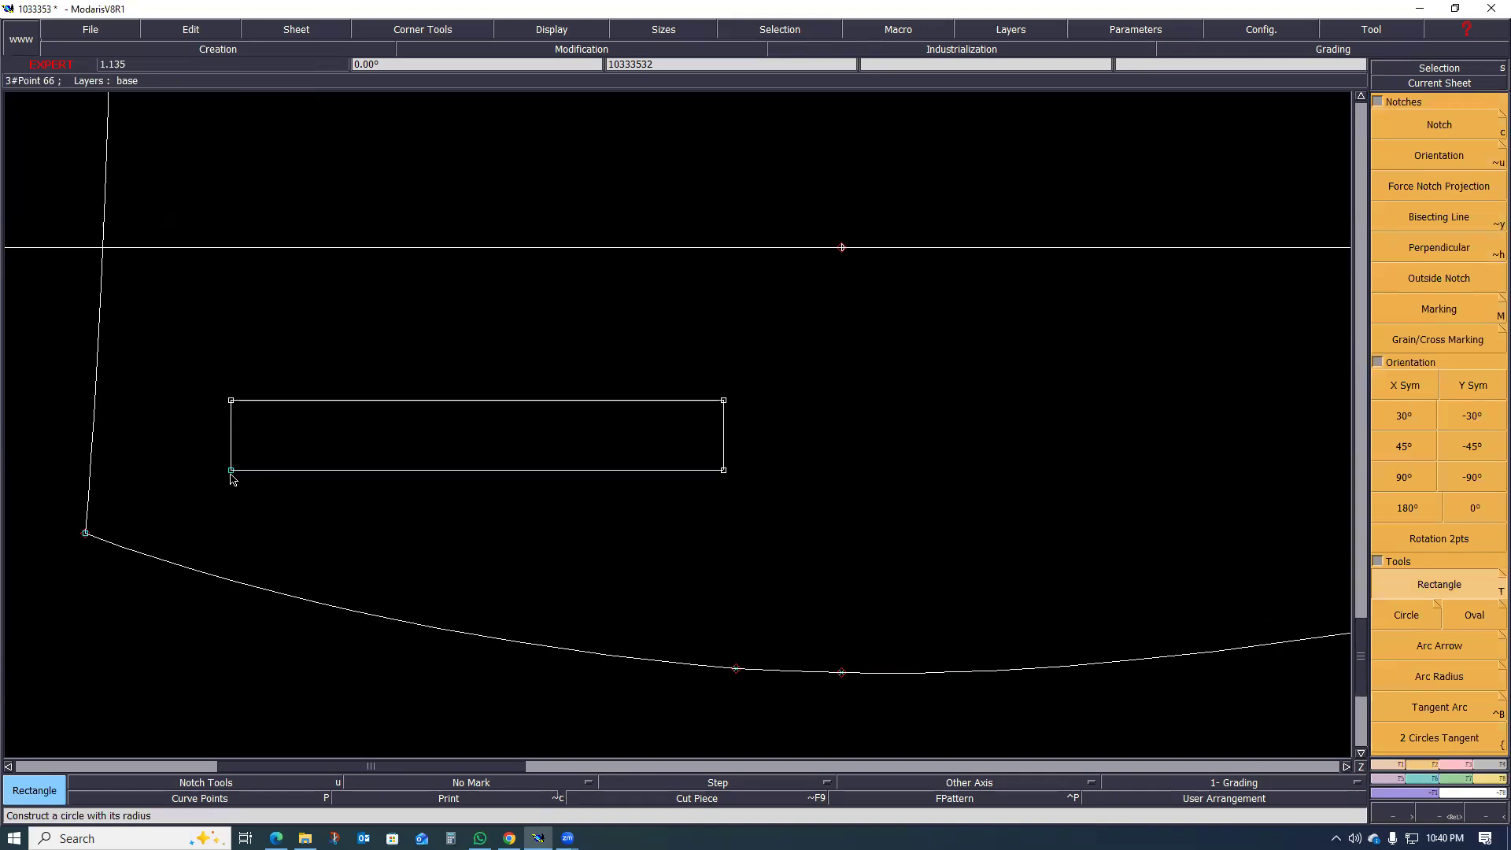
scroll(233, 478, up, 1)
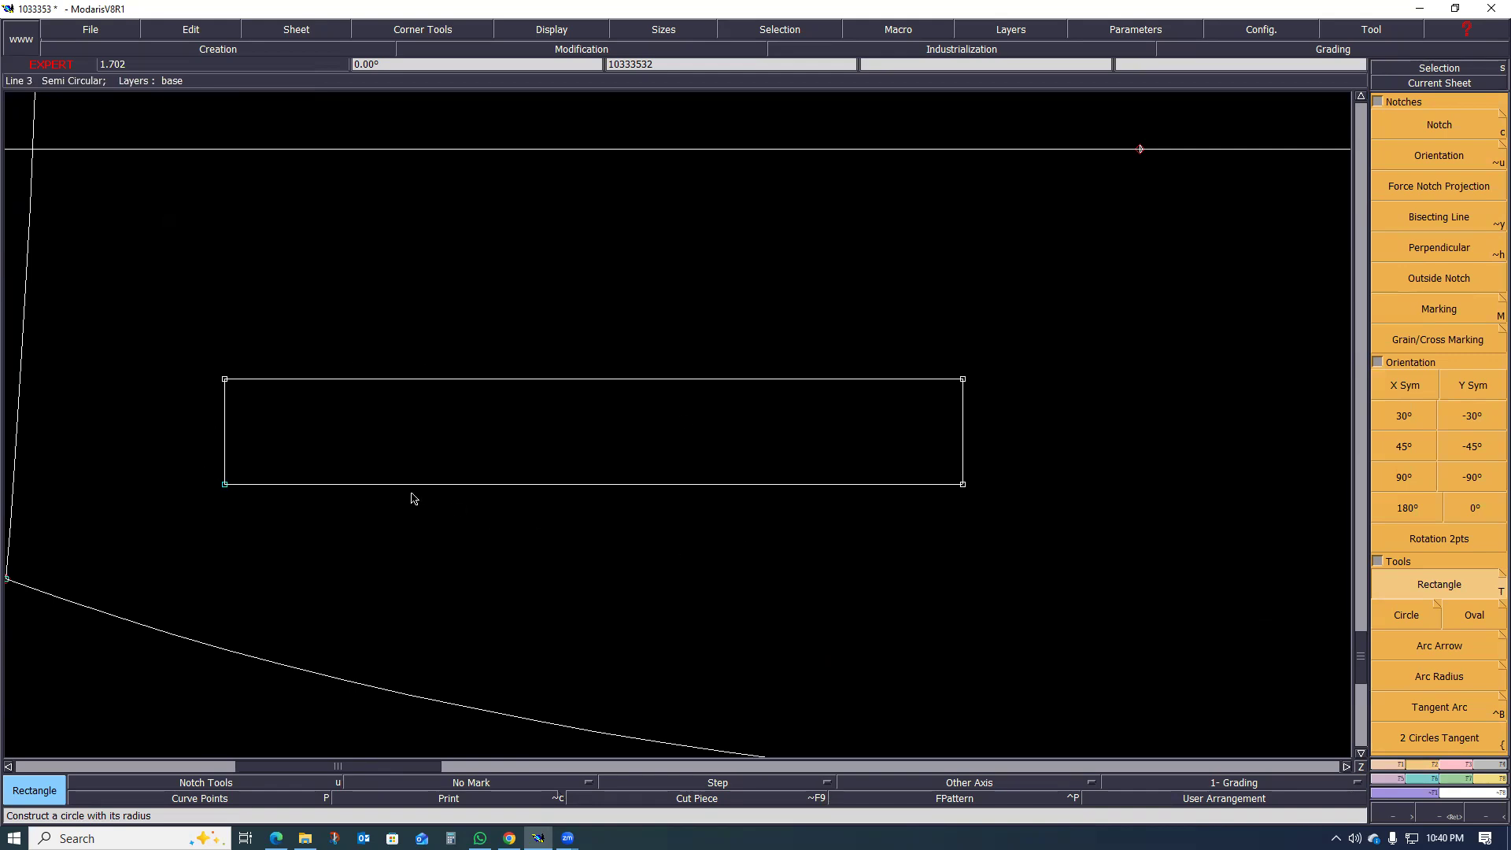
scroll(413, 498, down, 2)
scroll(425, 465, up, 1)
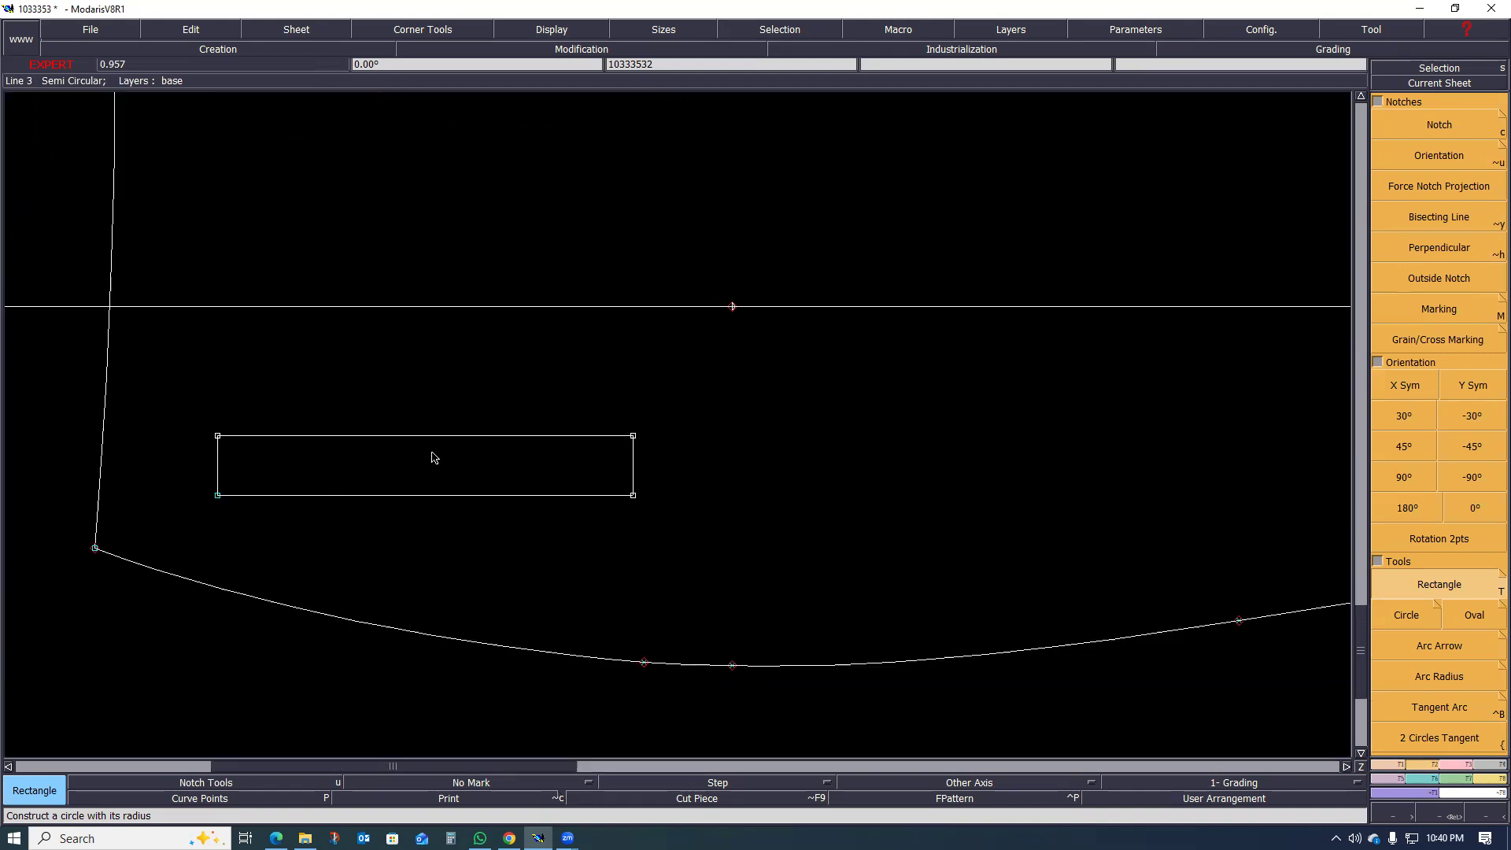
scroll(438, 465, up, 1)
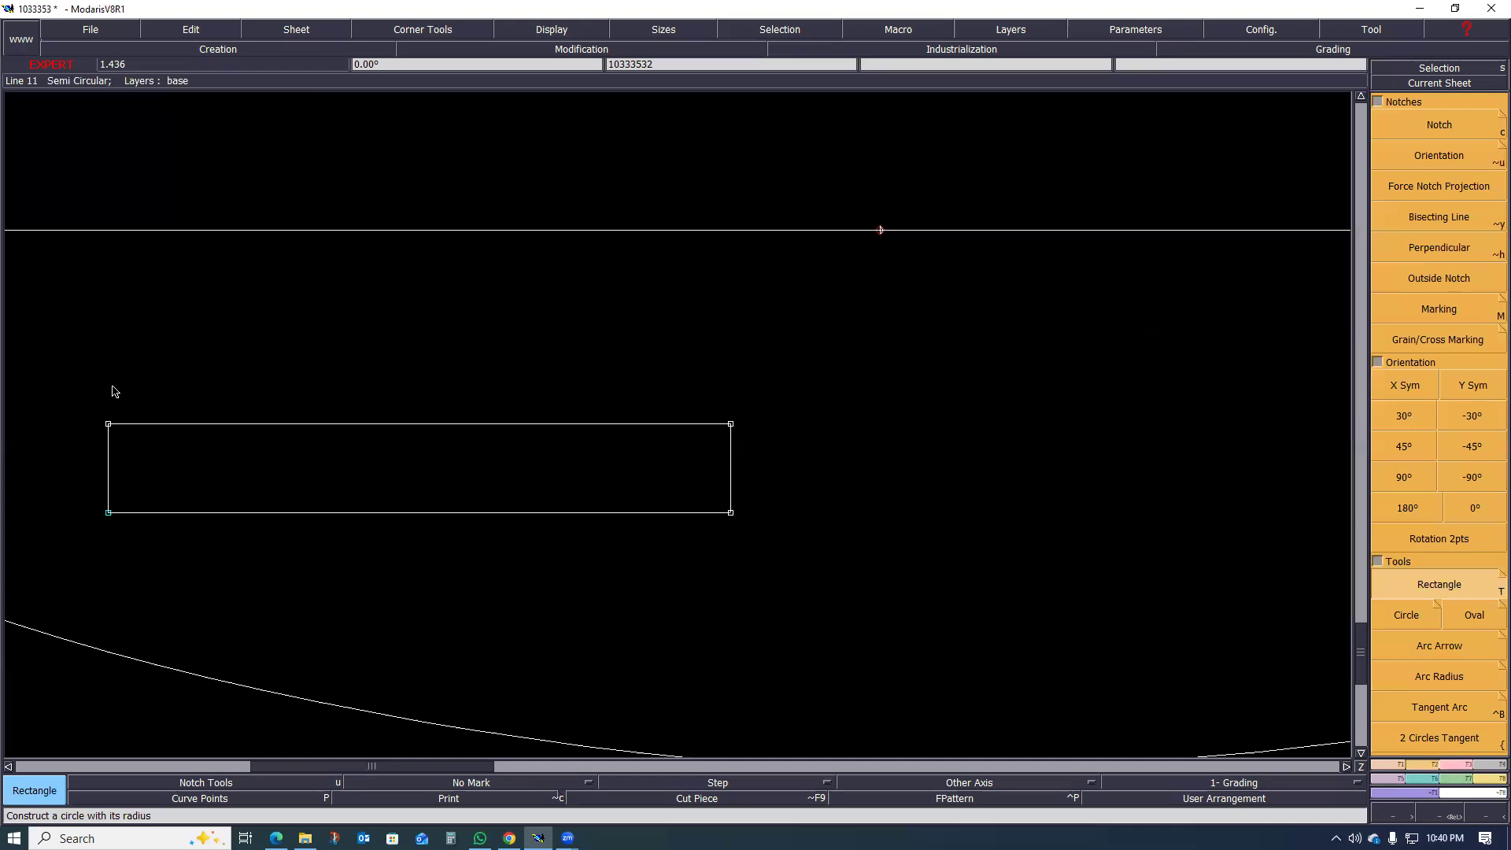
drag(97, 390, 728, 545)
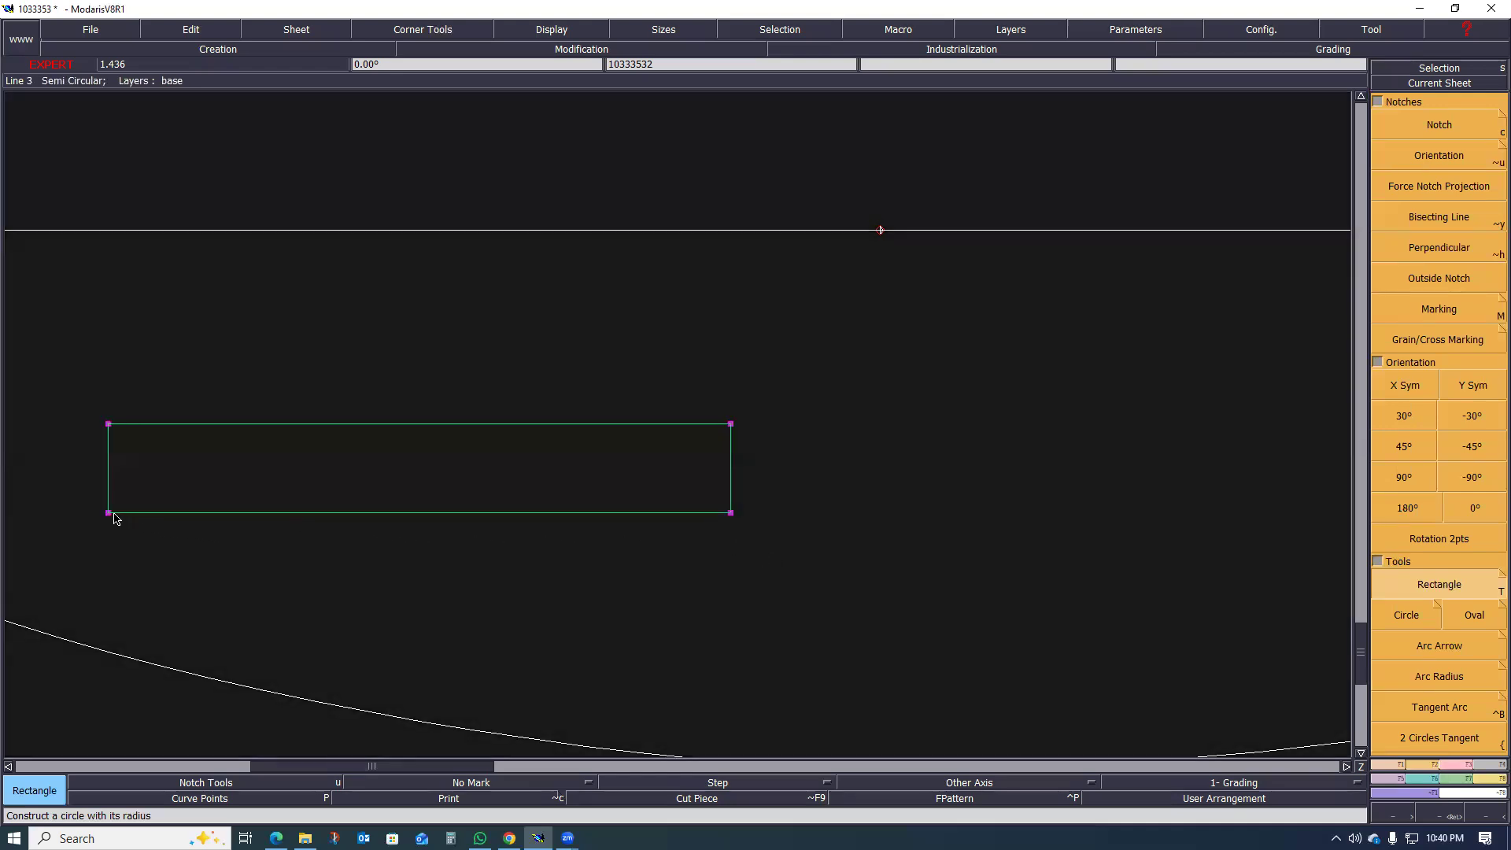
click(1464, 766)
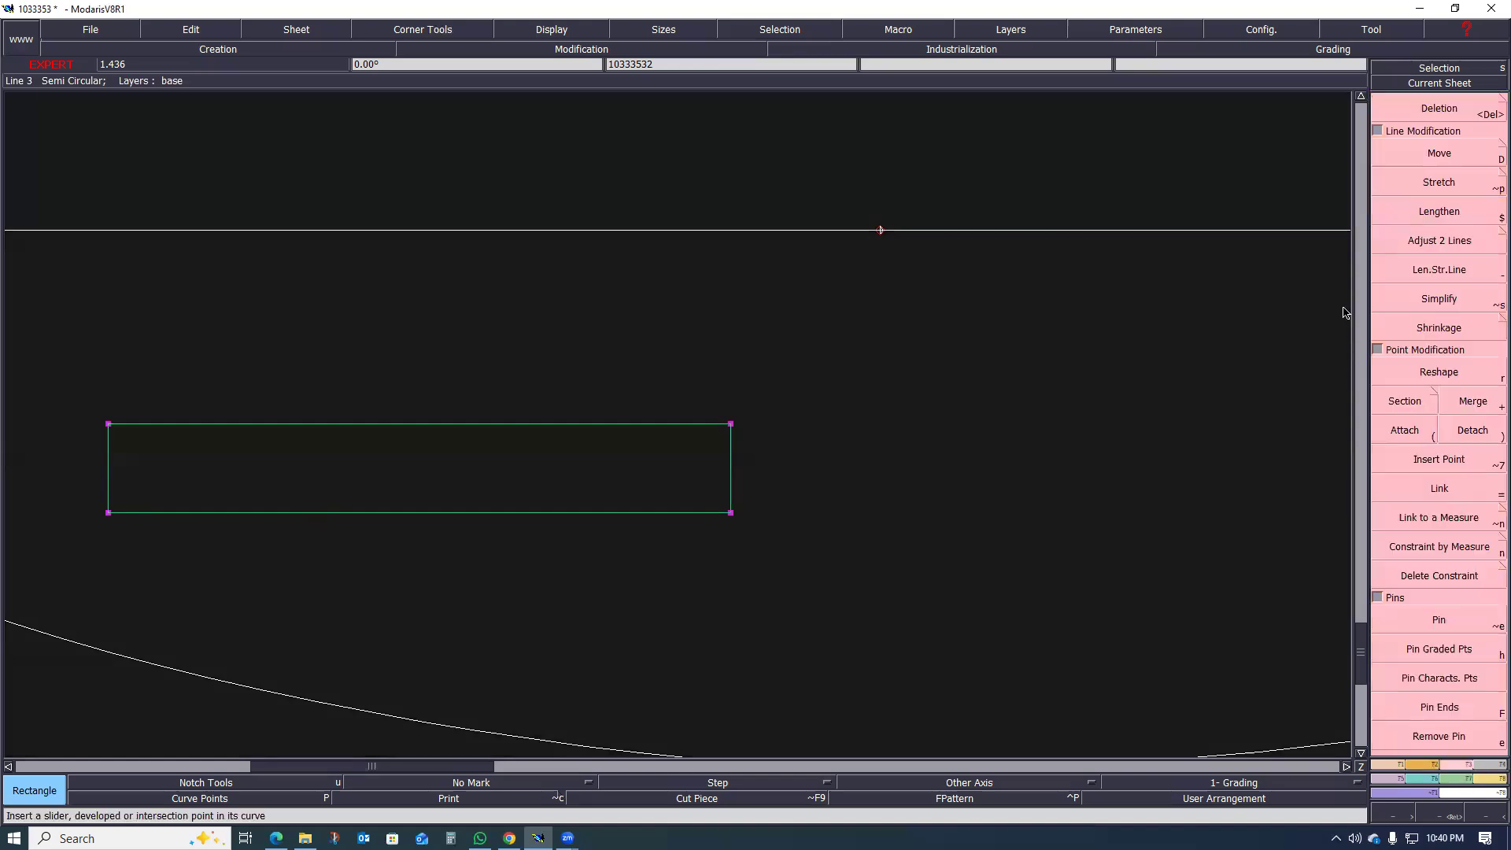
click(1440, 182)
click(108, 513)
click(731, 425)
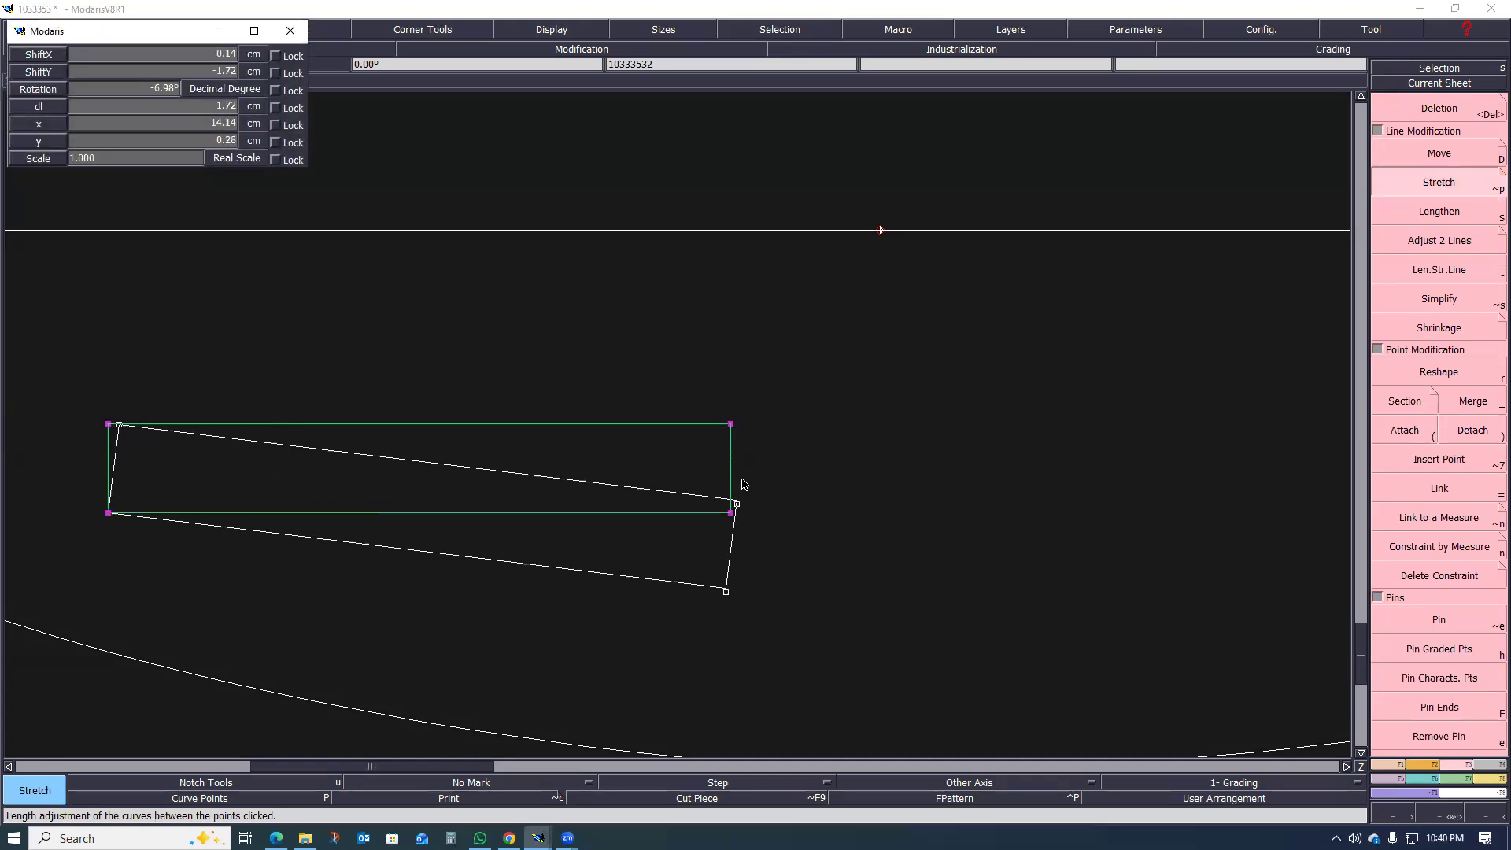
scroll(738, 449, down, 2)
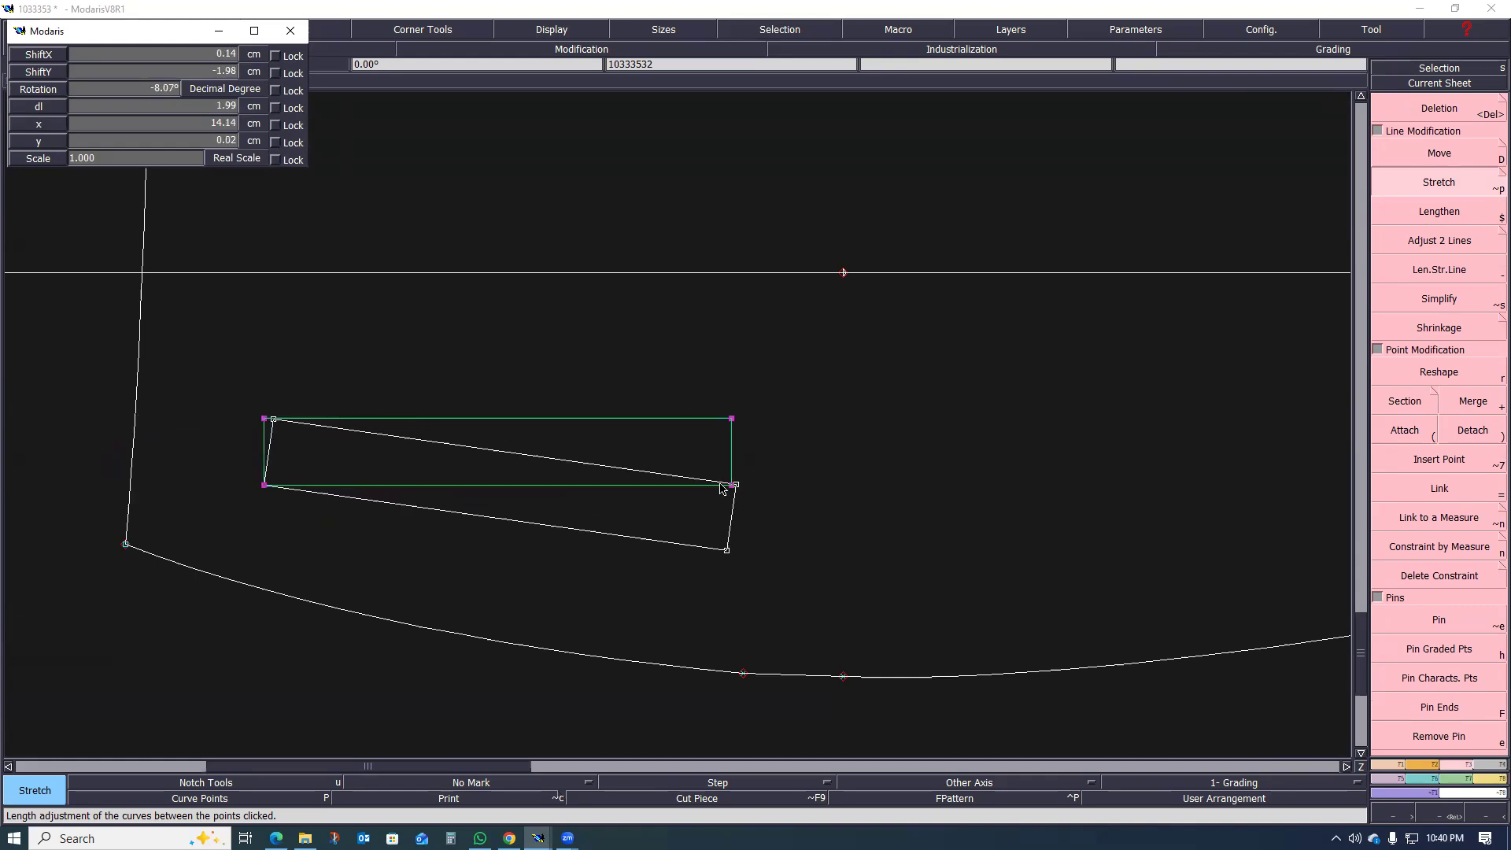
click(719, 485)
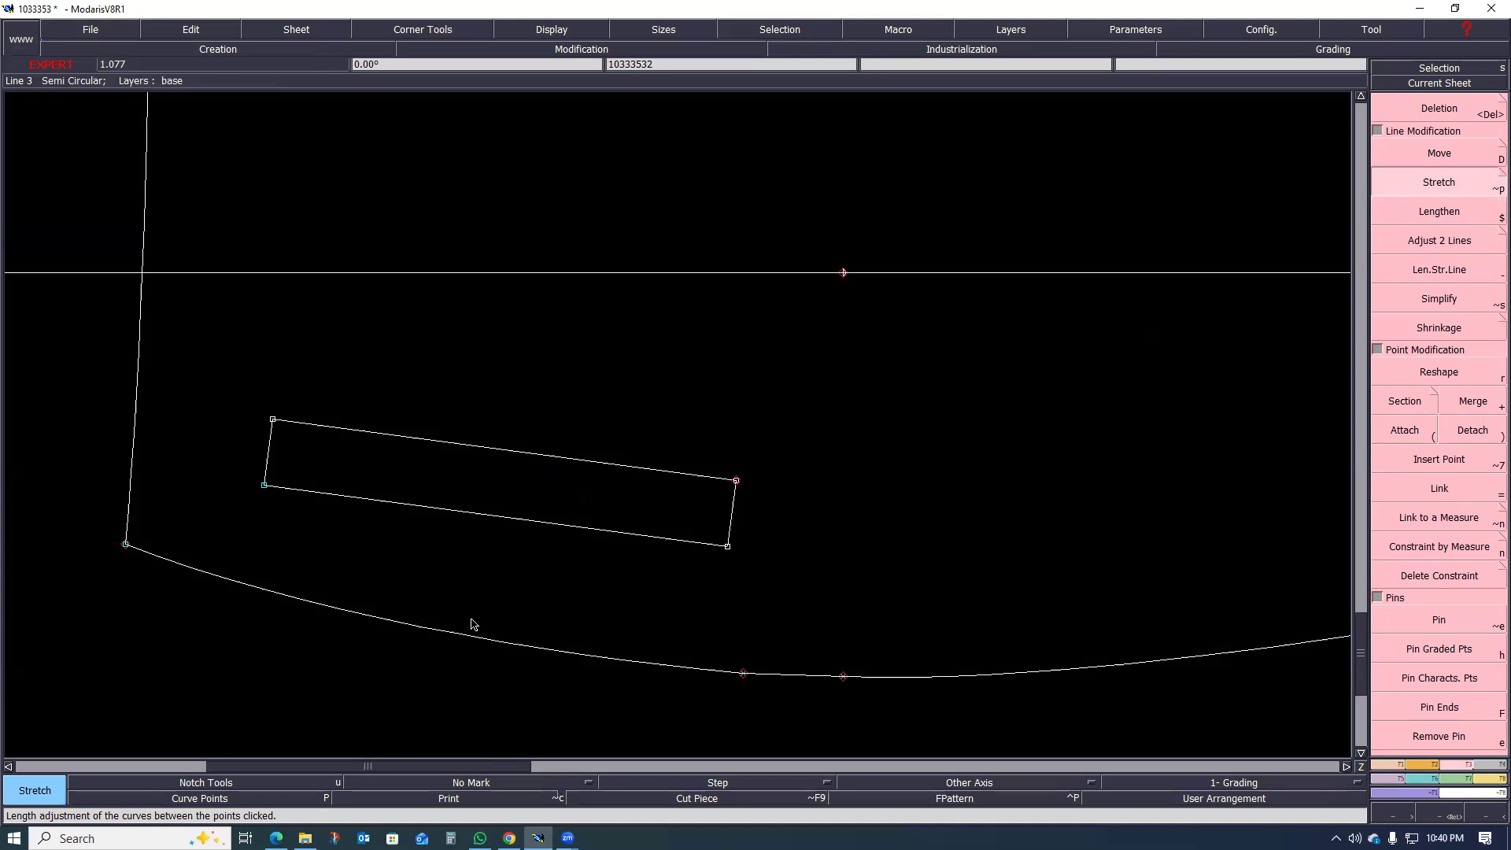
Step: Examine the slanted welt pocket's placement against the waist, side seam and grain line of the front leg
scroll(472, 622, down, 3)
scroll(431, 592, up, 1)
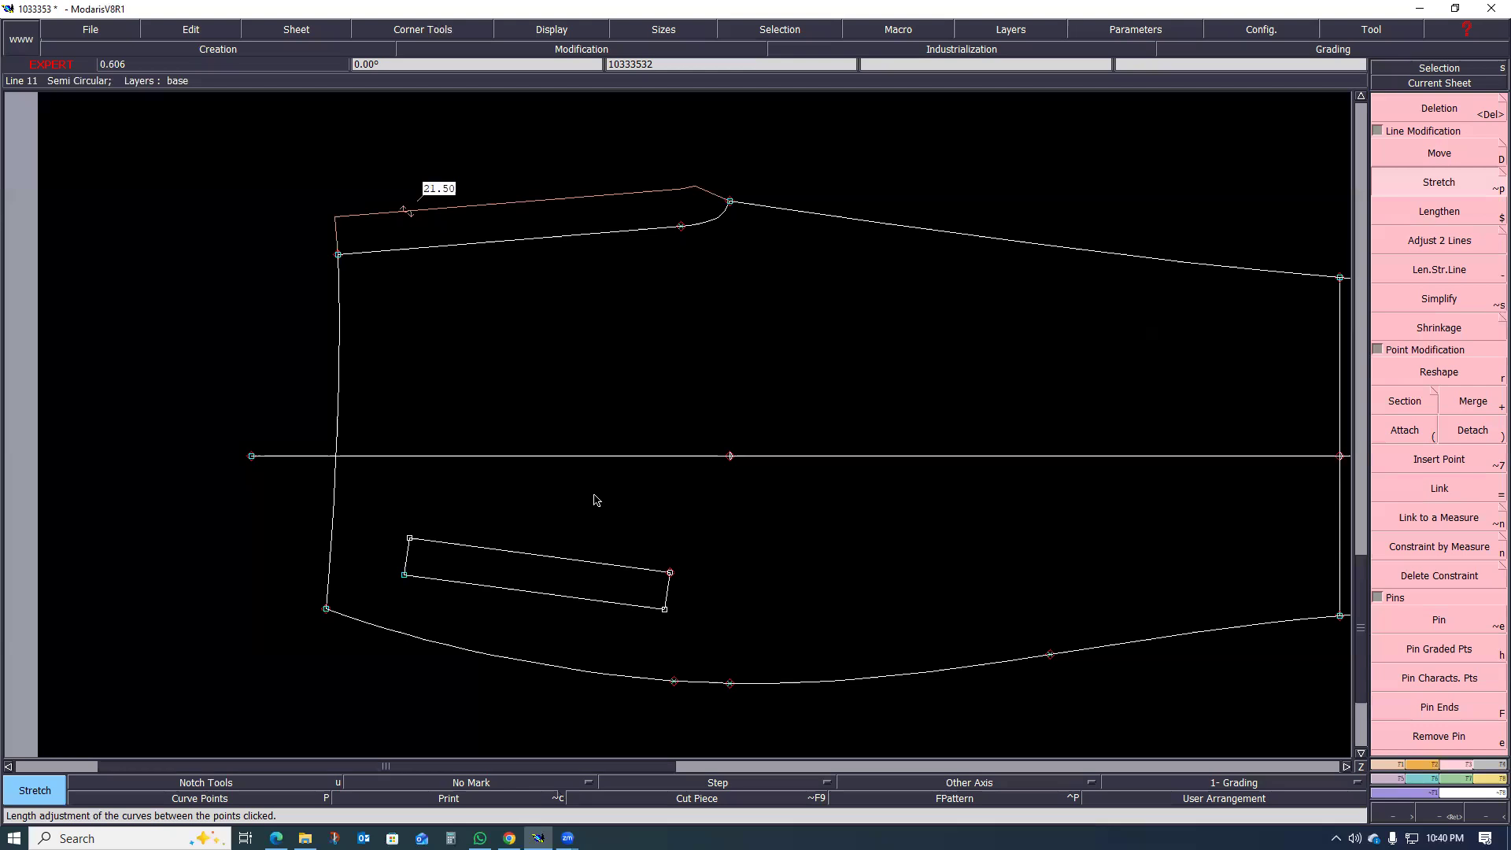
scroll(661, 600, down, 1)
scroll(663, 590, up, 2)
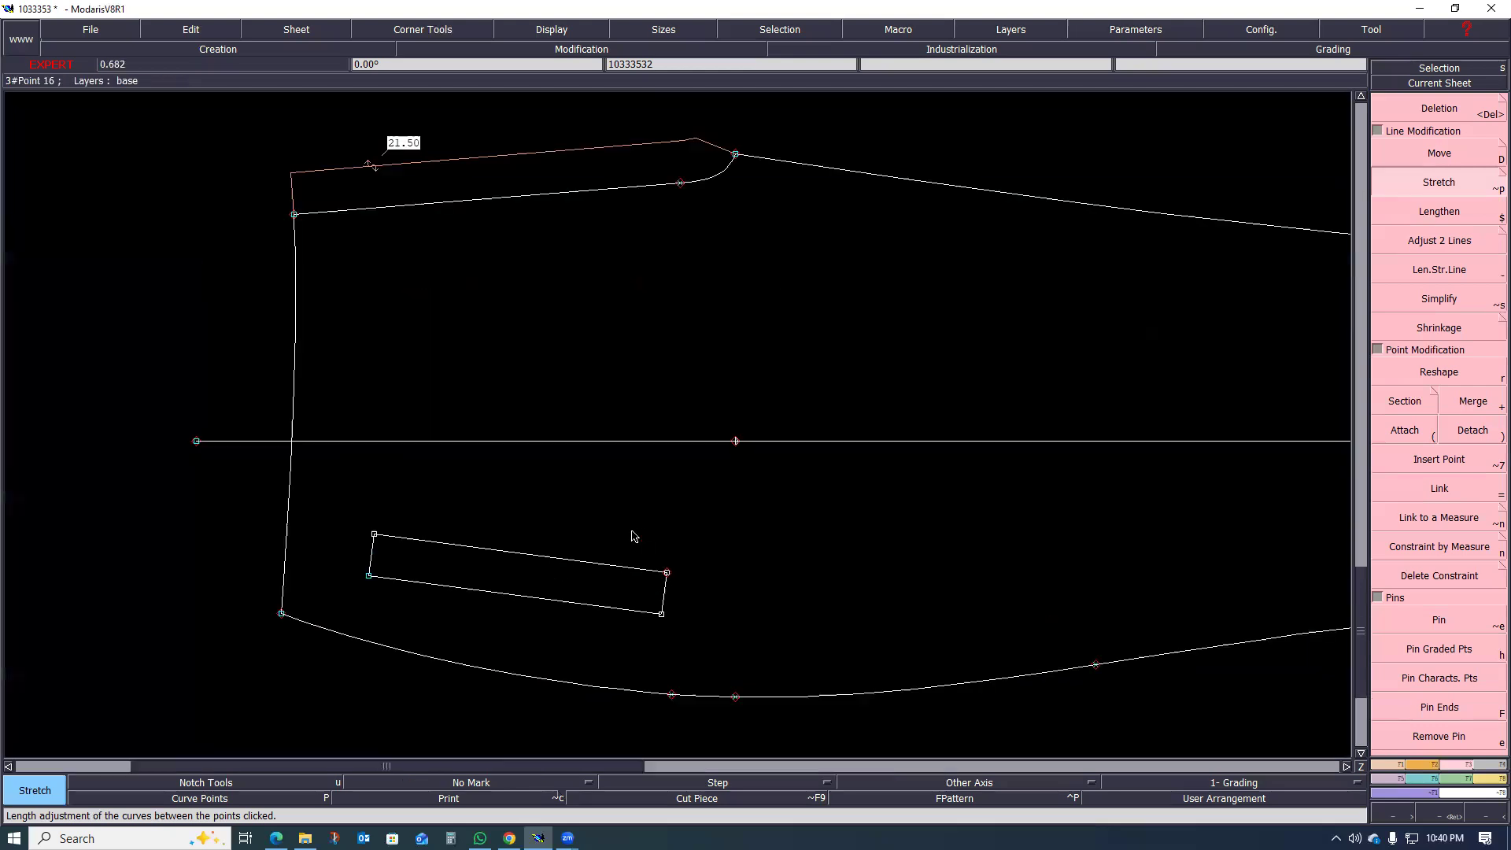
scroll(574, 594, up, 1)
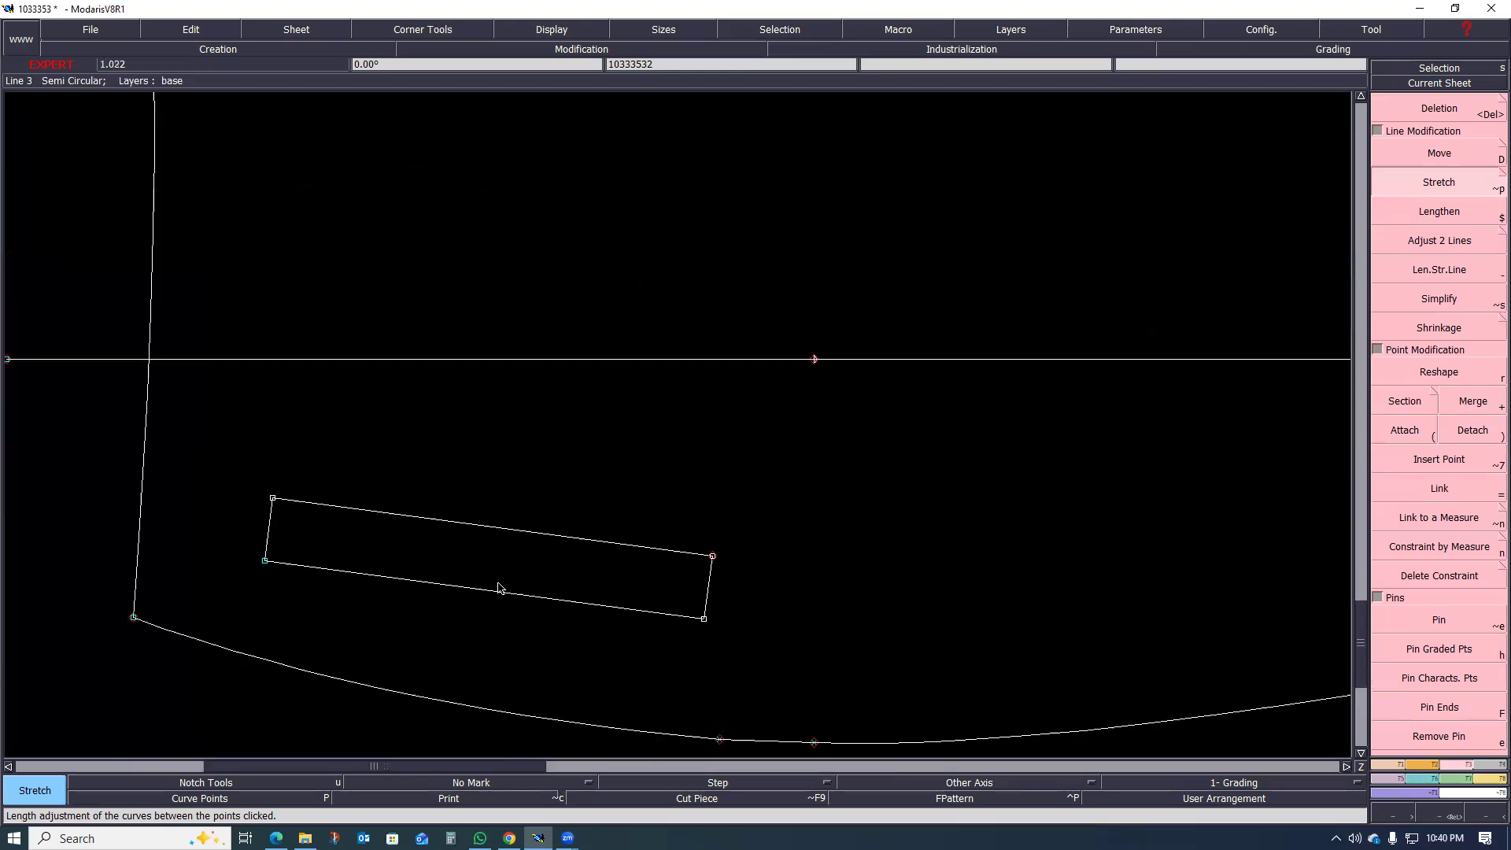
scroll(499, 588, up, 1)
scroll(493, 529, down, 1)
scroll(532, 470, up, 1)
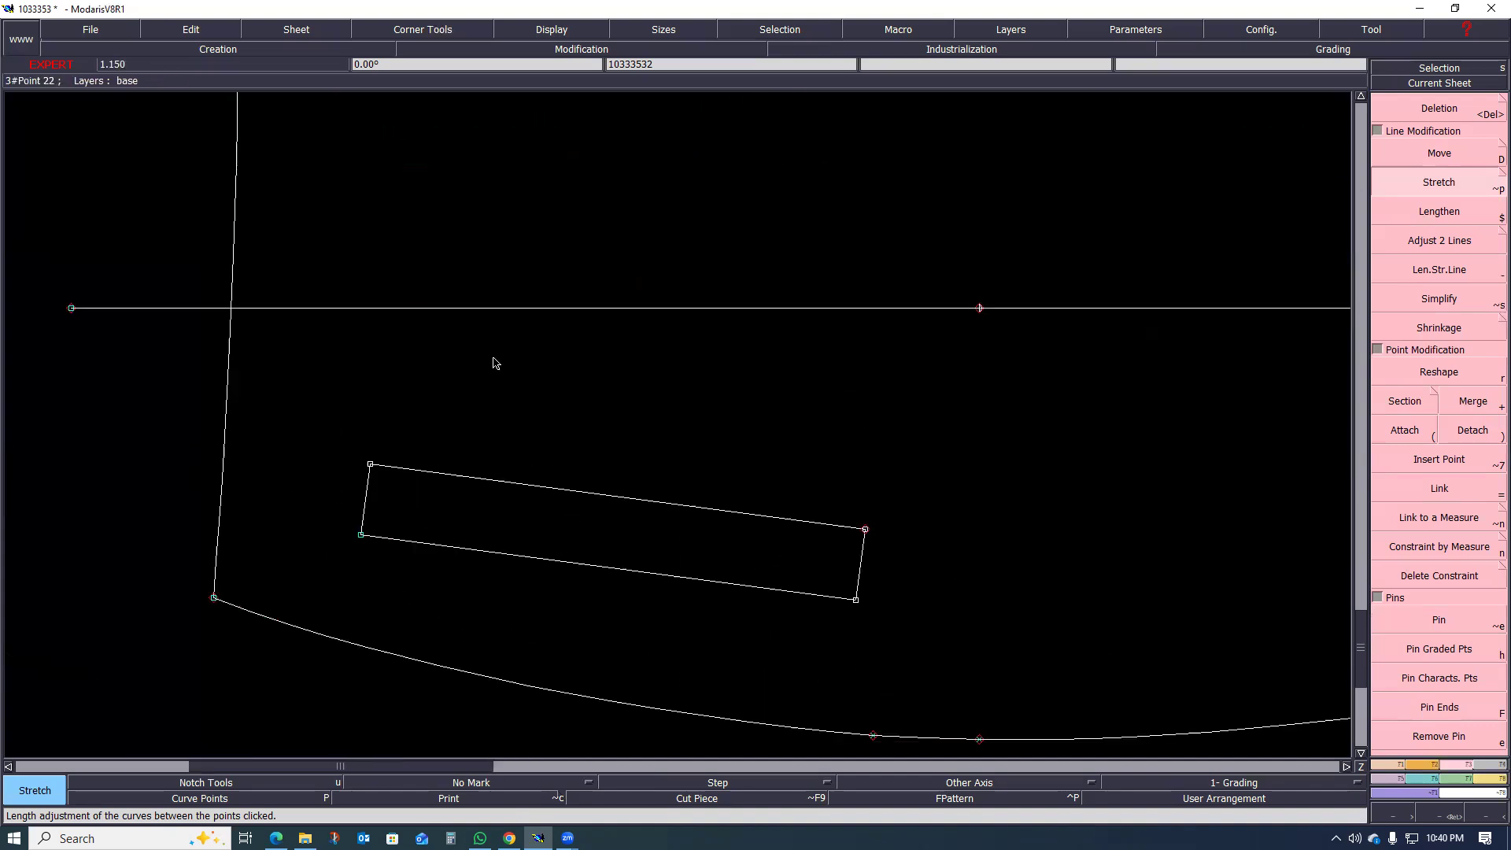
scroll(362, 599, down, 1)
scroll(421, 582, up, 2)
scroll(347, 614, down, 2)
scroll(403, 599, up, 1)
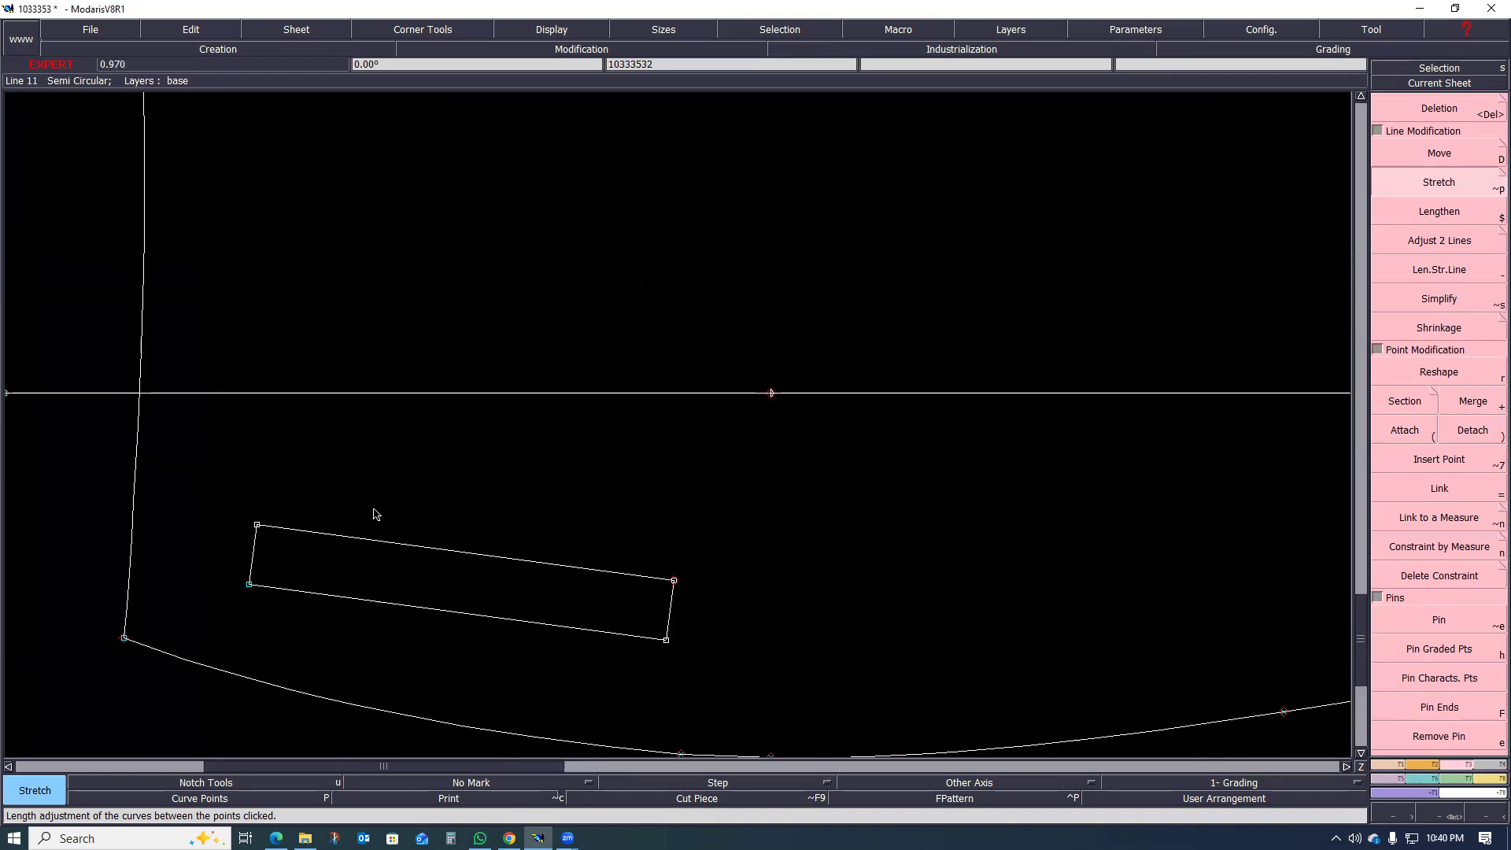
scroll(476, 496, down, 3)
scroll(482, 496, up, 2)
scroll(429, 525, down, 2)
scroll(265, 551, up, 5)
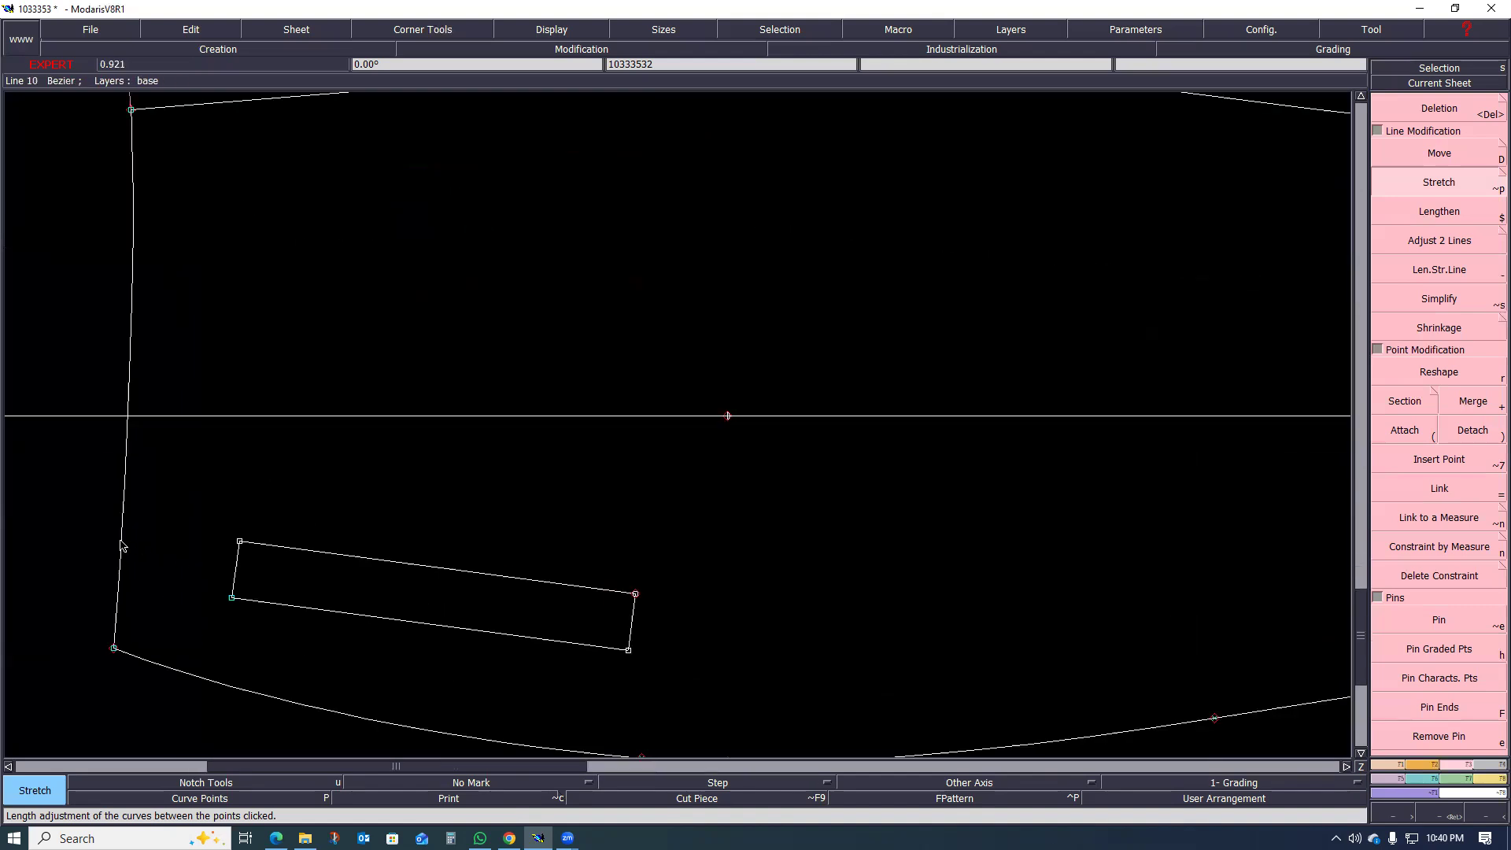
scroll(305, 555, down, 2)
scroll(297, 575, up, 1)
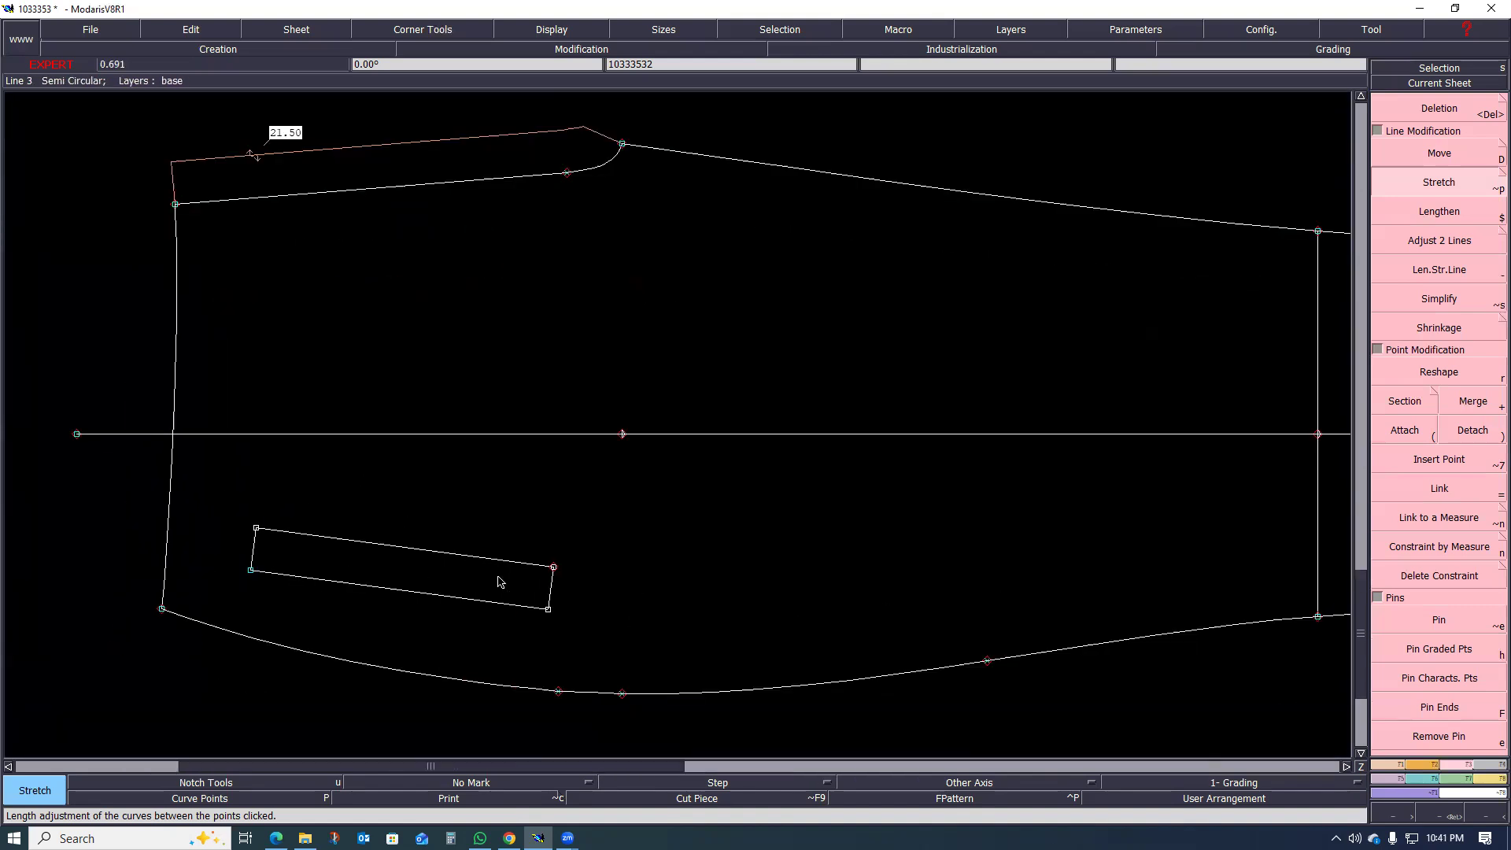
scroll(499, 580, down, 1)
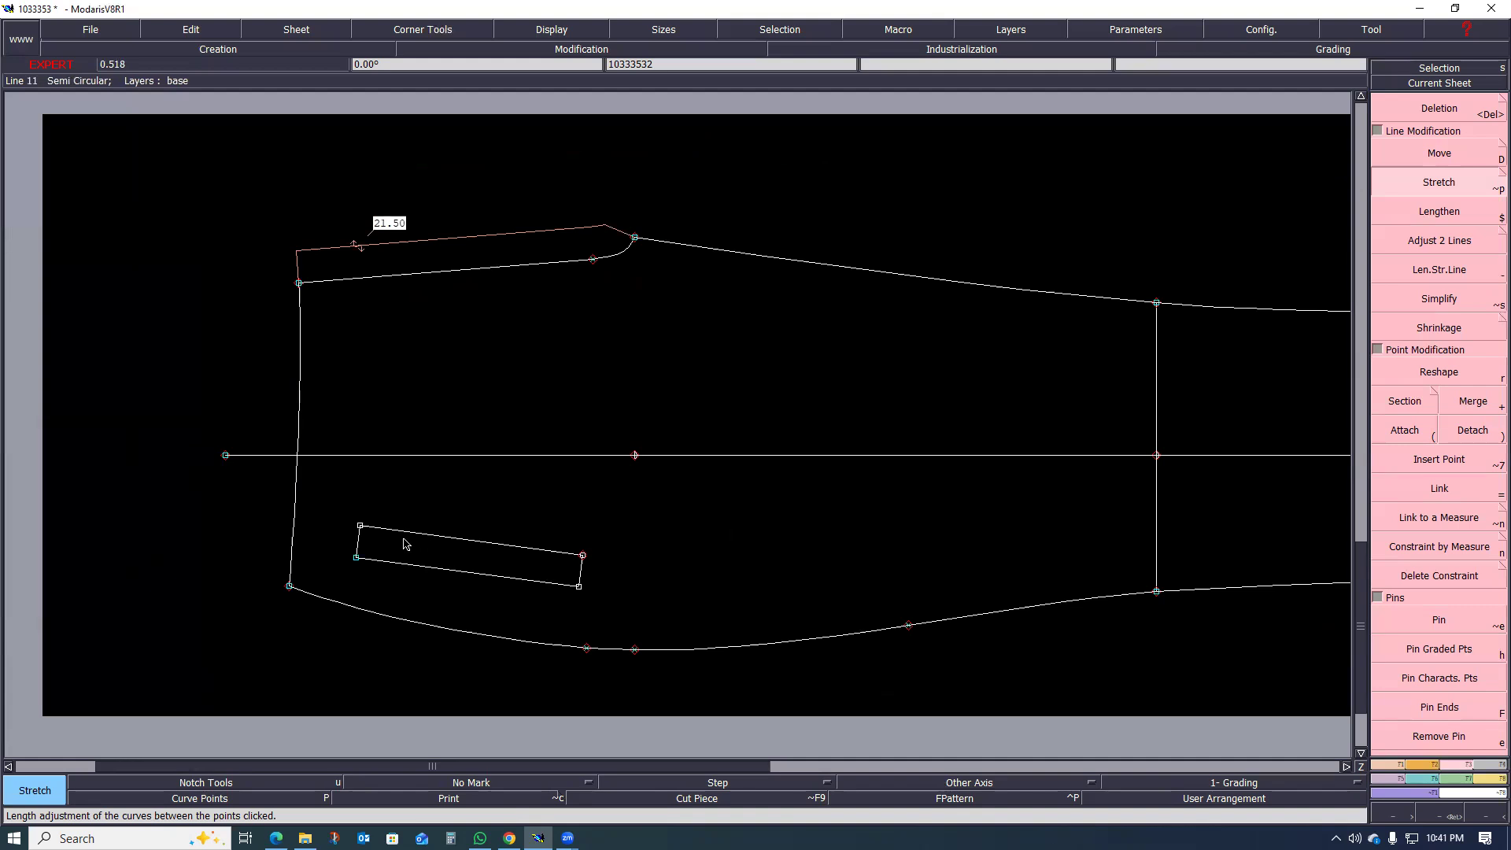
scroll(399, 560, up, 2)
scroll(482, 558, down, 1)
scroll(429, 570, up, 1)
scroll(386, 559, down, 2)
scroll(433, 554, up, 1)
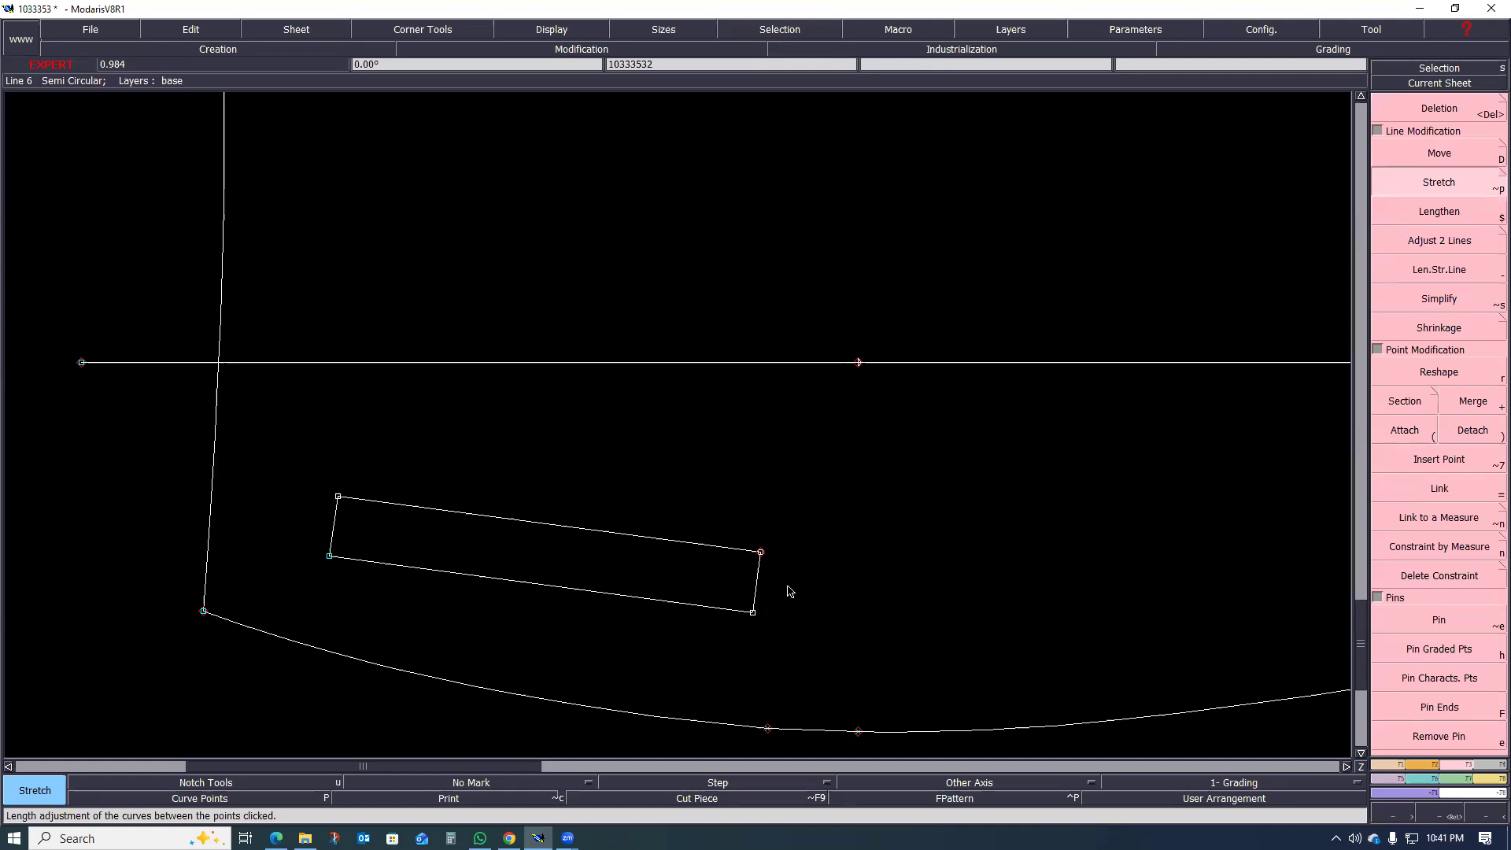
scroll(464, 535, down, 1)
scroll(358, 550, up, 1)
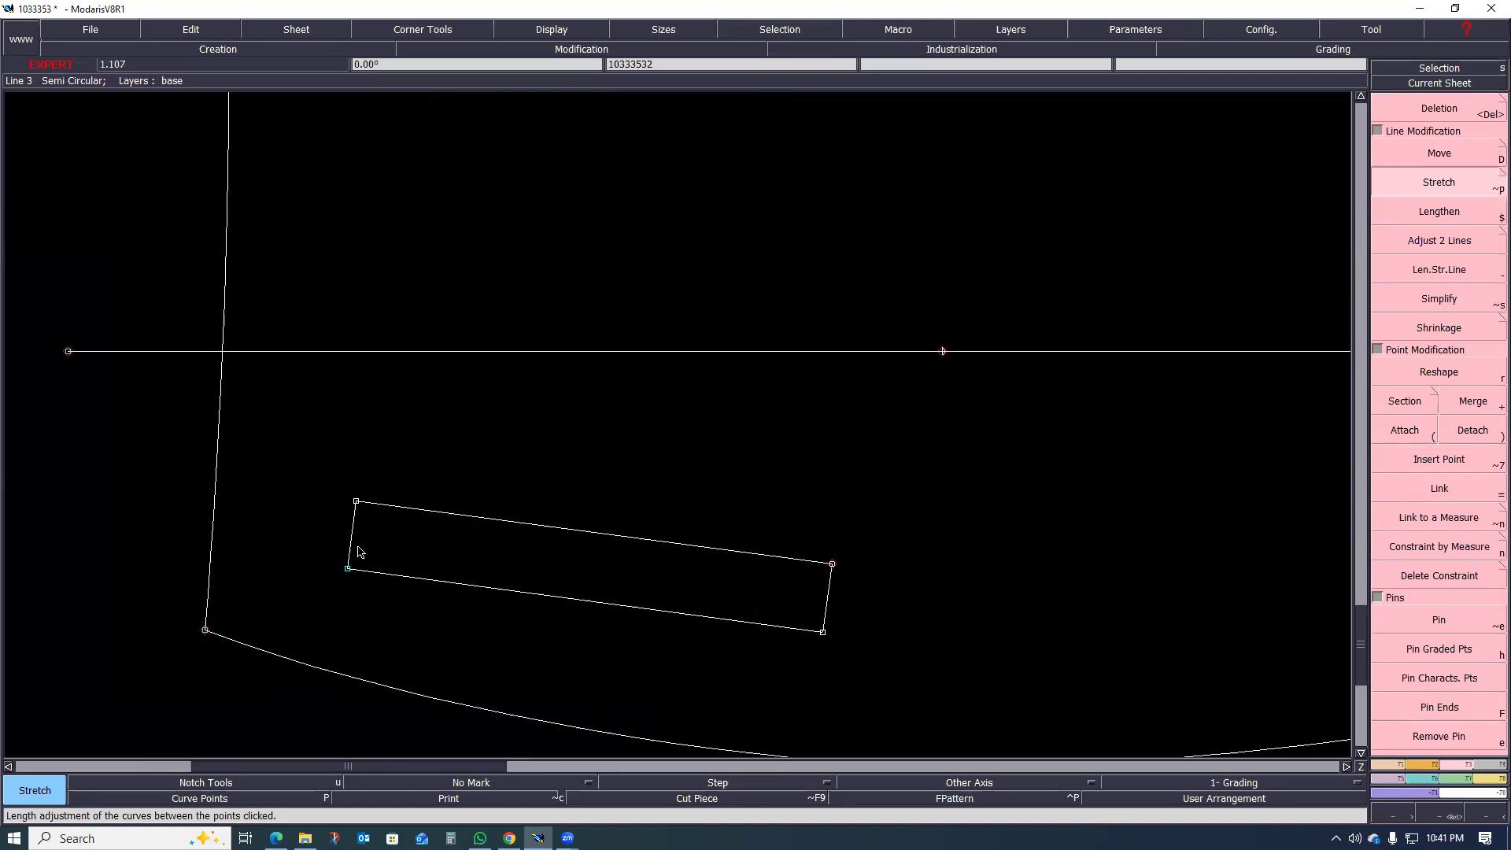
scroll(322, 540, down, 1)
scroll(284, 507, down, 2)
scroll(283, 508, up, 1)
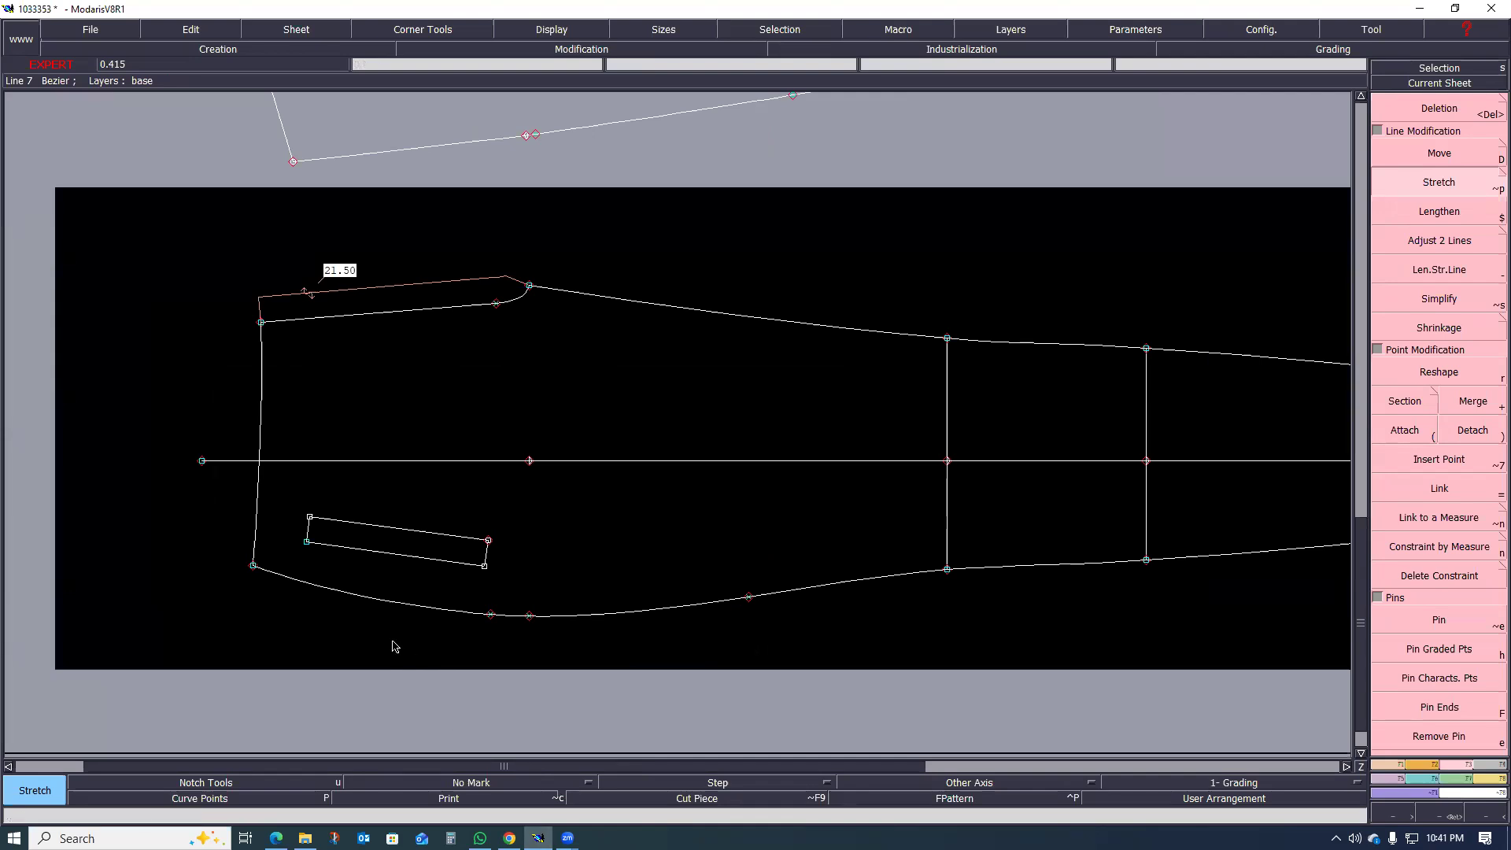
scroll(386, 638, up, 1)
scroll(337, 529, down, 1)
scroll(391, 573, up, 2)
scroll(472, 583, down, 3)
scroll(555, 587, up, 2)
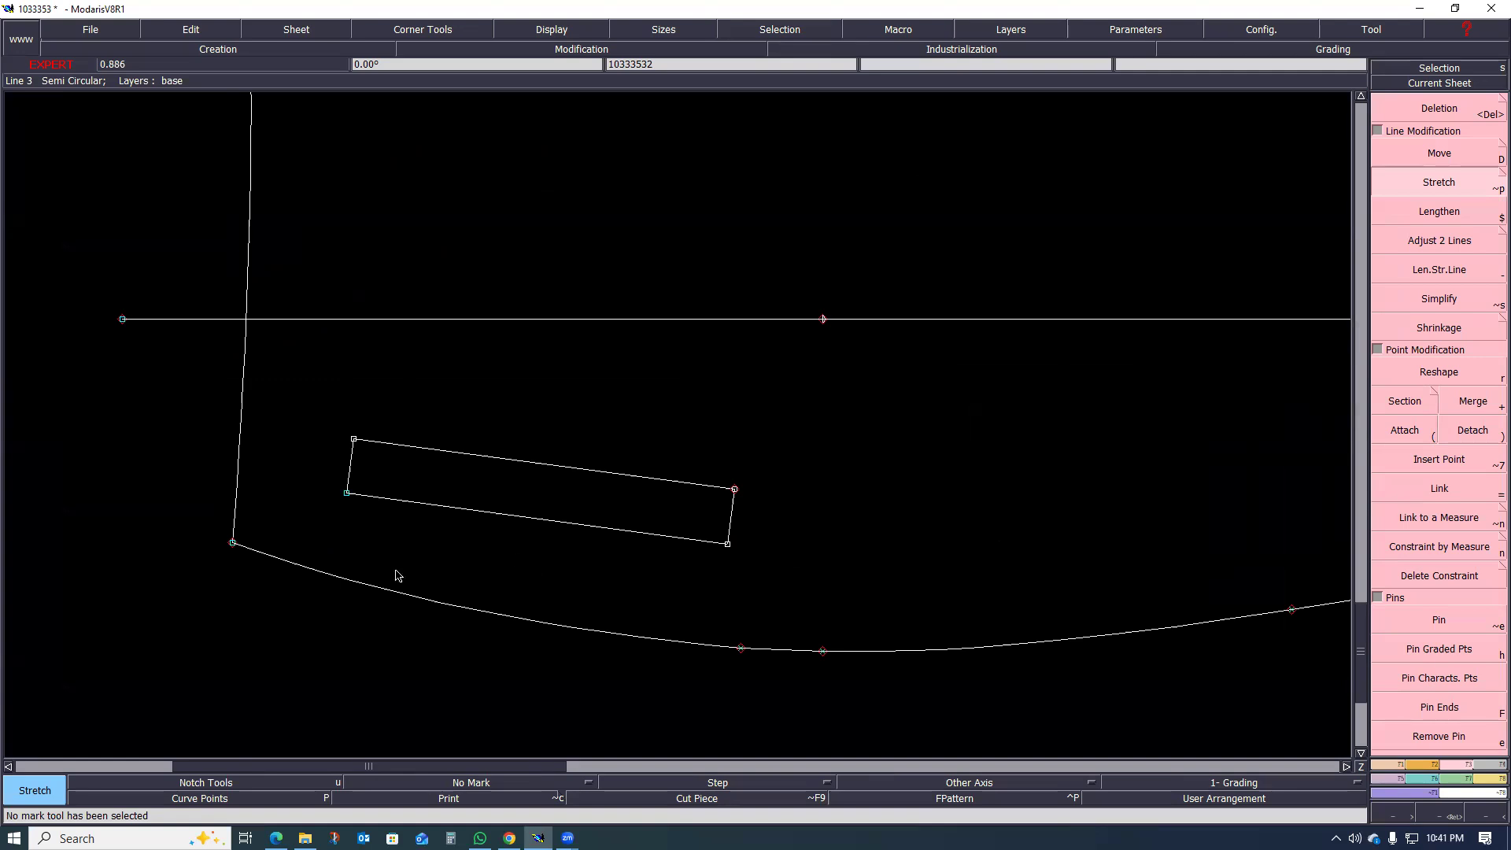
scroll(313, 573, down, 3)
scroll(489, 611, up, 1)
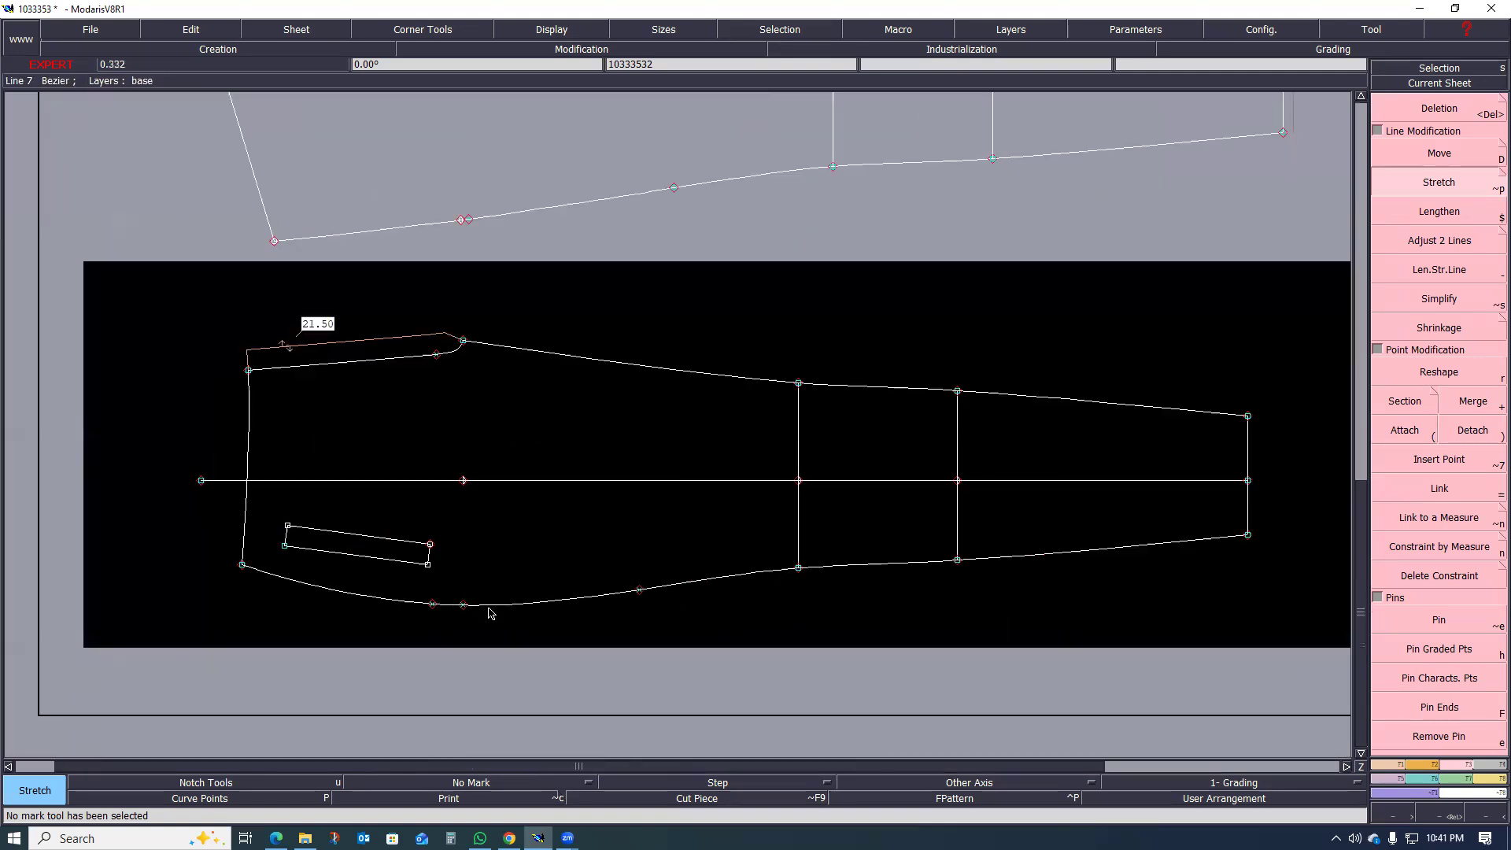
scroll(485, 618, up, 1)
scroll(485, 617, up, 1)
scroll(565, 612, down, 2)
scroll(429, 543, up, 1)
scroll(427, 536, down, 1)
scroll(427, 536, up, 1)
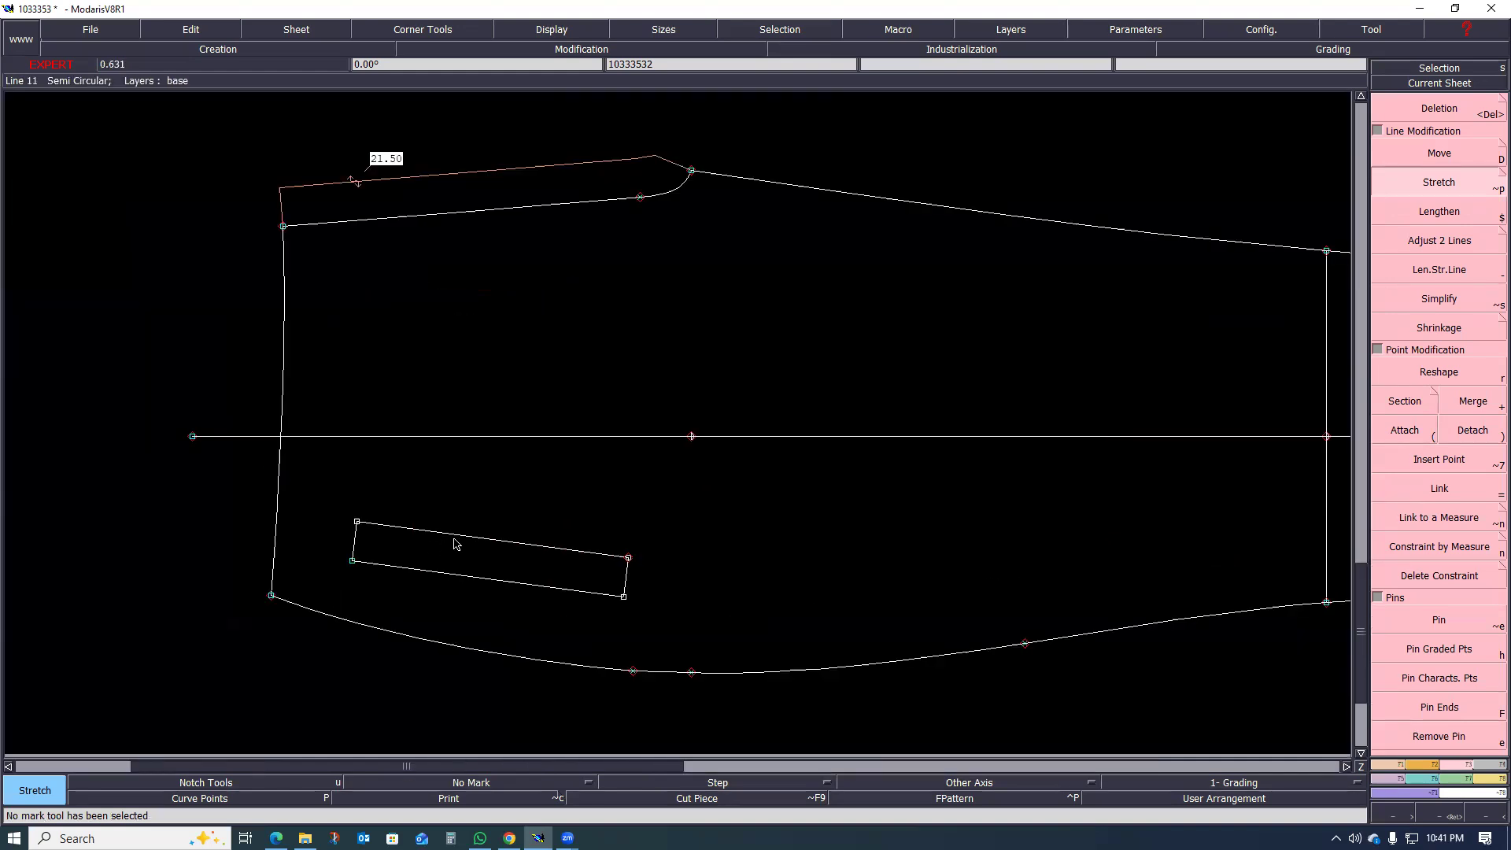
Step: Extend both long lines of the slanted welt rectangle past the waistline with Len.Str.Line
scroll(454, 534, up, 1)
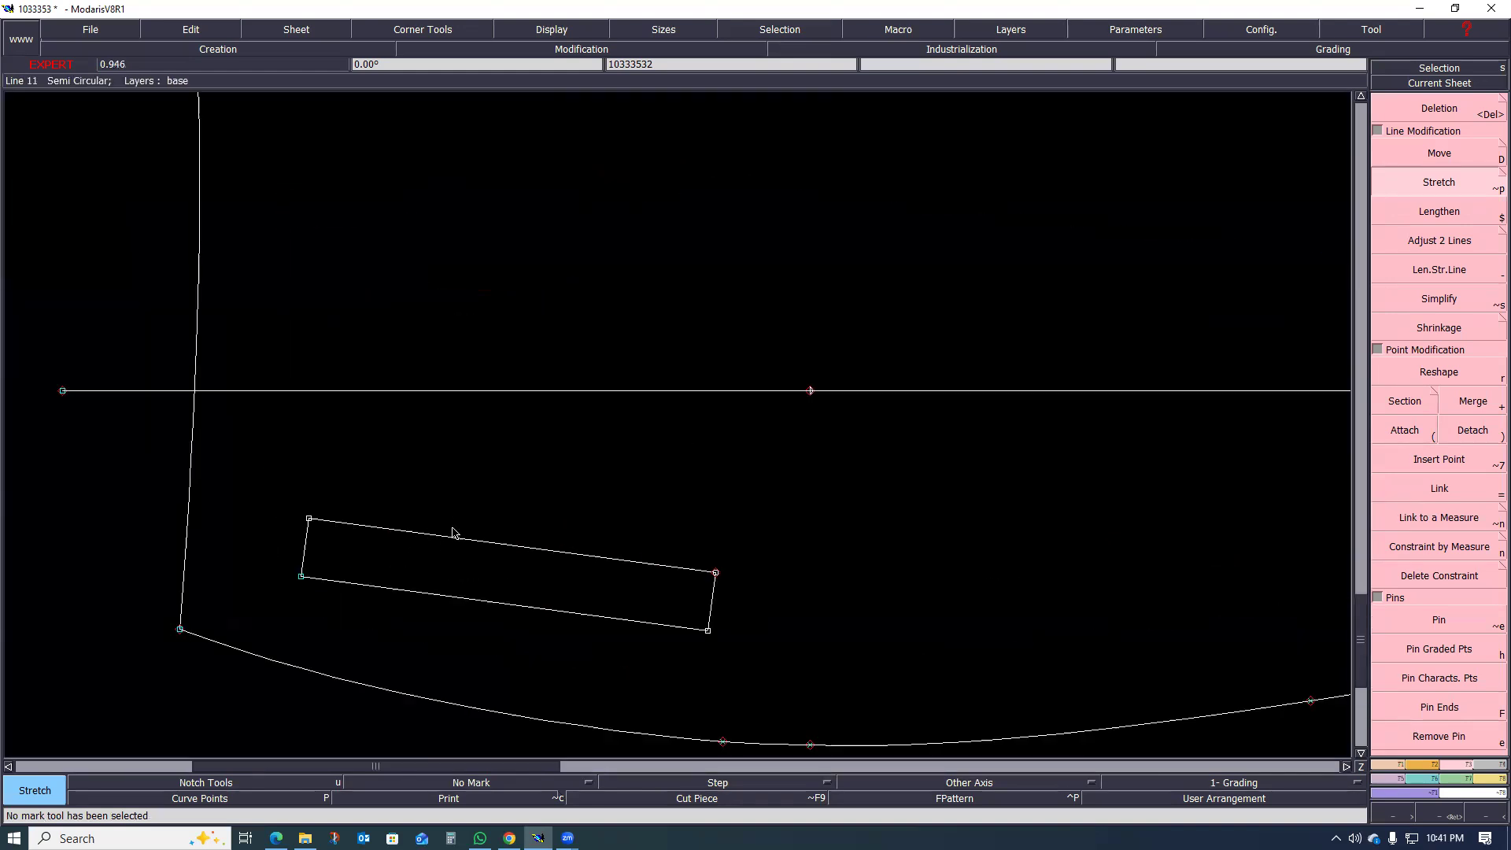
key(minus)
click(341, 521)
click(165, 526)
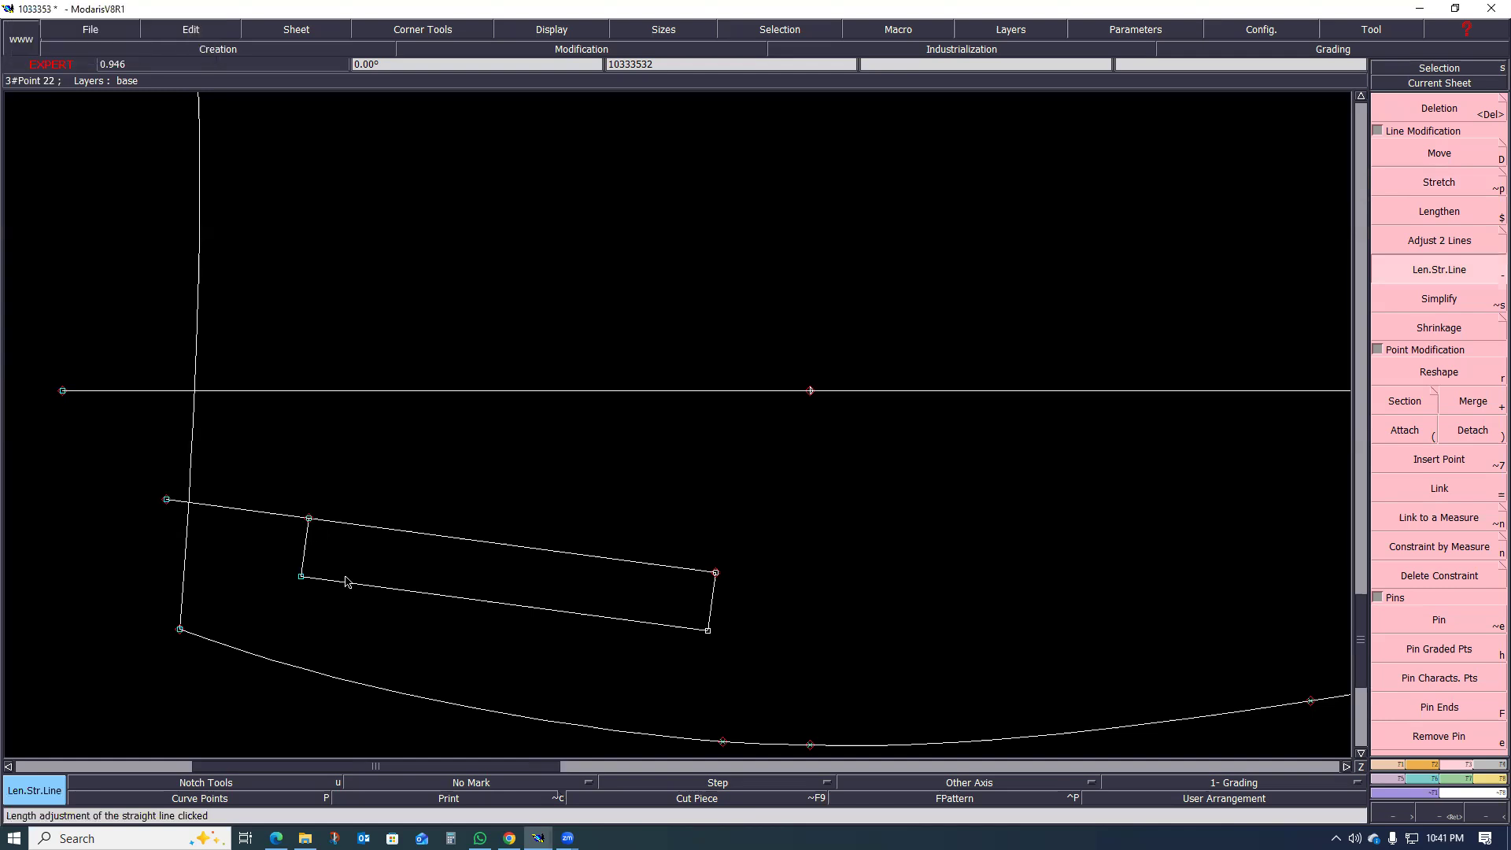
click(321, 579)
click(156, 571)
Step: Extend both long welt lines beyond the rectangle's far end with Len.Str.Line
click(681, 629)
click(863, 670)
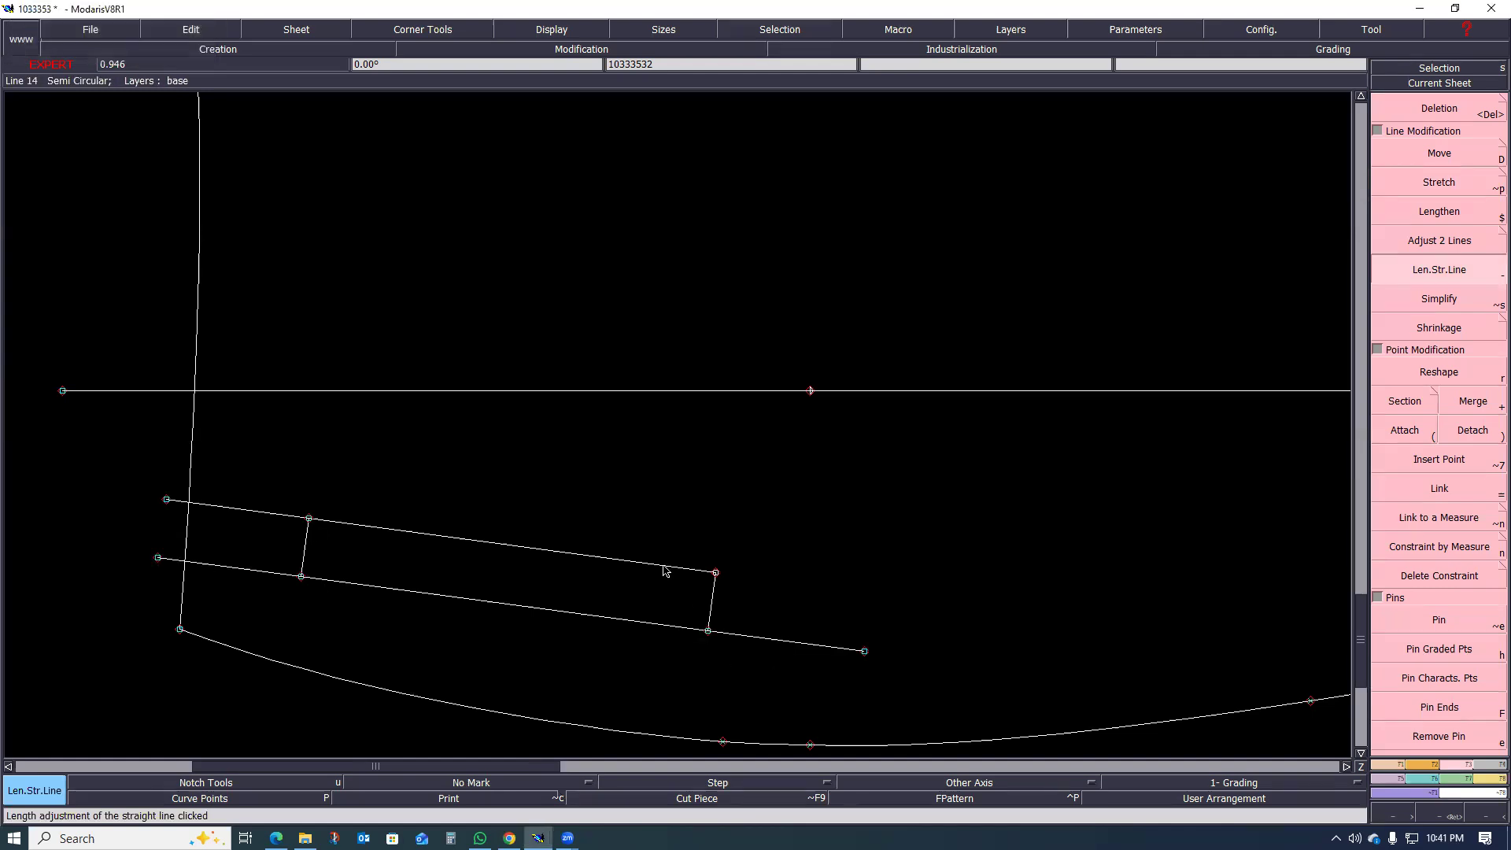
click(697, 570)
click(875, 604)
scroll(728, 673, down, 1)
scroll(589, 632, up, 2)
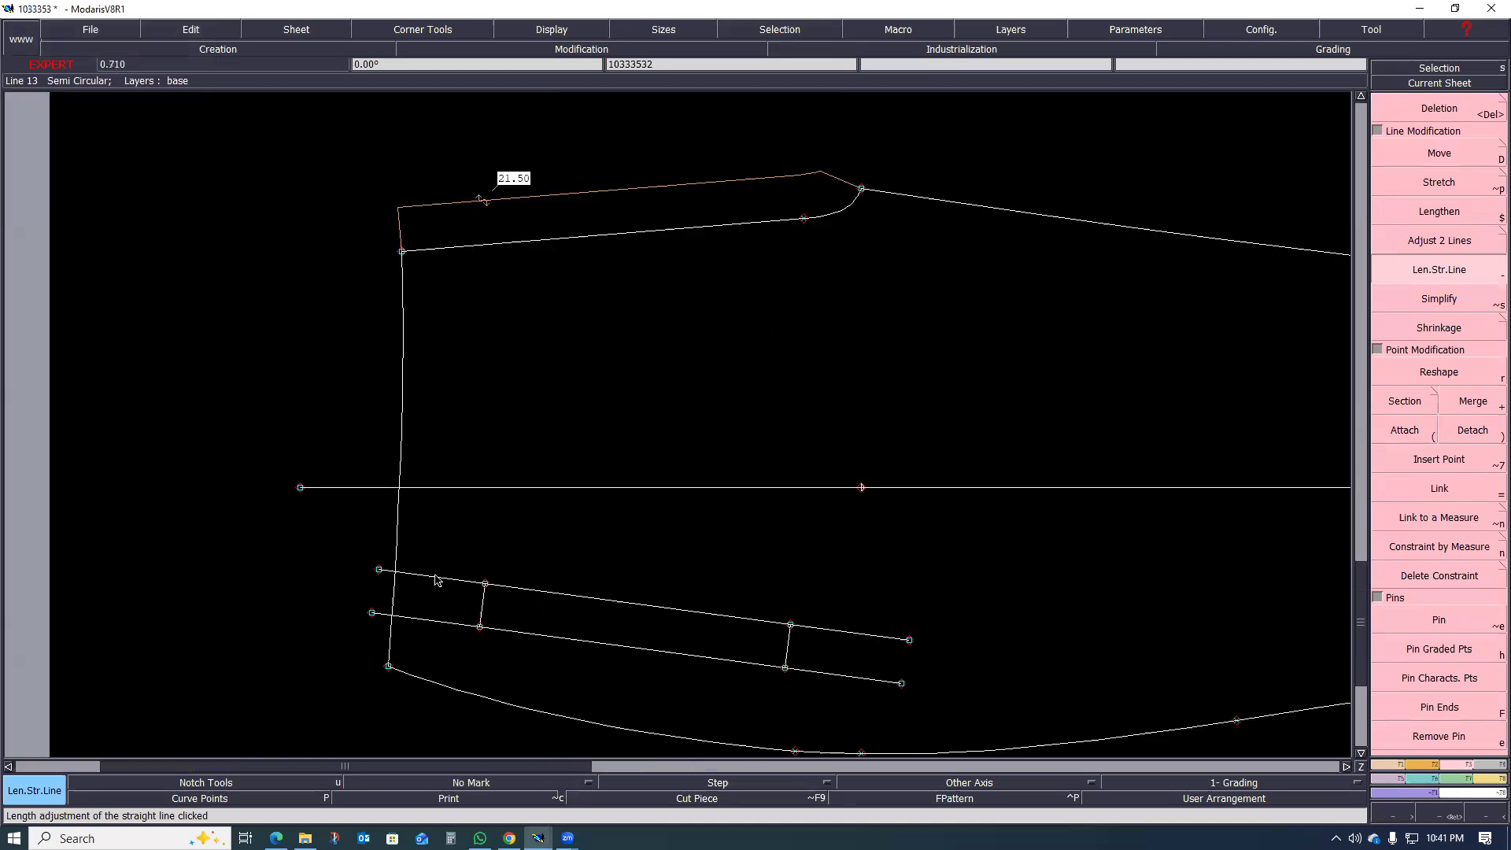
scroll(350, 603, down, 2)
scroll(346, 606, up, 1)
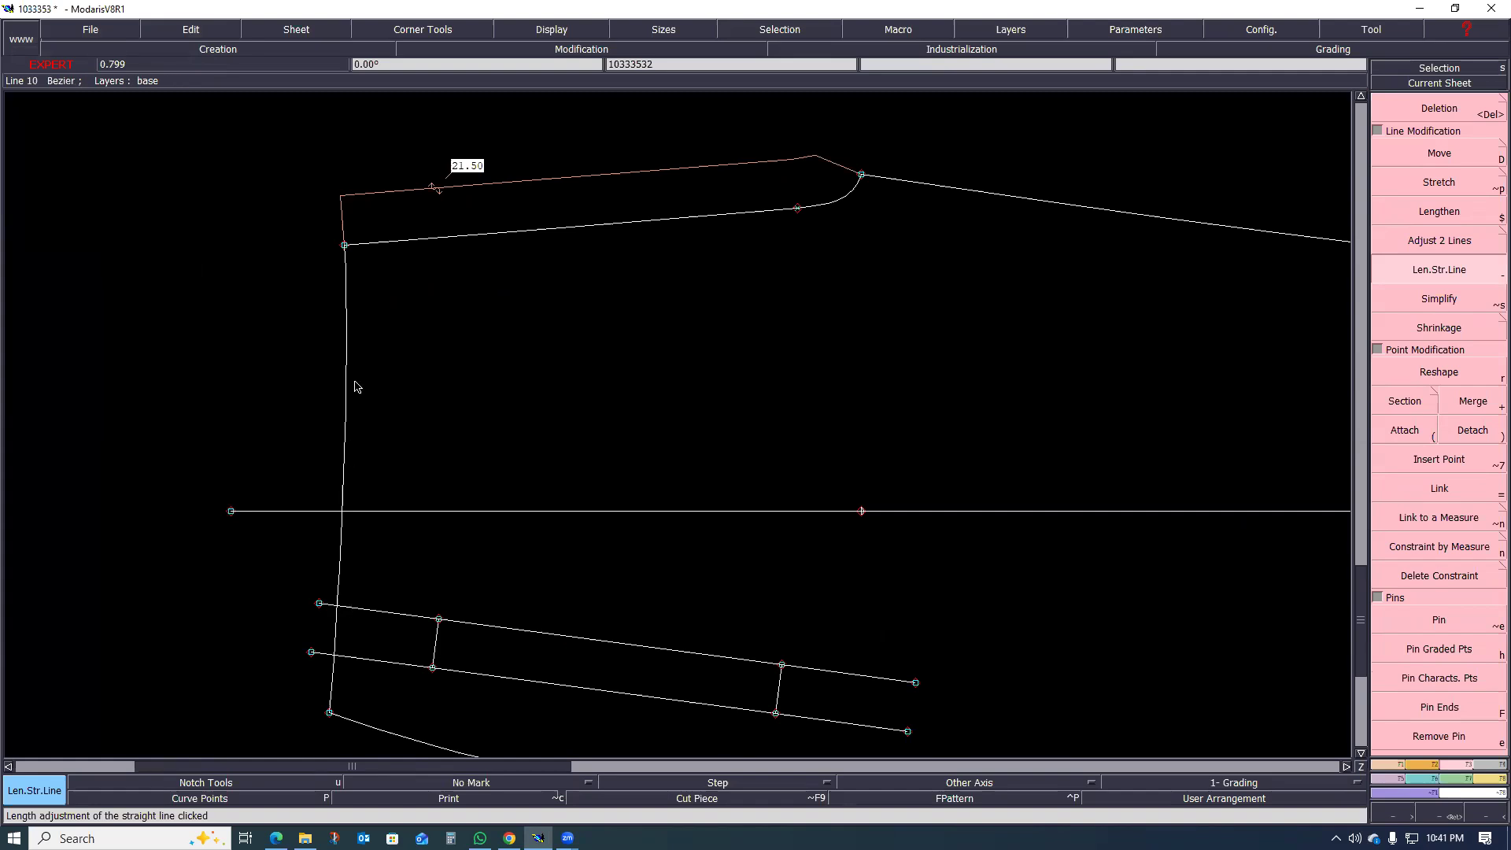
Step: Try to draw an angular pocket bag outline with Bezier from the waistline down to the extended welt lines, and undo it
key(b)
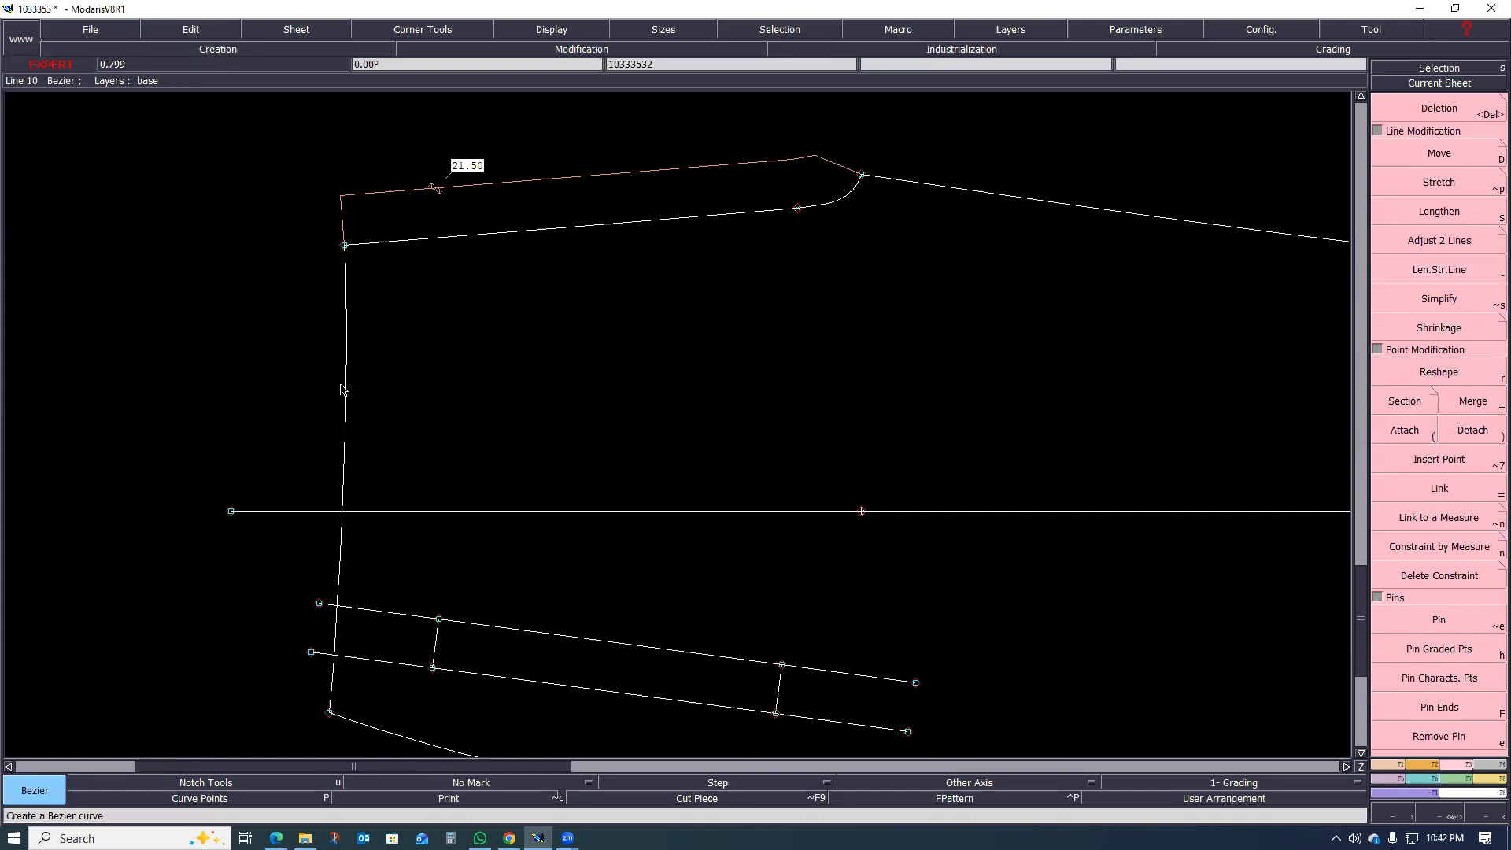
click(347, 381)
click(759, 339)
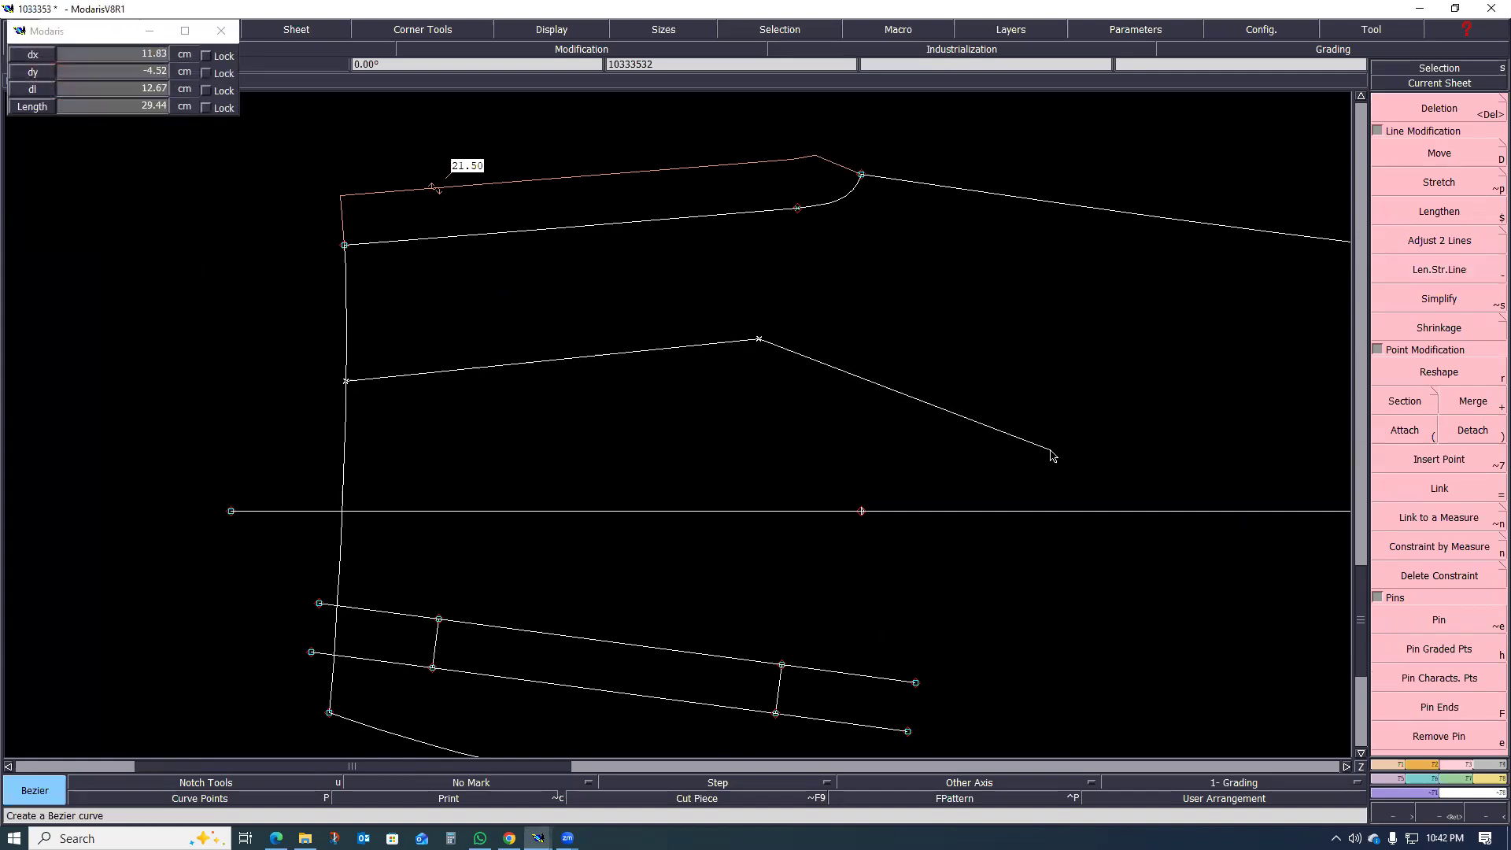
click(985, 461)
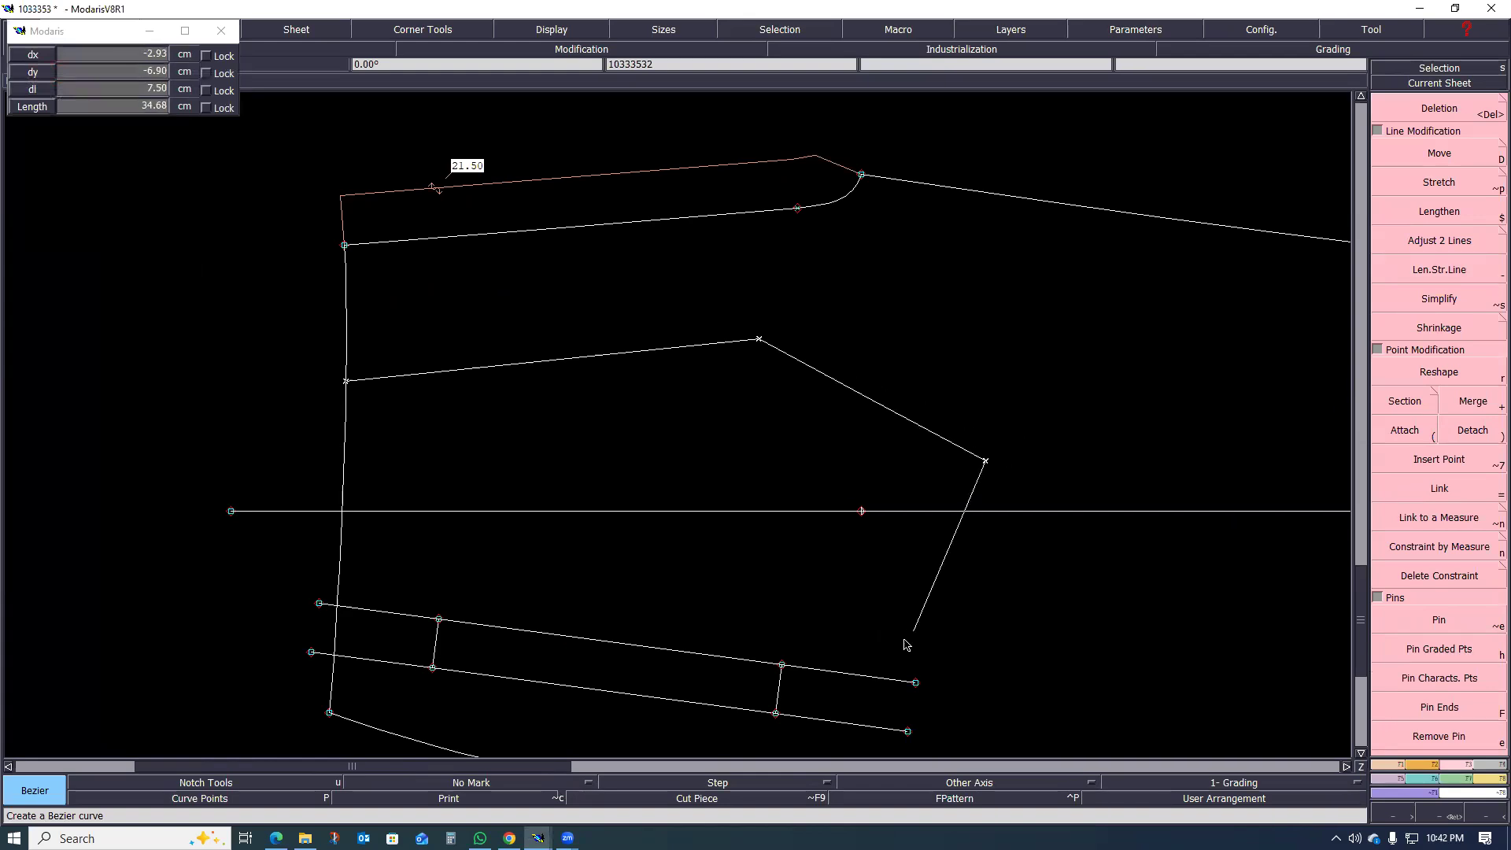
right_click(880, 677)
scroll(767, 559, down, 1)
scroll(817, 502, up, 1)
scroll(826, 606, up, 2)
scroll(828, 602, down, 1)
key(ctrl+z)
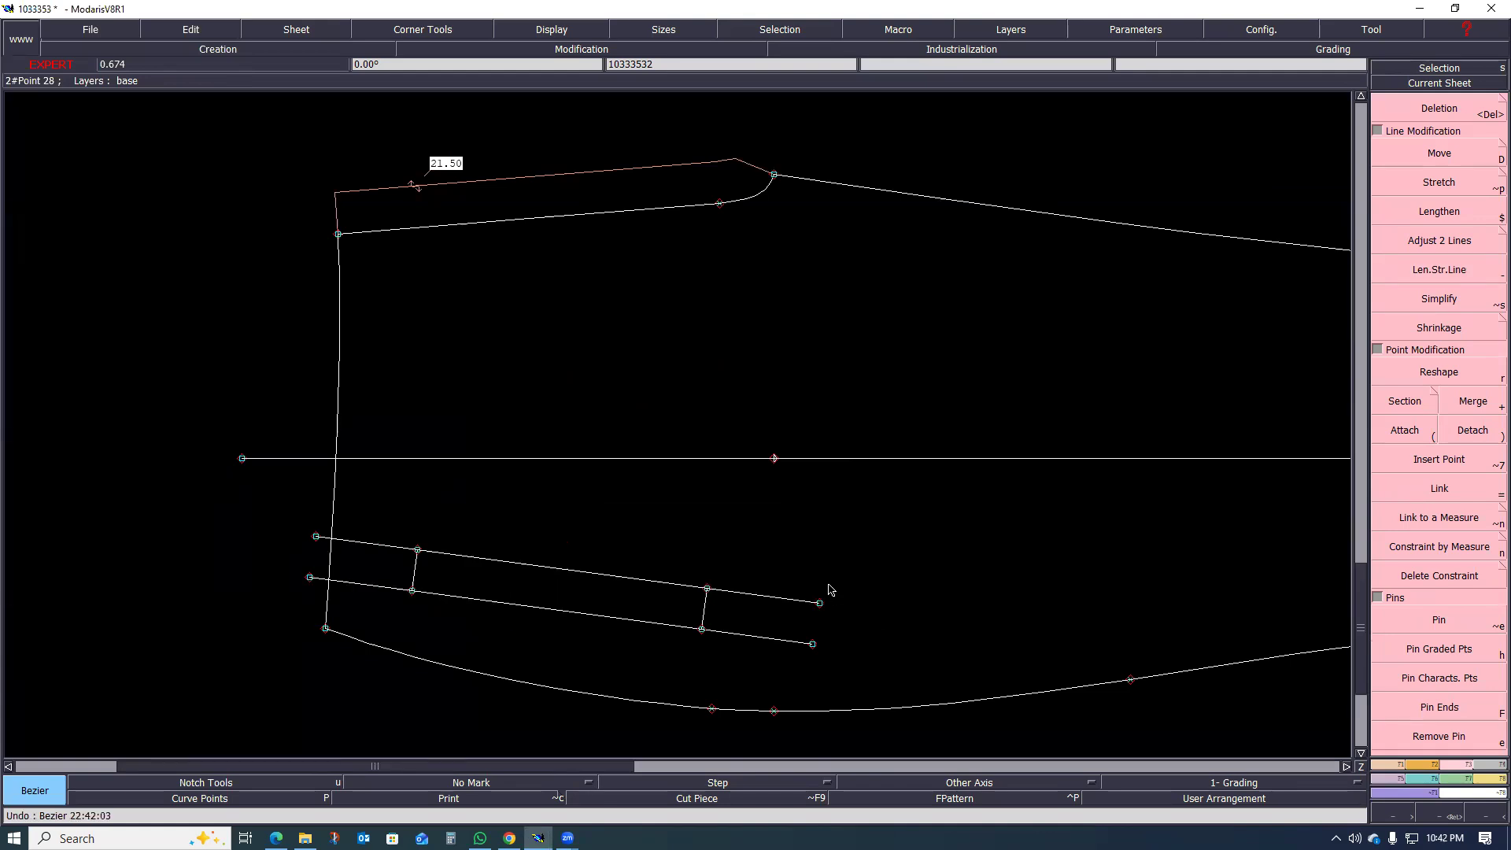
Step: Draw a three-segment pocket bag outline with Bezier from the waistline, around the grain line, to the outer welt line's far extension
click(338, 355)
click(671, 318)
click(908, 388)
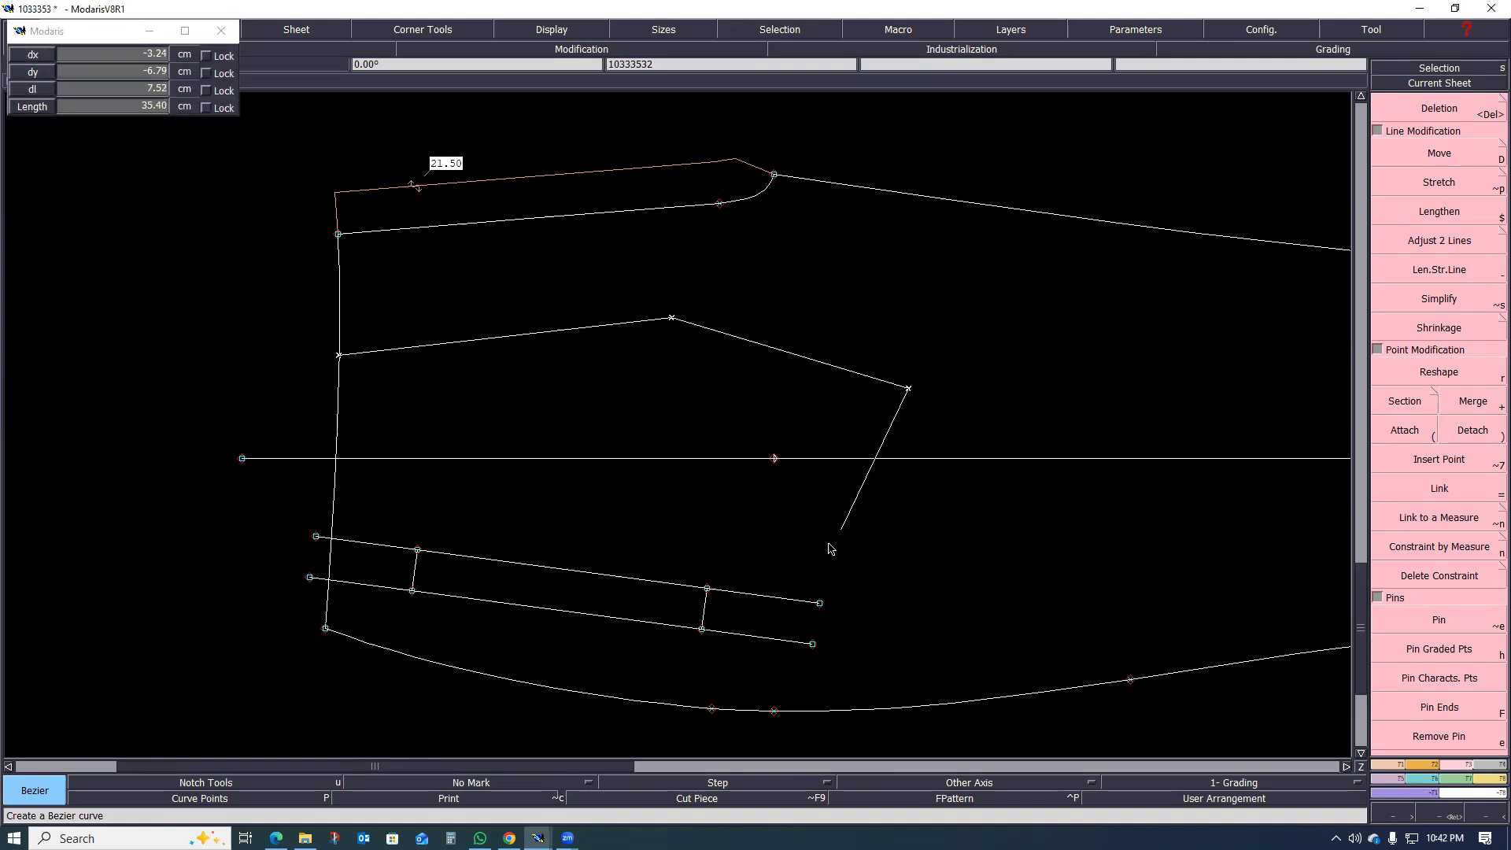
click(795, 643)
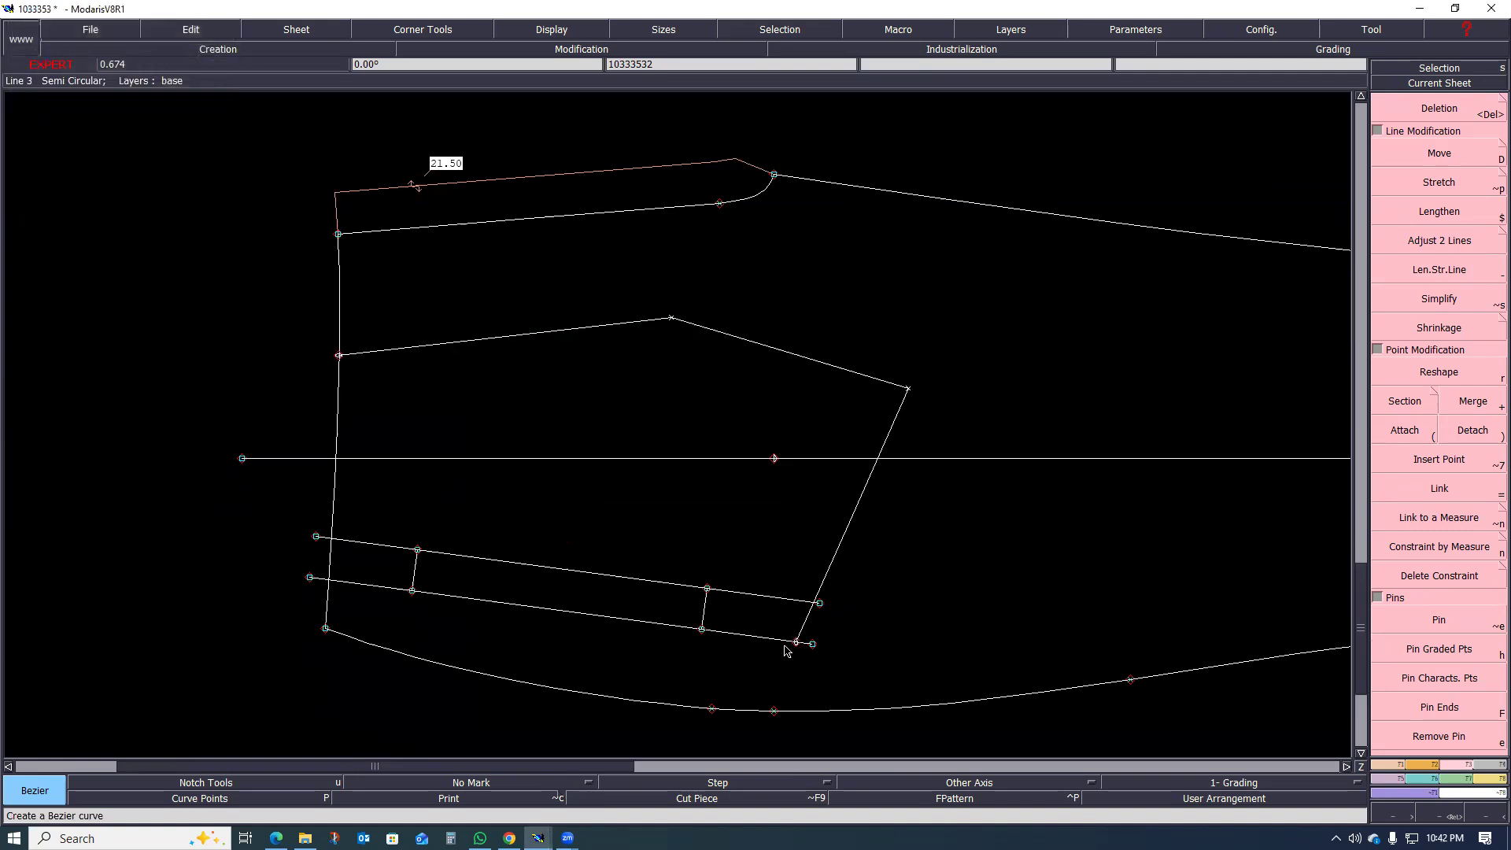
Step: Show the curve tangents and use Reshape to curve the bag outline's far end, moving its far corner point close to the grain line
scroll(858, 567, up, 2)
key(shift+h)
key(r)
click(827, 560)
click(813, 567)
click(901, 422)
click(905, 516)
click(829, 235)
click(888, 150)
click(959, 276)
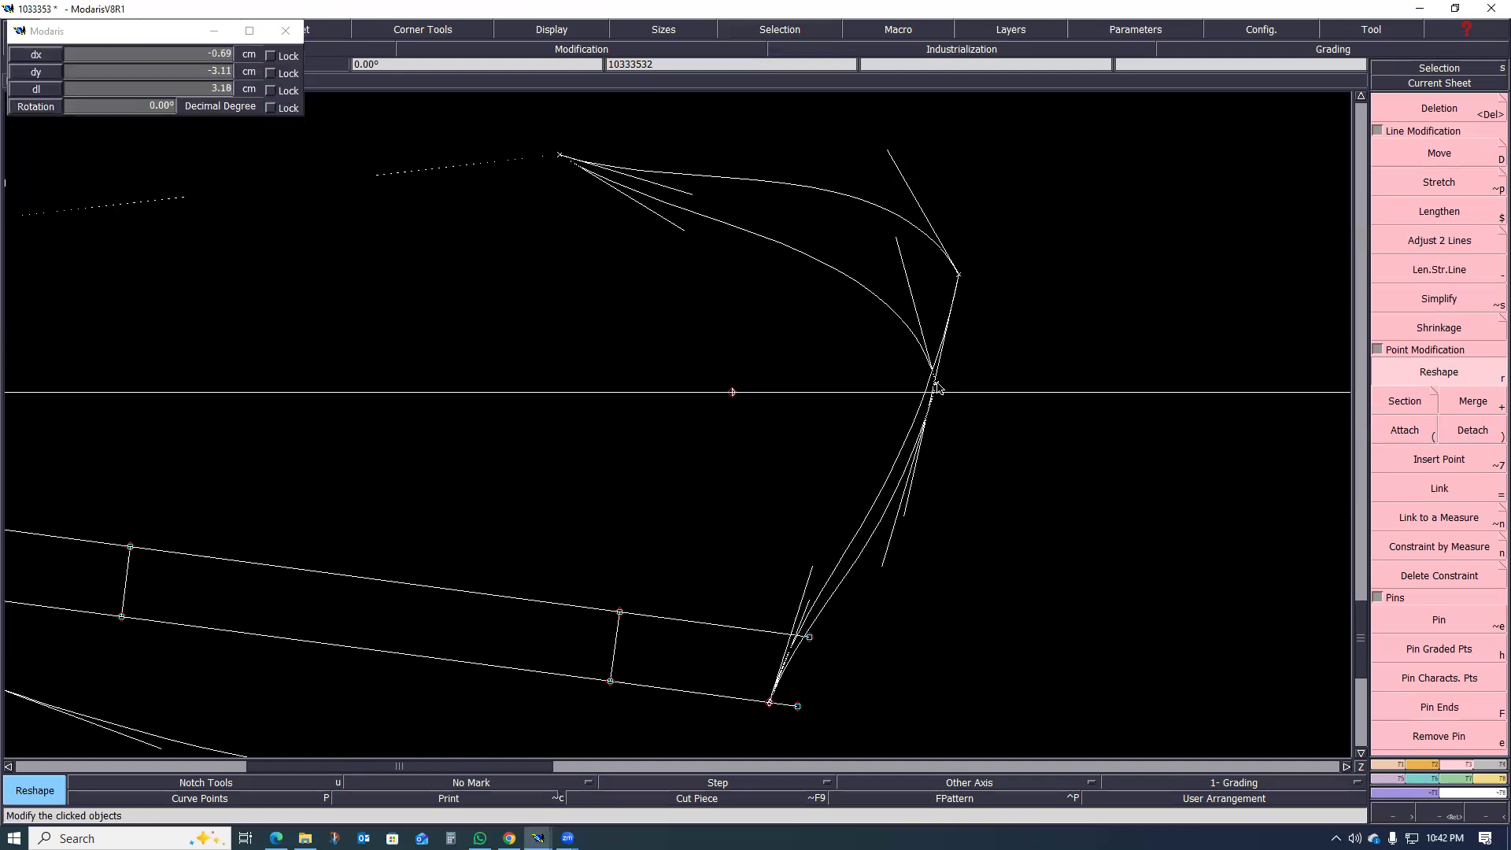
click(935, 383)
Step: Round the bag outline's corner nearest the front fly with Reshape and move that corner point slightly toward the waist
scroll(822, 475, down, 5)
scroll(806, 420, up, 4)
click(737, 442)
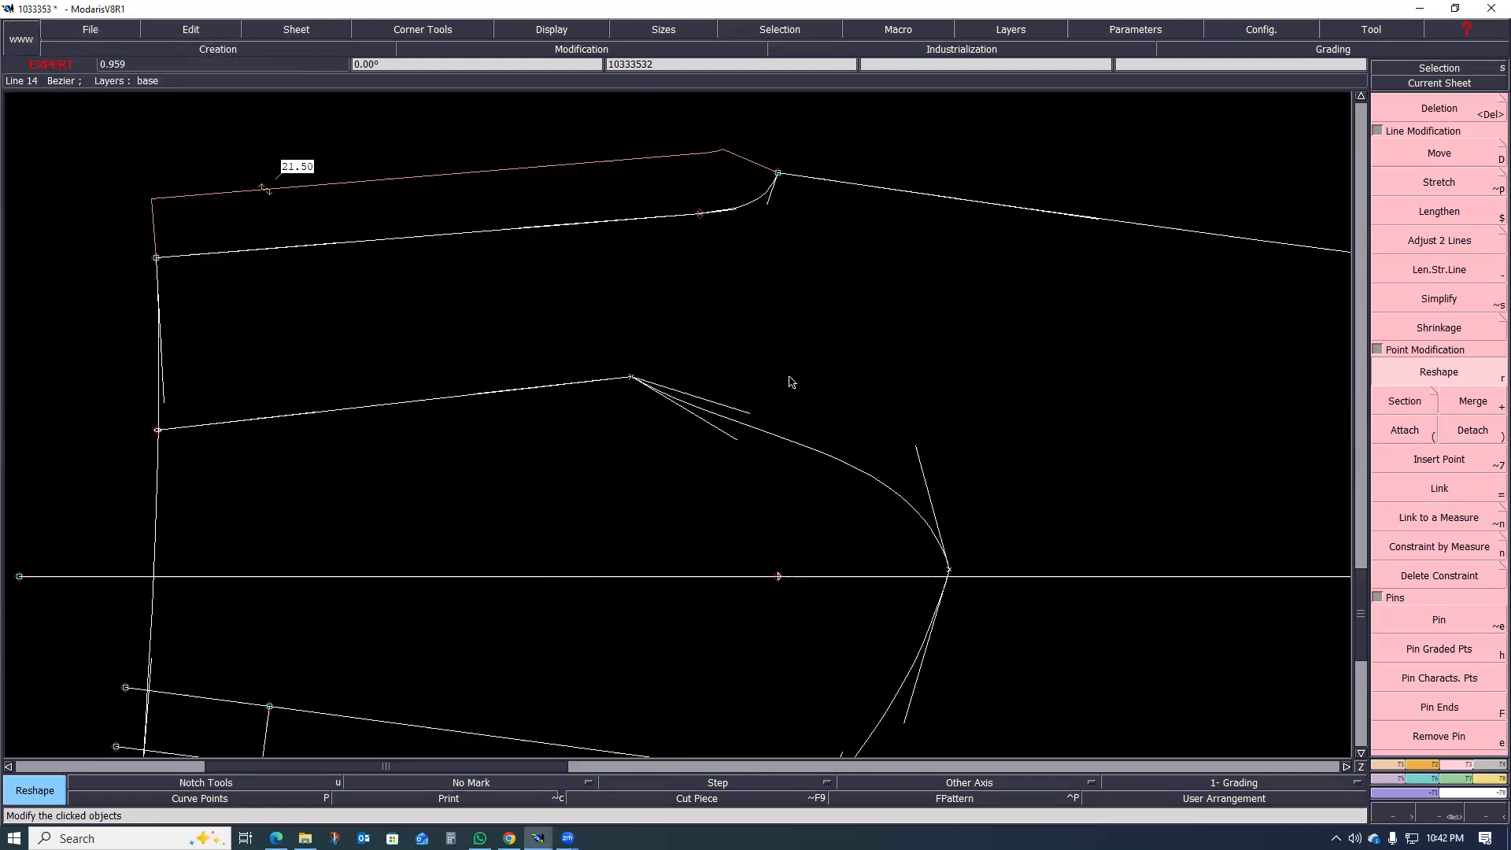
click(812, 363)
scroll(851, 368, down, 6)
scroll(766, 413, up, 3)
scroll(766, 410, up, 3)
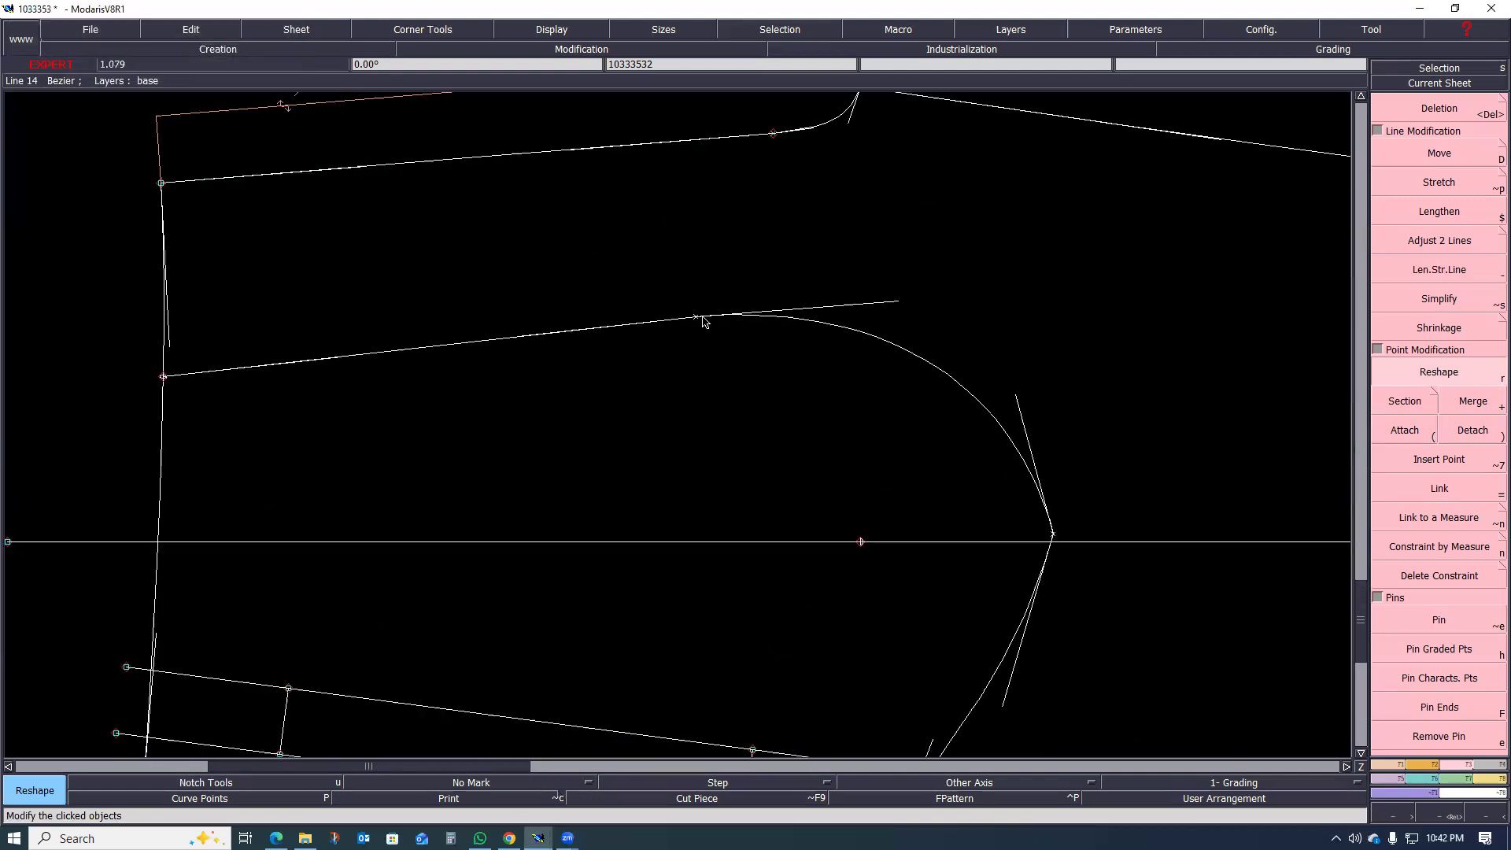
click(690, 314)
click(664, 297)
scroll(746, 362, down, 5)
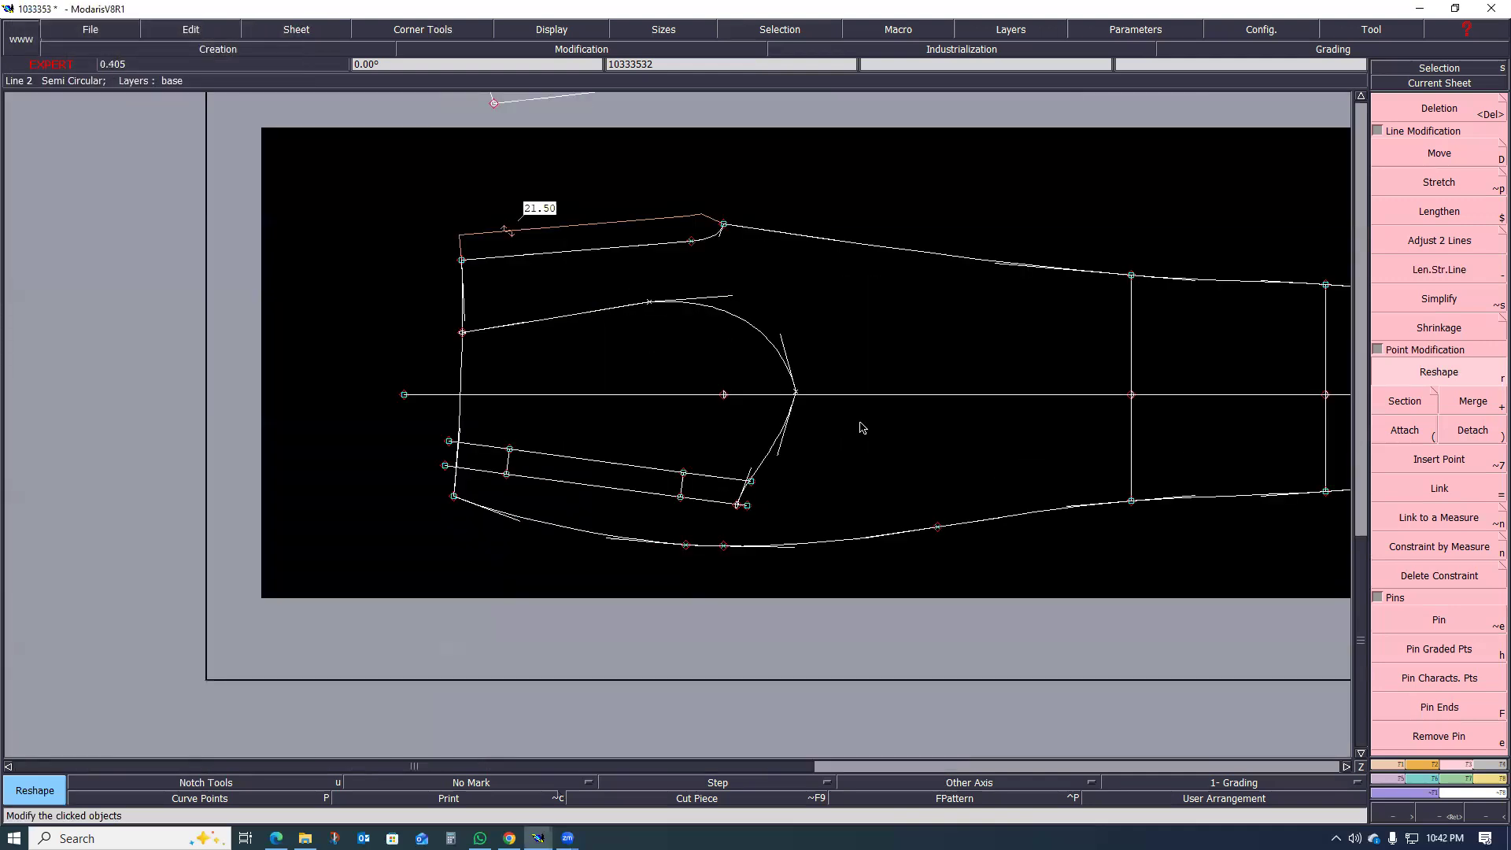
Step: Adjust the tangents to give the bag's far end a fuller curve and bend the fly-side edge smoothly into it
scroll(821, 407, up, 4)
click(702, 246)
click(748, 213)
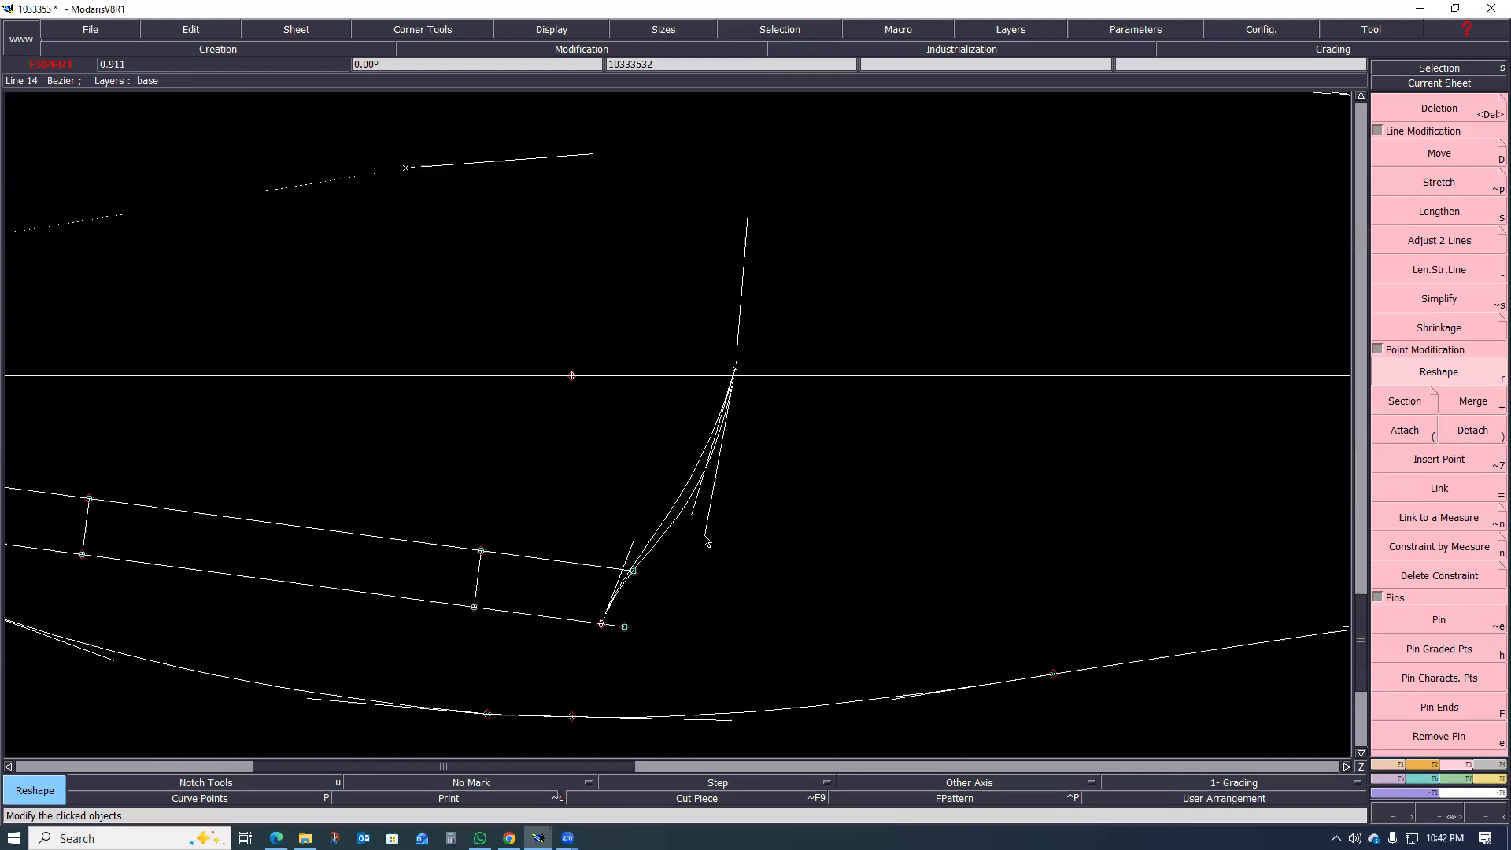
scroll(716, 523, down, 3)
scroll(638, 418, up, 2)
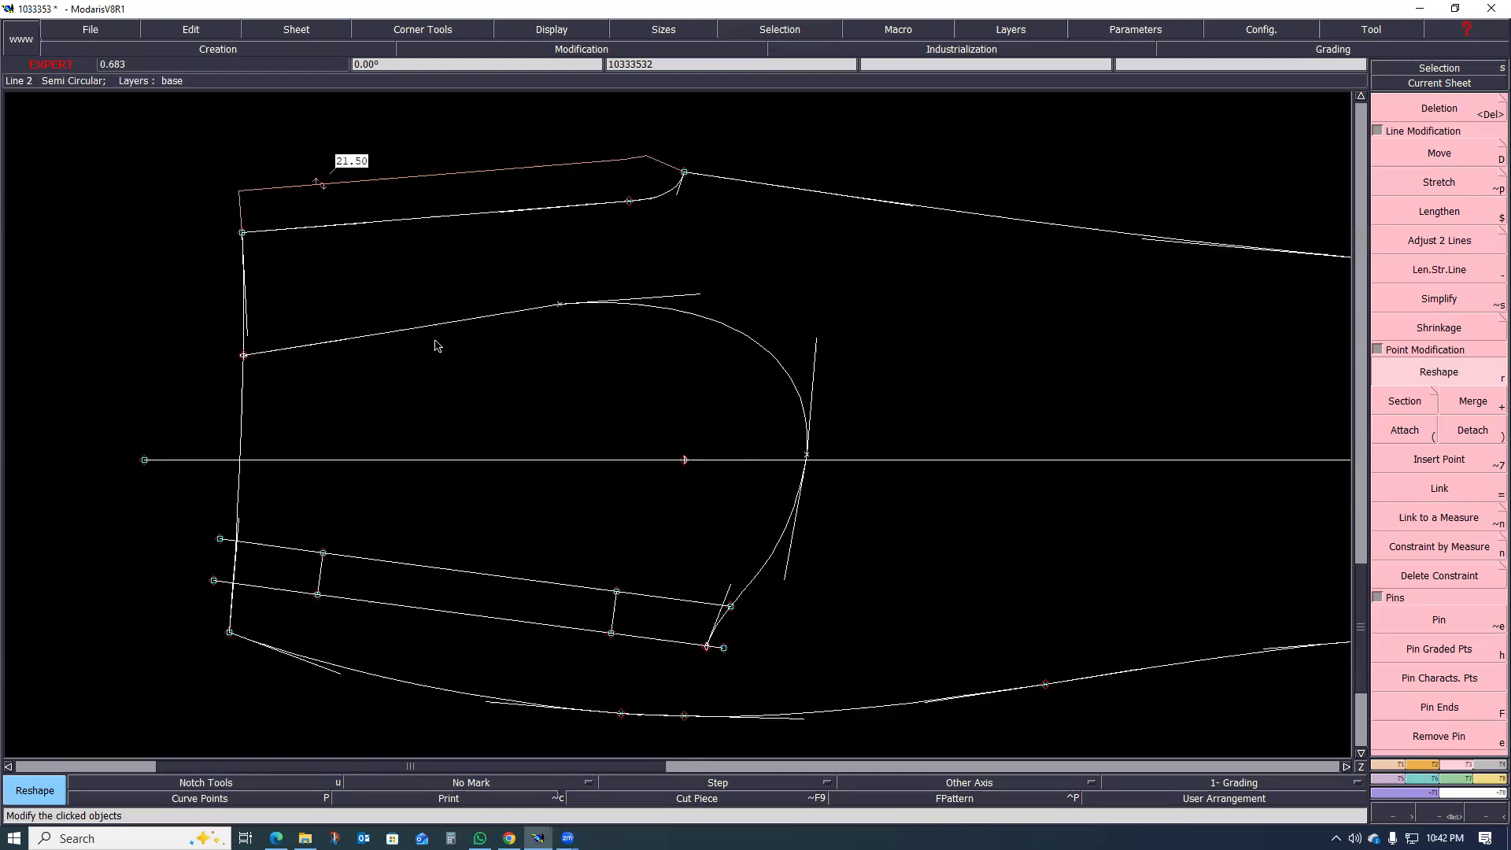
click(356, 337)
click(383, 329)
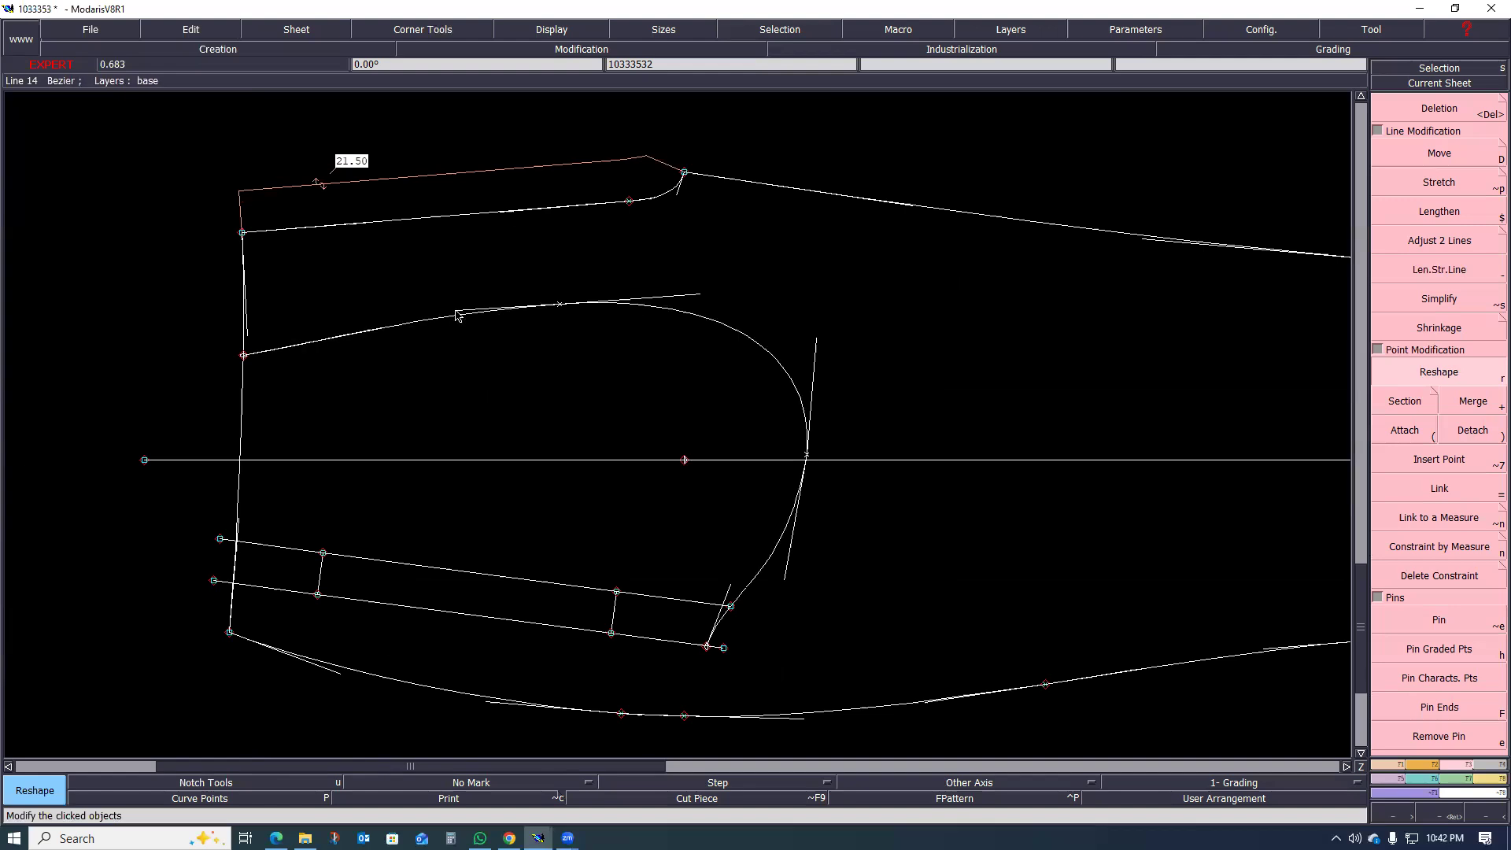
Step: Preview the pocket bag shape with Seam, highlighting the area between grain line and welt, and the full area including the welt strip
scroll(573, 314, down, 2)
scroll(558, 346, up, 3)
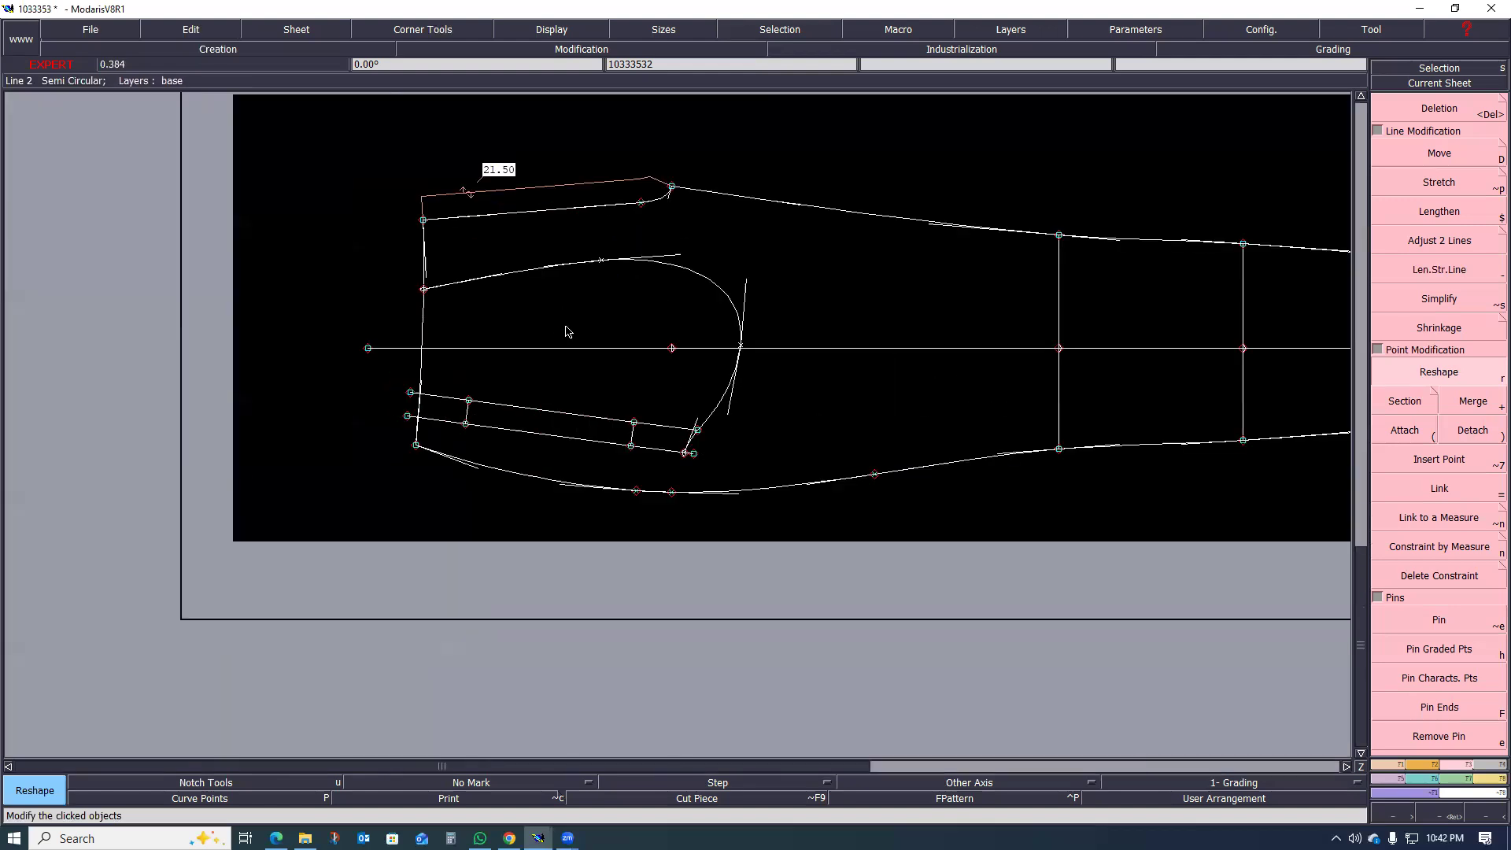
scroll(596, 425, down, 1)
scroll(594, 363, up, 1)
scroll(596, 363, up, 1)
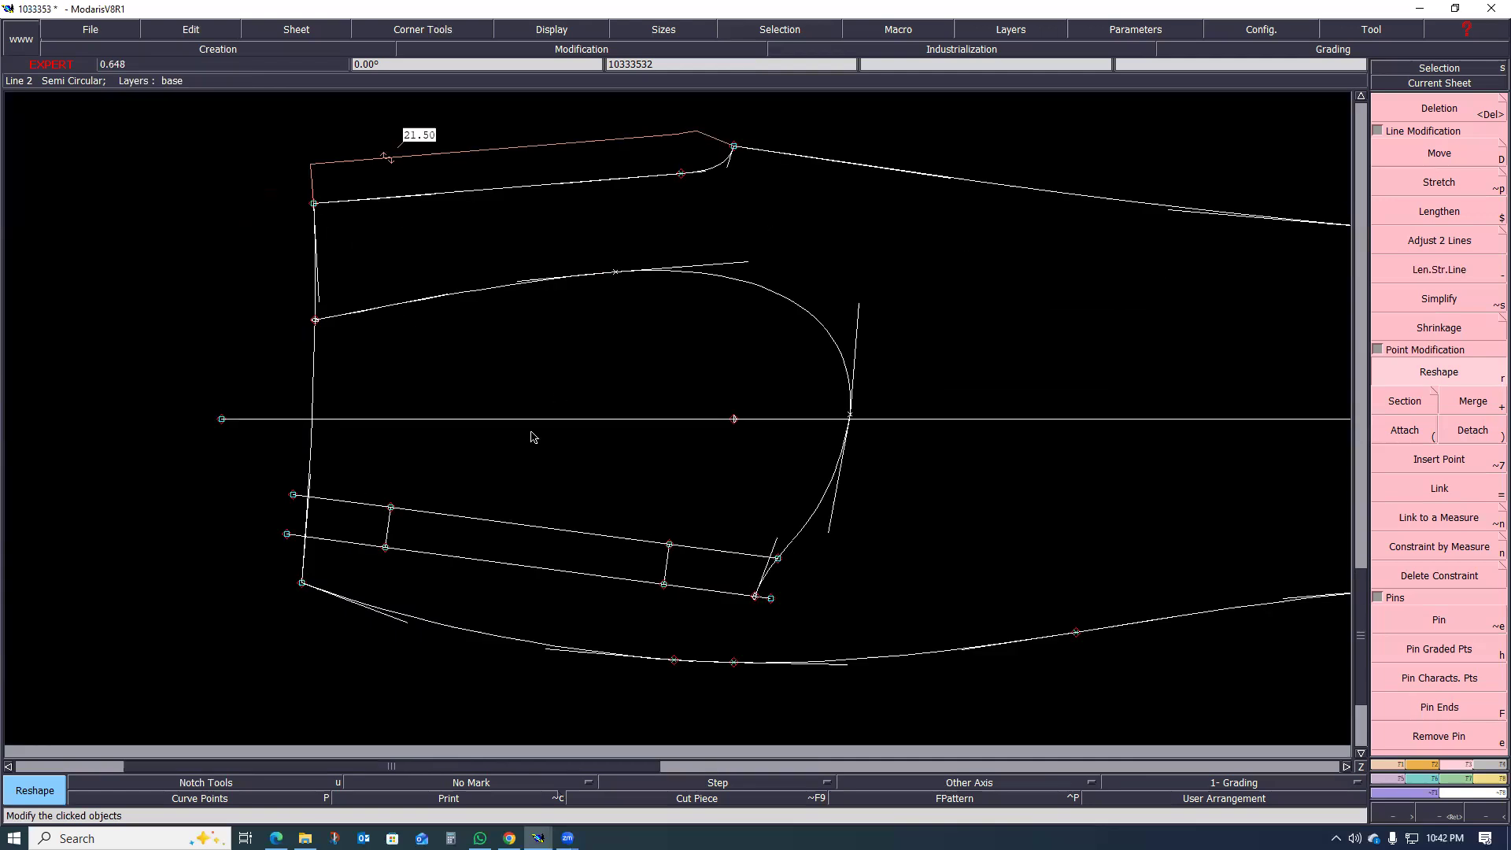
scroll(543, 435, down, 2)
scroll(636, 486, up, 3)
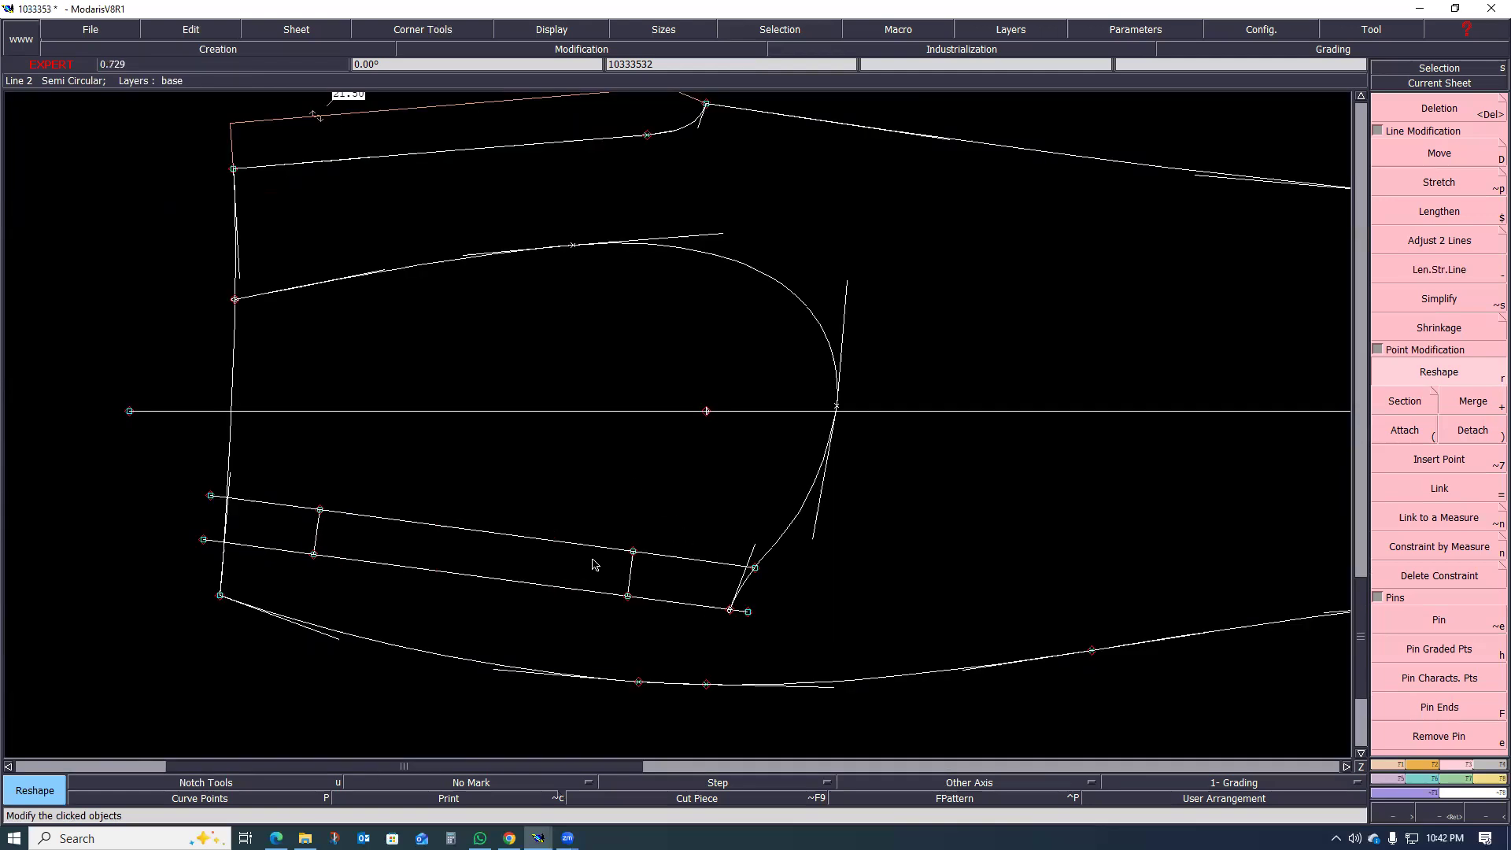
key(shift+s)
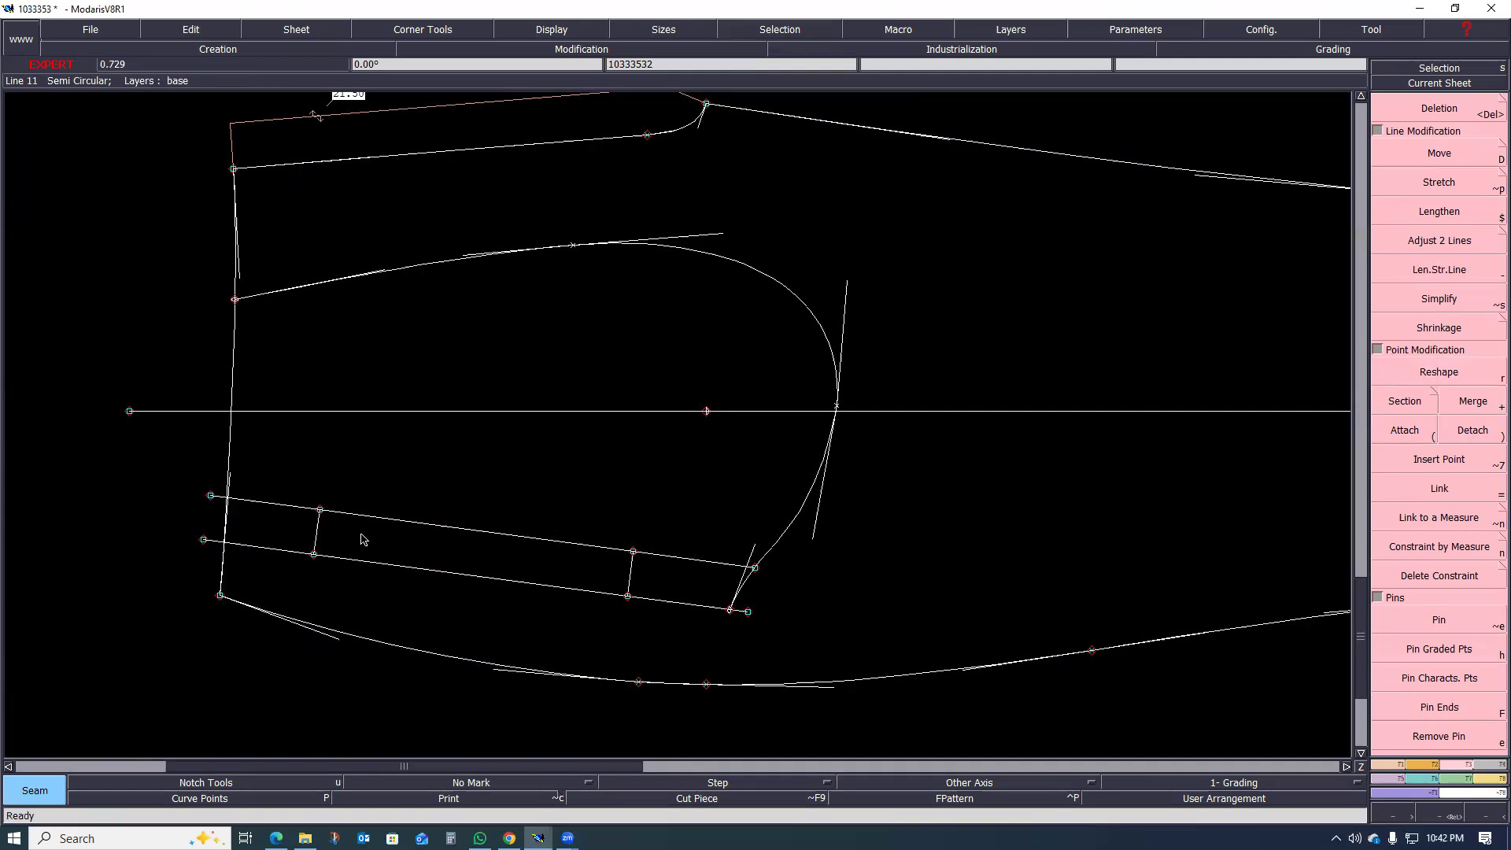
click(370, 484)
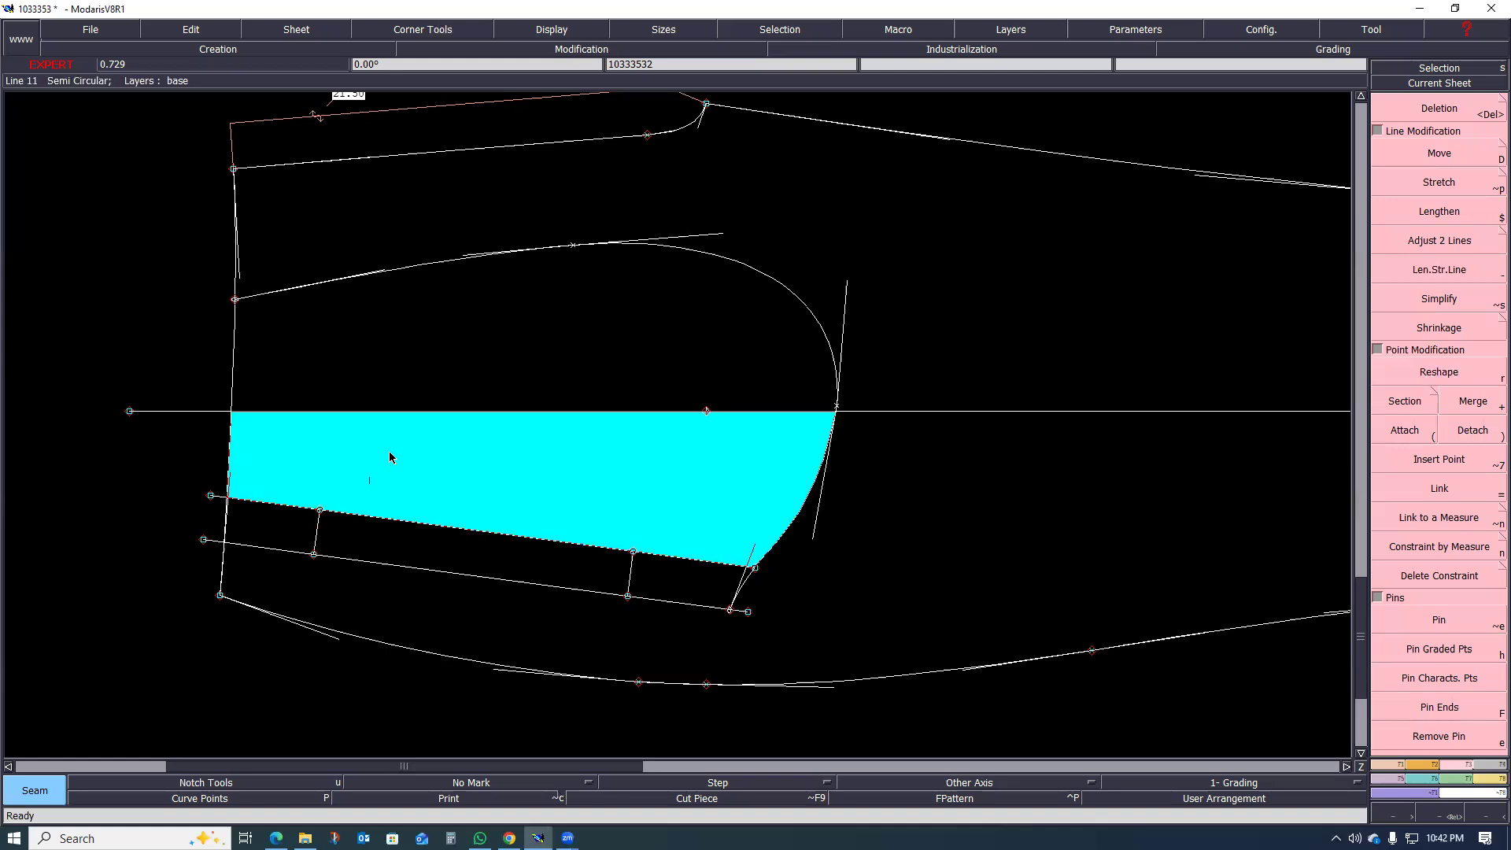
right_click(545, 414)
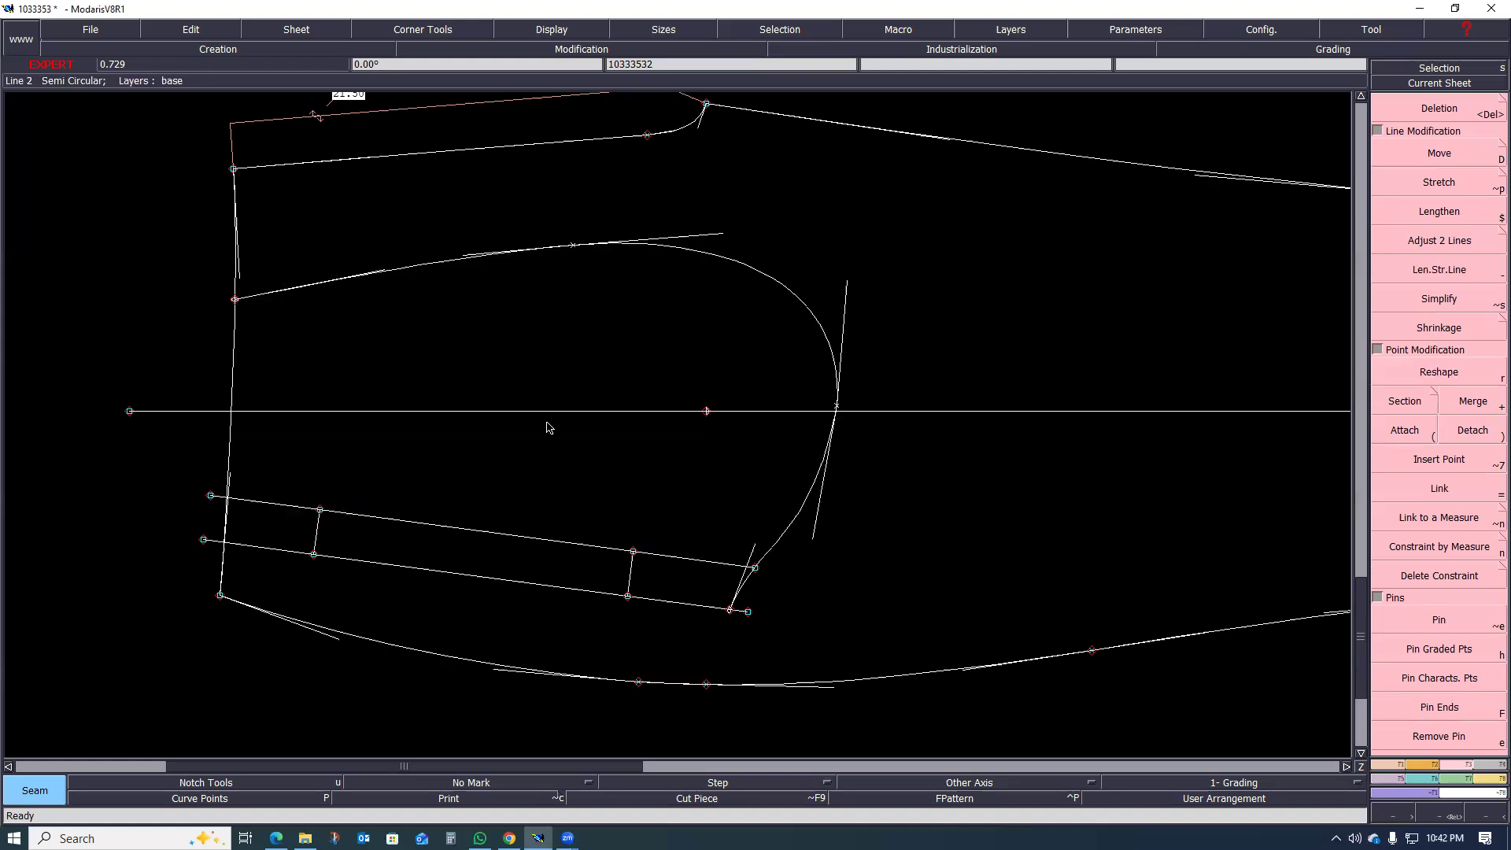
click(280, 530)
click(654, 577)
click(591, 370)
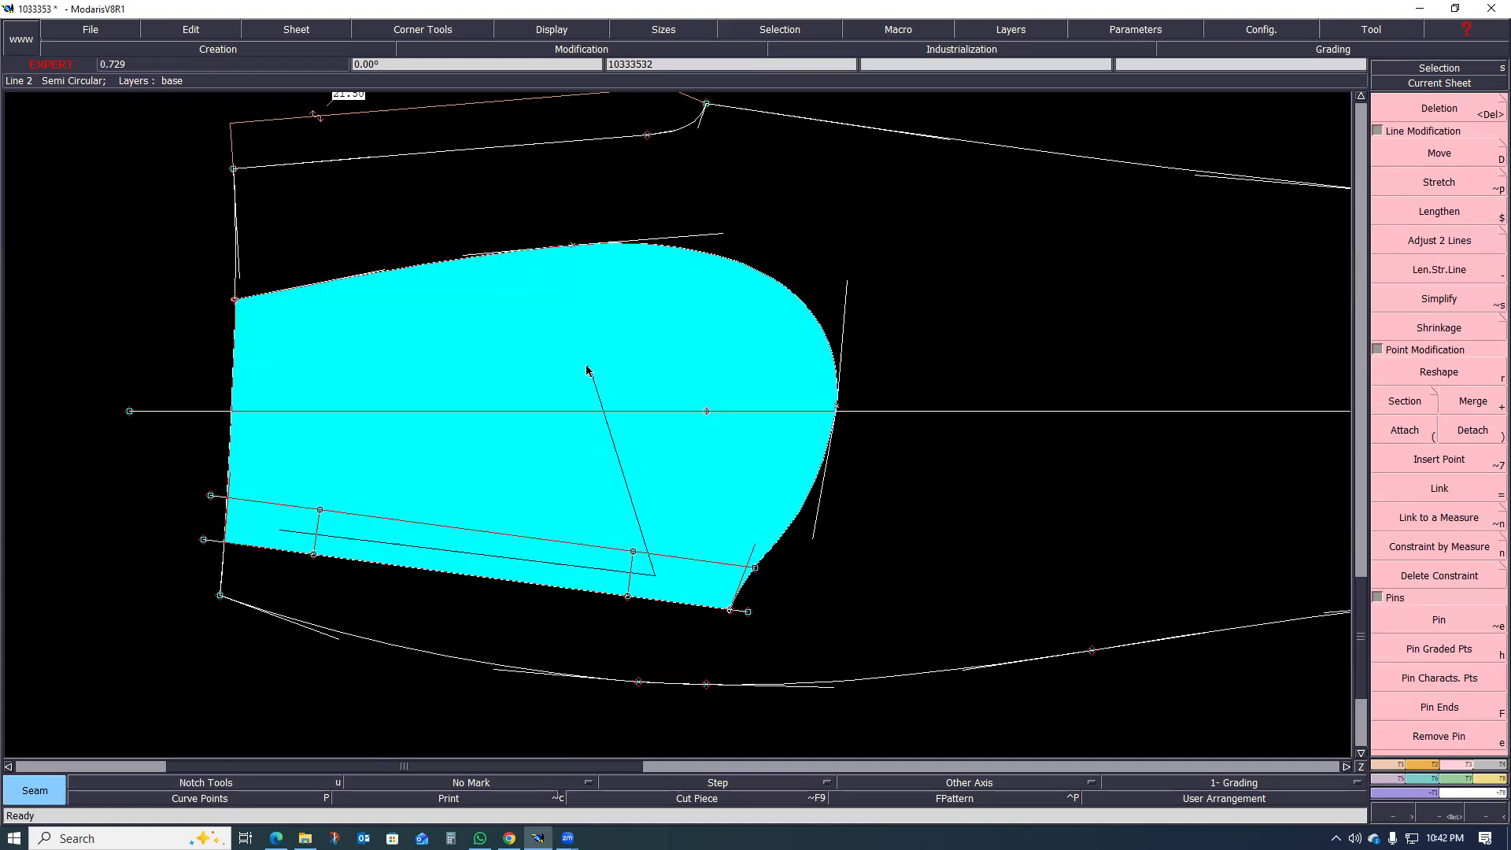
right_click(590, 428)
Step: Preview with Seam the pocket bag area that ends at the inner welt line, leaving out the welt strip
scroll(408, 553, down, 1)
scroll(457, 571, up, 1)
scroll(463, 572, down, 1)
scroll(445, 577, up, 1)
scroll(573, 564, up, 1)
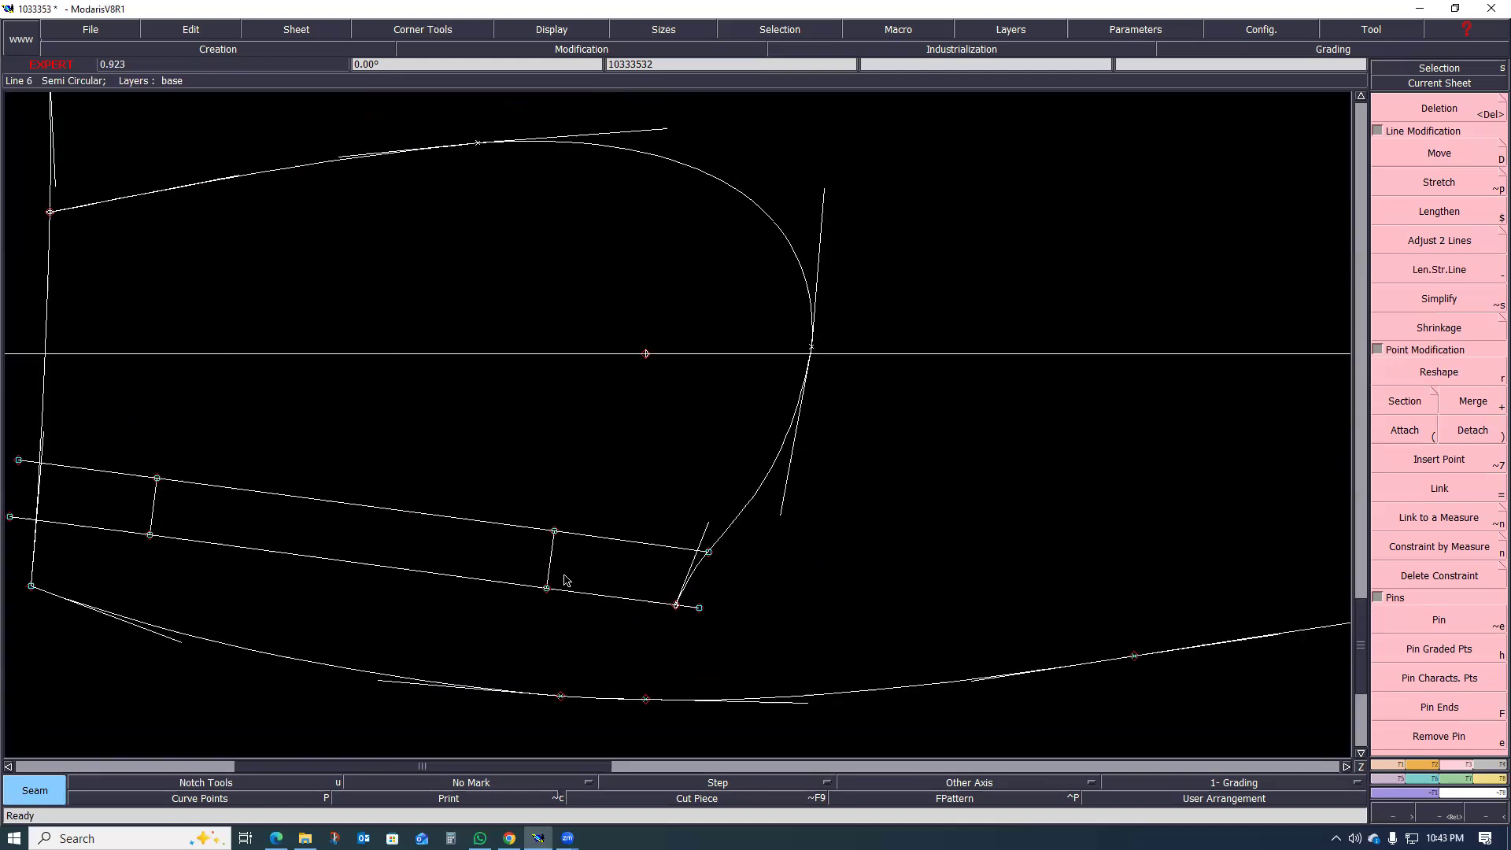
scroll(595, 544, down, 1)
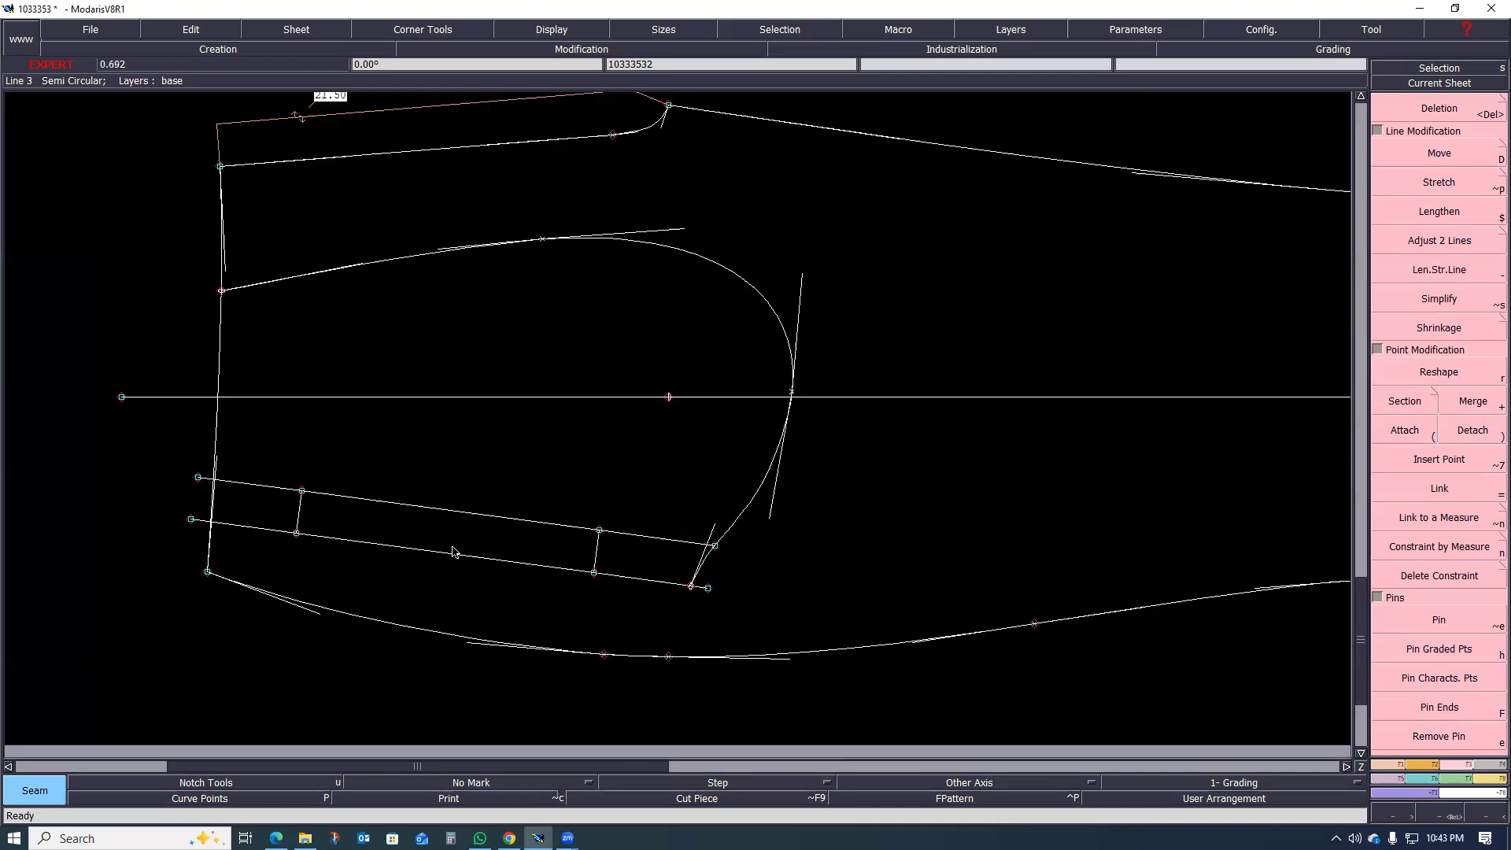
click(289, 470)
right_click(465, 330)
Step: Extend the bag outline past the outer welt line with Len.Str.Line and attach its end to the hip point on the side seam
key(minus)
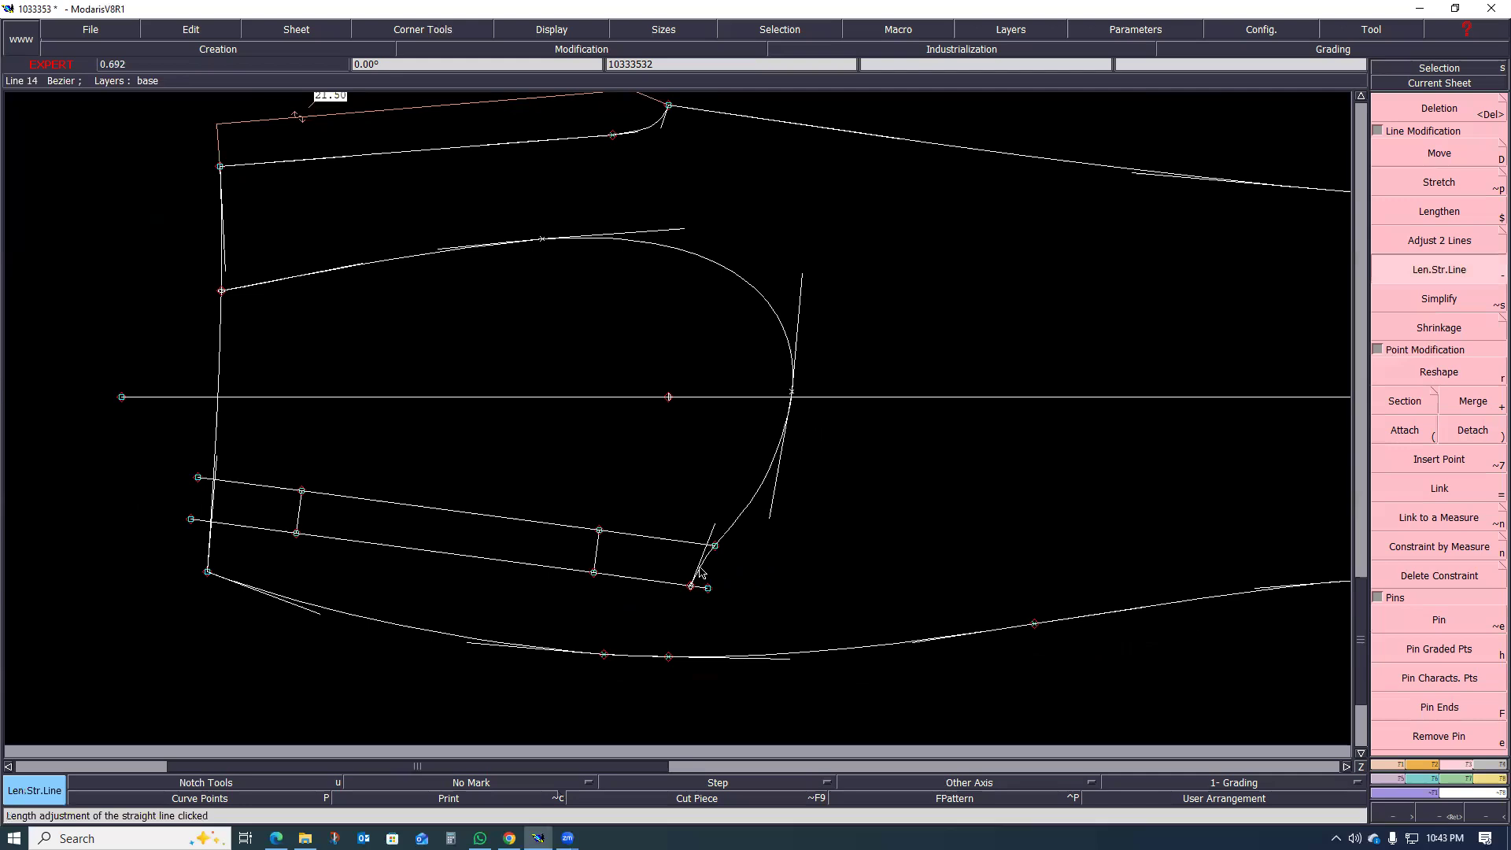
click(698, 579)
click(665, 645)
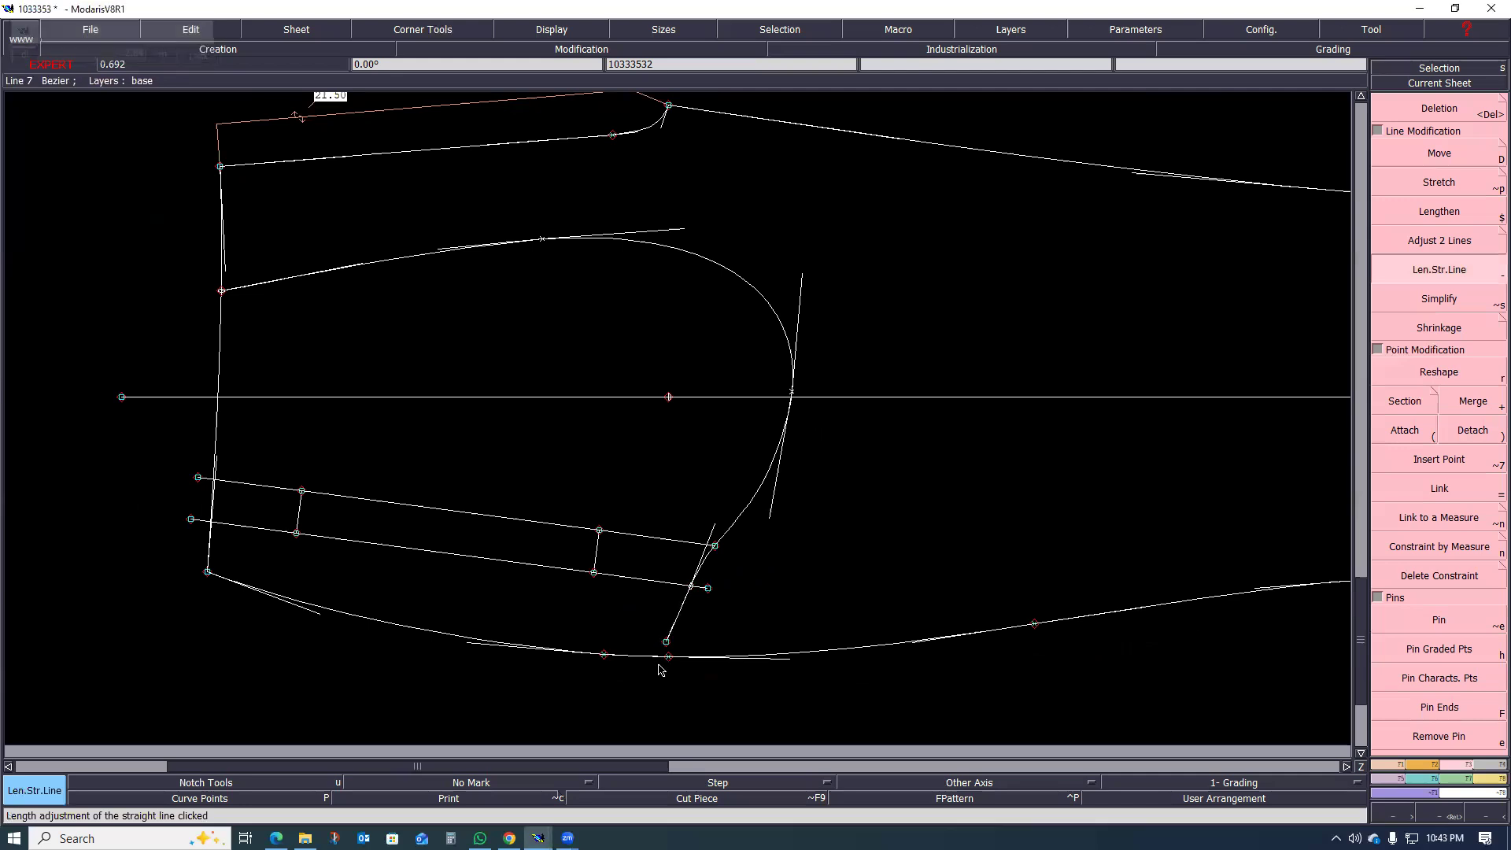
scroll(668, 681, up, 1)
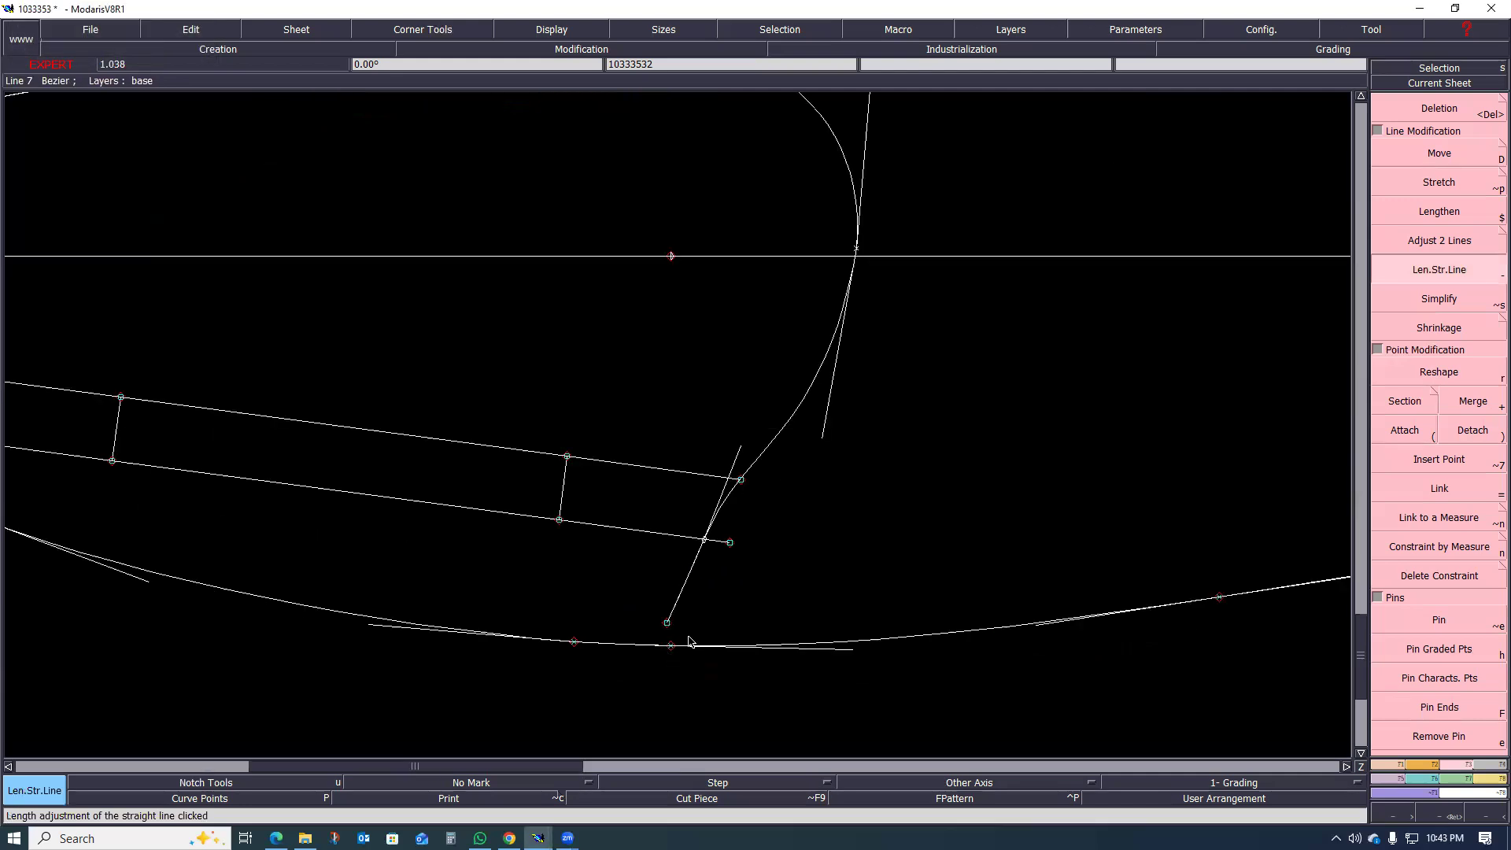
key(parenleft)
click(667, 623)
click(671, 646)
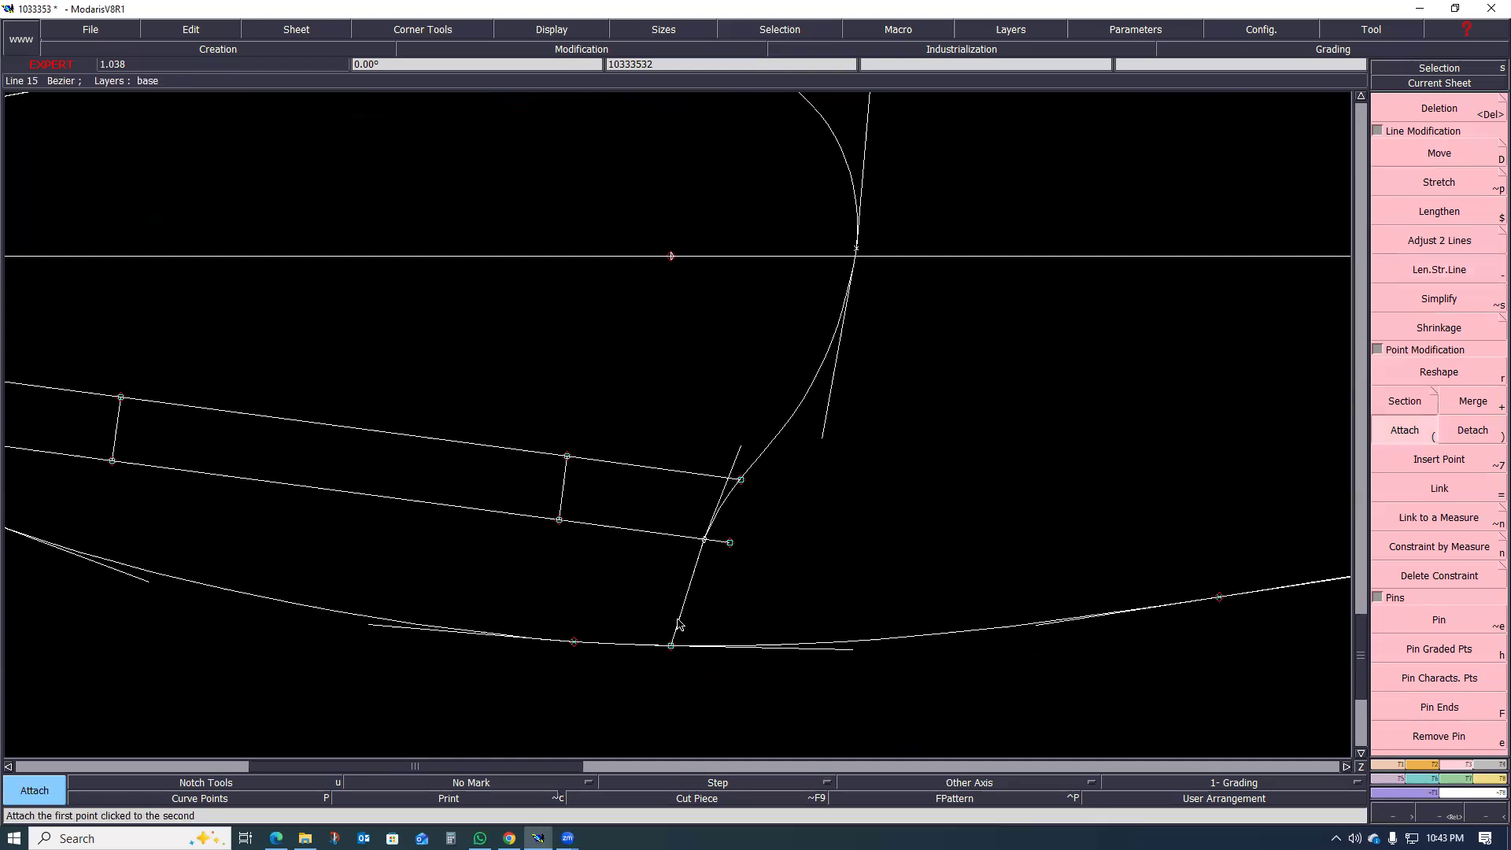
Step: Smooth the bag outline where it crosses the welt lines with Reshape, shifting the crossing point slightly outward and adjusting the adjacent tangents
scroll(677, 623, down, 5)
scroll(689, 594, up, 3)
scroll(686, 594, down, 2)
scroll(669, 605, up, 3)
scroll(600, 611, down, 4)
scroll(323, 587, up, 3)
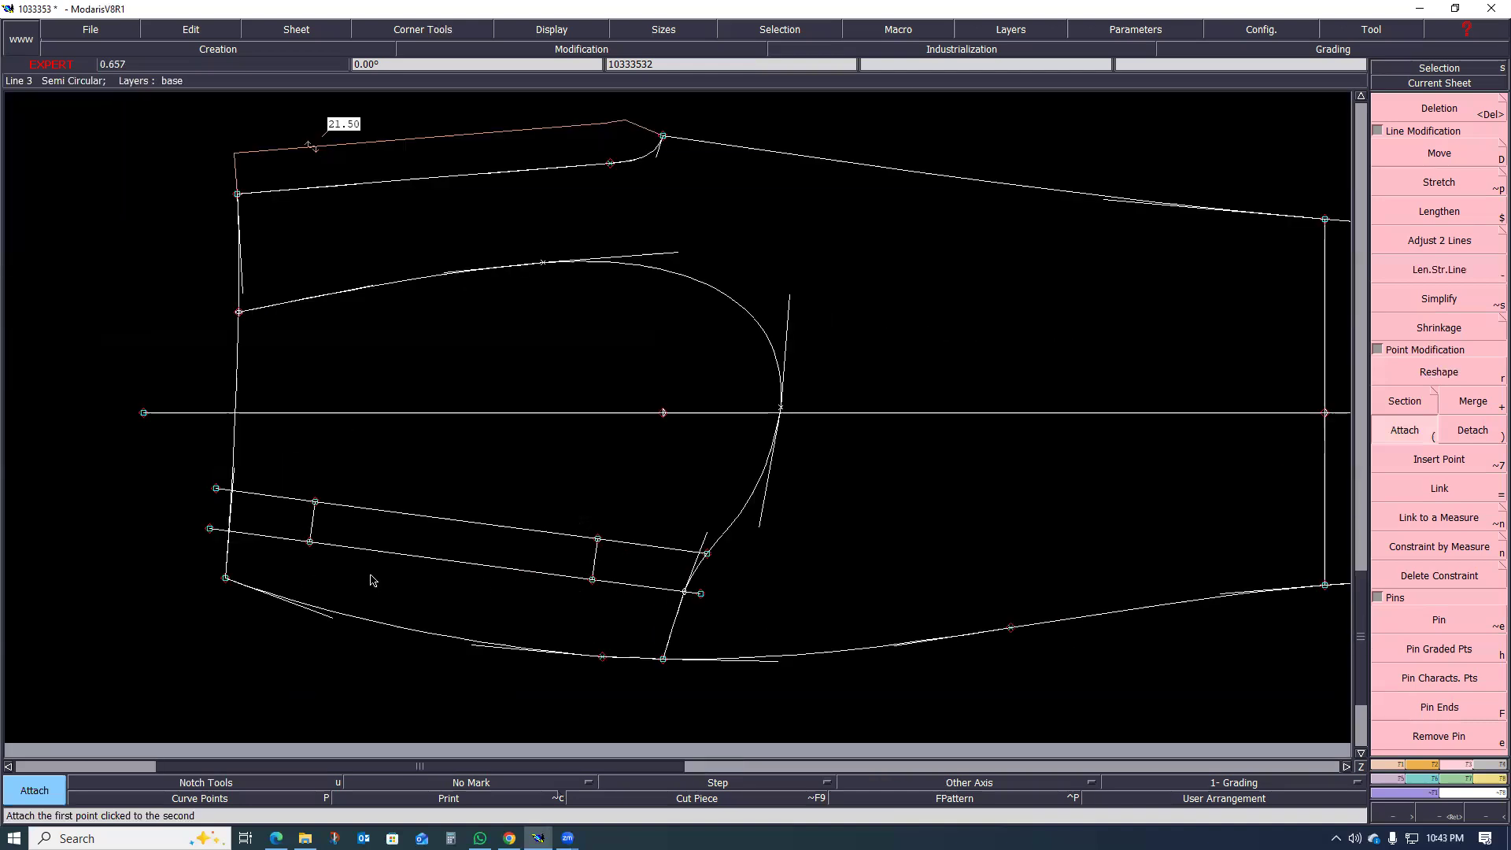
scroll(415, 590, up, 2)
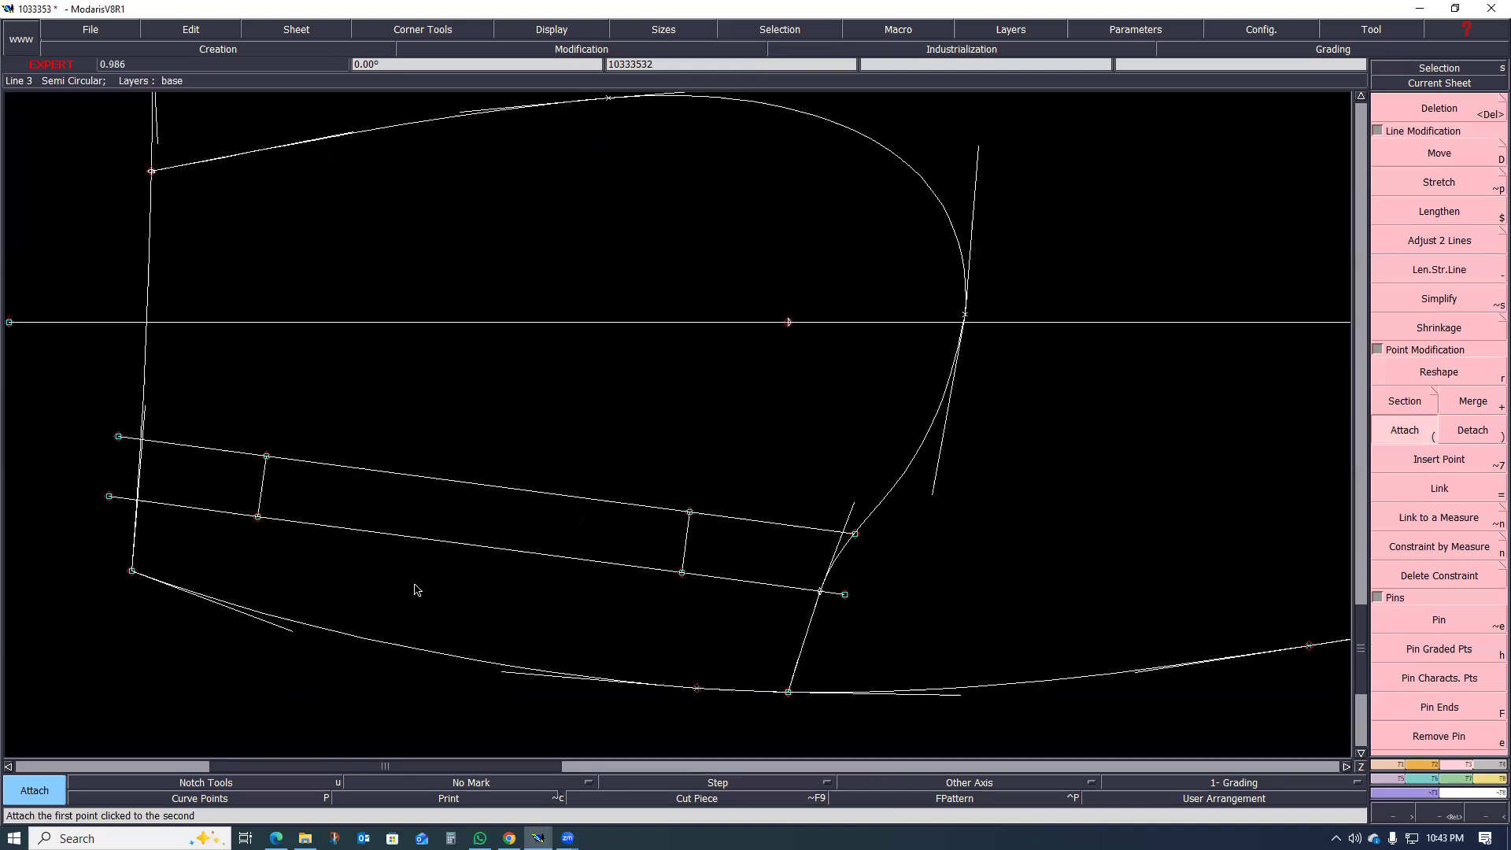
scroll(820, 590, up, 2)
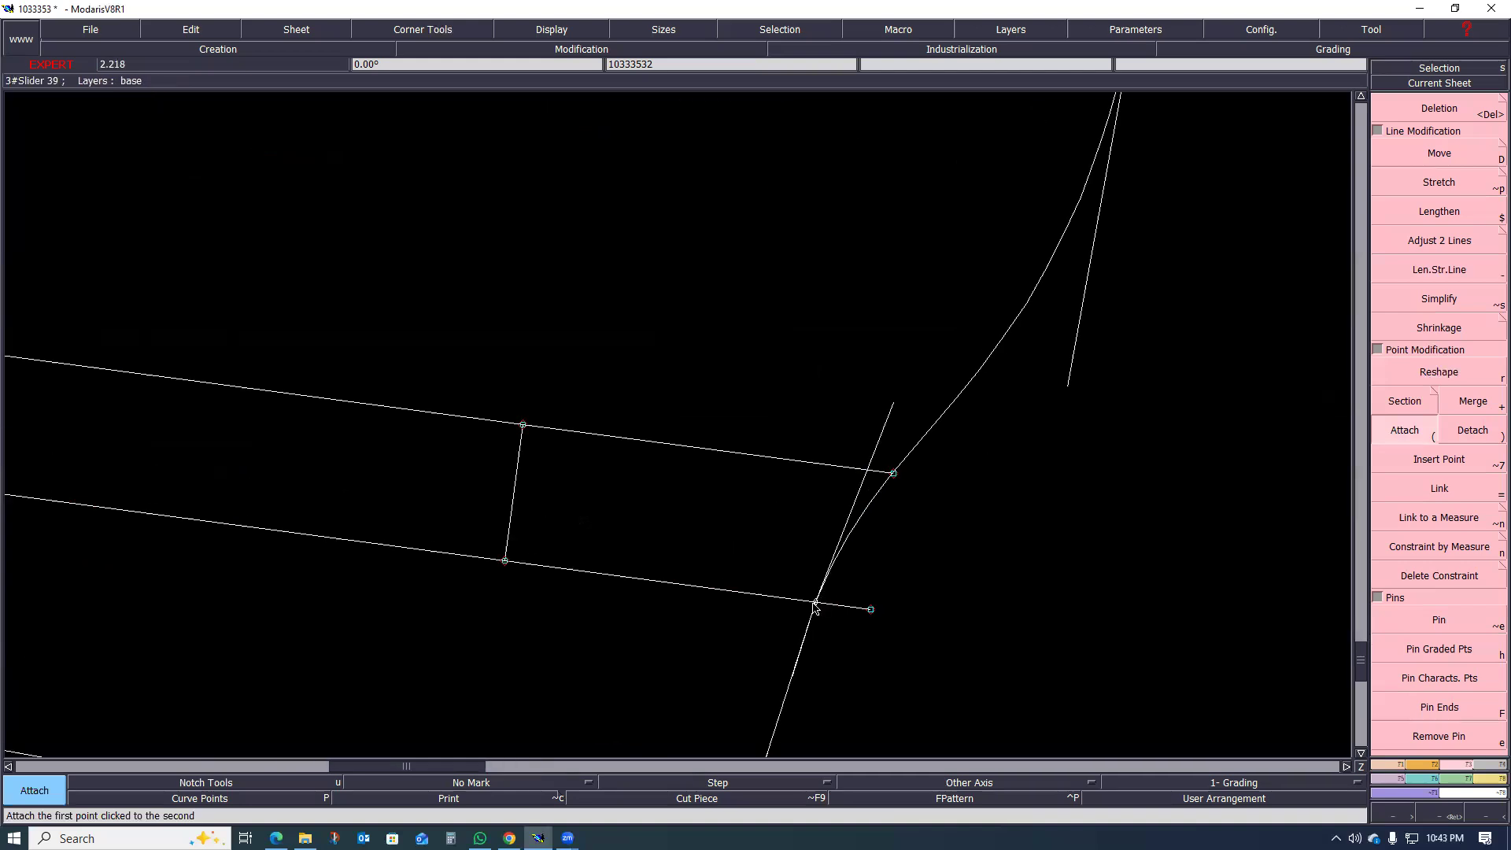
key(r)
click(815, 603)
click(826, 604)
scroll(904, 501, down, 1)
click(997, 465)
click(984, 439)
click(866, 479)
click(867, 458)
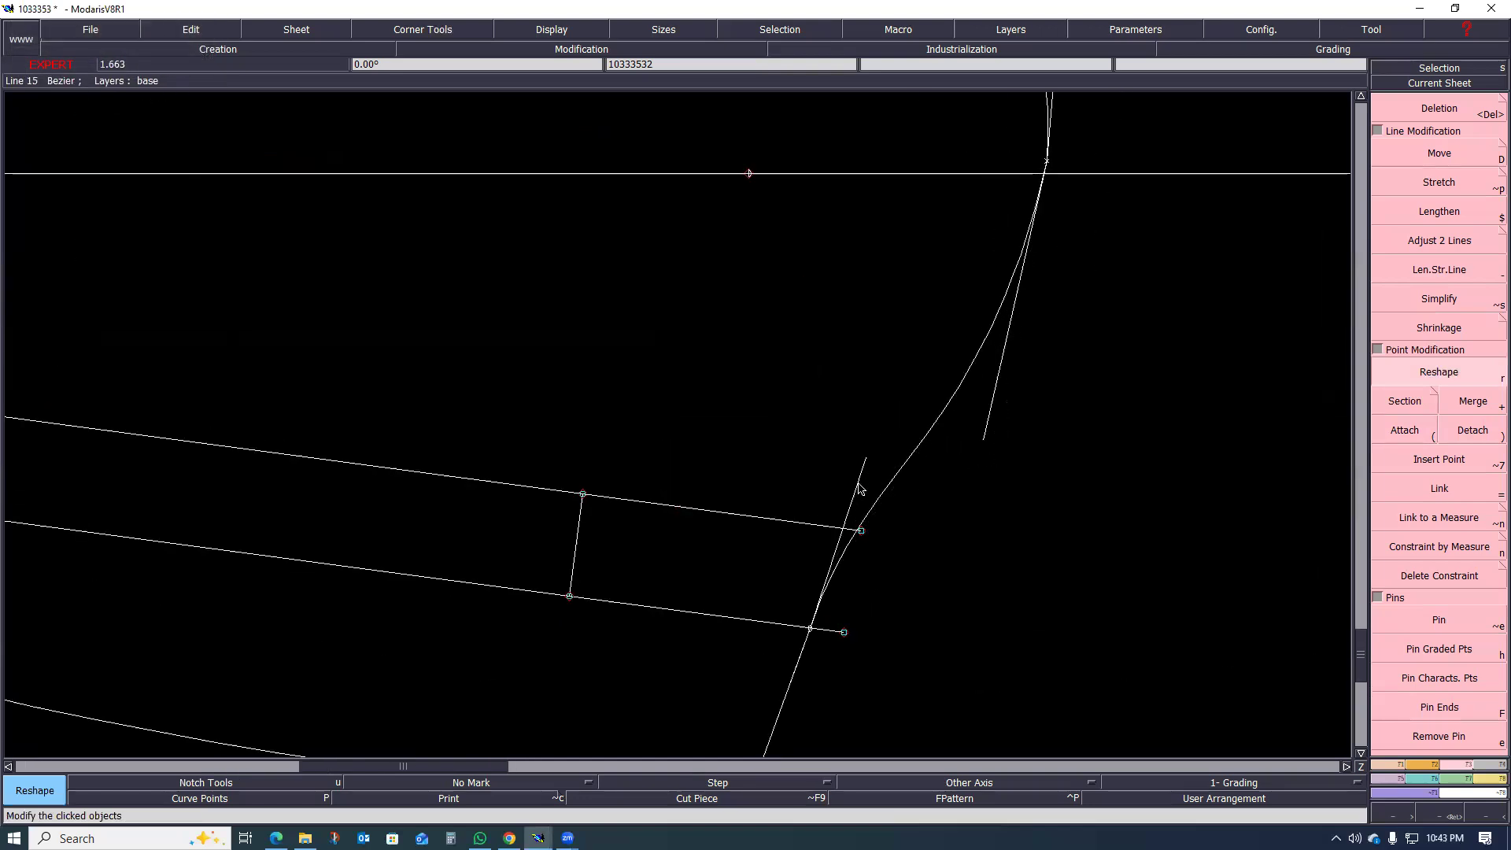
Step: Delete the pocket bag outline's intermediate curve point where it crosses the outer welt line
scroll(885, 614, down, 6)
scroll(869, 625, up, 5)
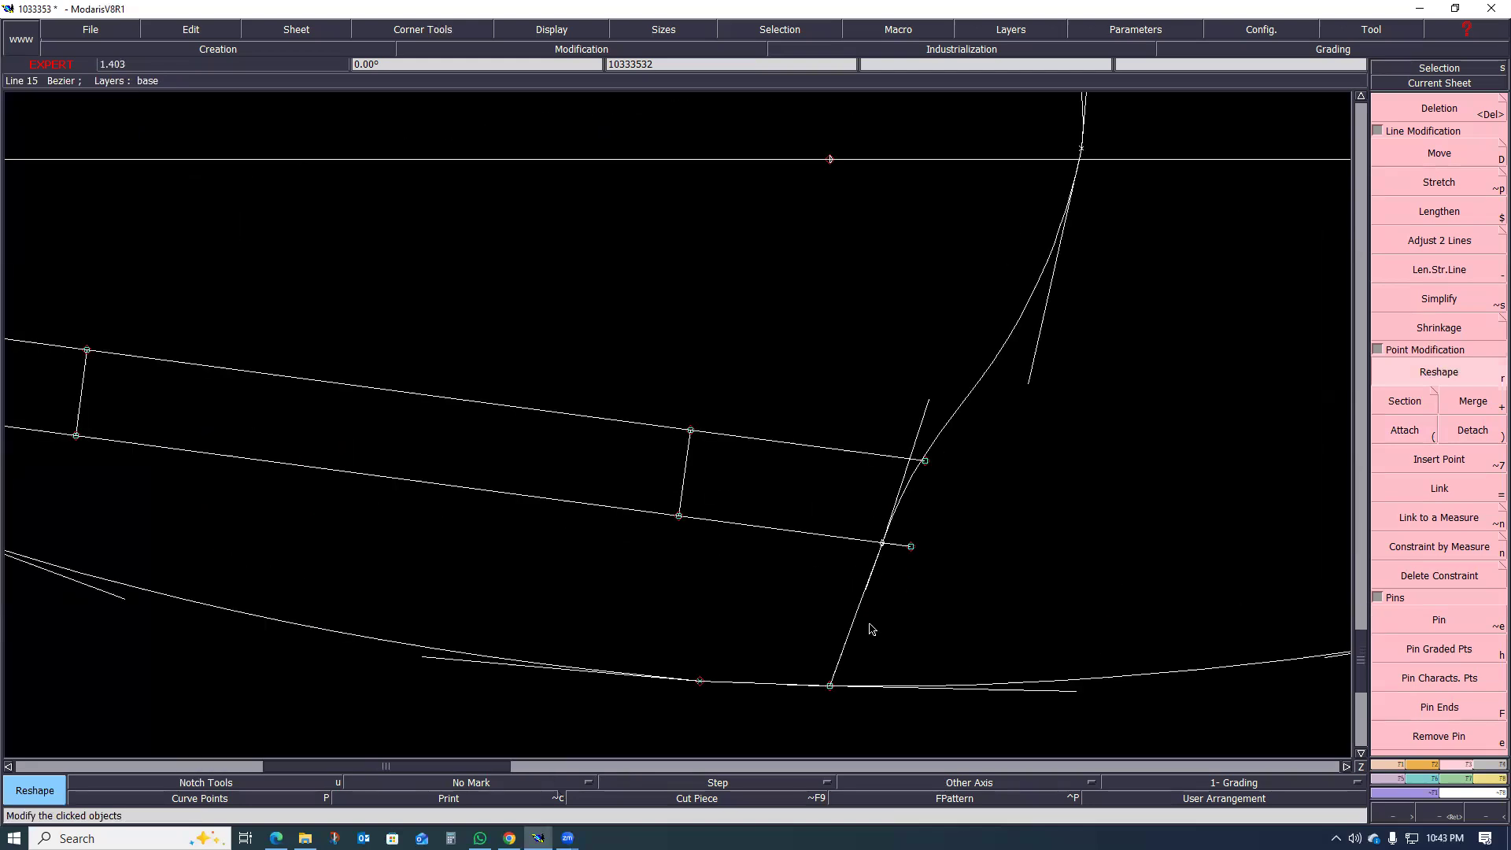
key(Delete)
click(885, 544)
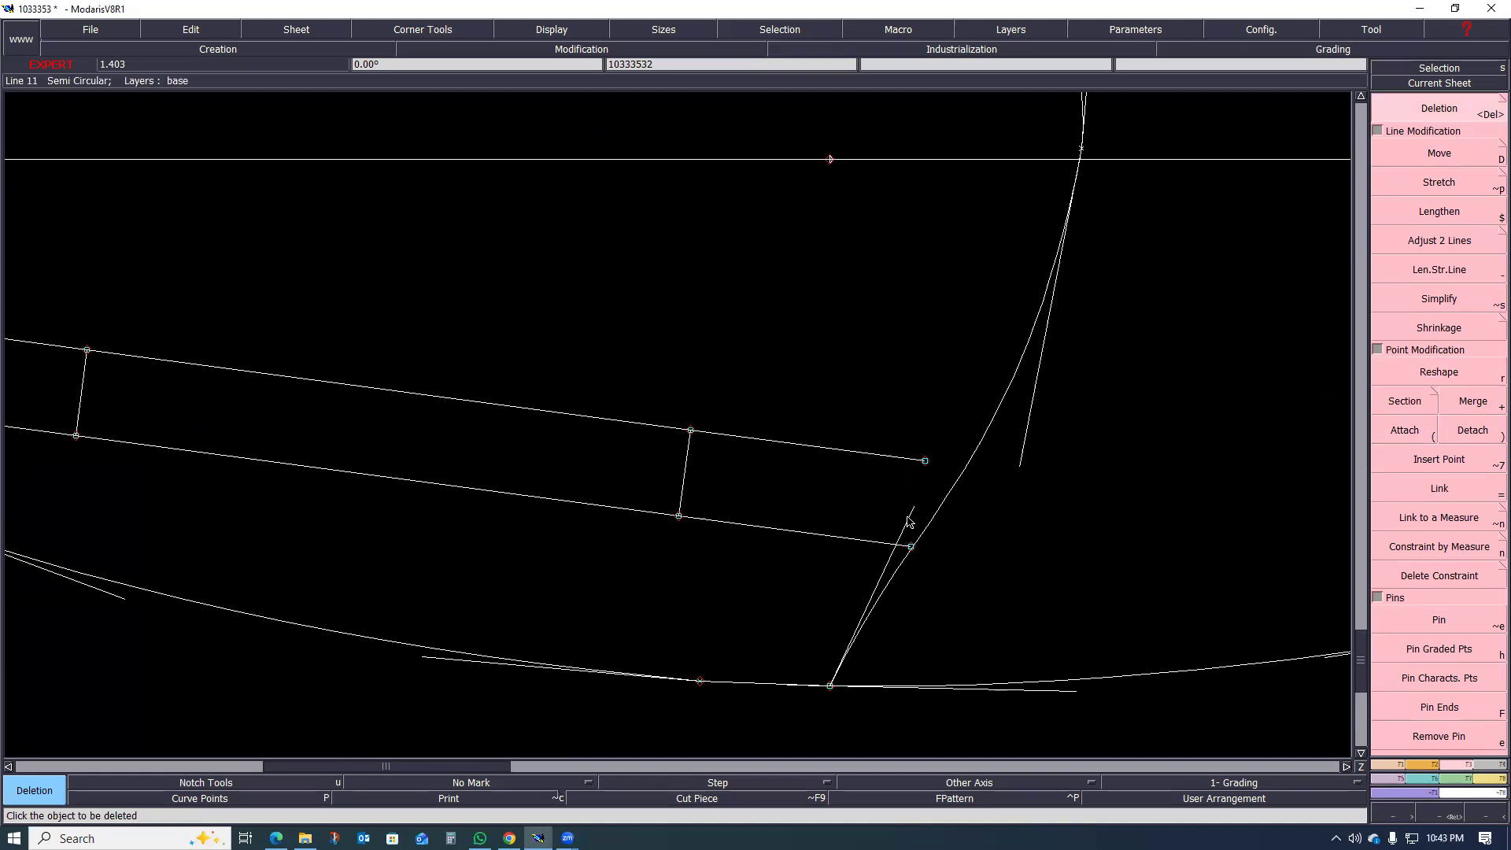
Step: Reshape the bag outline between the grain line and hip point into a smooth S-curve by adjusting the tangents at both ends
key(r)
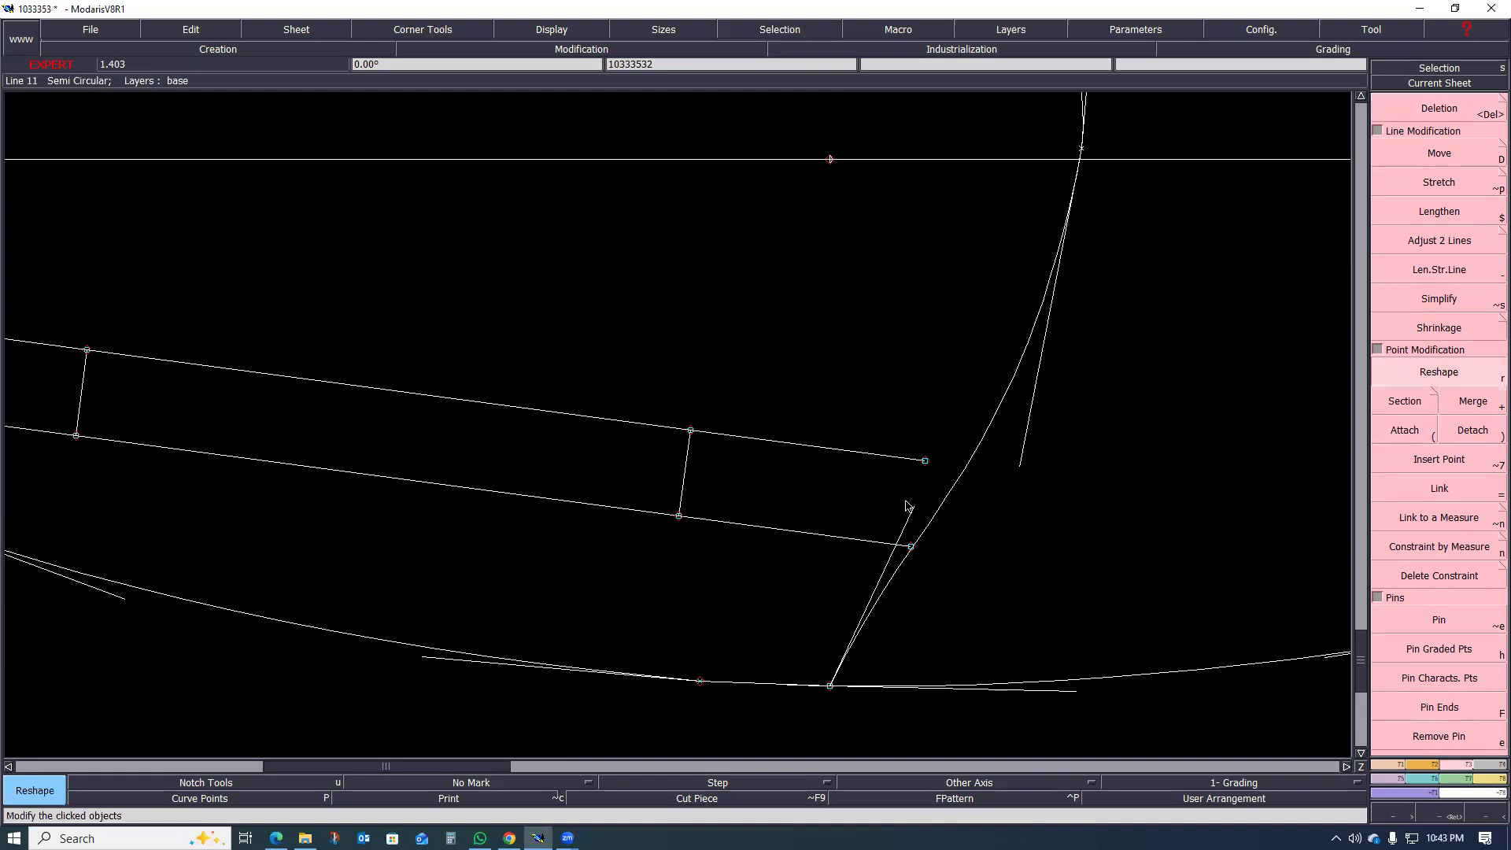
click(889, 456)
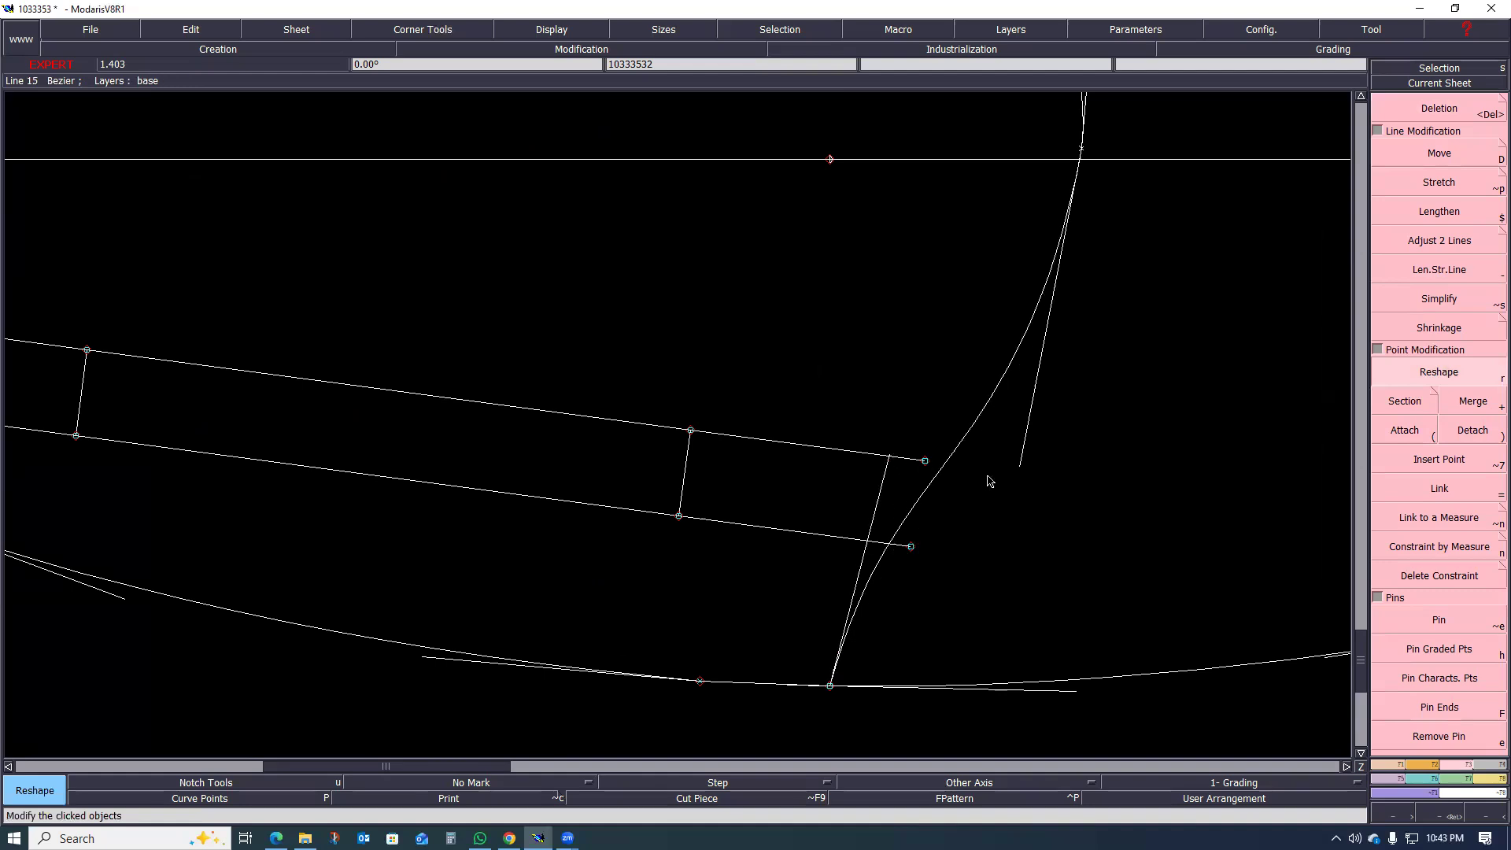
click(1017, 465)
scroll(904, 533, down, 1)
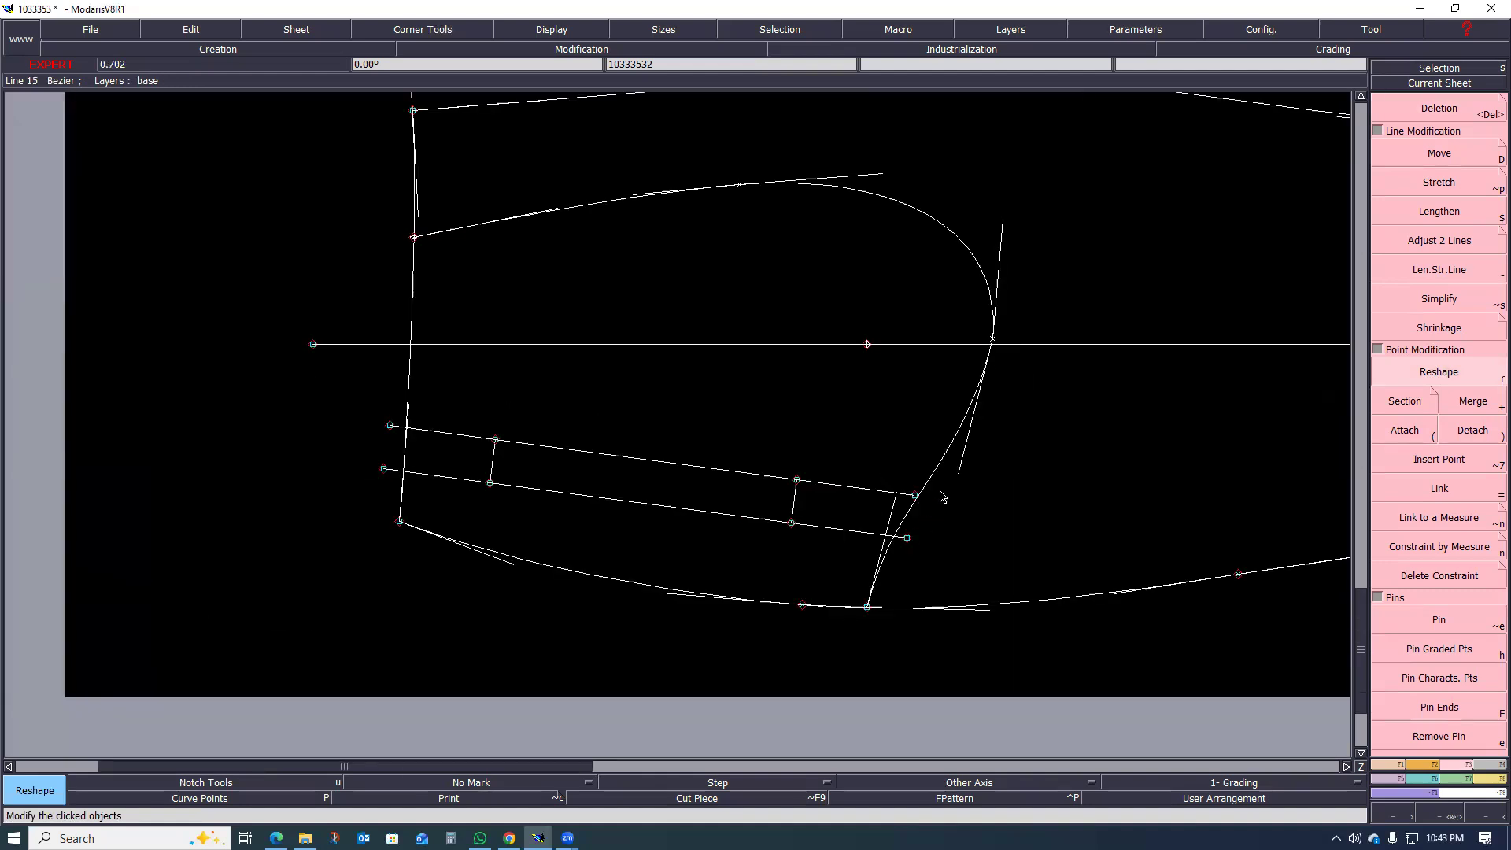
scroll(940, 439, down, 1)
scroll(956, 437, up, 2)
click(944, 462)
click(964, 445)
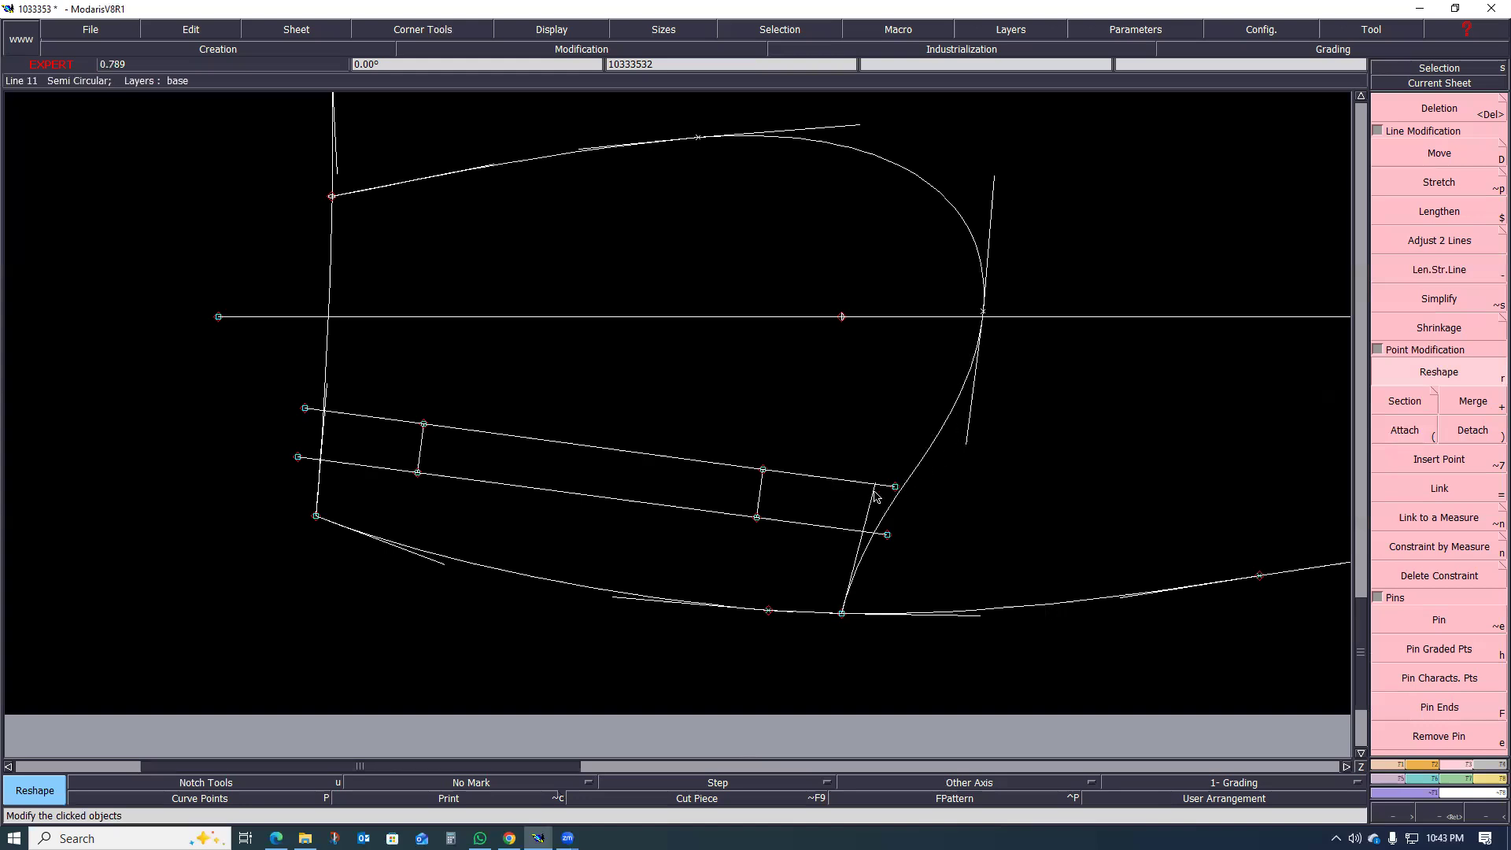
scroll(970, 461, down, 1)
scroll(1023, 362, up, 1)
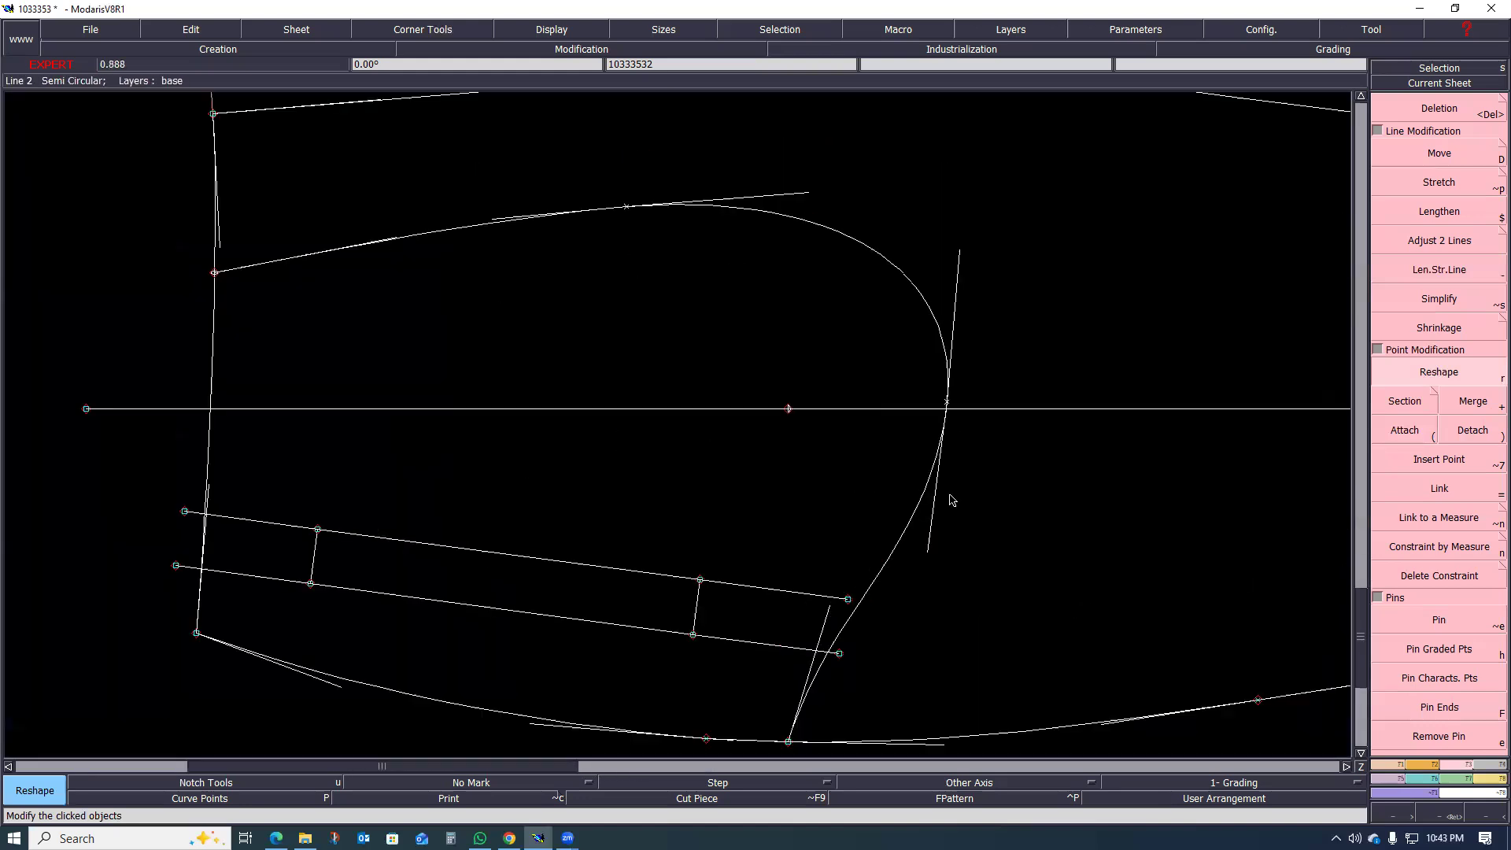
Step: Adjust both tangents at the bag's deepest point on the grain line until they run almost perpendicular to it
click(949, 536)
click(960, 253)
click(951, 253)
scroll(782, 482, down, 1)
scroll(775, 547, up, 1)
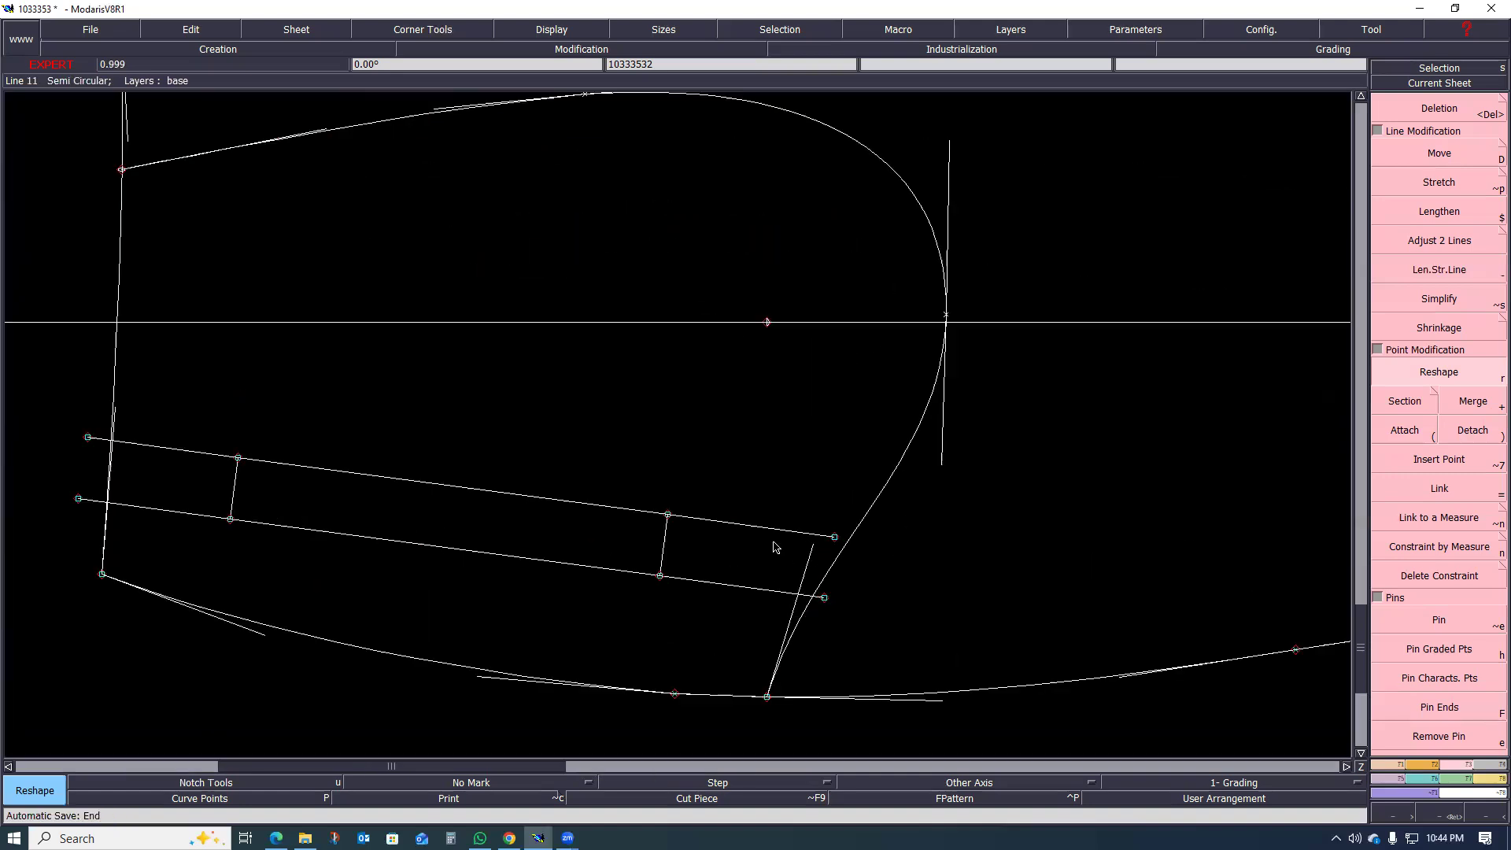
Step: Extend both welt lines past the bag outline with Len.Str.Line, lengthening the inner one by about 3 cm and the outer one slightly
key(Delete)
key(minus)
click(779, 536)
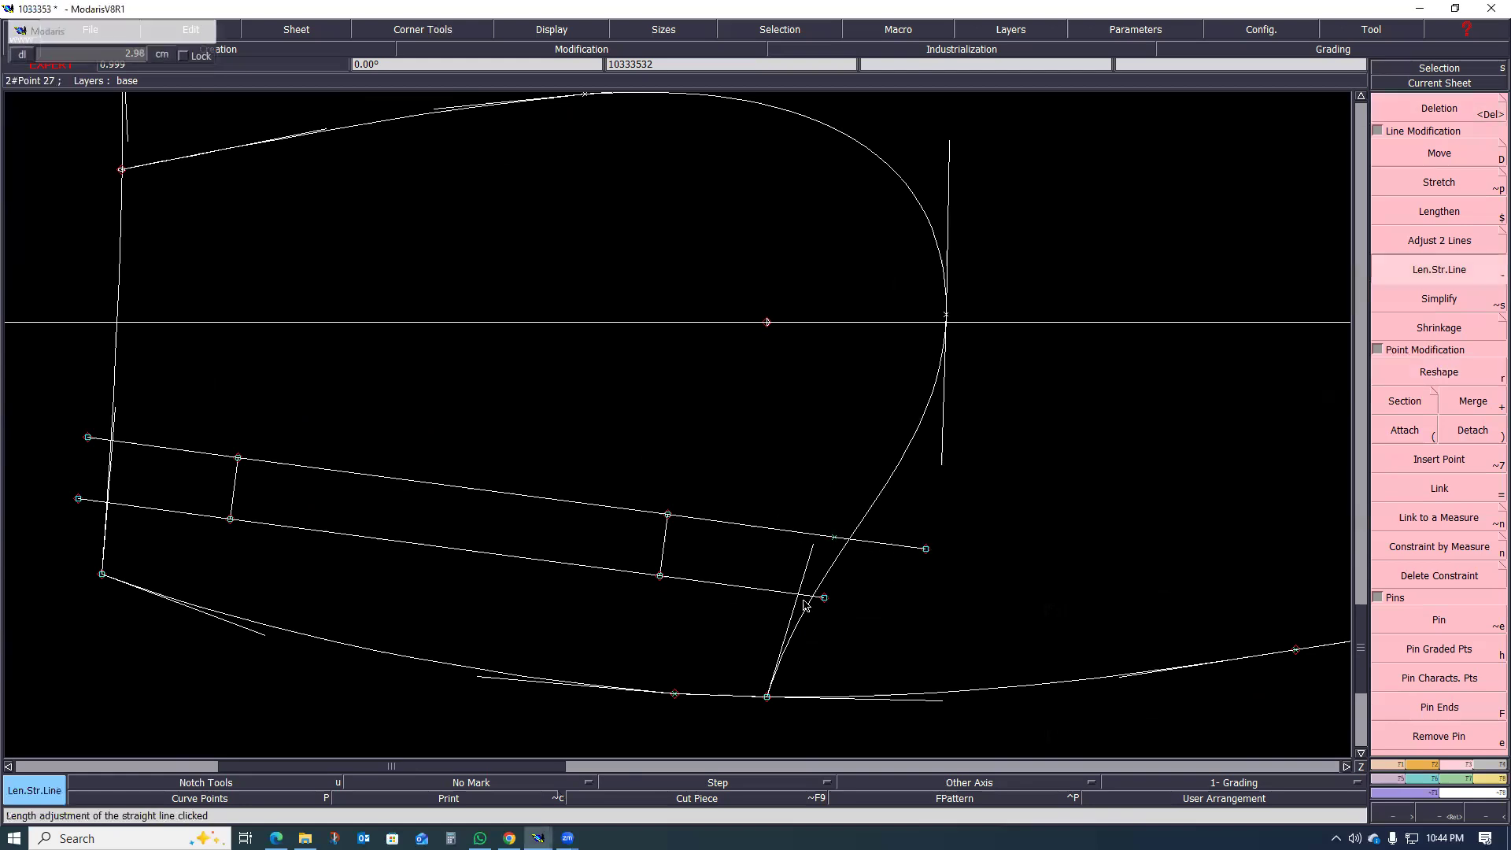
click(843, 615)
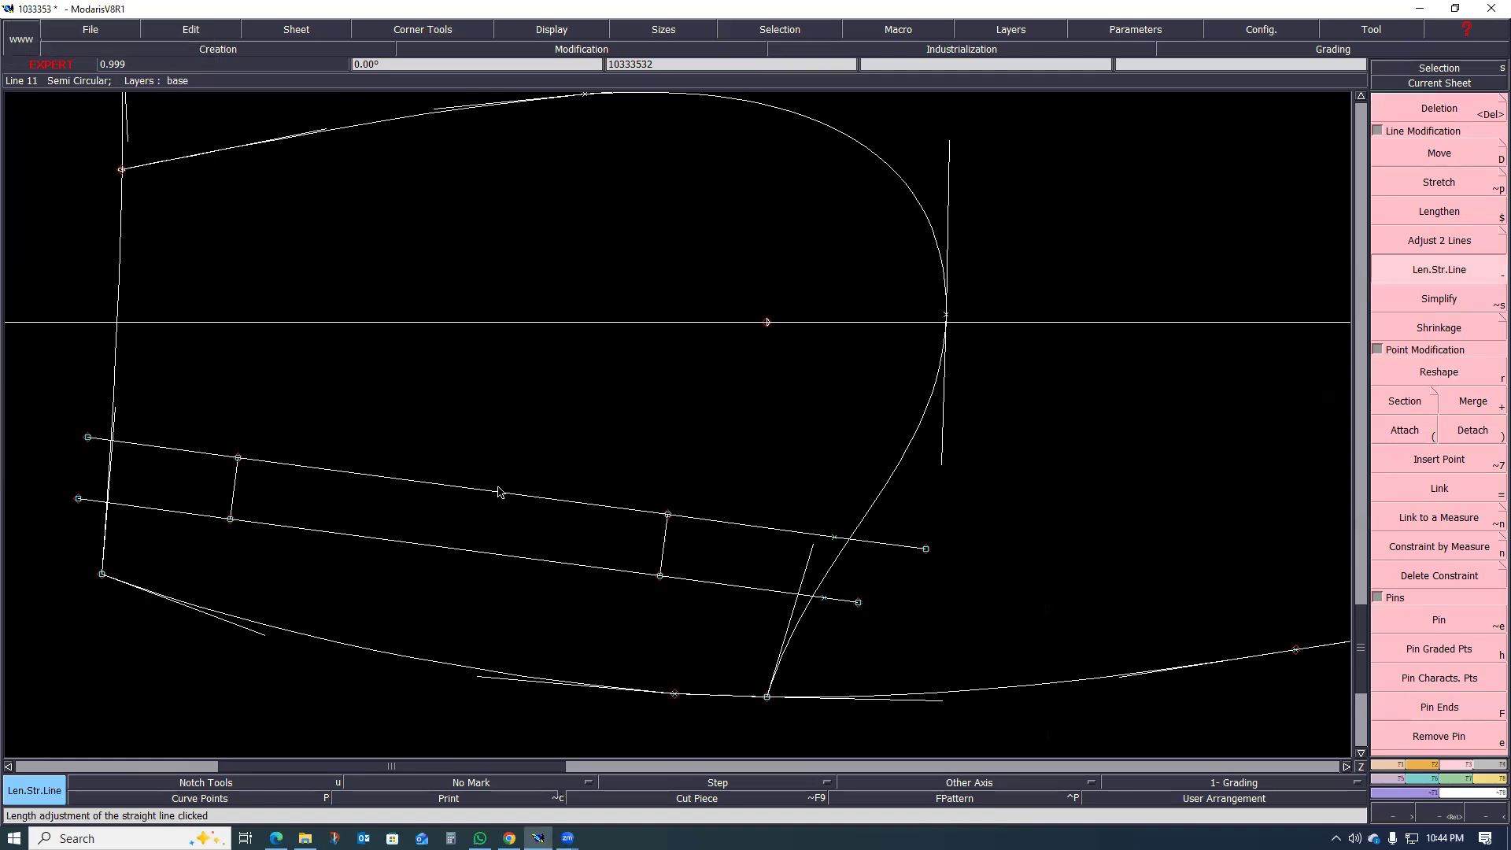
scroll(653, 550, down, 2)
scroll(605, 540, up, 3)
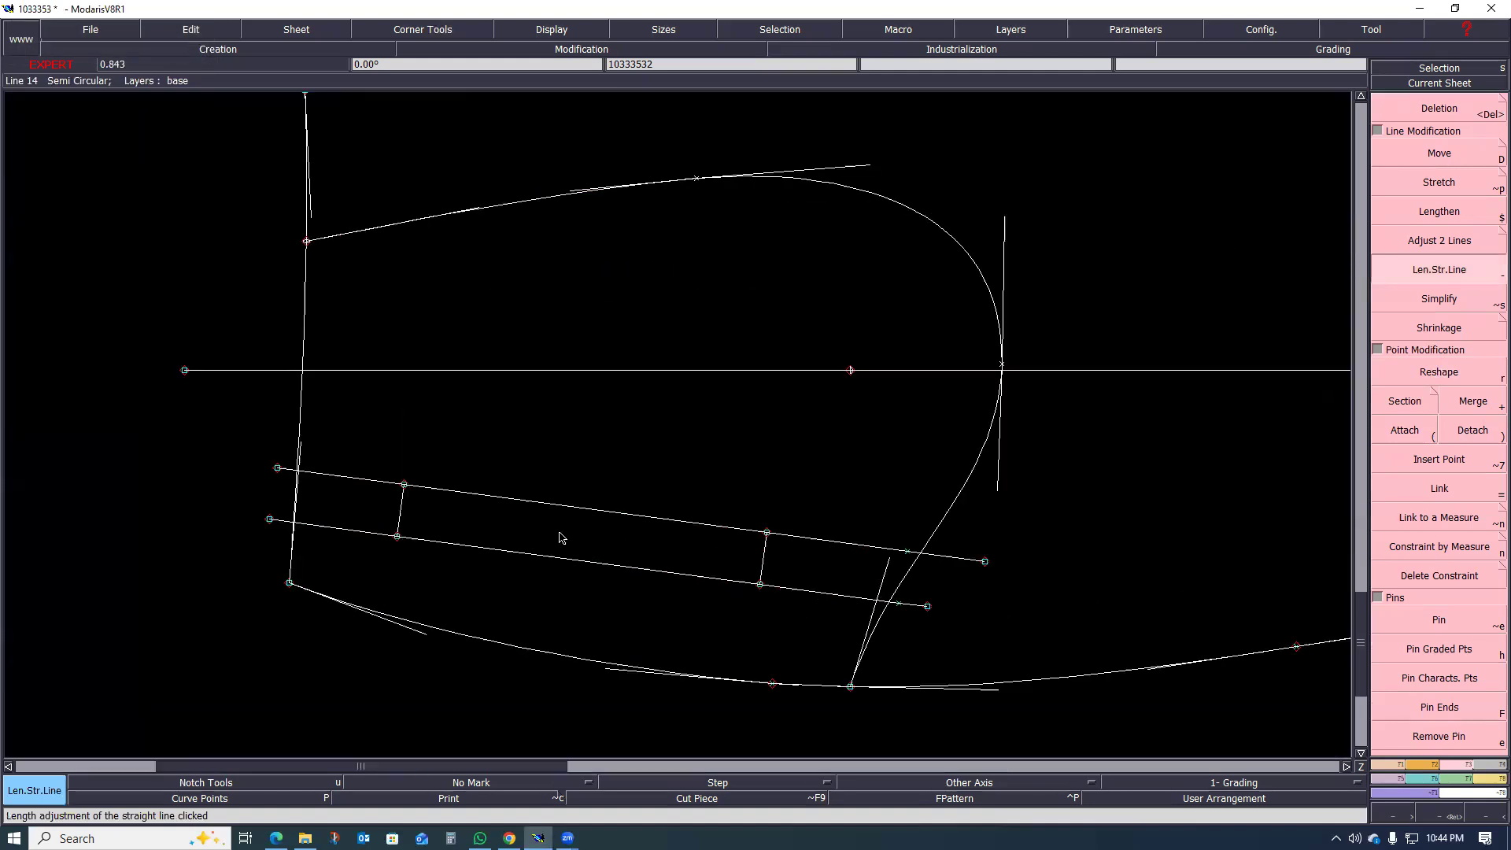
Step: Delete the leftover intermediate points at the former ends of the two extended welt lines
scroll(935, 562, up, 1)
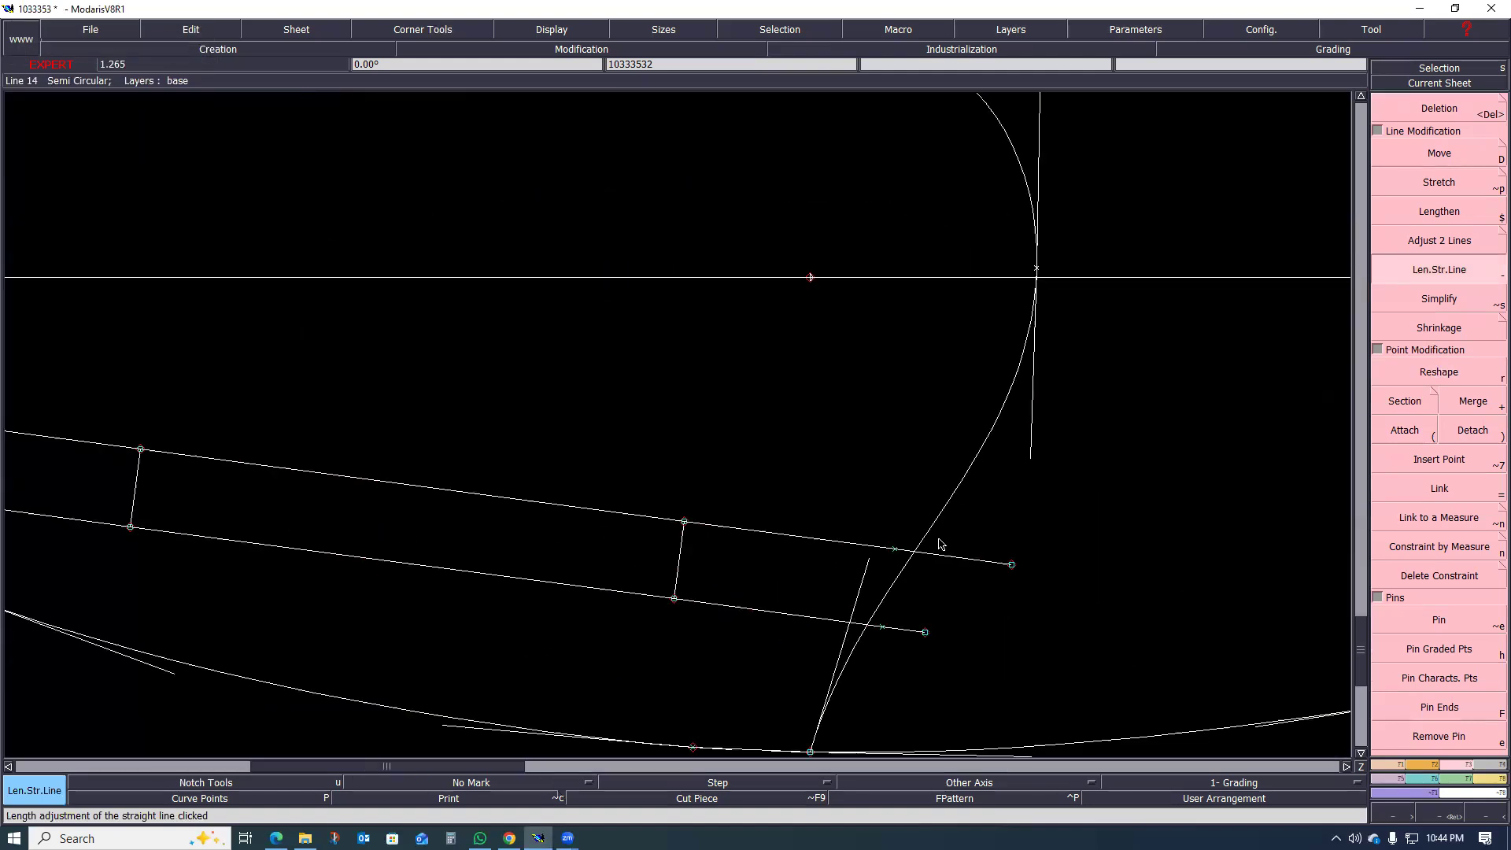
scroll(924, 557, up, 1)
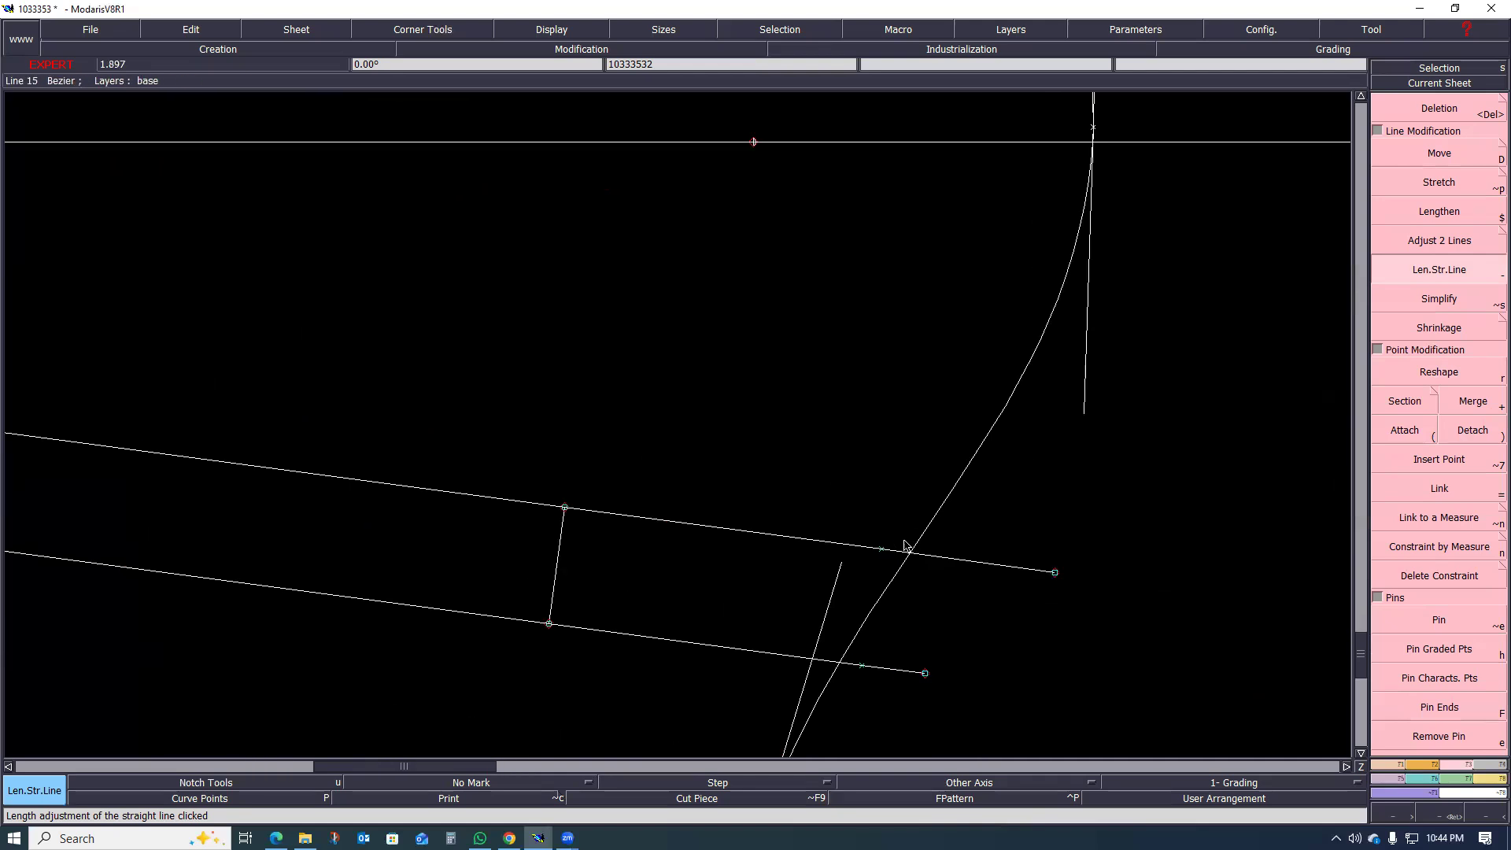
scroll(909, 561, down, 2)
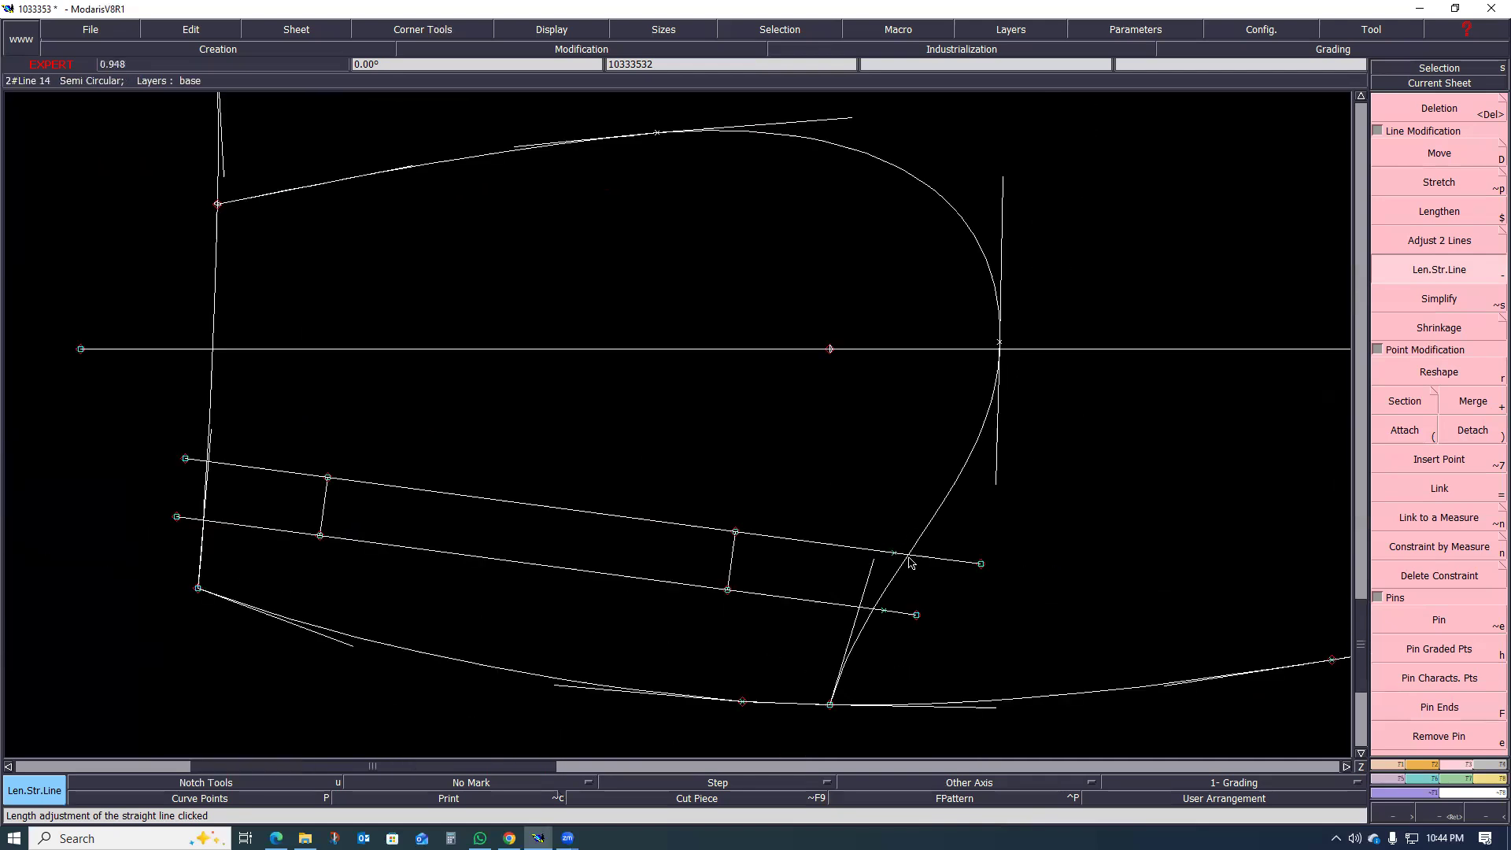
scroll(905, 572, up, 1)
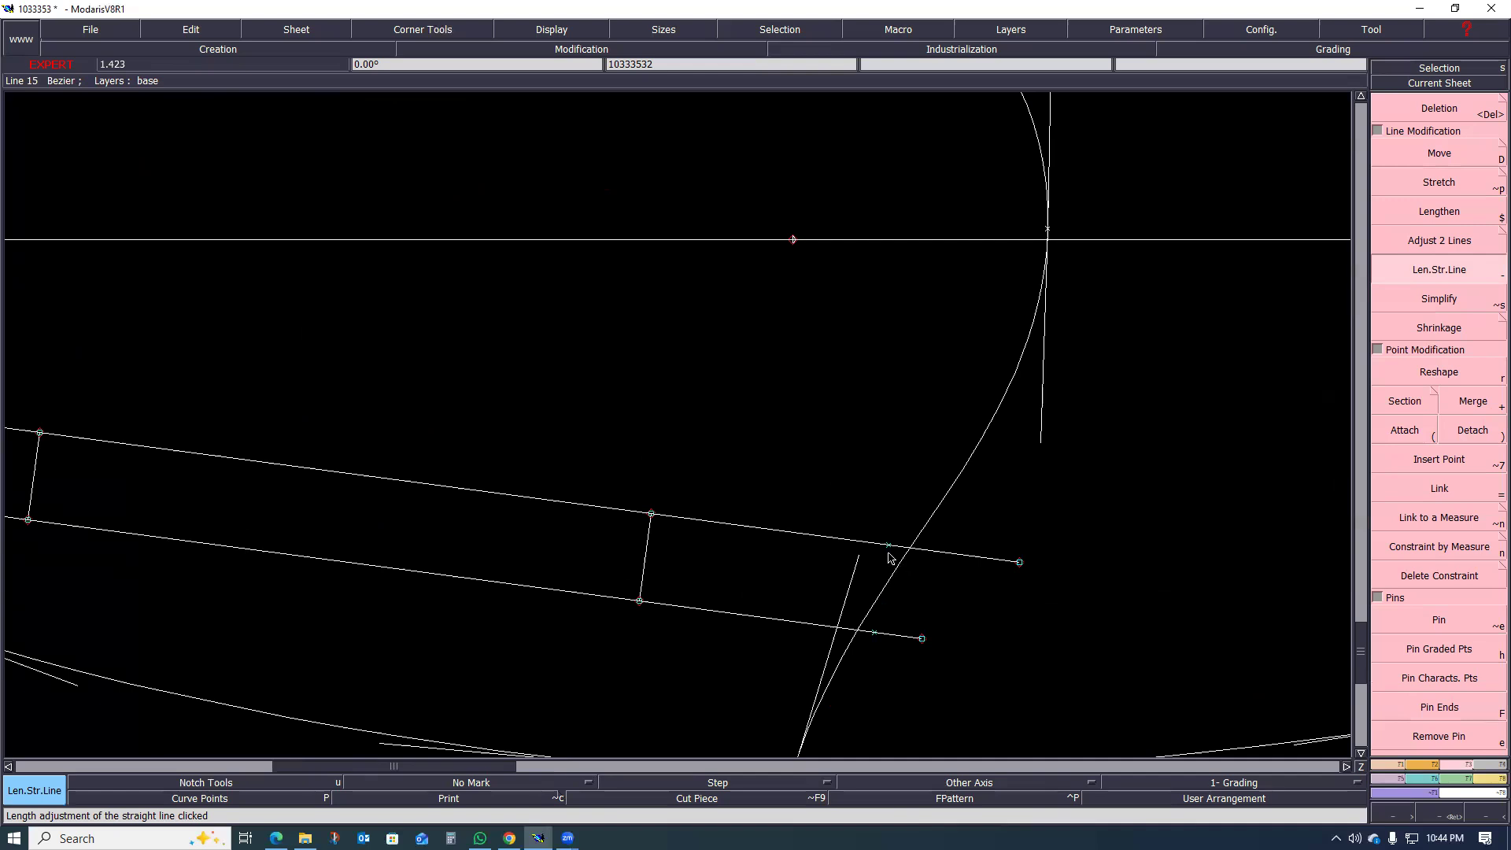
key(Delete)
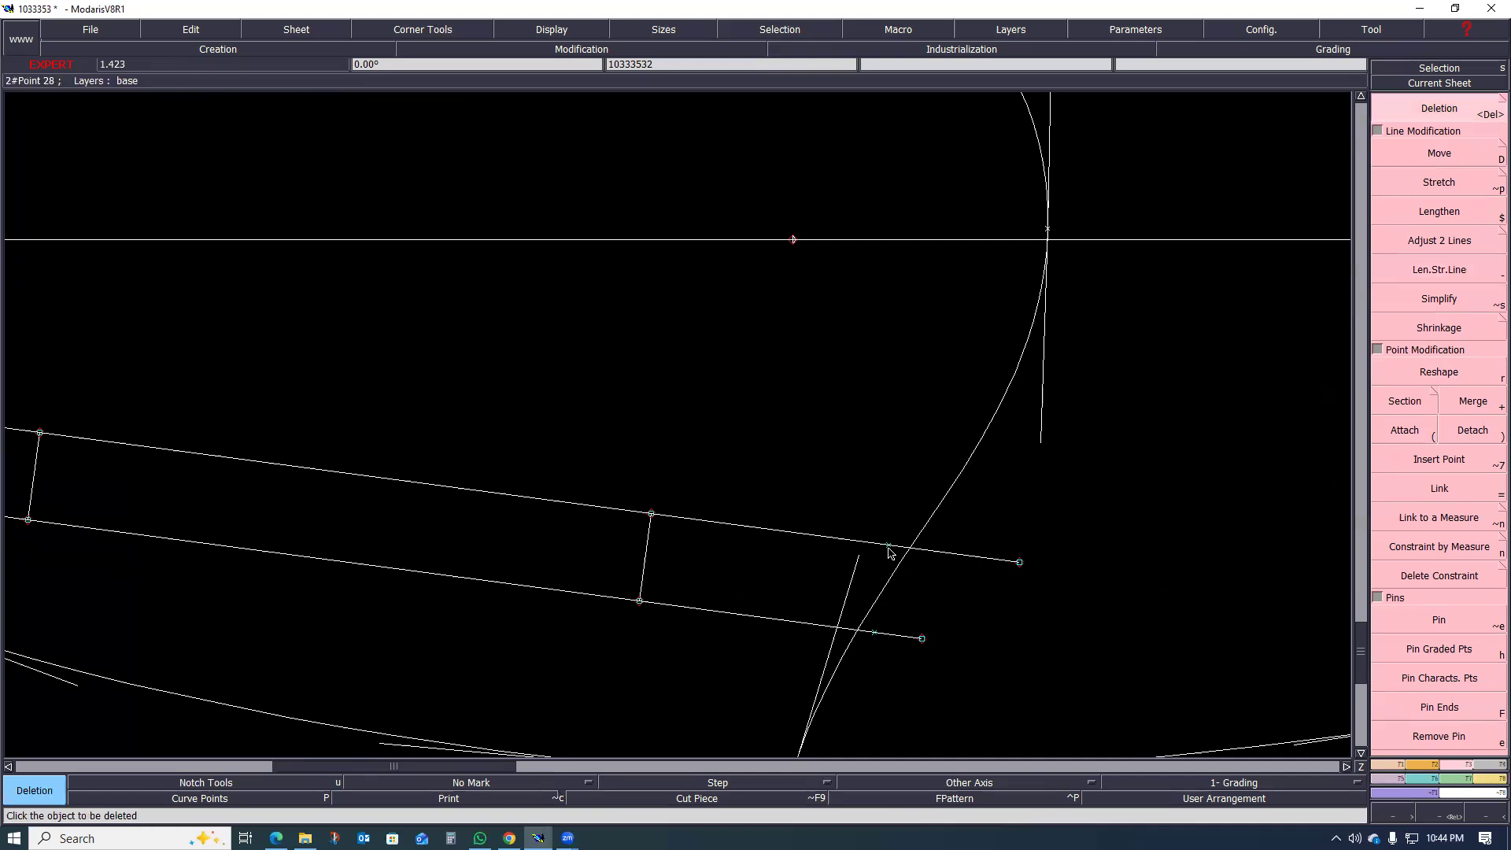
scroll(867, 577, down, 2)
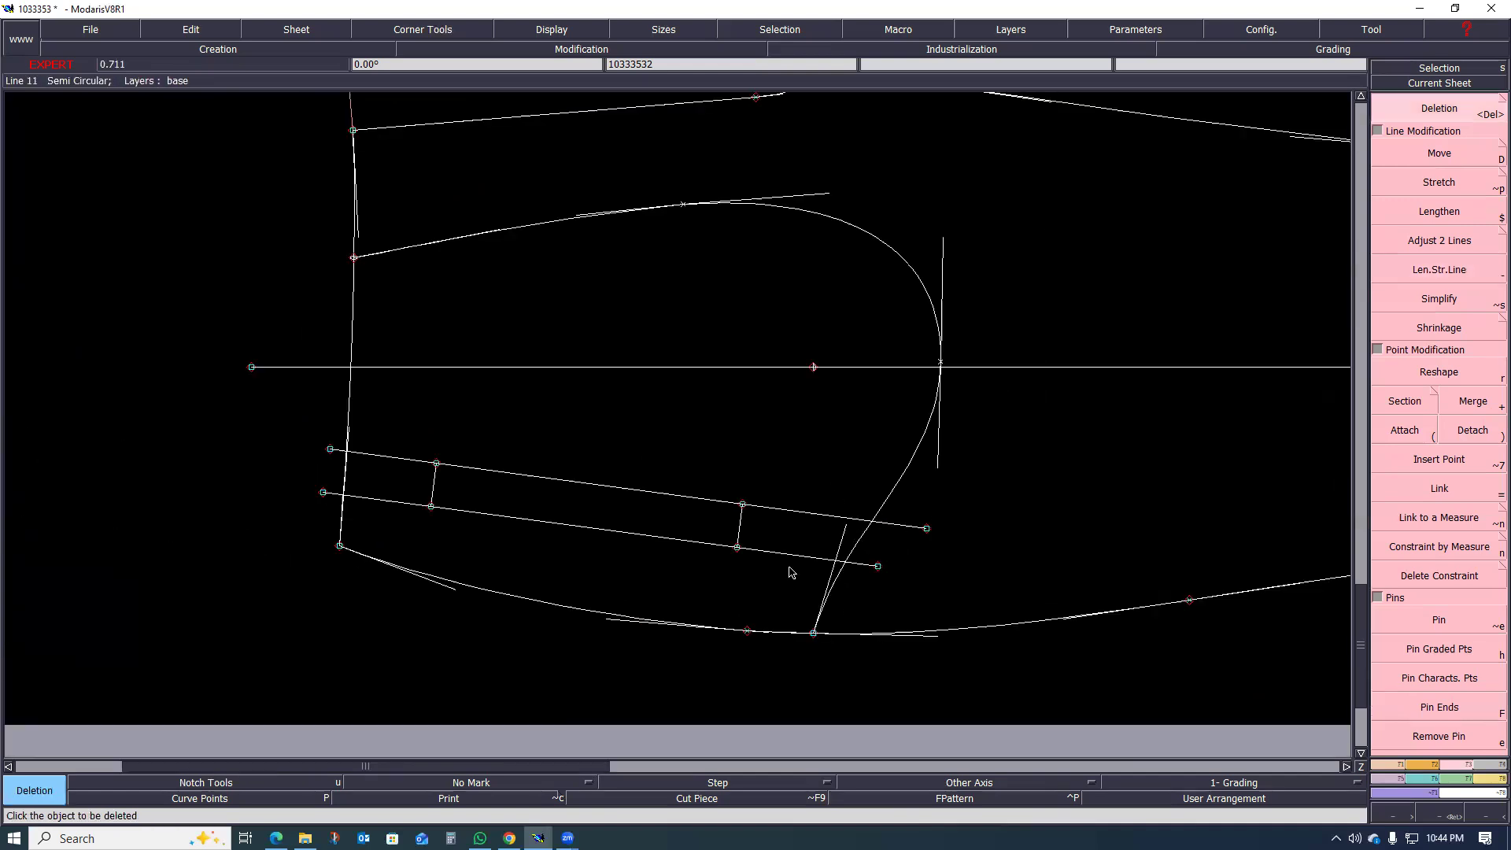
scroll(631, 546, up, 1)
scroll(554, 540, down, 1)
scroll(662, 532, up, 2)
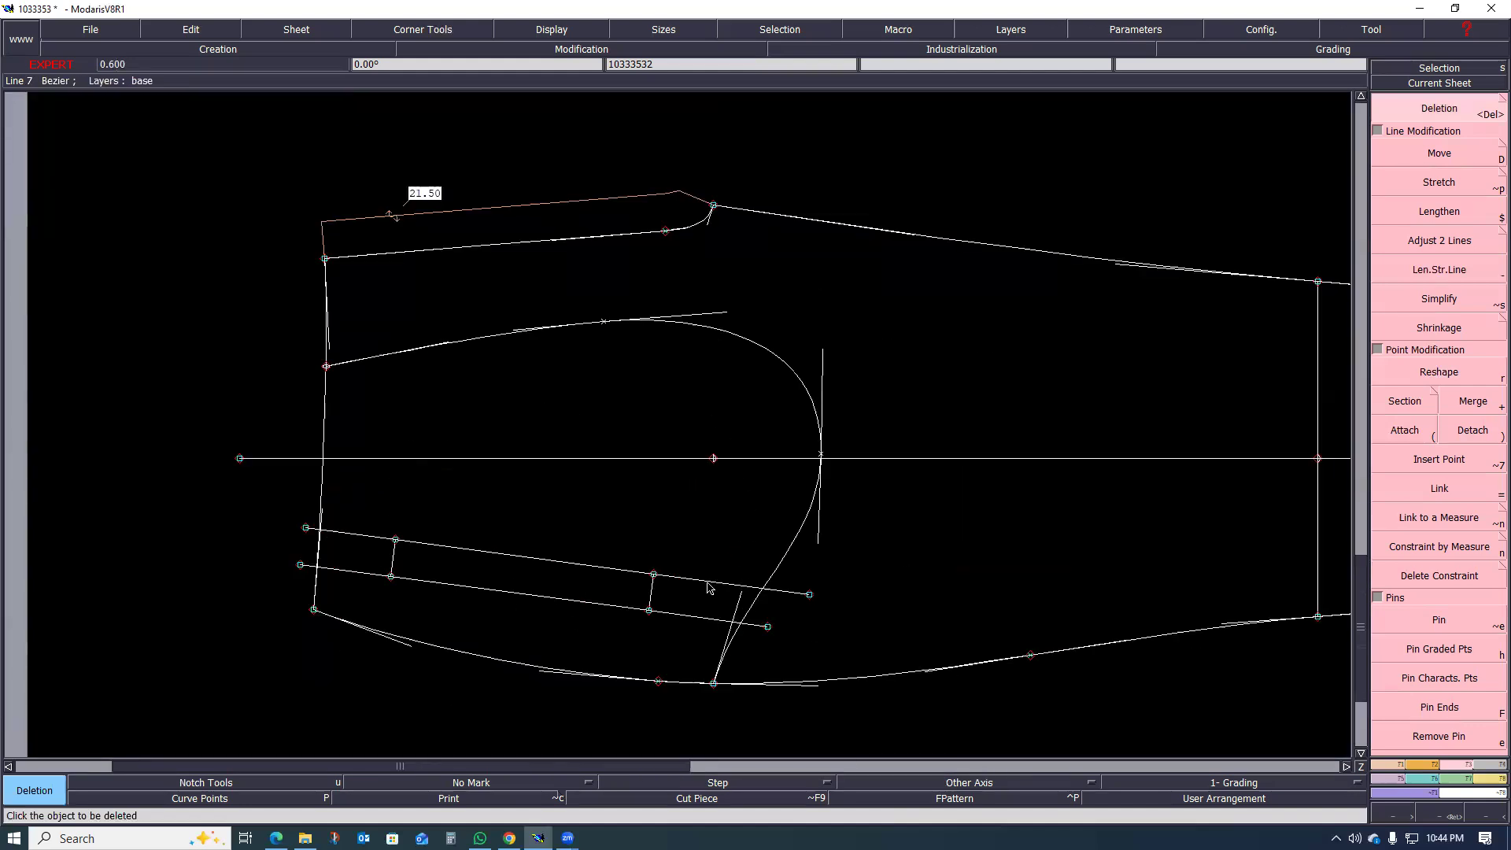
click(588, 782)
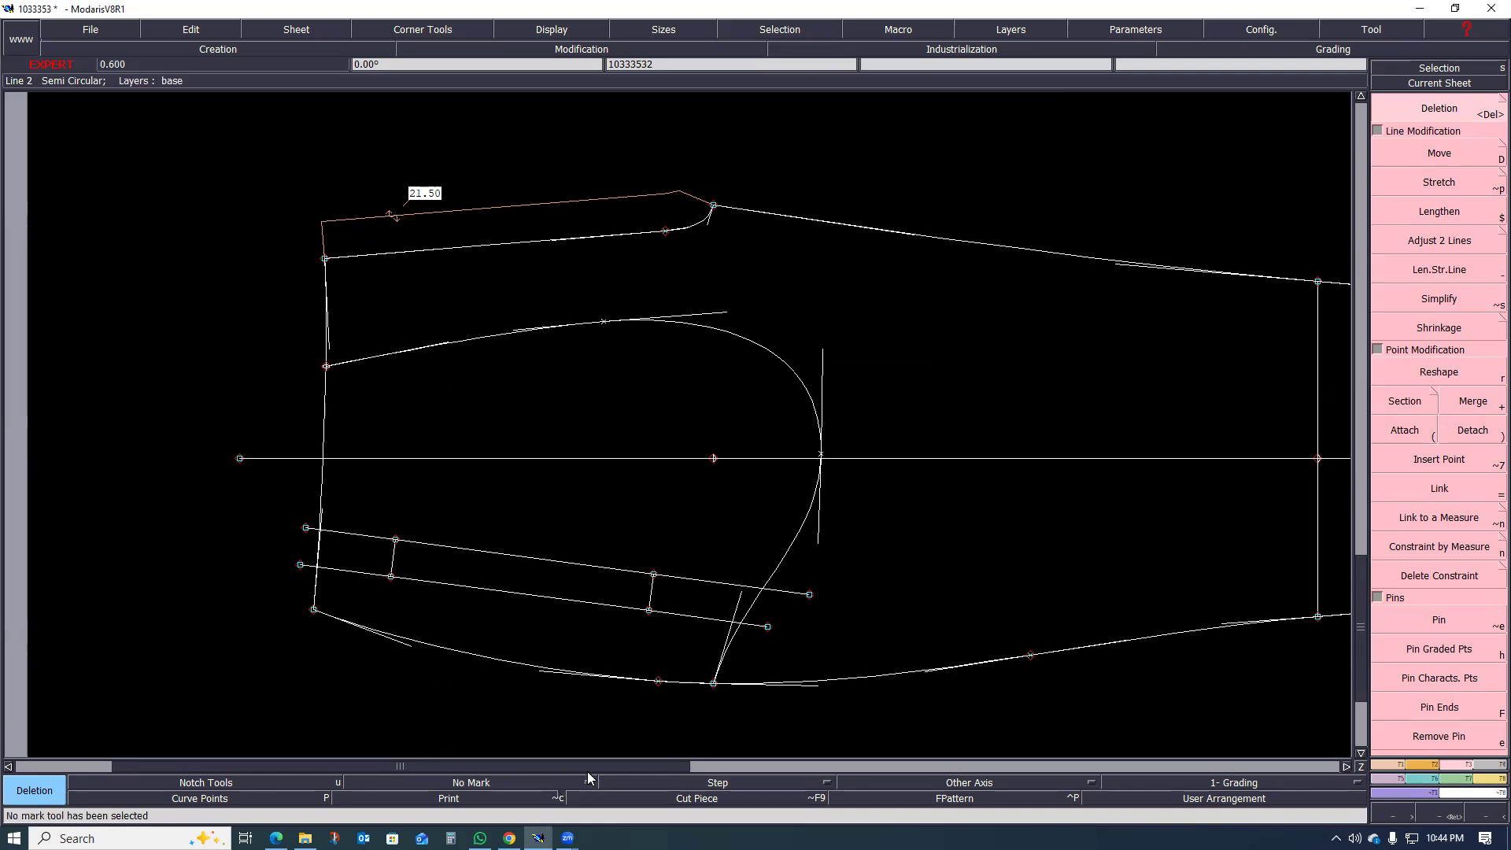
mouse_move(568, 839)
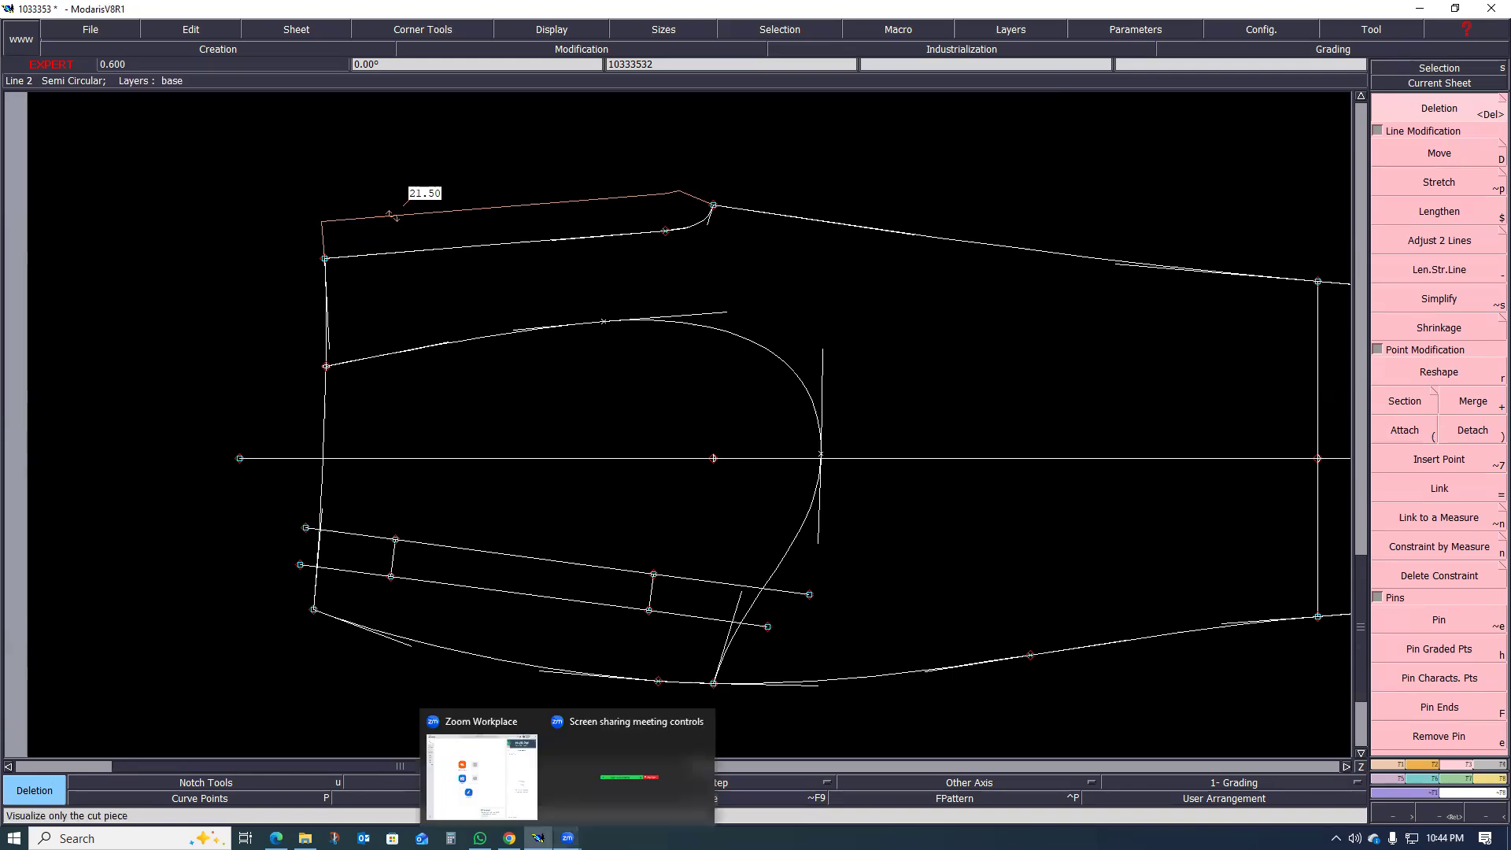
click(641, 794)
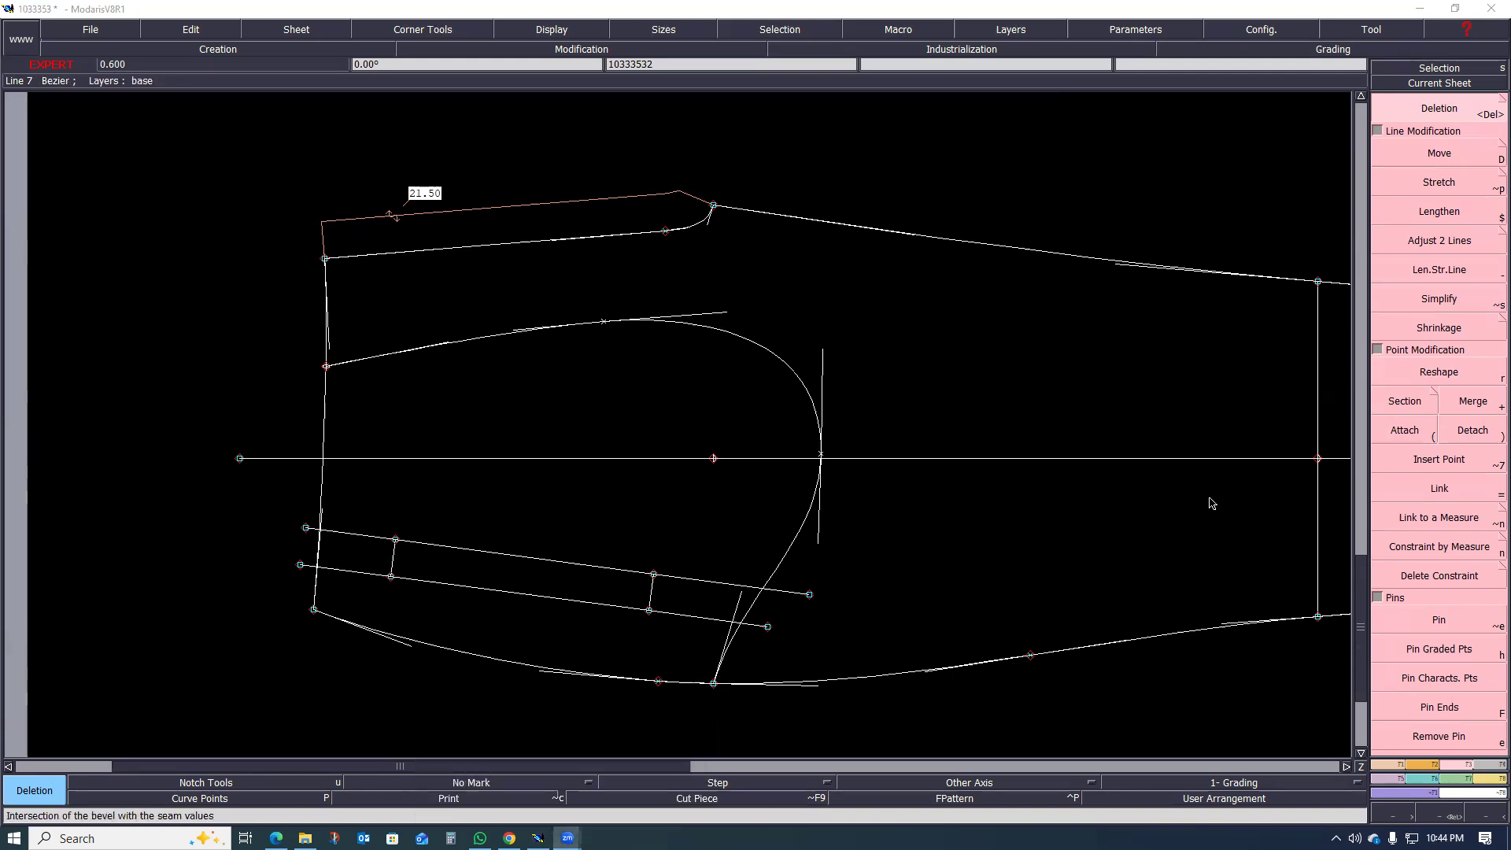
Step: Delete the three filled pocket bag preview sheets beside the main pattern sheet
scroll(499, 533, down, 2)
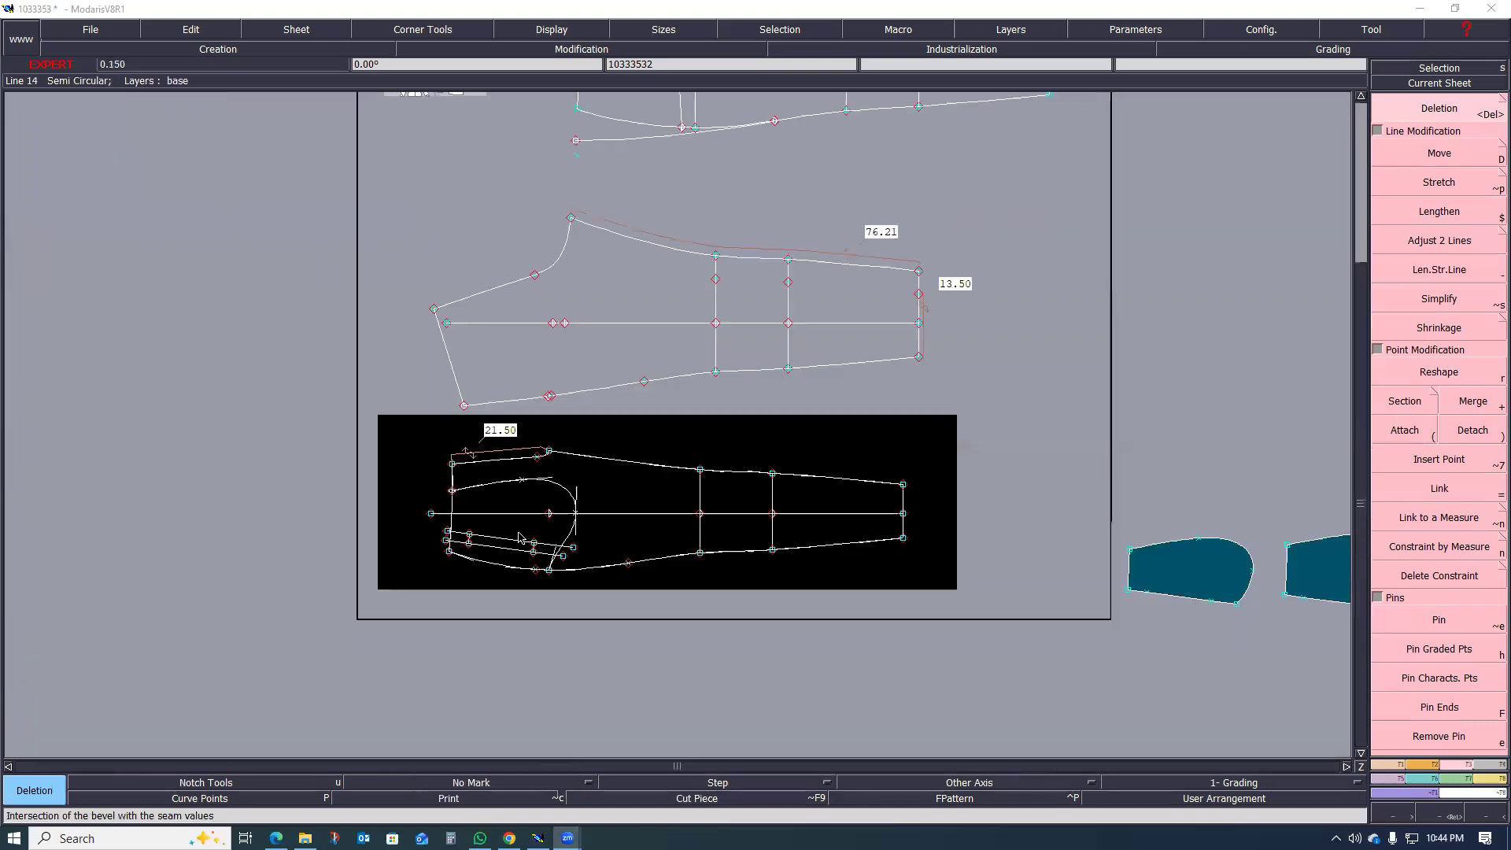
scroll(628, 509, down, 1)
scroll(906, 496, up, 1)
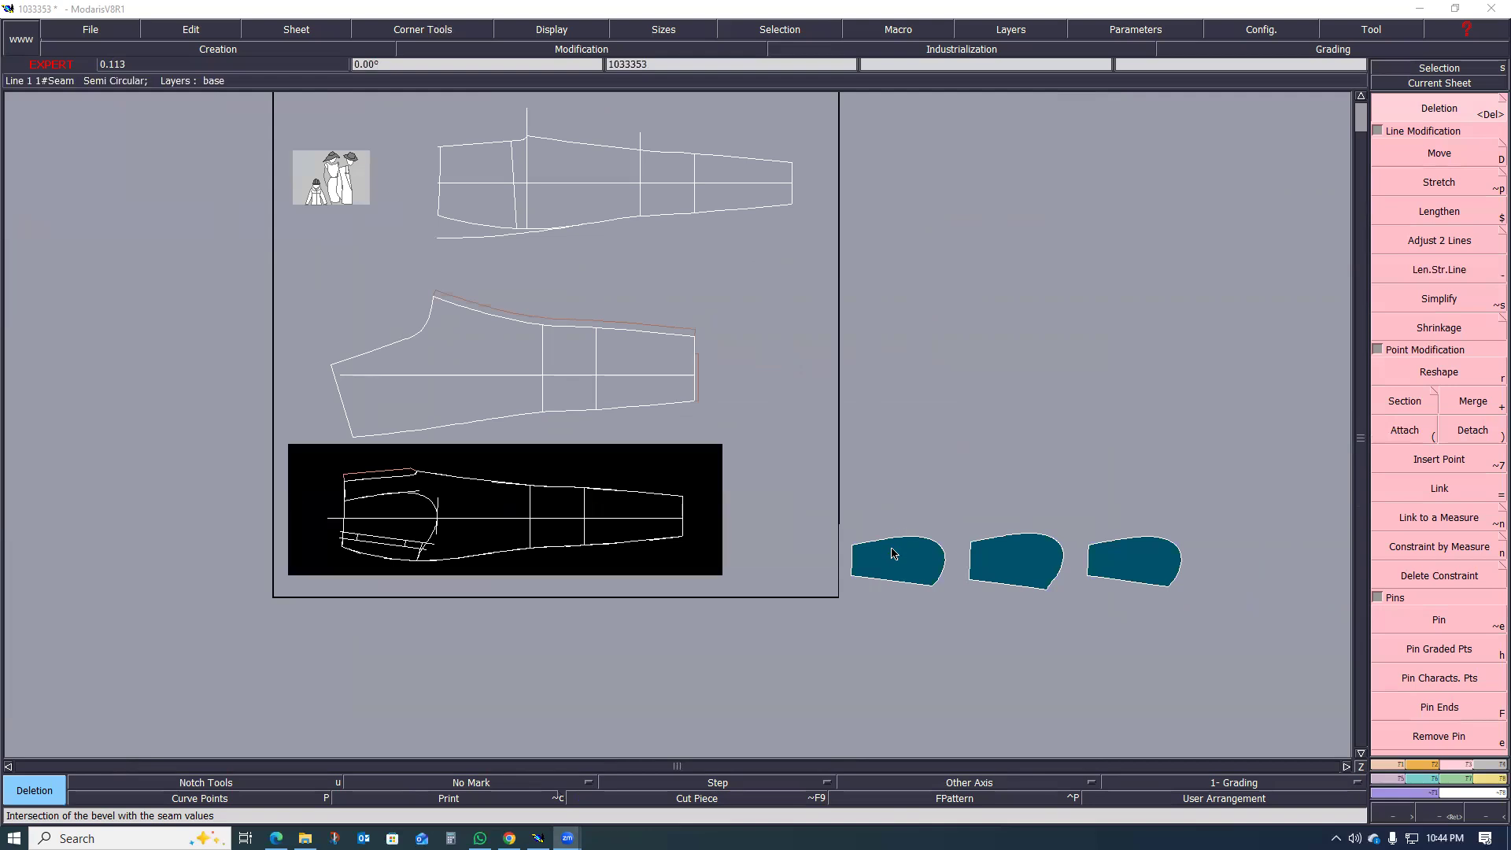
click(1036, 574)
key(Delete)
click(1153, 537)
click(1033, 544)
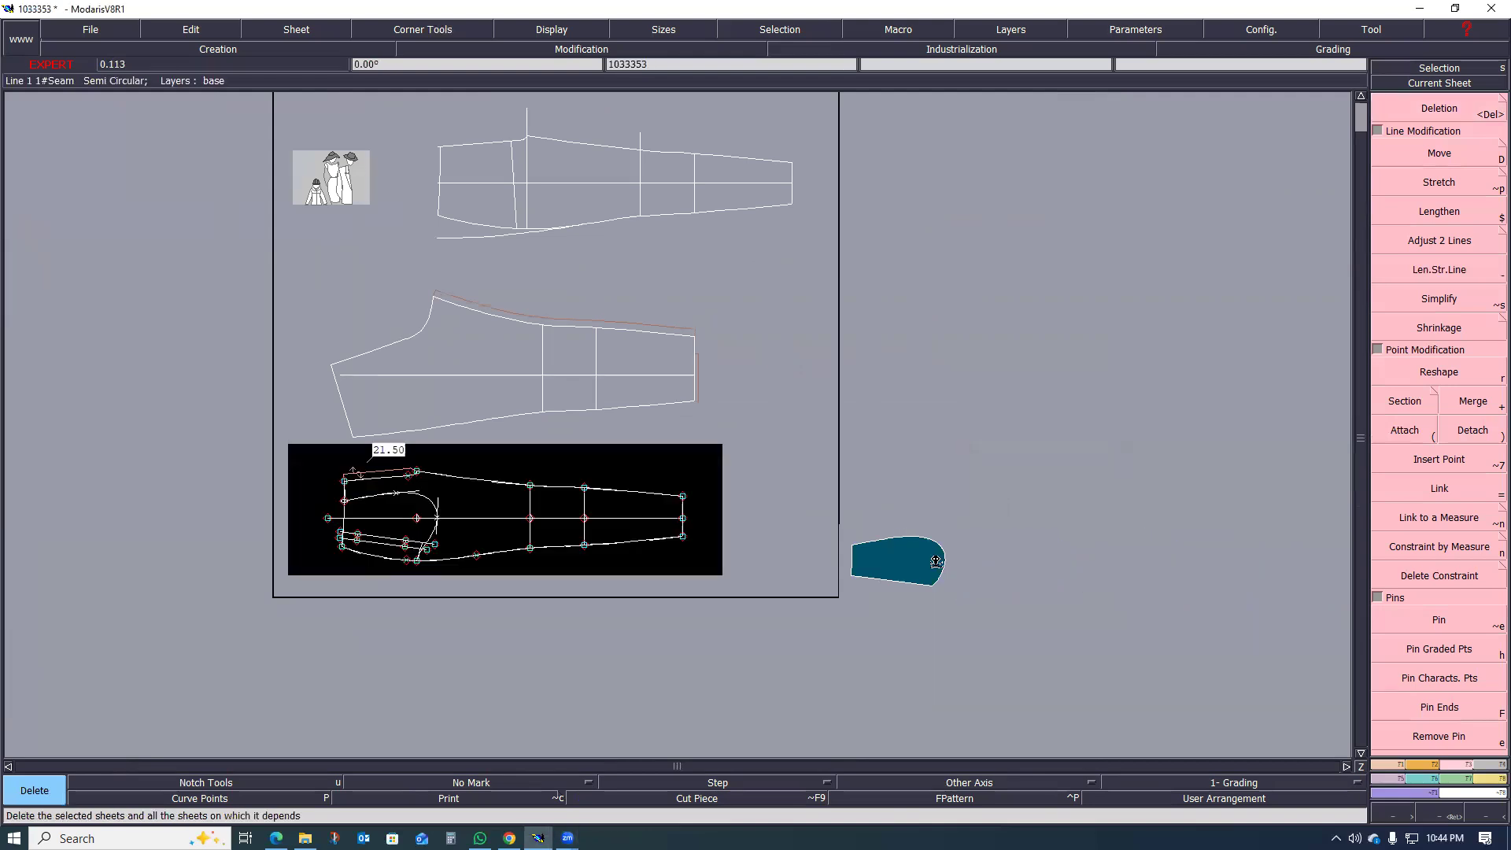
click(936, 562)
Step: Examine the front leg's pocket layout, checking the bag outline against the waistline, welt lines and hip point
scroll(382, 508, up, 4)
scroll(378, 544, down, 4)
scroll(379, 537, up, 2)
scroll(379, 537, up, 2)
scroll(379, 538, down, 3)
scroll(394, 517, up, 3)
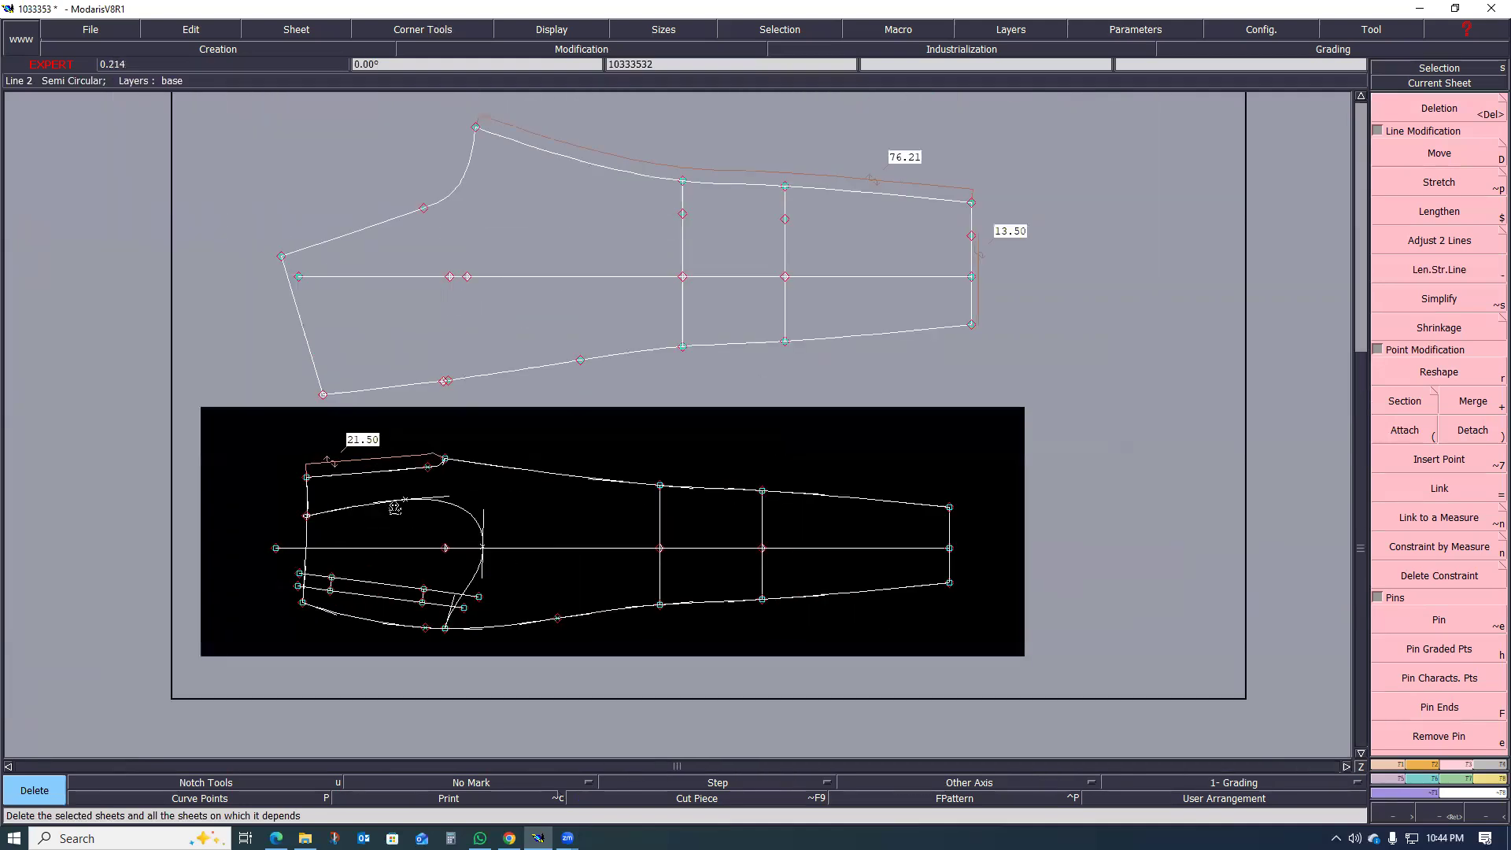
scroll(378, 487, up, 2)
scroll(617, 514, down, 3)
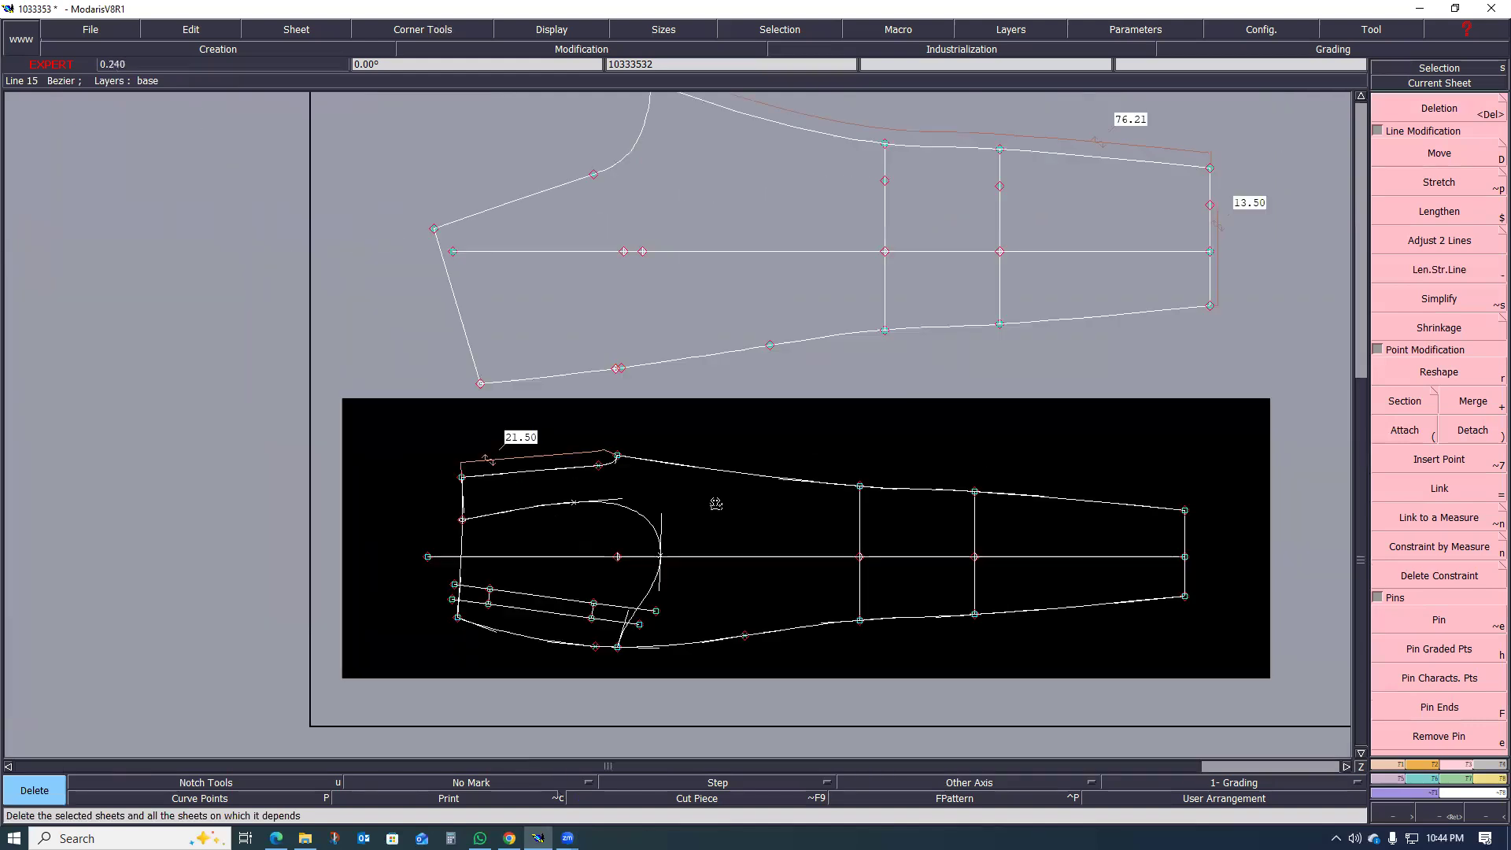
scroll(673, 510, up, 3)
scroll(669, 513, up, 2)
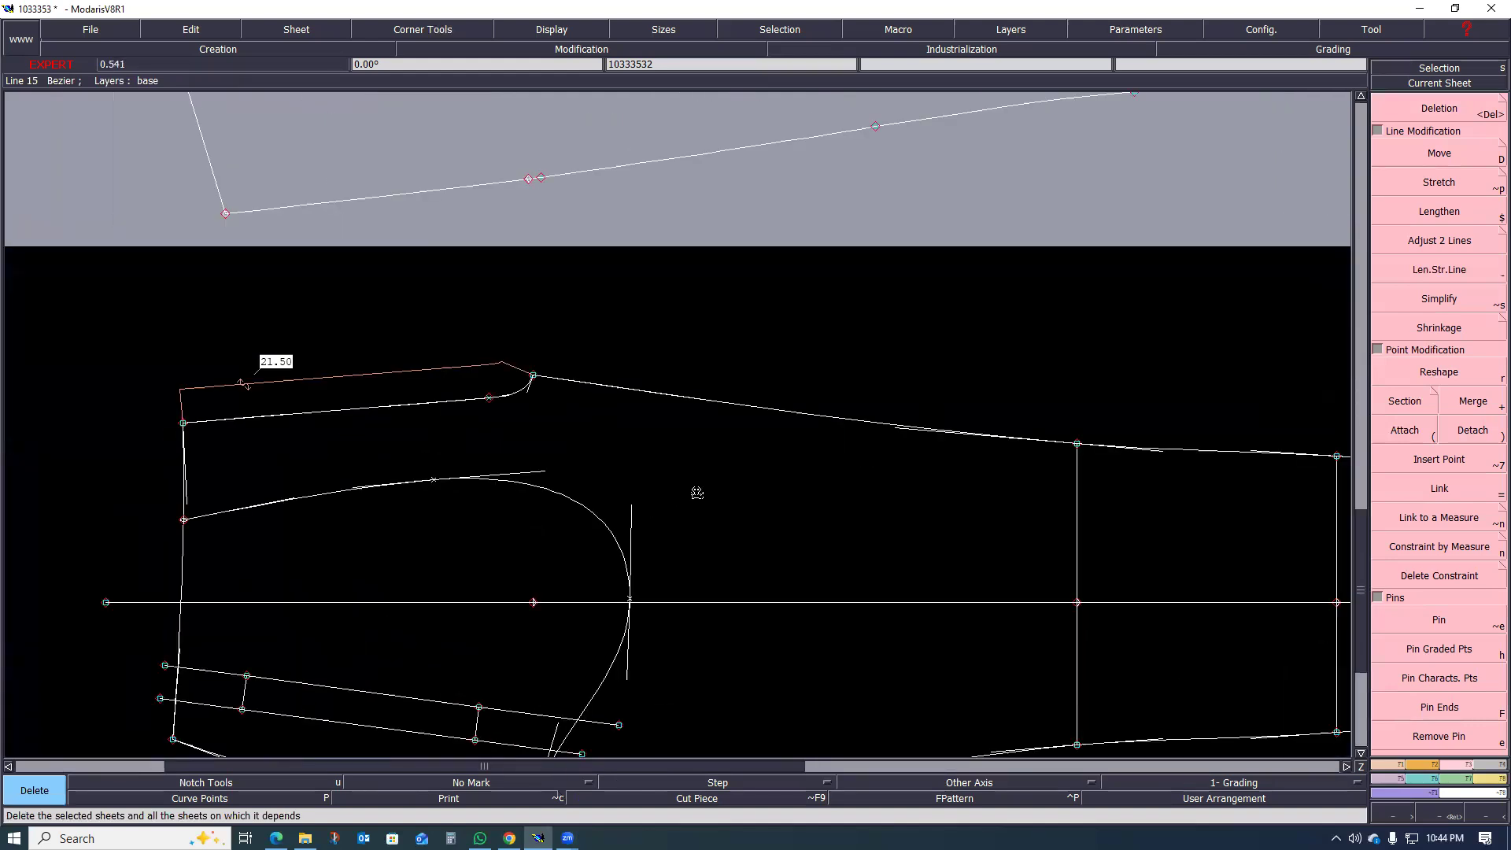
scroll(696, 493, down, 2)
scroll(590, 567, up, 1)
scroll(554, 605, up, 2)
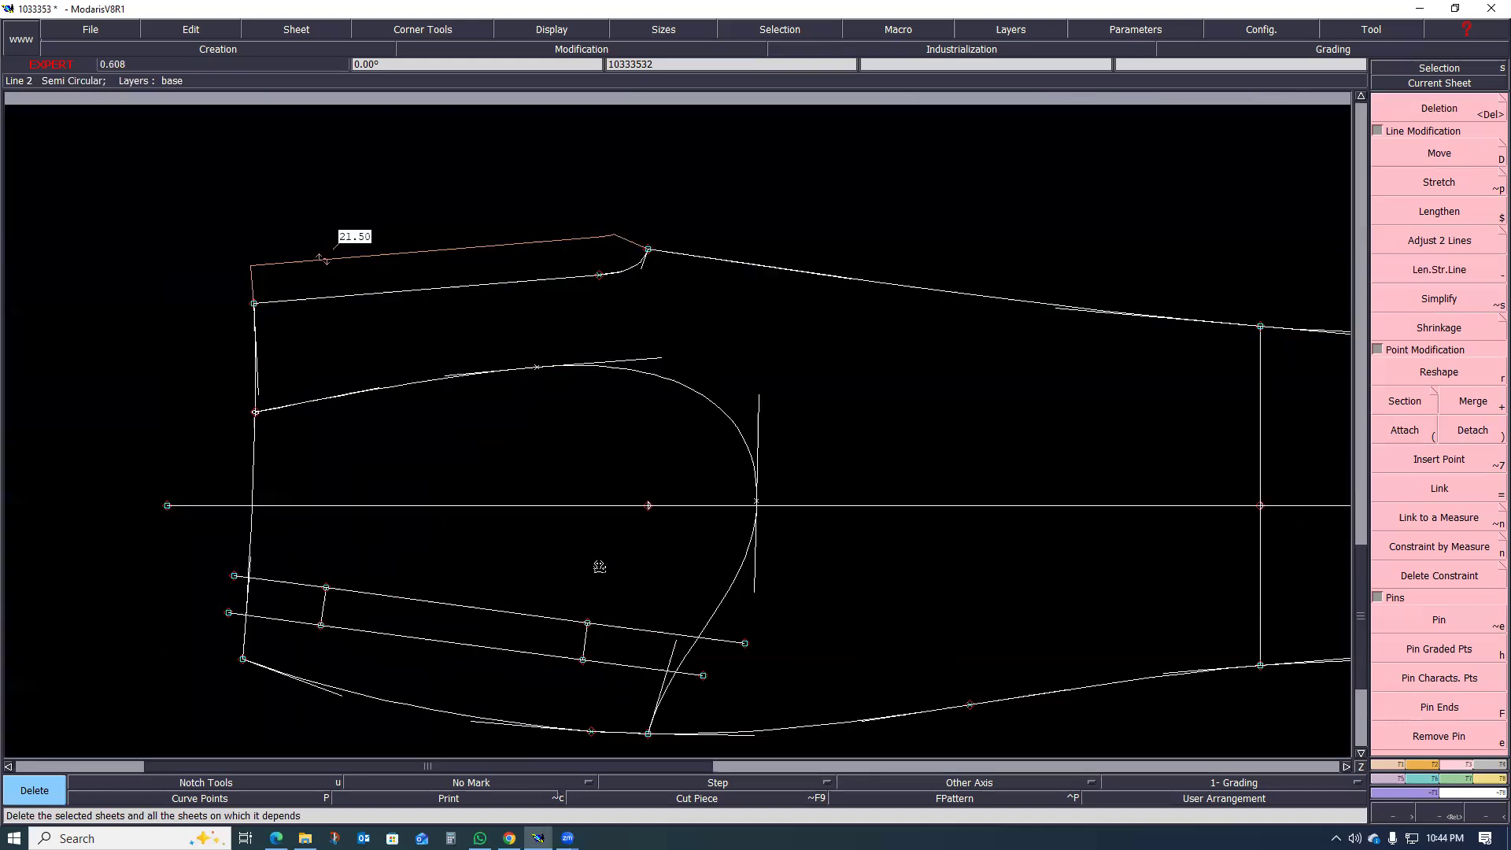
scroll(599, 567, down, 3)
scroll(599, 566, up, 2)
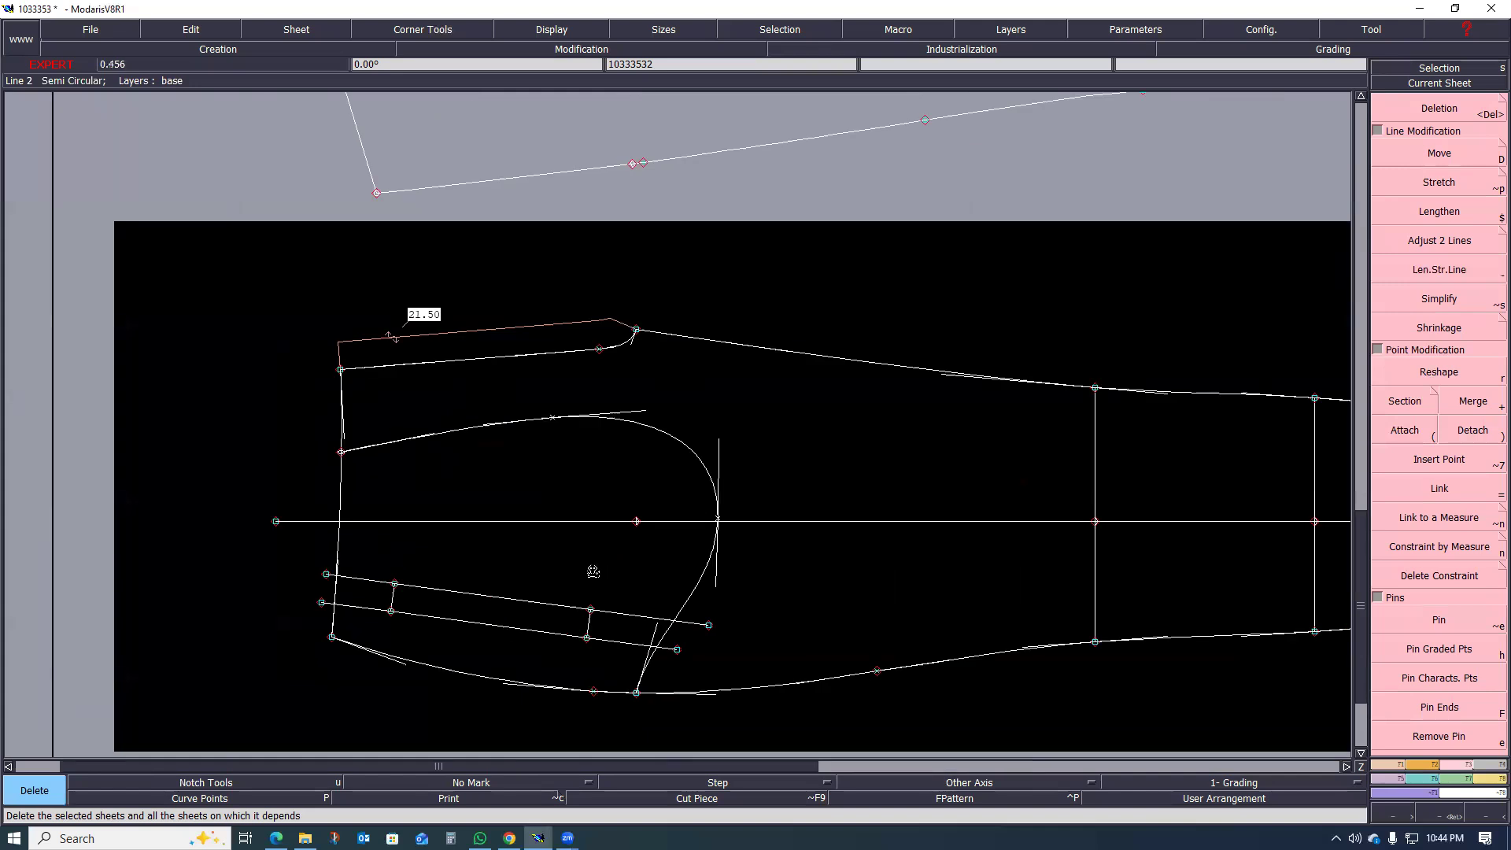
scroll(589, 572, up, 1)
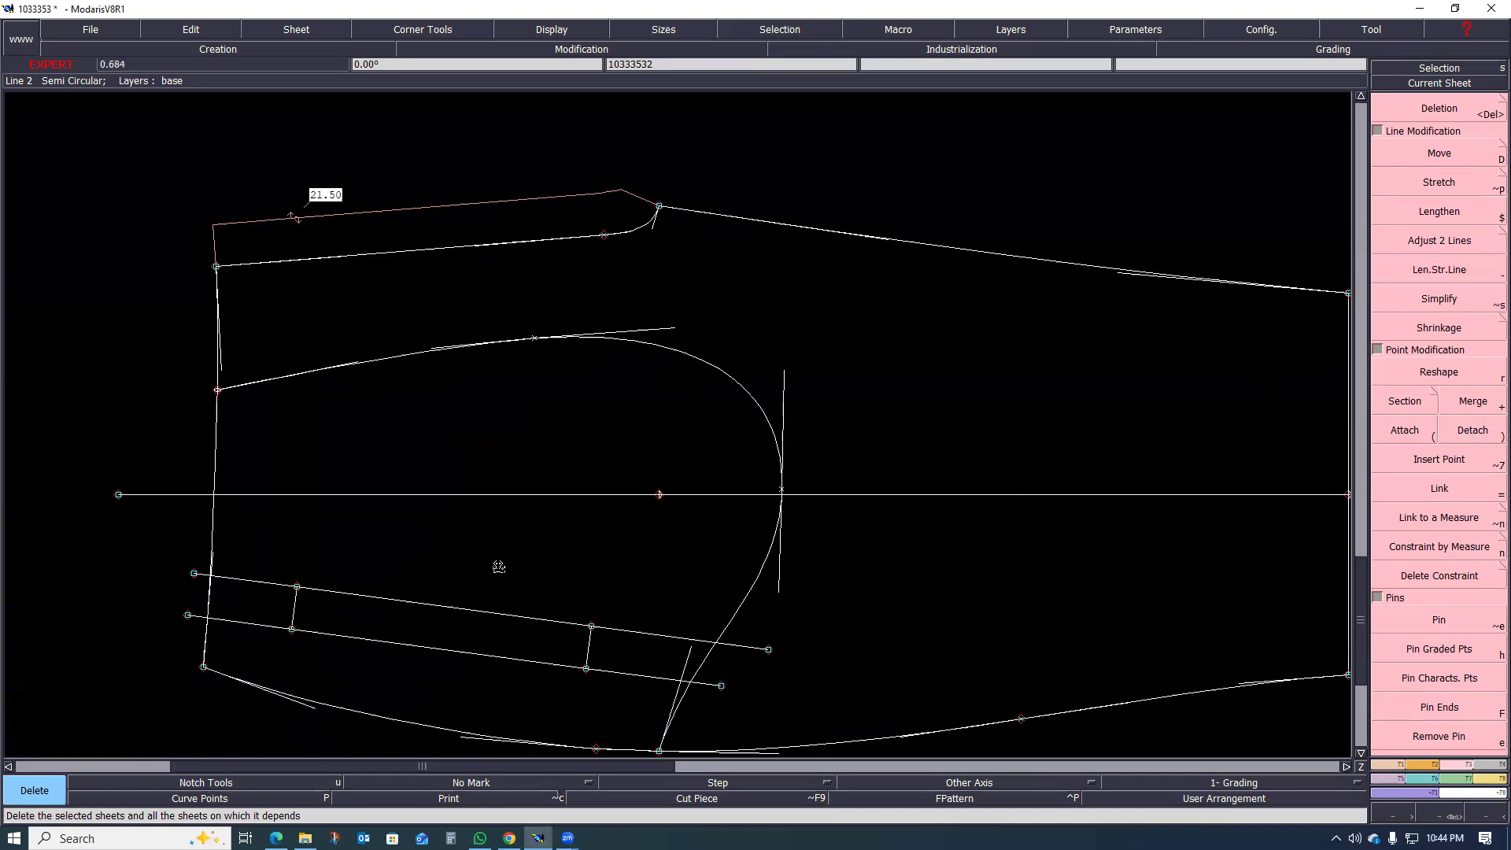
scroll(459, 560, down, 2)
scroll(460, 561, up, 1)
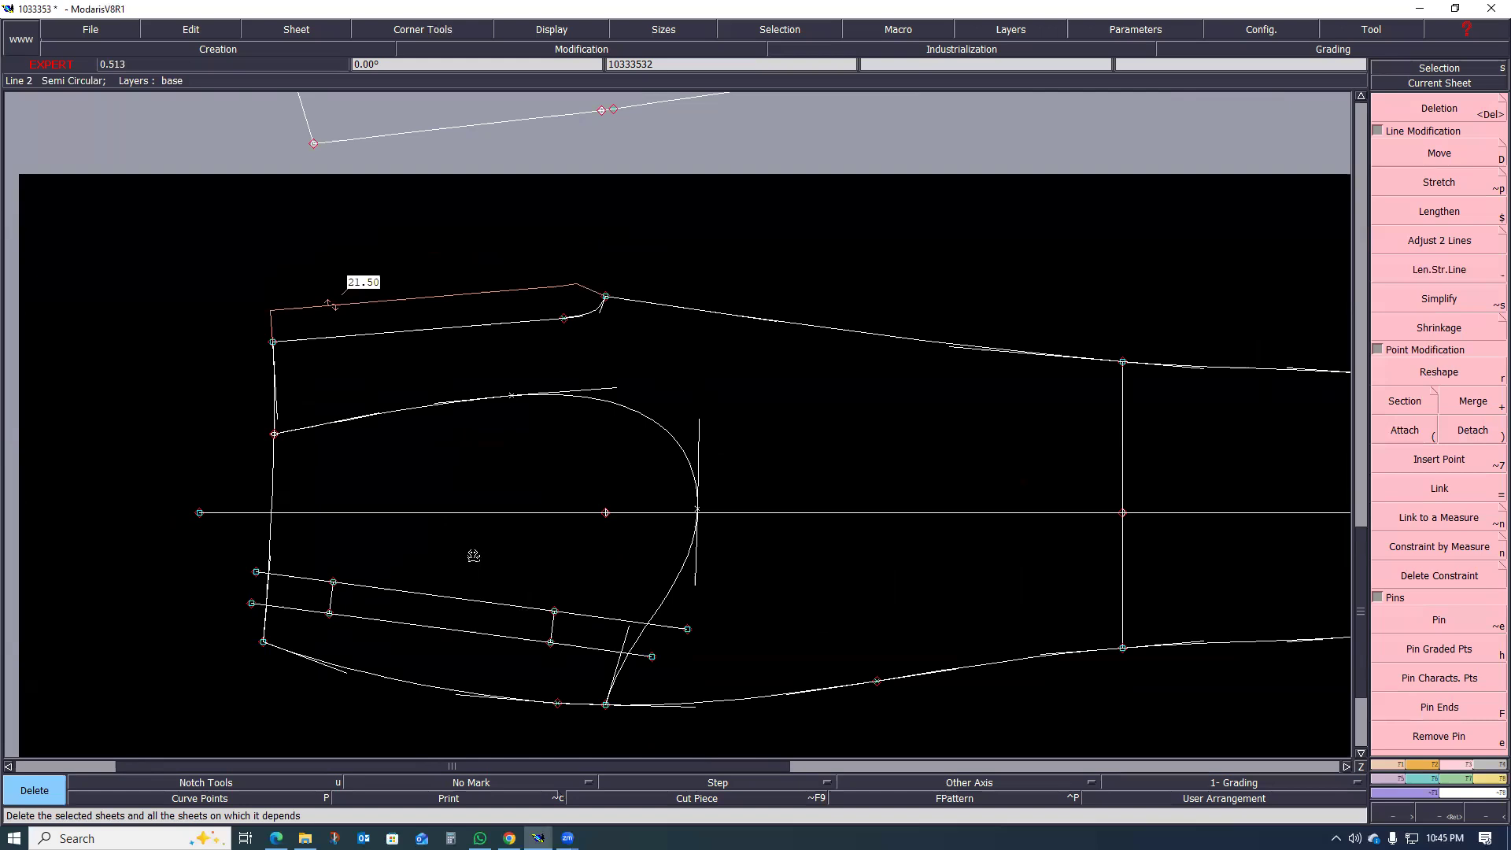
scroll(474, 556, up, 1)
scroll(473, 556, down, 2)
scroll(444, 574, up, 3)
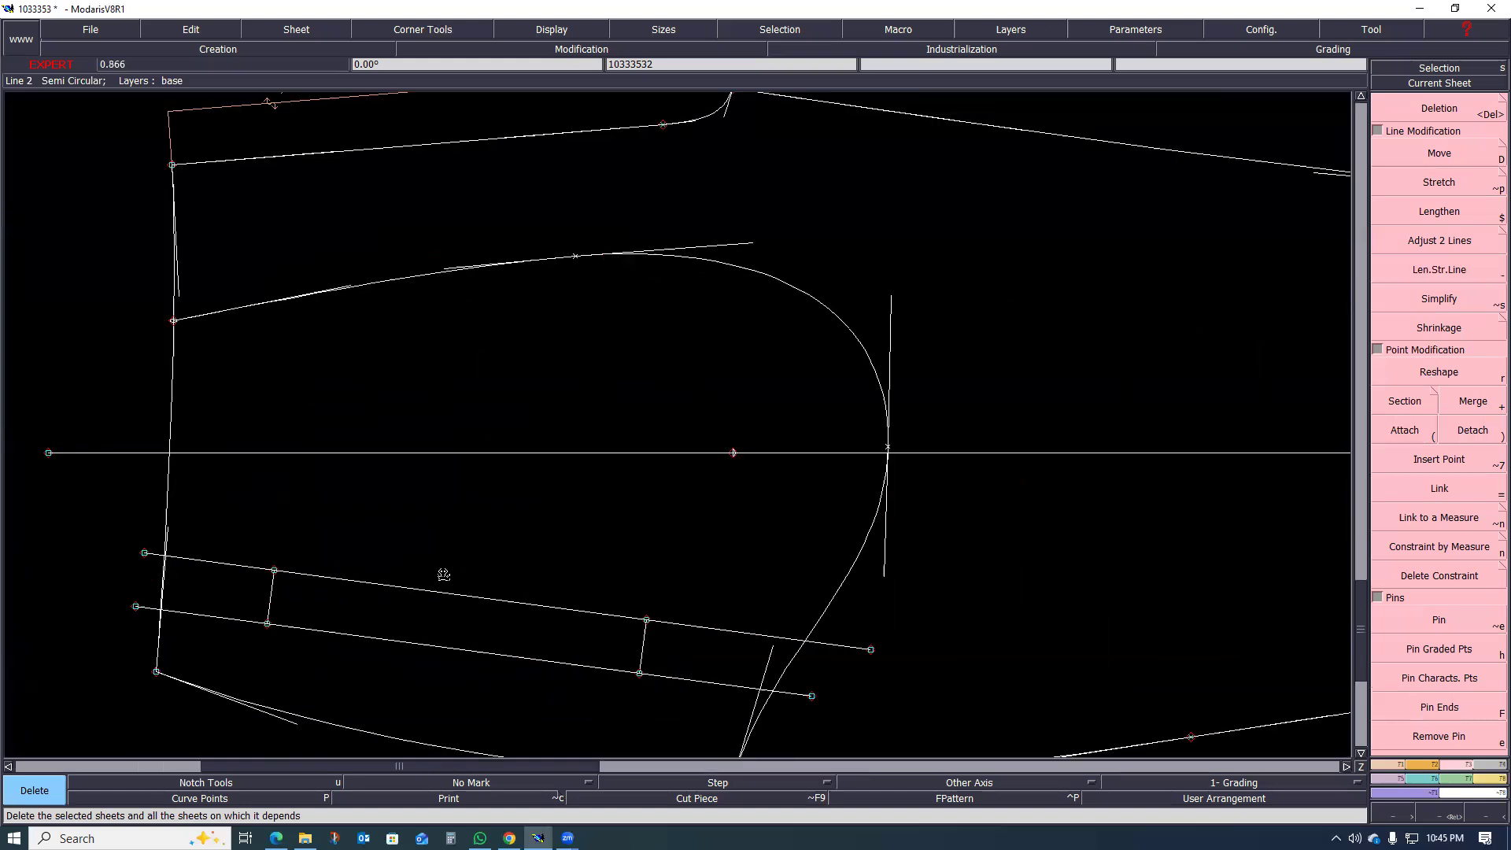
scroll(545, 583, down, 2)
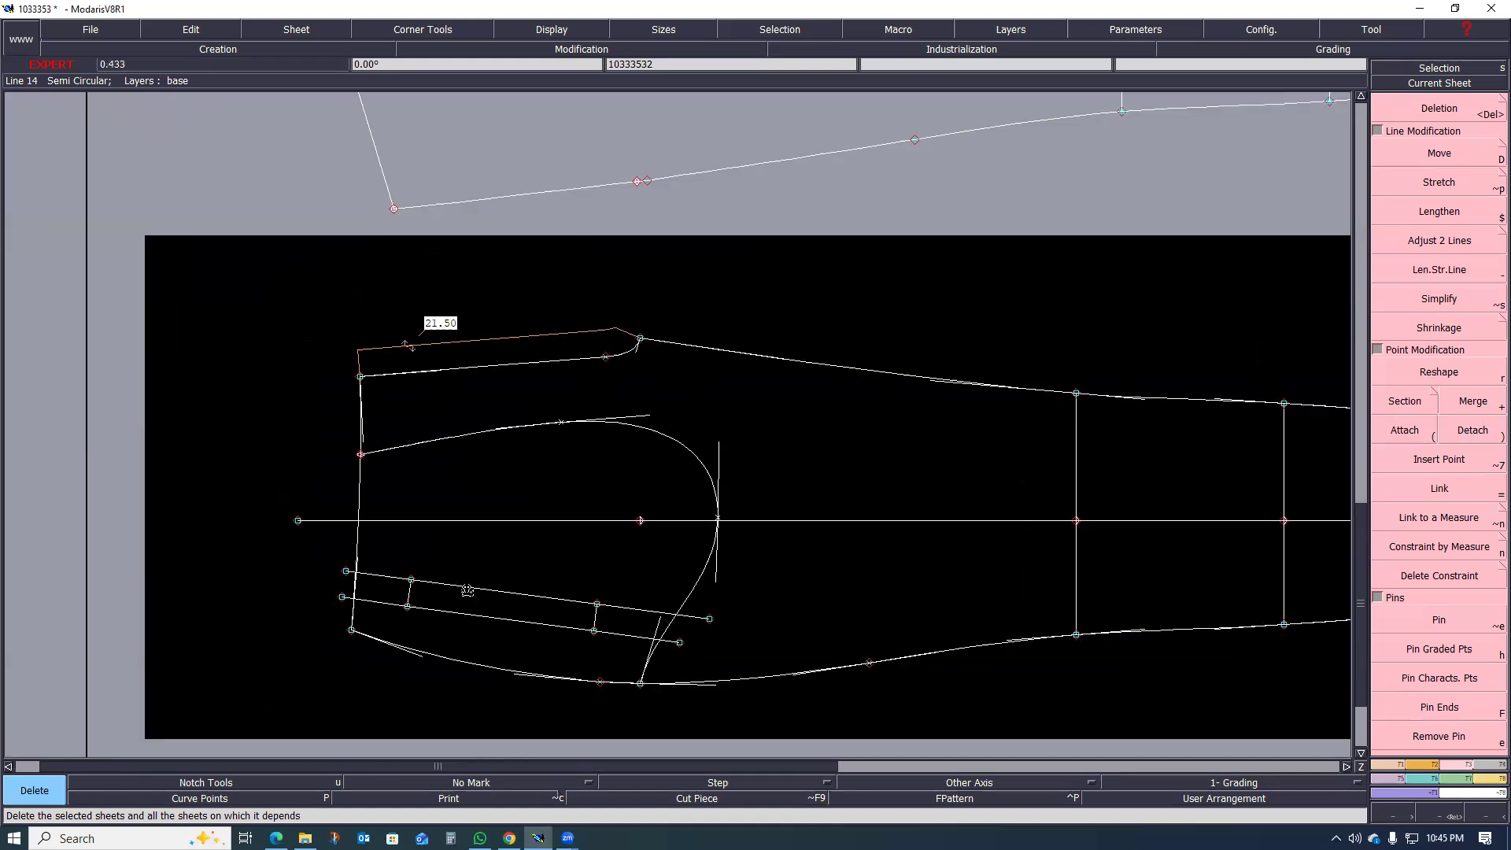
scroll(466, 590, up, 2)
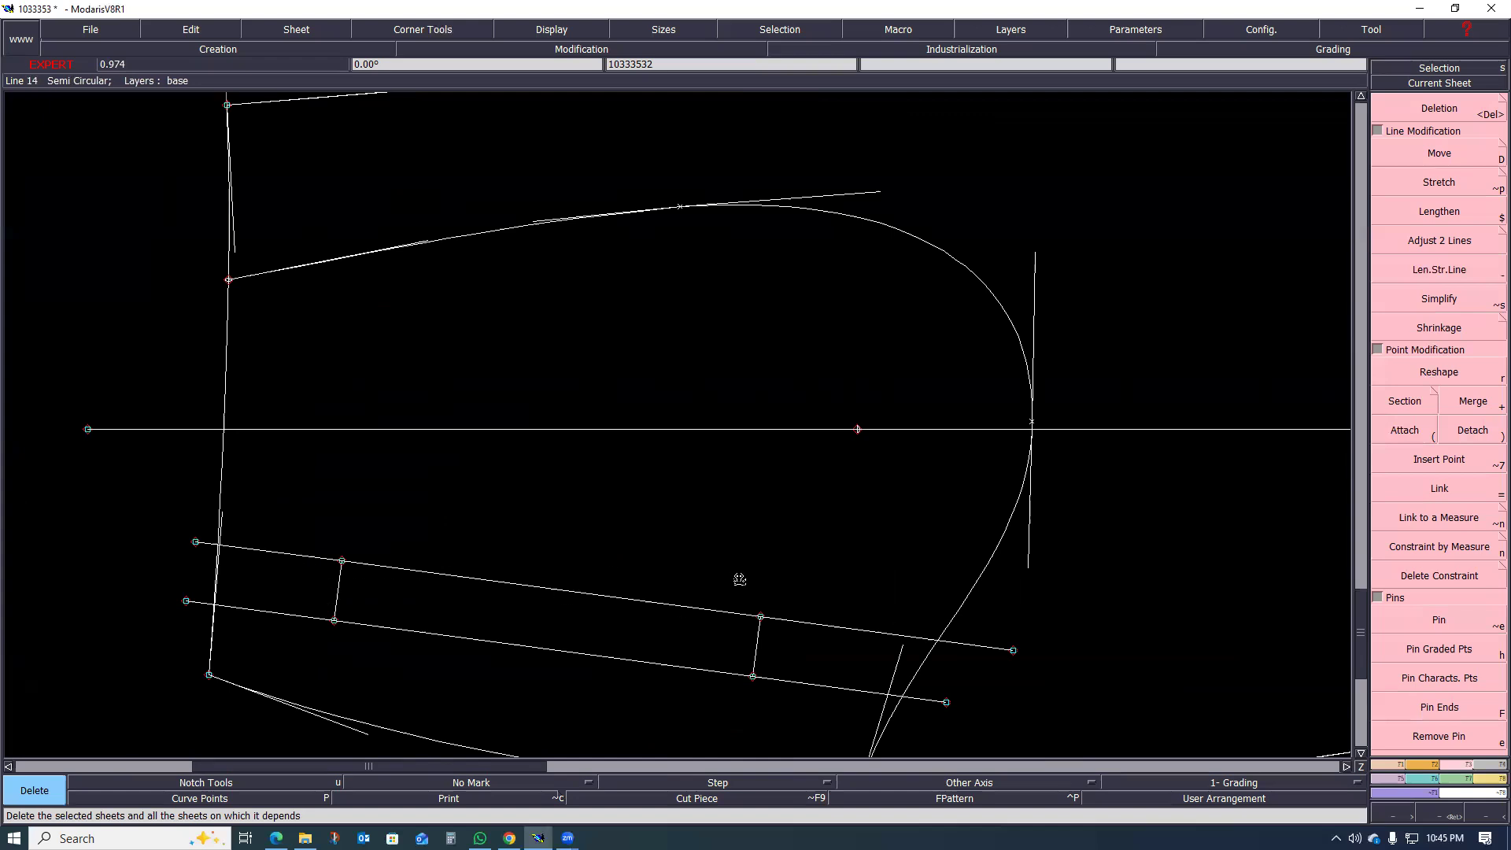
scroll(740, 579, down, 2)
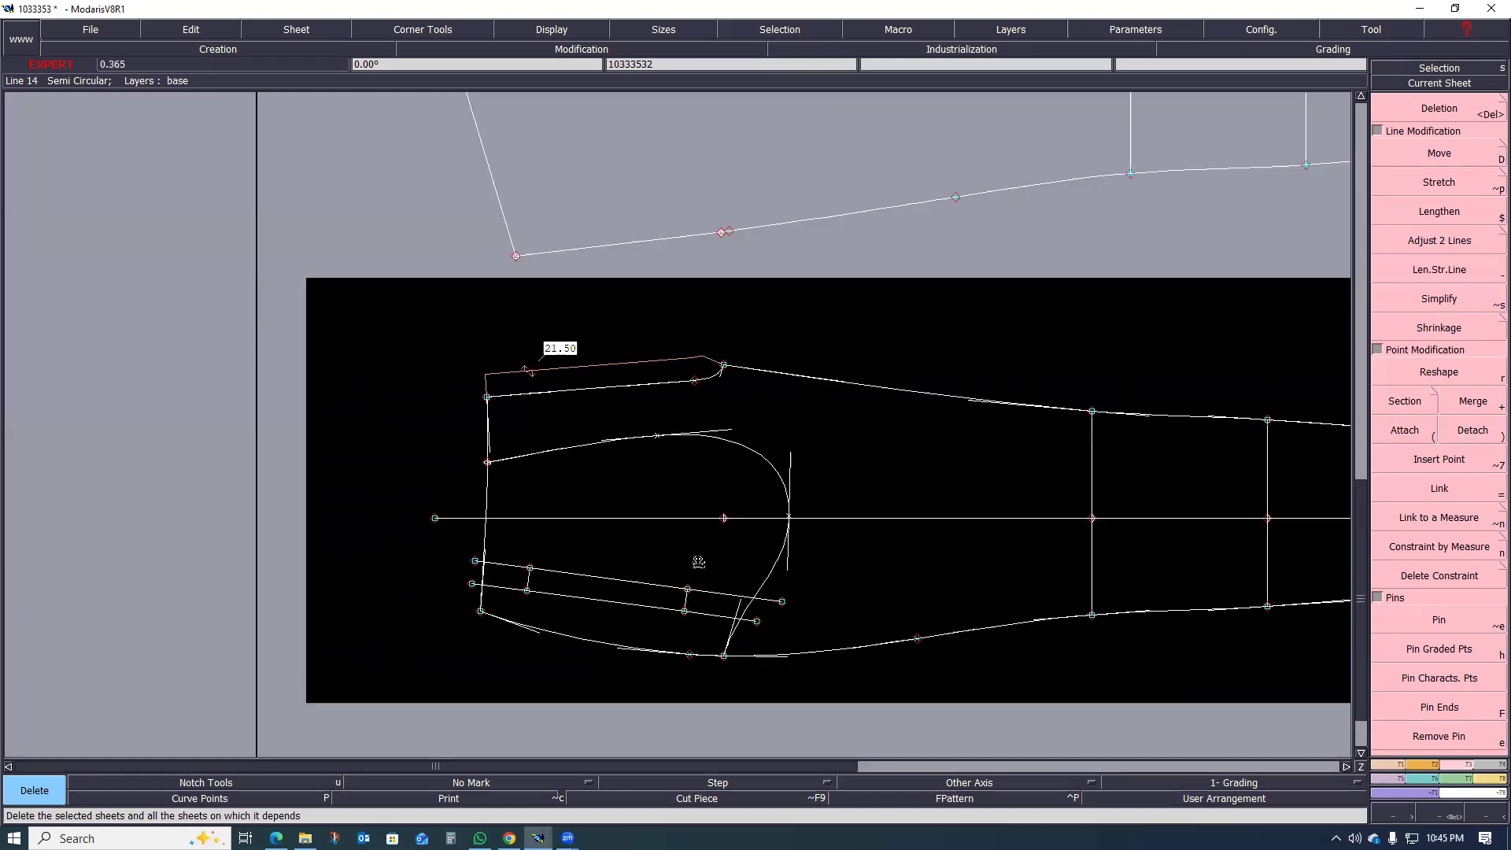
Step: Draw a straight slit line about 12 cm long midway between the two welt lines, stopping short of both welt ends
scroll(676, 524, up, 1)
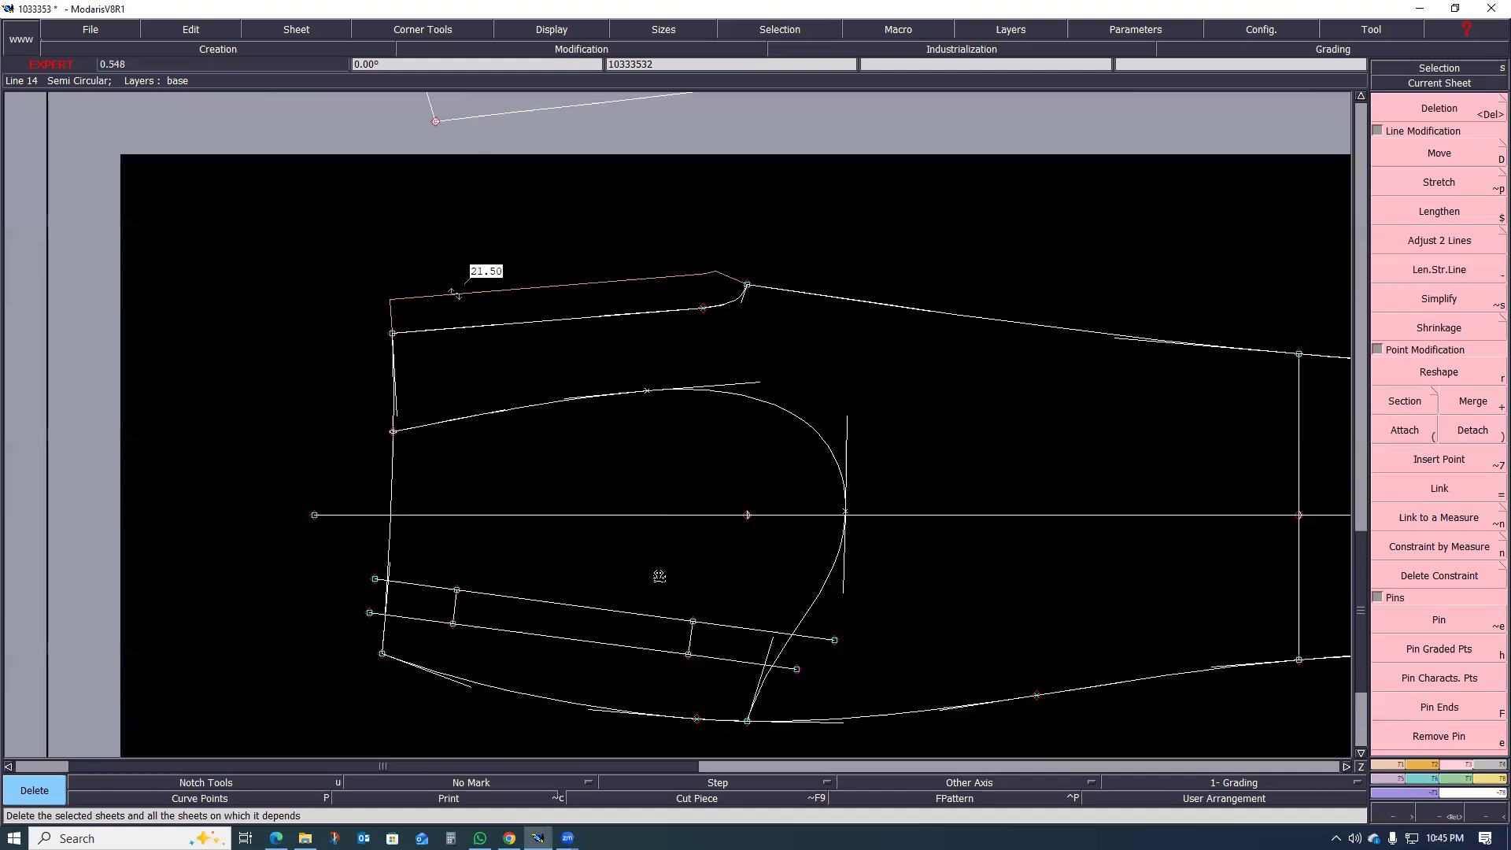
scroll(668, 617, up, 1)
scroll(668, 610, down, 1)
scroll(695, 628, up, 1)
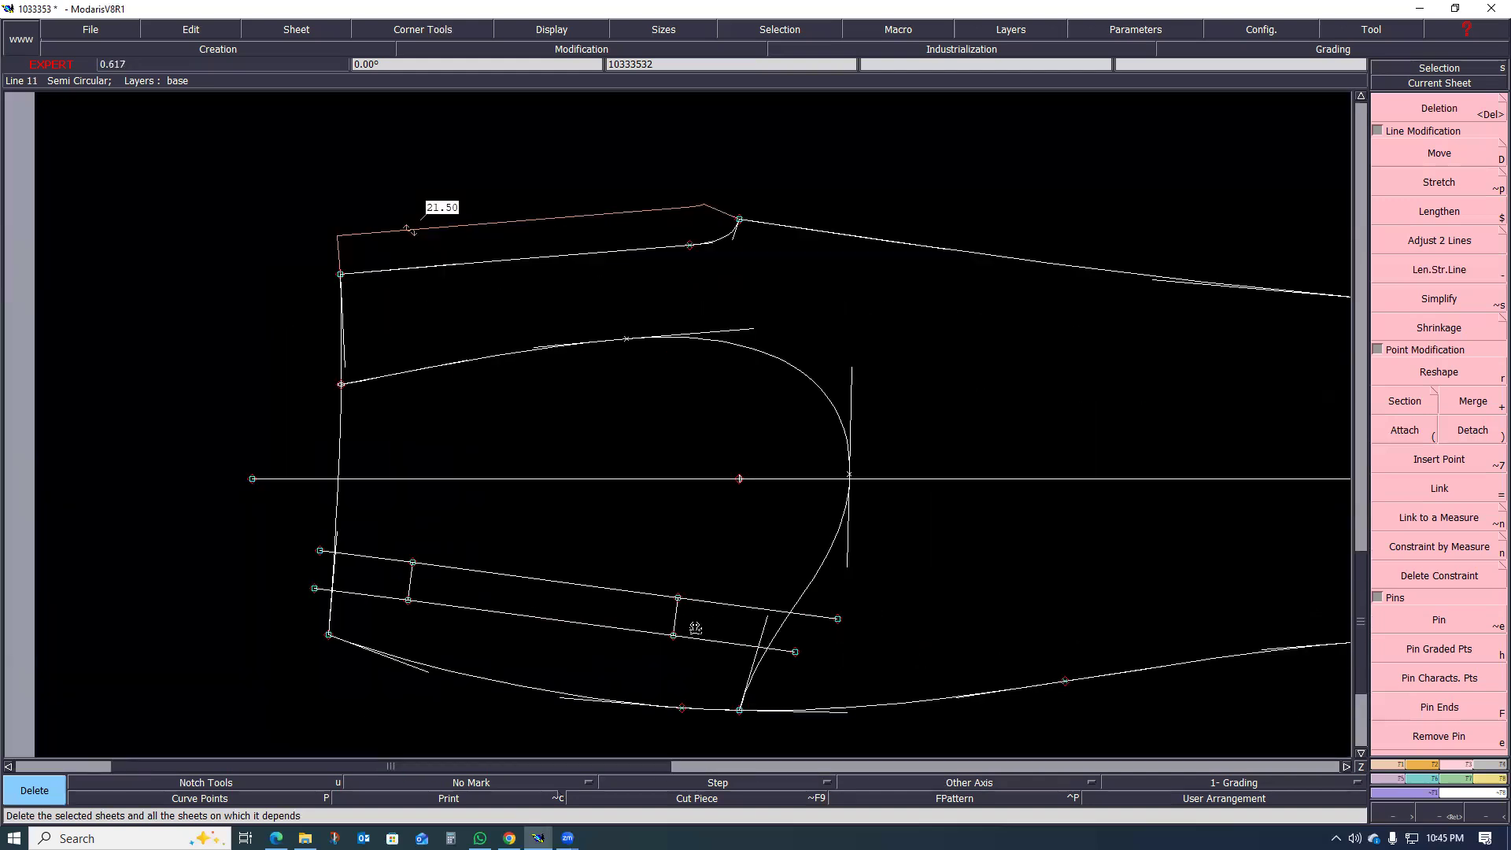
scroll(443, 582, up, 1)
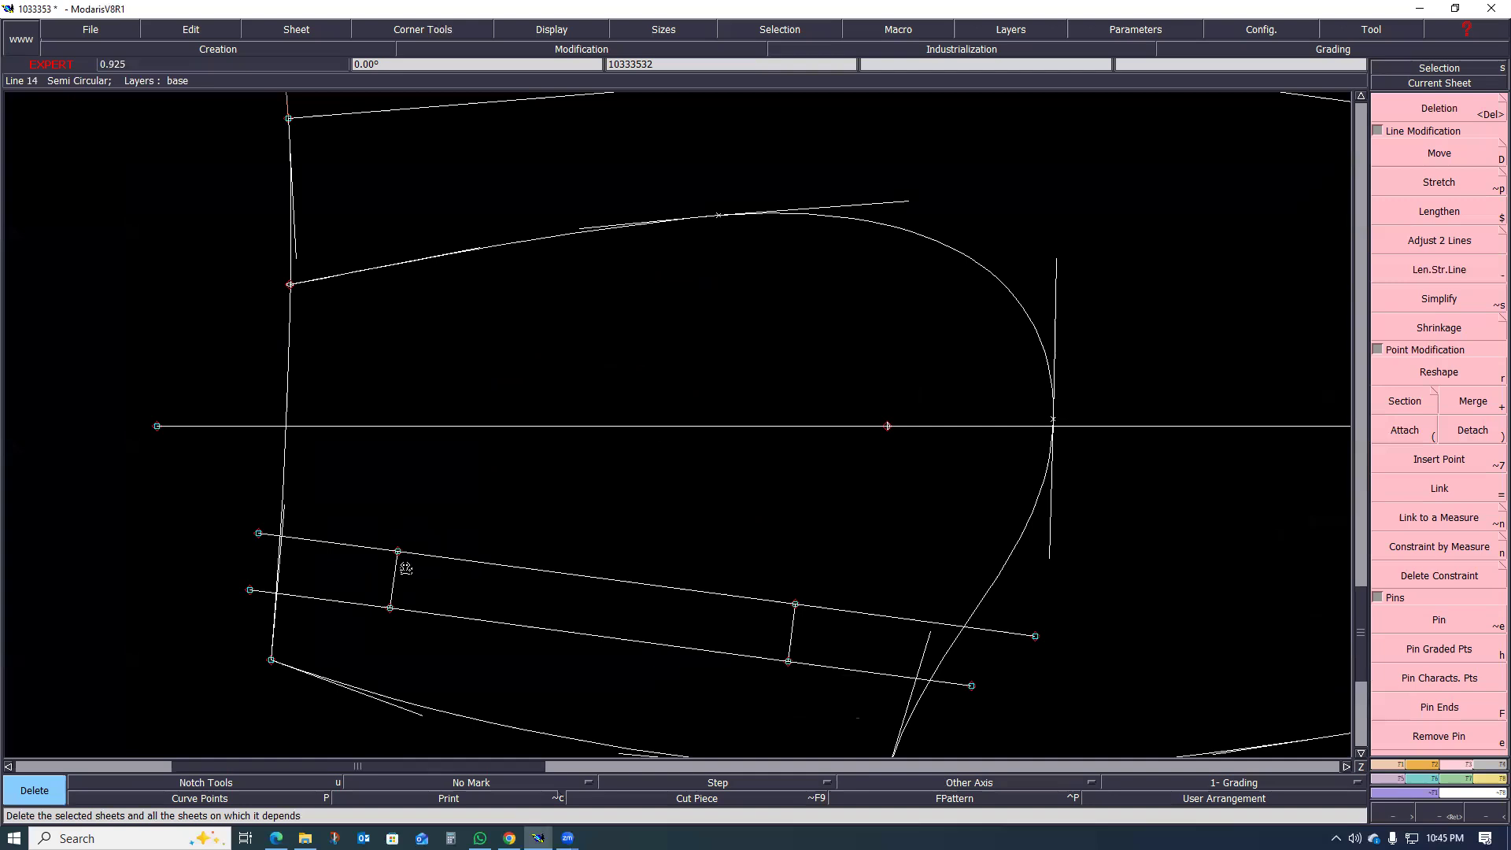
scroll(406, 570, up, 2)
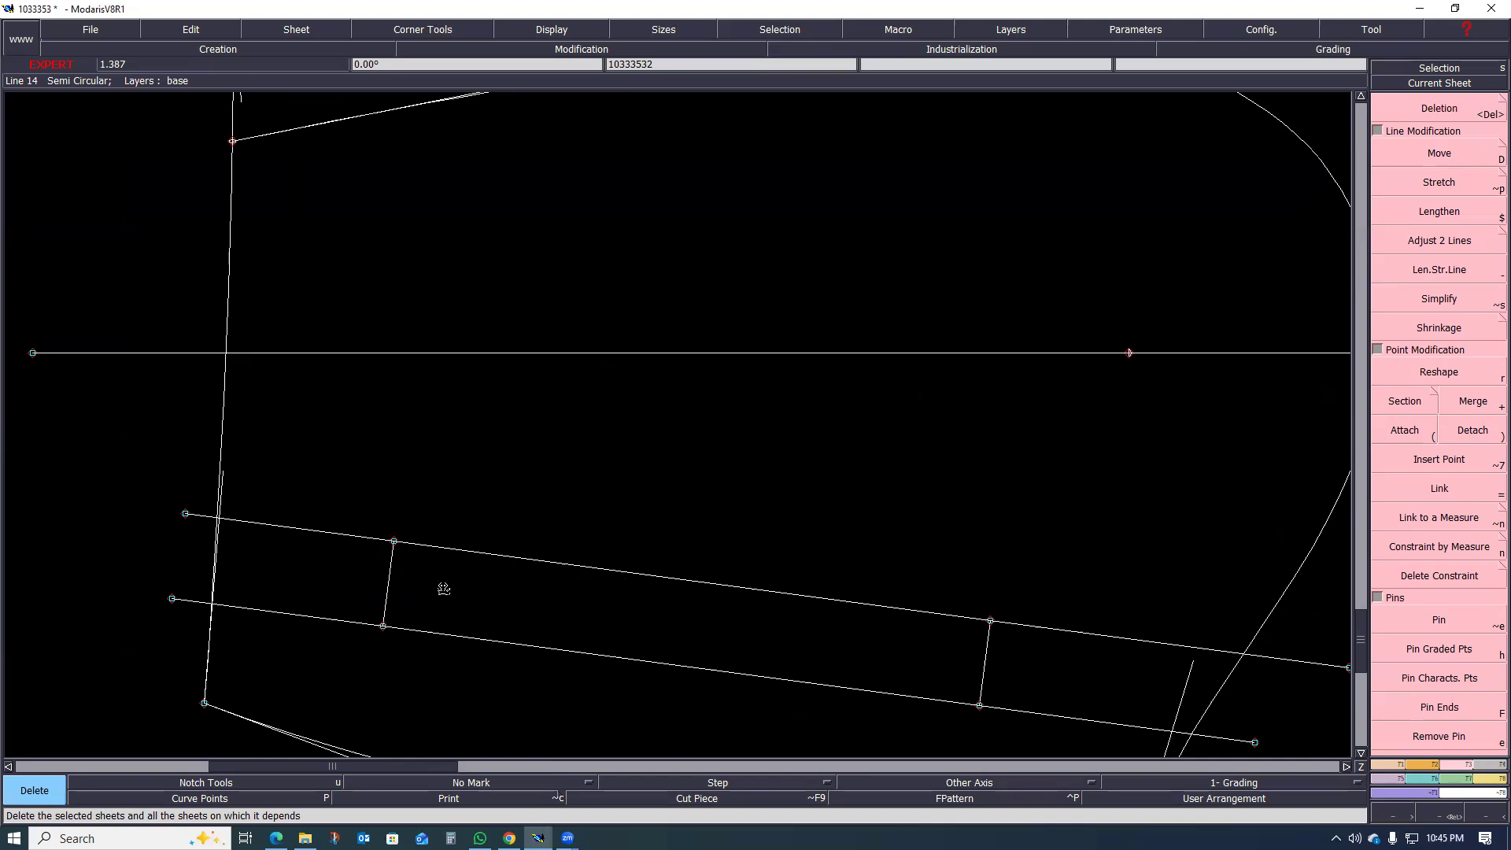
key(l)
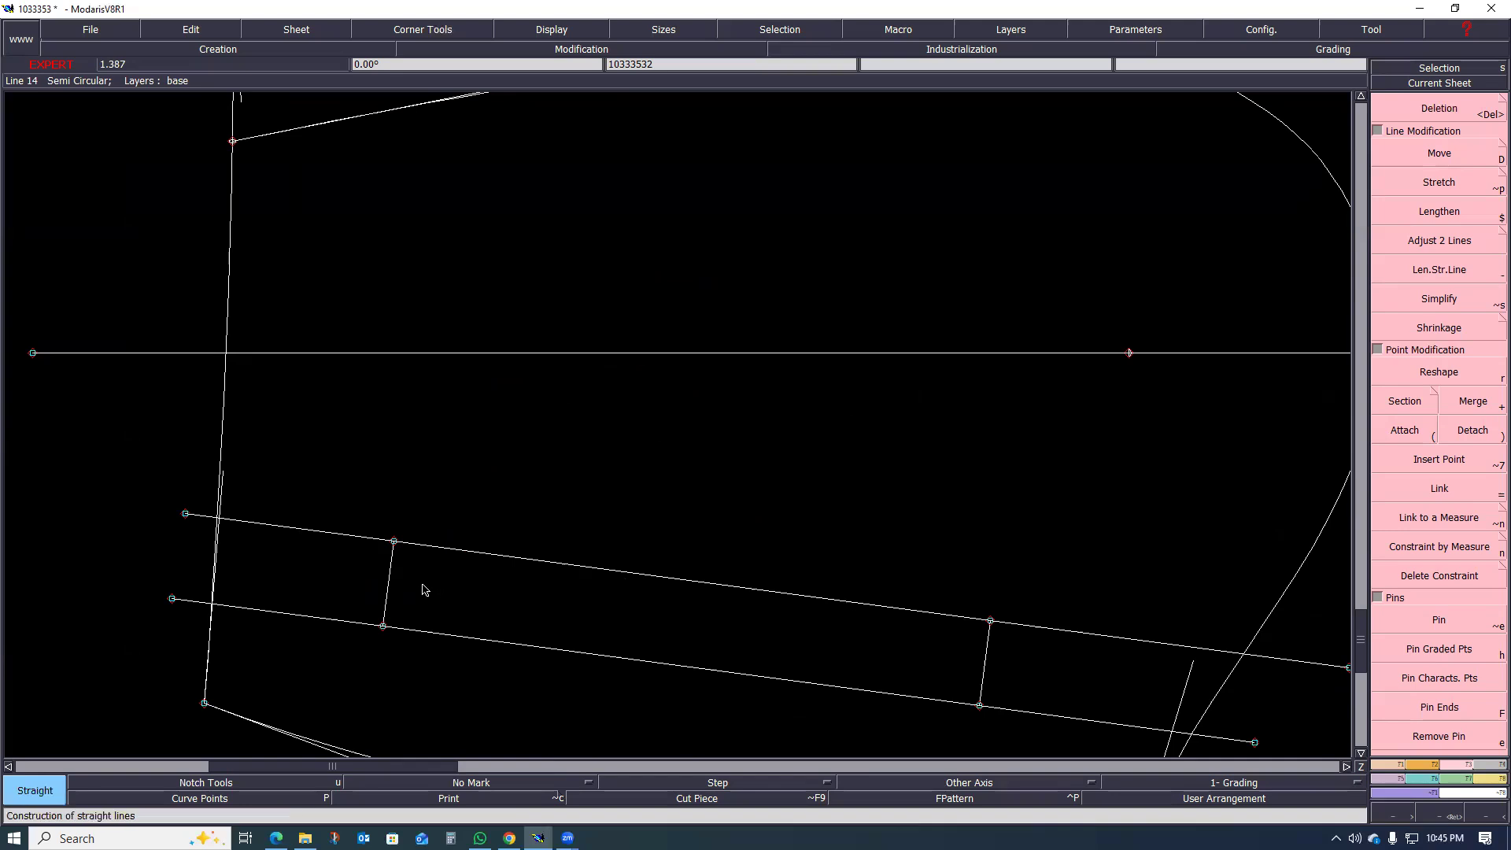
click(426, 589)
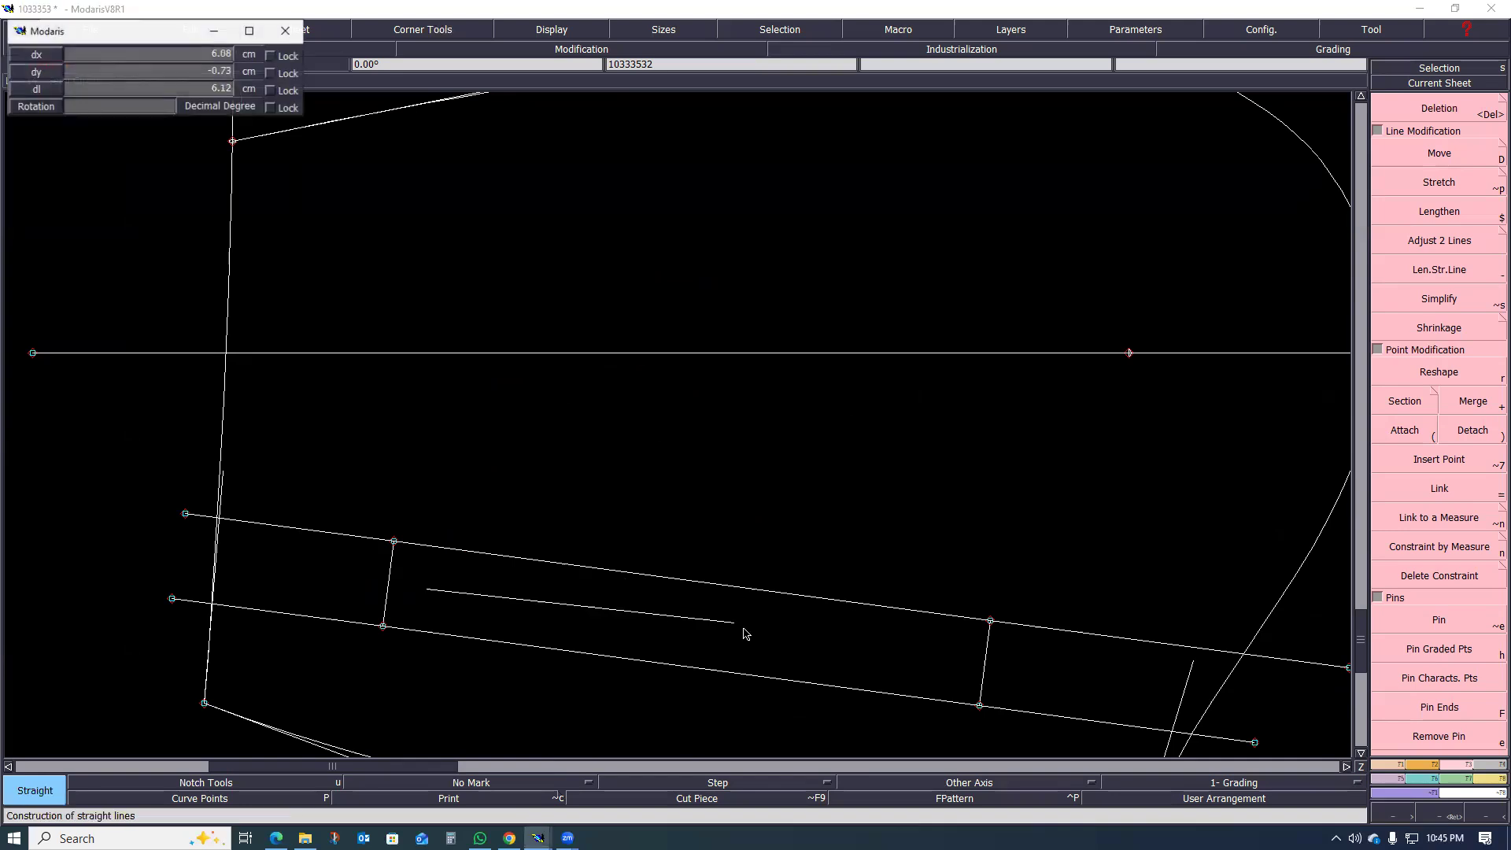
click(943, 658)
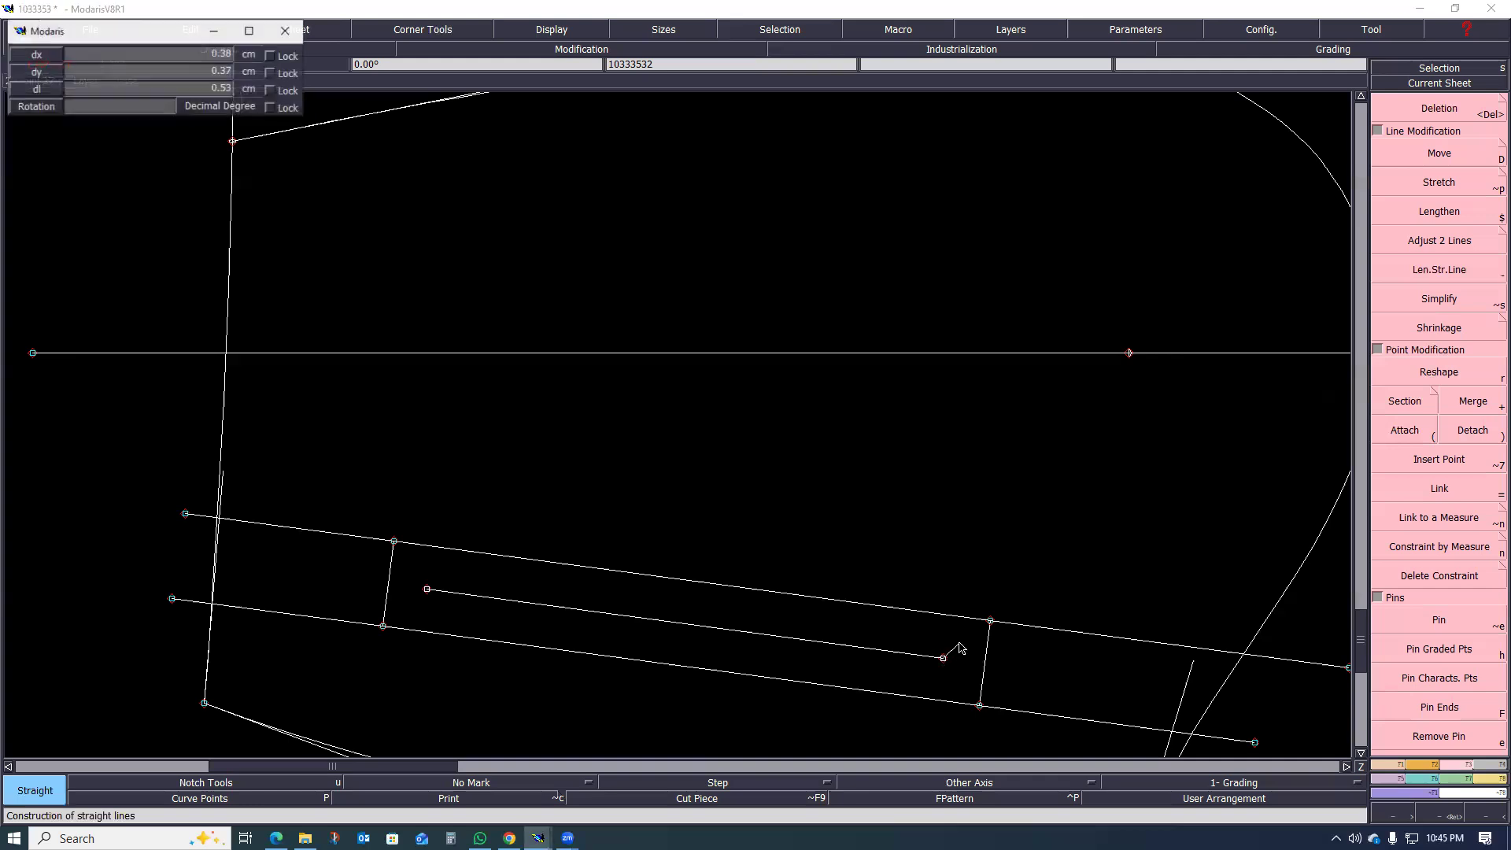
Step: Draw two short diagonal lines from each end of the slit line out towards the nearby welt corners
click(980, 631)
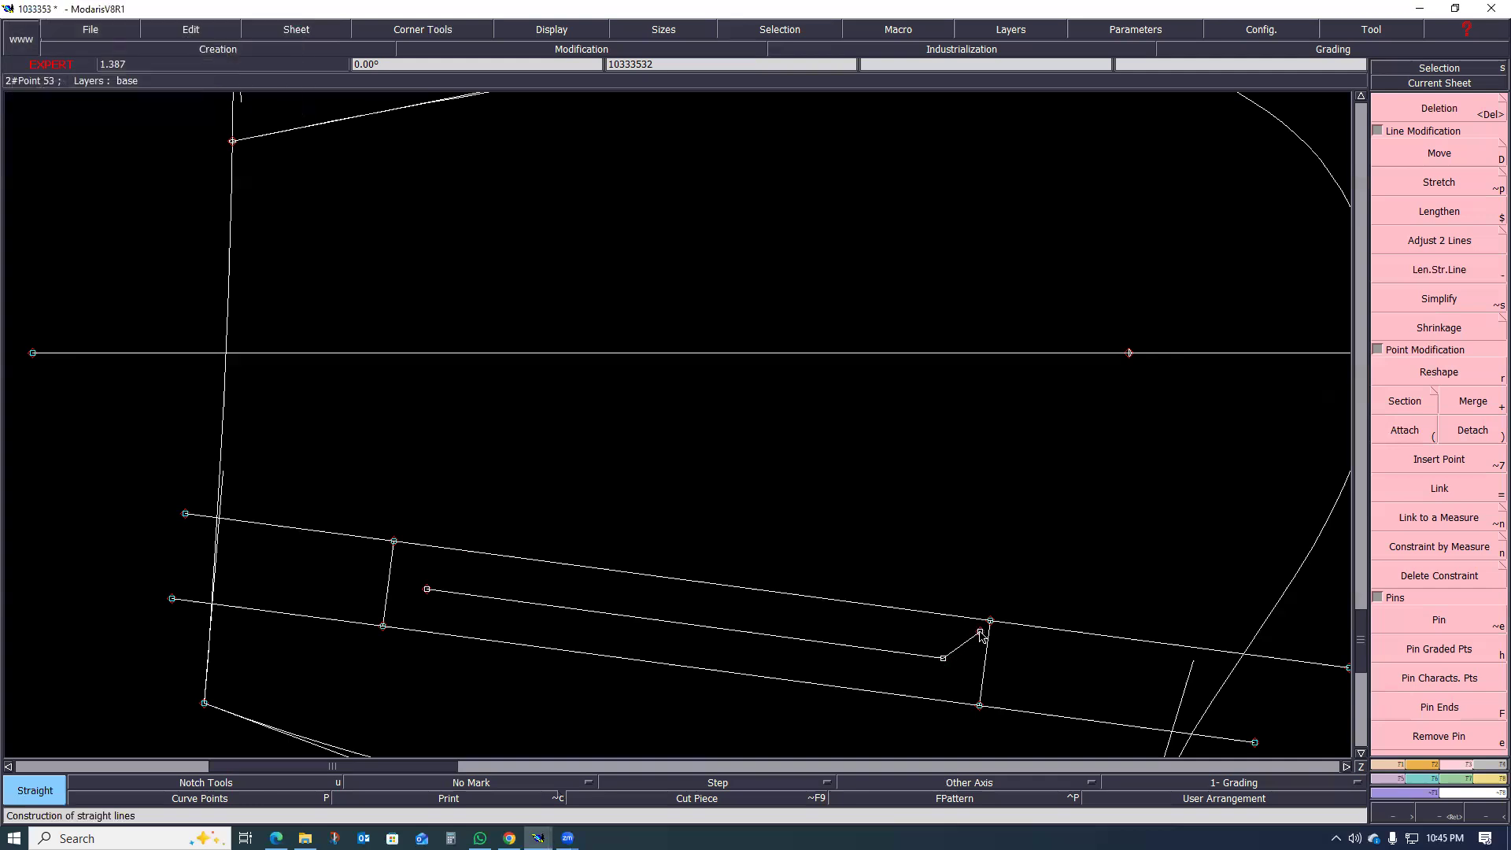
click(969, 696)
click(427, 589)
click(402, 554)
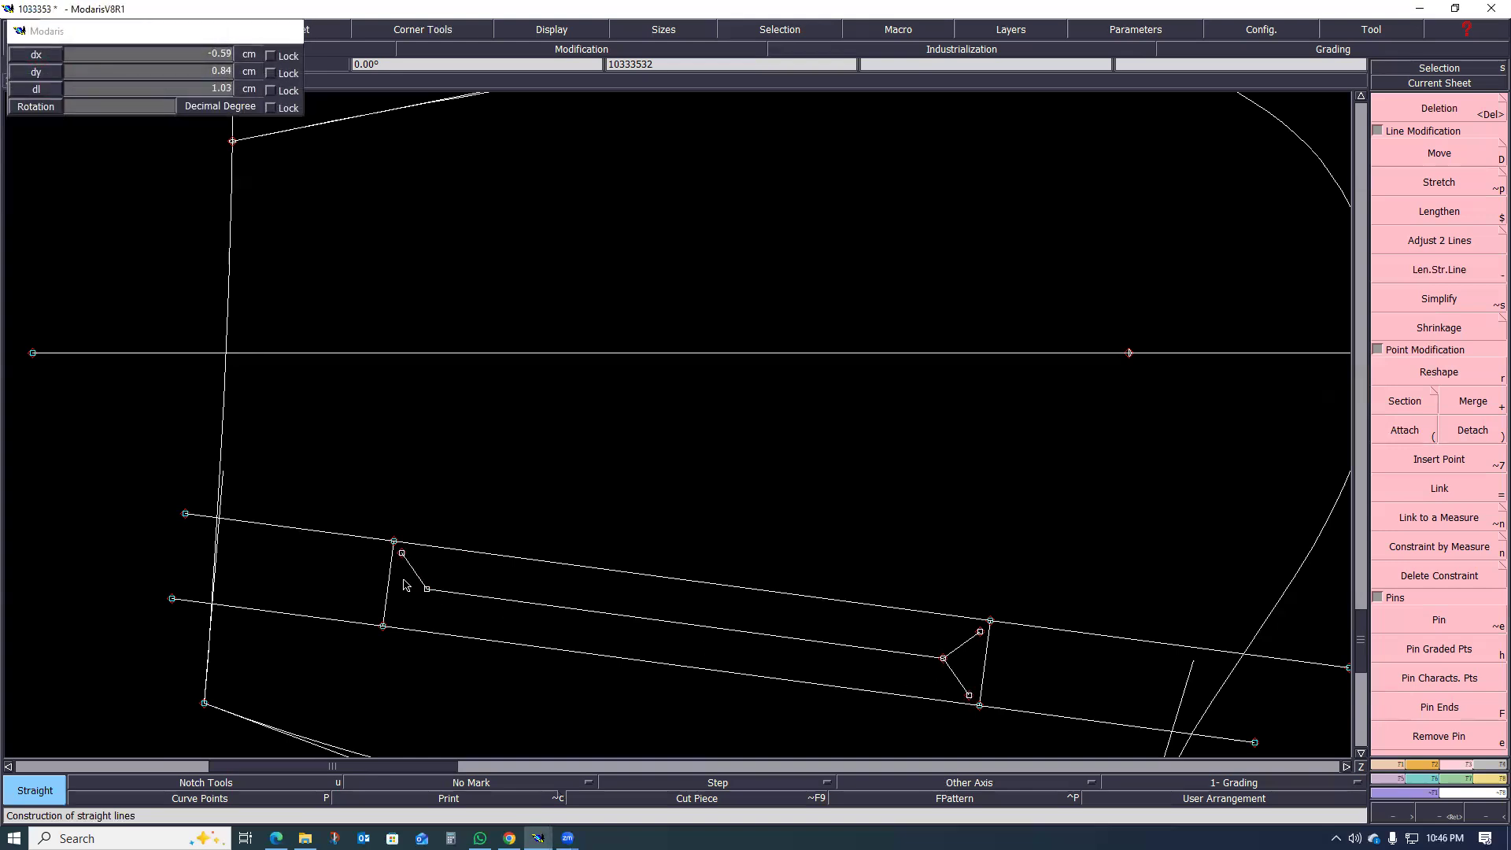
click(426, 590)
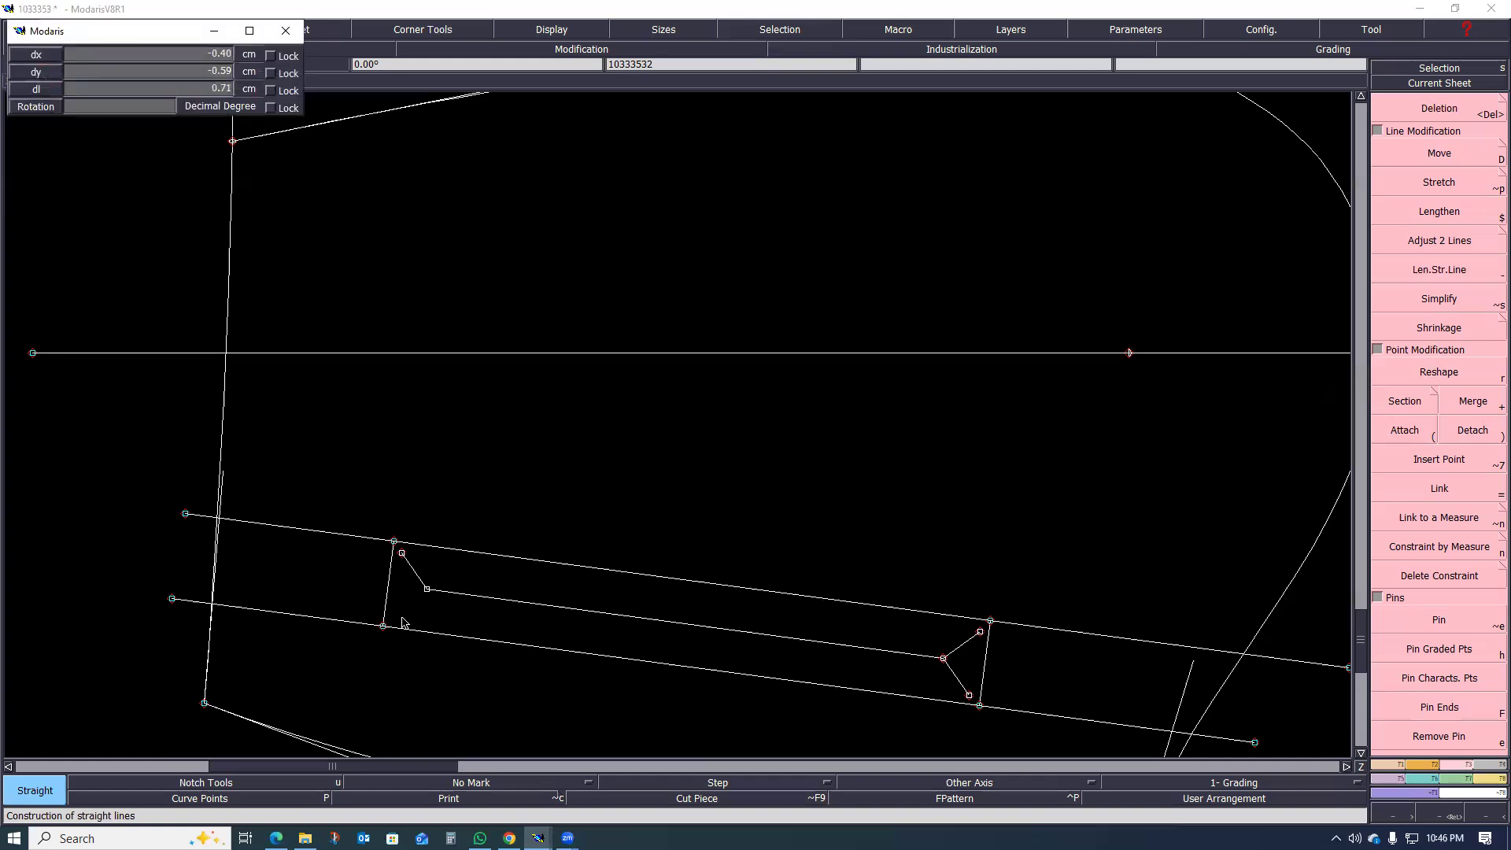
click(395, 619)
Step: Examine the front welt's Y-ended slit marking against the welt rectangle, pocket bag outline, waistline and side seam
scroll(436, 598, down, 1)
scroll(437, 602, up, 2)
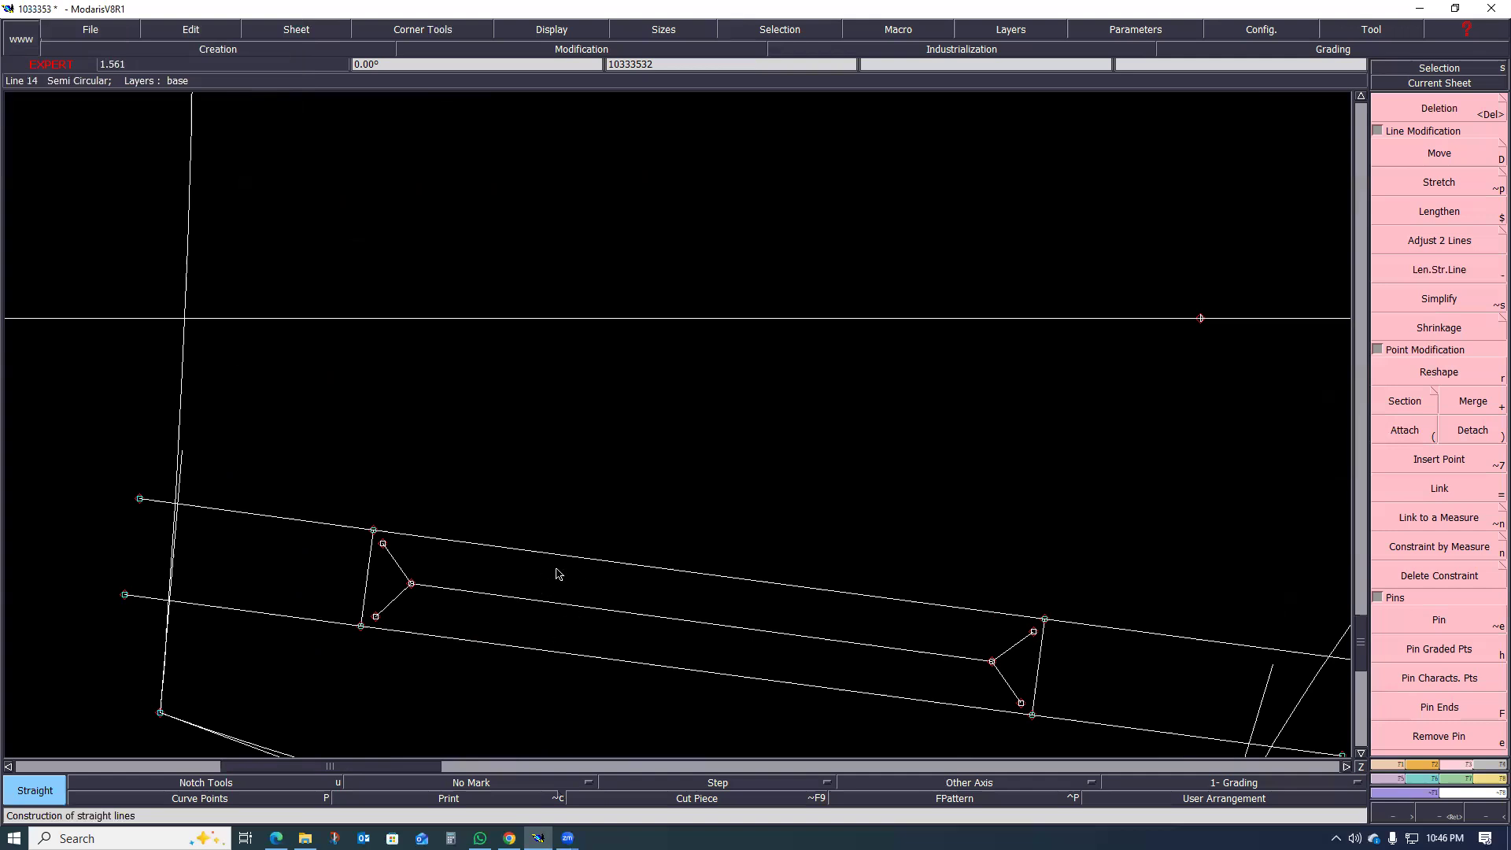
scroll(543, 580, down, 1)
scroll(556, 583, up, 1)
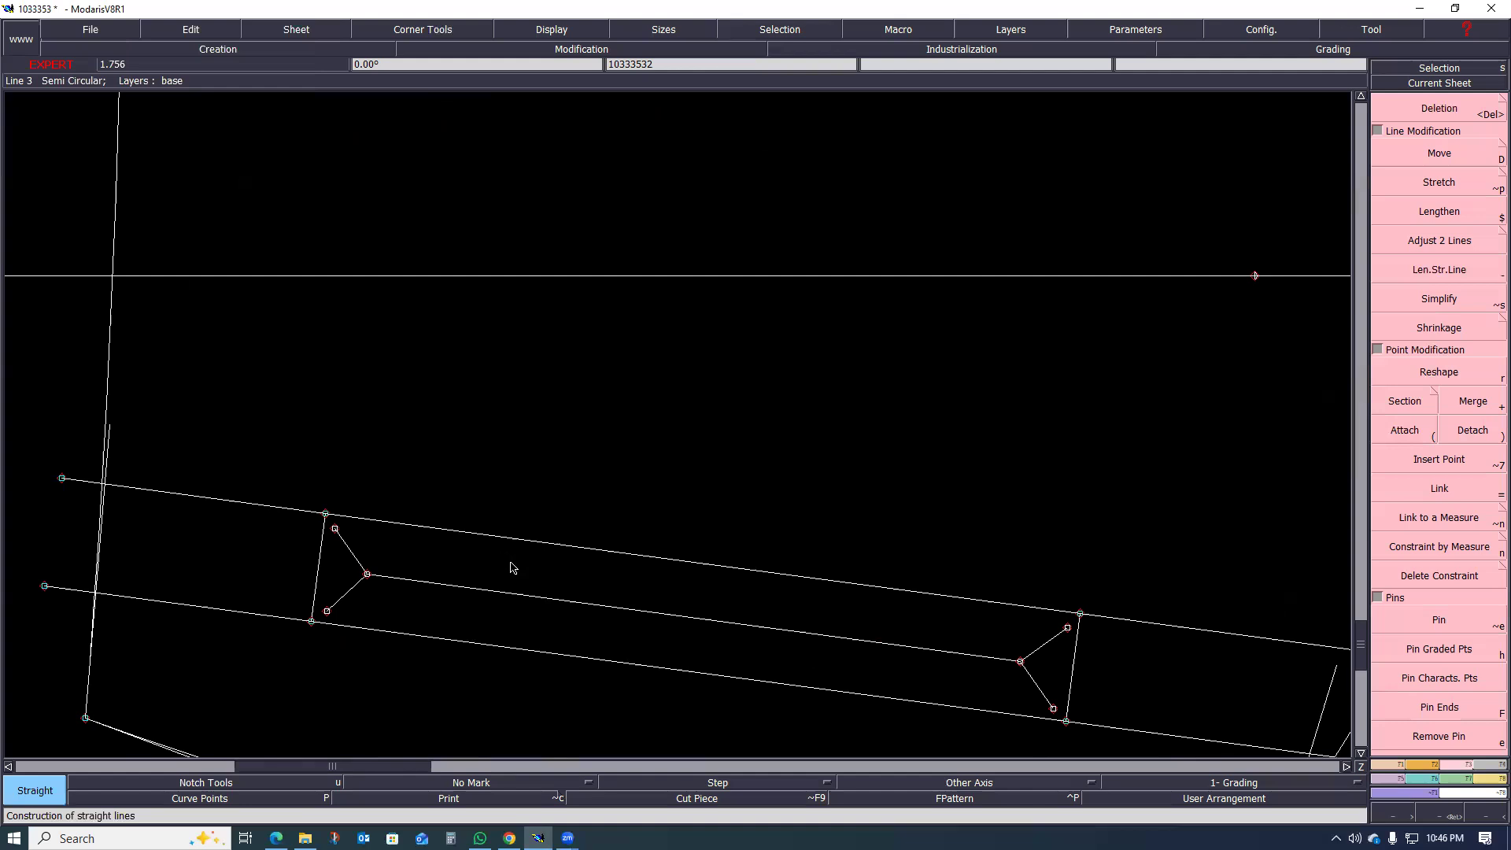
scroll(511, 568, up, 1)
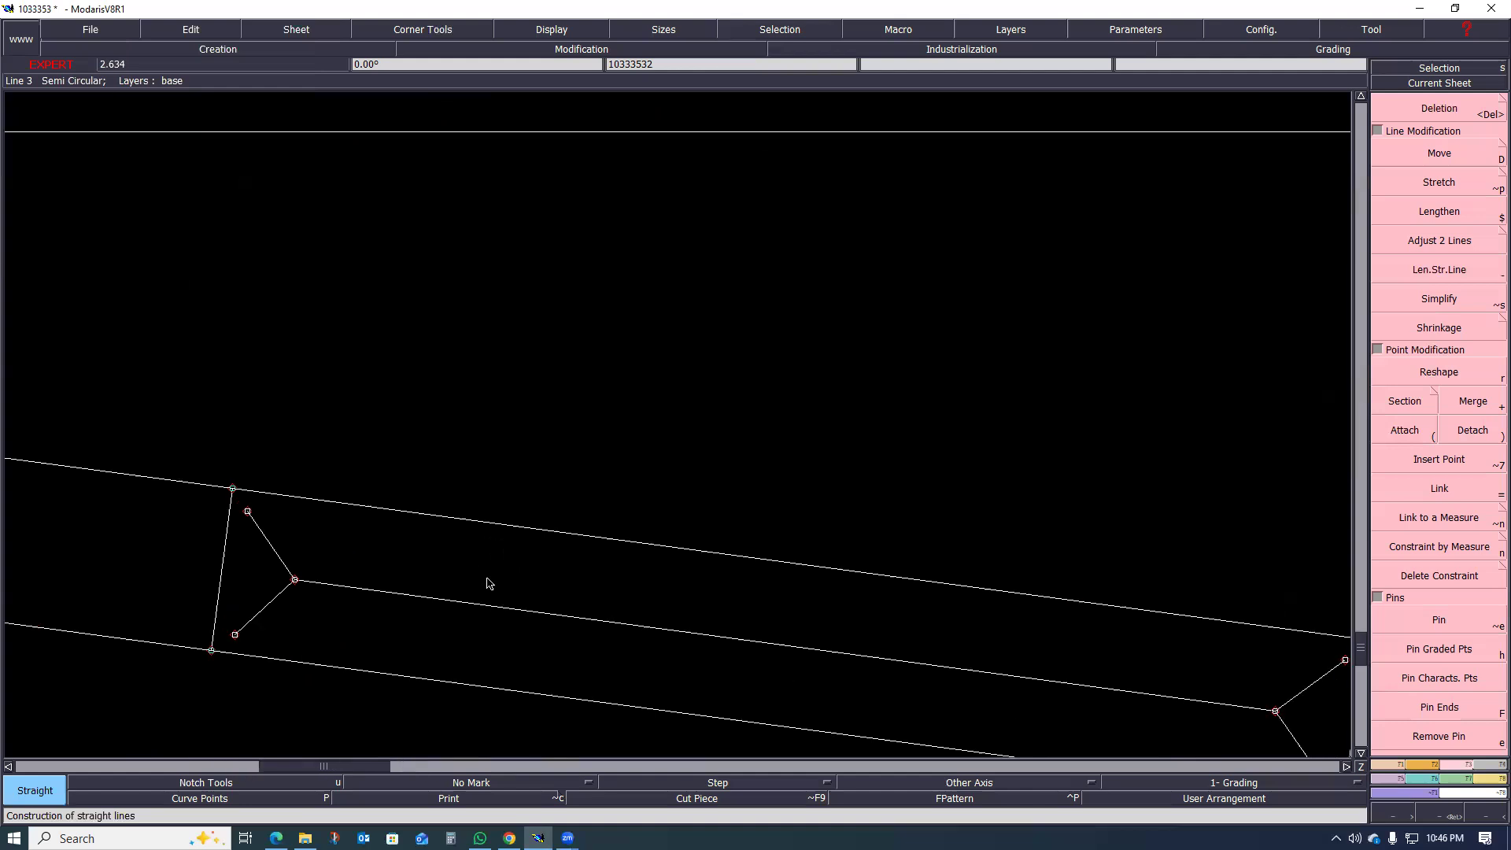
scroll(472, 578, down, 1)
scroll(540, 564, down, 1)
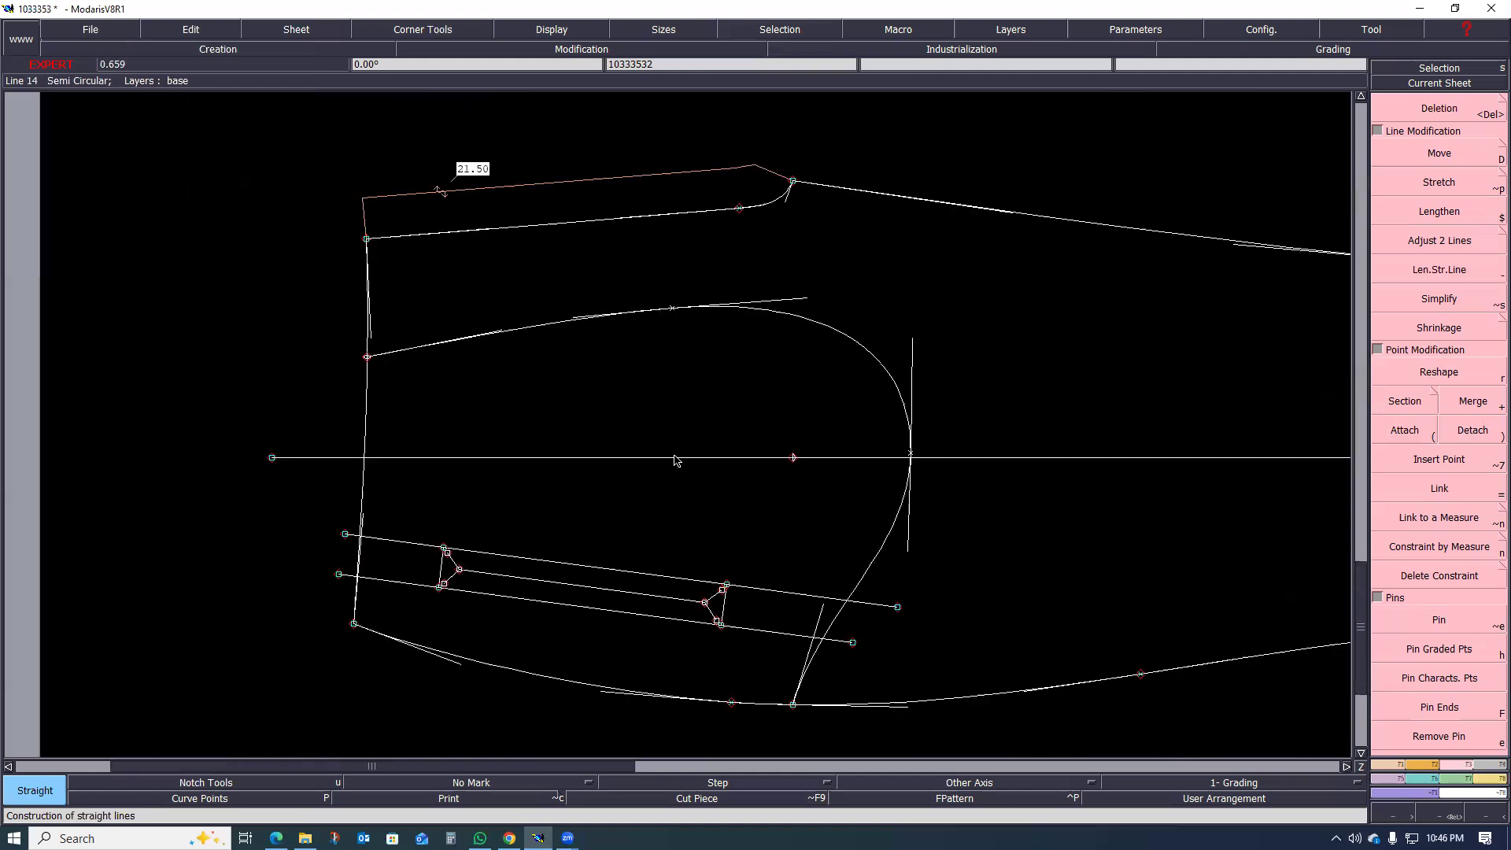
scroll(502, 572, up, 1)
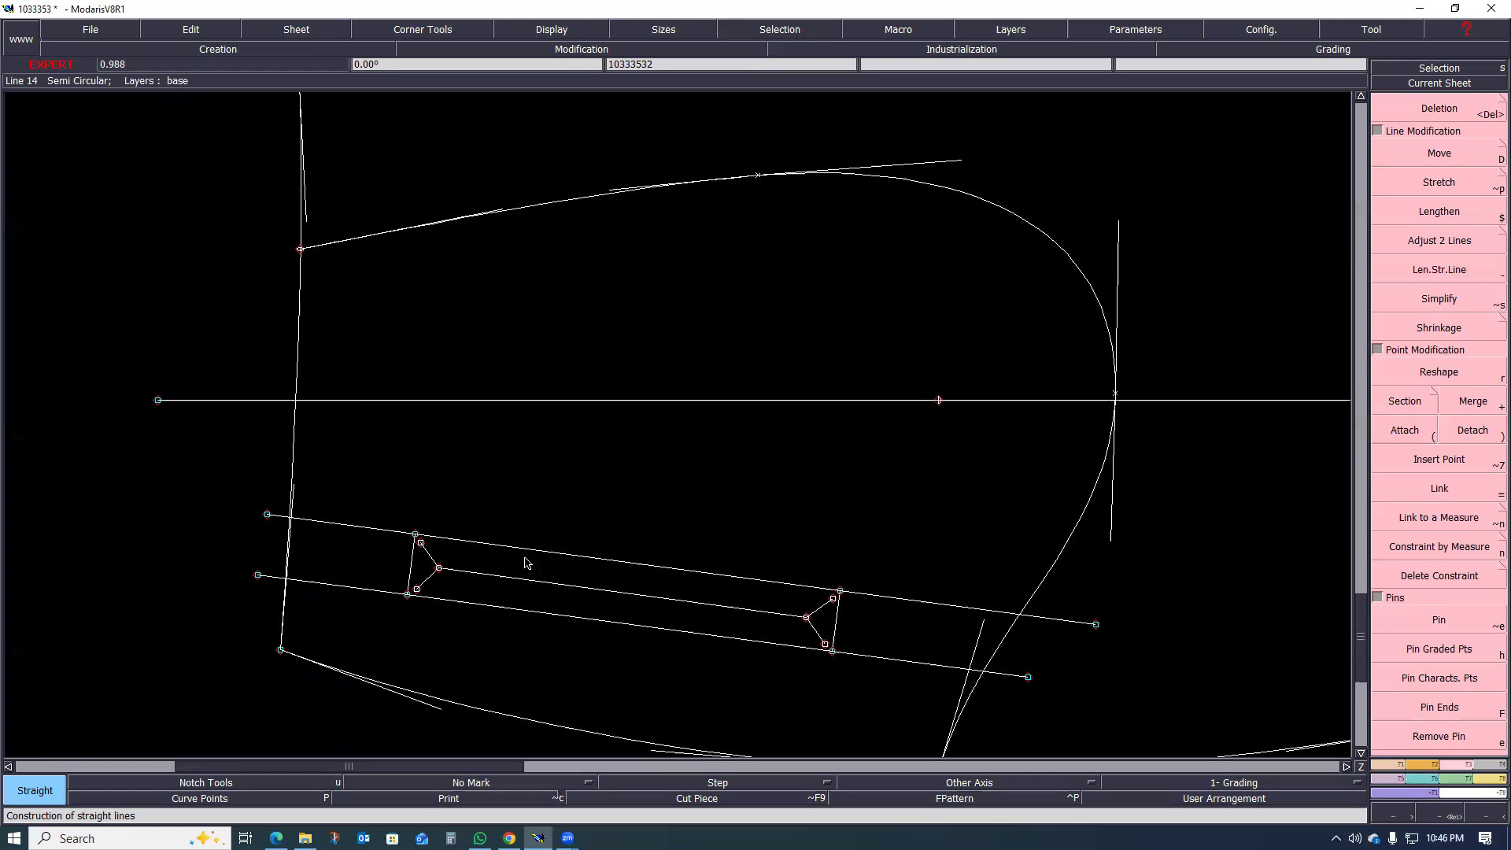
scroll(526, 562, up, 1)
scroll(529, 557, down, 1)
scroll(540, 544, up, 1)
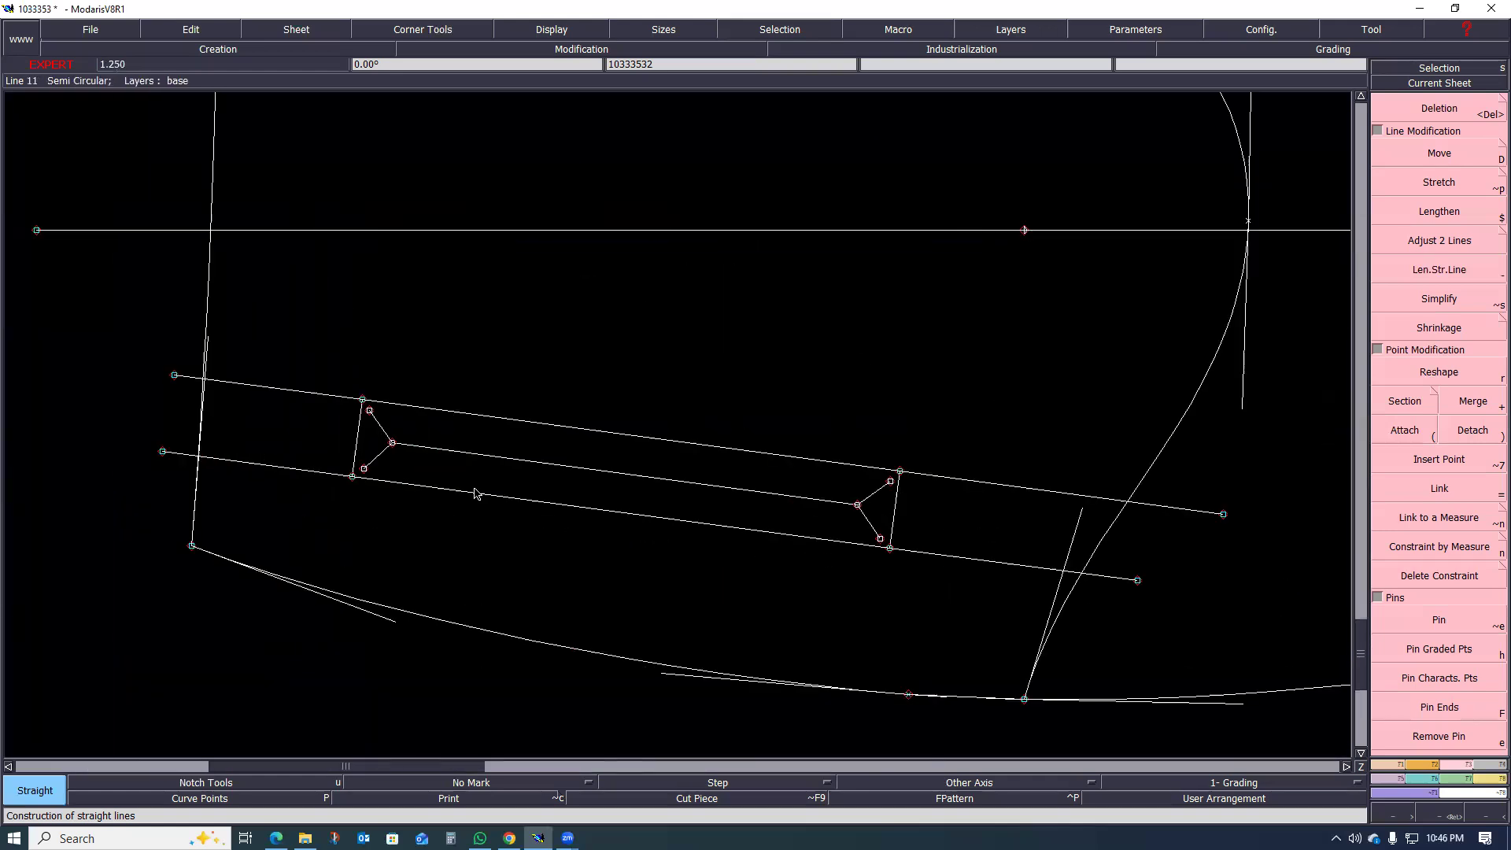
scroll(475, 491, up, 1)
scroll(468, 520, down, 1)
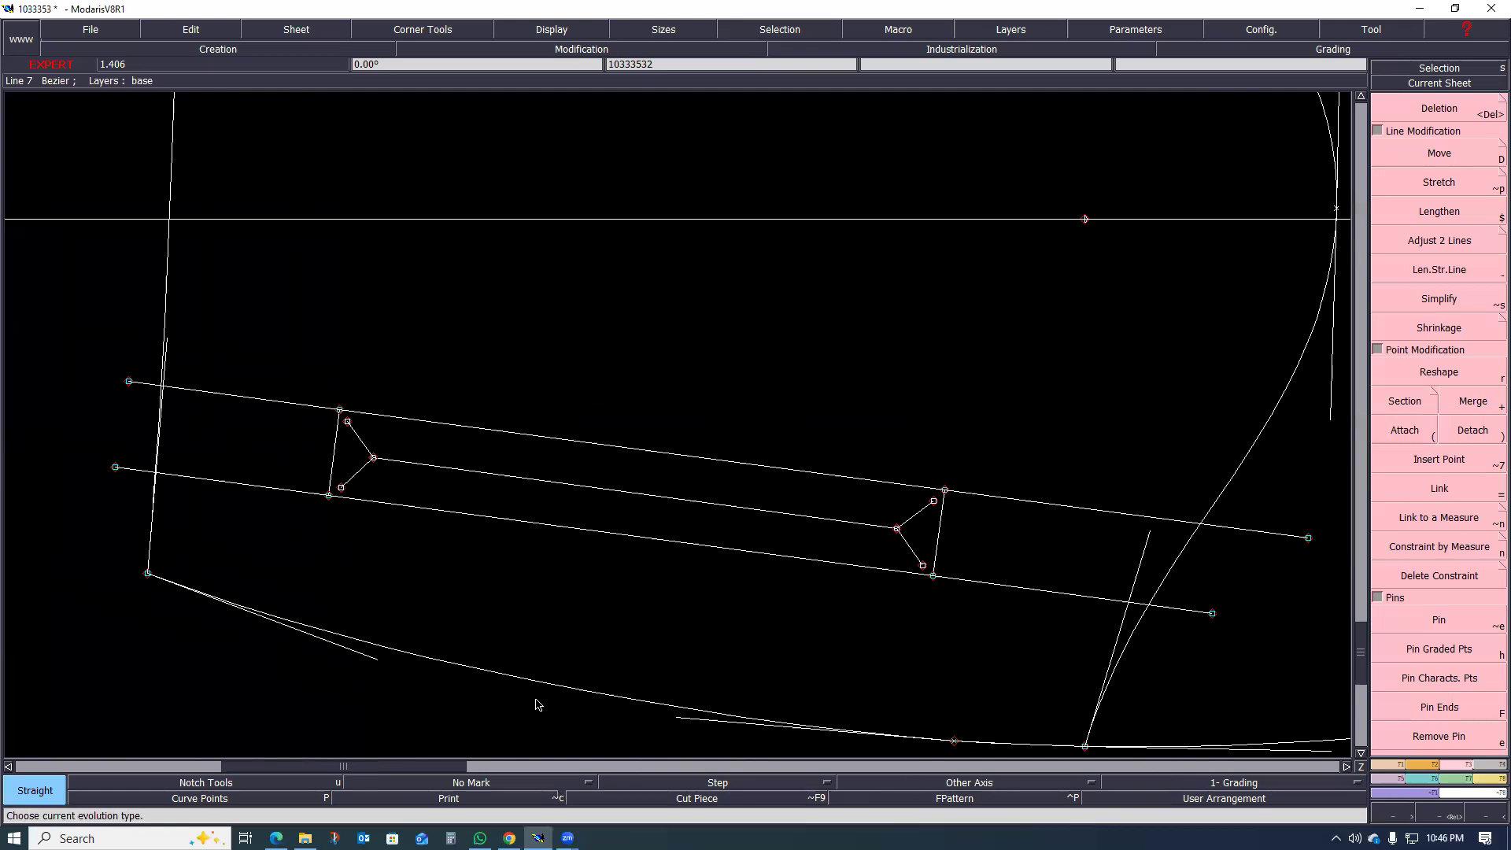
scroll(577, 687, up, 1)
scroll(564, 678, down, 2)
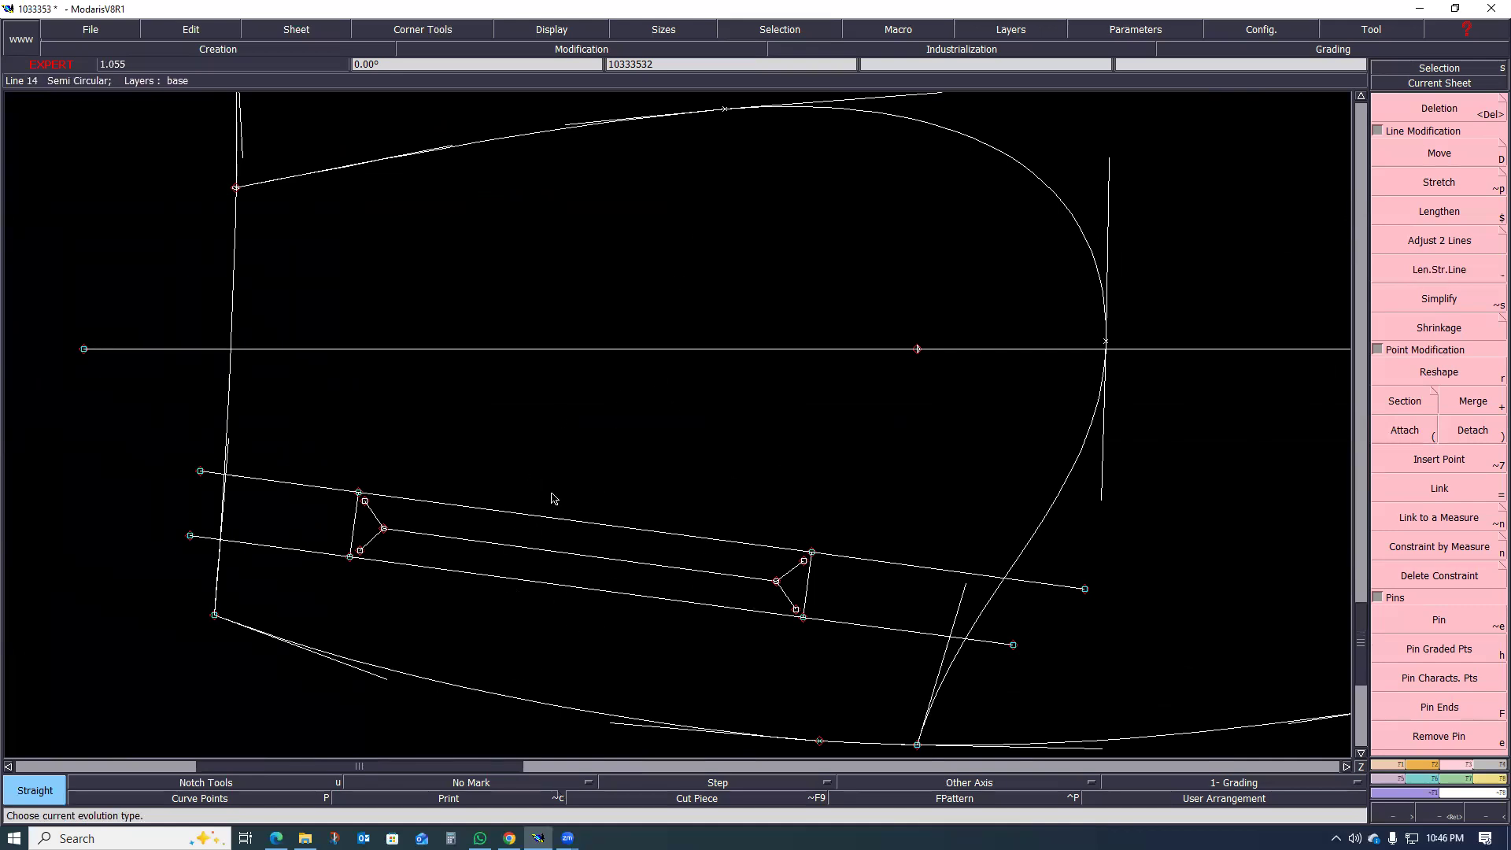
scroll(651, 580, up, 1)
scroll(598, 563, down, 2)
scroll(570, 601, up, 1)
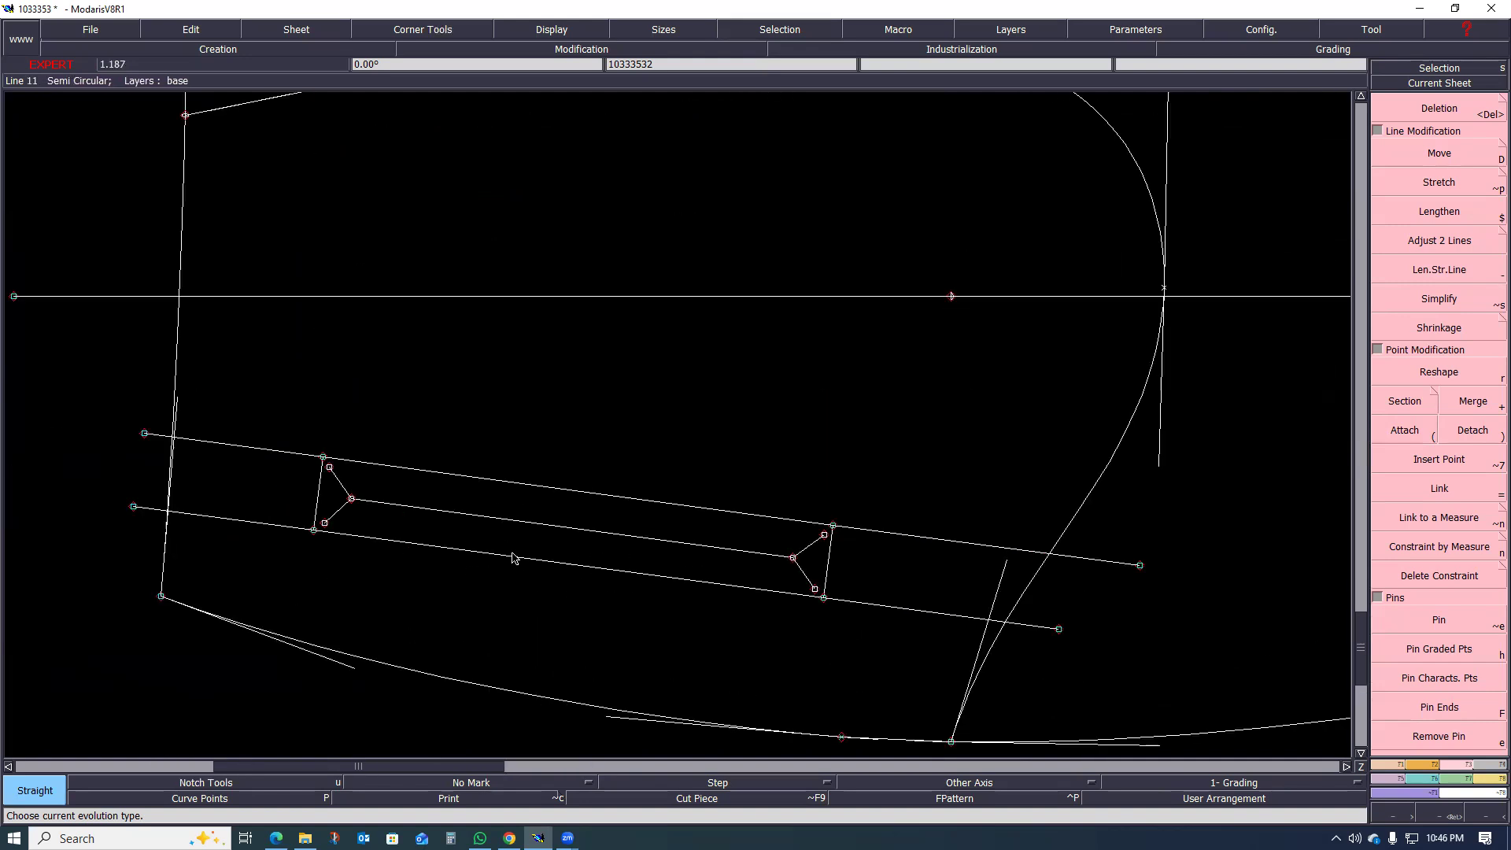
scroll(508, 597, down, 4)
scroll(472, 602, up, 5)
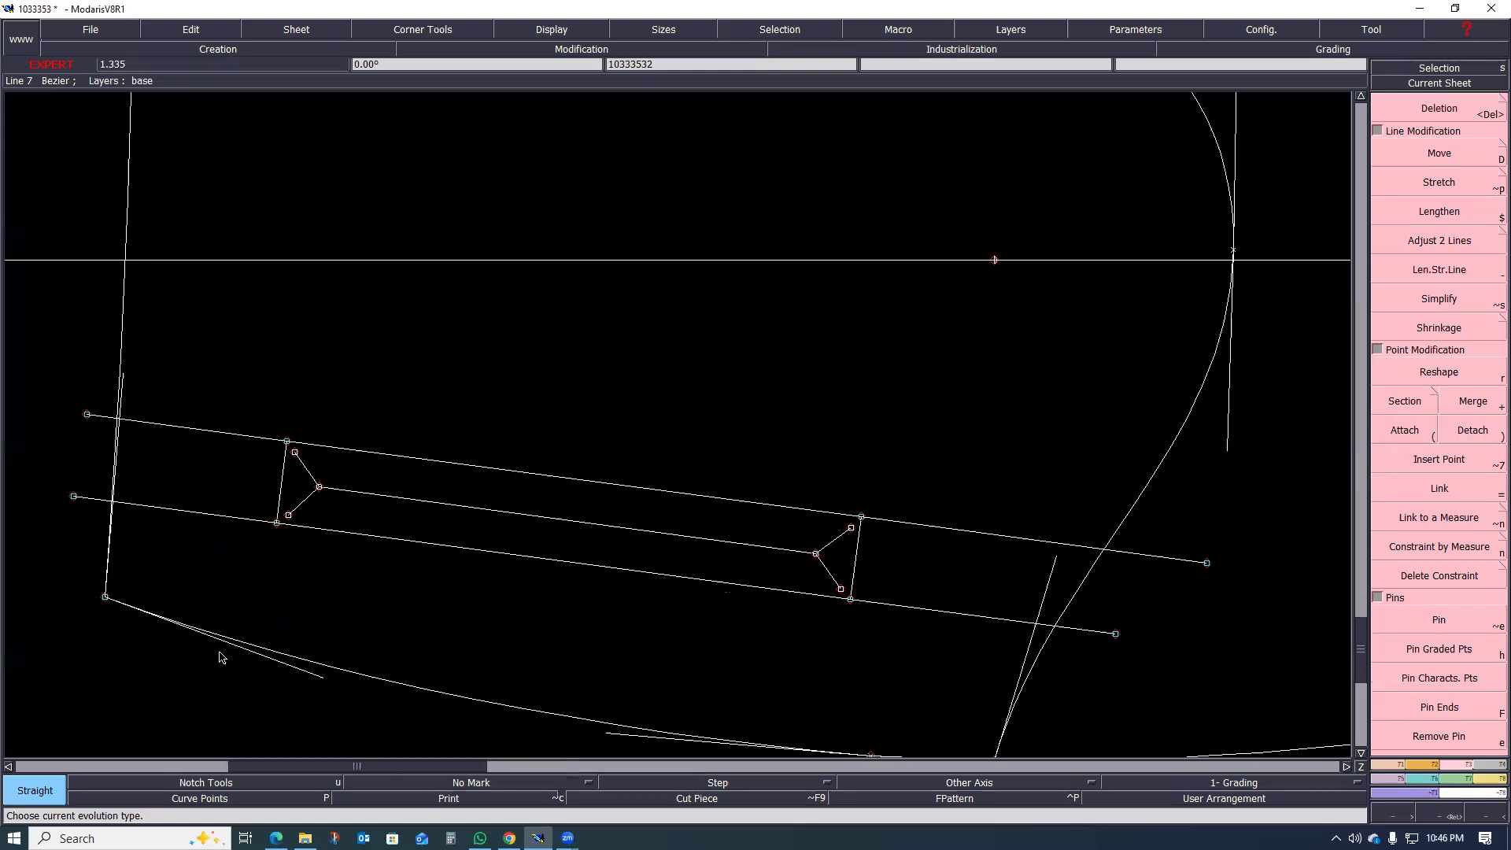
scroll(510, 655, down, 2)
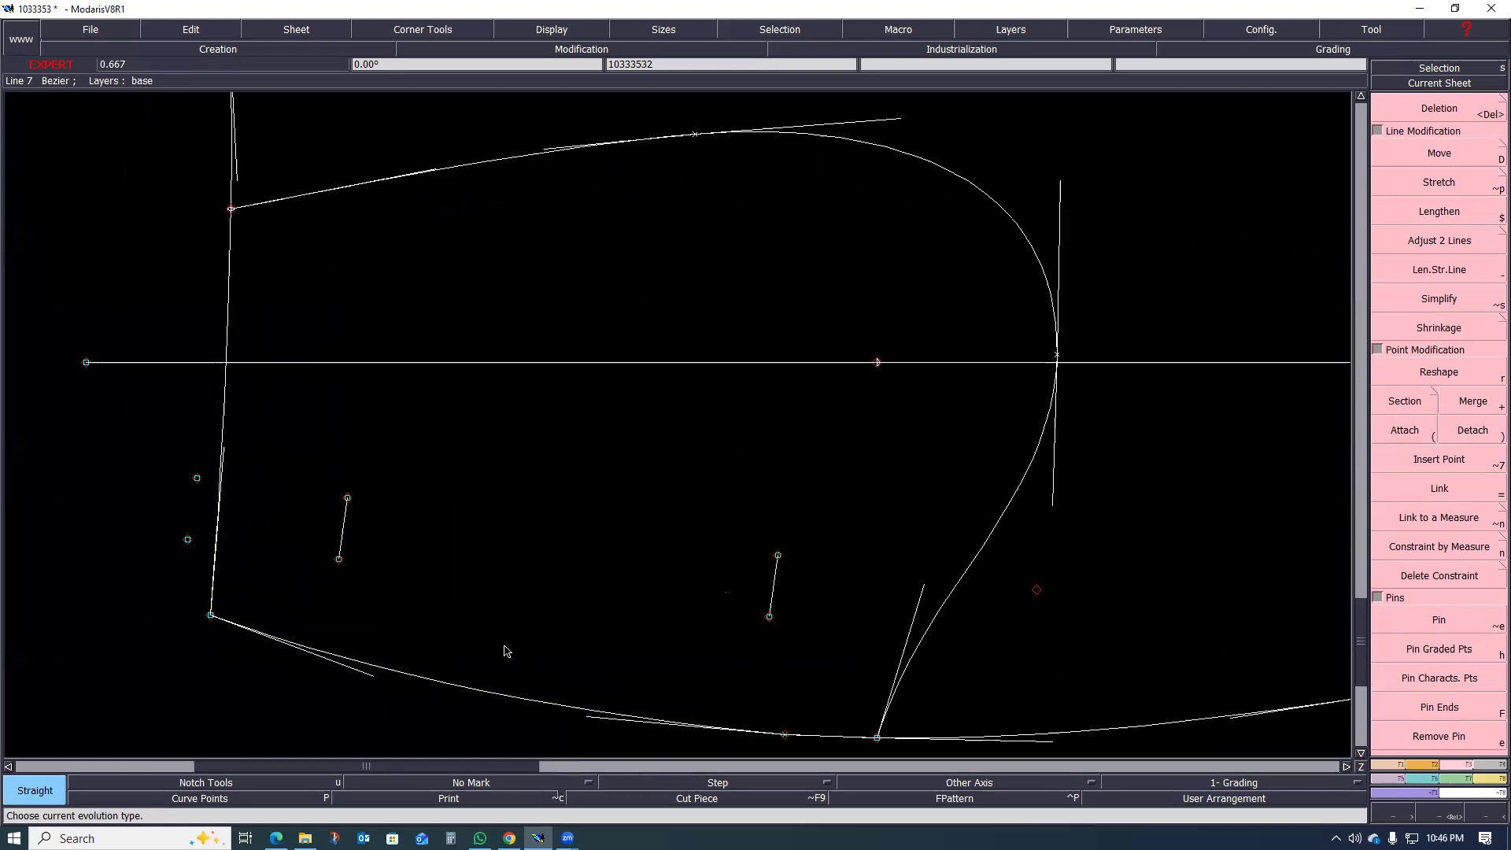
scroll(519, 645, down, 3)
scroll(553, 625, up, 2)
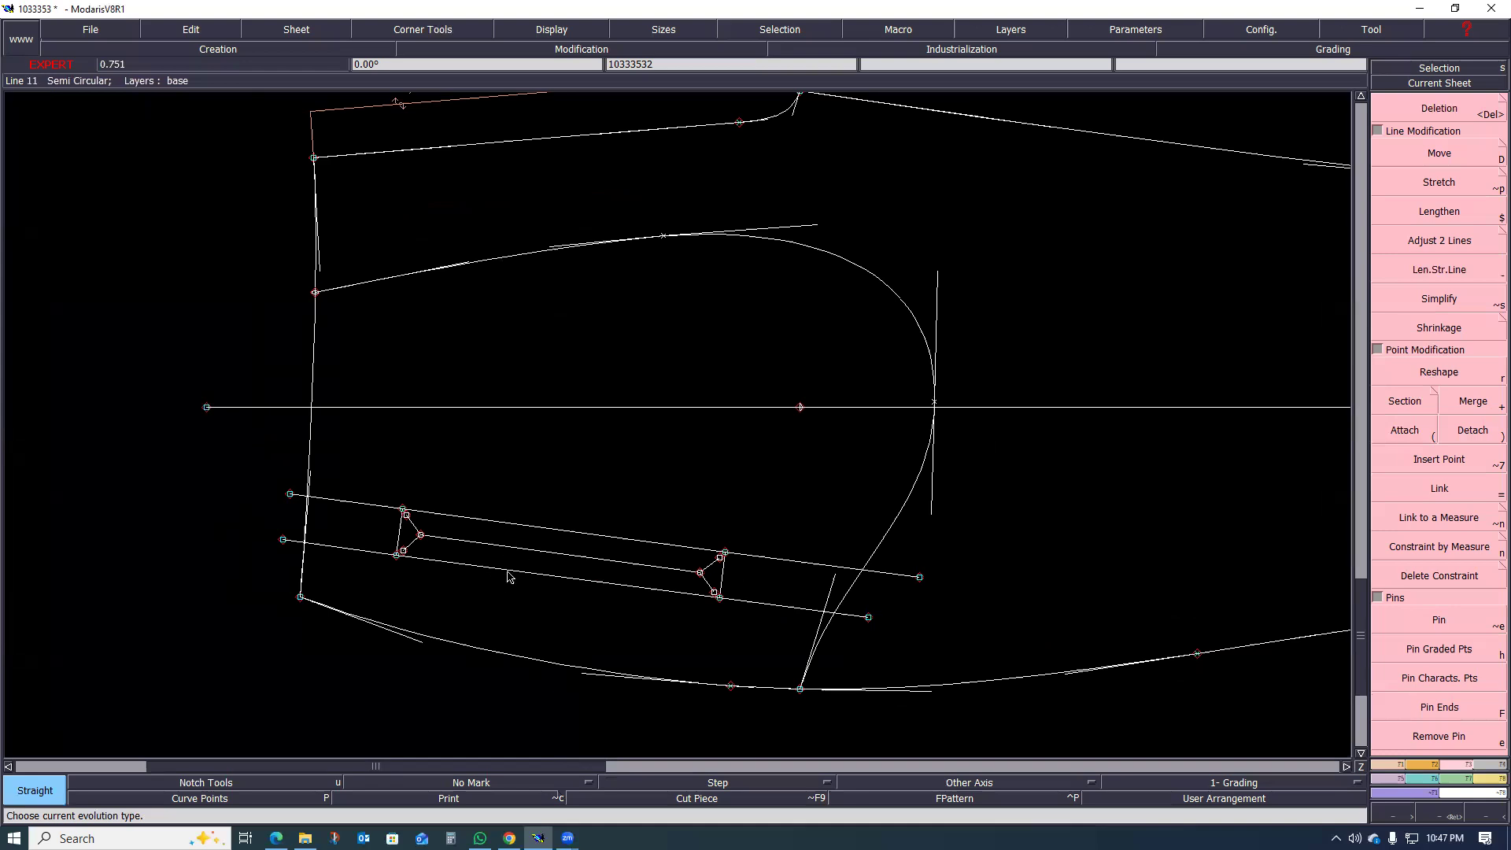
scroll(620, 589, down, 1)
scroll(741, 538, up, 1)
scroll(575, 618, down, 1)
scroll(488, 630, down, 3)
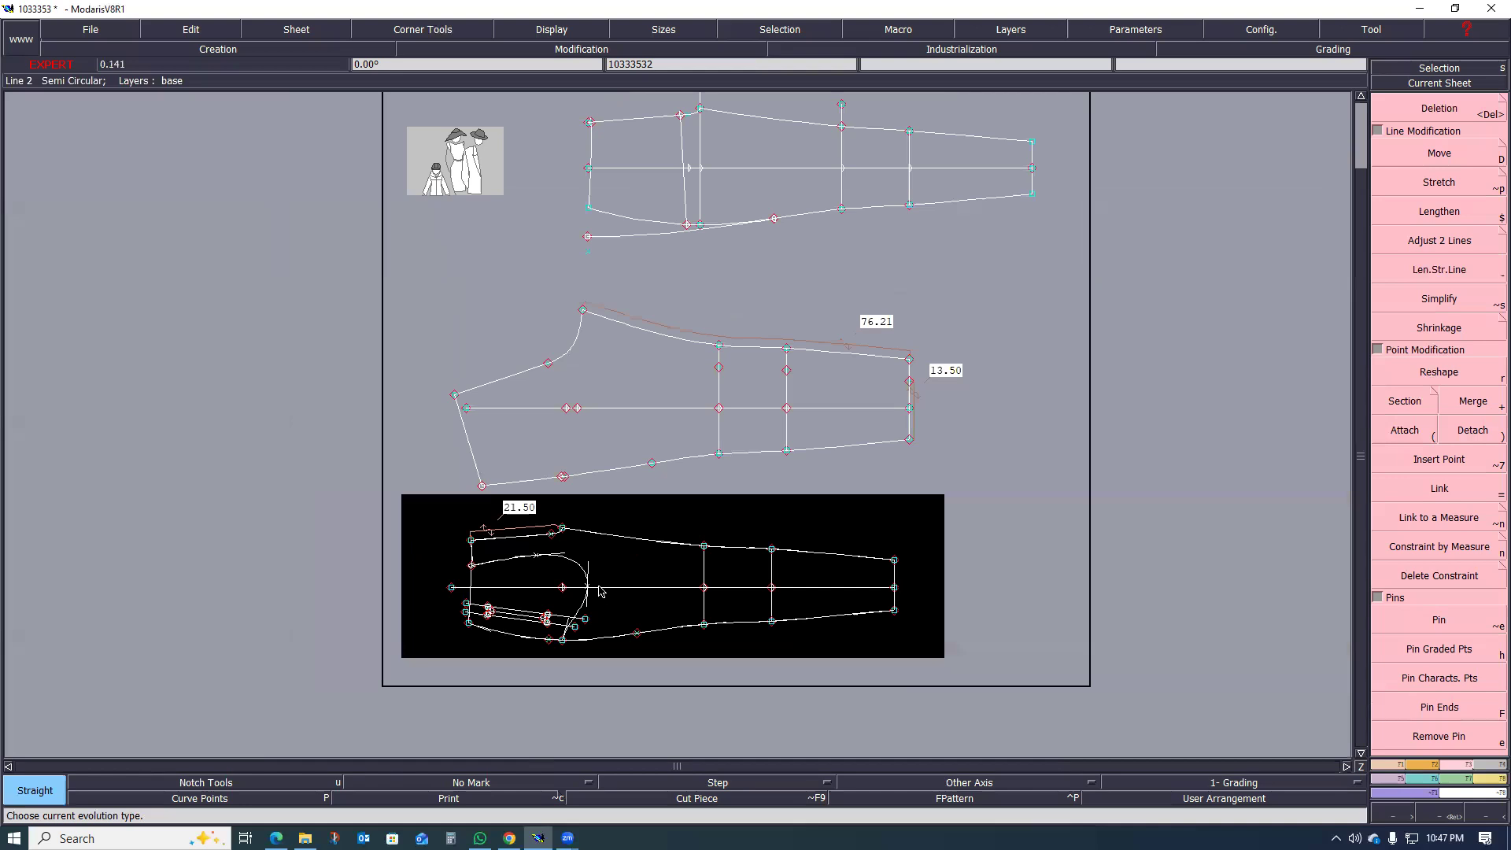
Step: Examine the back leg sheet, checking the waist and upper side seam area where the back pocket belongs
scroll(445, 472, up, 2)
scroll(464, 489, up, 1)
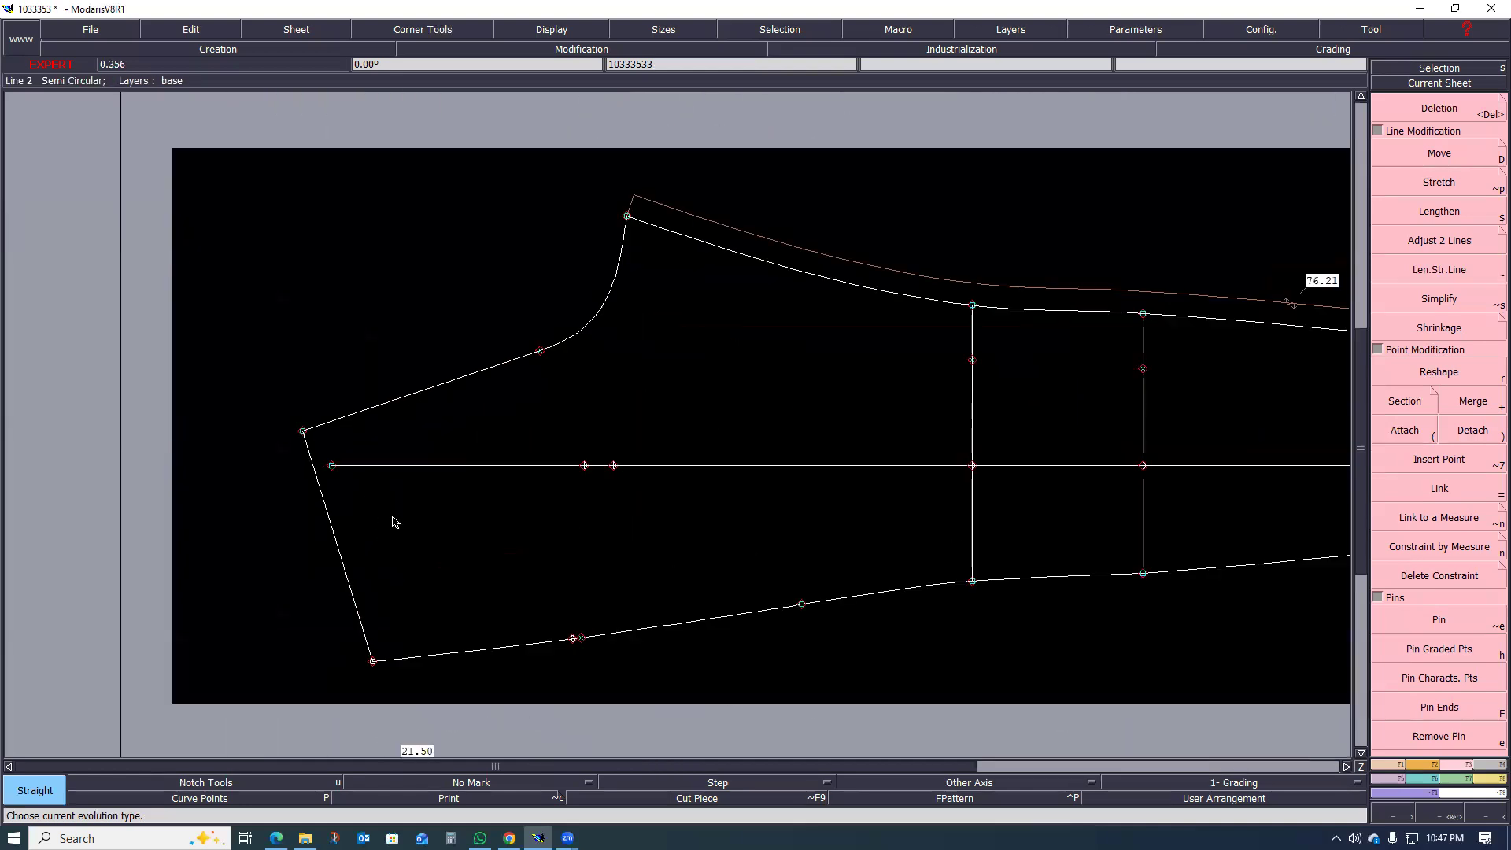
scroll(394, 519, down, 2)
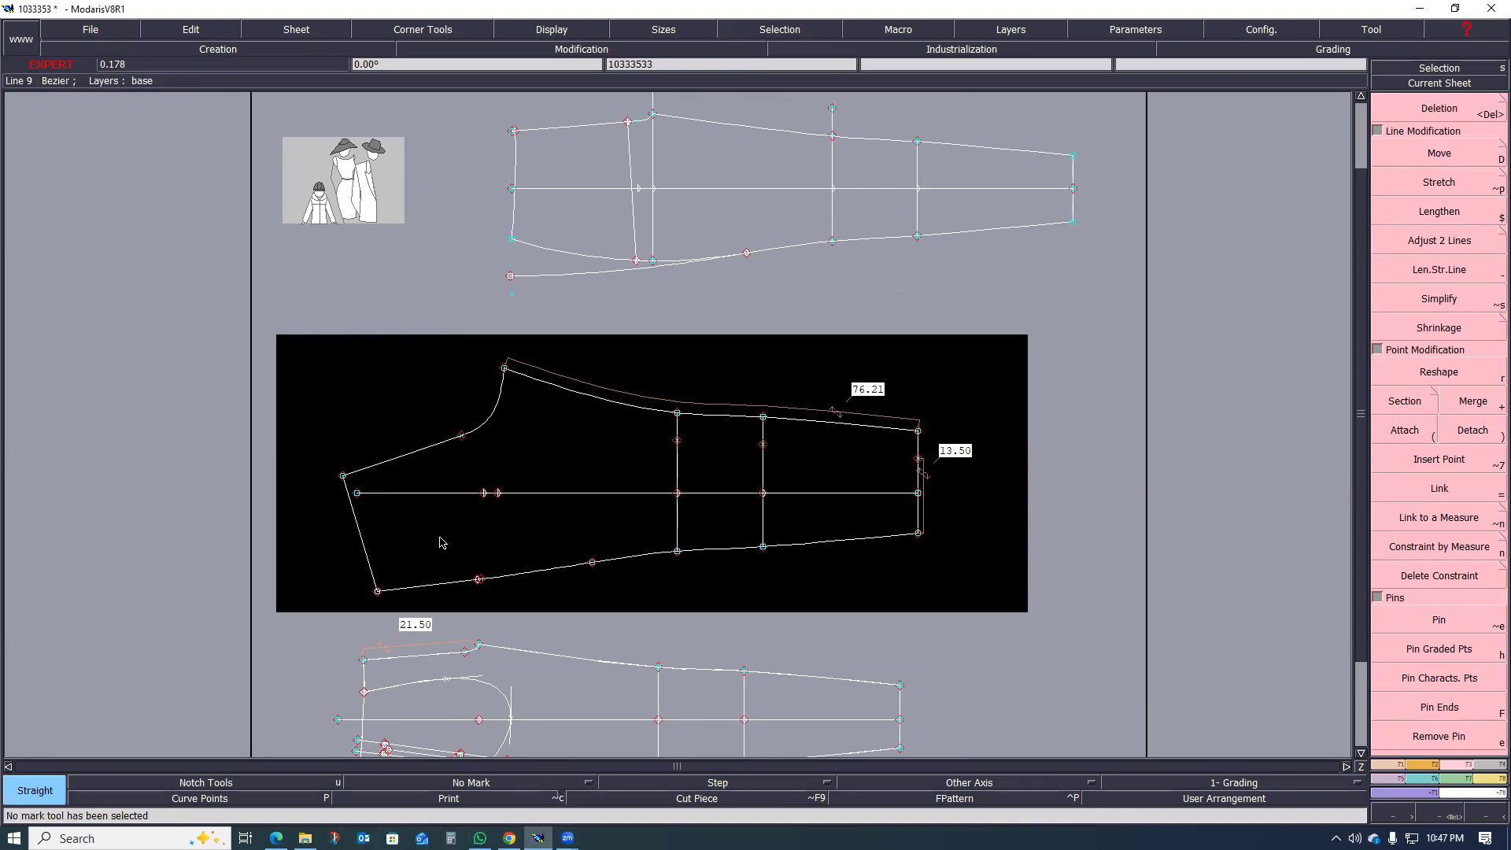
scroll(443, 538, up, 1)
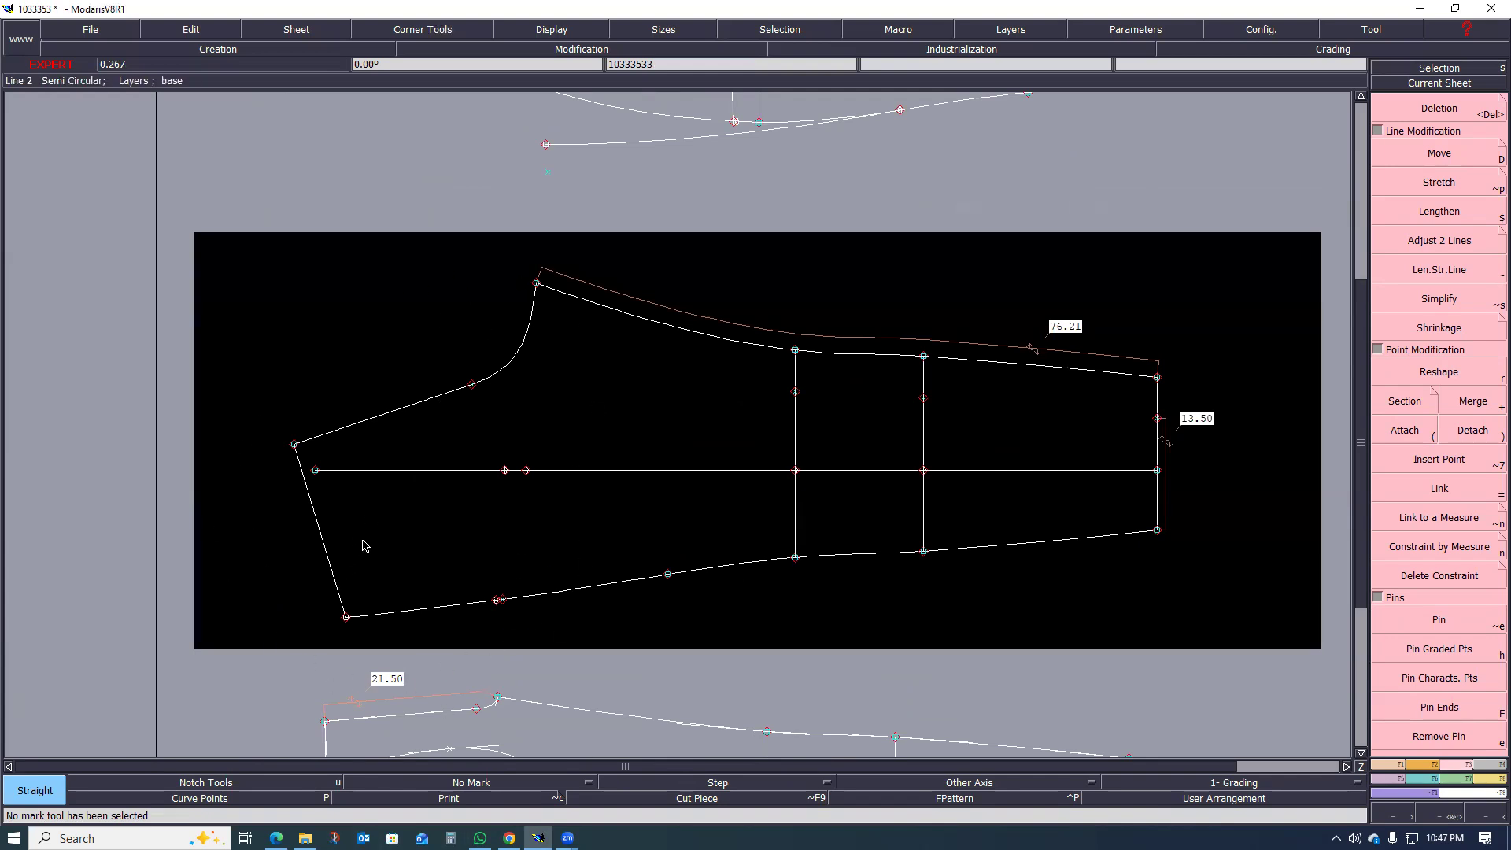
scroll(354, 564, up, 1)
scroll(402, 483, down, 1)
scroll(417, 566, up, 2)
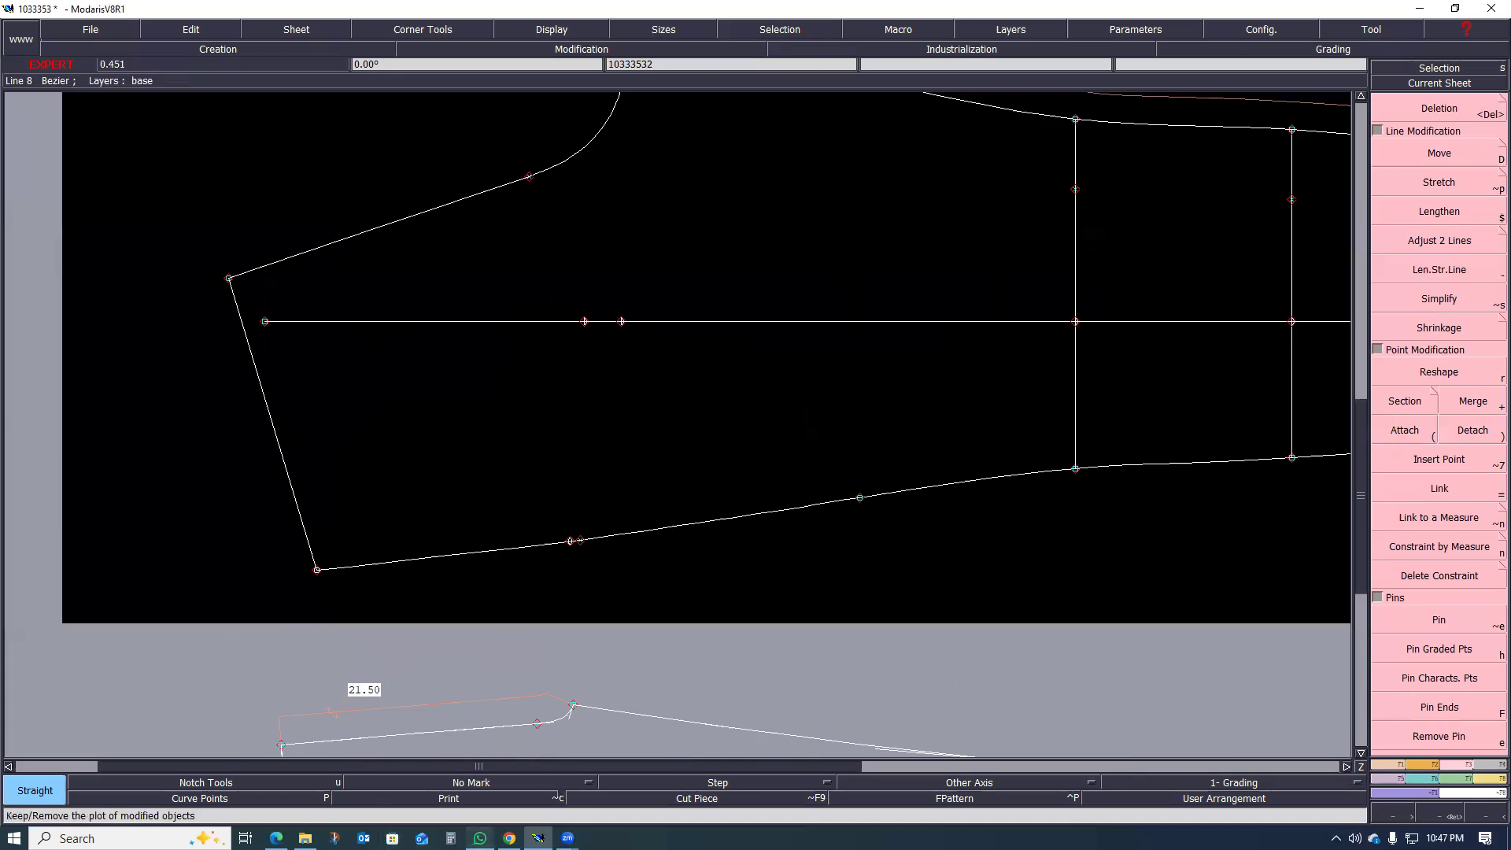
Step: Switch to the tech pack PDF in Edge and view the page 14 back sketch showing the fake welt pockets
mouse_move(509, 838)
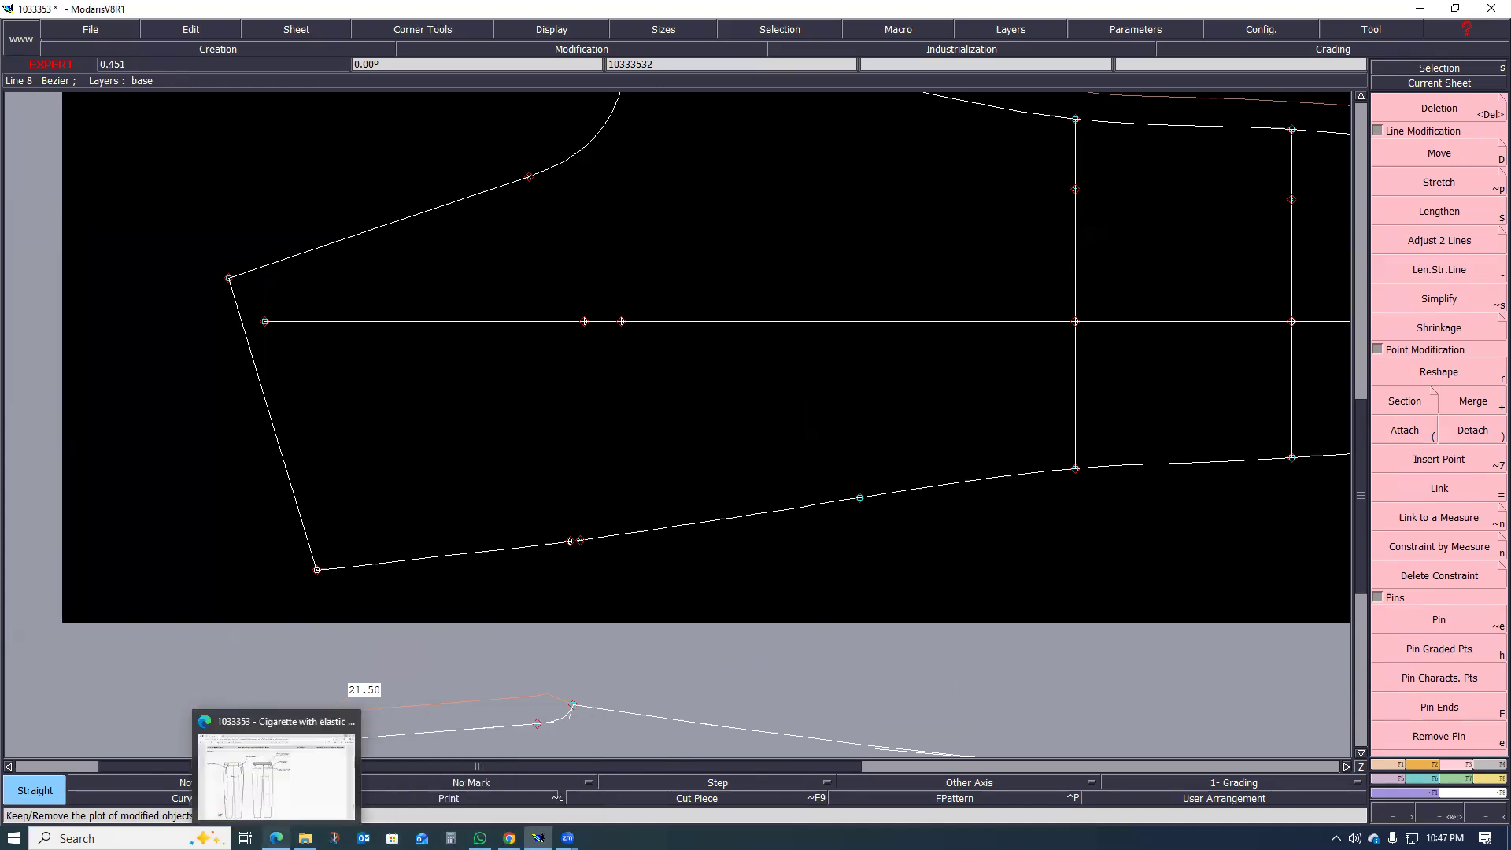
click(275, 839)
scroll(557, 339, up, 3)
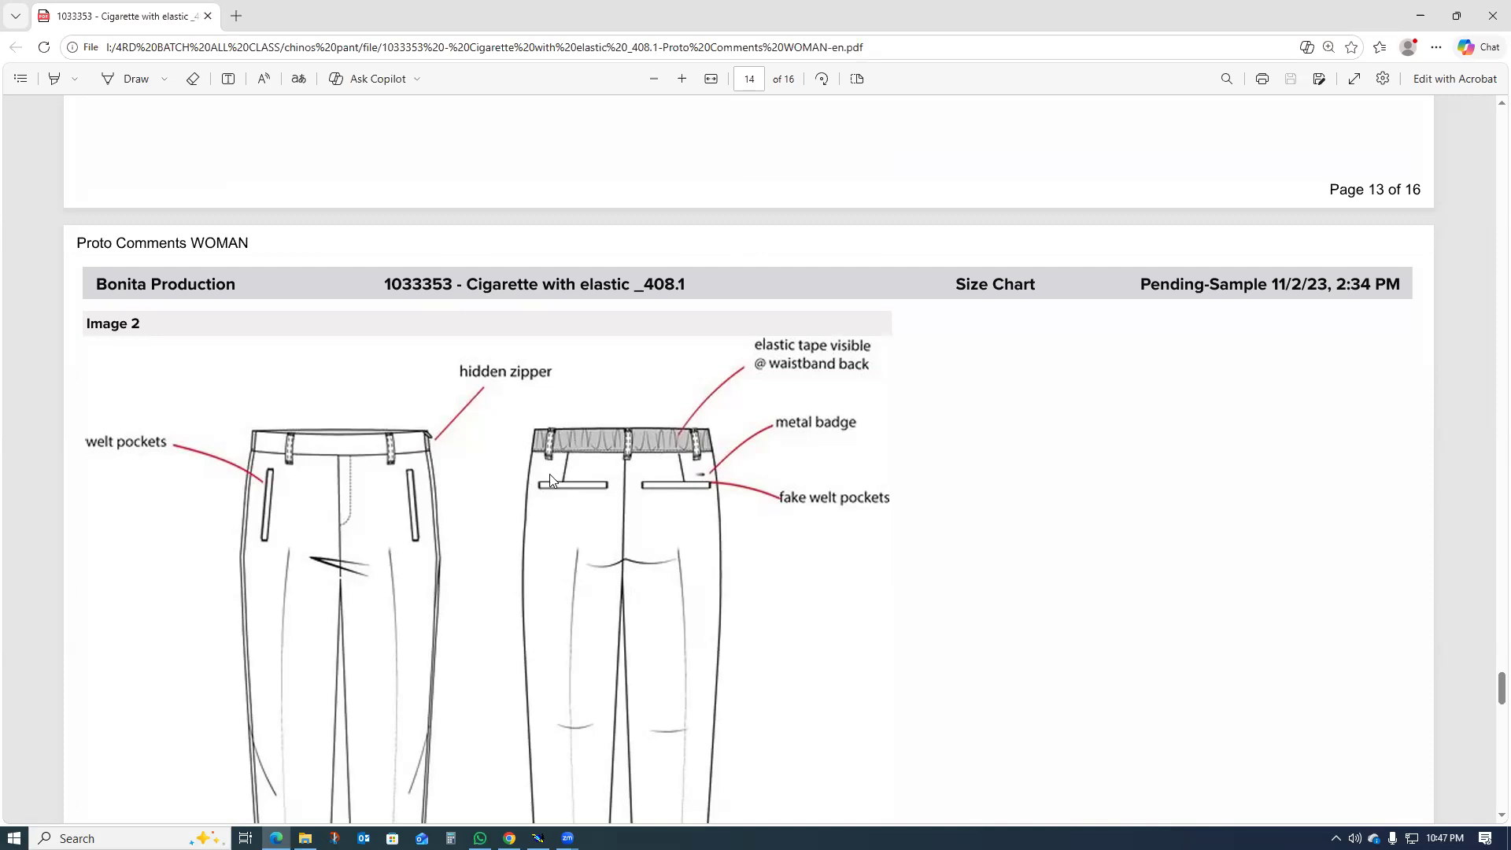
click(567, 838)
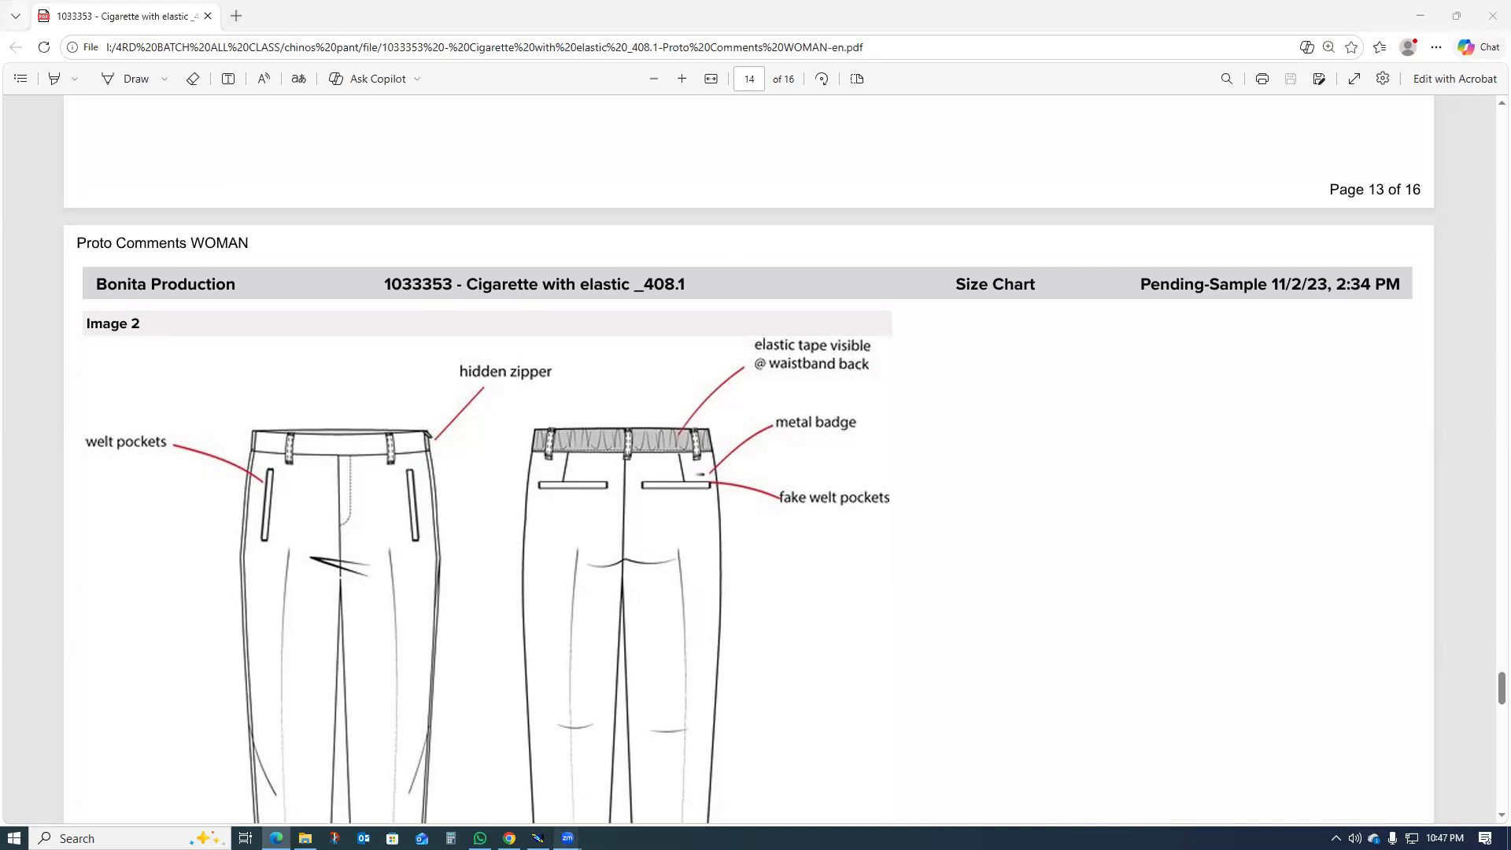
click(606, 794)
click(567, 838)
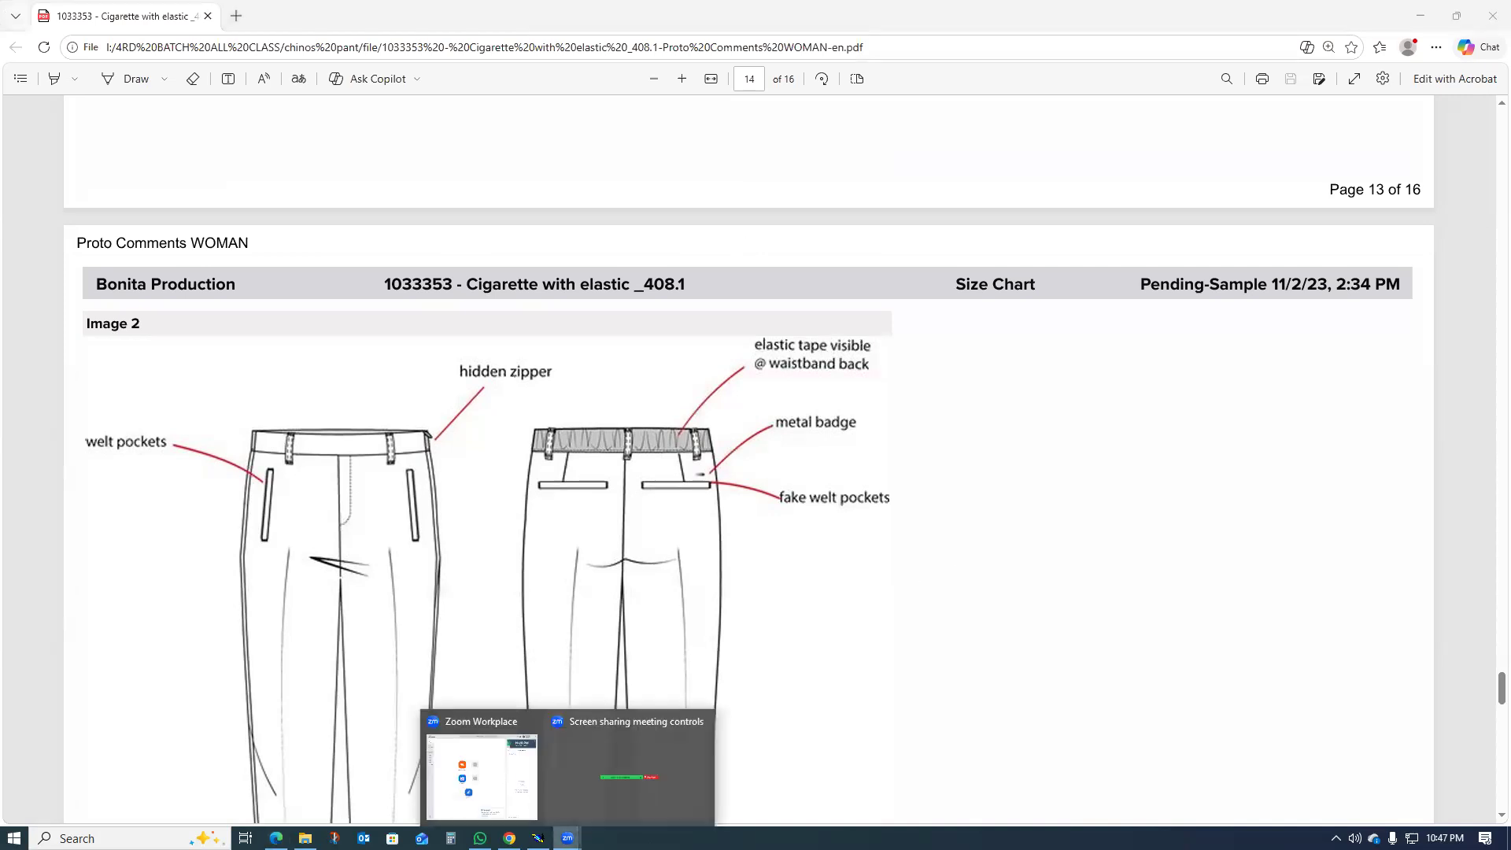
click(884, 659)
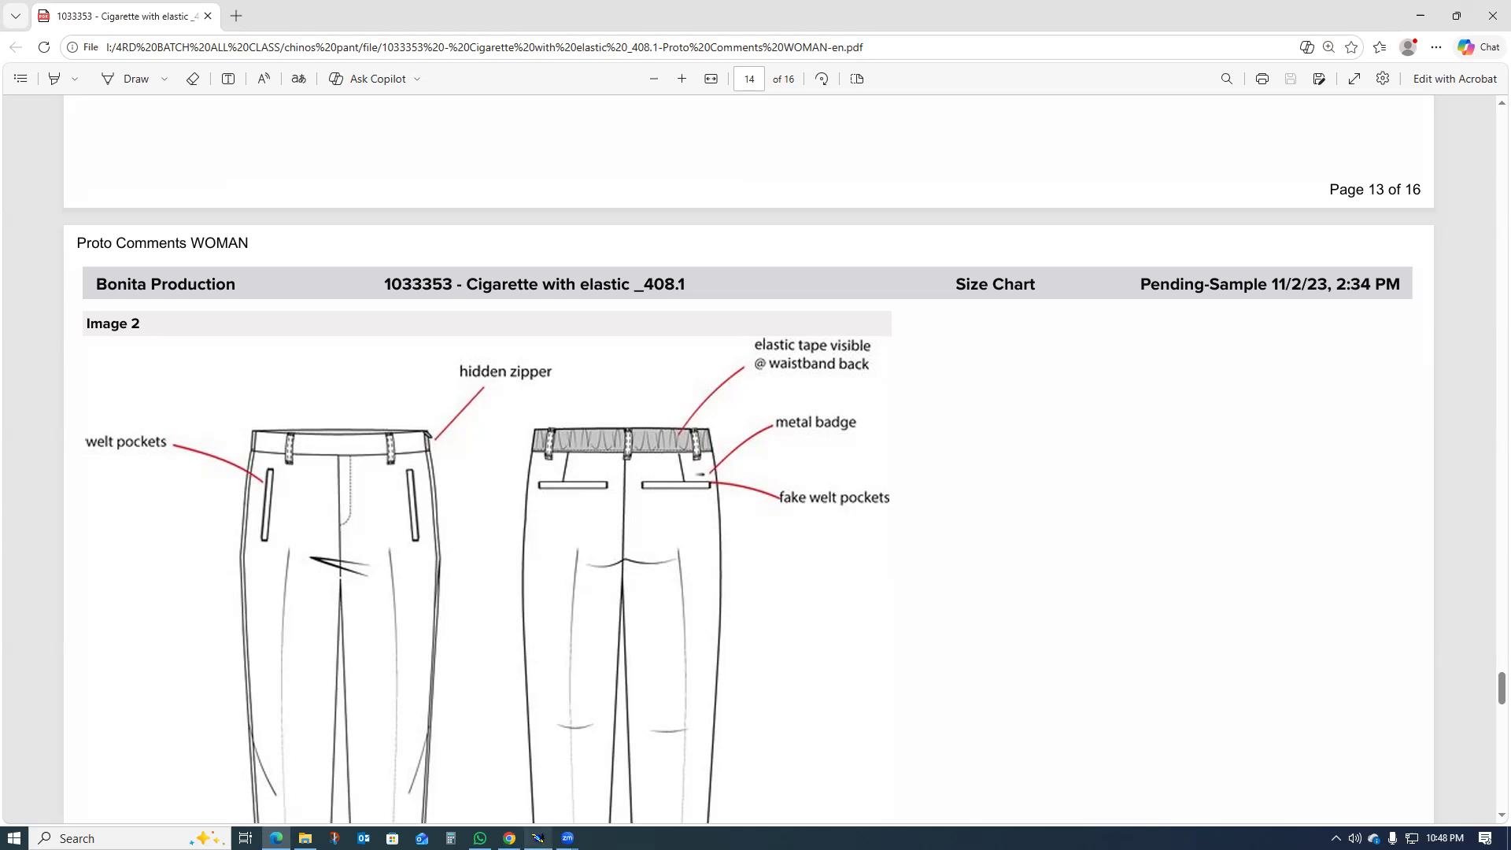
Step: Switch back to Modaris and examine the back leg sheet around the waistline, centre-back seam and upper side seam
mouse_move(538, 838)
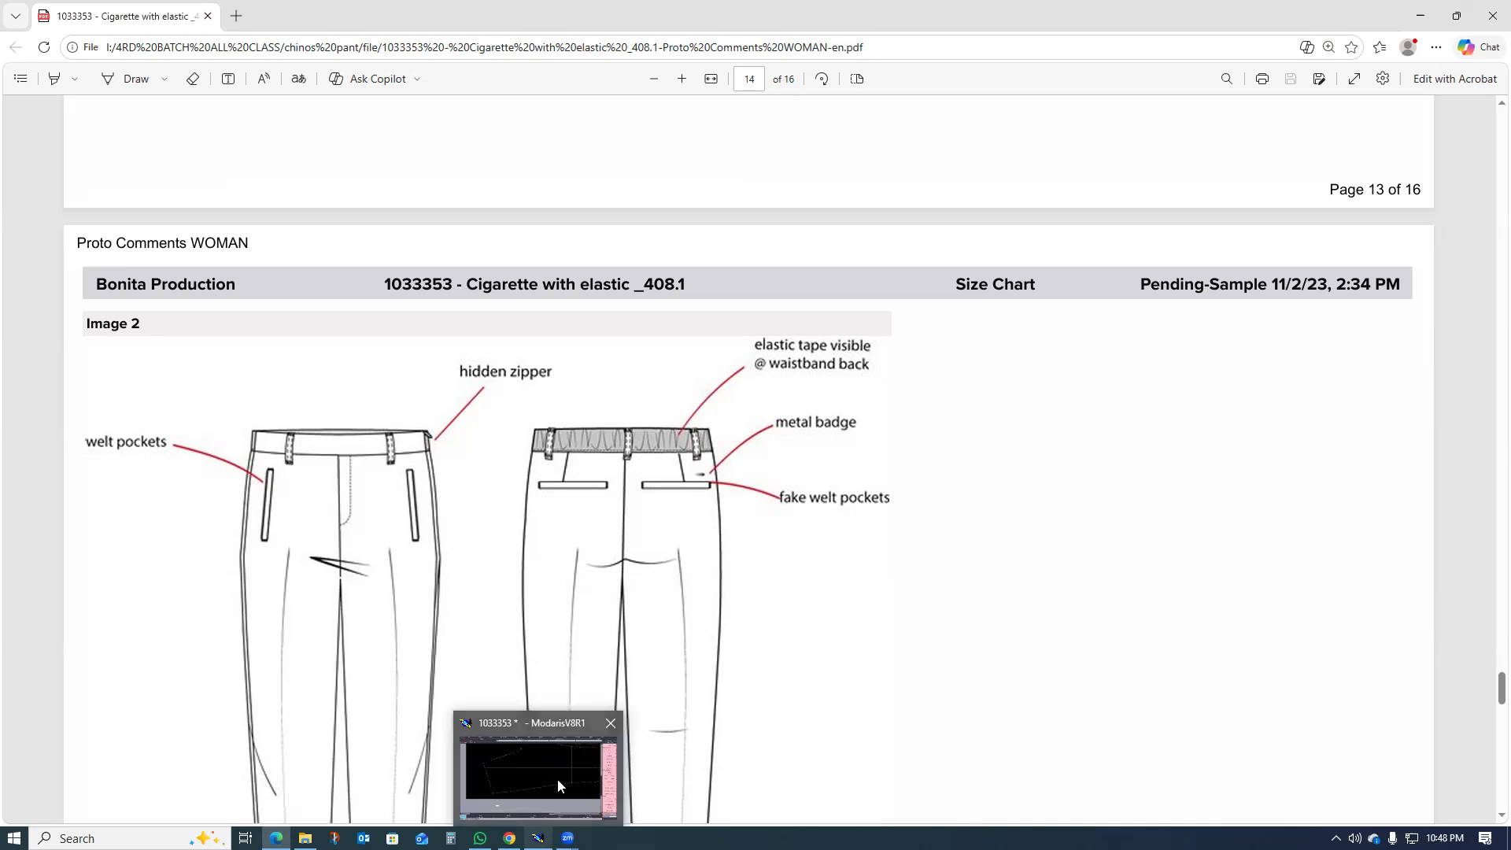
click(536, 781)
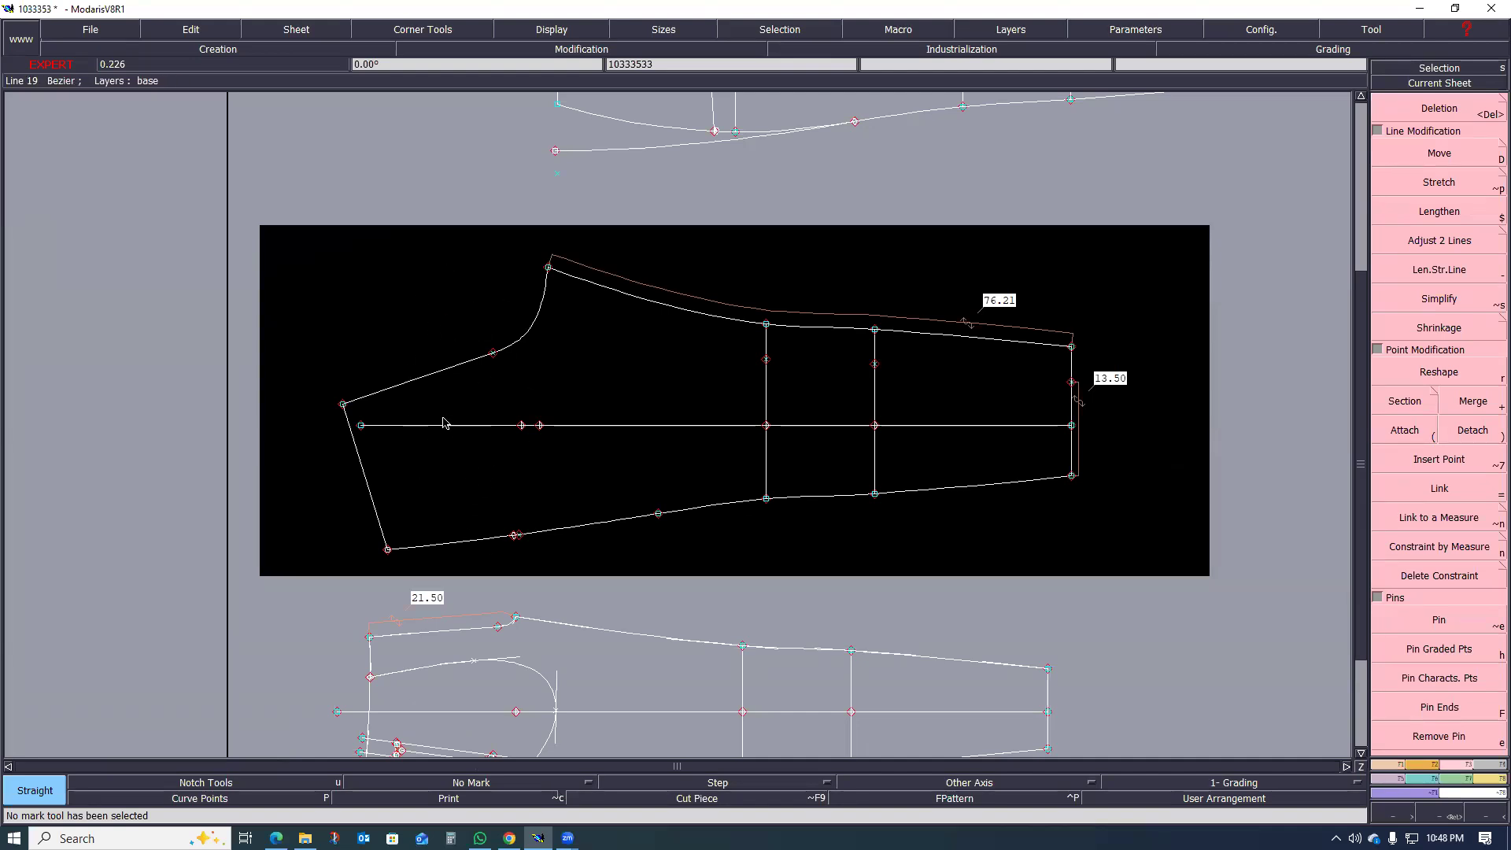
scroll(580, 533, down, 3)
scroll(533, 465, up, 2)
scroll(534, 465, up, 3)
scroll(482, 456, down, 3)
scroll(432, 486, up, 3)
scroll(343, 518, up, 1)
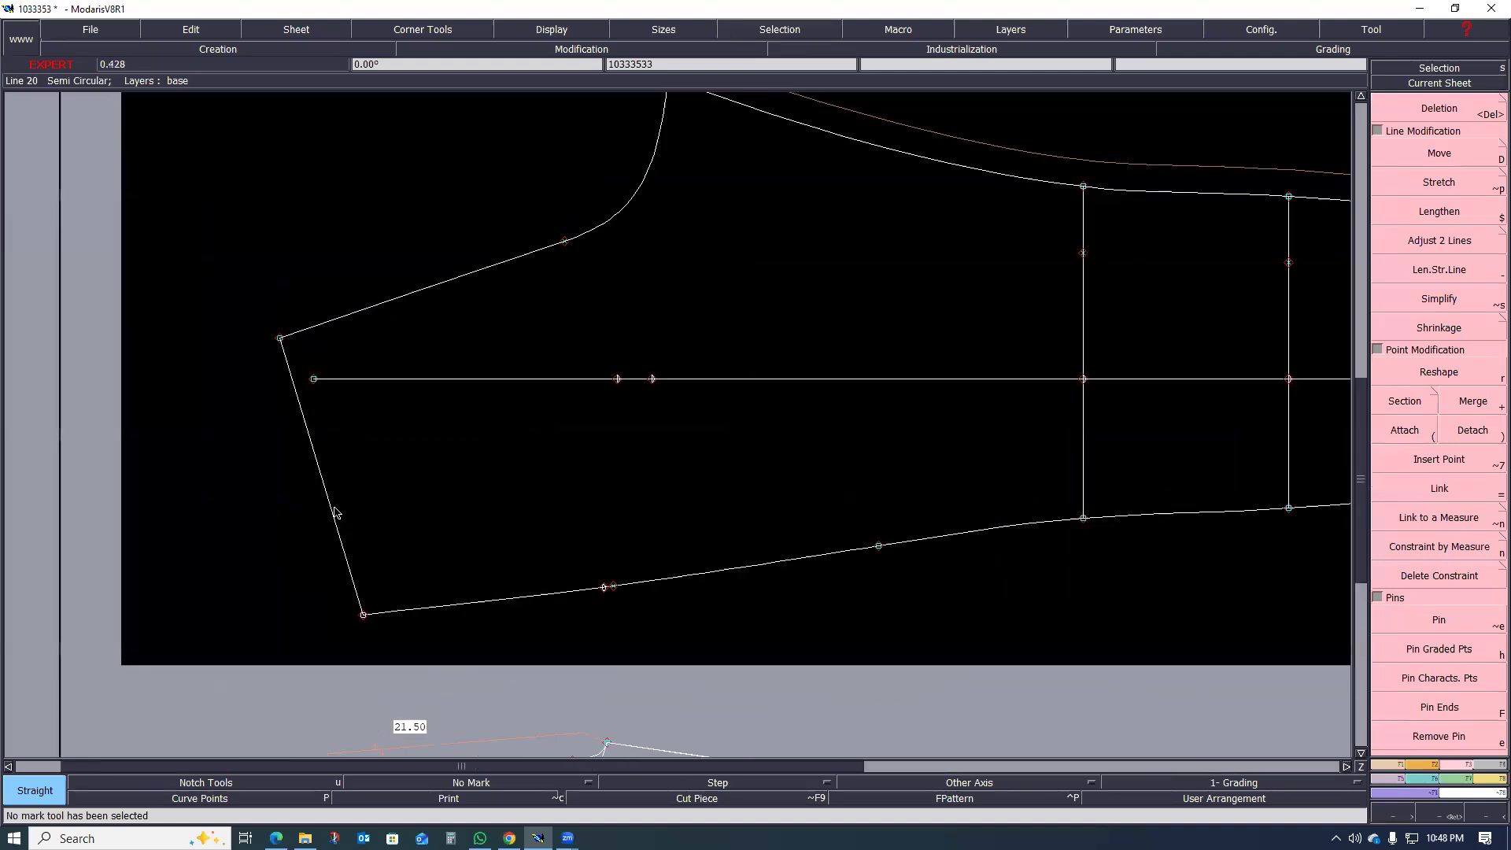
scroll(353, 496, down, 2)
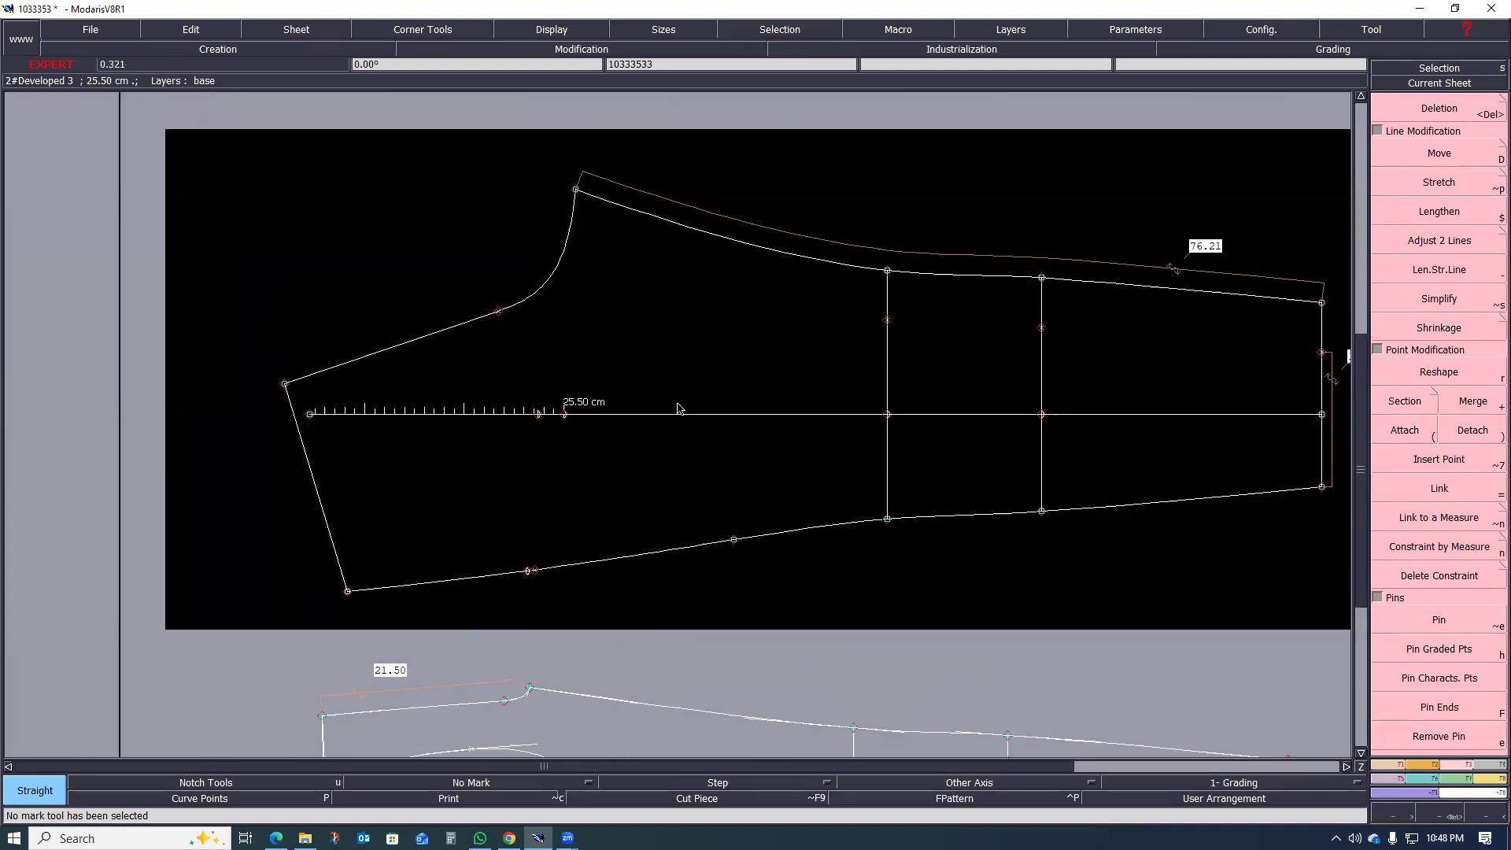
scroll(557, 478, down, 1)
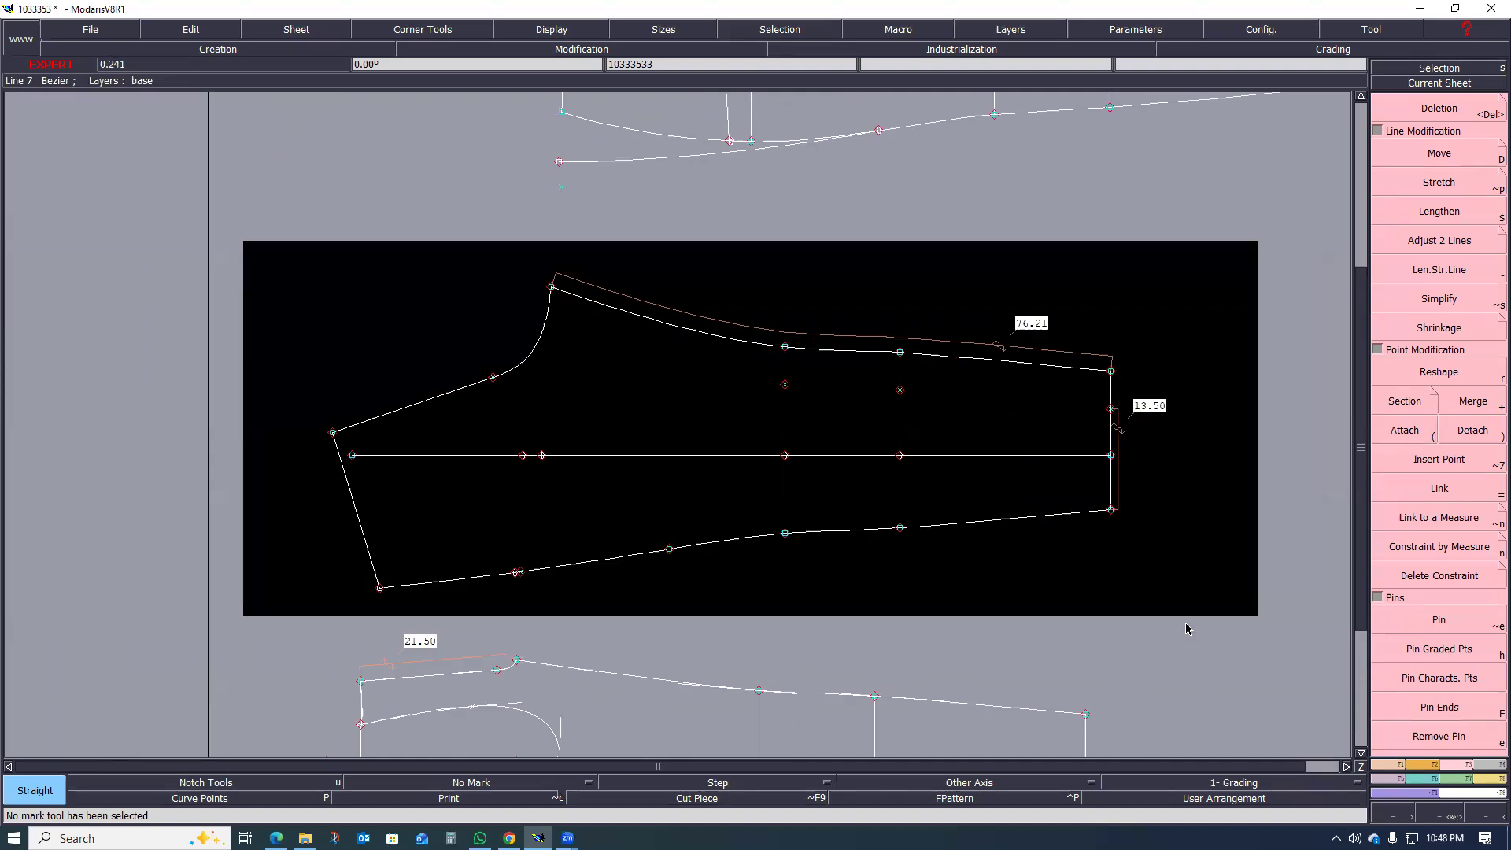
Step: Rotate the back leg sheet by two points so that its slanted waistline lies horizontal
click(1422, 765)
click(1439, 538)
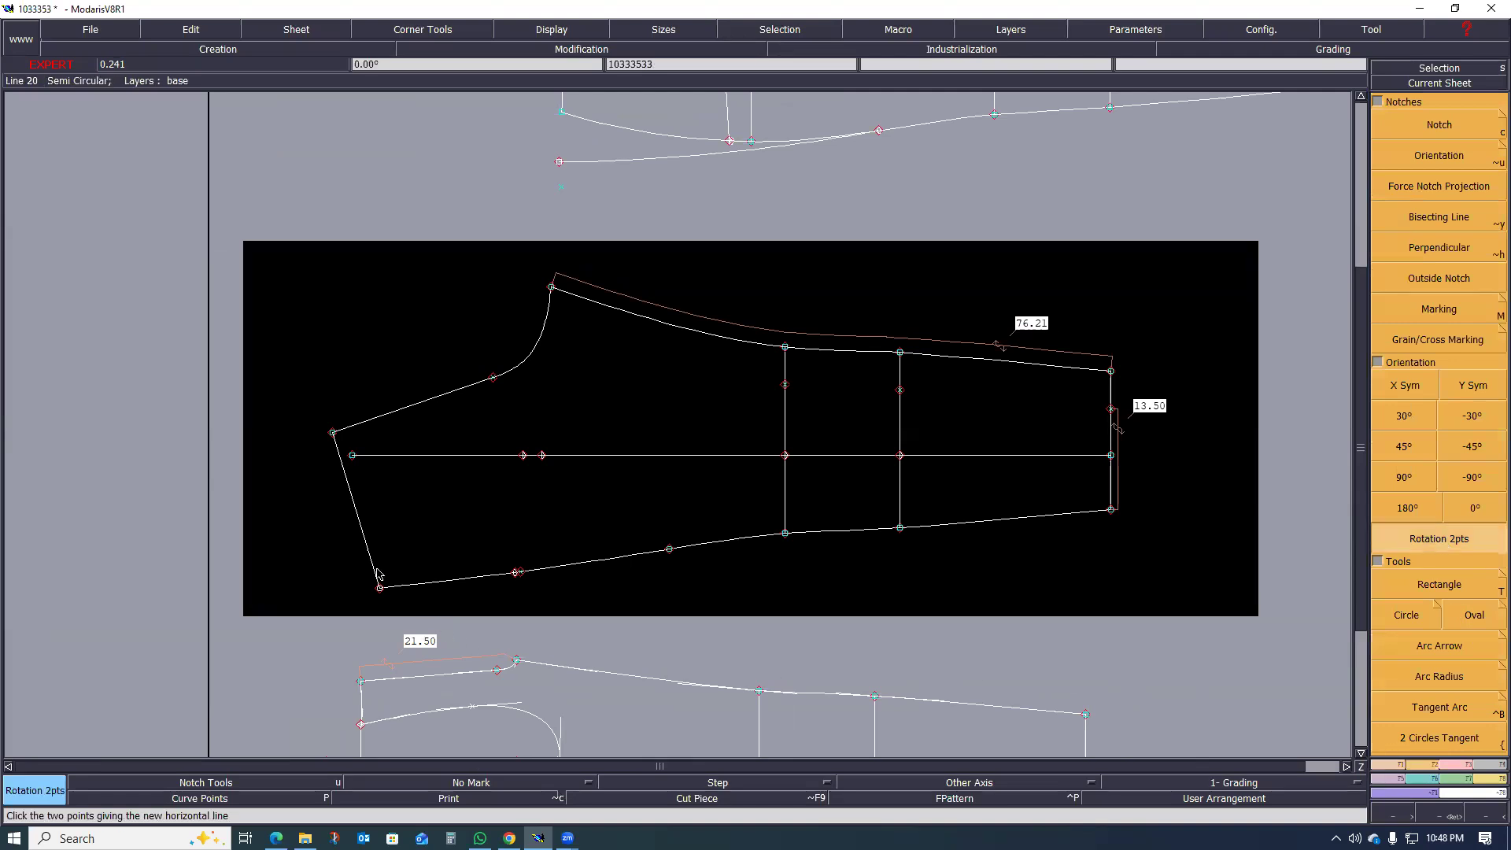
click(348, 481)
scroll(474, 611, down, 3)
scroll(543, 516, up, 3)
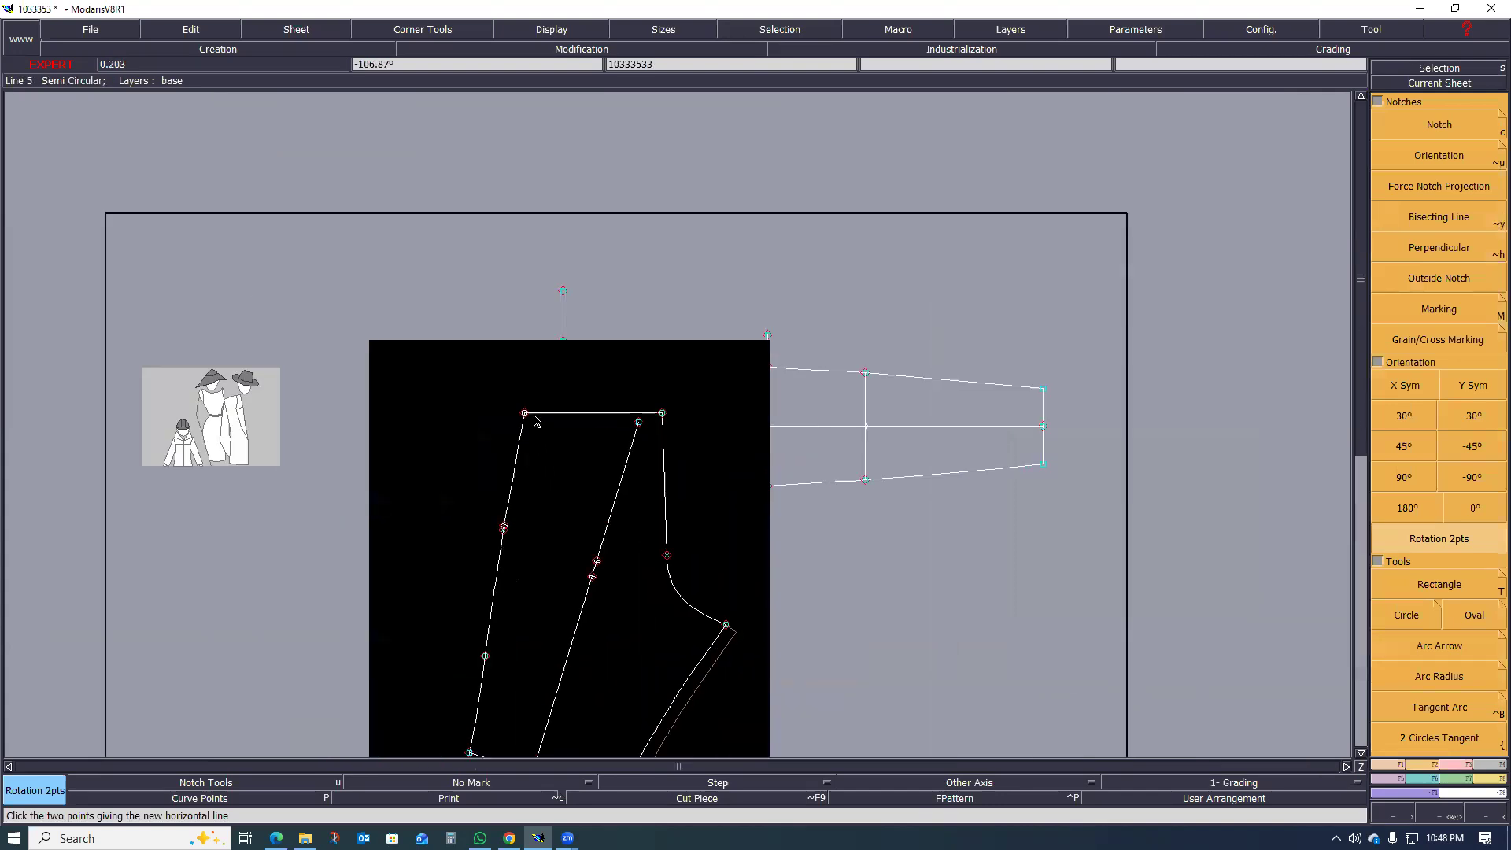
Step: Examine the area below the waistline of the rotated back leg, between the side seam and centre back
scroll(504, 373, up, 1)
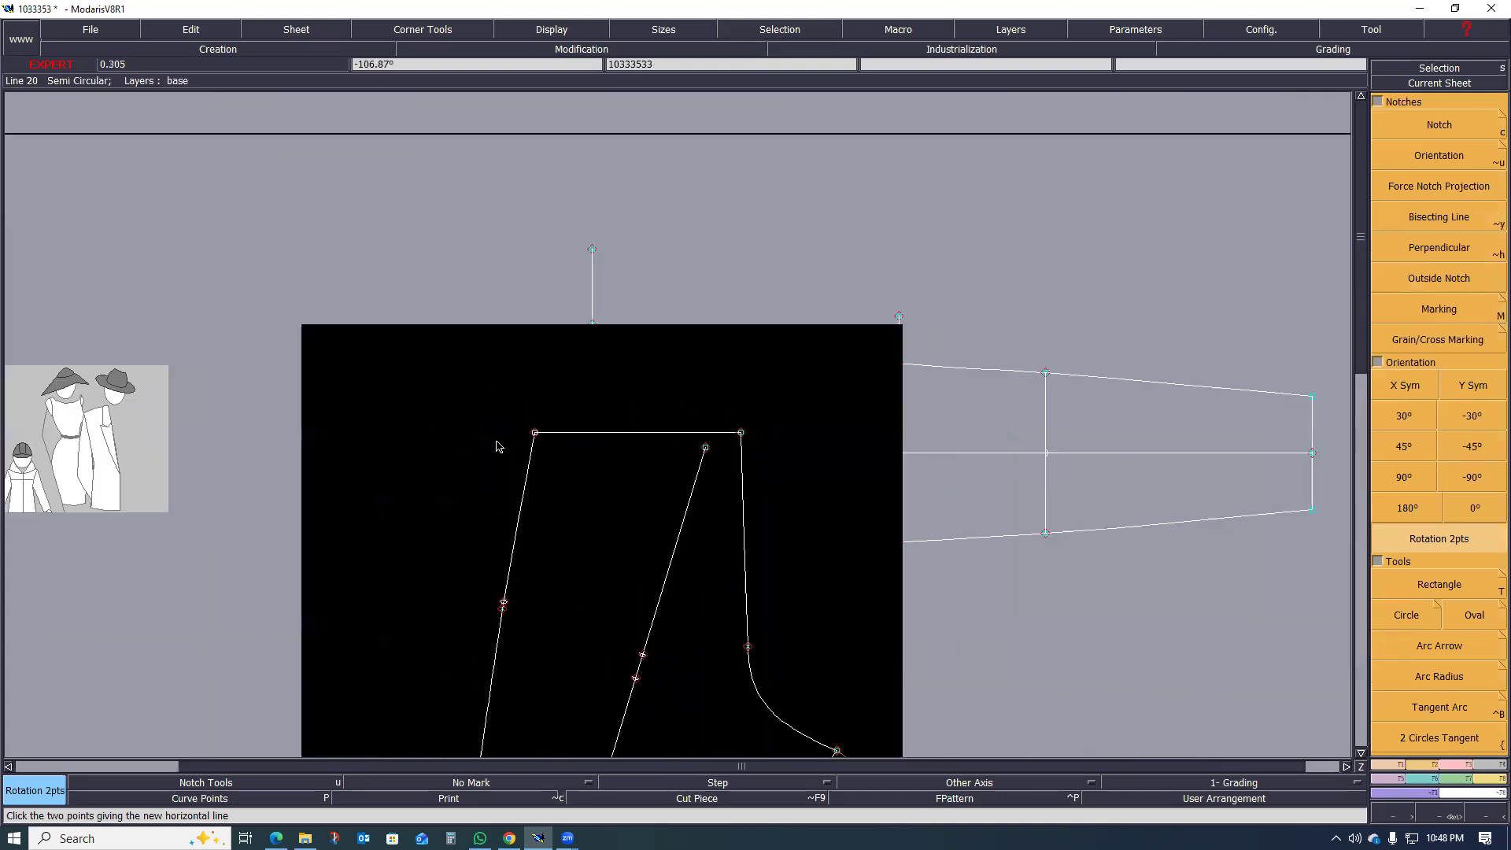
scroll(650, 415, down, 3)
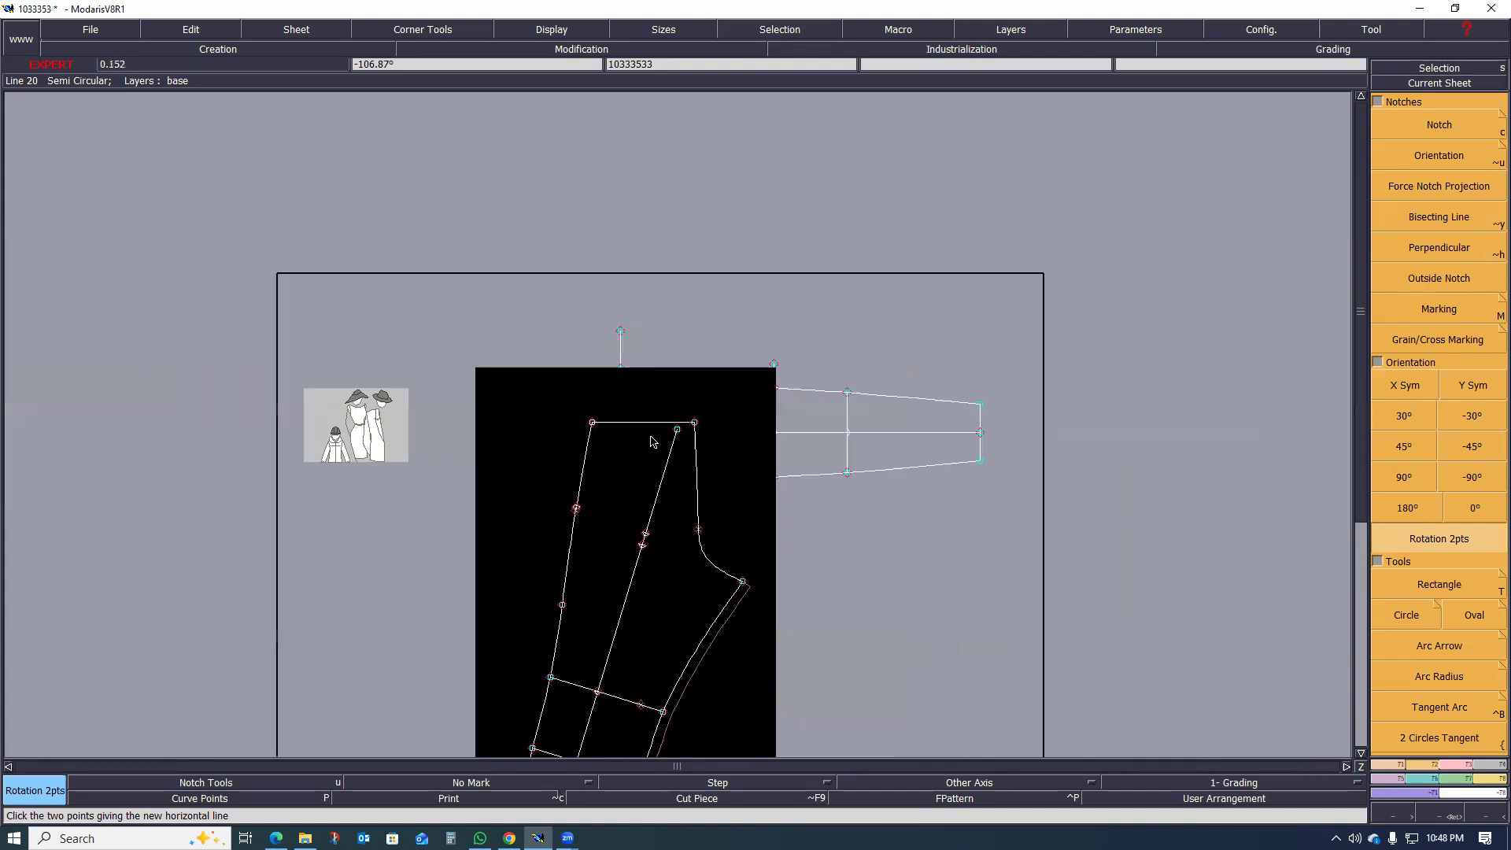
scroll(653, 438, up, 3)
scroll(650, 449, up, 1)
scroll(636, 452, down, 2)
scroll(617, 455, up, 2)
scroll(607, 489, down, 3)
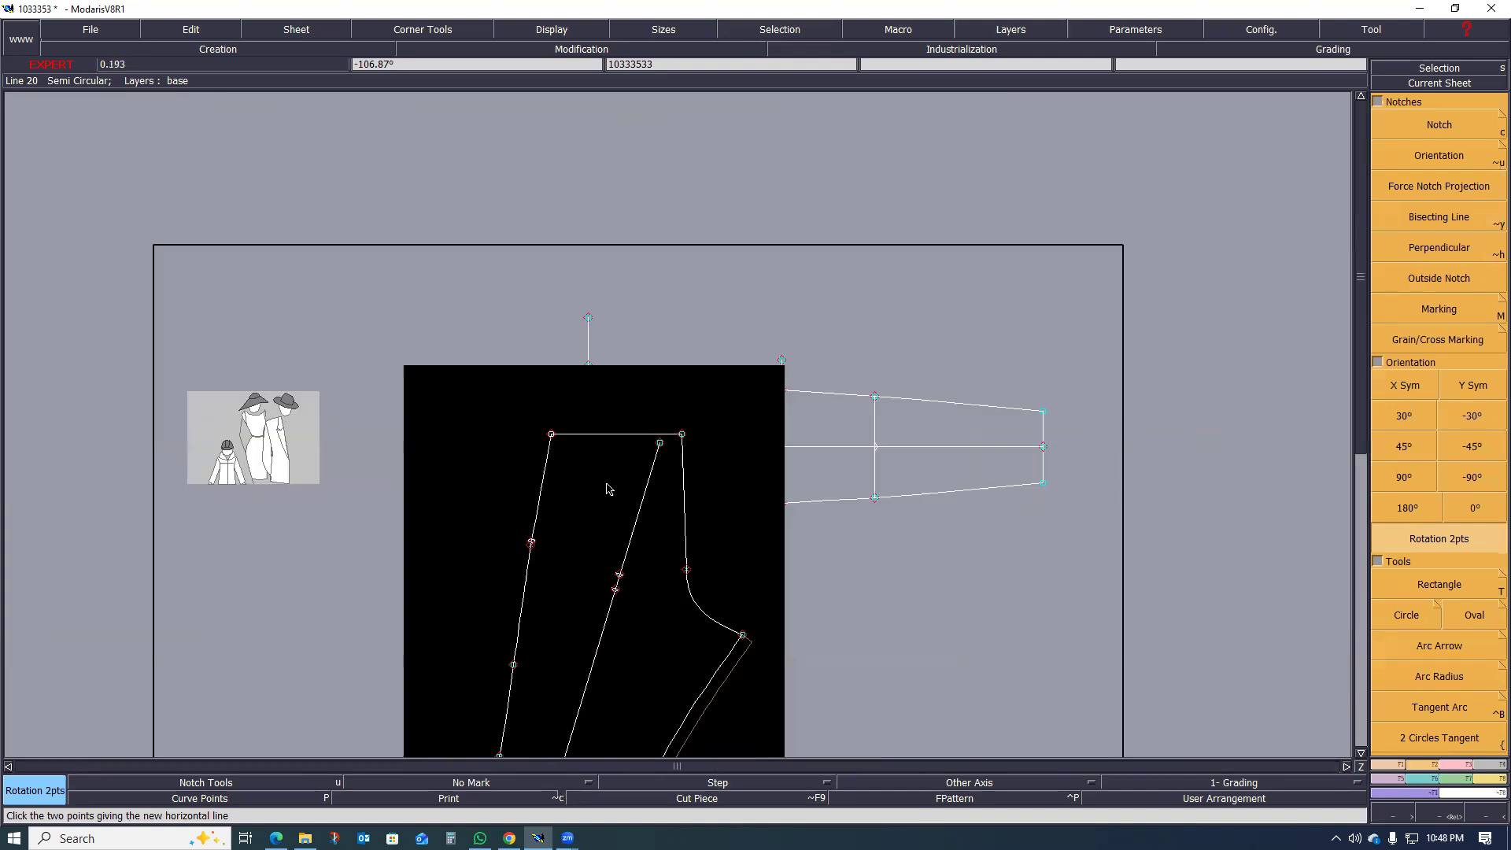
scroll(607, 494, up, 2)
scroll(607, 494, up, 2)
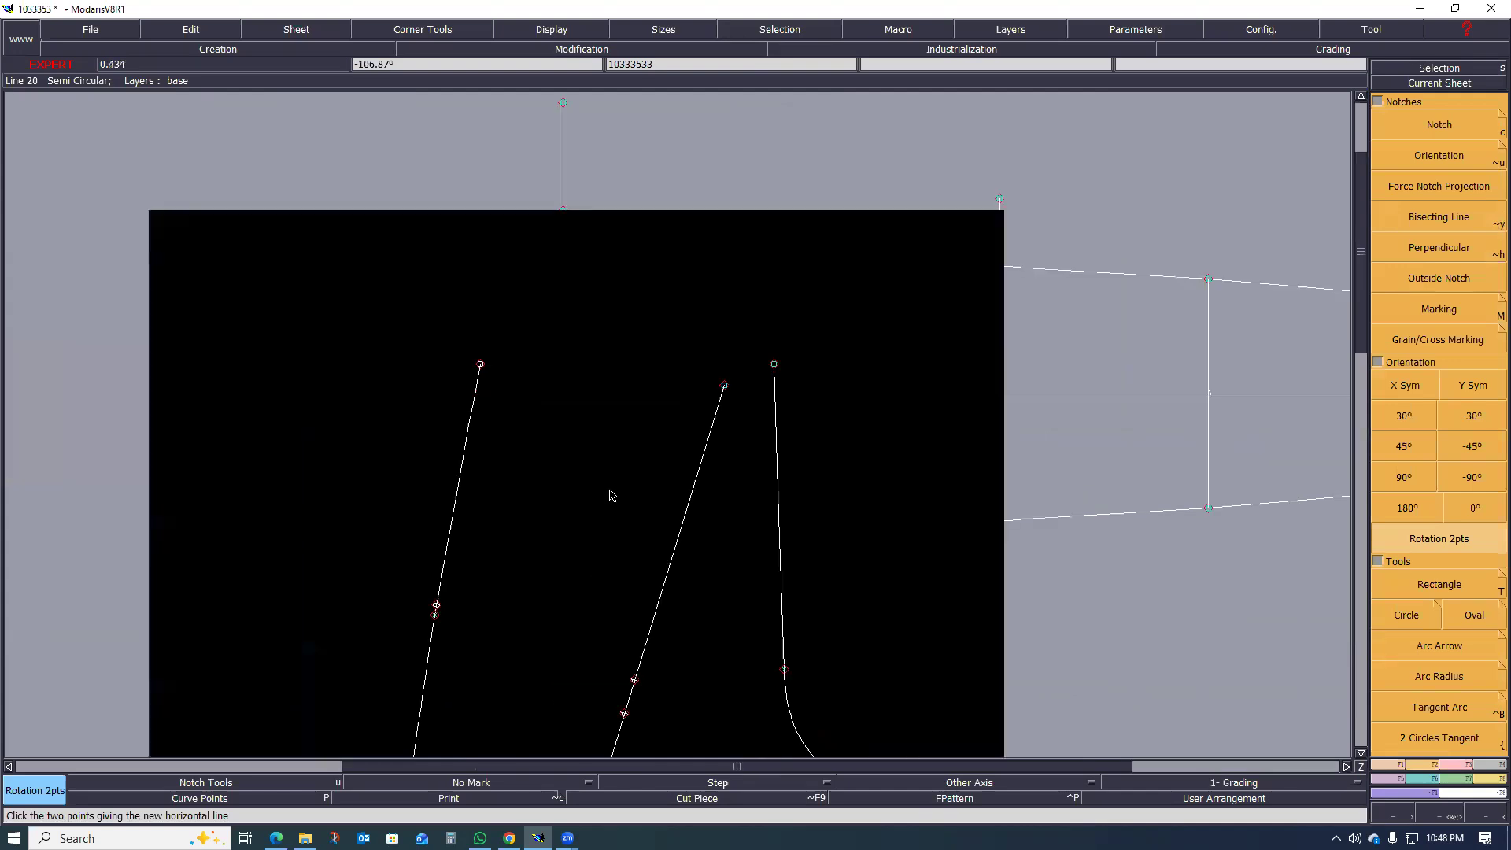
scroll(659, 535, down, 3)
scroll(650, 538, up, 2)
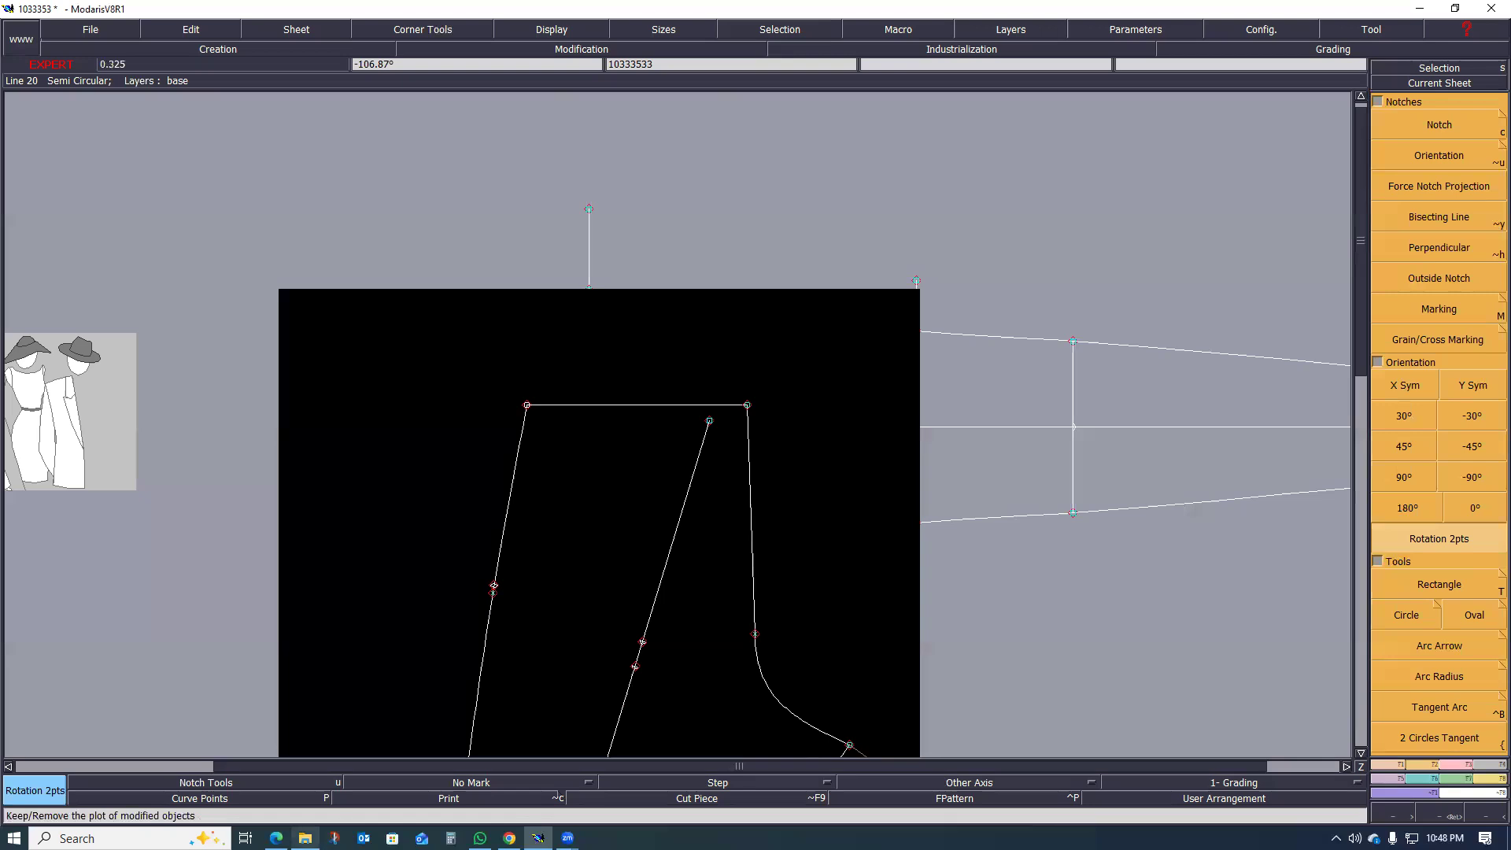
Step: Switch to the tech pack in Edge, read the size 38 back pocket position, width and length on page 16, and return to Modaris
mouse_move(305, 839)
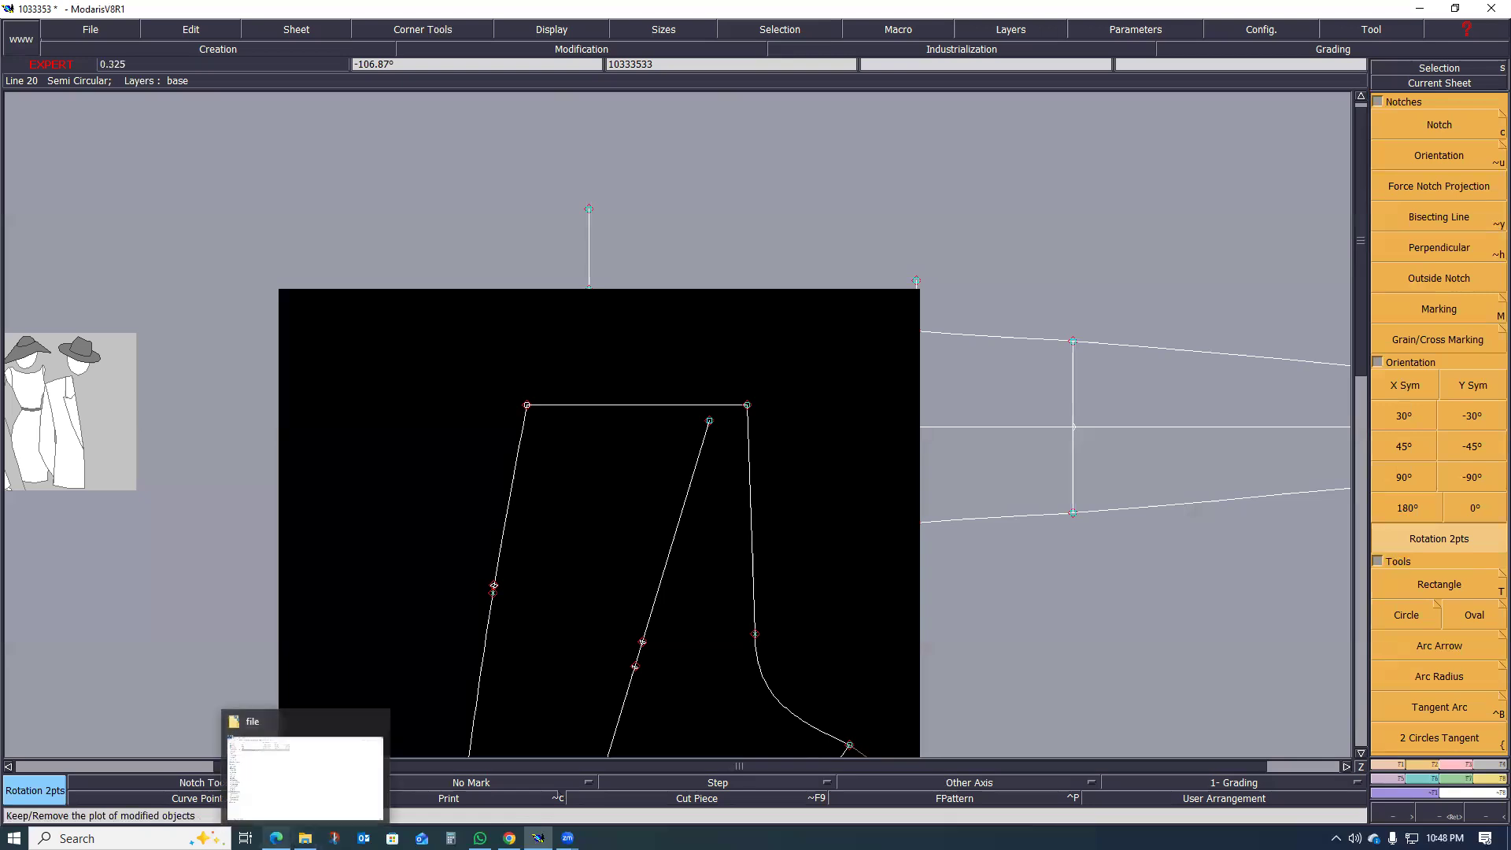
click(276, 839)
scroll(527, 684, down, 20)
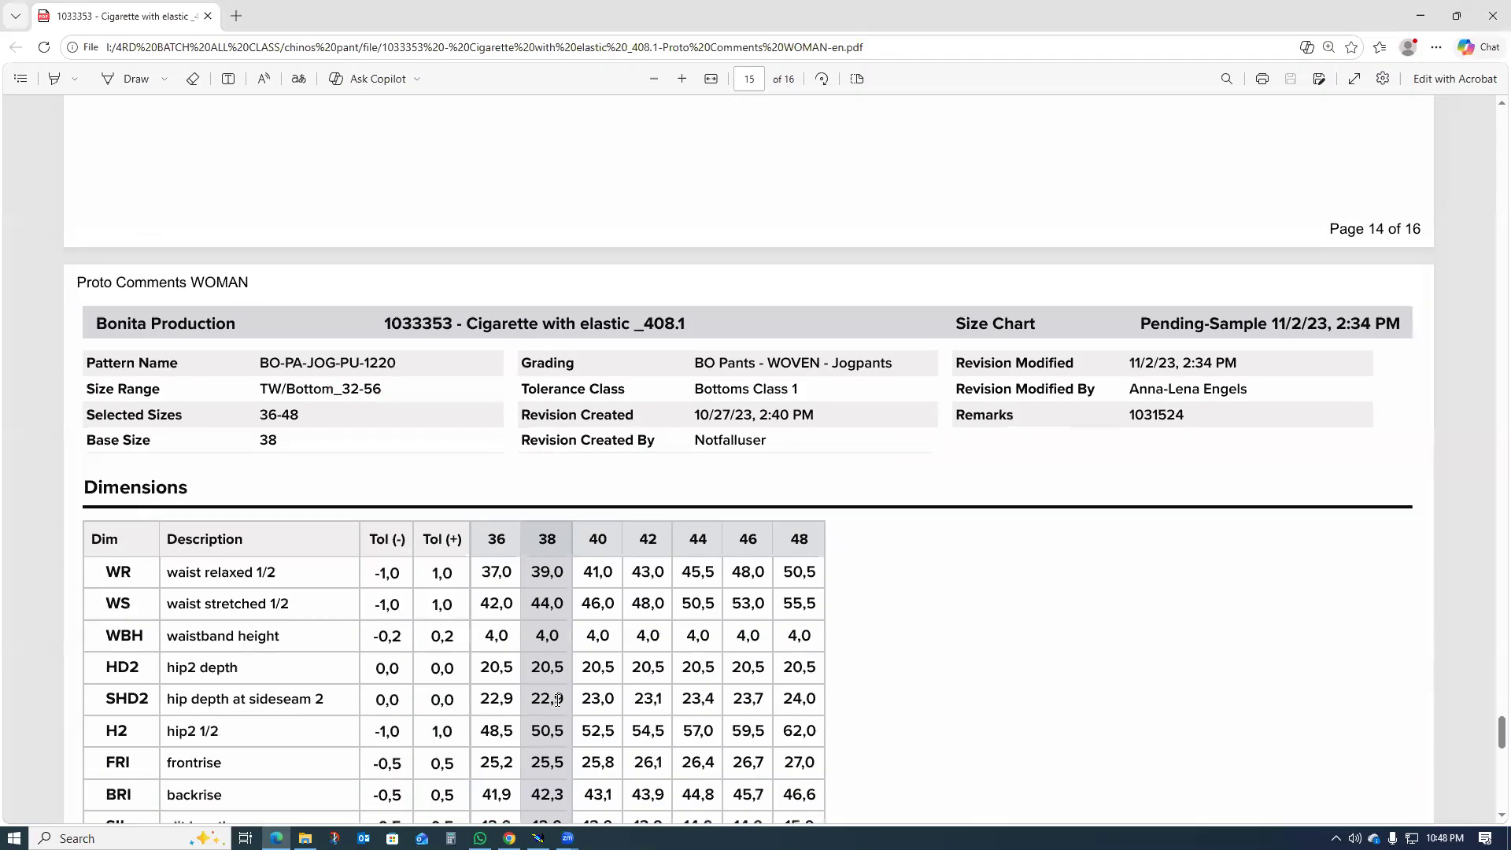
scroll(558, 712, down, 8)
scroll(593, 604, up, 1)
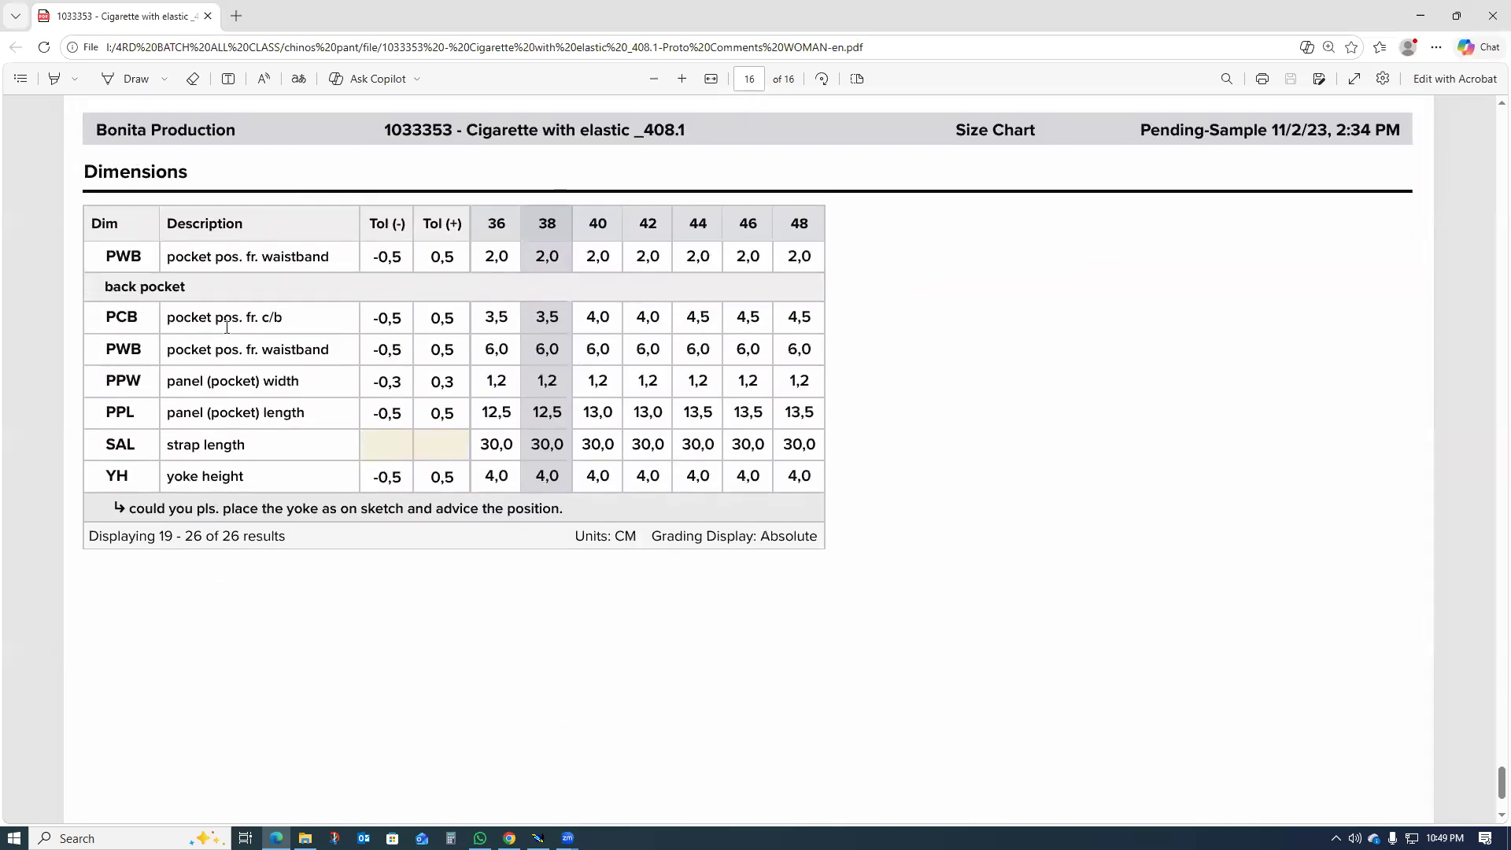
drag(283, 321, 270, 319)
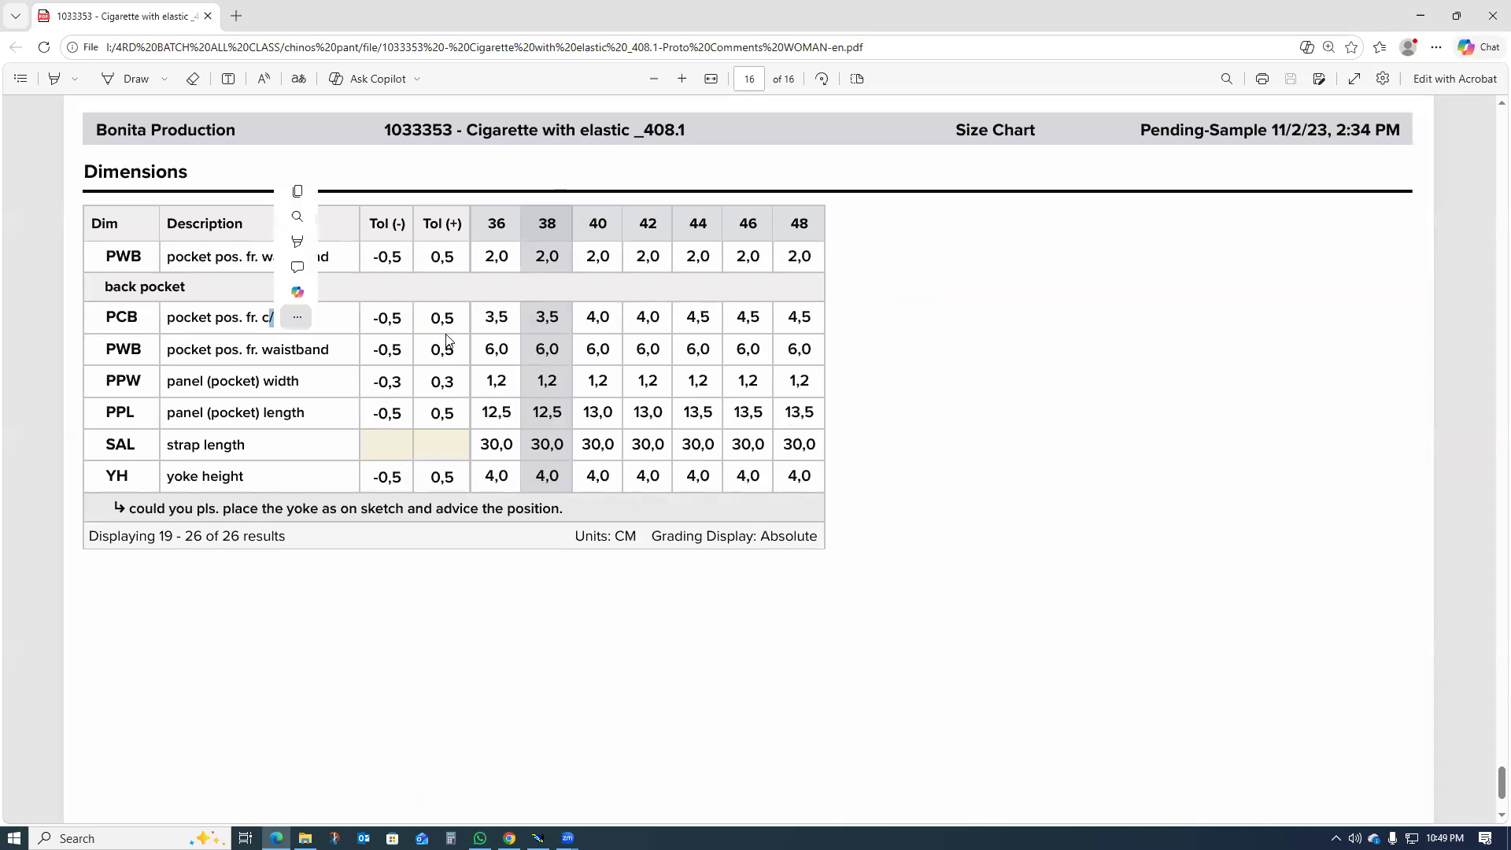
mouse_move(560, 319)
mouse_down()
mouse_move(531, 317)
mouse_move(544, 318)
mouse_up()
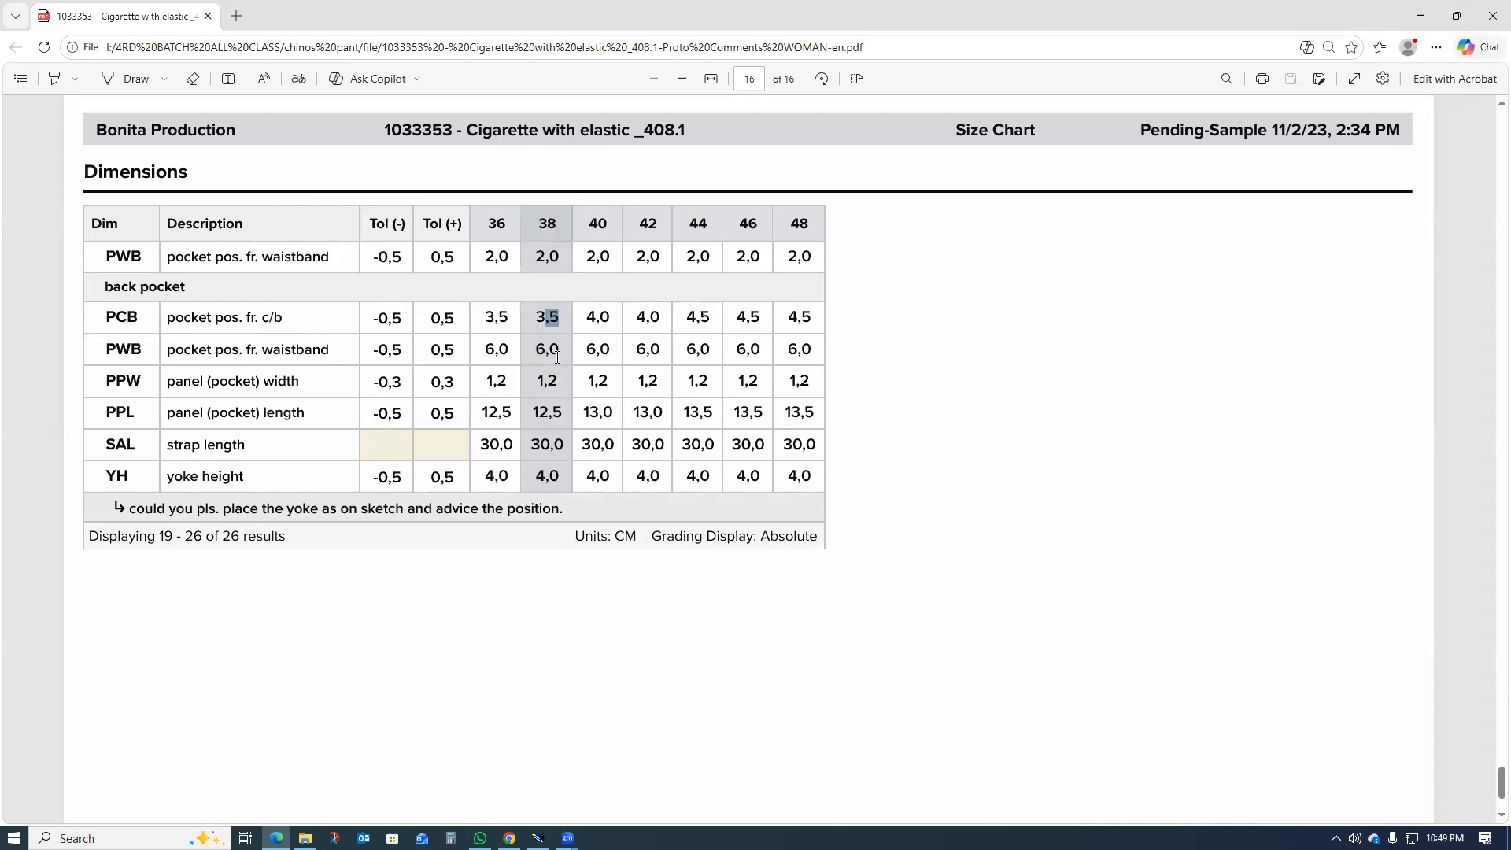
drag(560, 353, 542, 386)
drag(583, 414, 536, 417)
click(522, 396)
click(1420, 15)
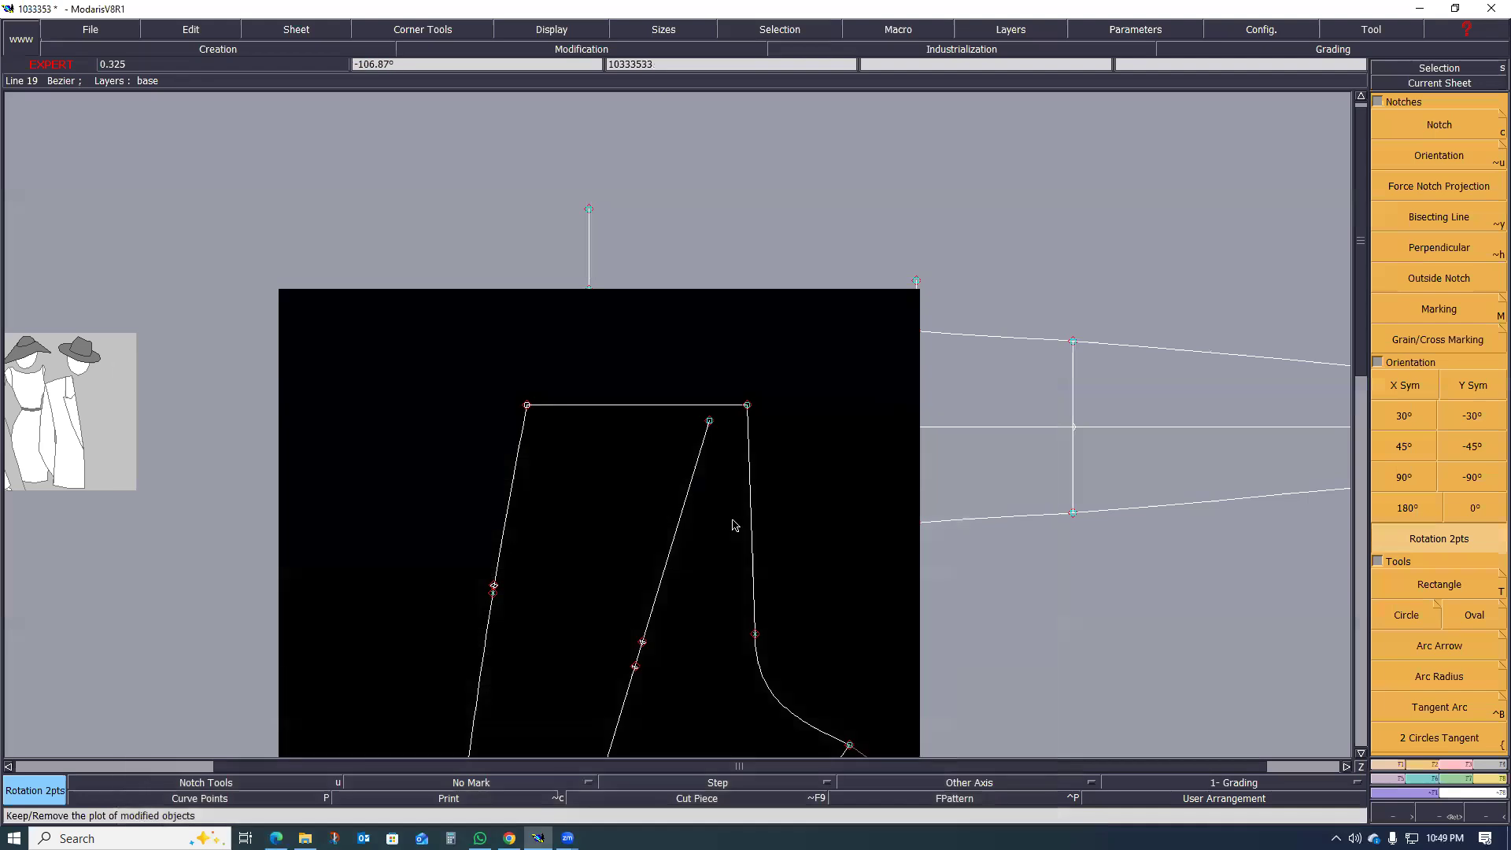
Step: Create a line parallel to the back waistline at a distance of 6 cm below it
scroll(653, 476, up, 2)
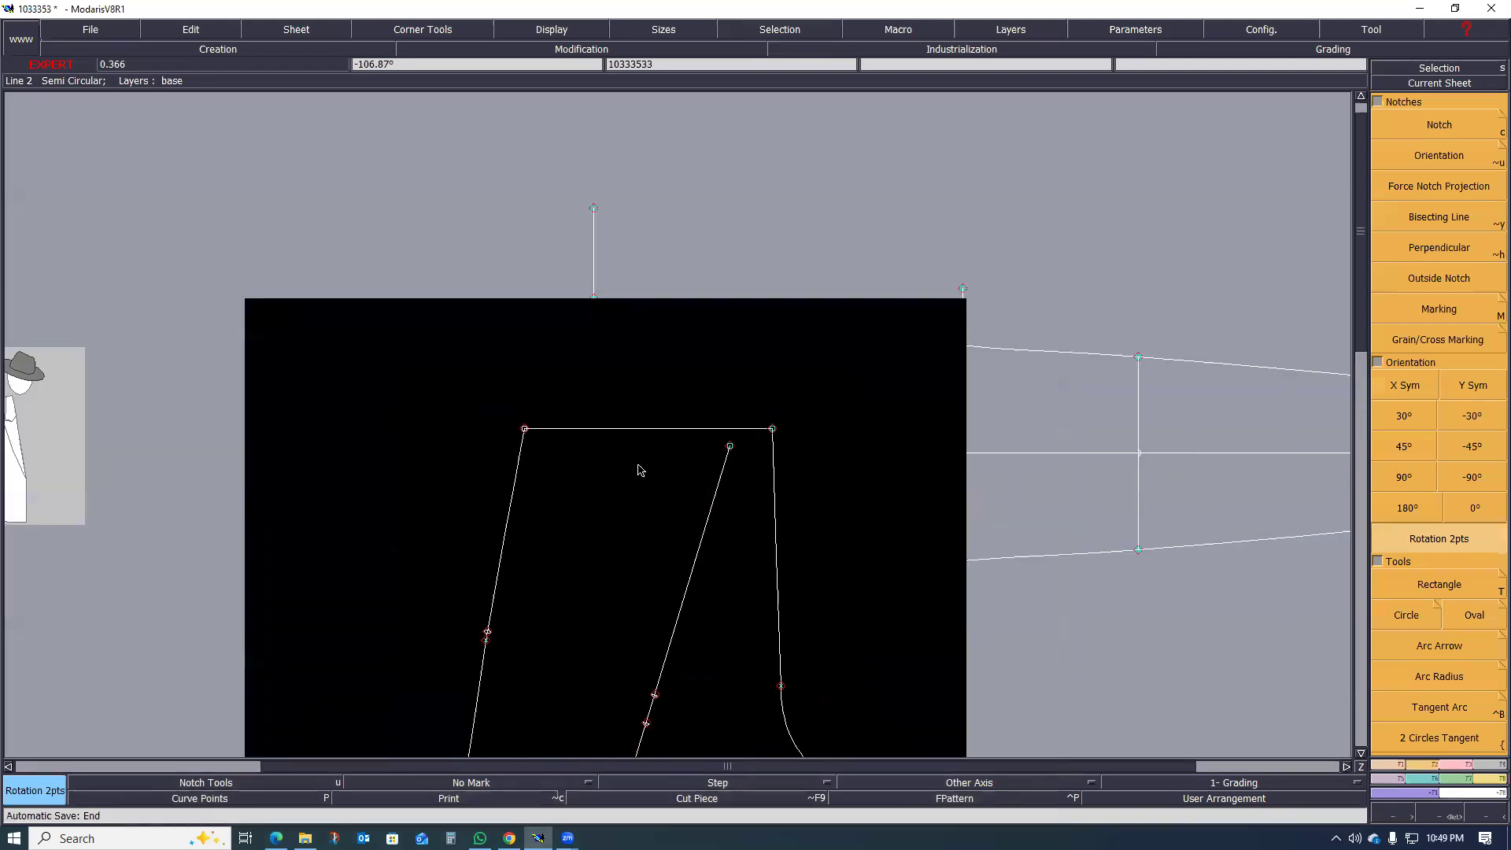
key(l)
click(626, 431)
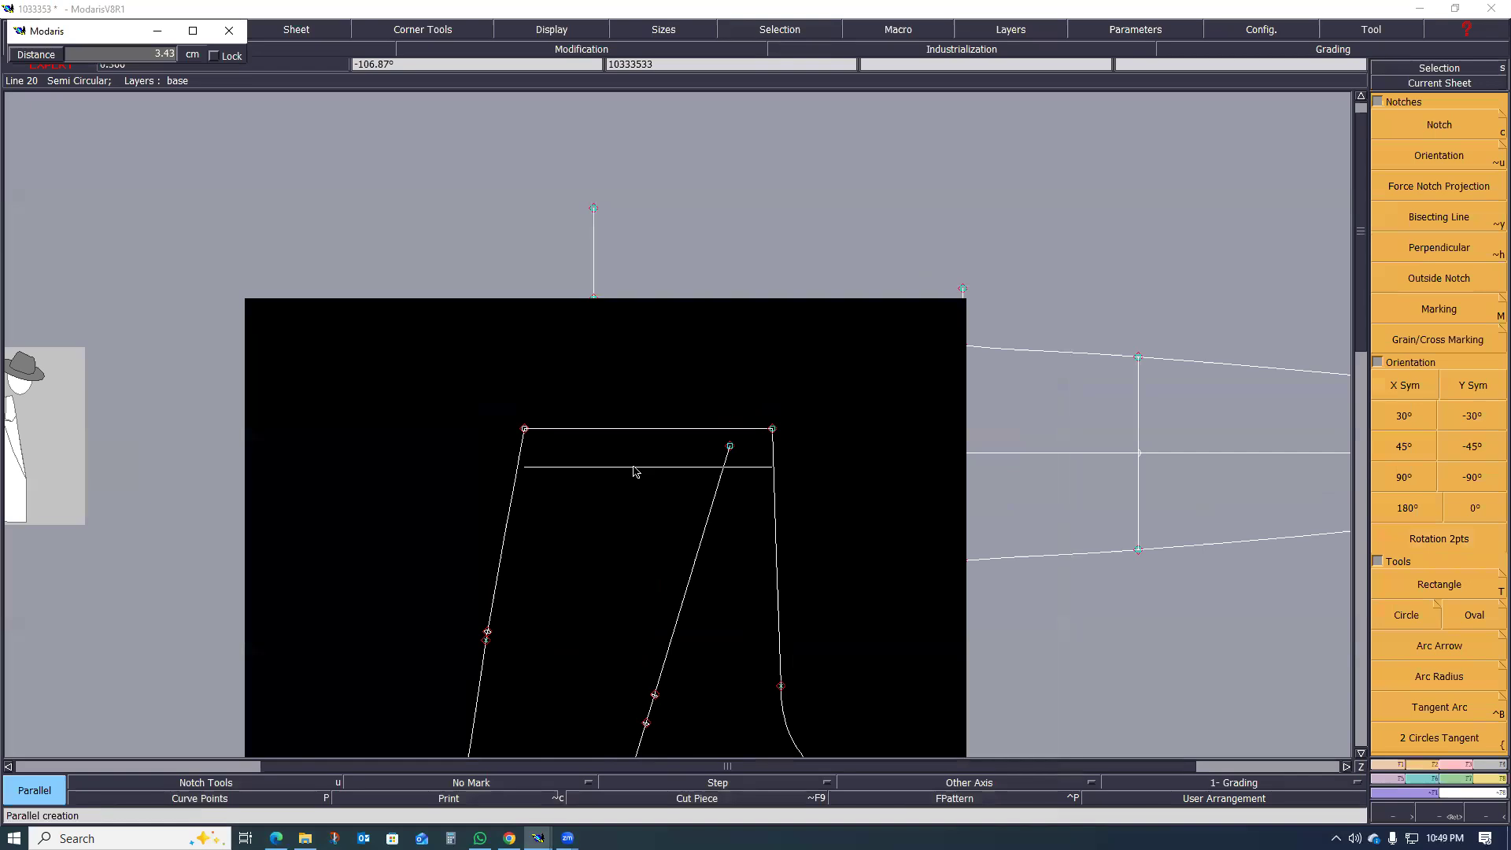
key(Down)
text(6)
key(Return)
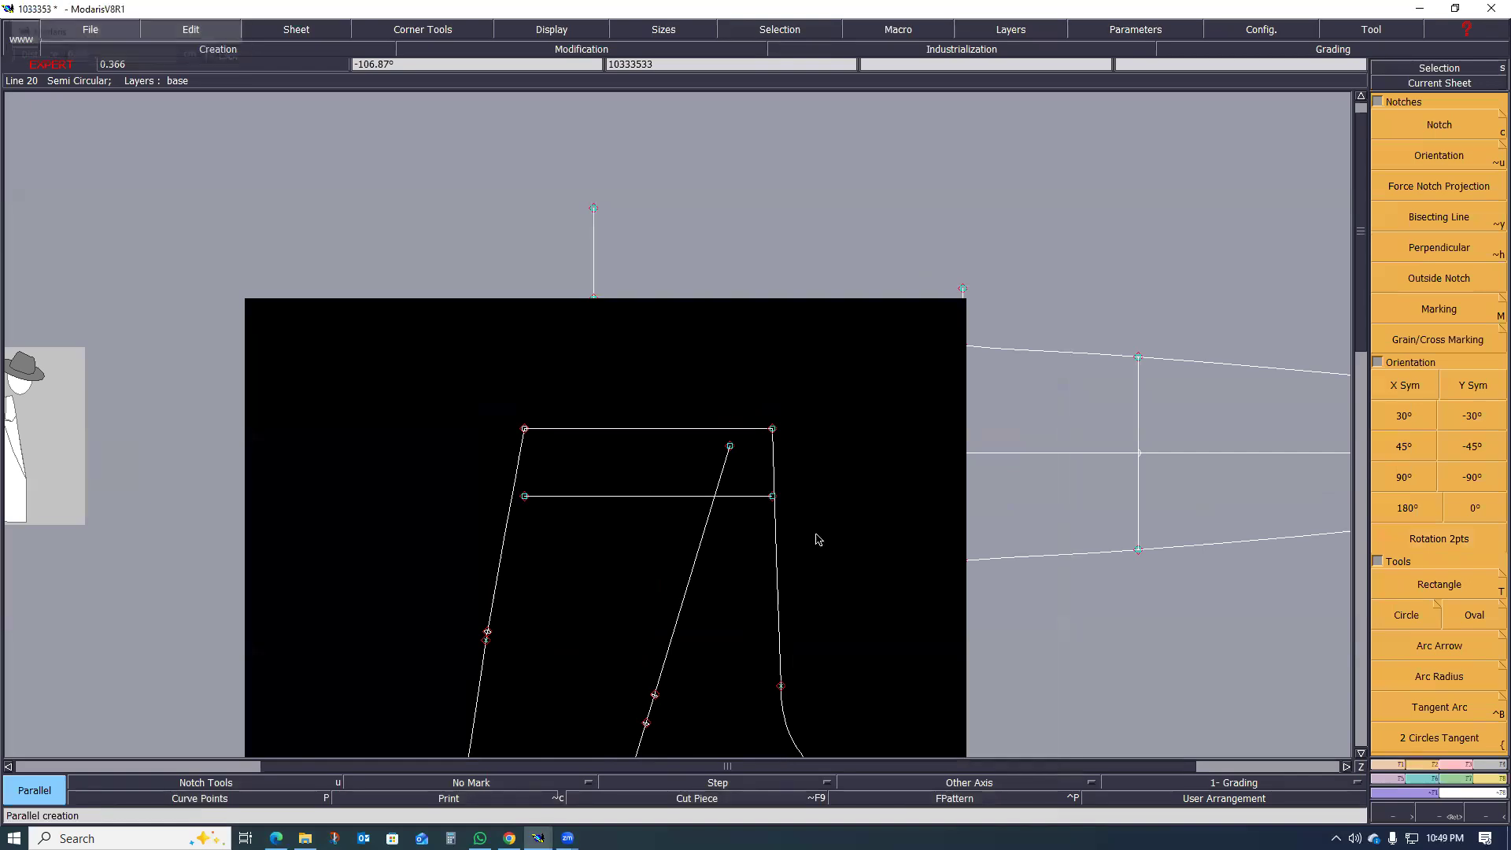
Step: Extend the parallel line to meet the centre-back seam with Adjust 2 Lines and delete the leftover point near its end
scroll(795, 520, up, 2)
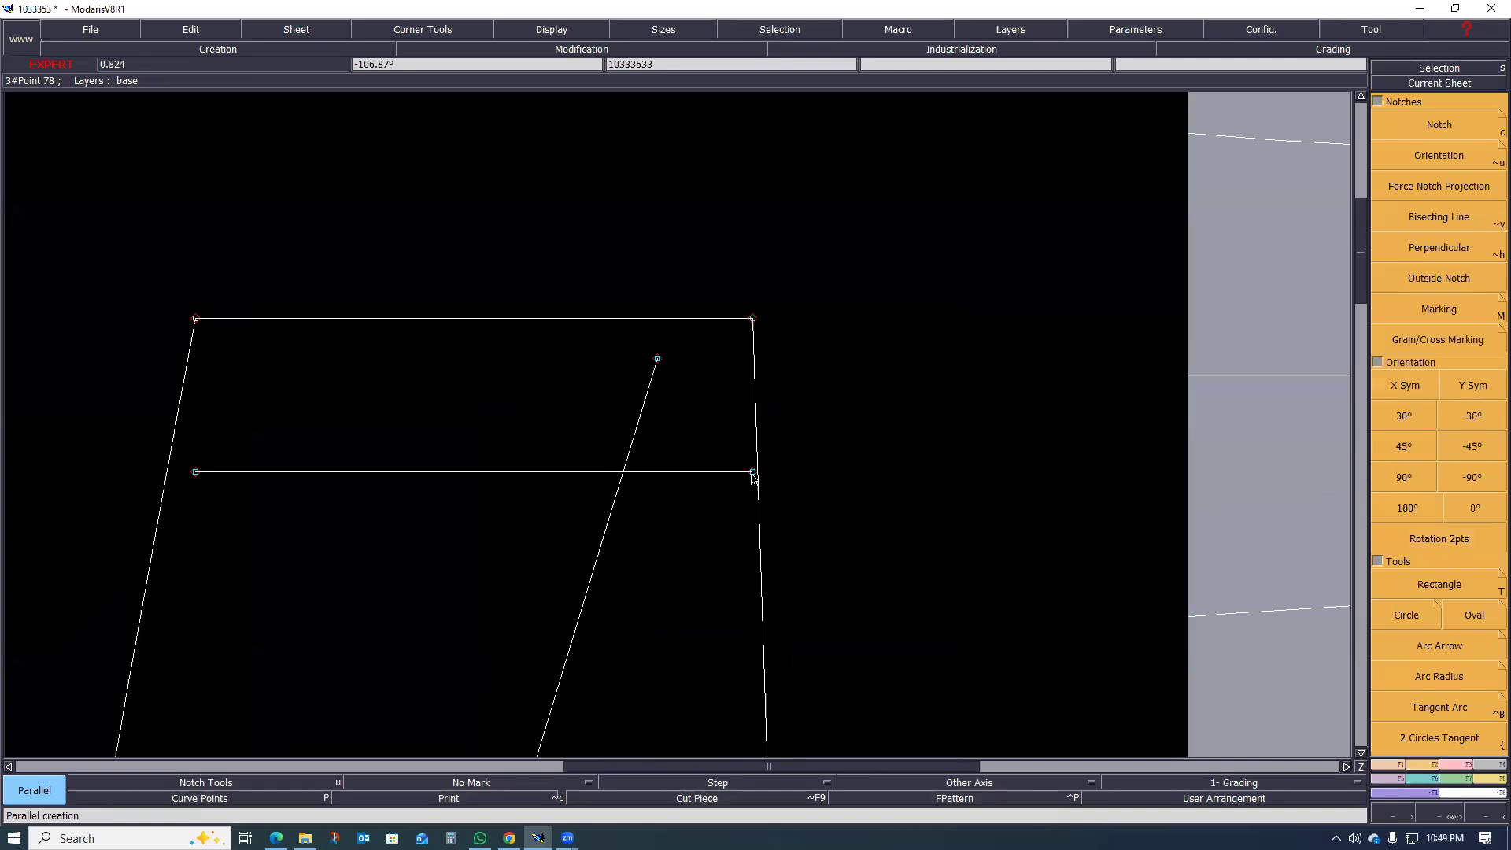
scroll(789, 493, up, 1)
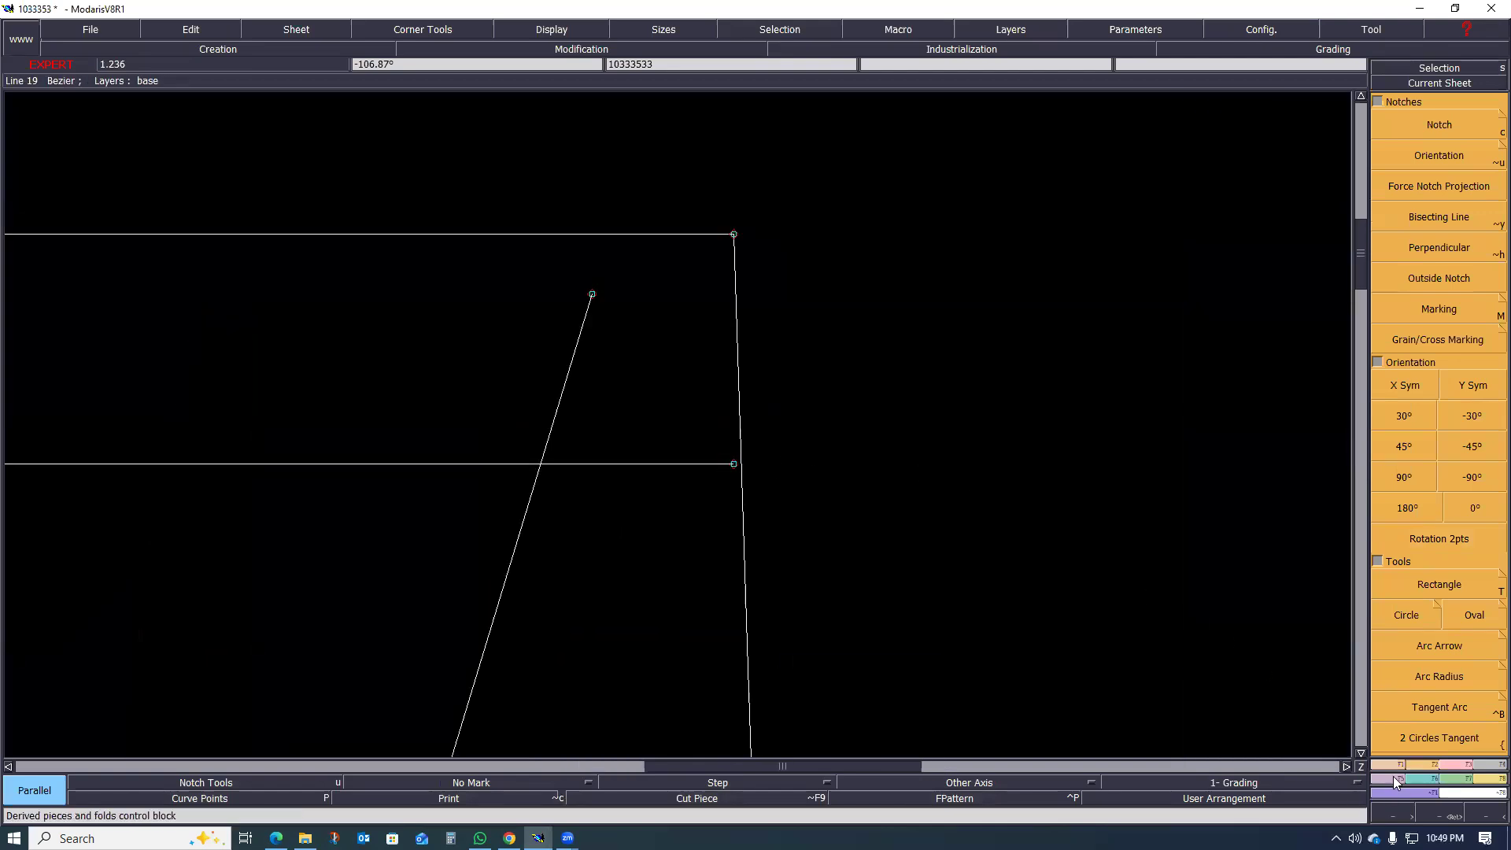
click(1456, 766)
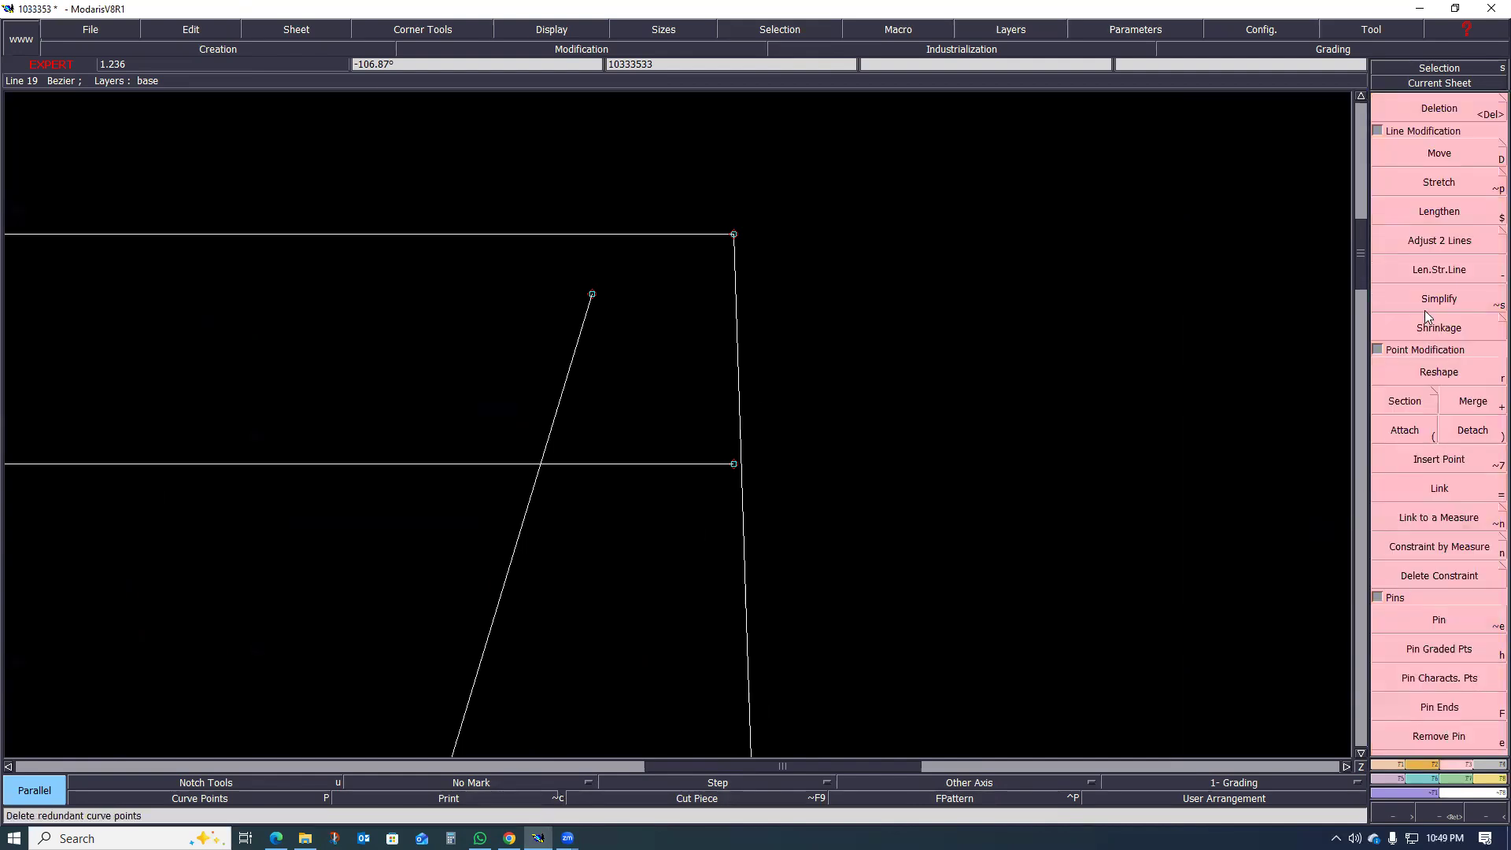
click(1421, 248)
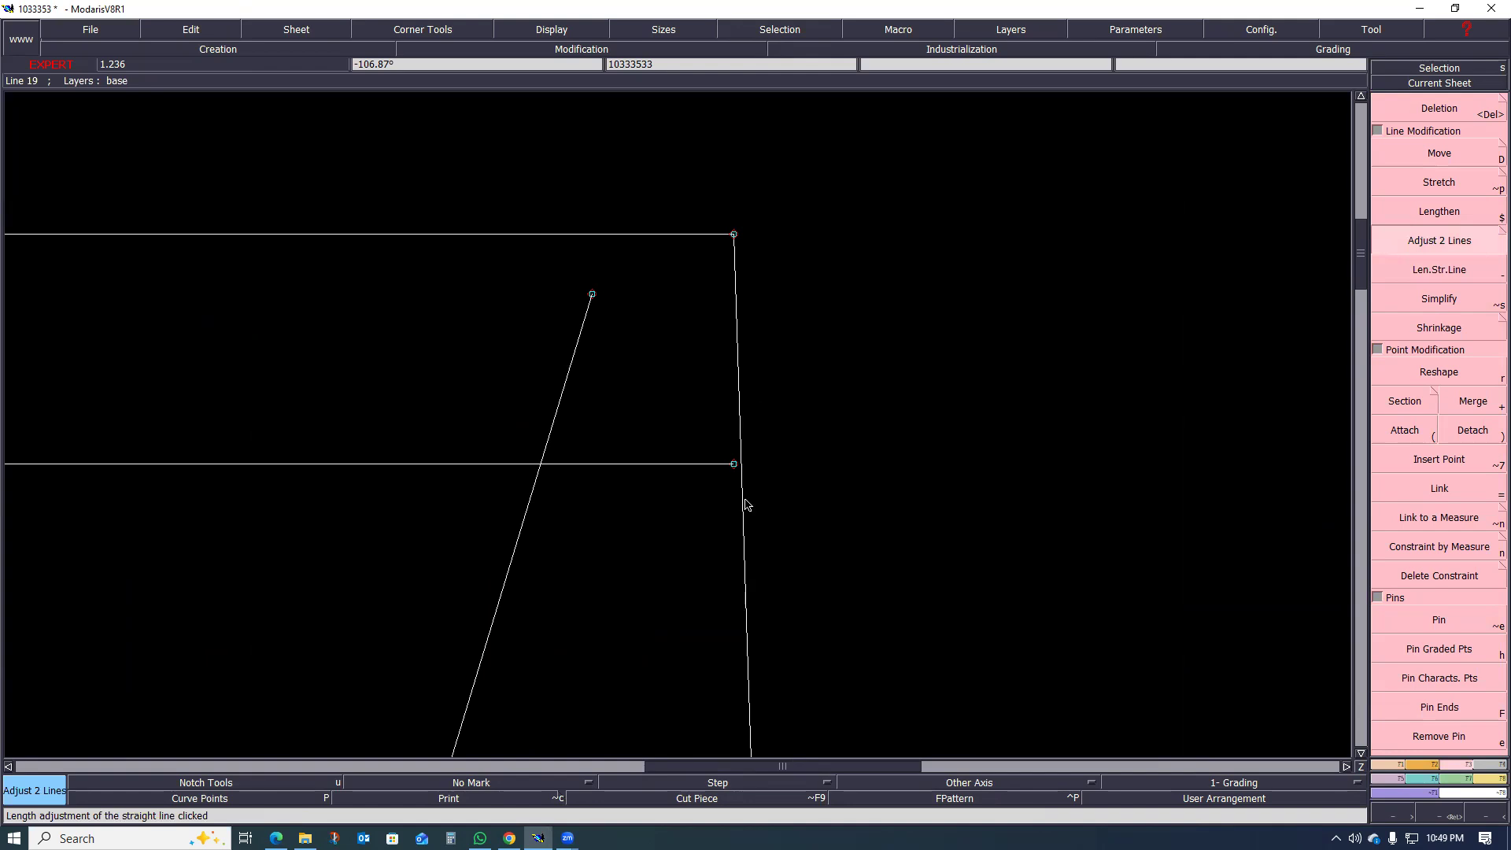
scroll(740, 460, up, 4)
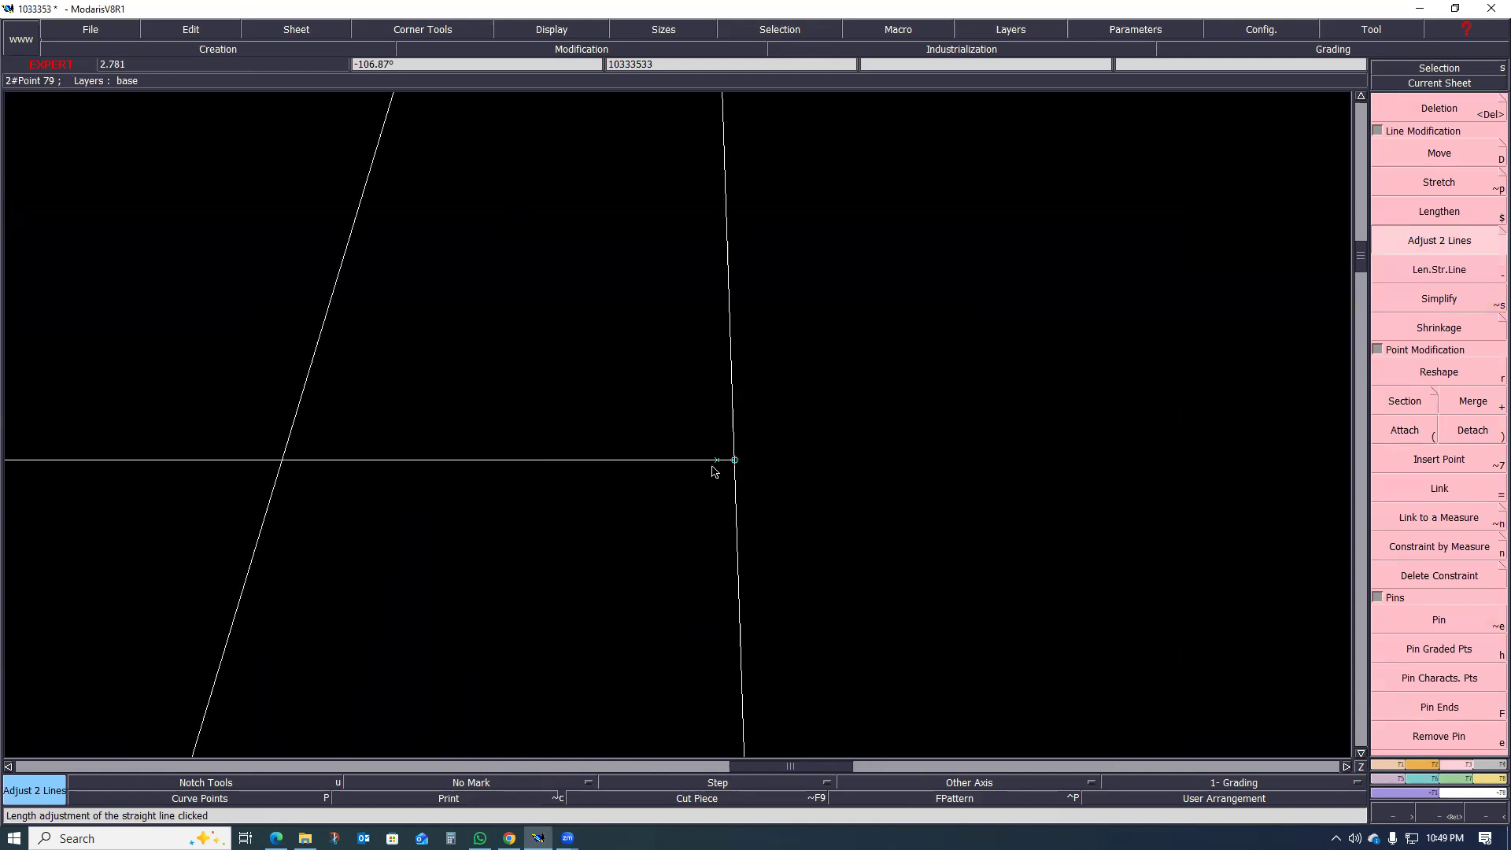
key(Delete)
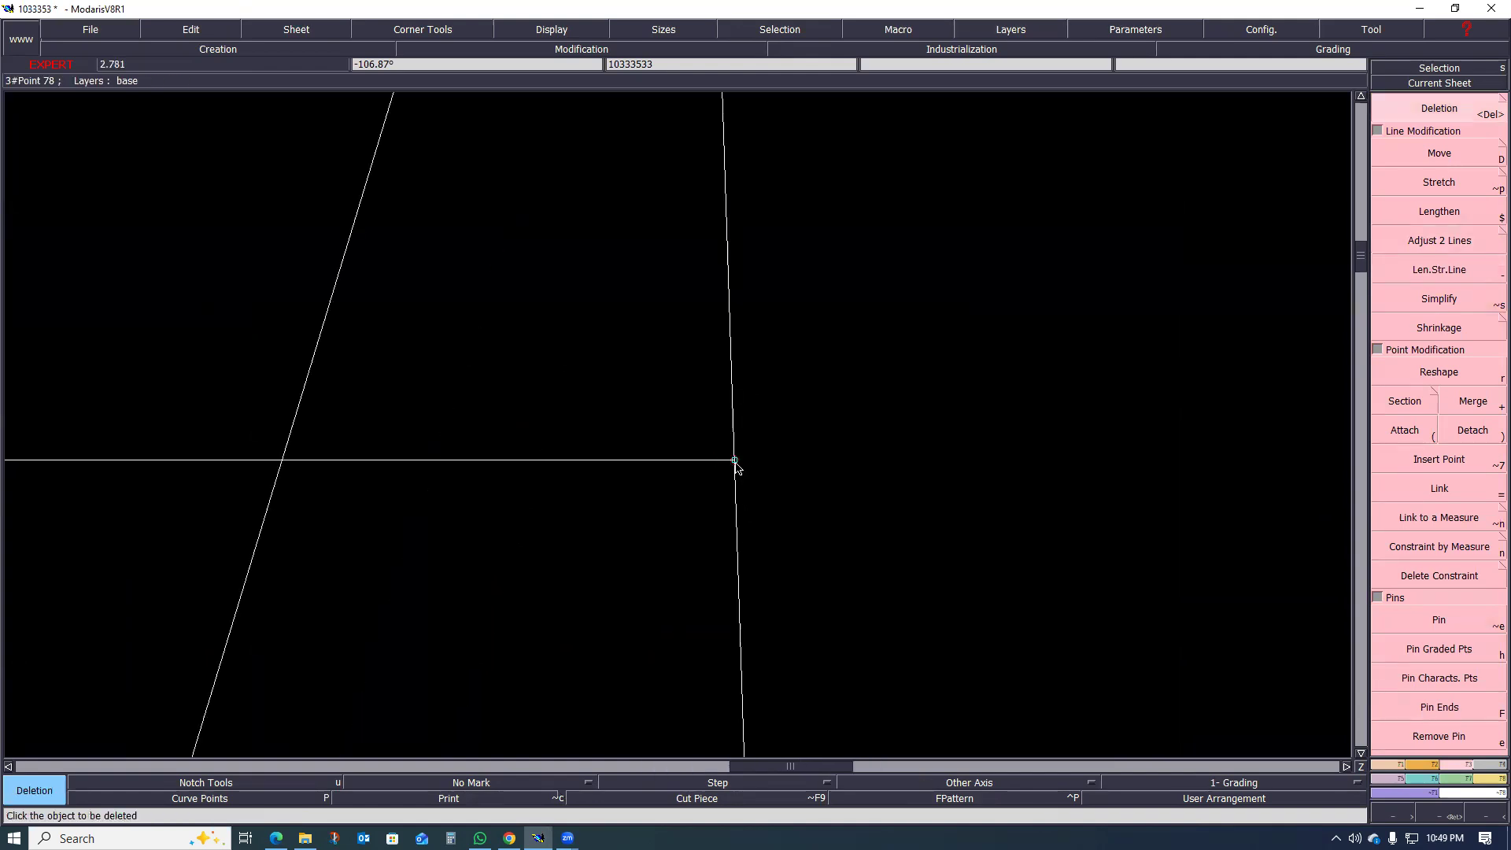
Step: Place a developed point on the parallel line 3.5 cm in from the centre-back seam
key(d)
click(735, 463)
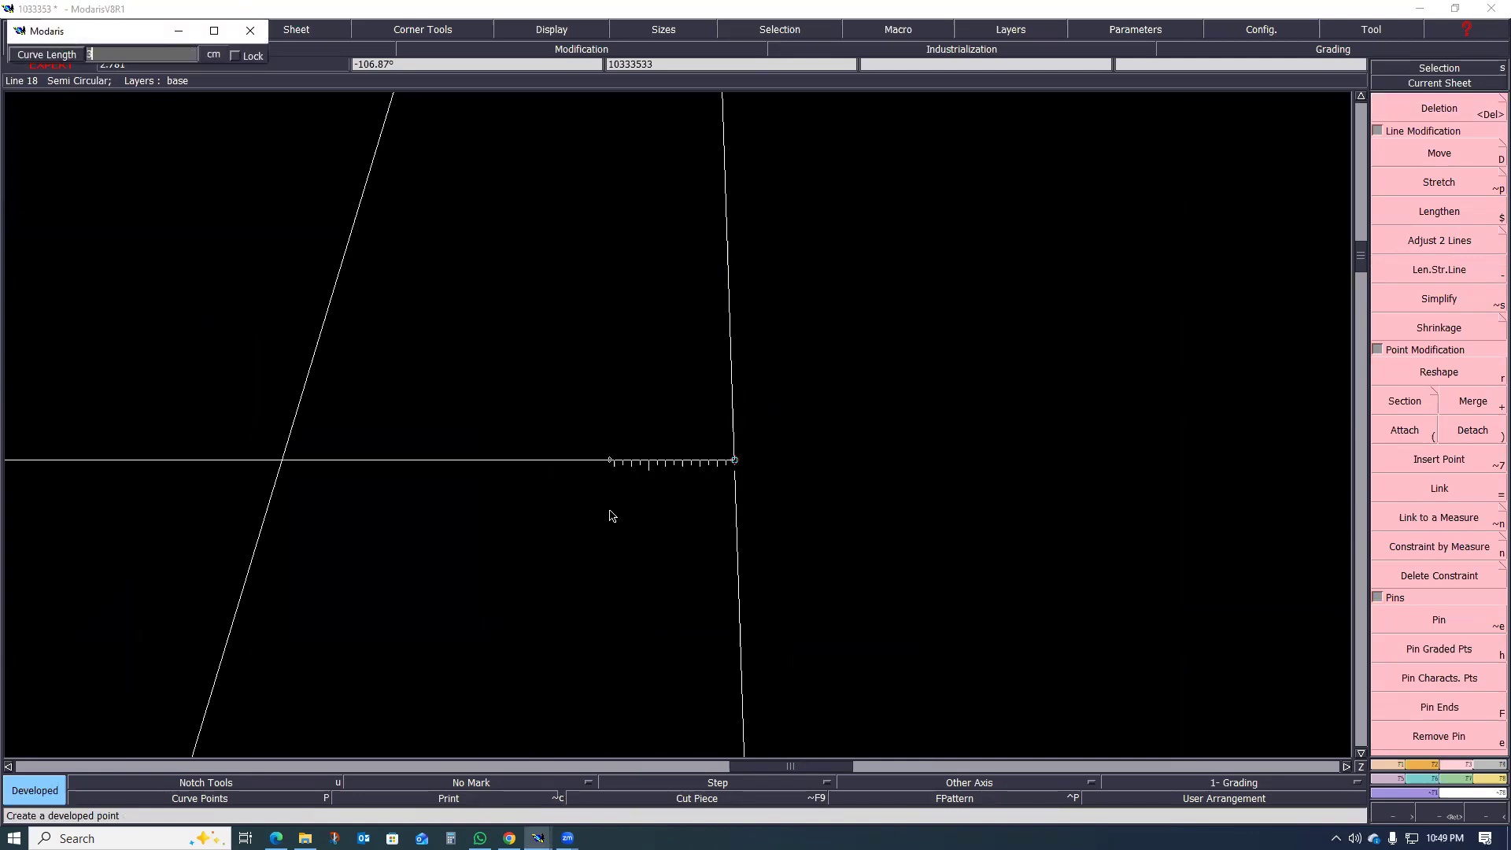
key(Return)
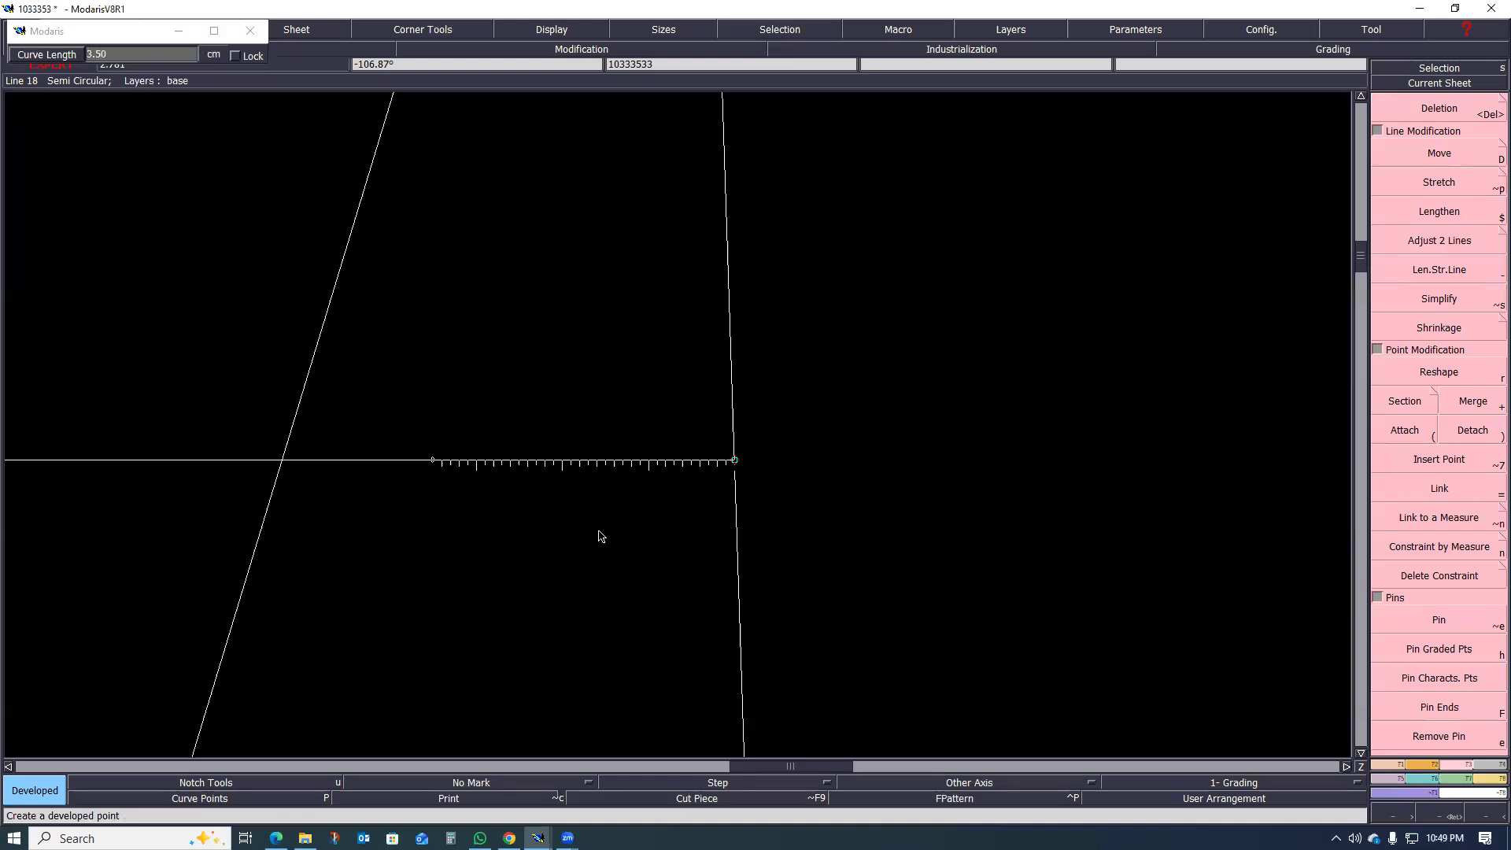
click(598, 530)
scroll(613, 516, down, 2)
scroll(474, 550, up, 1)
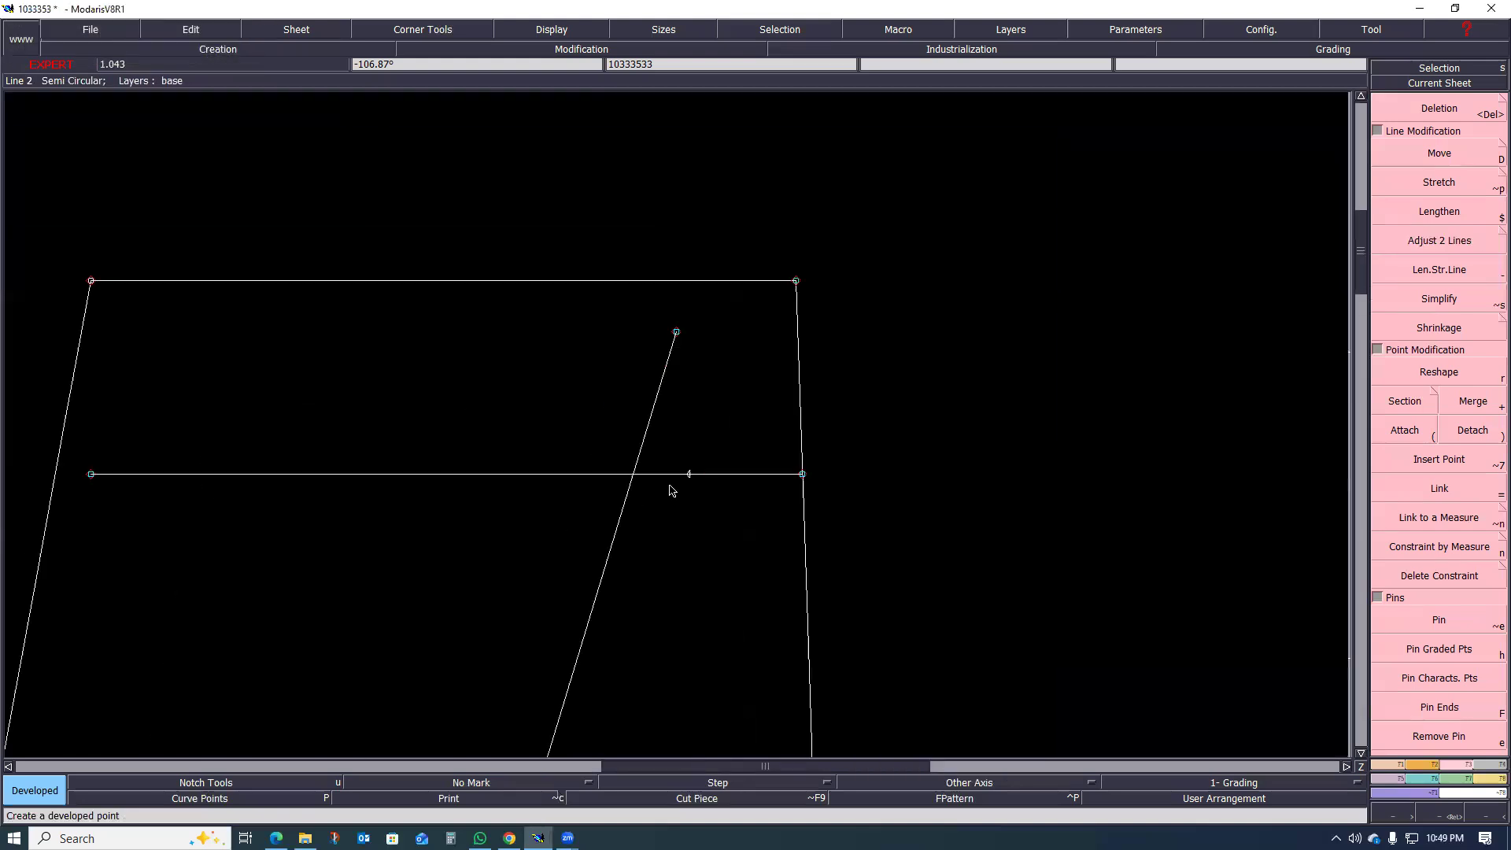
Step: Place a second developed point 12.5 cm from the first one along the parallel line, towards the side seam
mouse_move(689, 478)
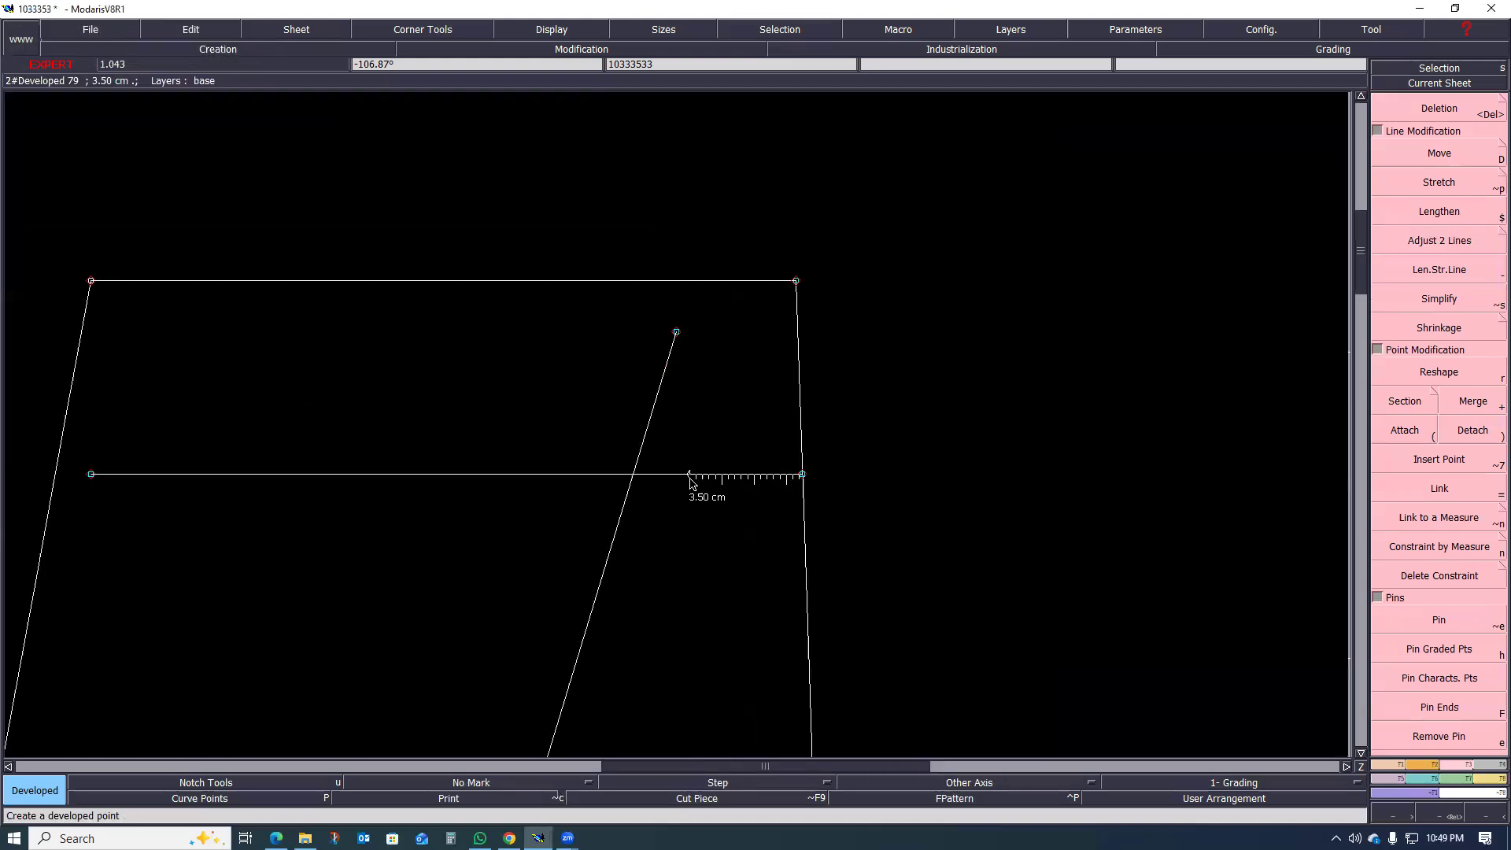
click(630, 477)
text(1)
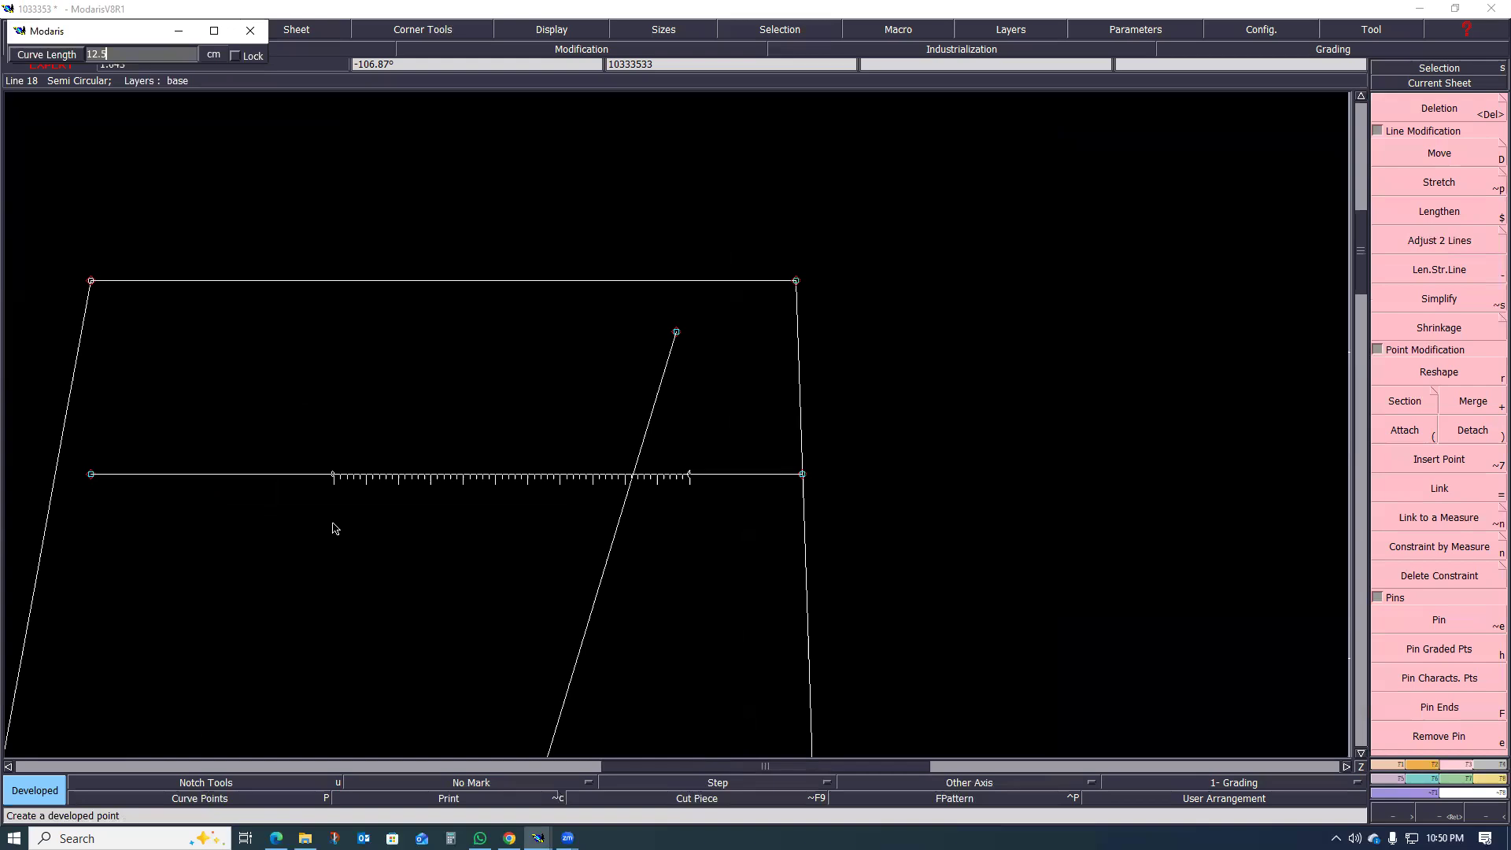
text(2.5)
key(Return)
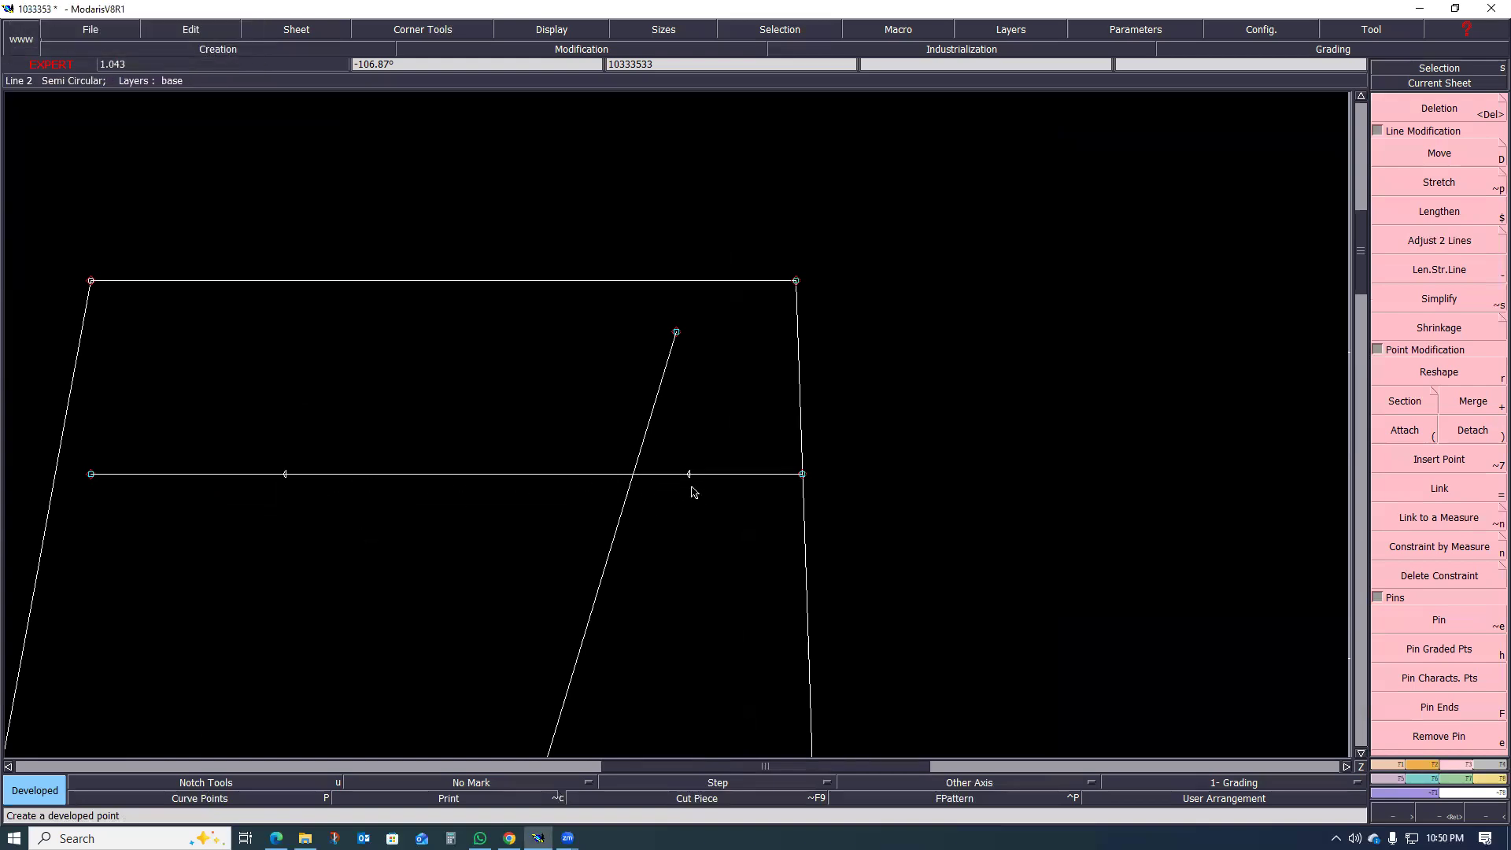
Step: Examine the two back pocket end points against the waistline, side seam and centre-back seam
scroll(522, 547, down, 2)
scroll(482, 519, up, 2)
scroll(533, 523, down, 3)
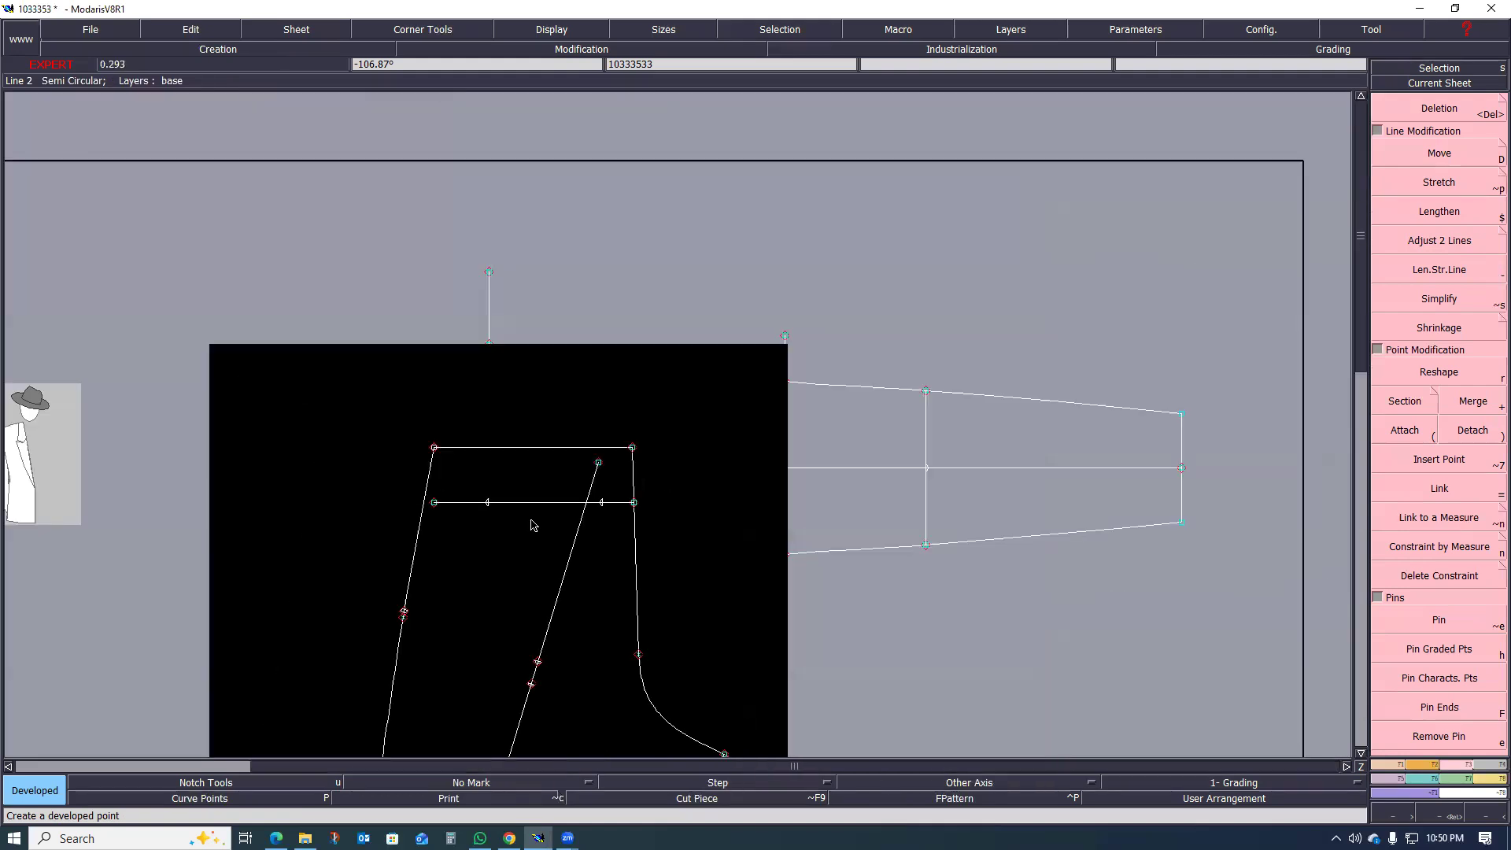
scroll(525, 499, up, 1)
scroll(614, 494, up, 1)
scroll(582, 503, down, 2)
scroll(534, 508, up, 1)
scroll(514, 483, down, 2)
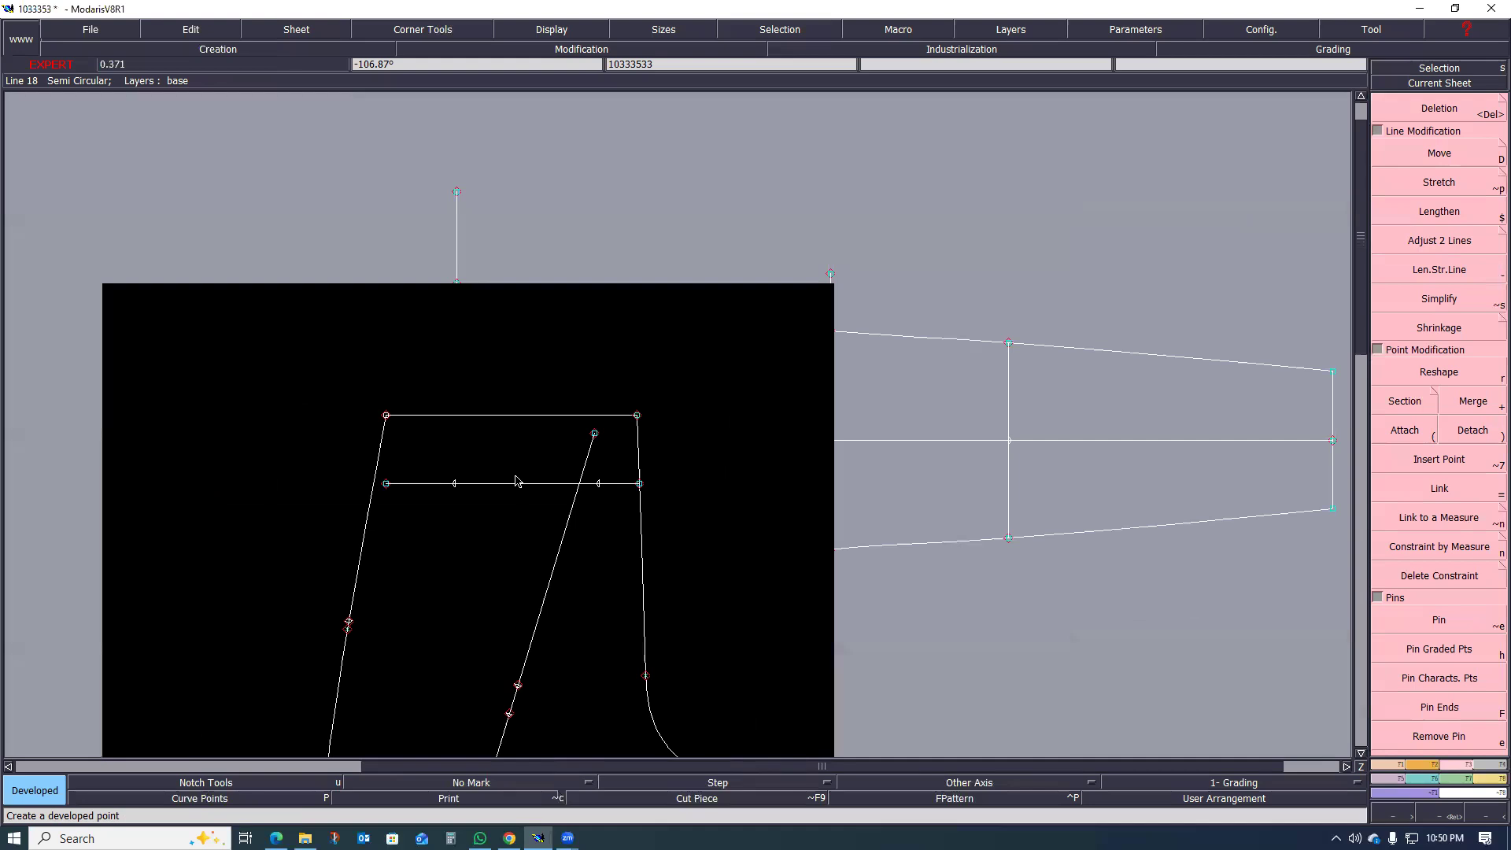
Step: Inspect the pocket line and its marked points on the upper back leg
scroll(517, 479, up, 1)
scroll(512, 513, down, 2)
scroll(512, 512, up, 1)
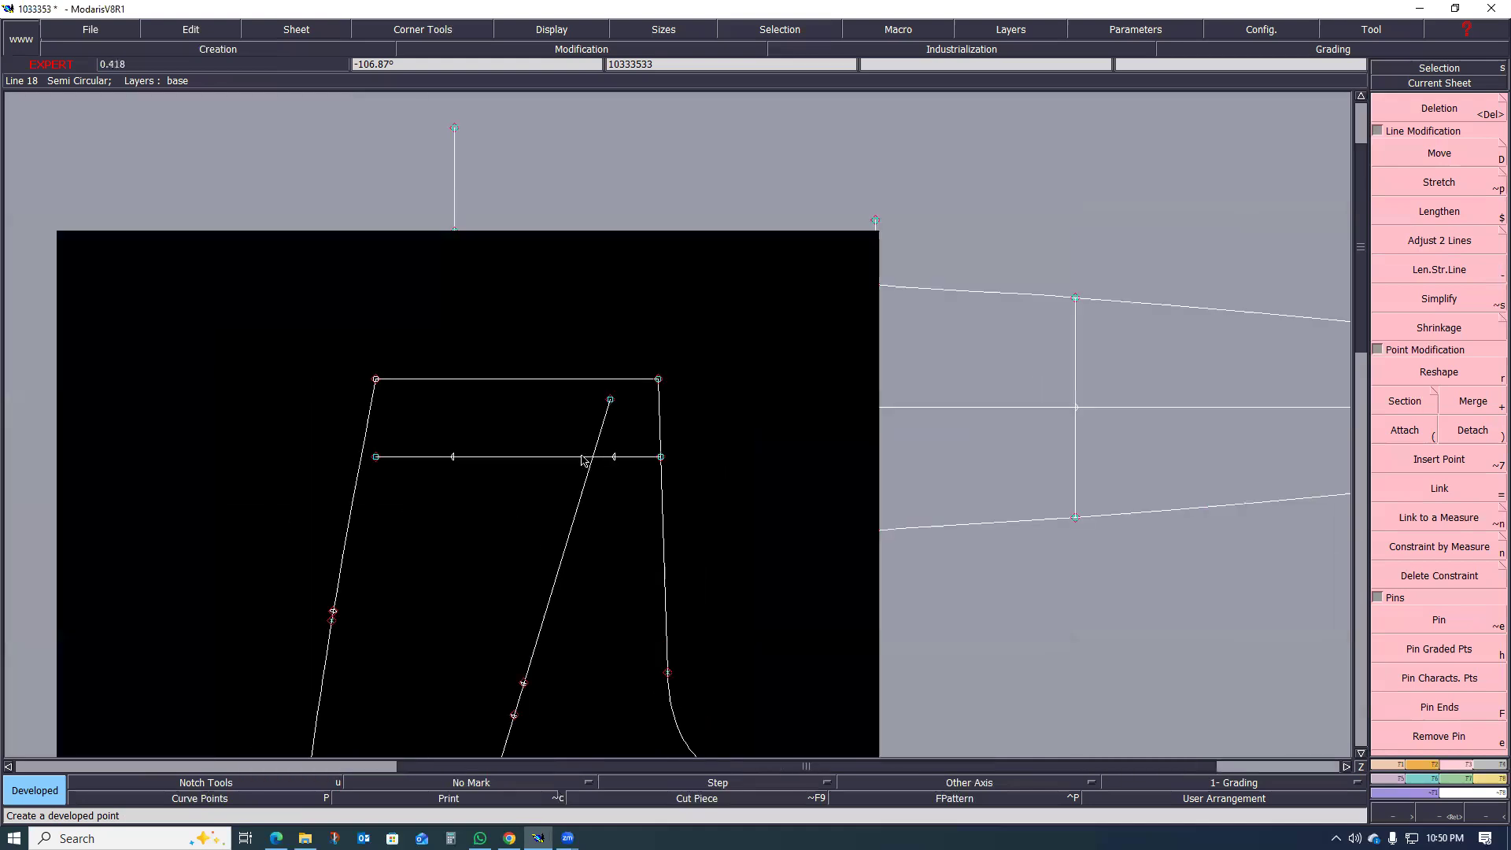
scroll(490, 539, down, 1)
scroll(454, 549, up, 2)
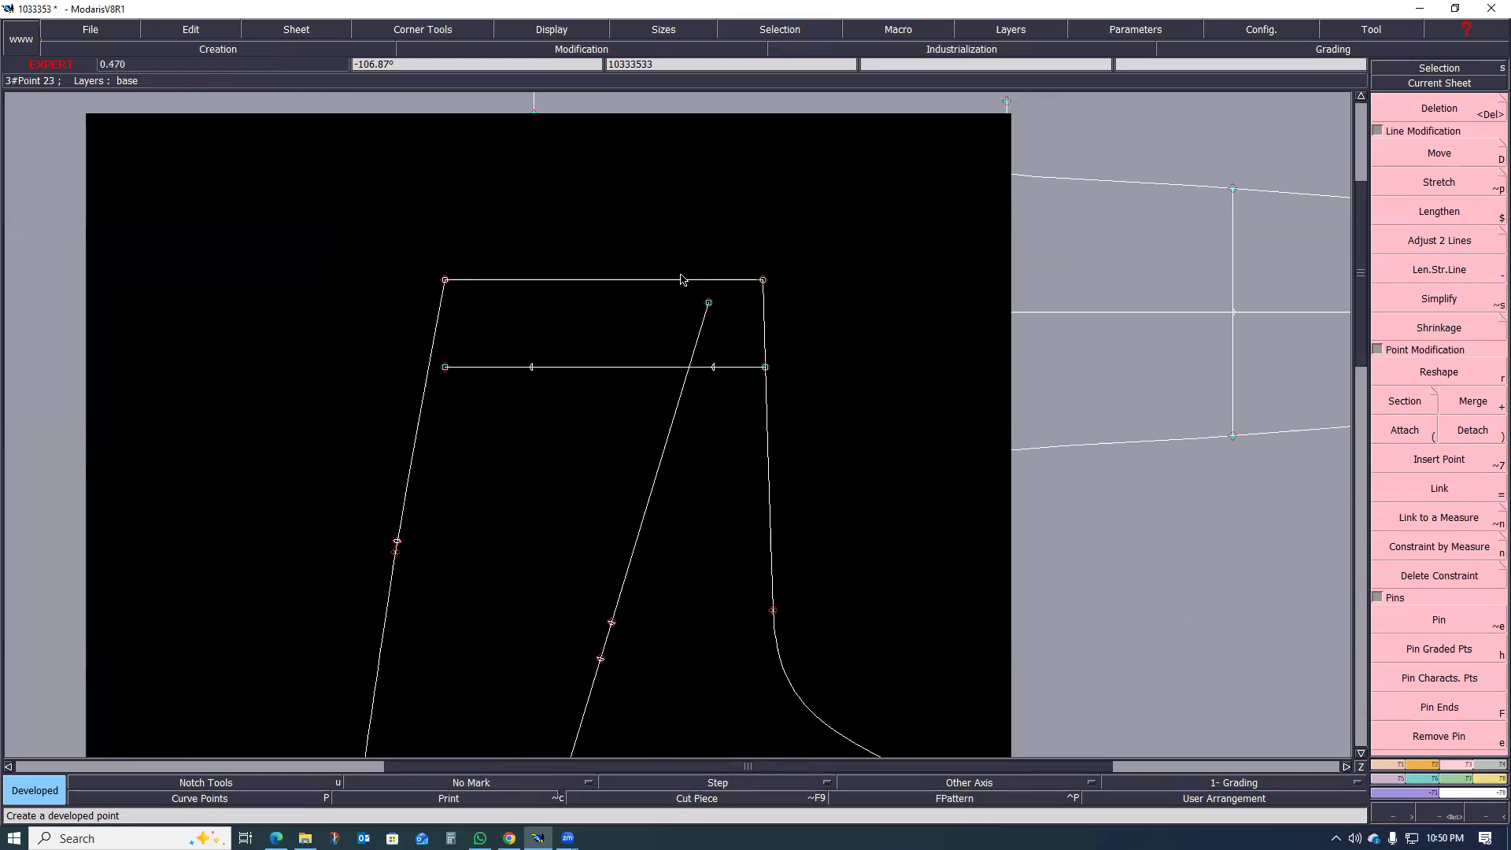
scroll(610, 311, down, 1)
scroll(610, 311, up, 1)
scroll(606, 319, up, 1)
scroll(579, 365, down, 3)
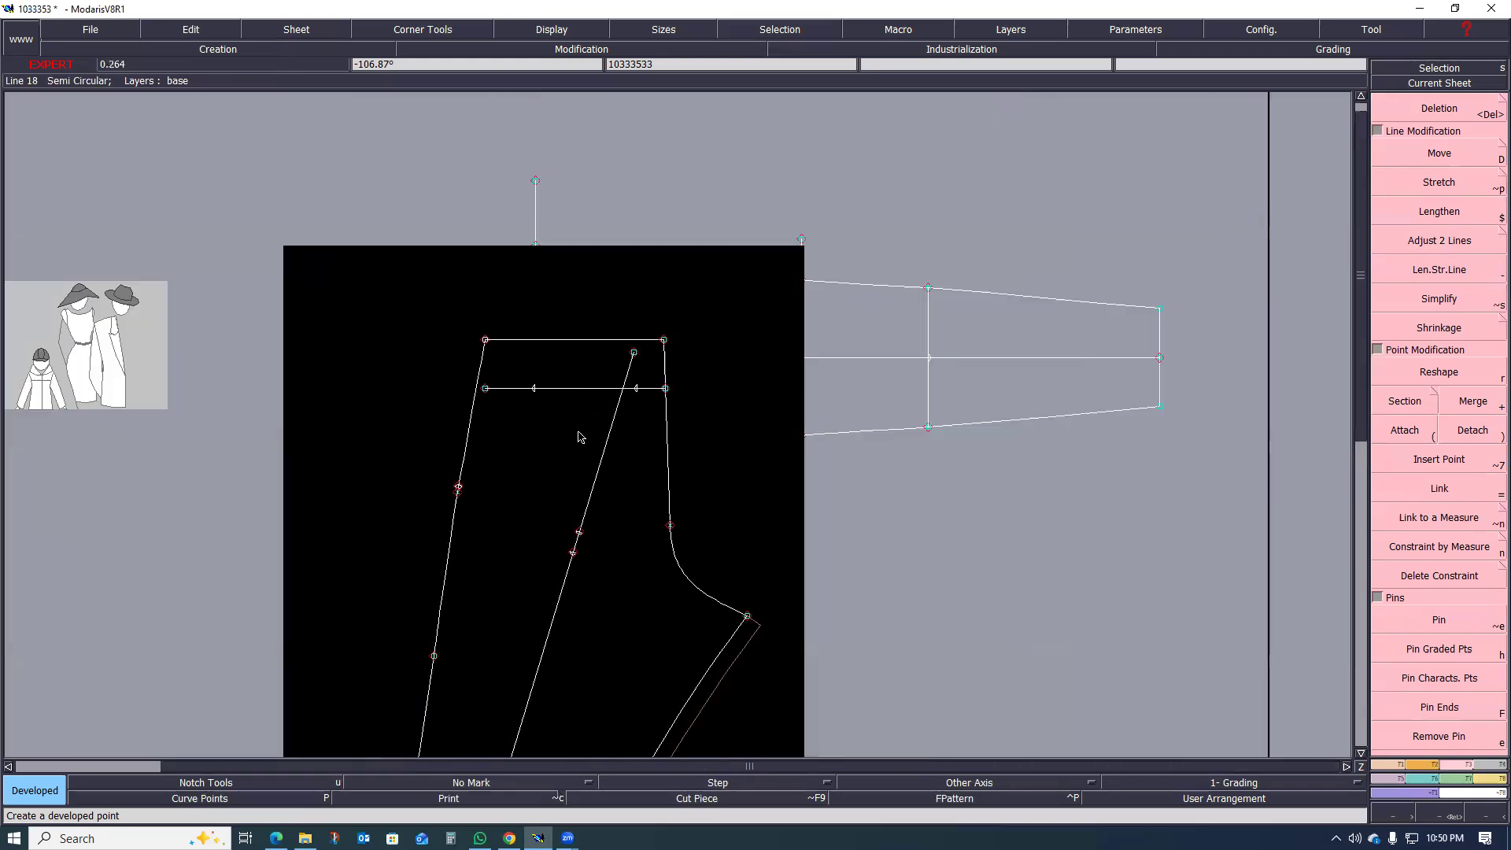
scroll(580, 432, up, 3)
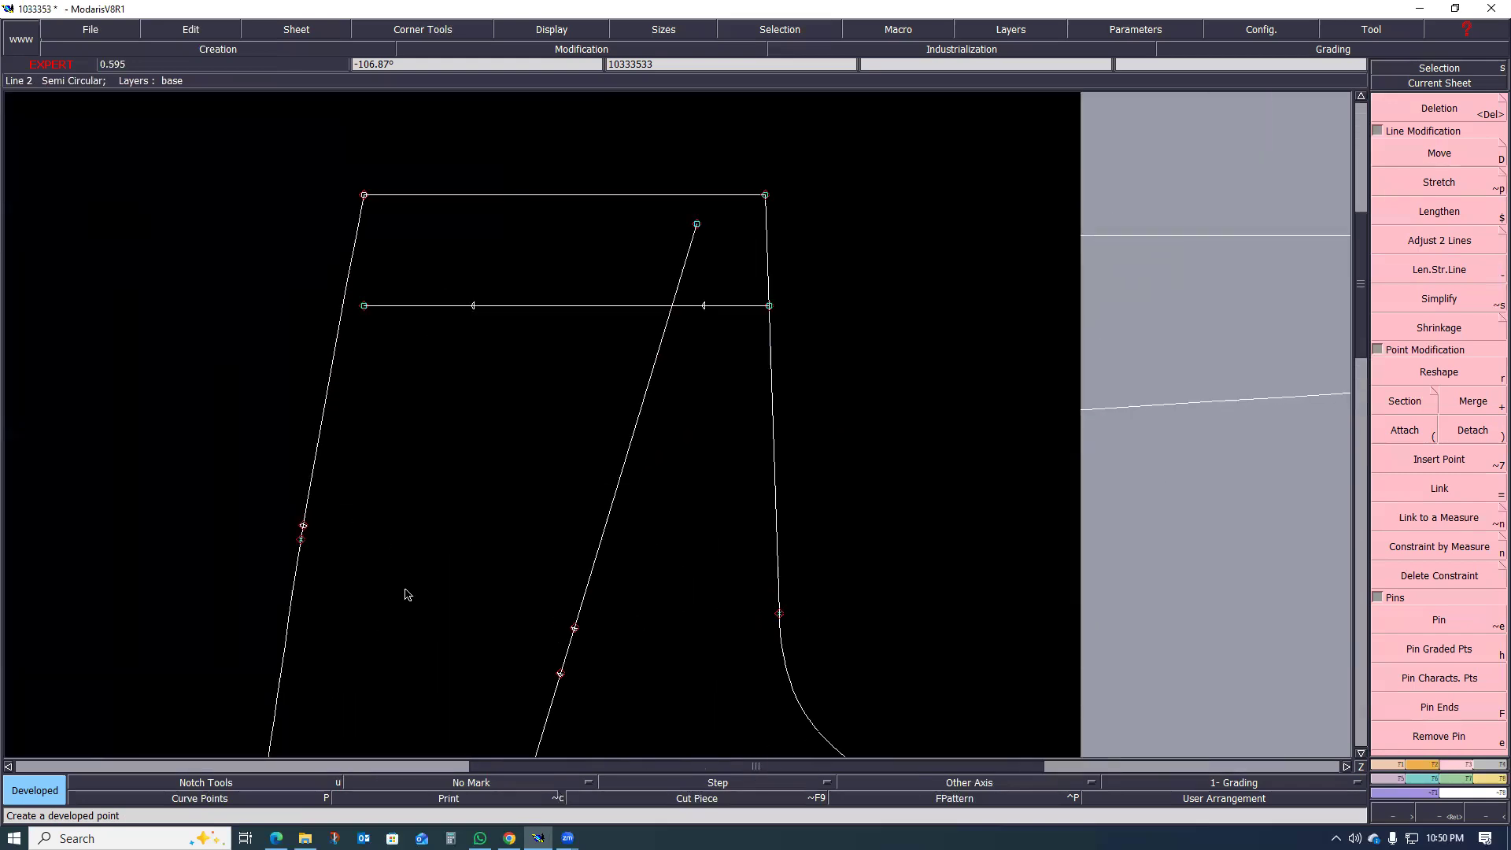
scroll(536, 543, up, 1)
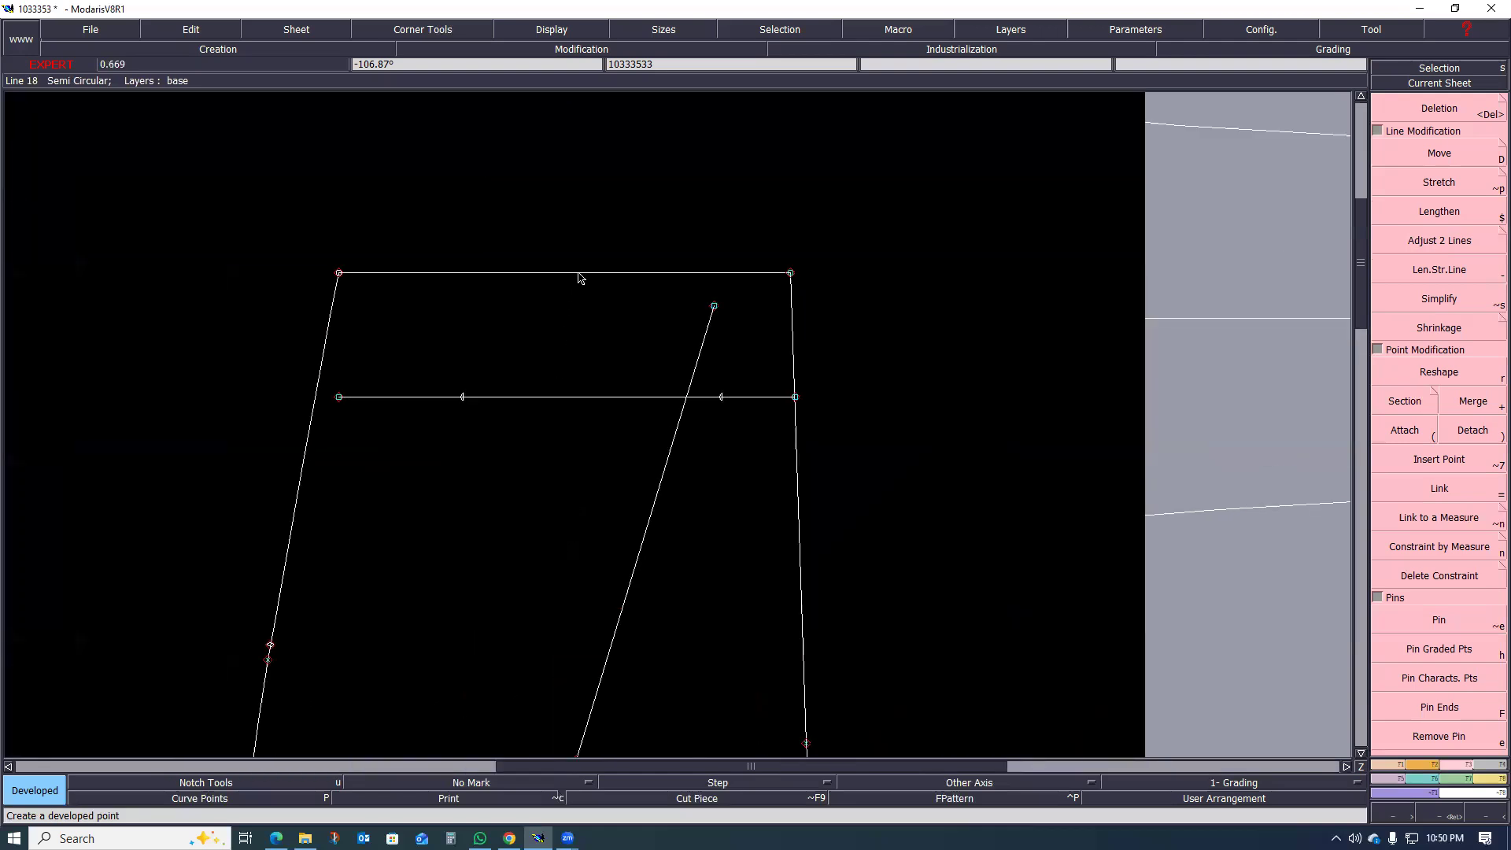
scroll(580, 277, up, 3)
Step: Divide the span between the two back pocket end points into 2 equal parts with the Division tool
click(404, 465)
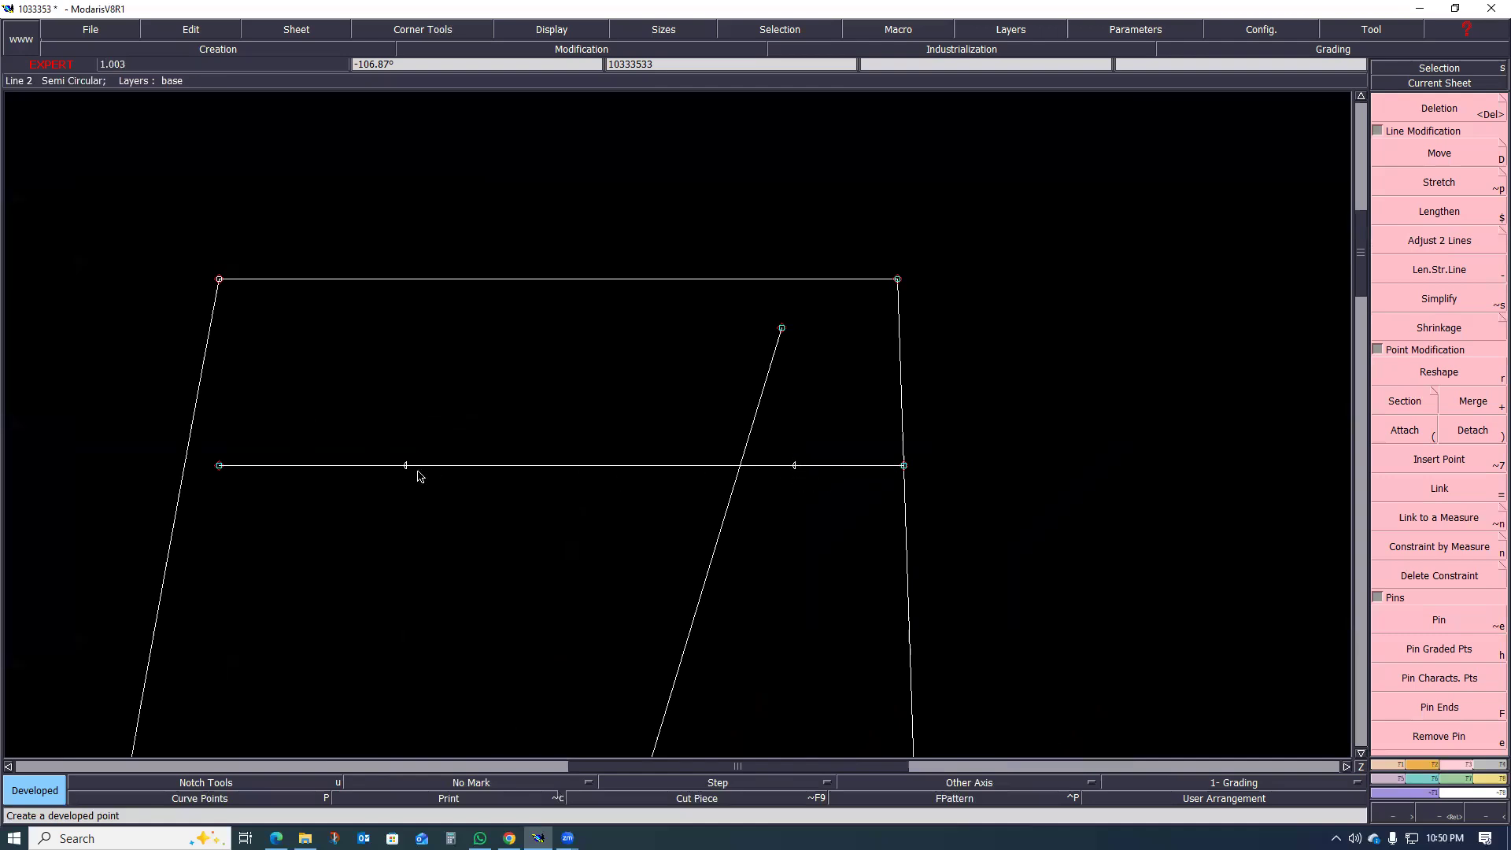
click(1394, 765)
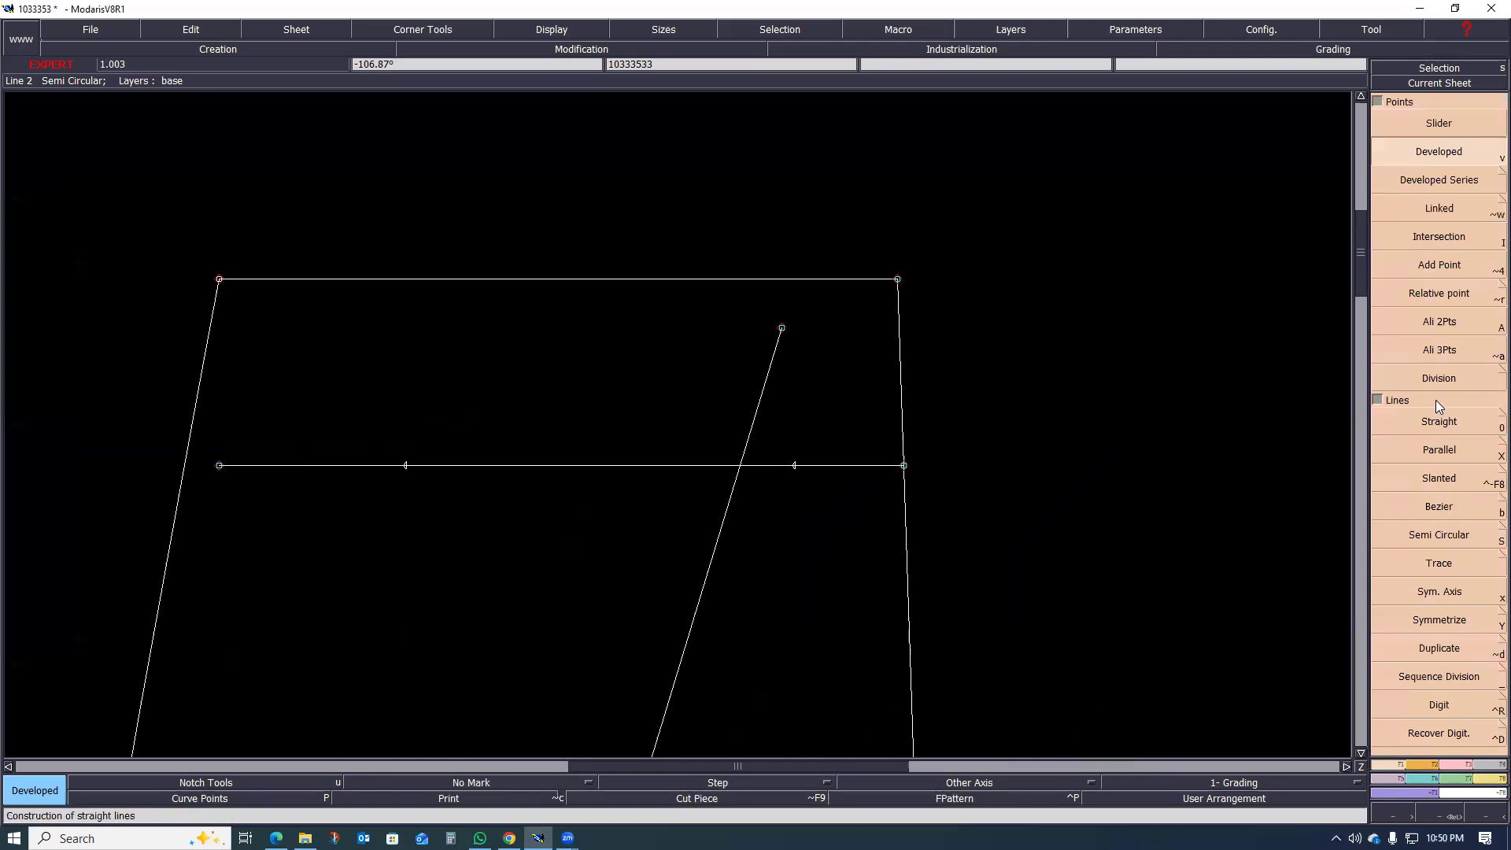
click(1439, 380)
drag(406, 472, 794, 469)
click(792, 465)
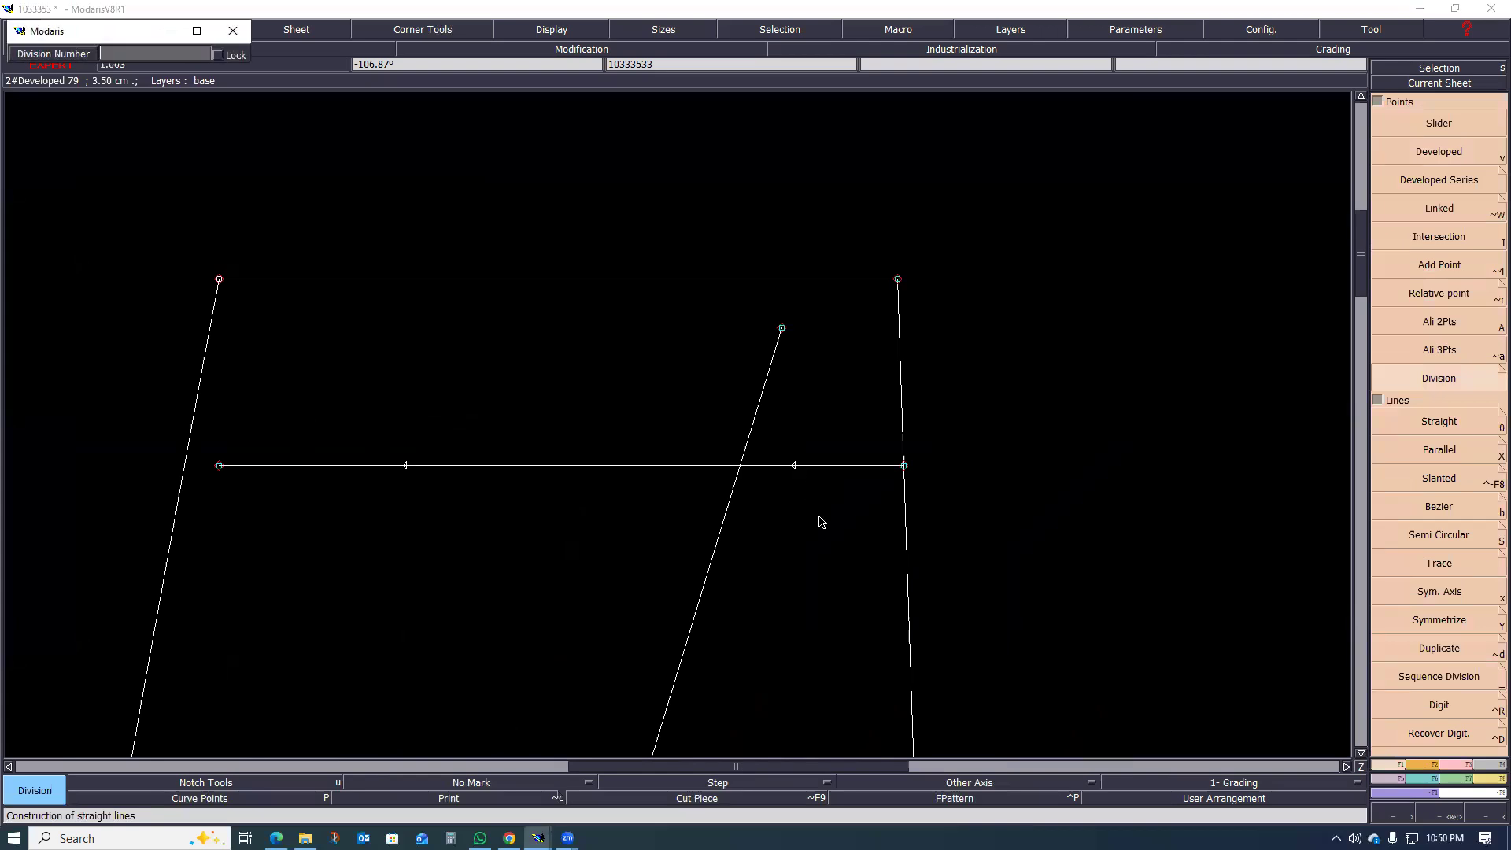
text(2)
key(Return)
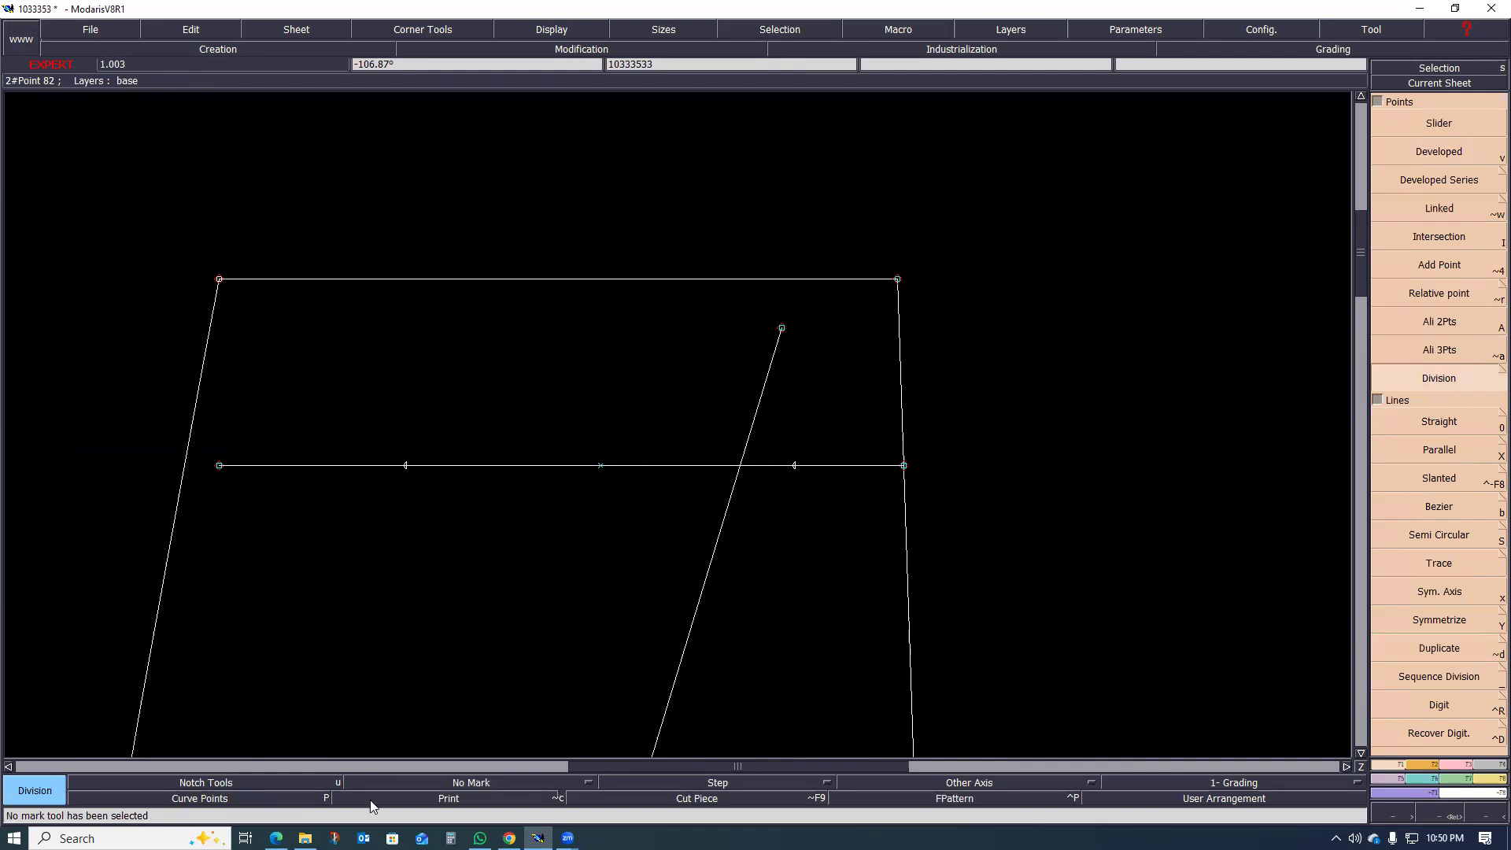
Step: Switch to the tech pack PDF in the browser and check the back view sketch for the fake welt pocket and the seam above it
click(276, 839)
scroll(562, 693, up, 4)
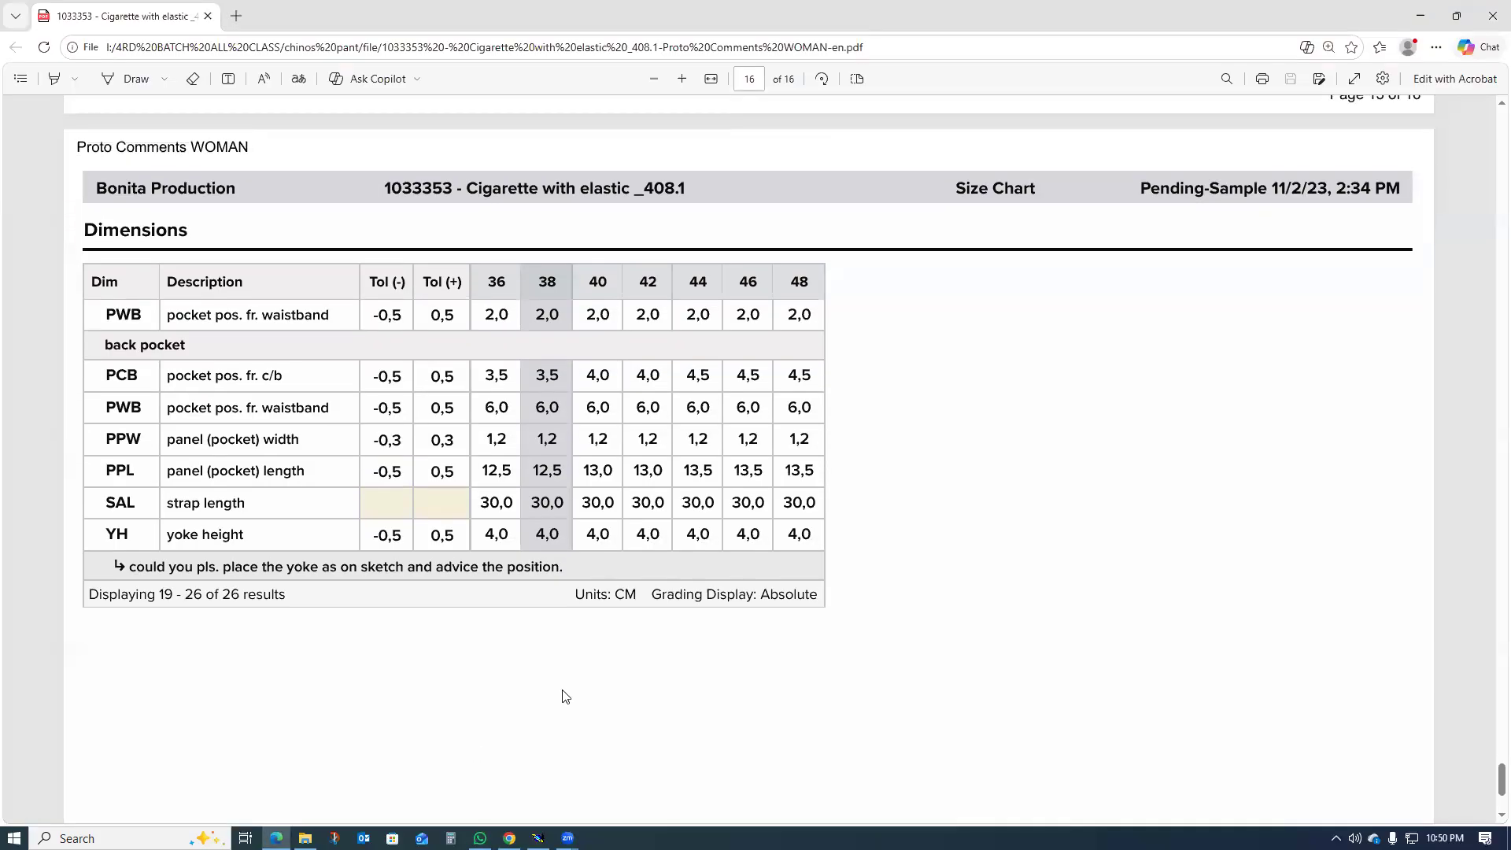
scroll(562, 692, up, 20)
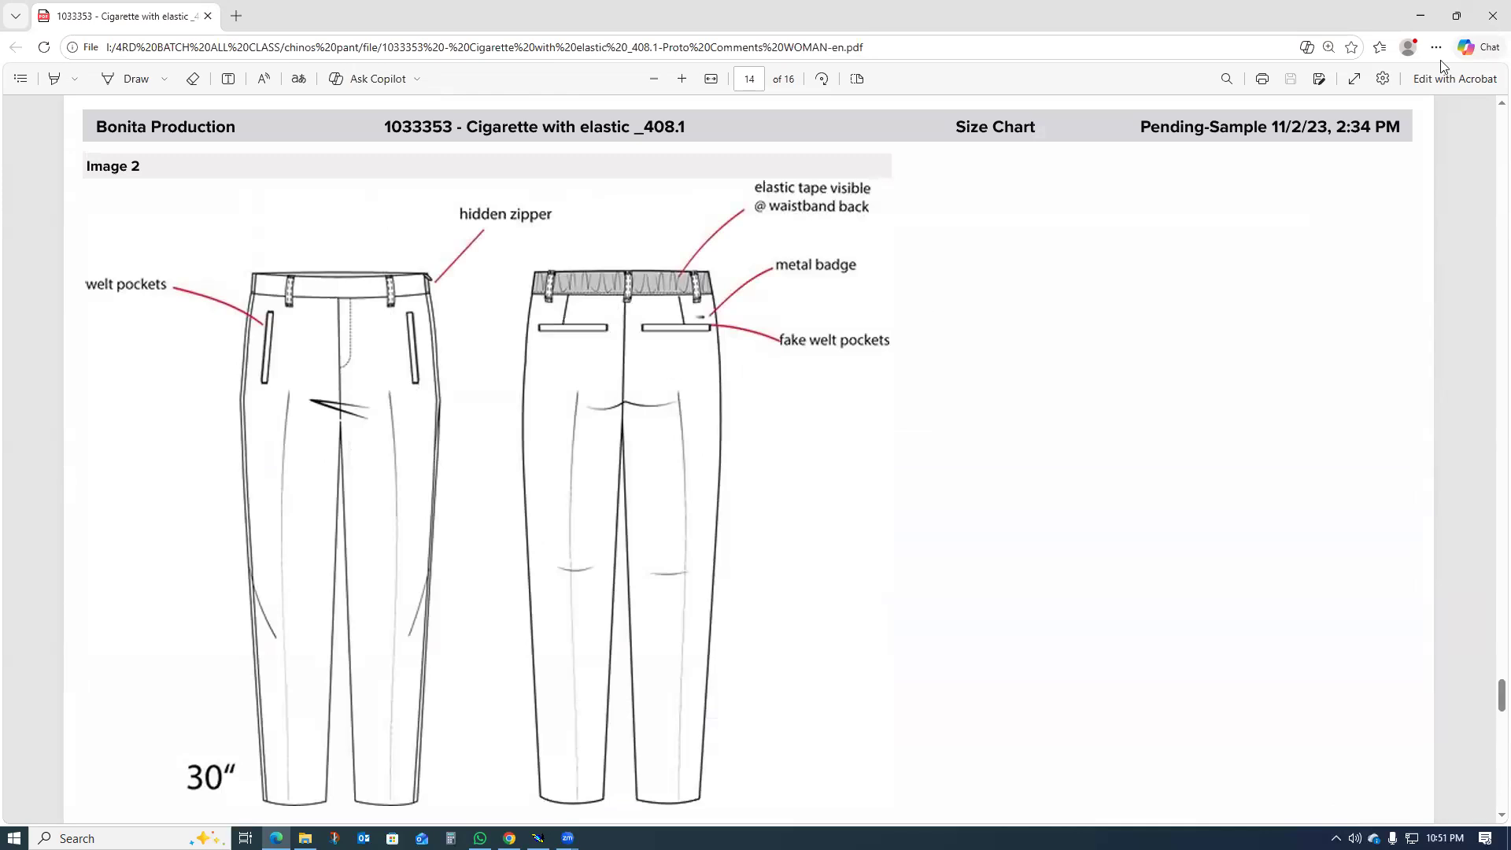
click(1430, 18)
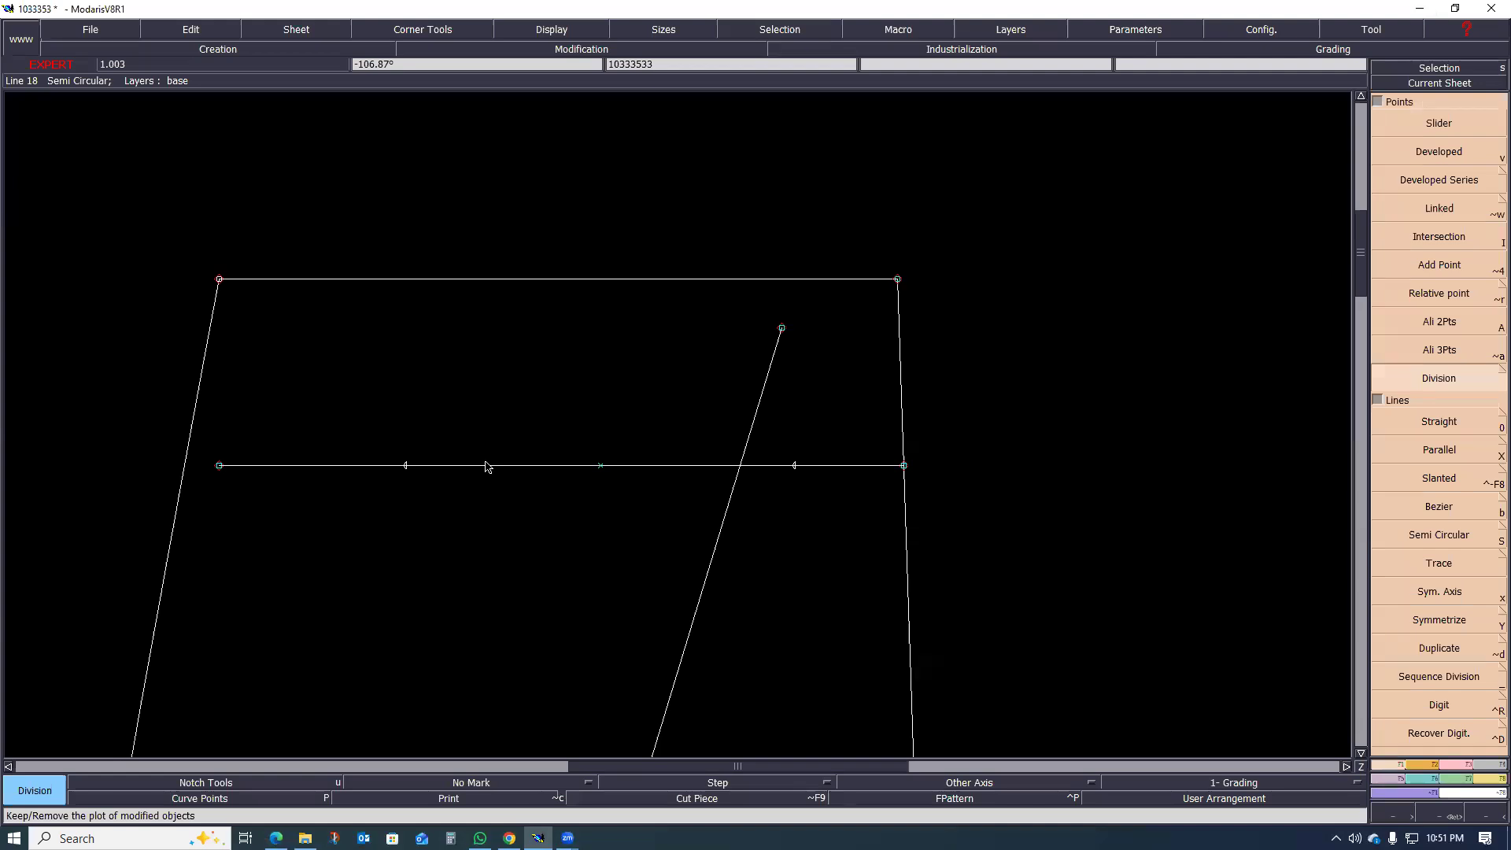
Step: Try a slanted straight line from the back pocket line up to the waistline
key(0)
click(489, 465)
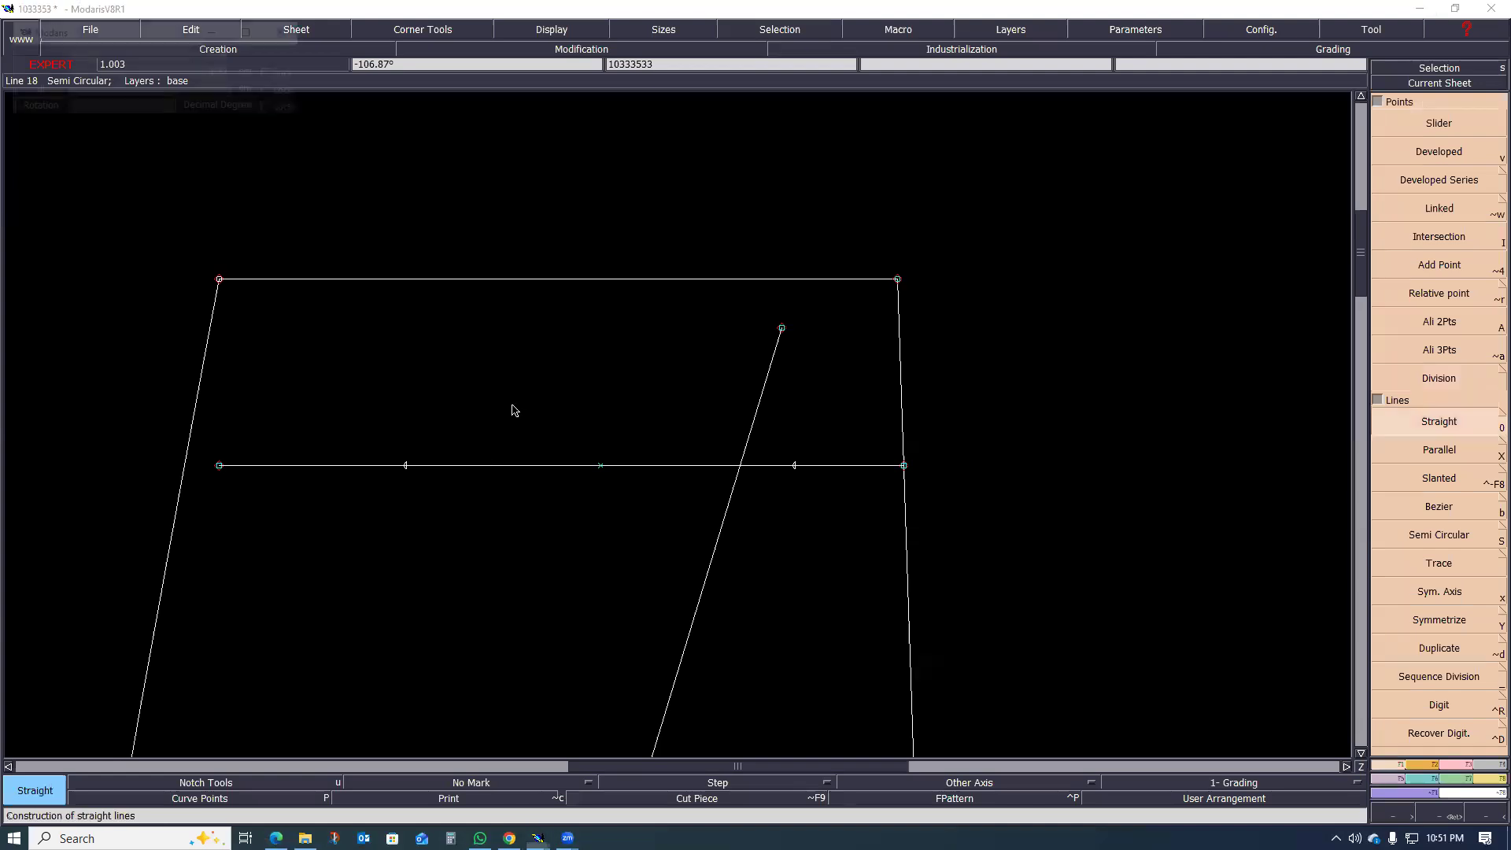
click(549, 285)
scroll(468, 492, up, 1)
scroll(465, 523, down, 1)
scroll(512, 492, up, 2)
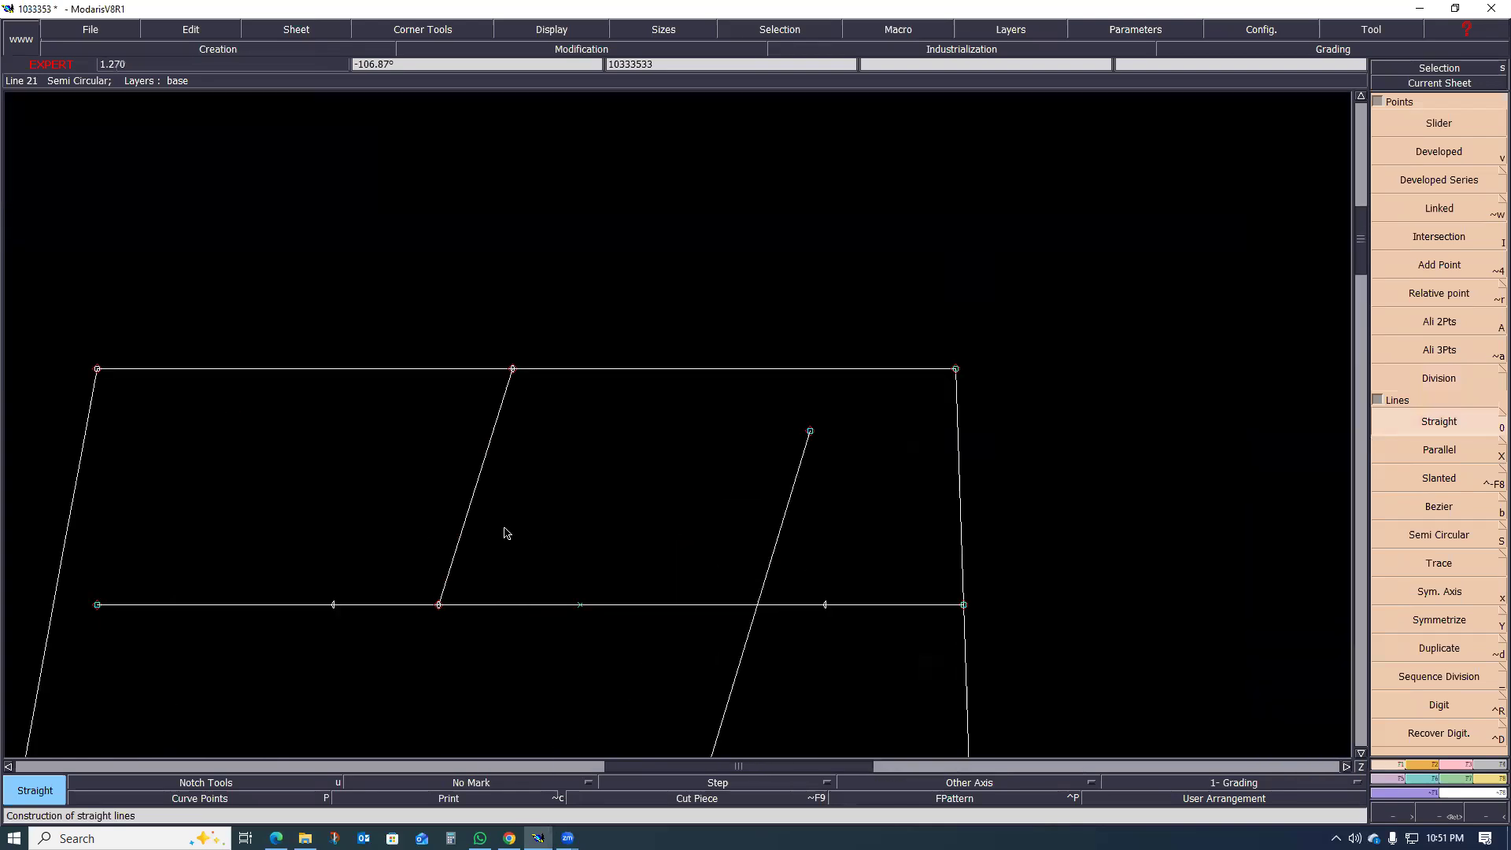
key(ctrl+z)
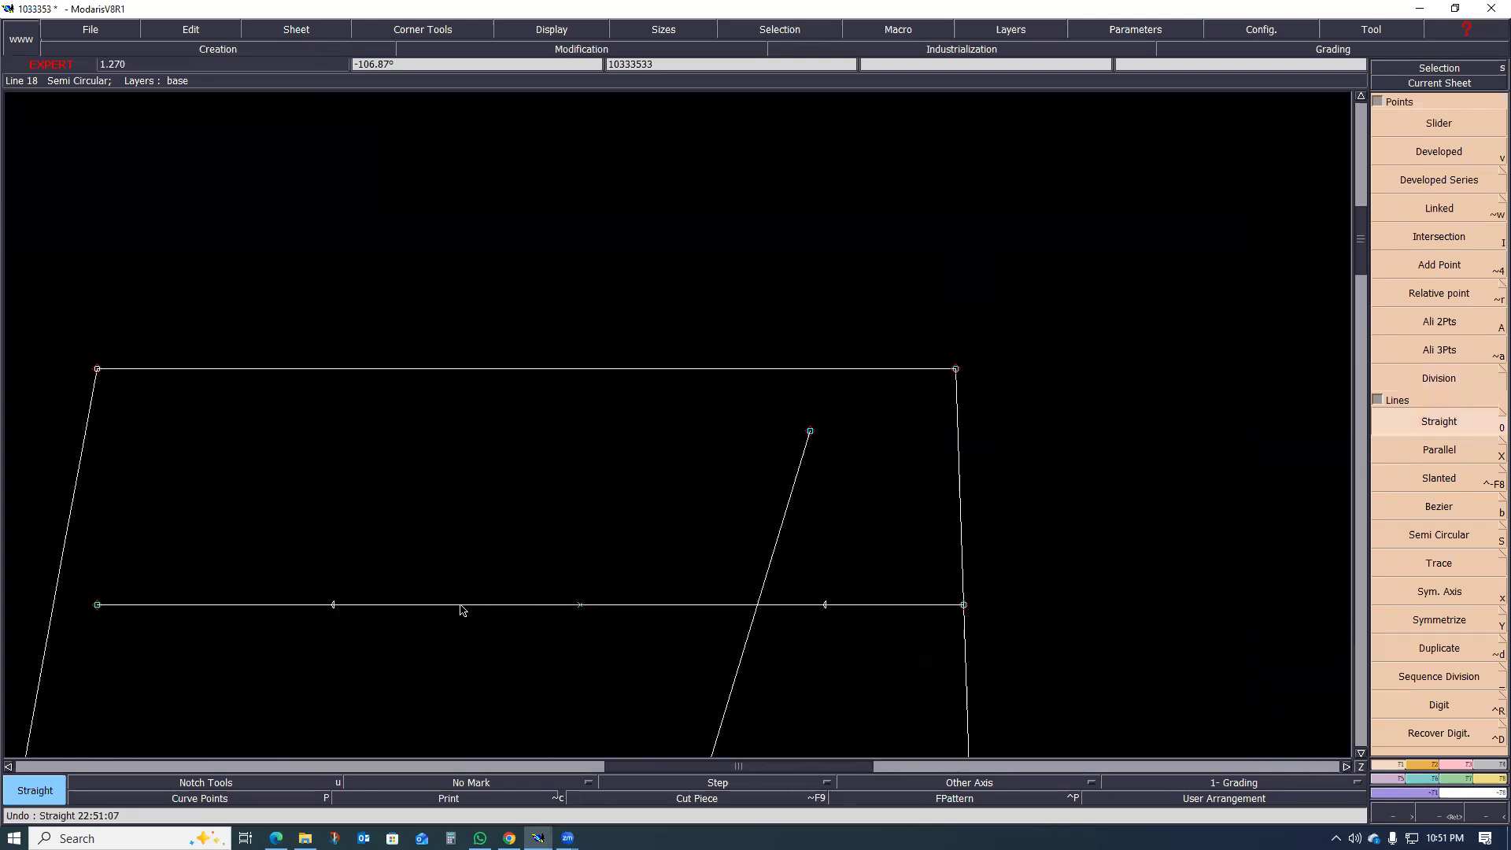
Step: Draw a slanted straight line about 6.3 cm long up to the waistline, starting between the pocket line's midpoint and its side-seam end point
click(478, 605)
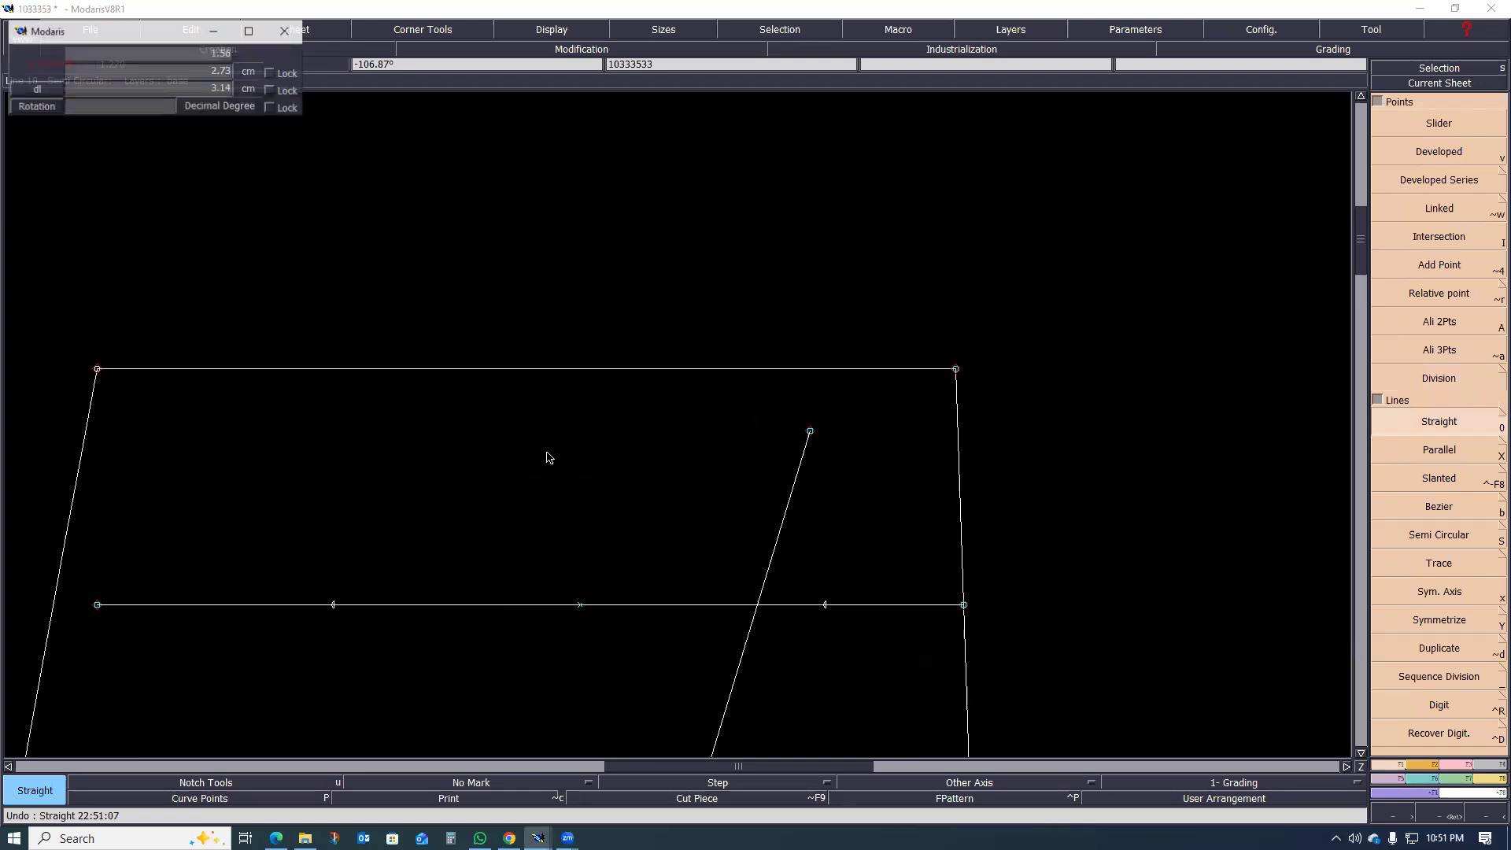
click(541, 370)
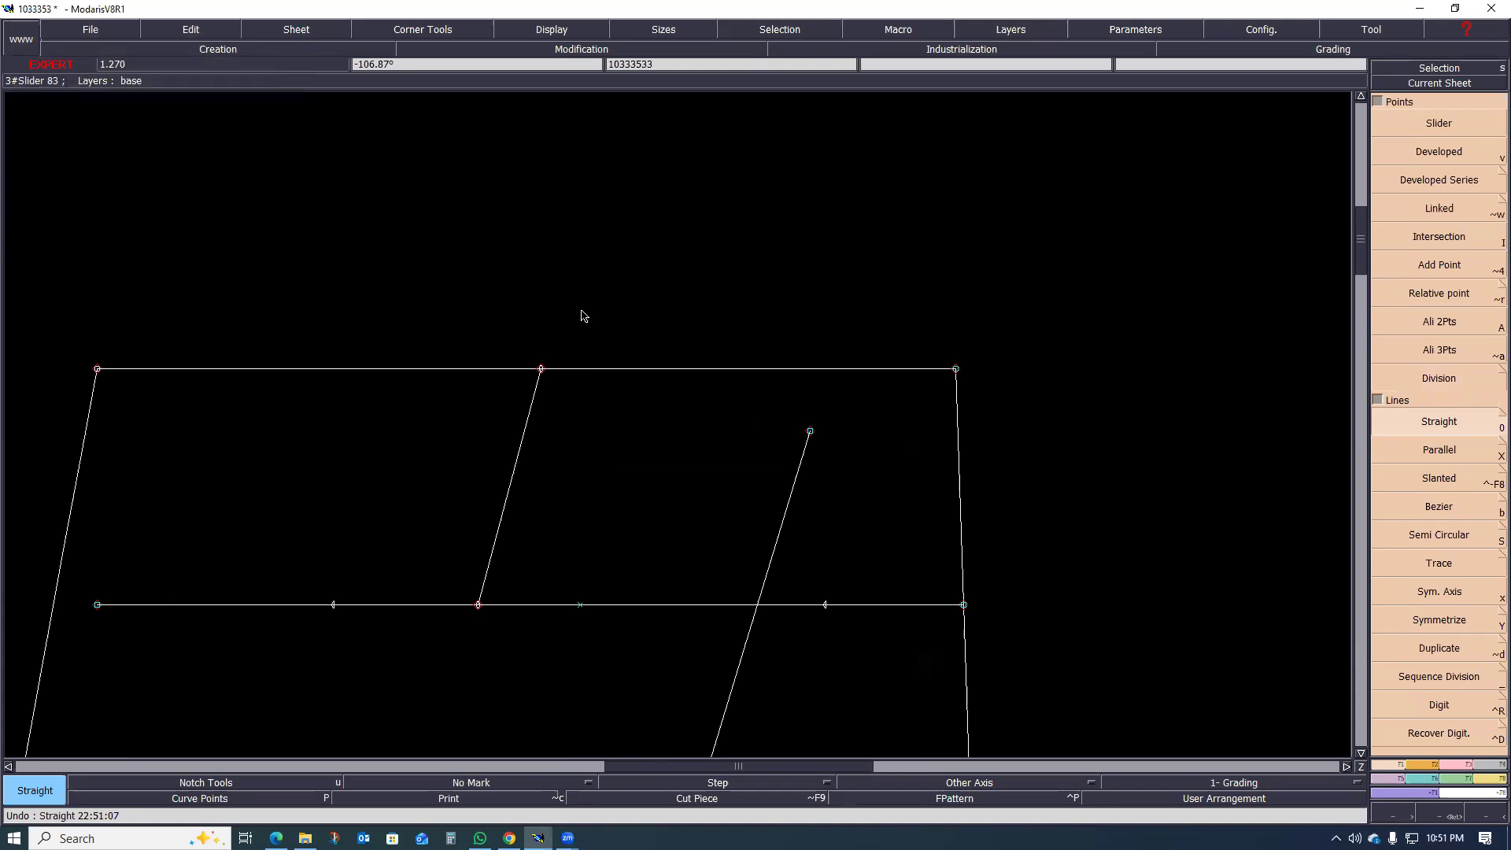
scroll(701, 428, down, 1)
scroll(546, 493, up, 1)
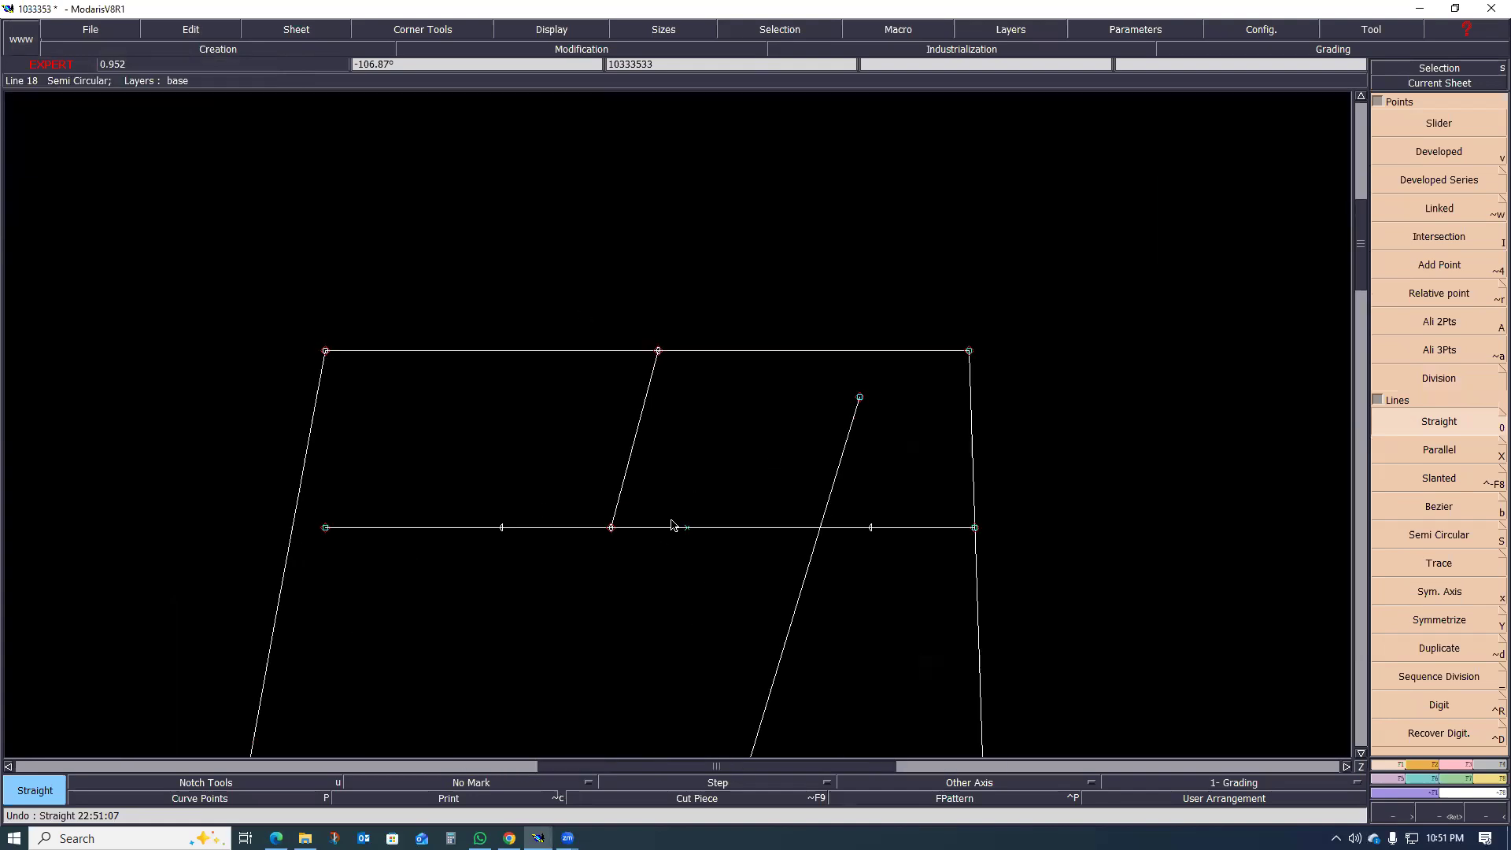
scroll(696, 428, down, 1)
scroll(630, 323, up, 1)
scroll(623, 417, down, 1)
scroll(630, 411, up, 1)
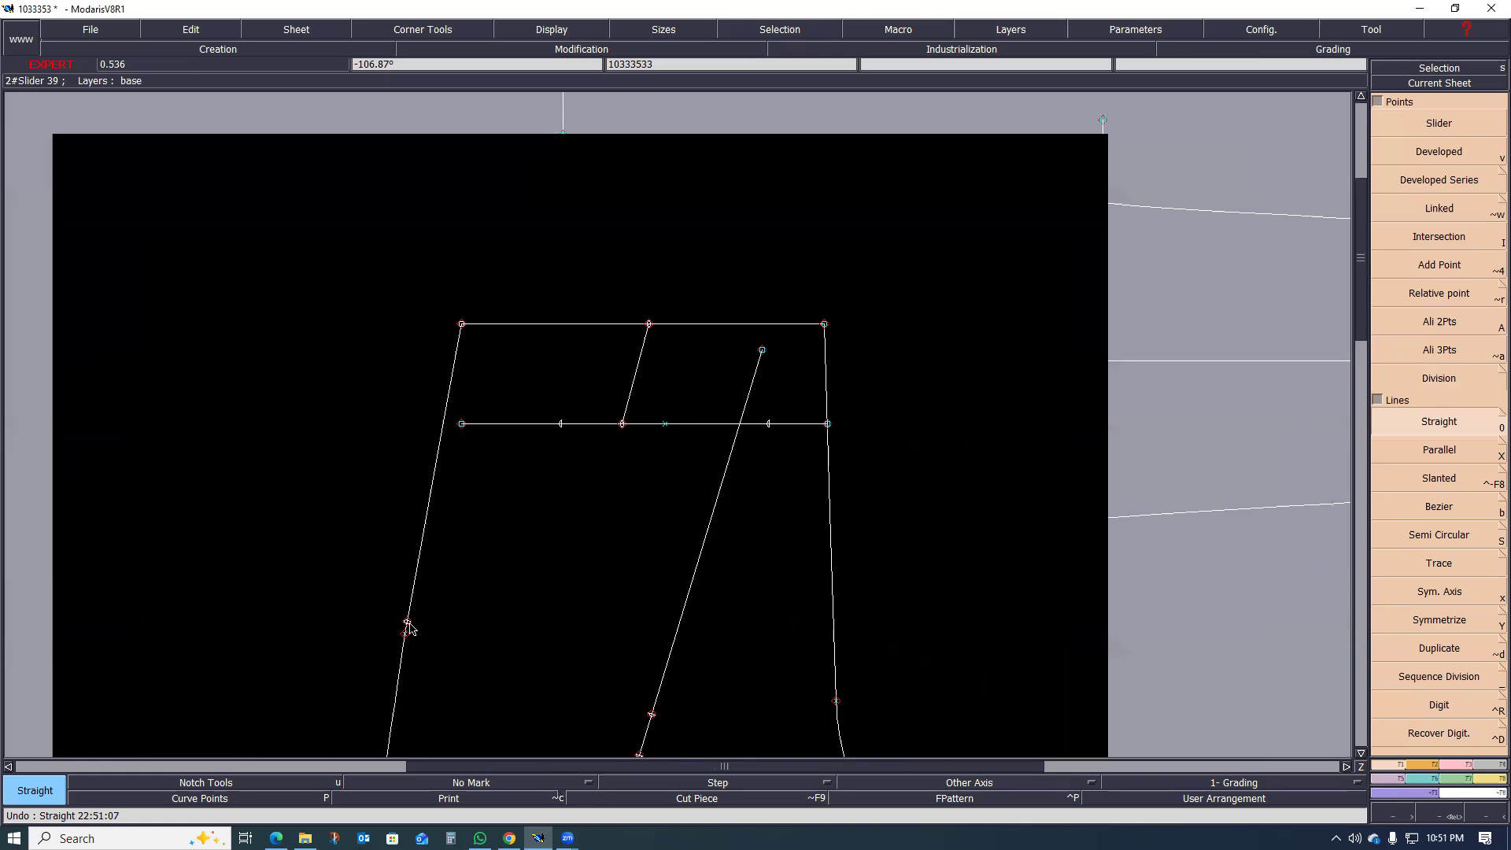
Step: Delete the slider point on the side seam and the slanted line between the pocket line and the waistline
key(Delete)
scroll(661, 329, up, 2)
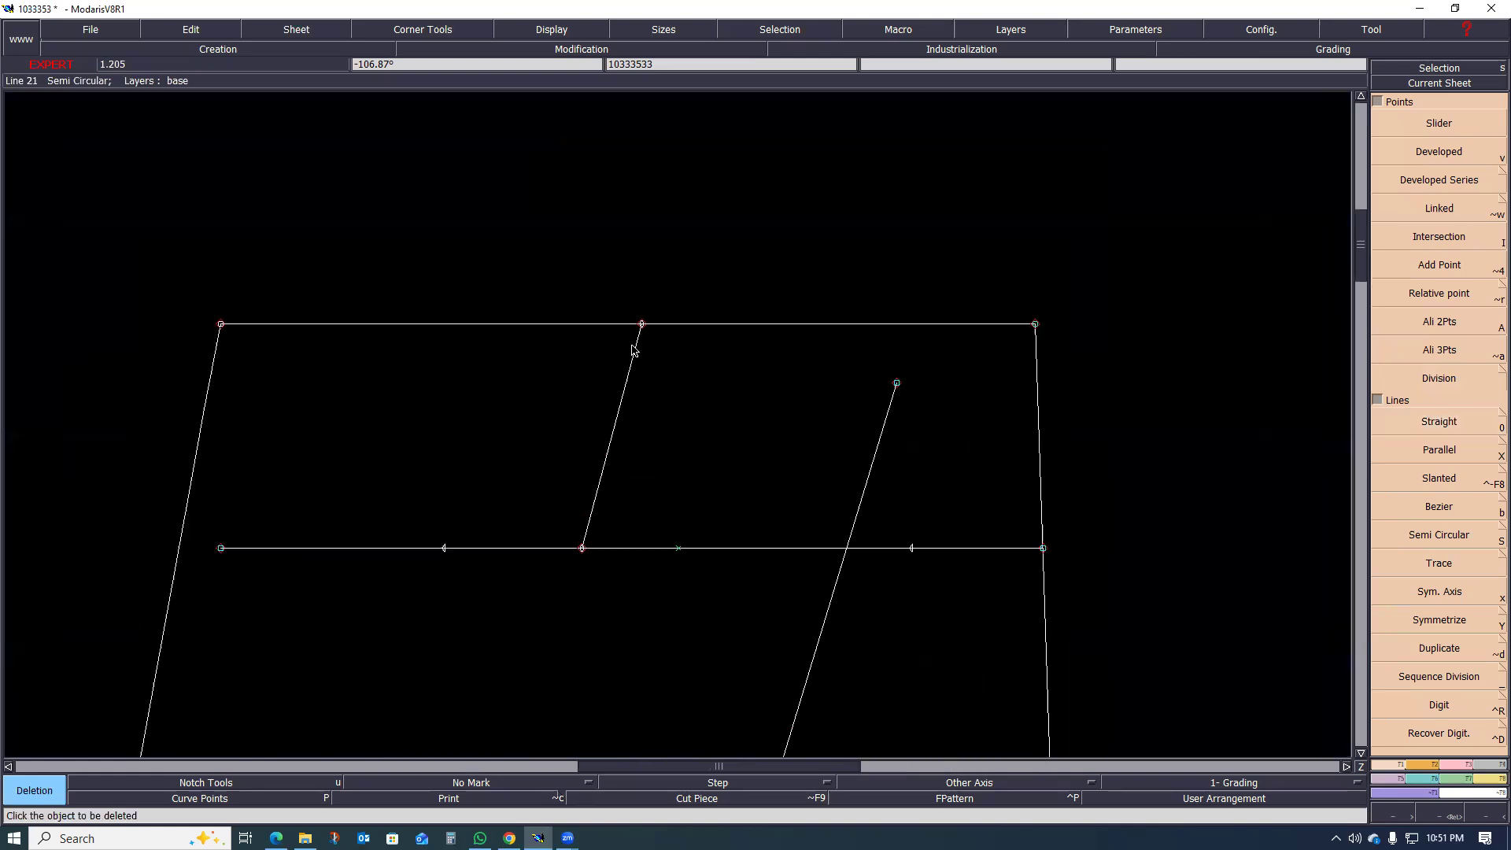
click(609, 455)
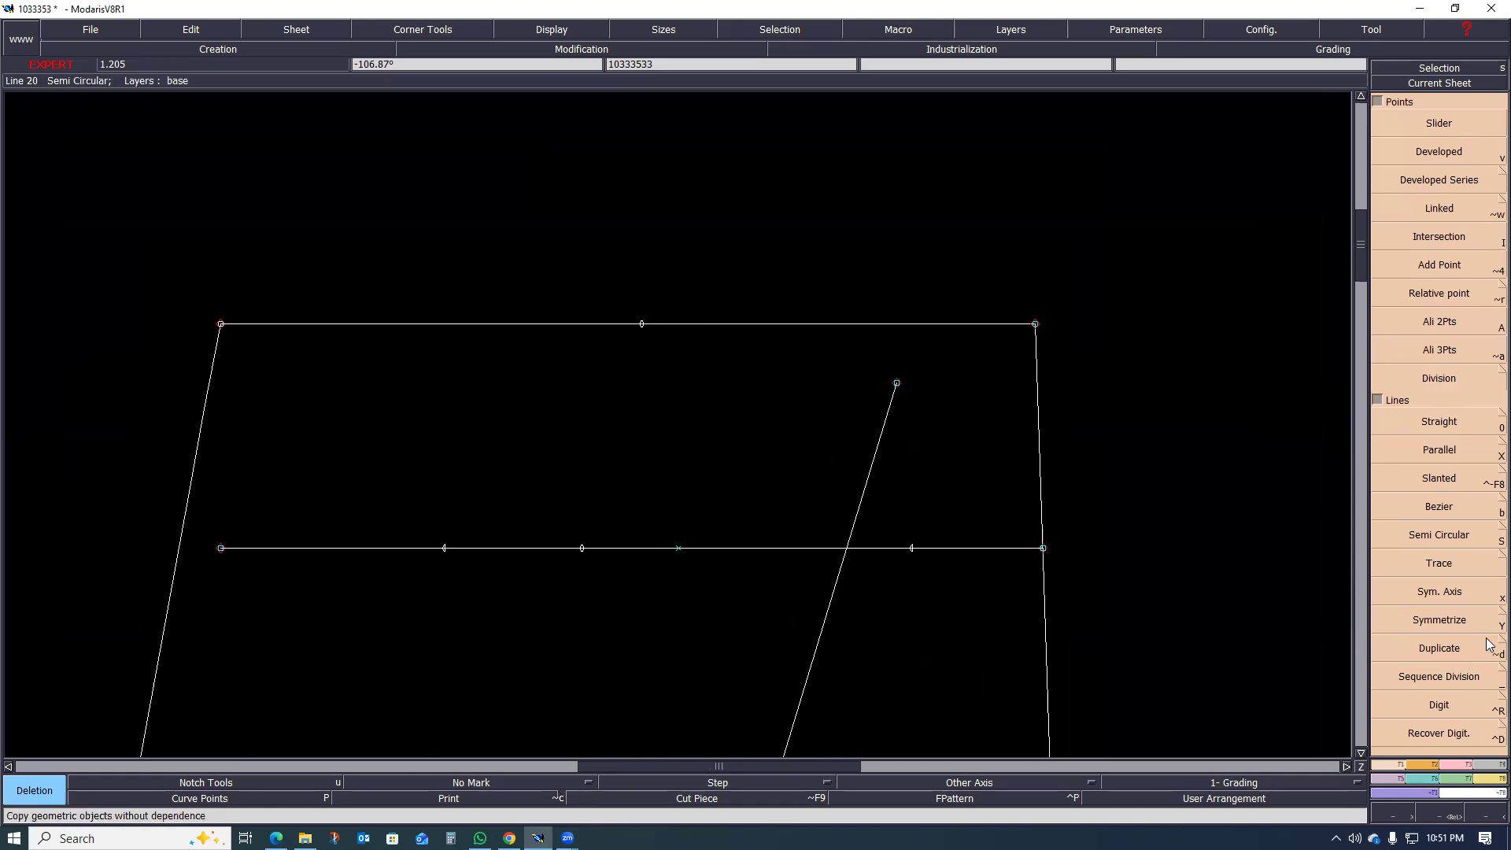
Step: Convert the leftover slider on the waistline into a line point with Insert Point
click(1466, 764)
click(1418, 471)
click(641, 324)
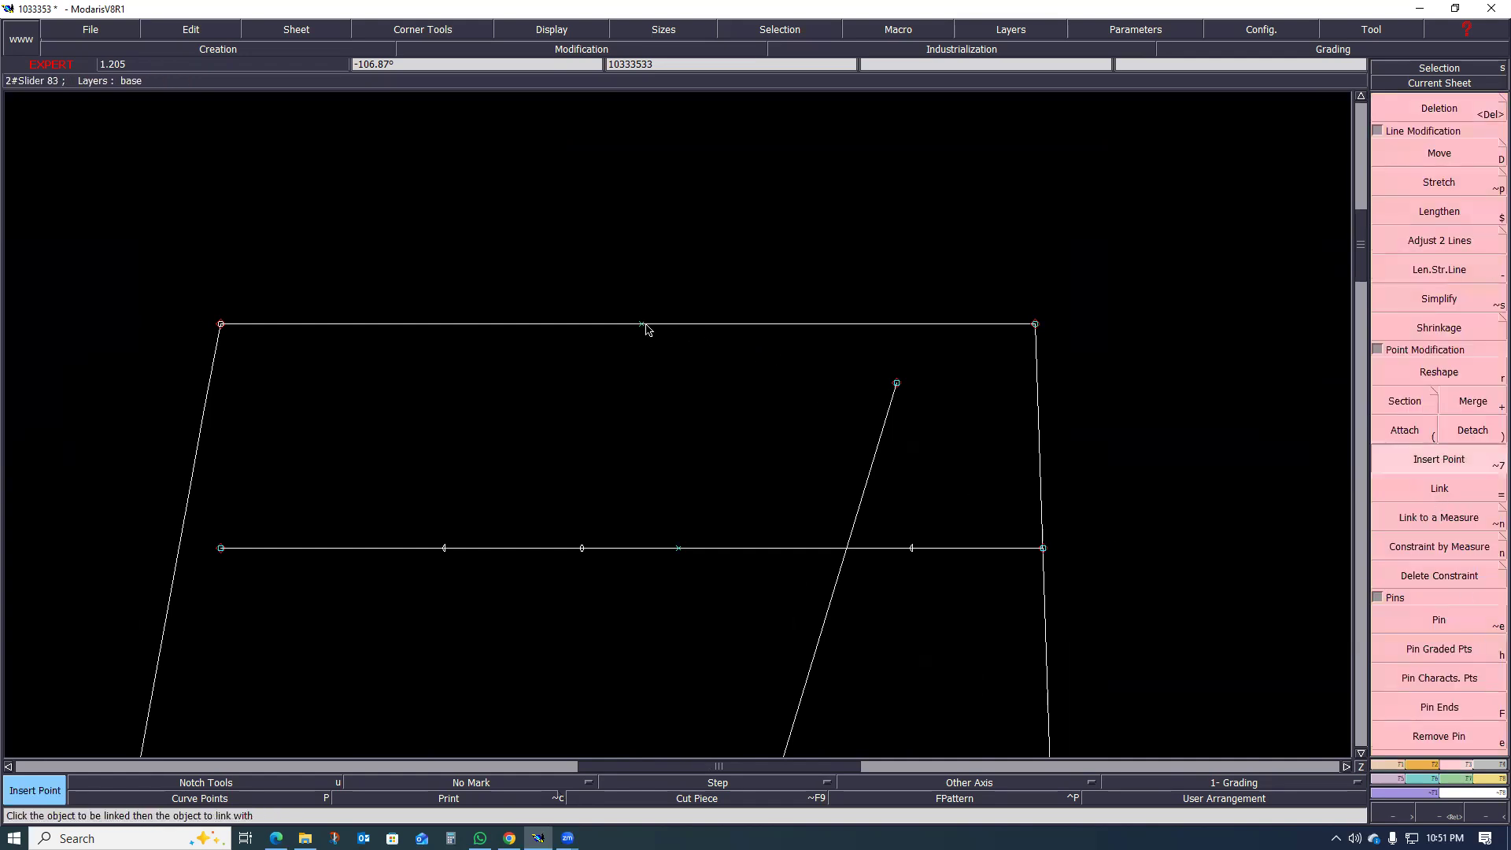
click(1405, 430)
click(642, 325)
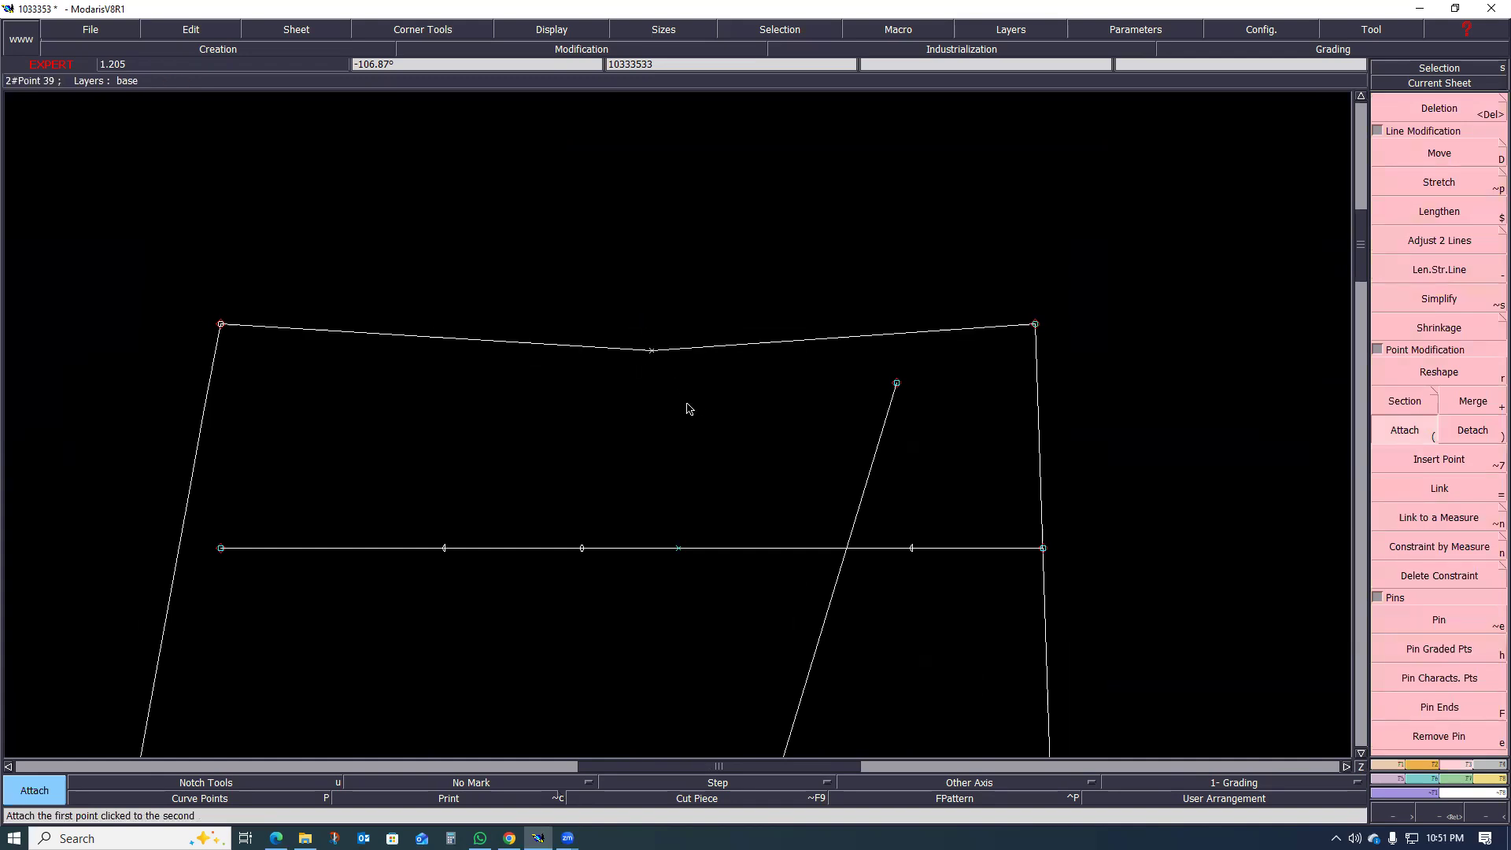
key(ctrl+z)
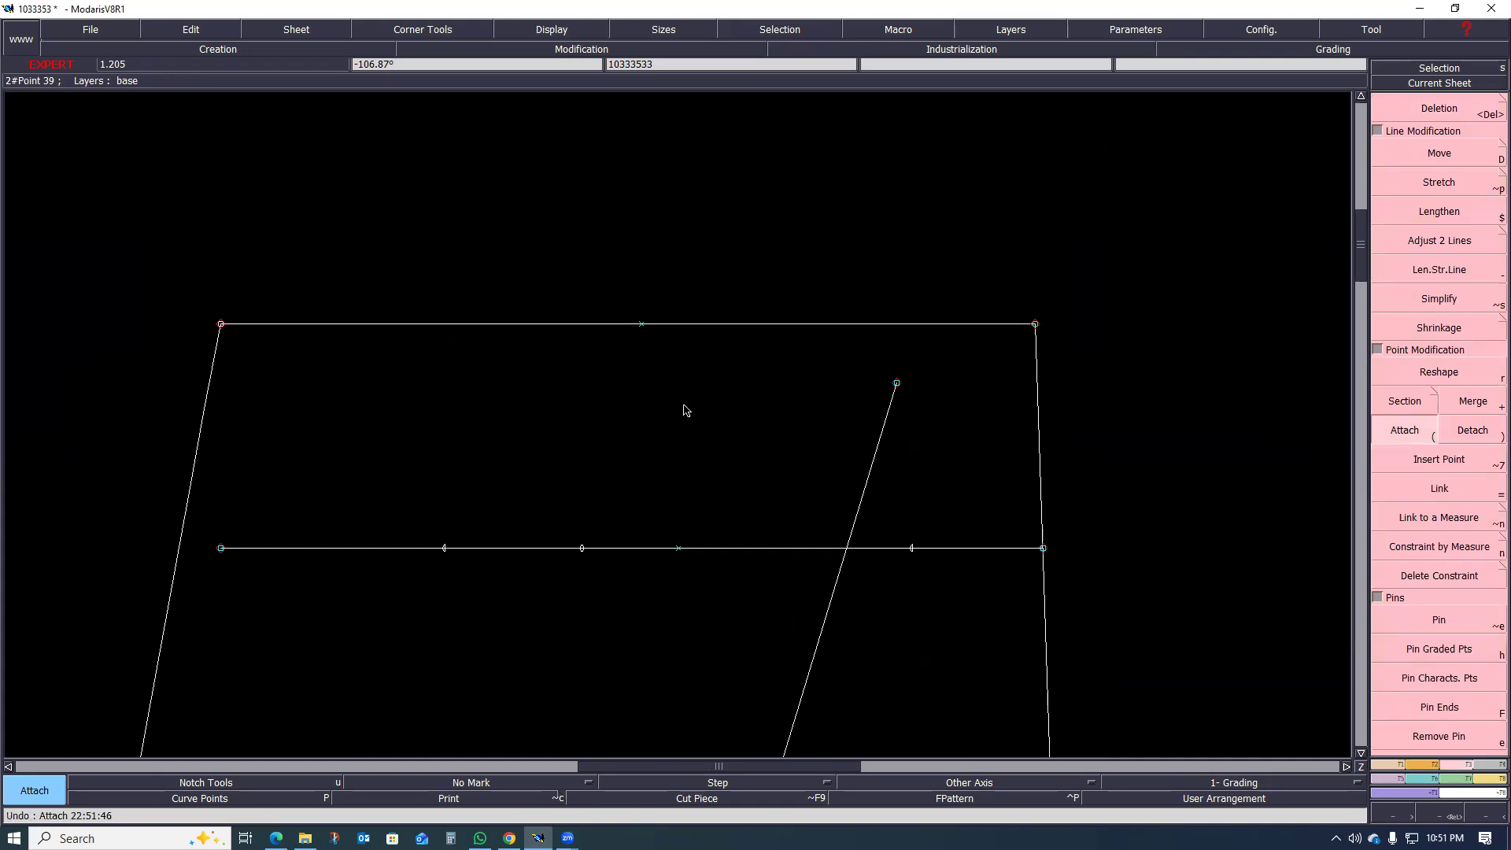
Step: Split the waistline at the inserted point with Section and detach the two parts there
click(1406, 402)
click(641, 324)
click(1472, 432)
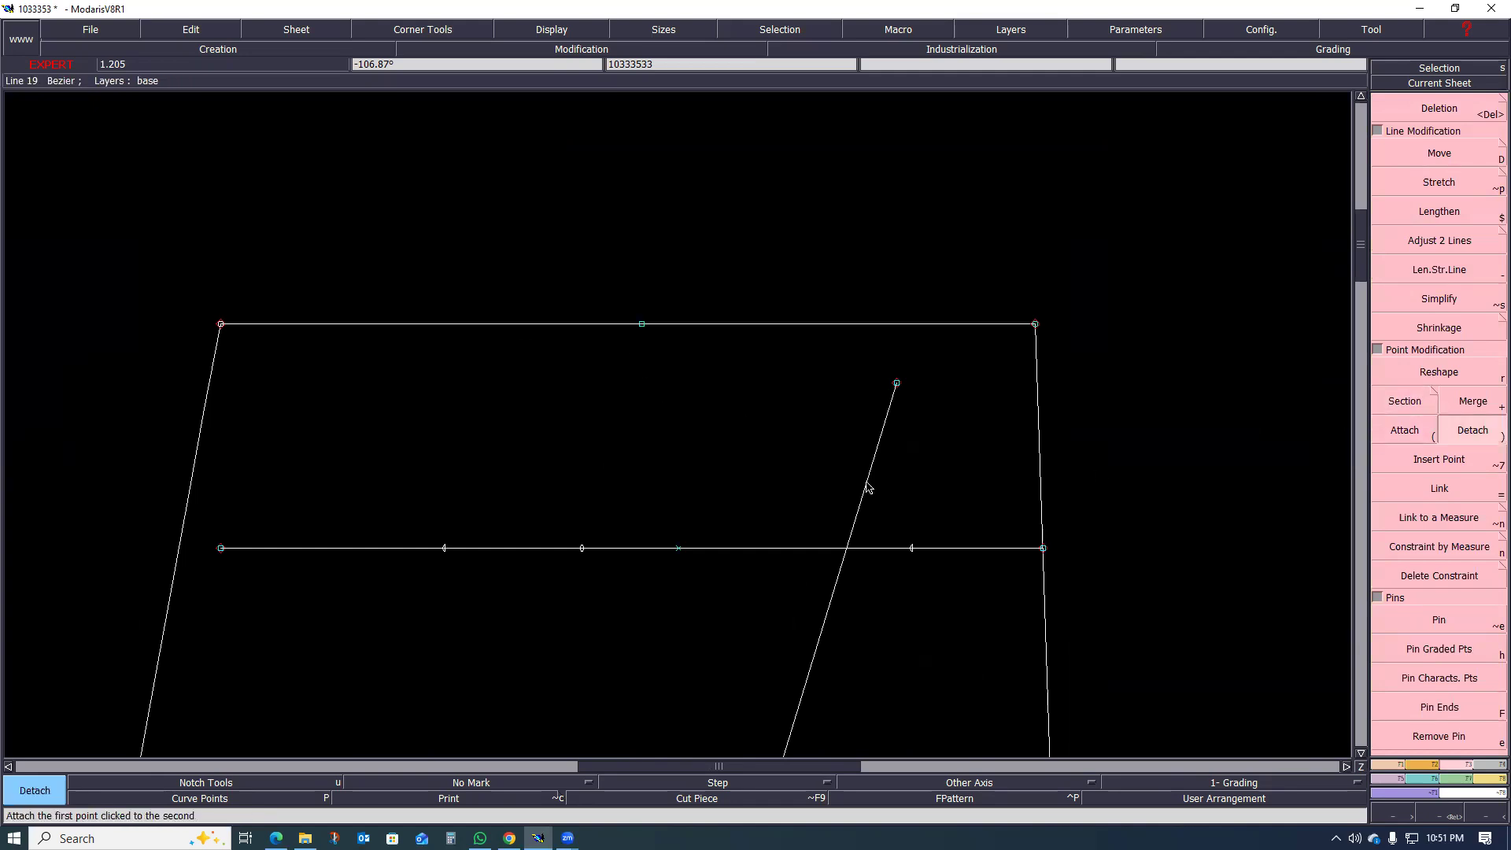
click(642, 324)
click(674, 368)
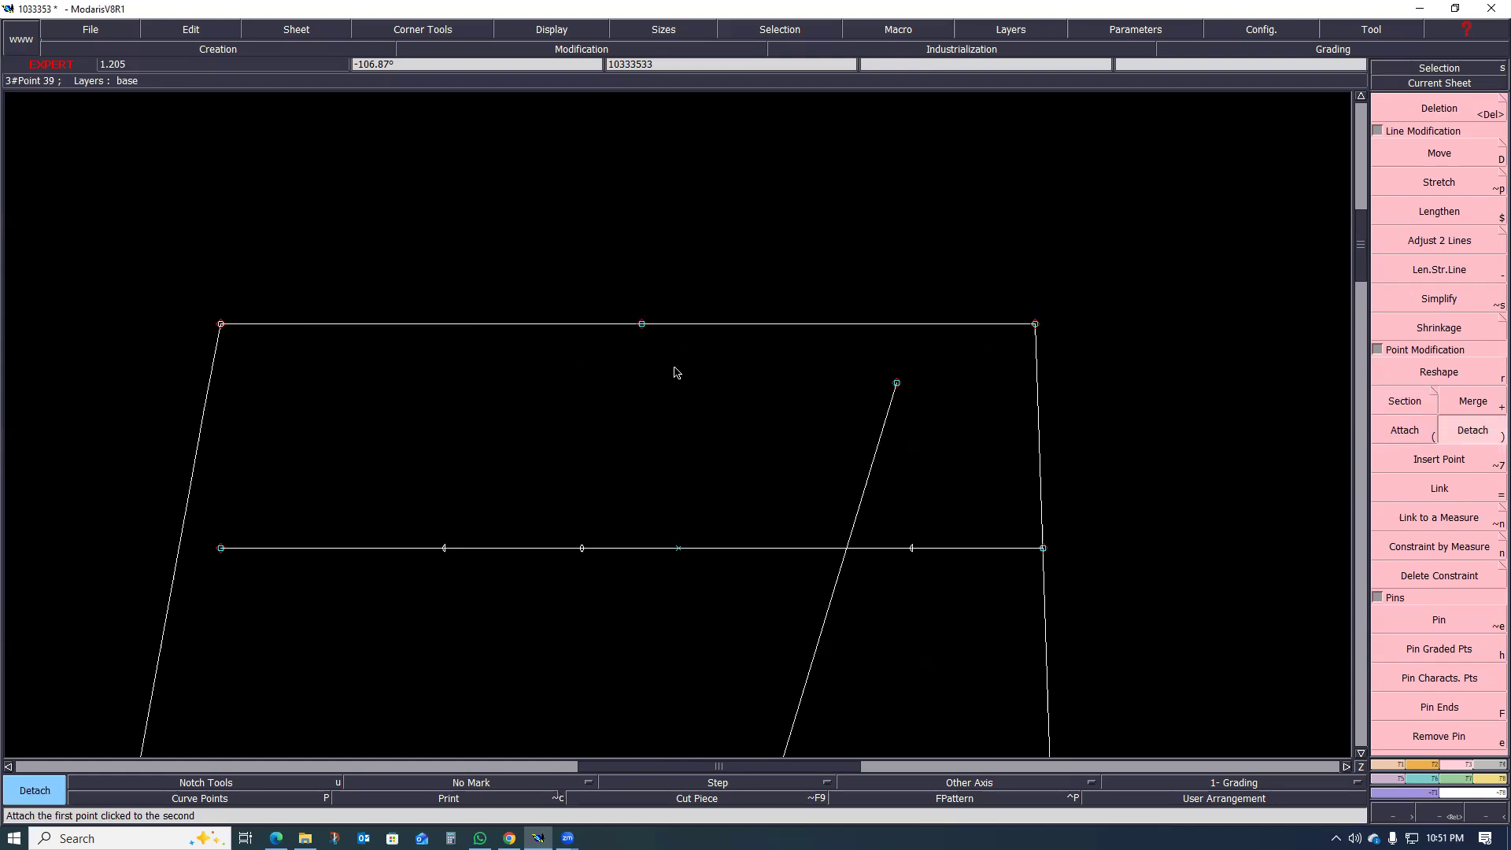
Step: Examine the split waistline, the pocket line and the seams of the back leg
scroll(660, 333, up, 1)
scroll(643, 306, up, 5)
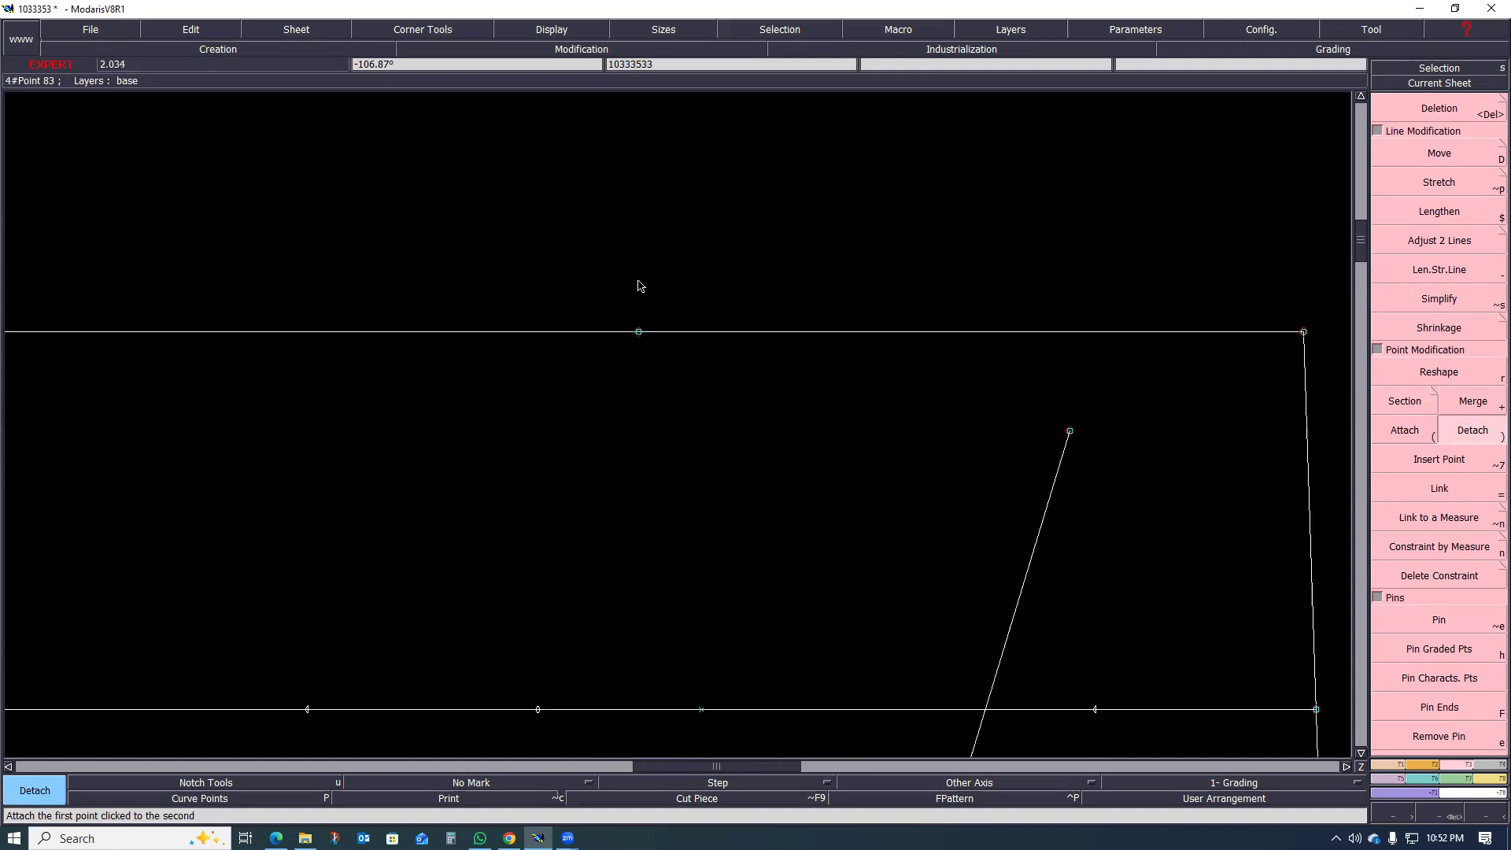
scroll(634, 337, down, 4)
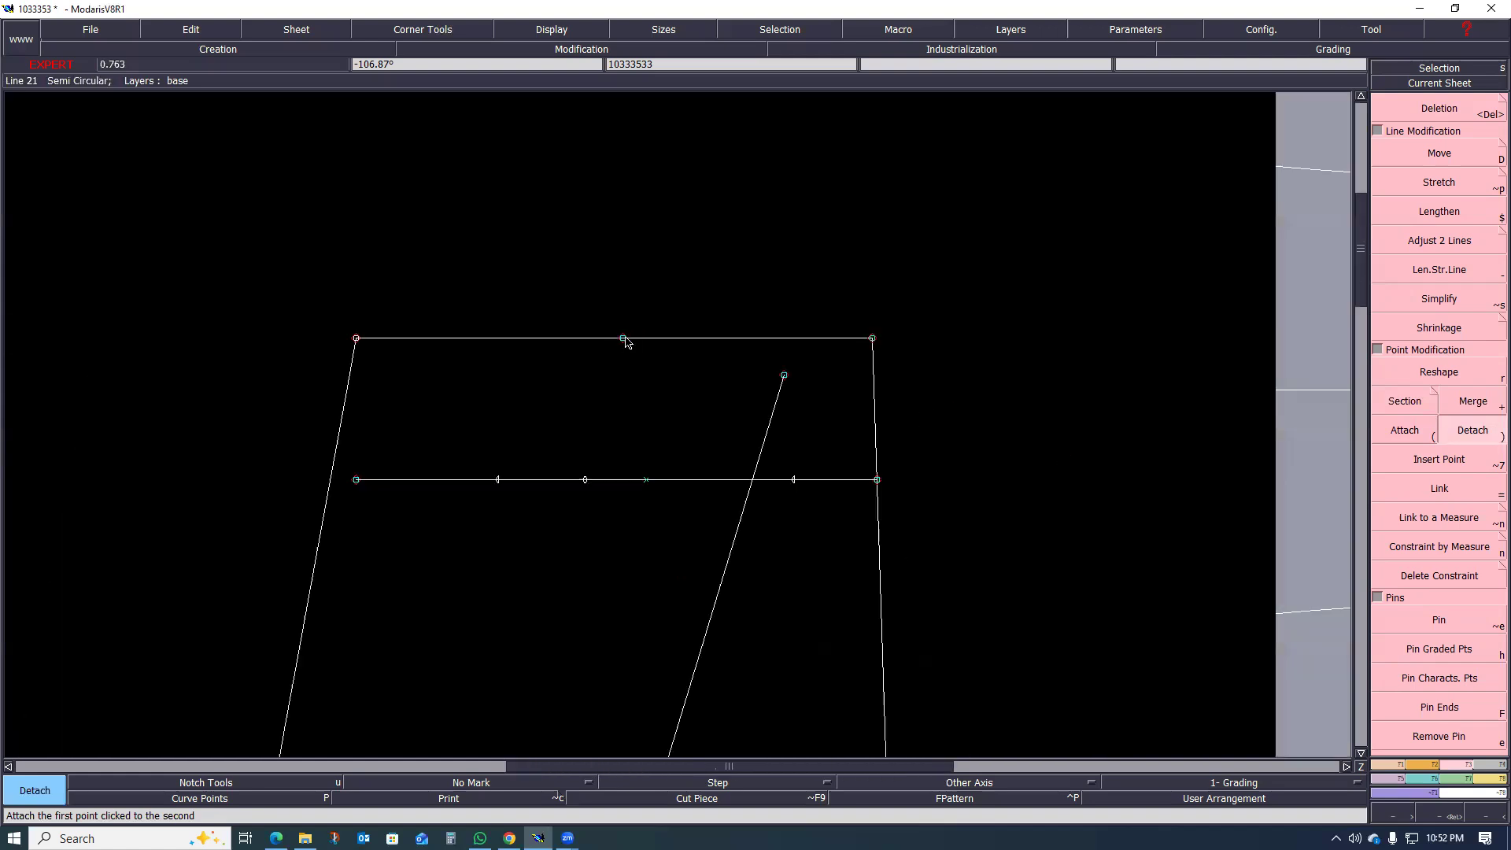
scroll(626, 346, down, 8)
scroll(682, 360, down, 6)
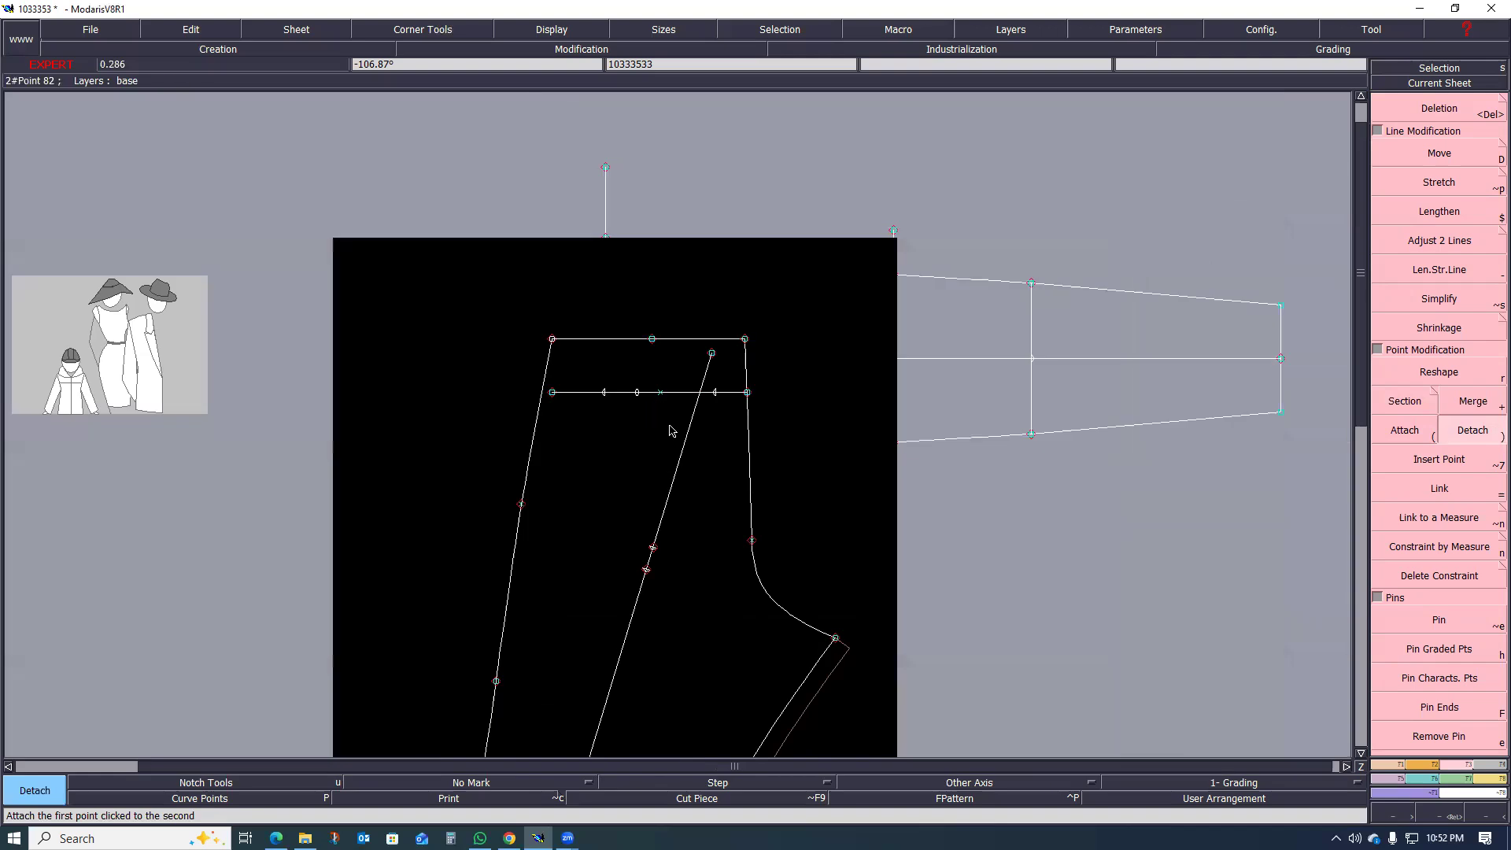
scroll(672, 430, up, 3)
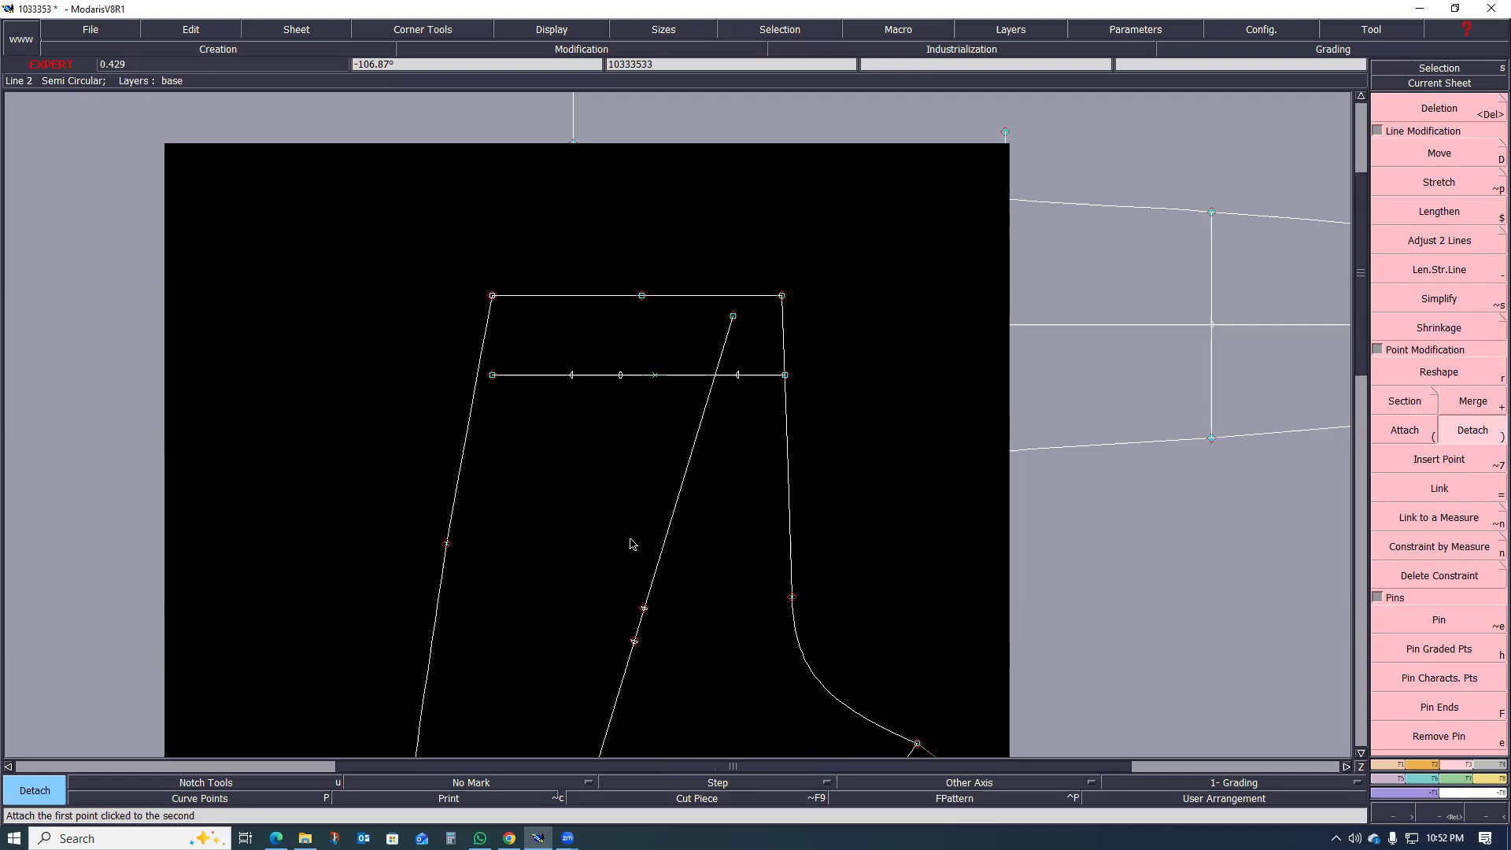
scroll(541, 533, down, 1)
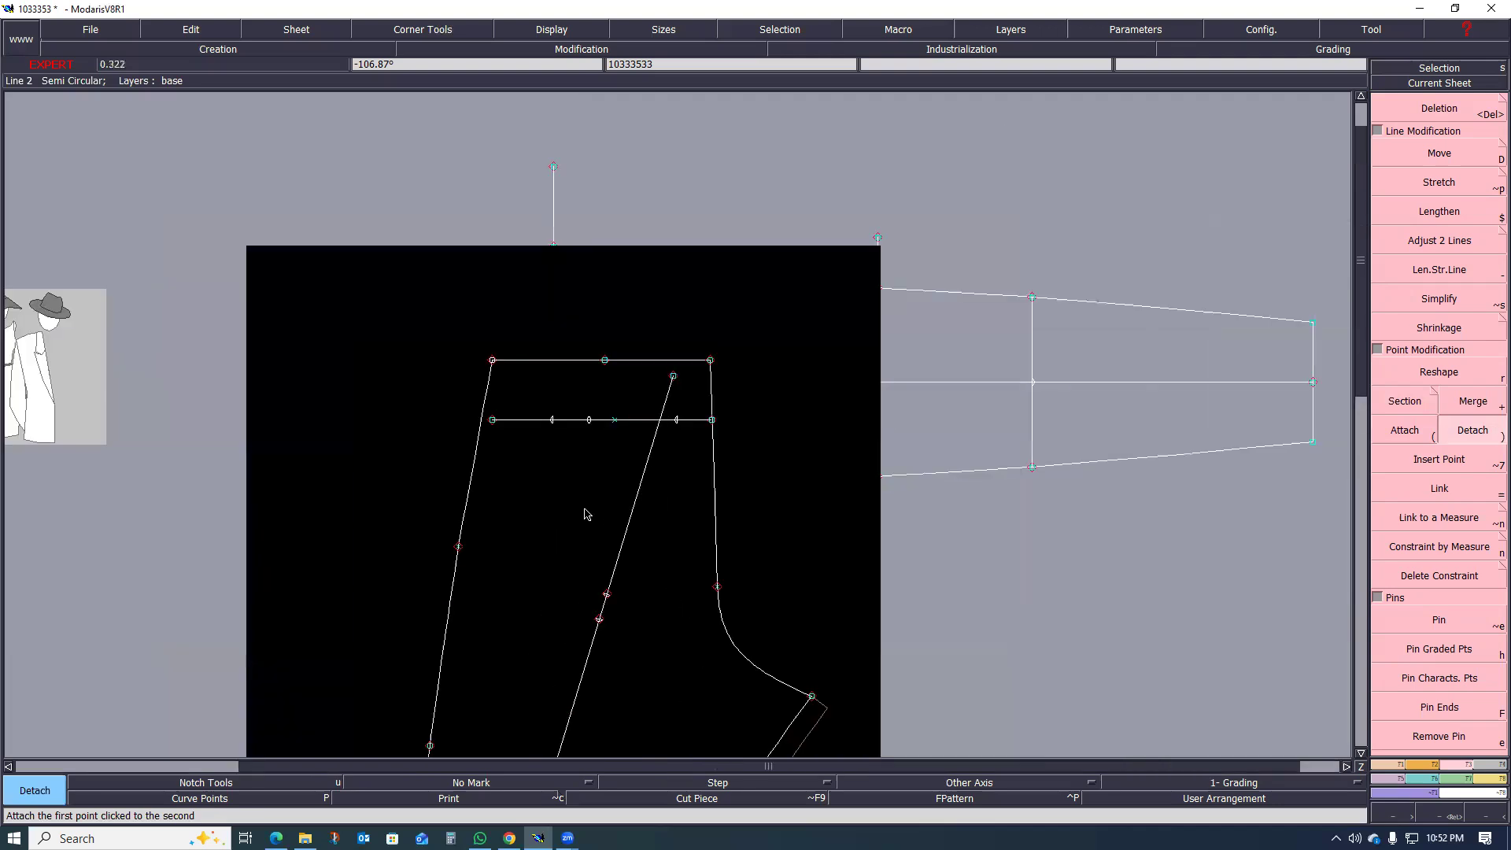
scroll(599, 472, up, 1)
scroll(611, 464, down, 1)
scroll(615, 504, up, 1)
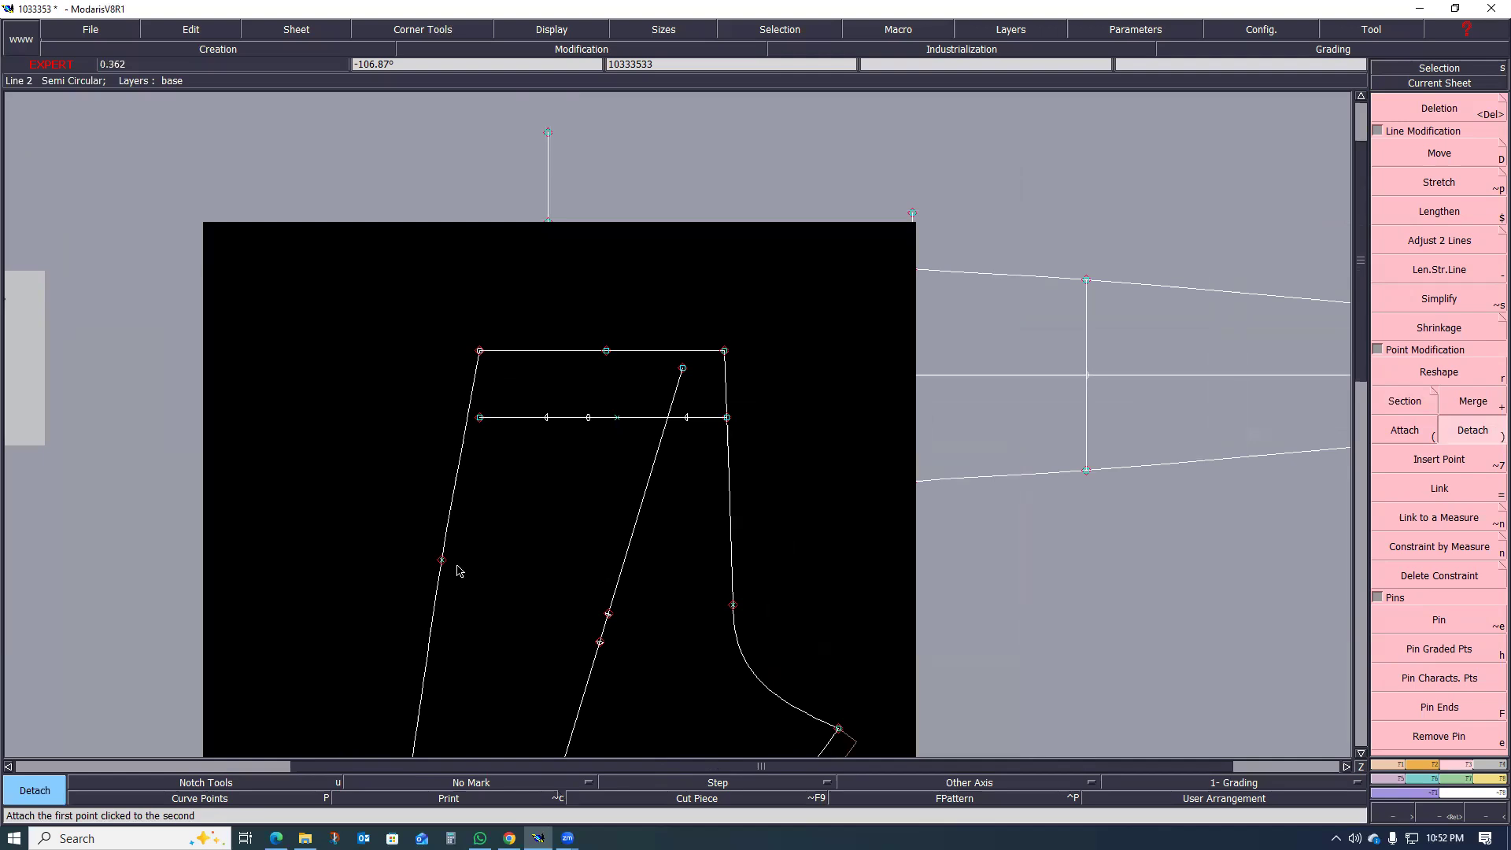
Step: Draw a straight line from the hip-level point on the side seam across the back leg to the centre-back seam
scroll(456, 570, up, 3)
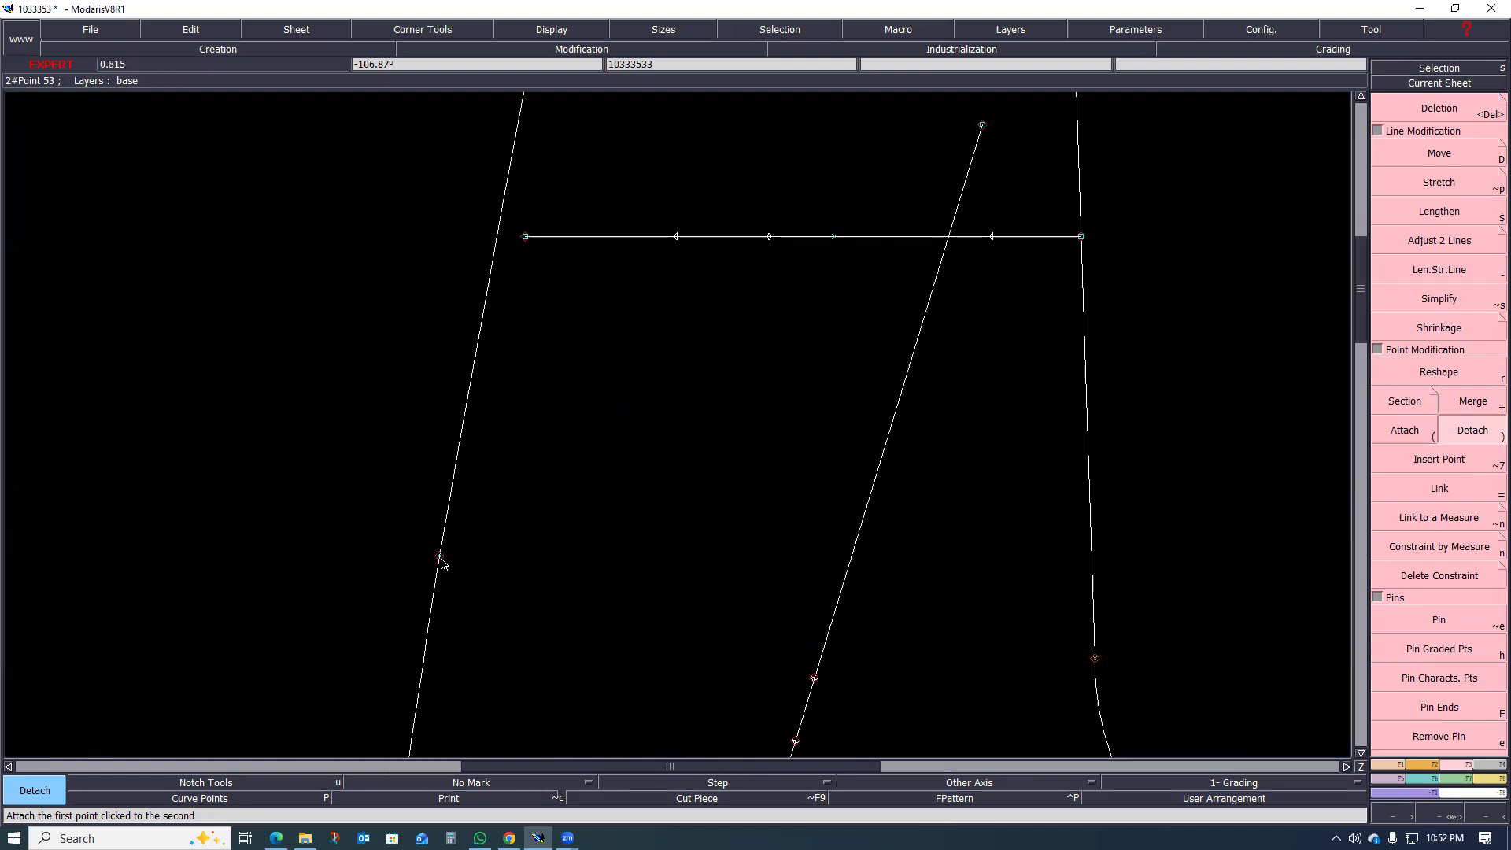
key(a)
click(439, 556)
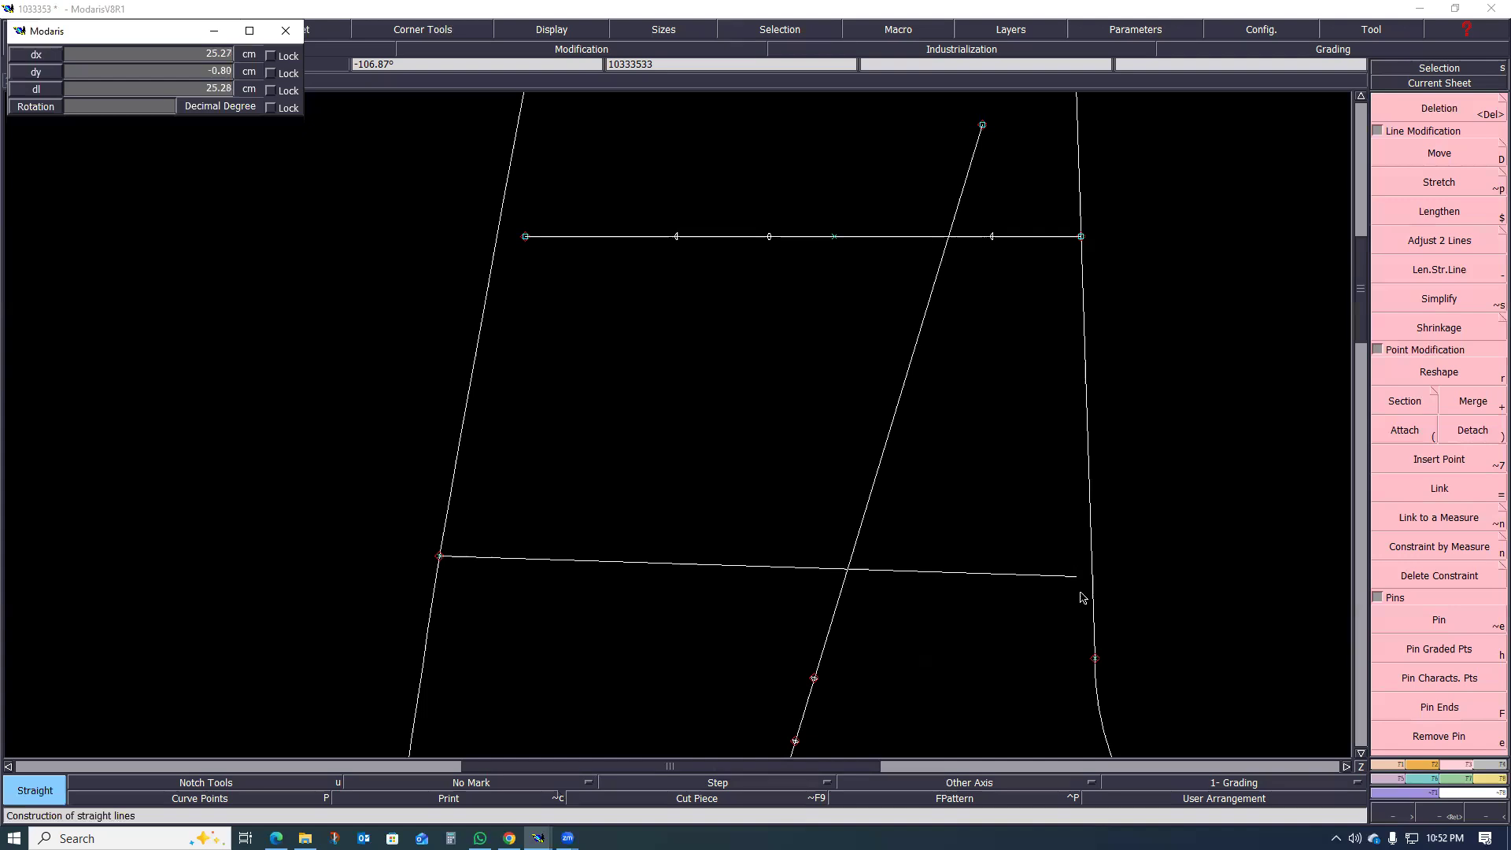
click(1094, 615)
scroll(685, 573, down, 4)
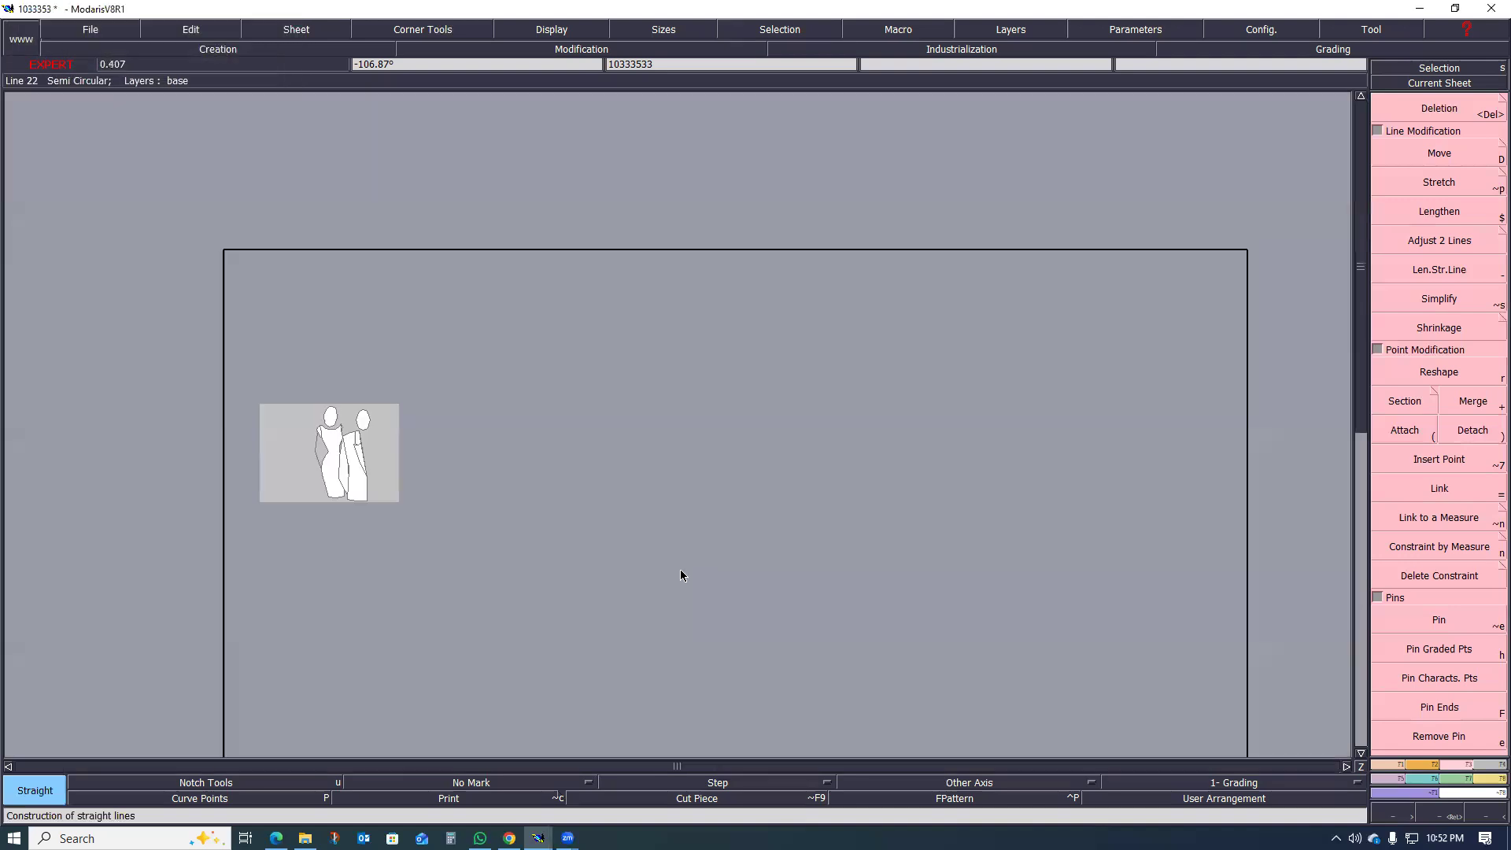
Step: Extract the back area between the waistline and the hip line as a separate piece with Seam
scroll(705, 529, up, 2)
scroll(702, 521, up, 1)
key(shift+s)
drag(625, 337, 866, 598)
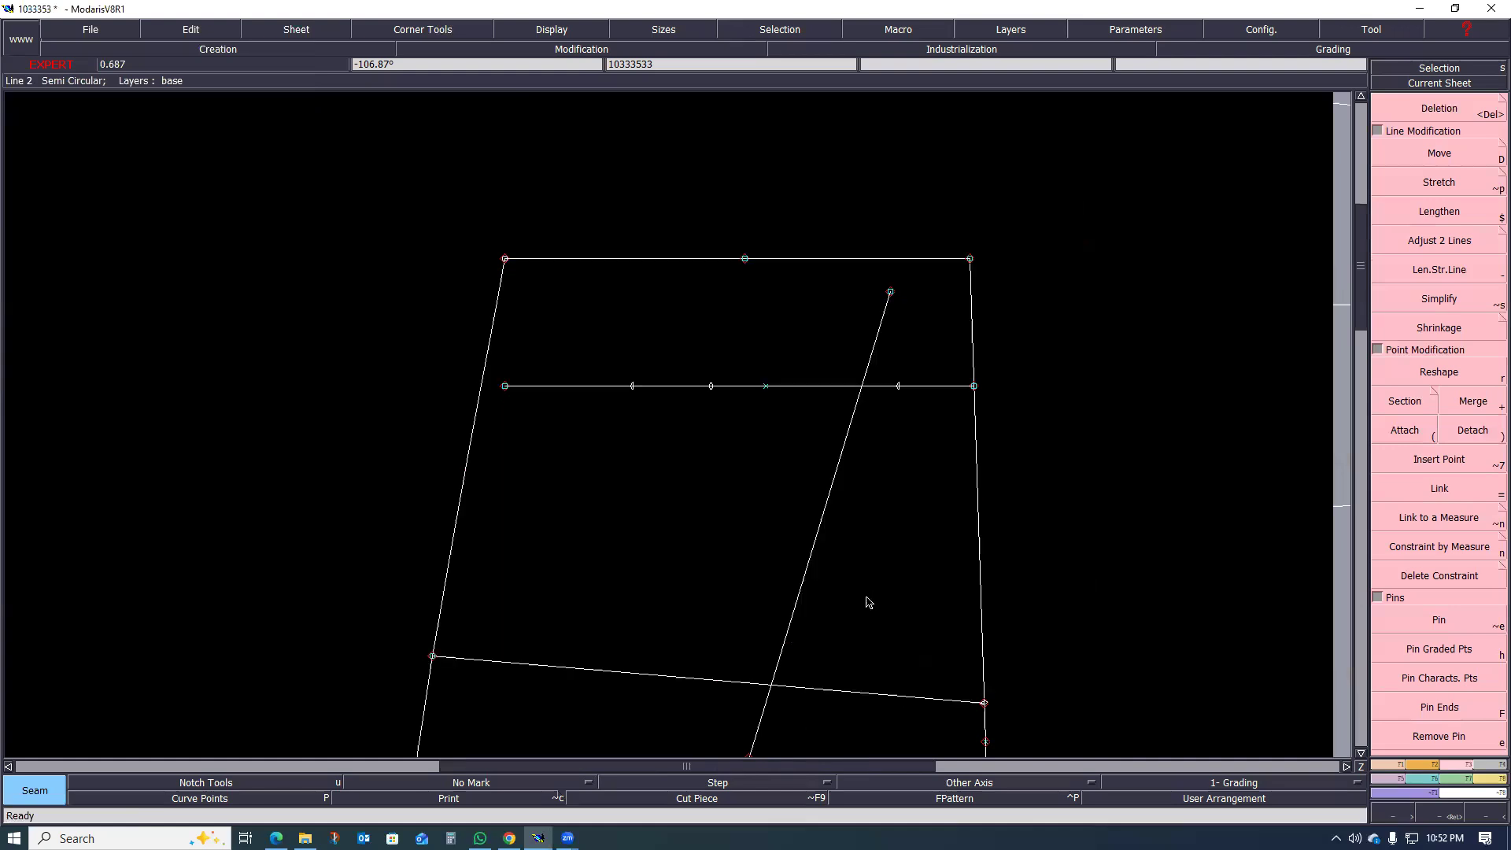
scroll(638, 559, down, 5)
scroll(751, 530, up, 1)
click(751, 530)
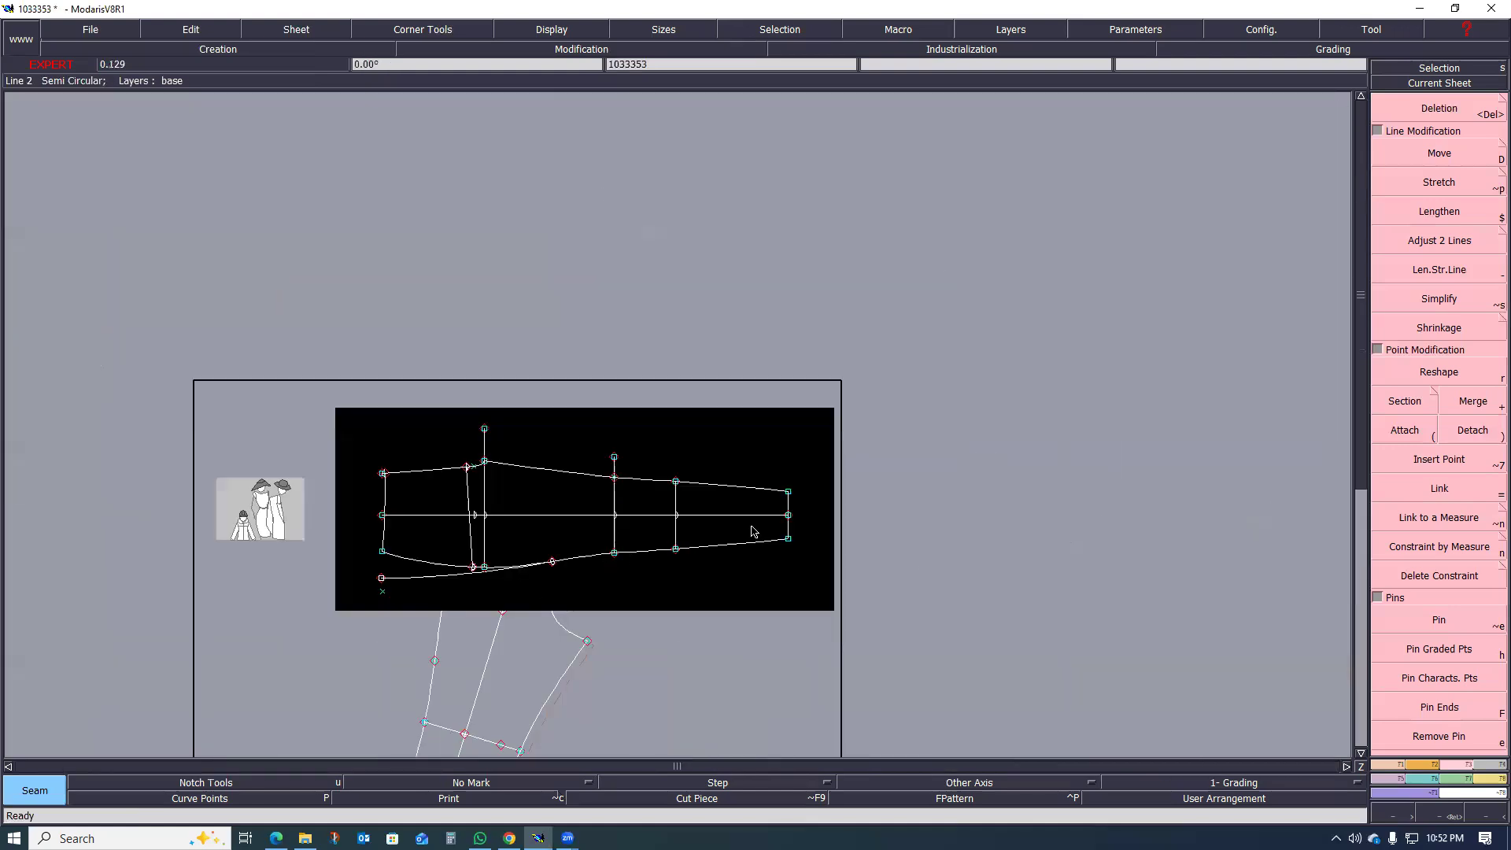
key(j)
scroll(1161, 339, up, 3)
click(1068, 280)
Step: Detach the two waistline segments at the middle waist point of the extracted piece
scroll(870, 381, up, 1)
scroll(910, 398, down, 1)
scroll(871, 334, up, 3)
scroll(795, 358, down, 2)
scroll(811, 331, up, 3)
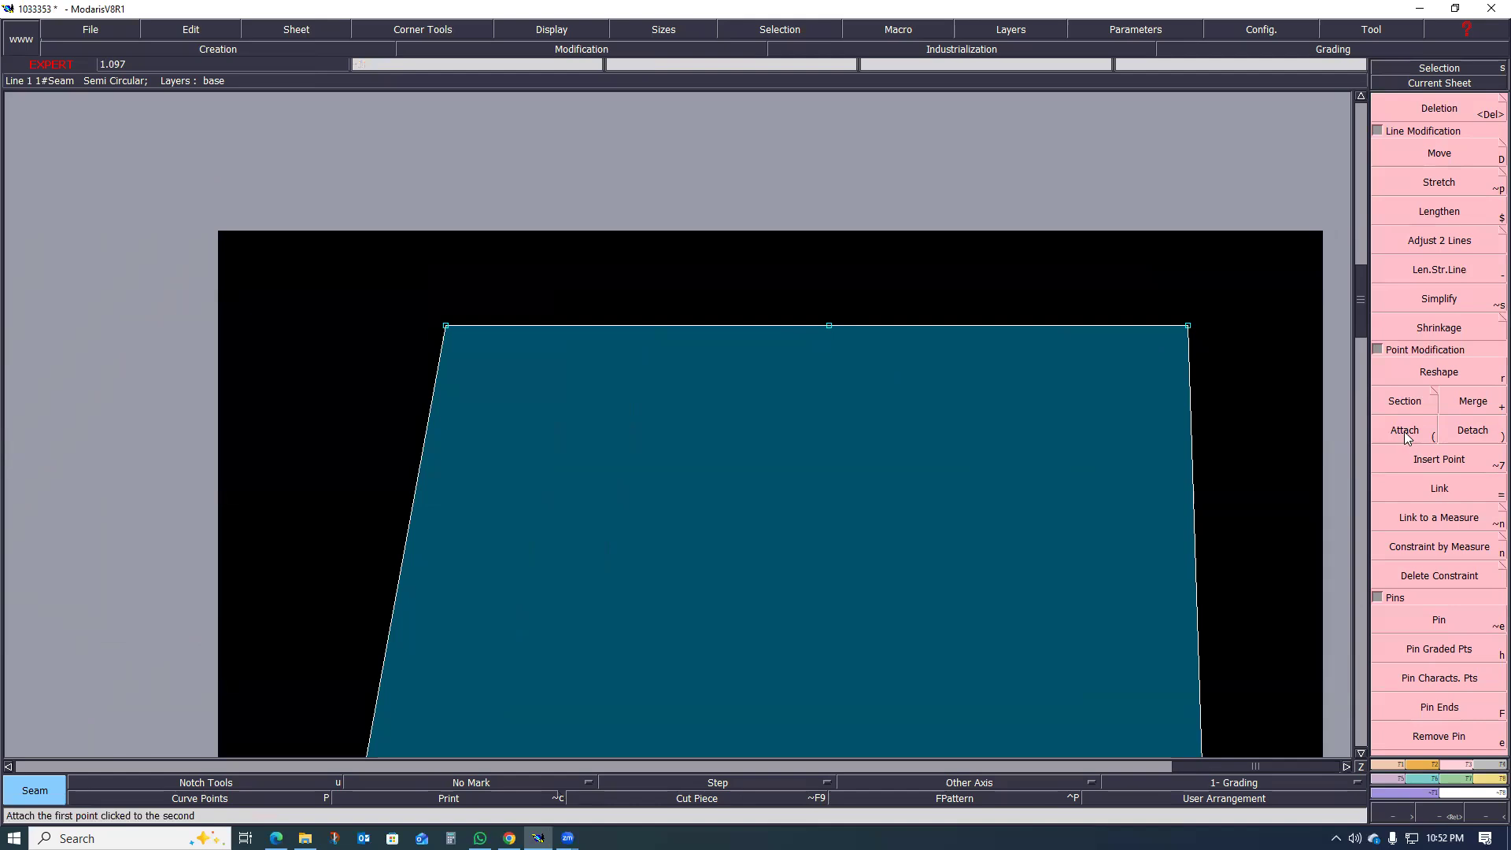
click(1473, 431)
click(832, 327)
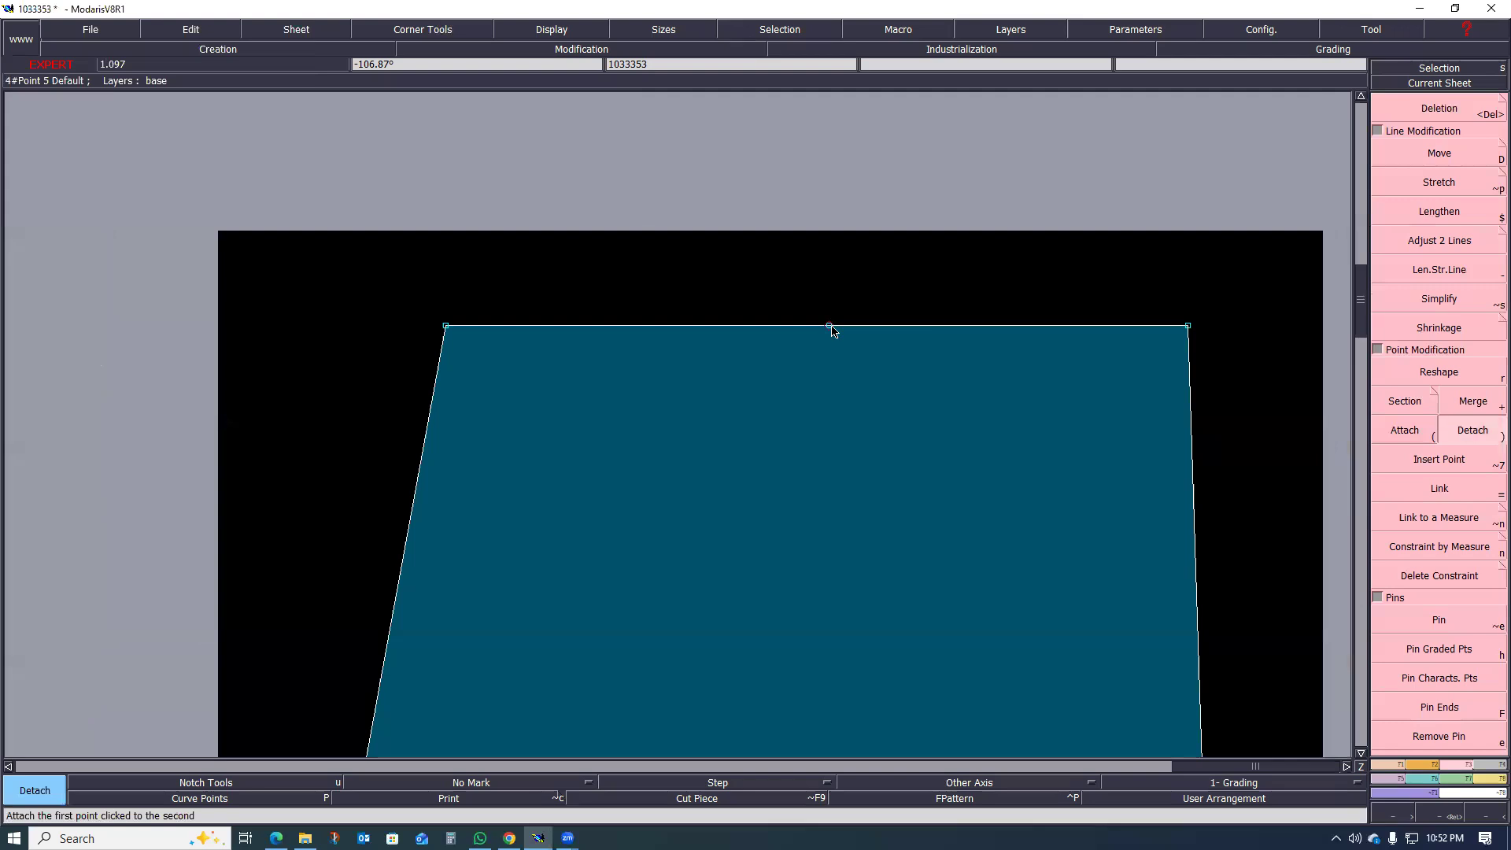
Step: Add a Developed point near the middle of the piece's hip line and convert it with Insert Point
scroll(769, 312, down, 5)
scroll(801, 331, up, 3)
scroll(775, 260, up, 2)
scroll(774, 309, down, 3)
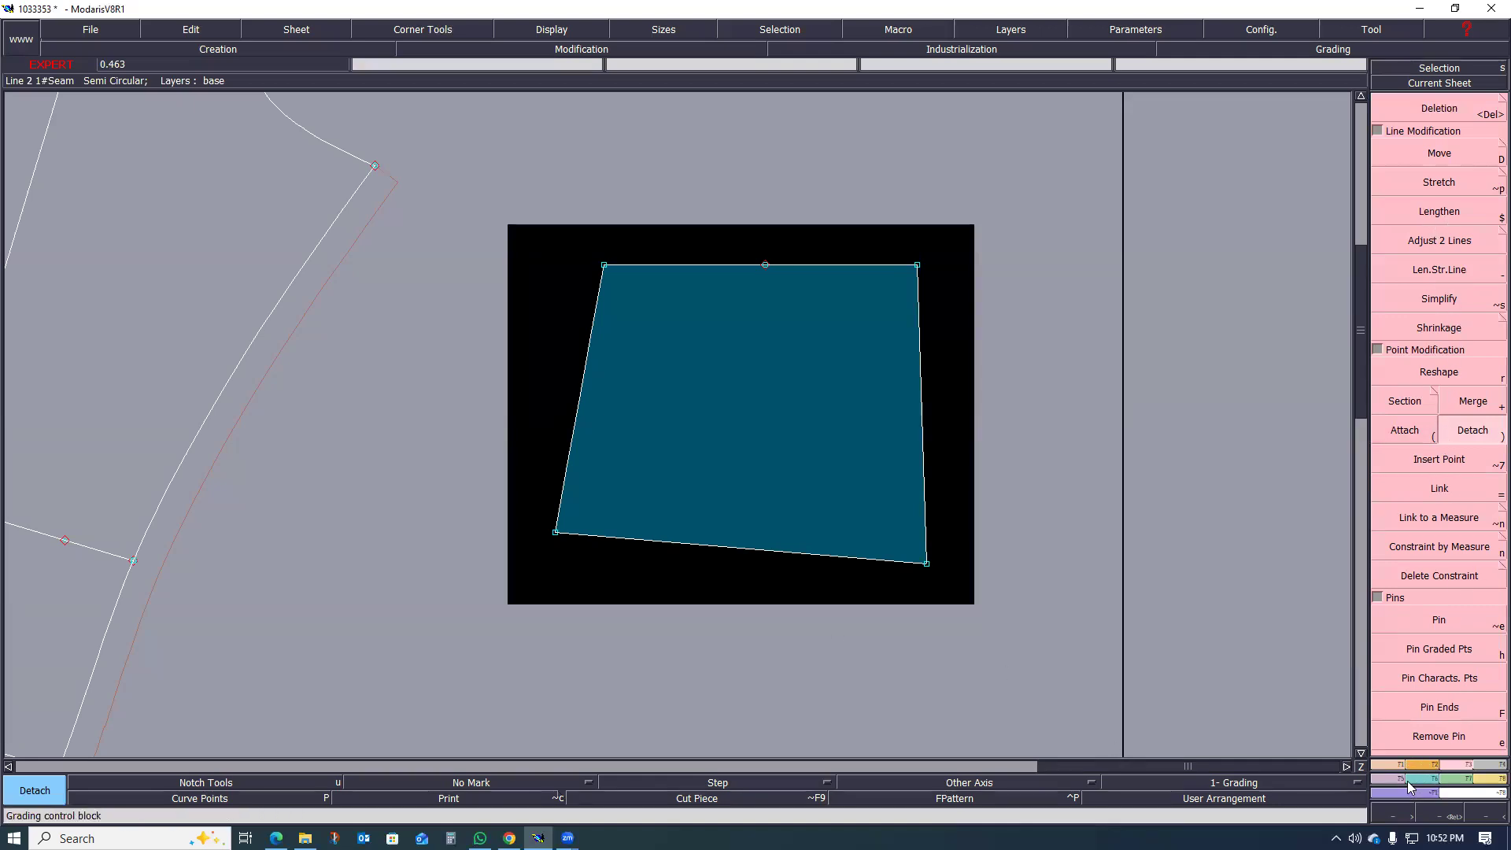
click(1383, 769)
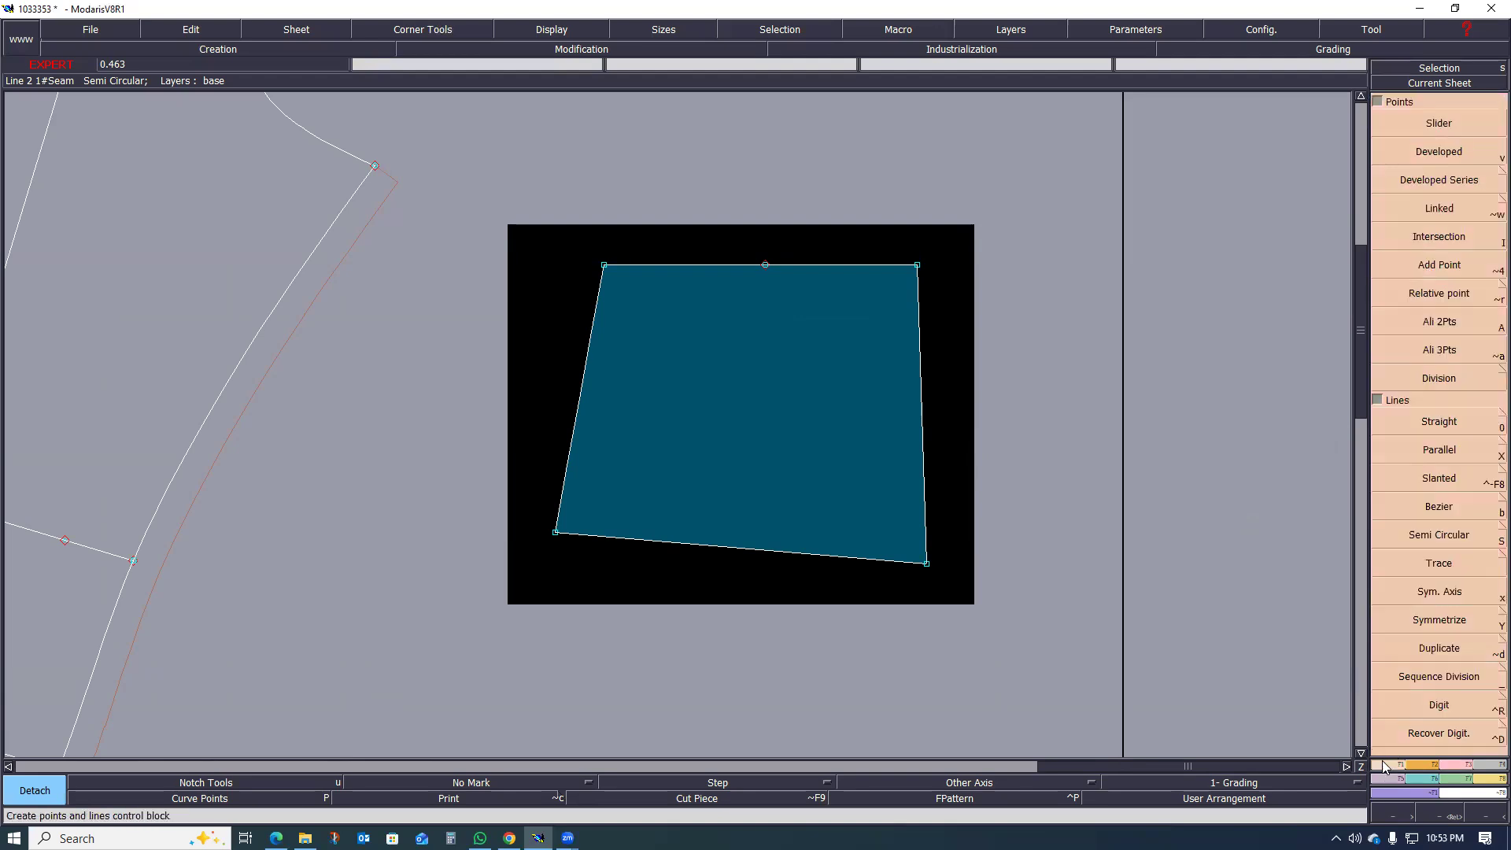
click(1410, 165)
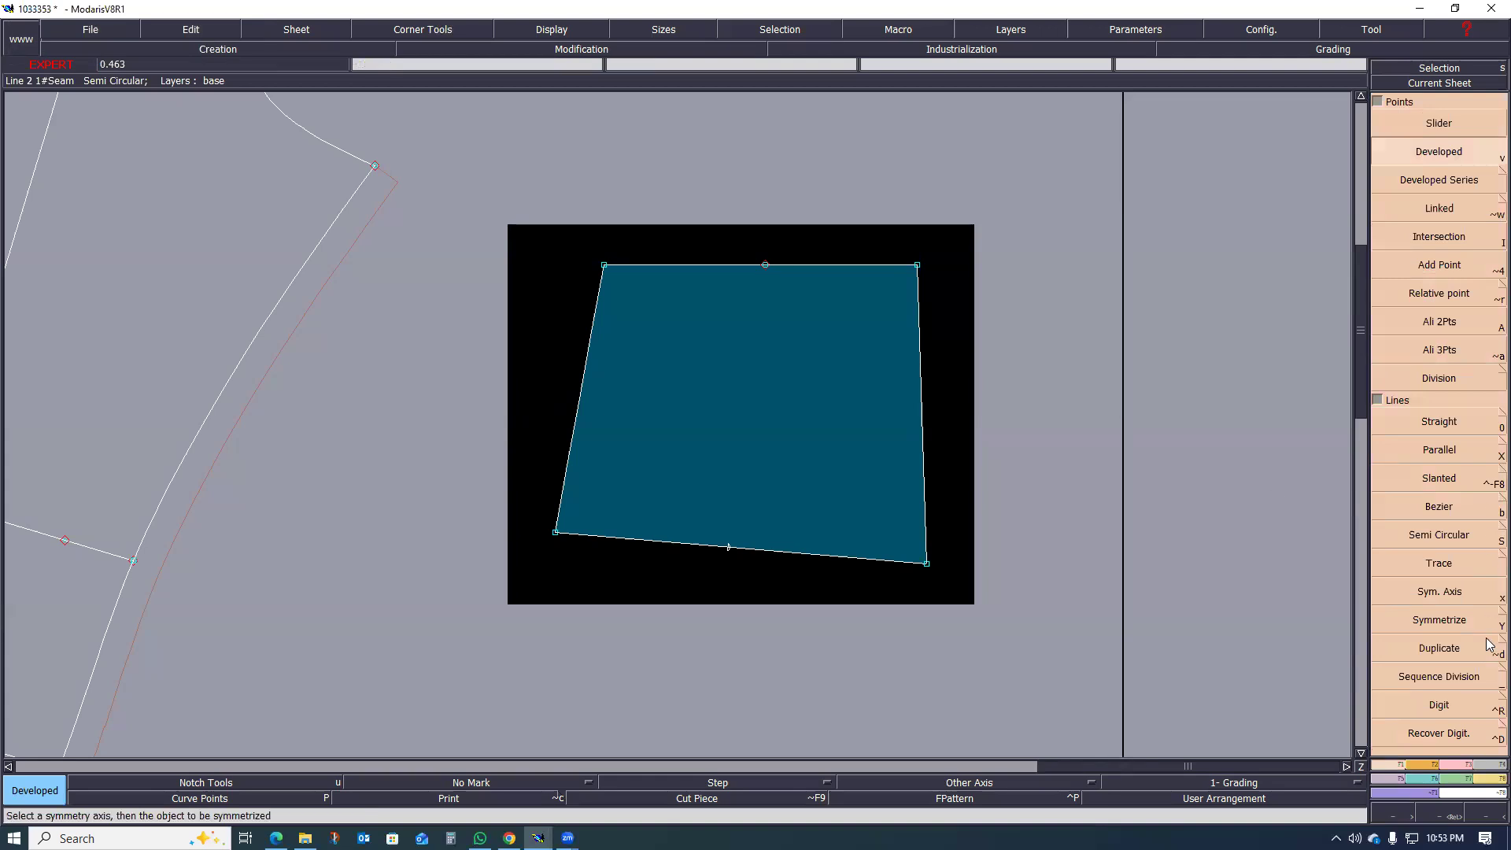
click(1469, 768)
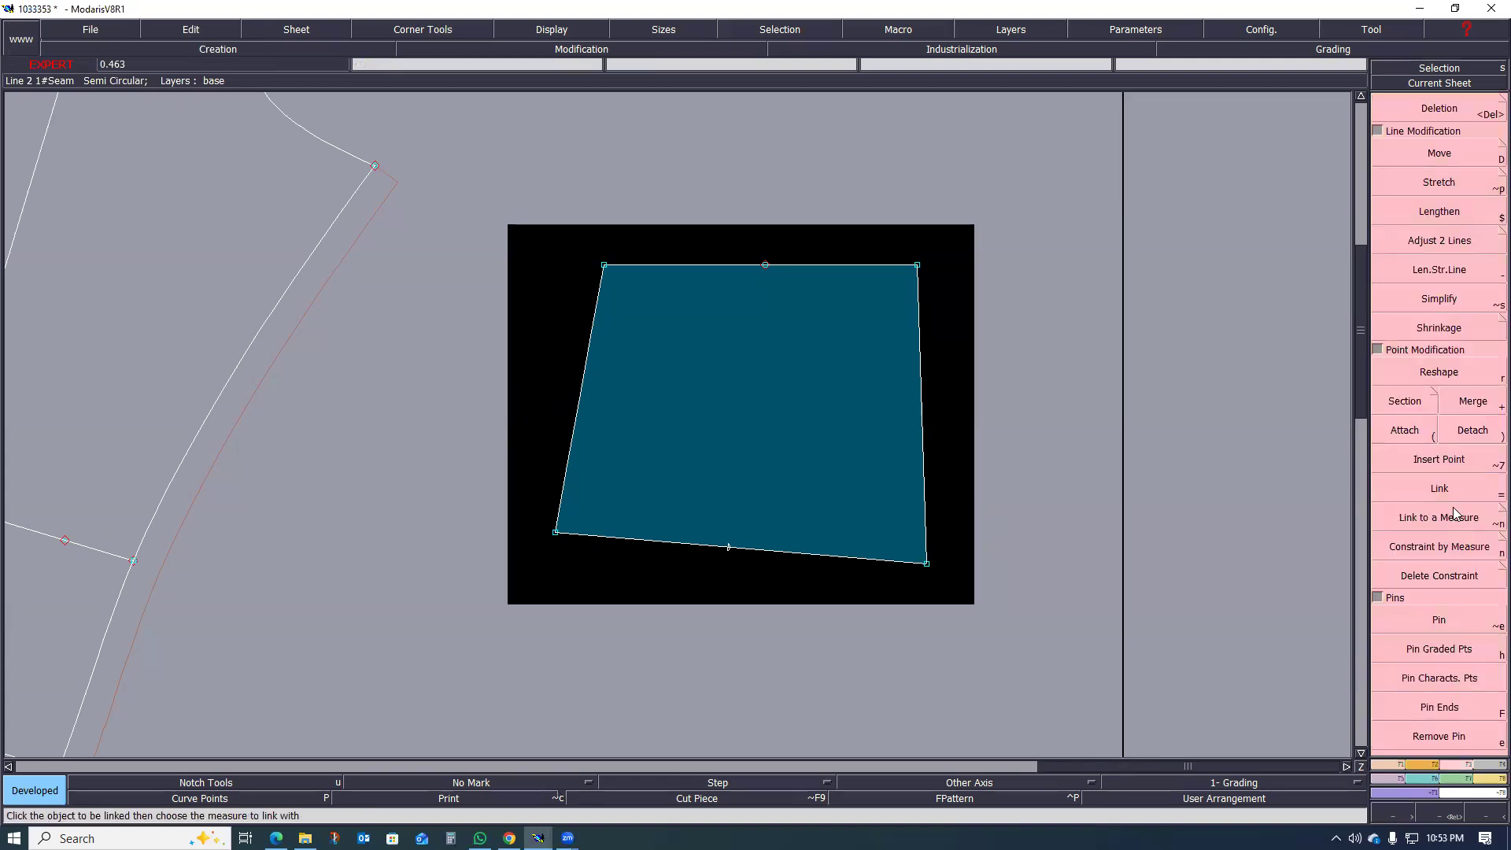
click(1439, 459)
click(729, 547)
Step: Pin the piece's centre-back corners and Stretch the side-seam half outward by a dl of 1.50 cm, pivoting on the inserted hip-line point
scroll(732, 364, up, 2)
scroll(793, 331, down, 3)
scroll(793, 331, up, 2)
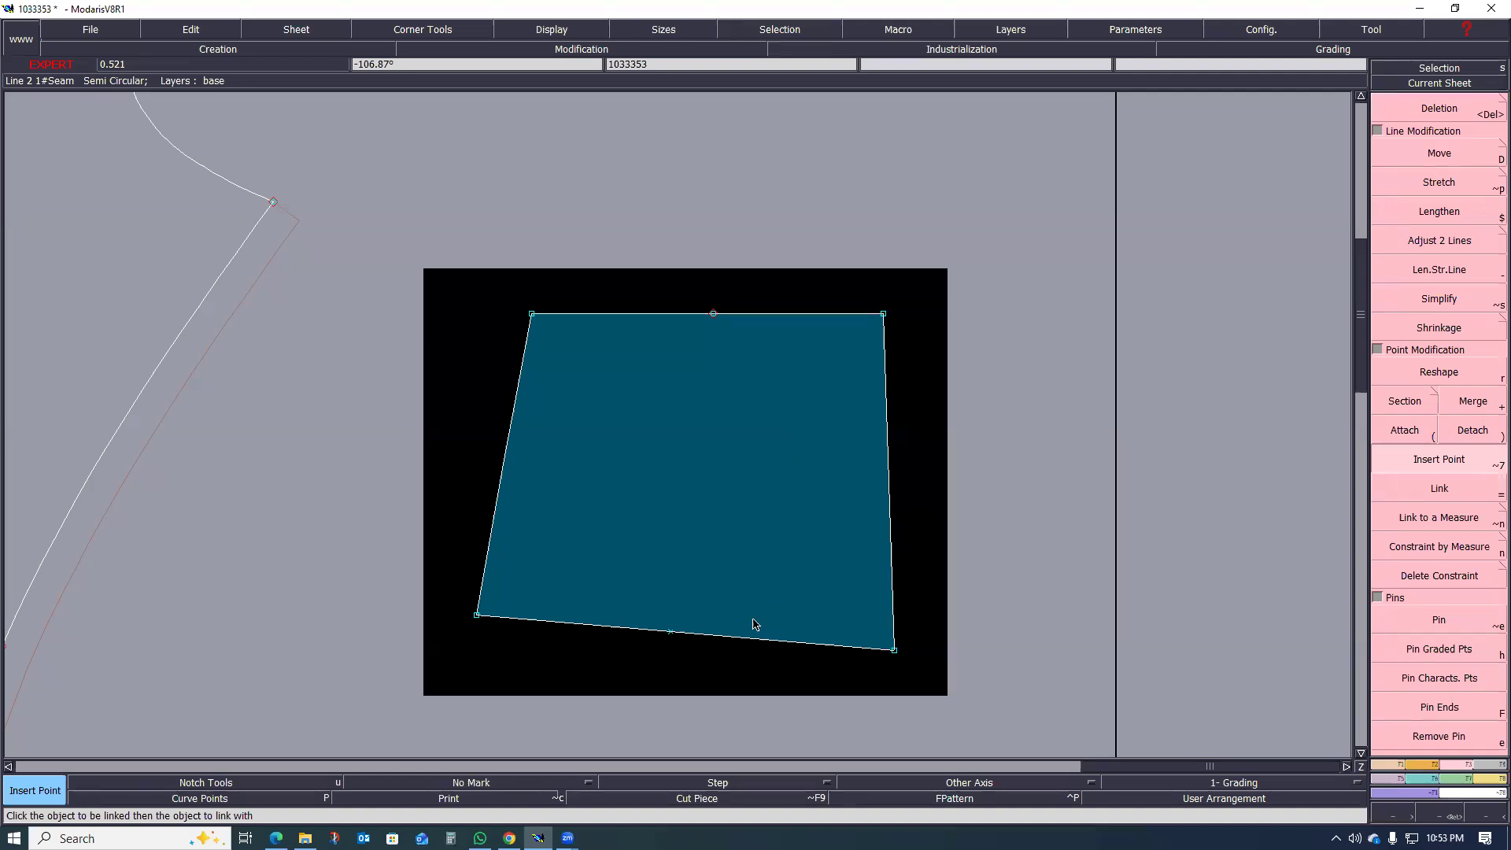
drag(817, 281, 984, 712)
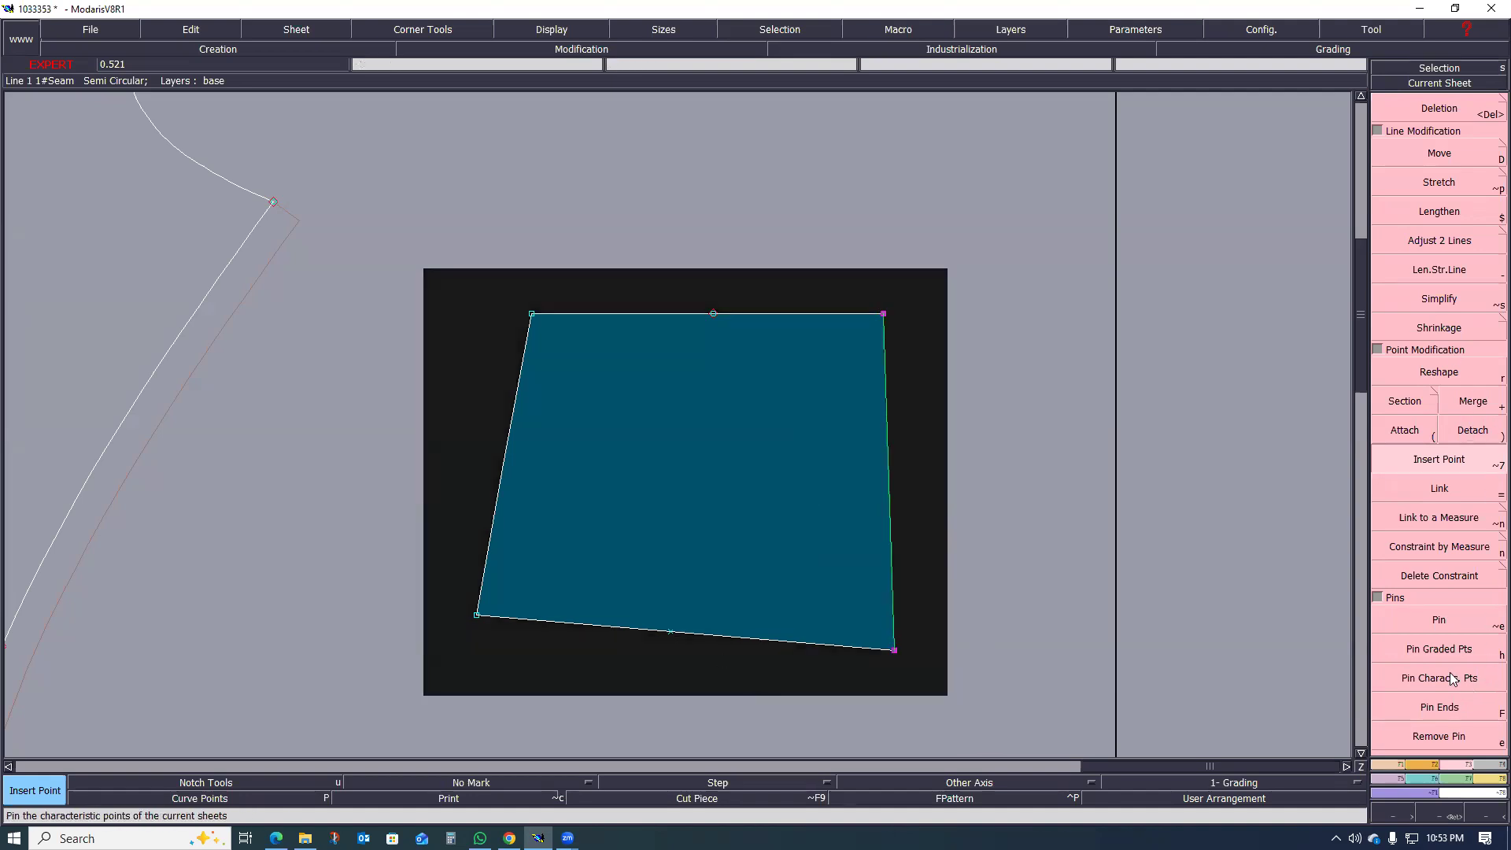
click(1444, 621)
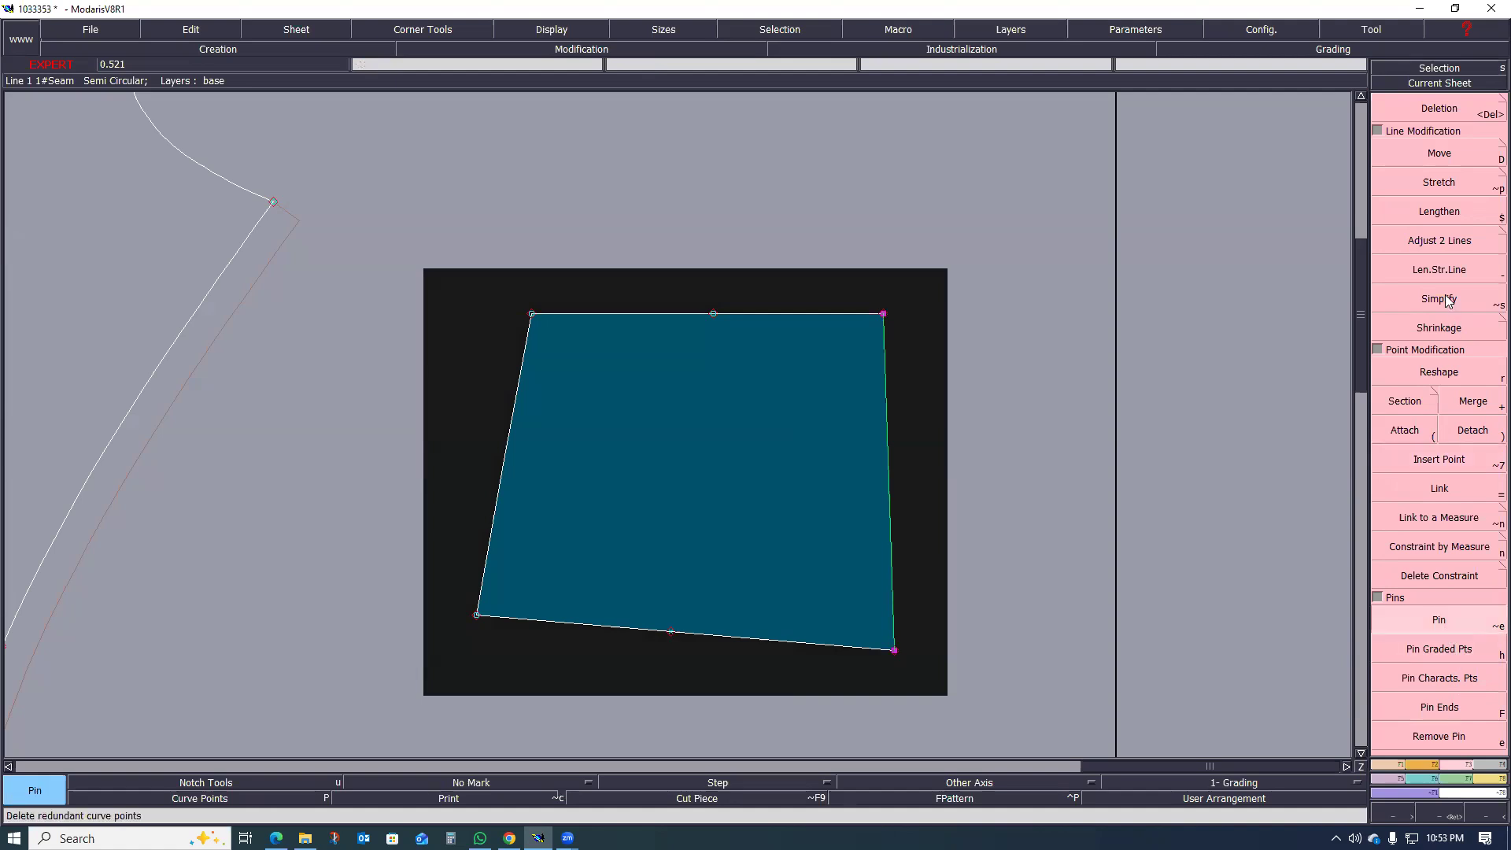
click(1438, 180)
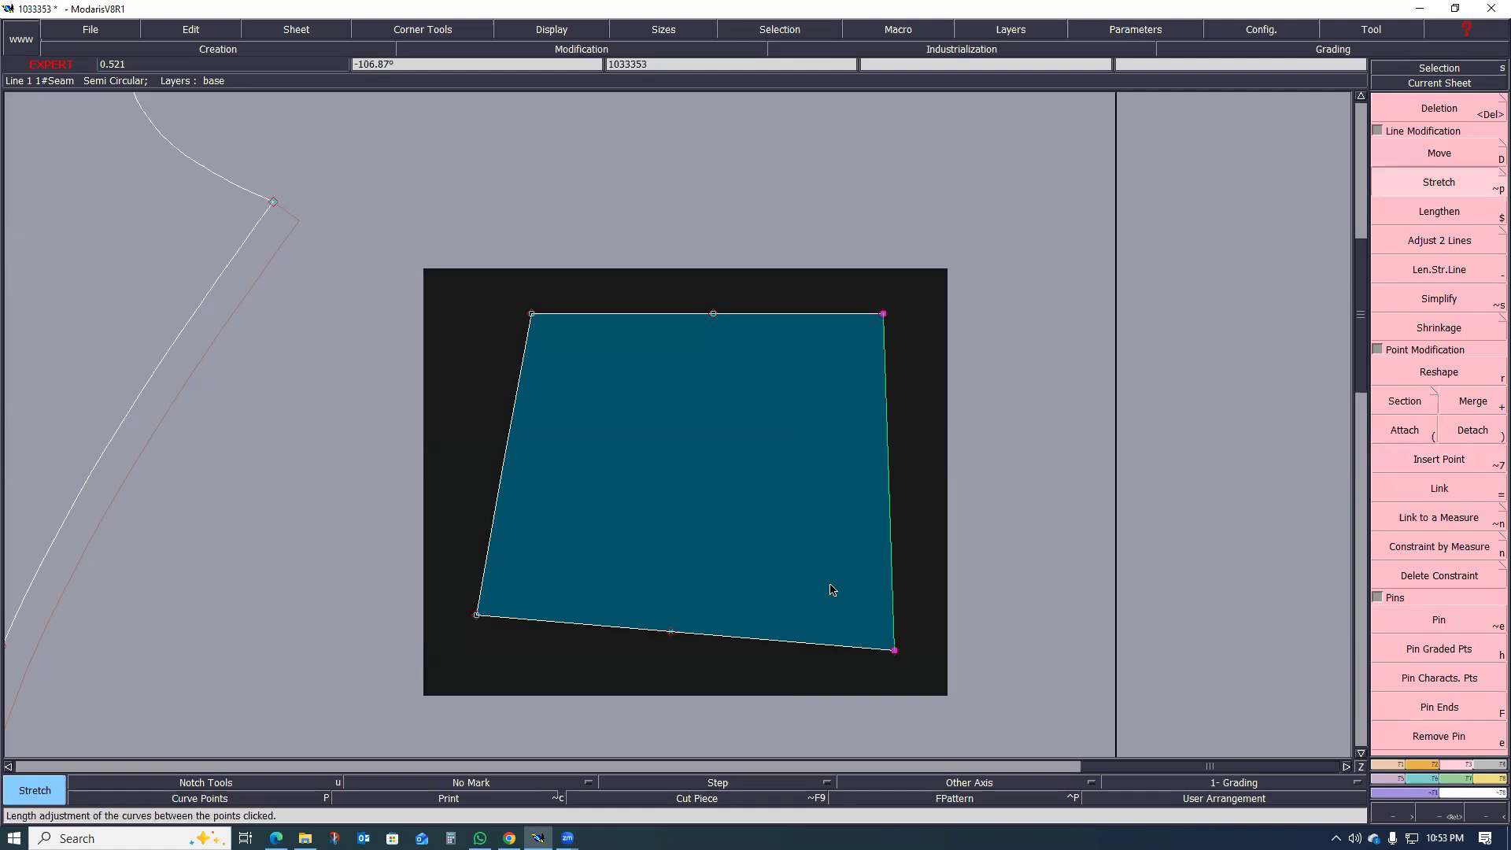
click(672, 632)
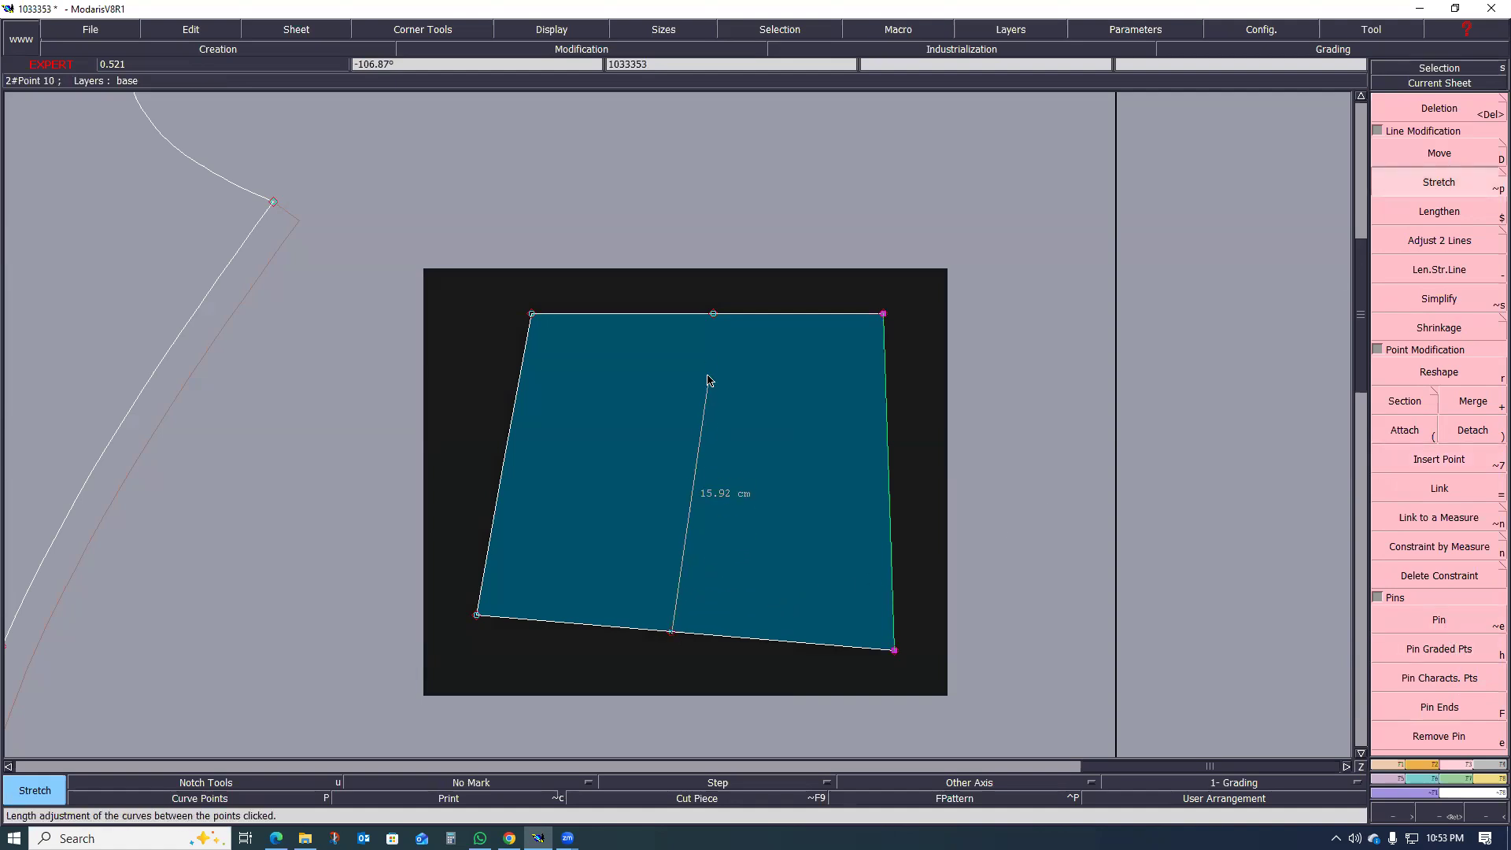
click(714, 315)
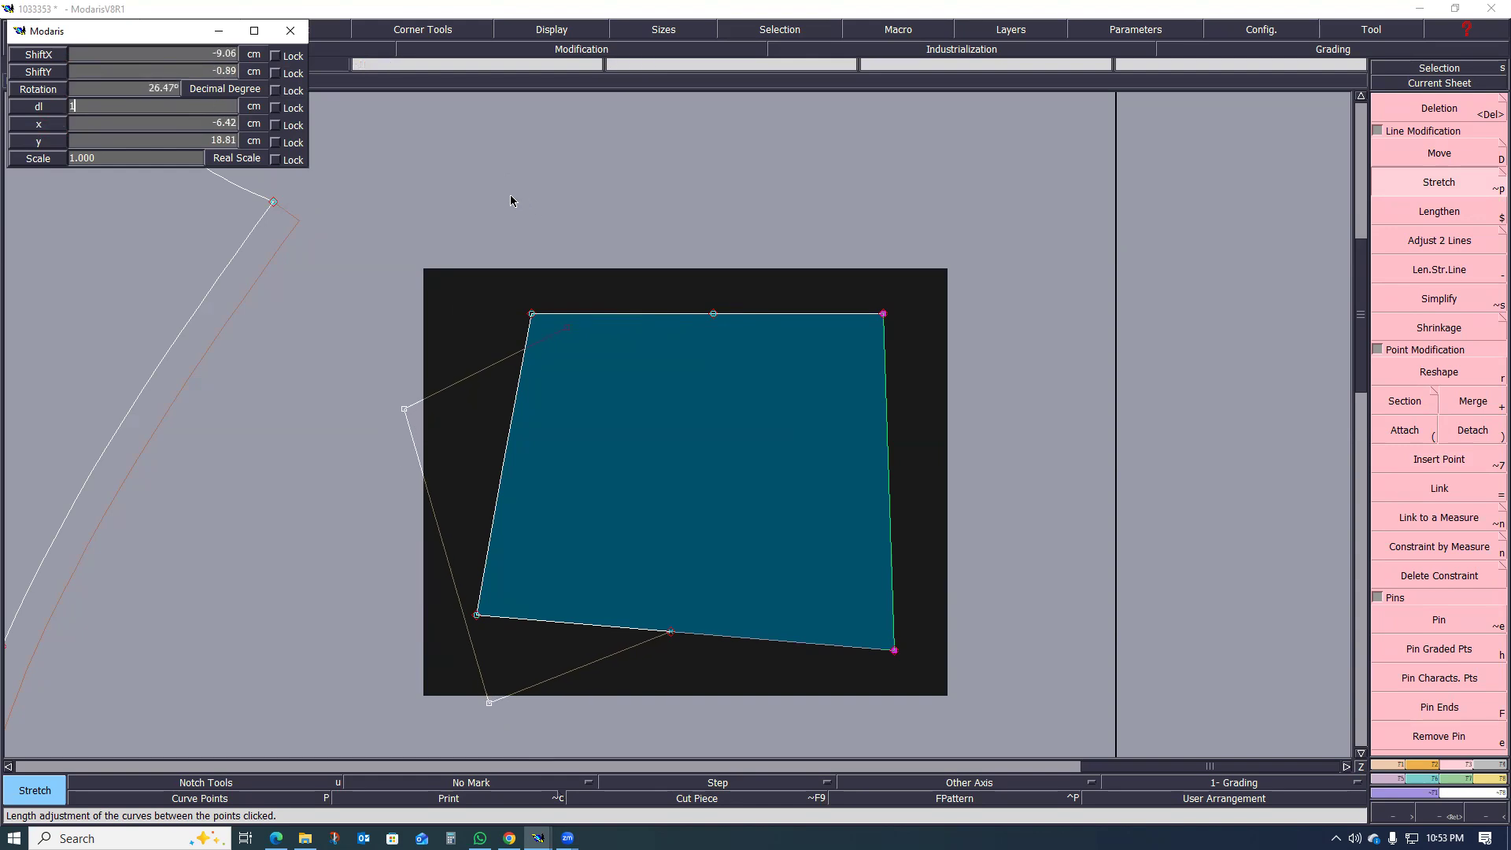
key(Return)
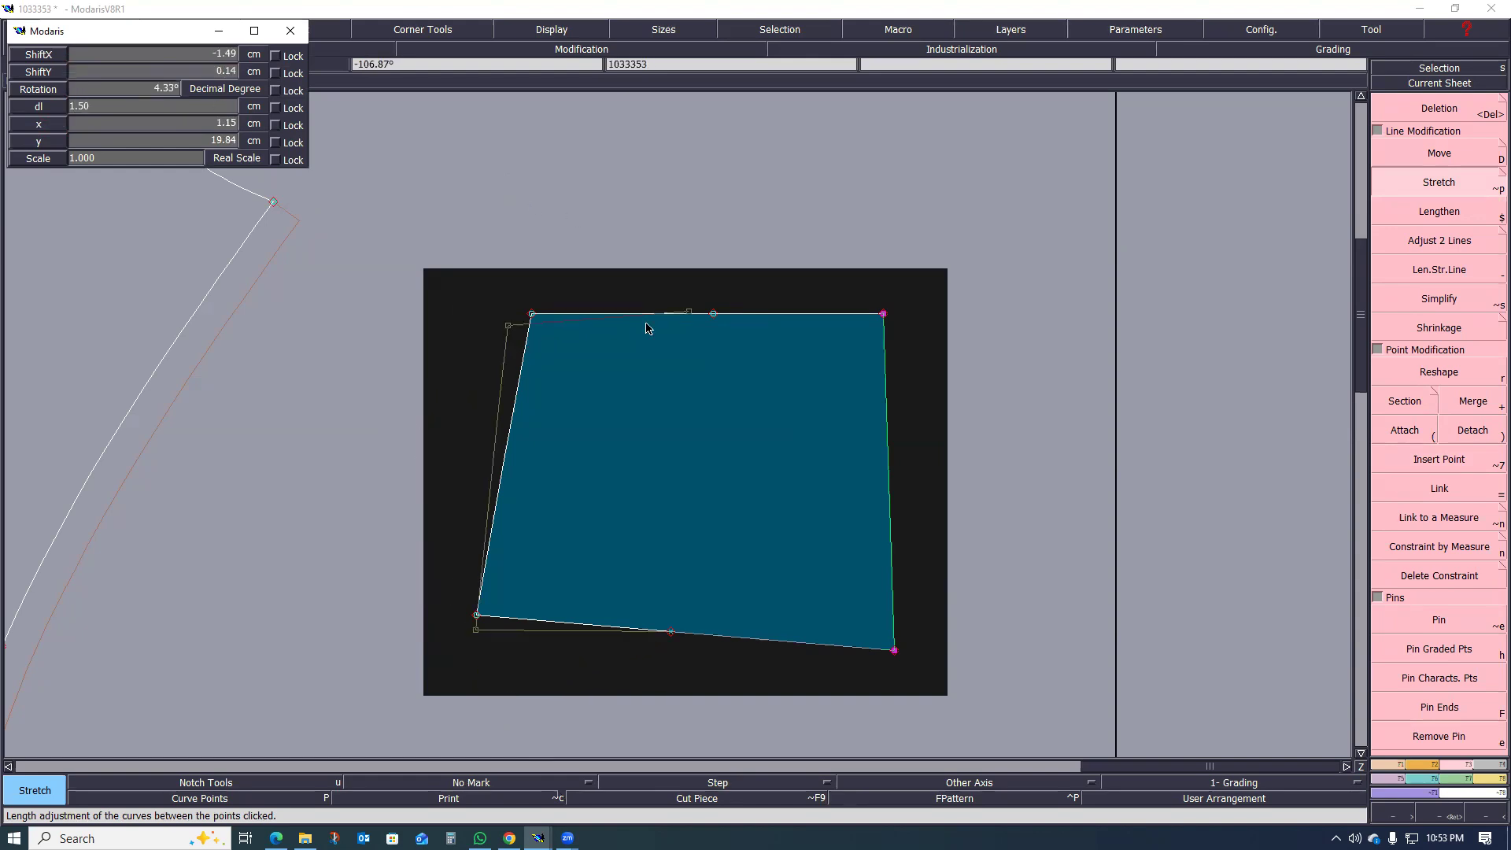
click(715, 345)
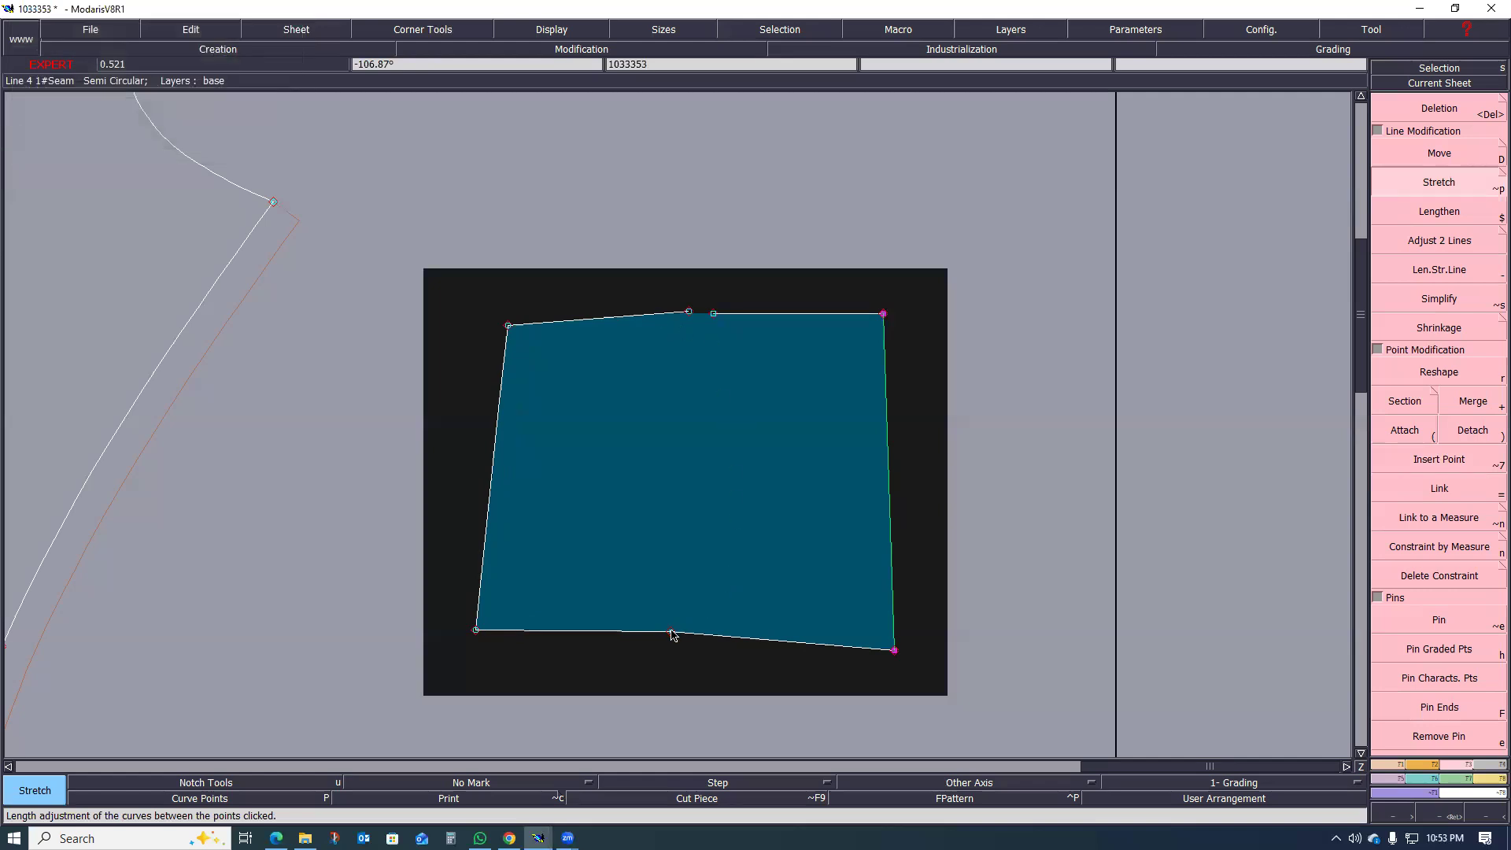
Step: Try to Stretch the centre-back half around the hip-line point using its waist corner
click(777, 552)
click(671, 632)
click(881, 314)
click(890, 319)
key(ctrl+z)
Step: Stretch the centre-back half outward by a dl of 1.50 cm from the middle waist point, pivoting on the hip-line point
click(673, 630)
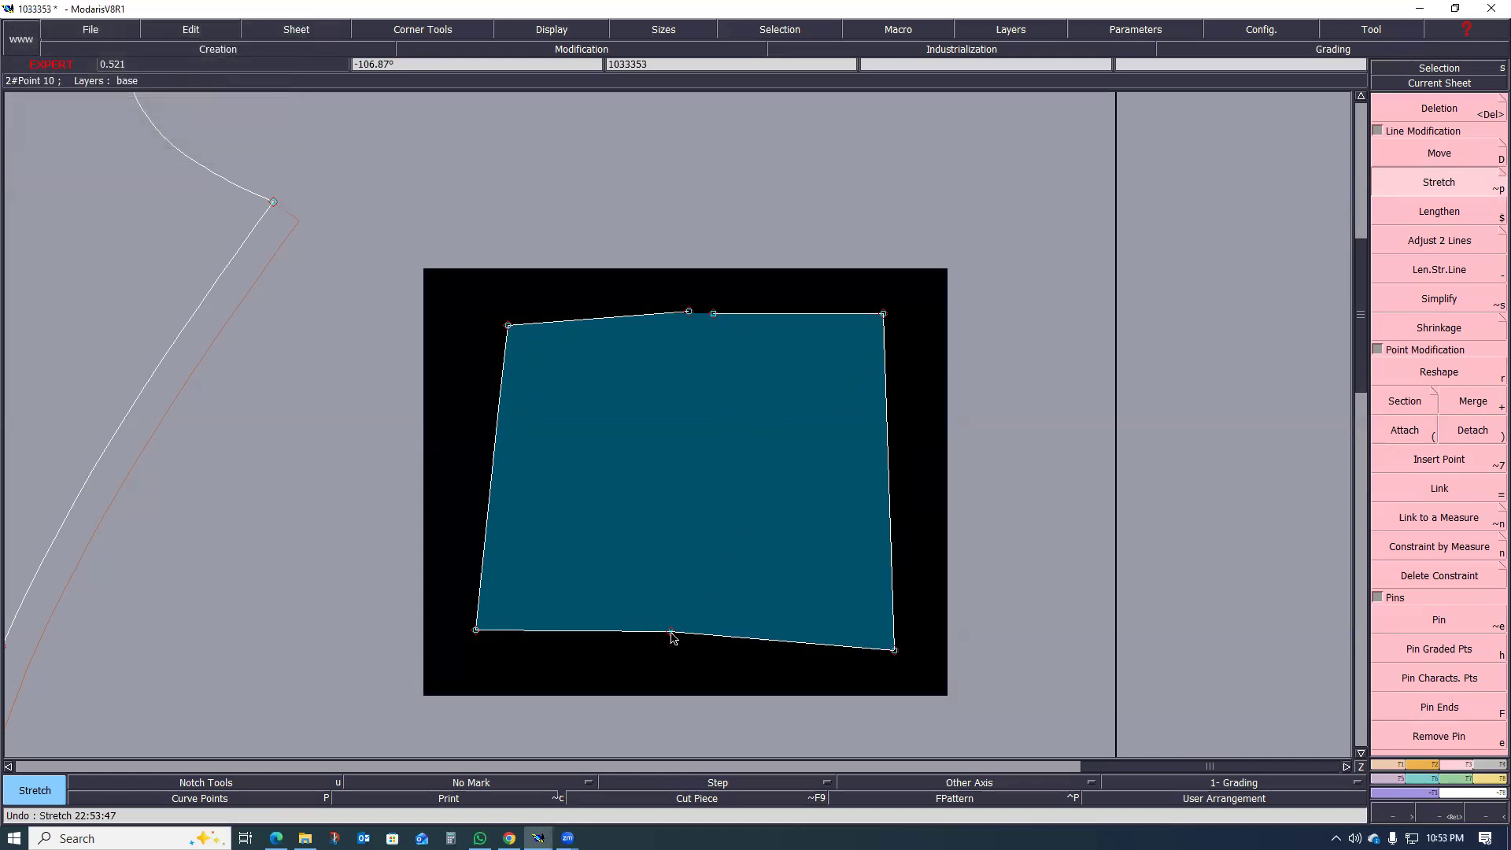
click(714, 314)
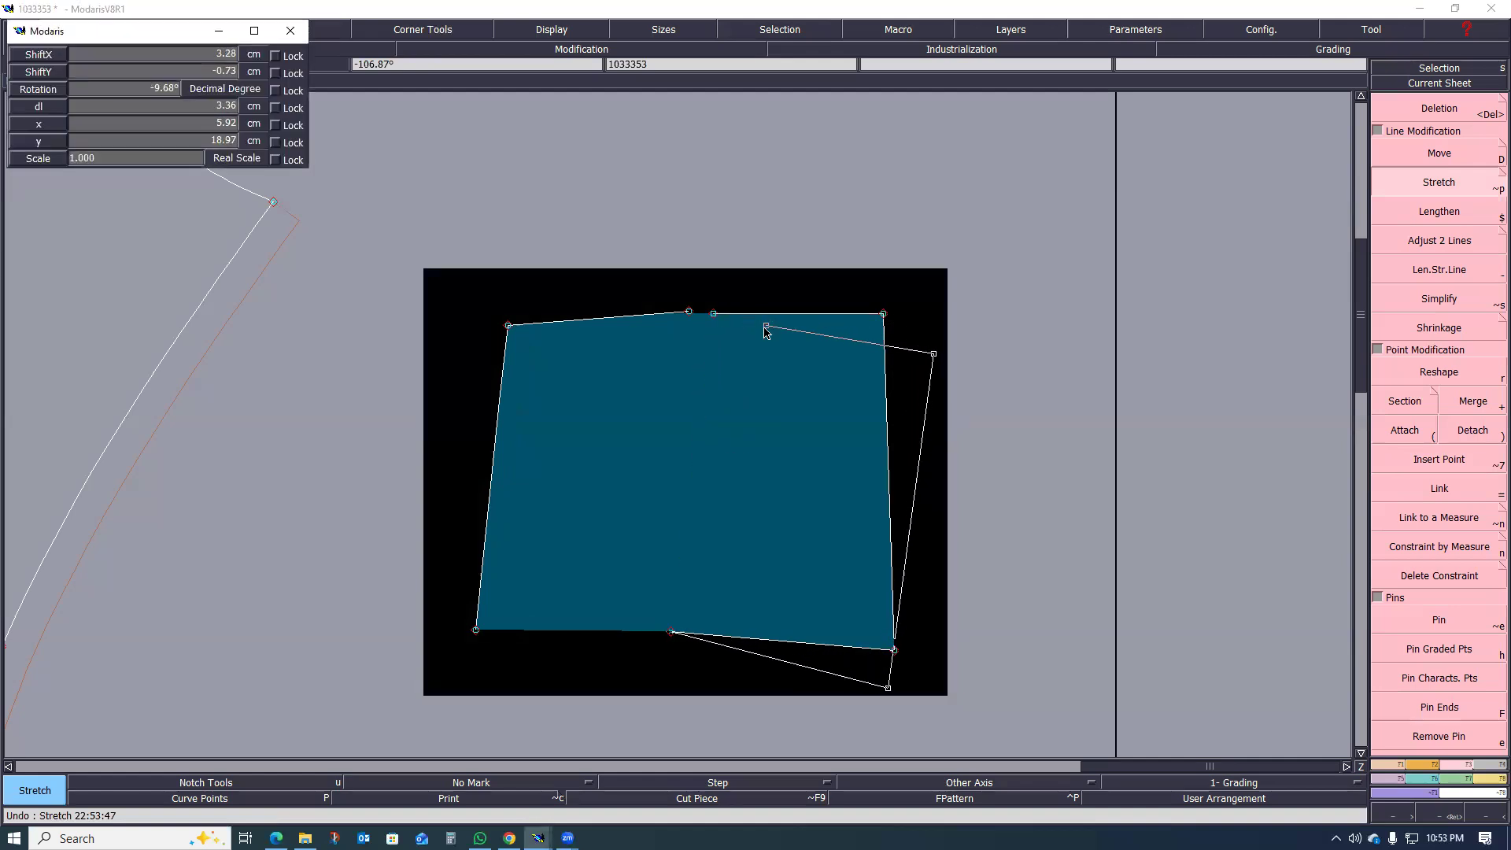
text(1.50)
key(Return)
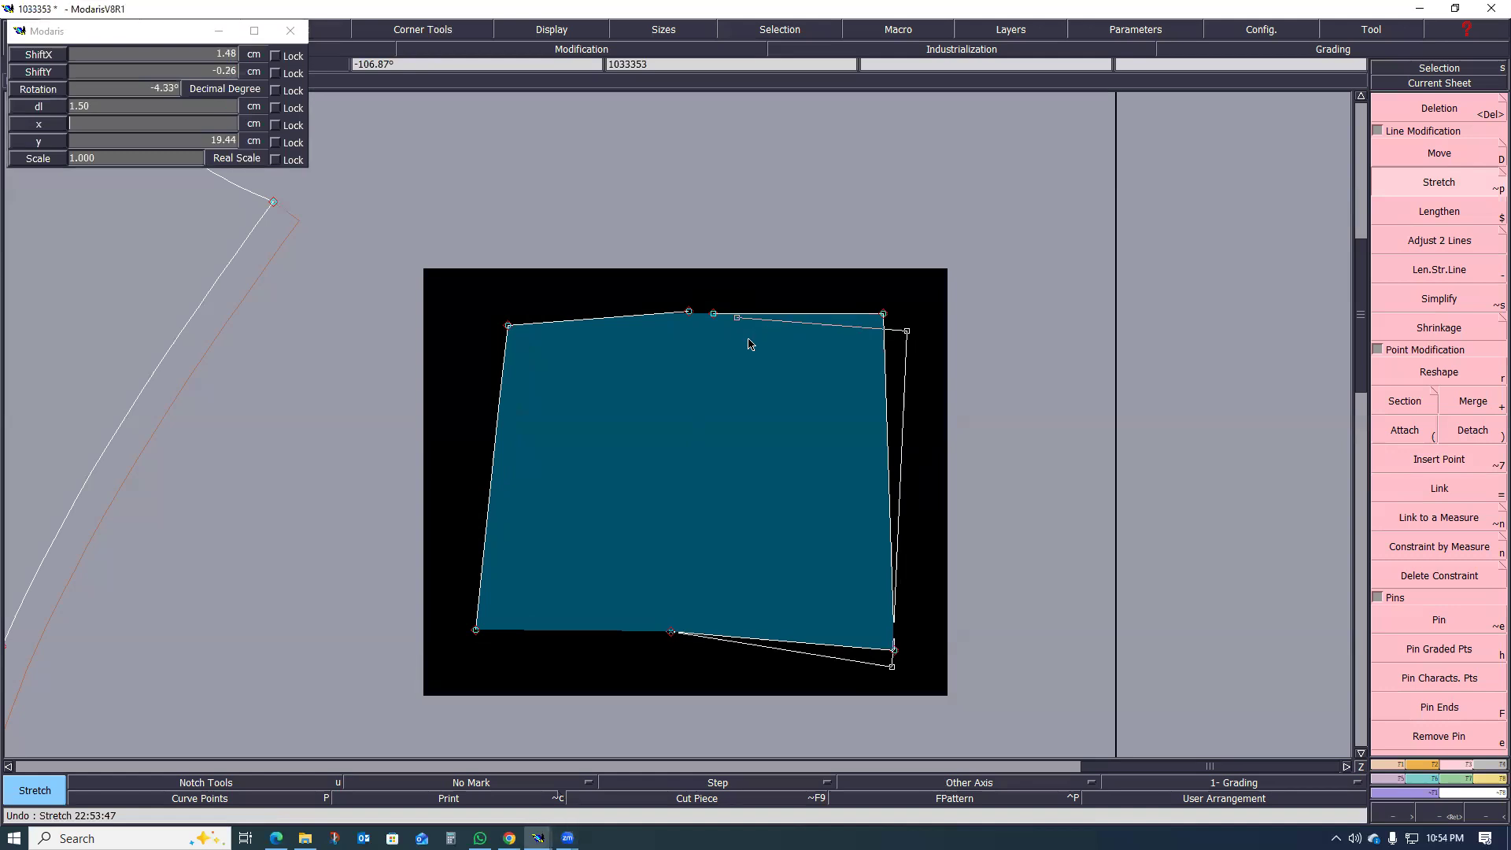
click(753, 352)
scroll(705, 351, up, 1)
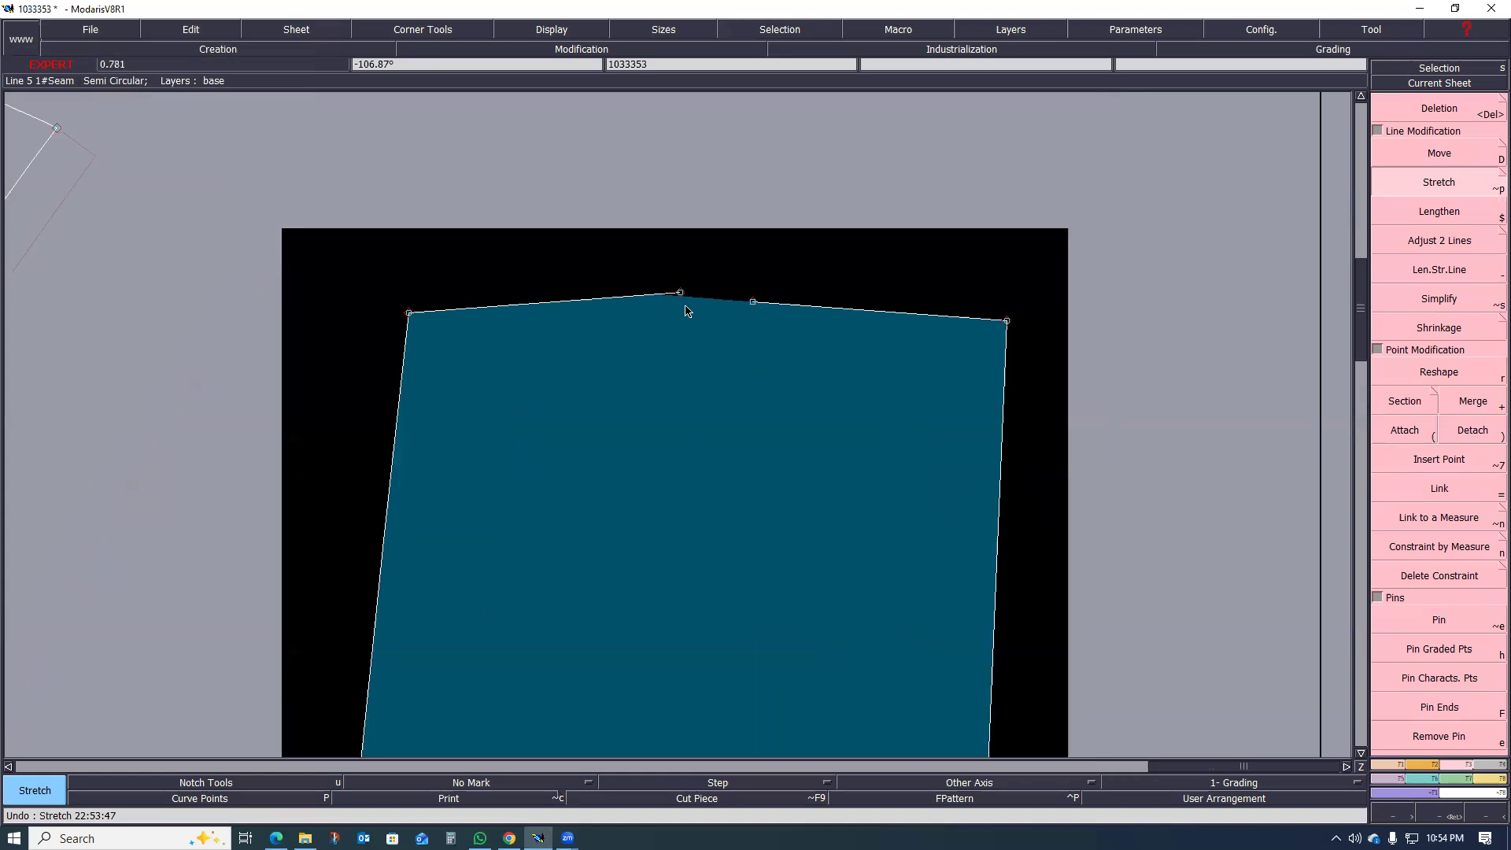
Step: Measure the opening between the two detached waist points and remove the measurement
key(shift+l)
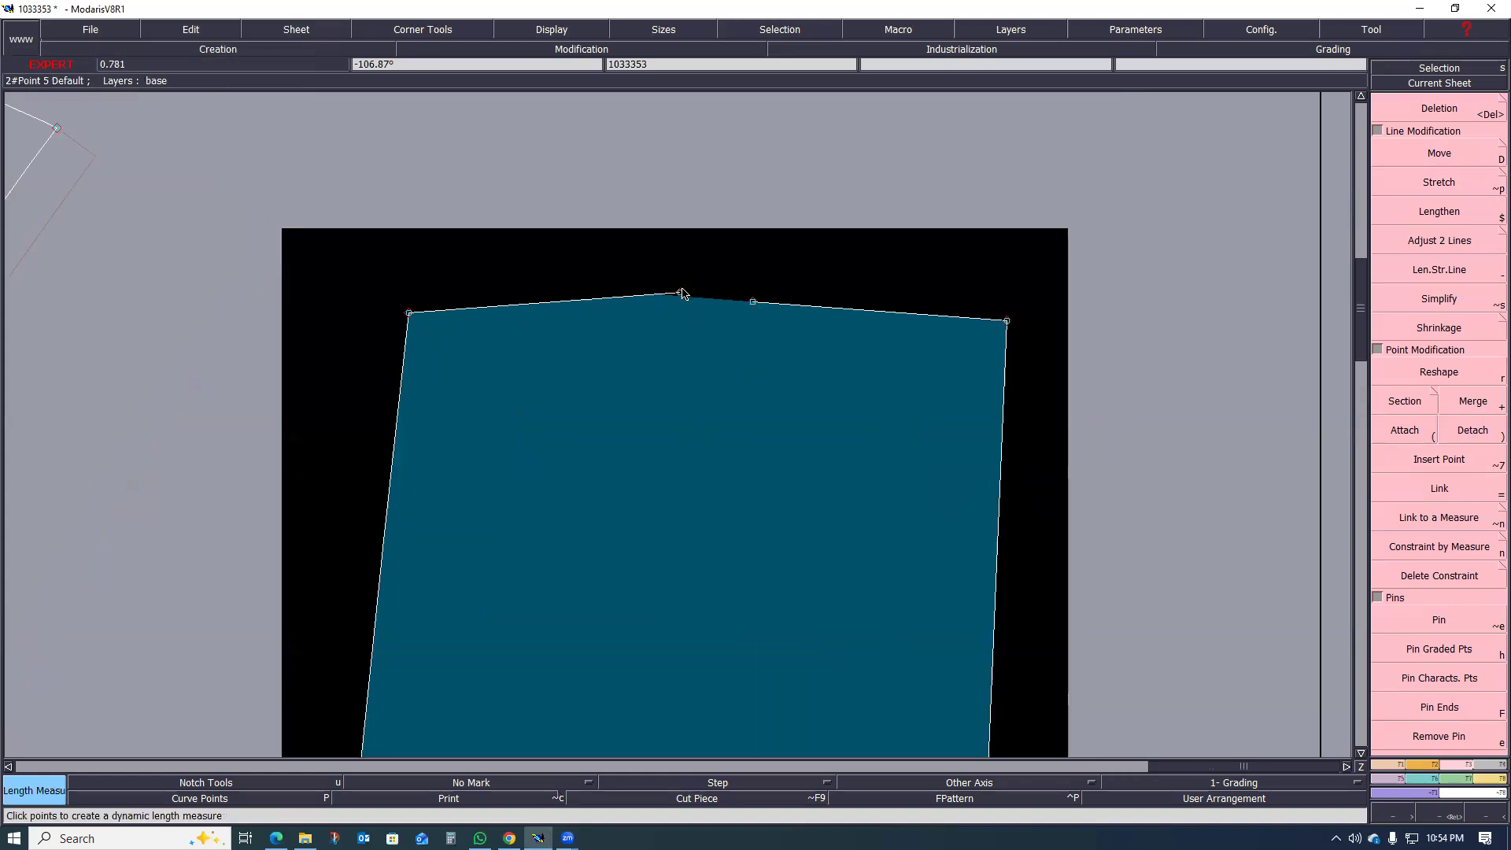
click(753, 304)
scroll(753, 307, up, 3)
scroll(714, 295, down, 4)
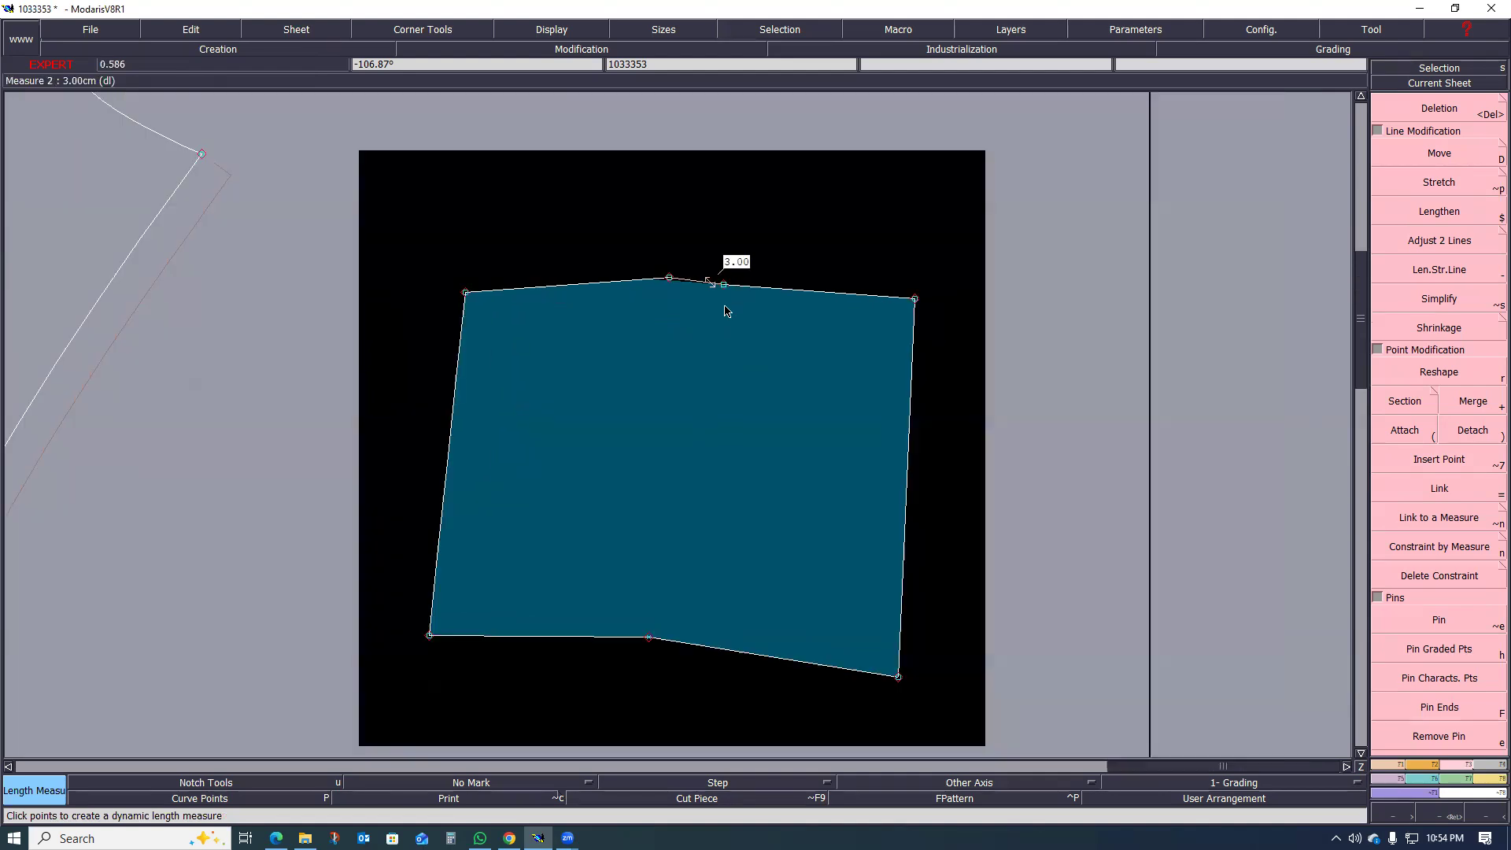
scroll(714, 306, up, 2)
key(ctrl+z)
Step: Examine the opened yoke piece alongside the trouser leg drafts
scroll(759, 304, down, 2)
scroll(748, 303, up, 1)
scroll(717, 303, down, 2)
scroll(717, 306, down, 2)
scroll(717, 307, up, 1)
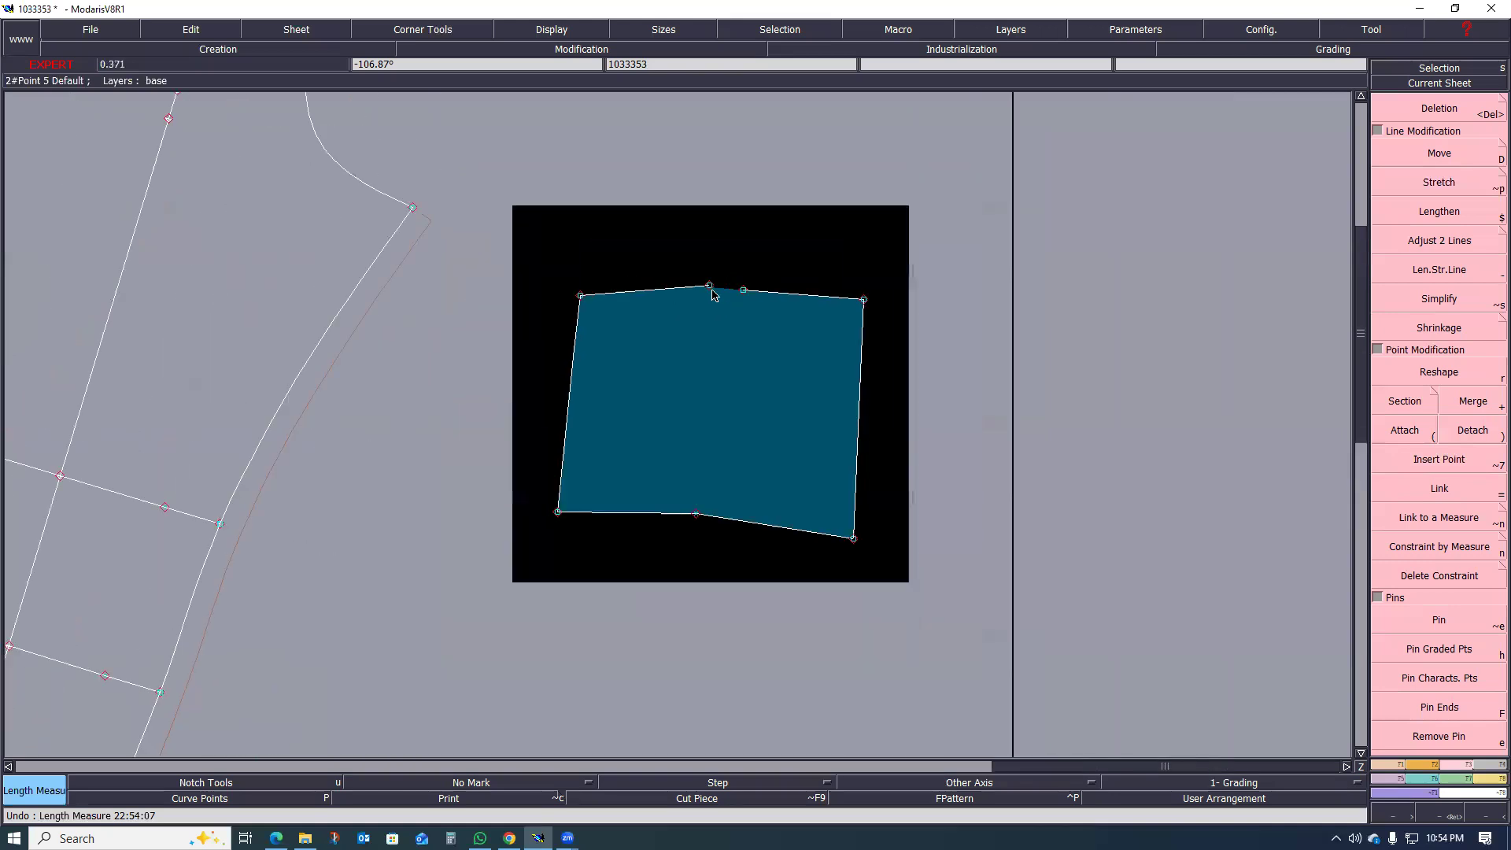
scroll(748, 307, down, 3)
scroll(740, 315, up, 1)
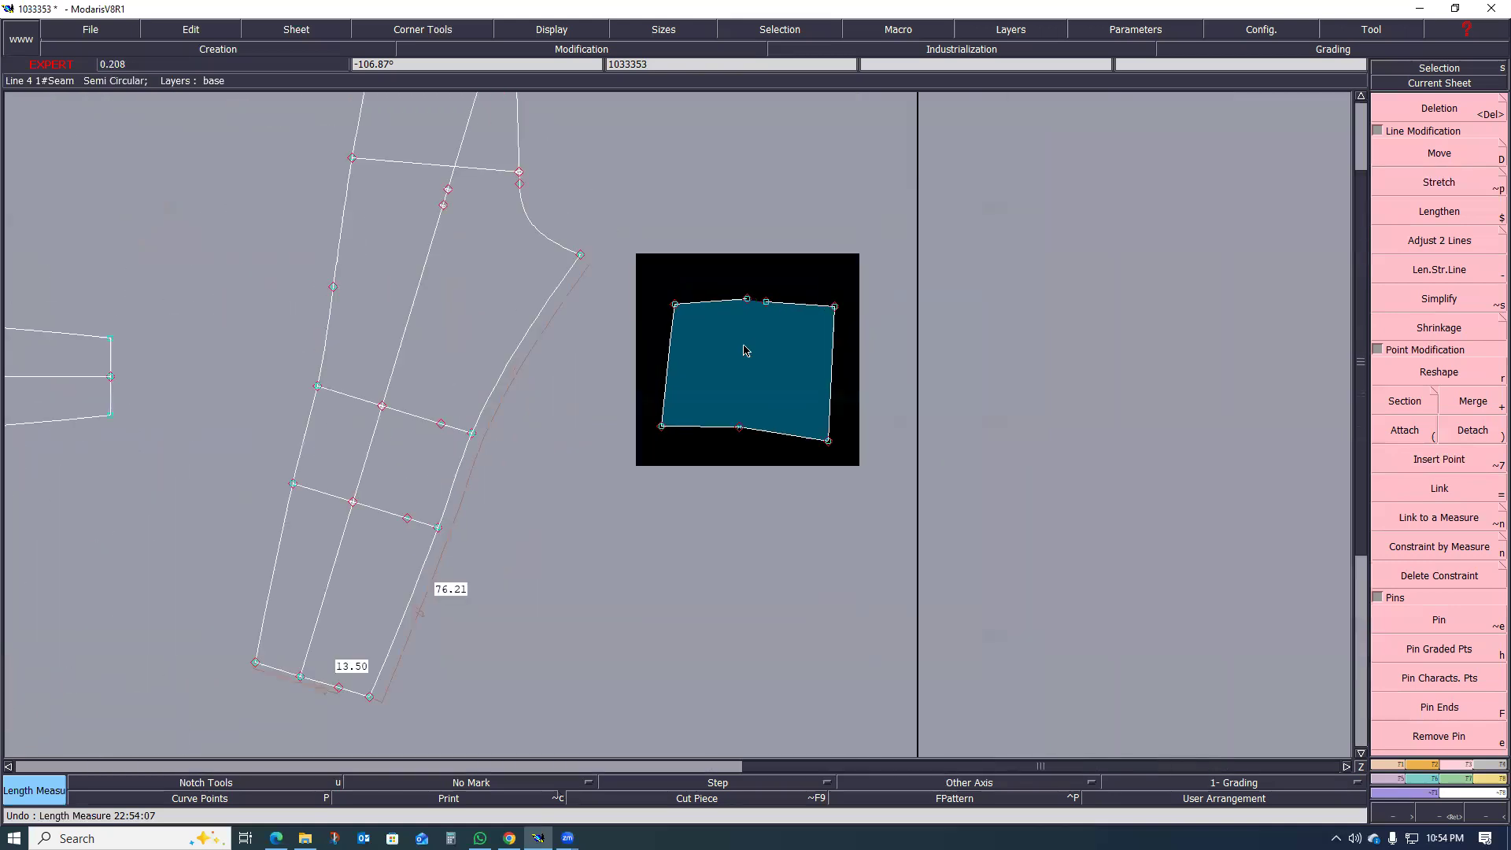
scroll(748, 354, down, 2)
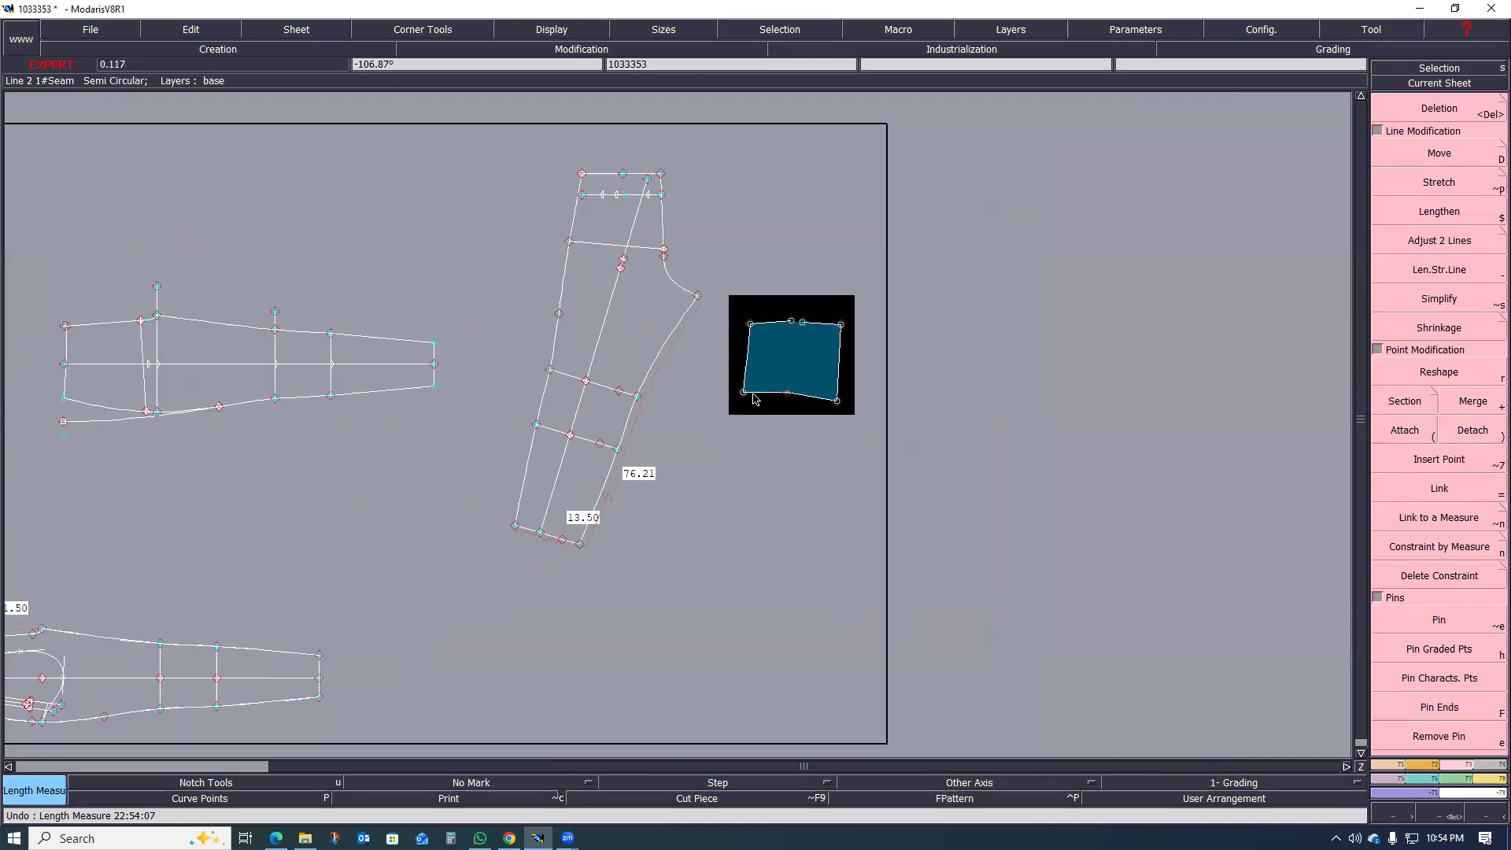
scroll(754, 398, up, 1)
scroll(791, 400, down, 3)
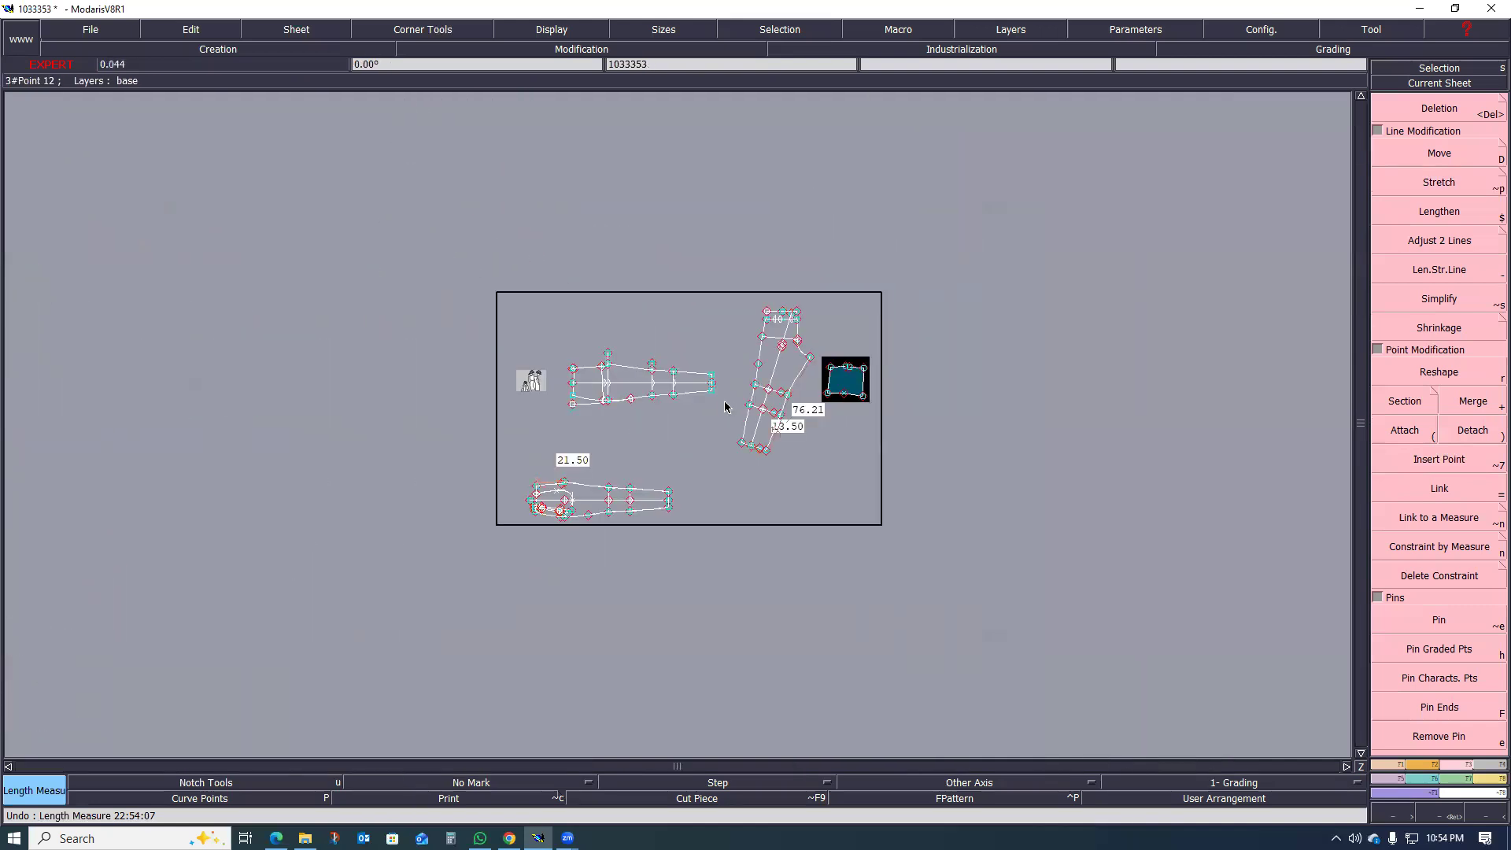
Step: Marry the opened piece onto the back leg, starting from its hip-line pivot point
scroll(708, 385, up, 3)
scroll(811, 331, up, 1)
scroll(795, 385, down, 2)
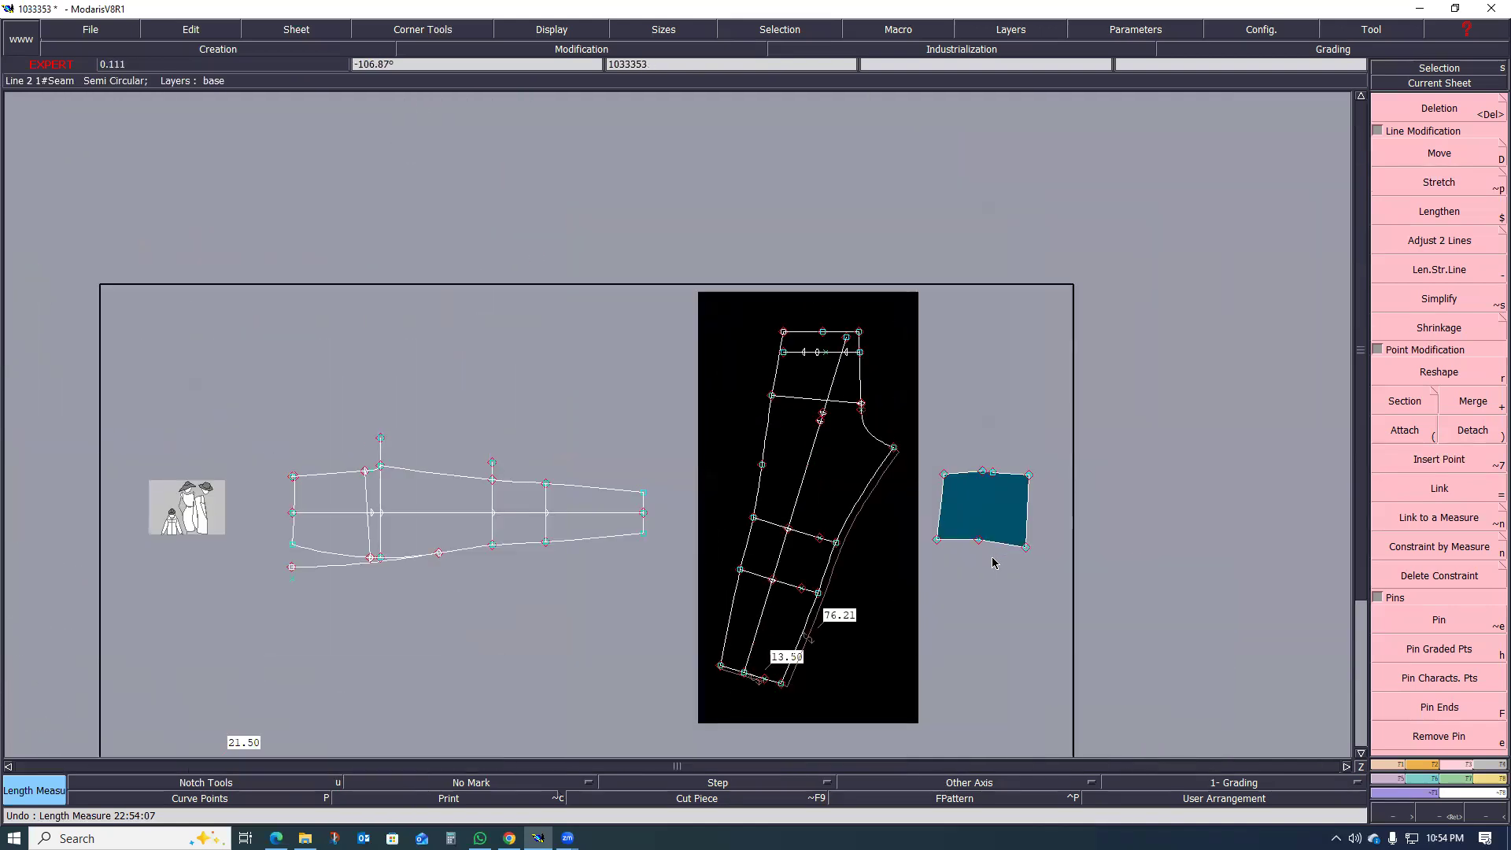
scroll(793, 393, up, 2)
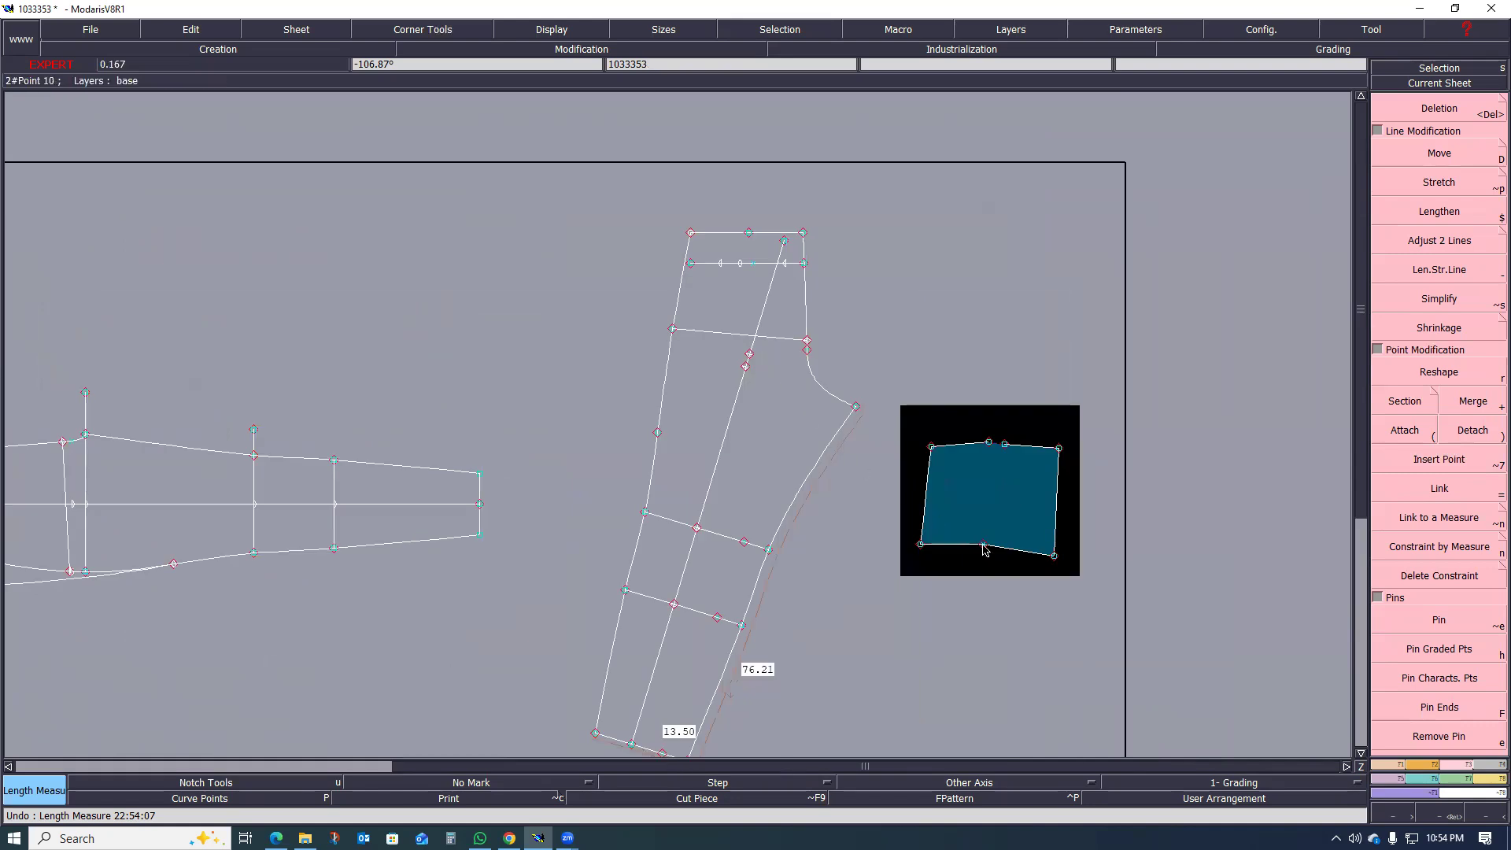
key(m)
click(983, 545)
click(736, 337)
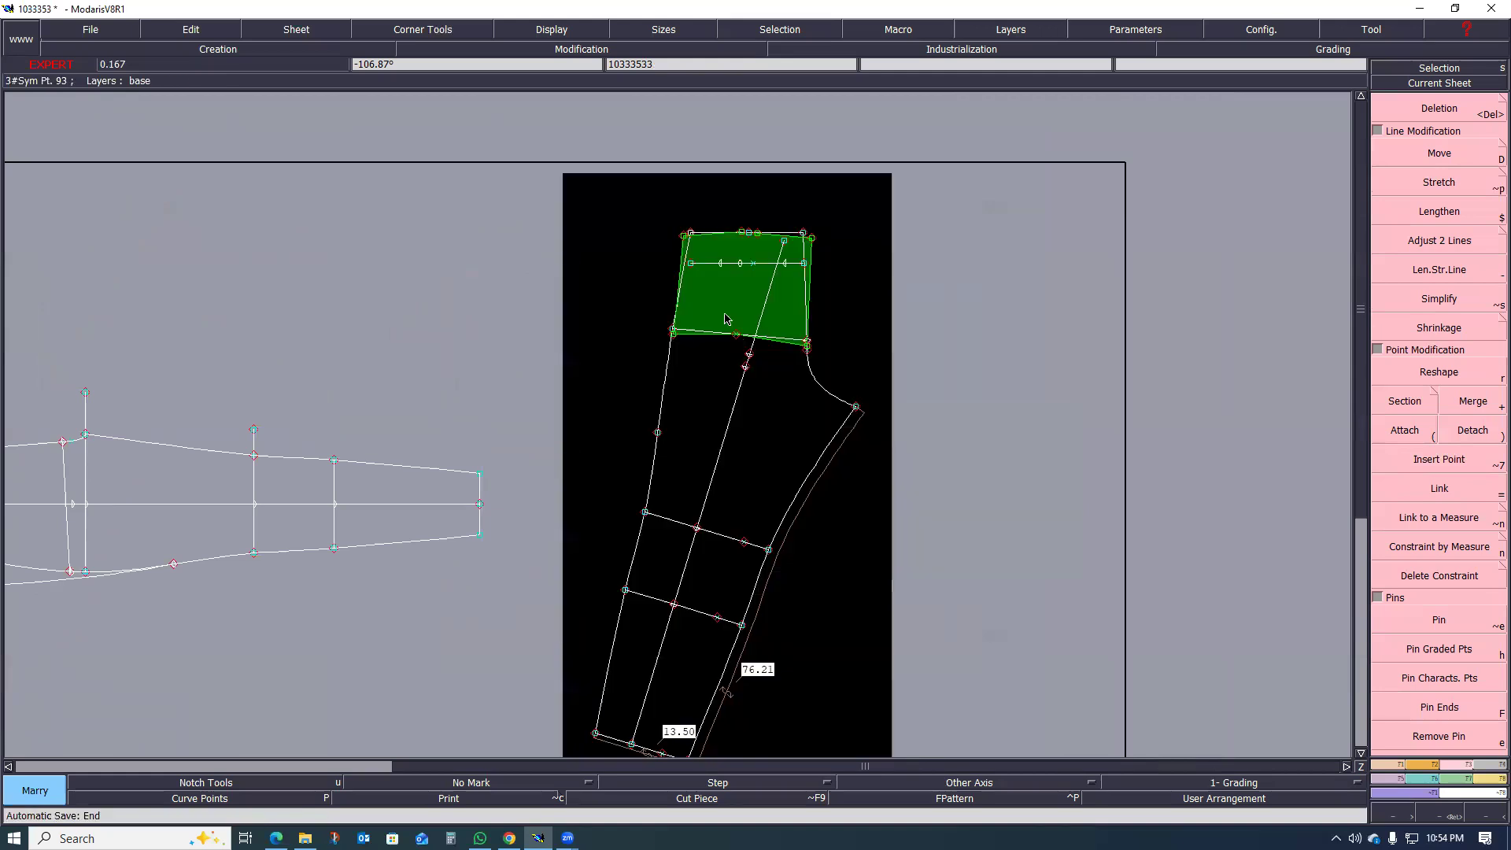
Step: Compare the married piece's waist, side and centre-back edges with the original back leg outline
scroll(710, 284, up, 1)
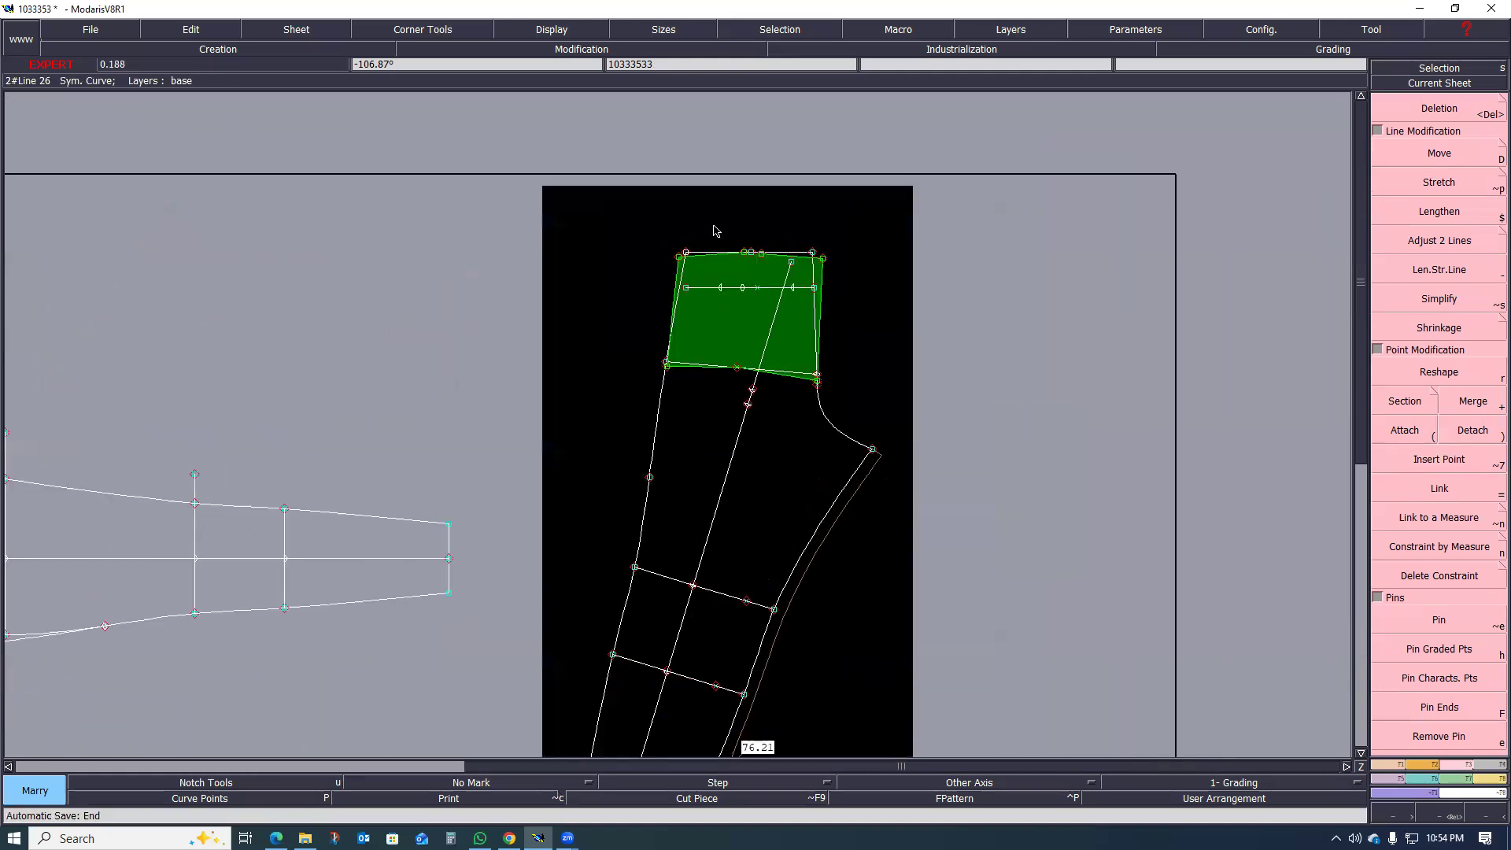
scroll(711, 293, up, 1)
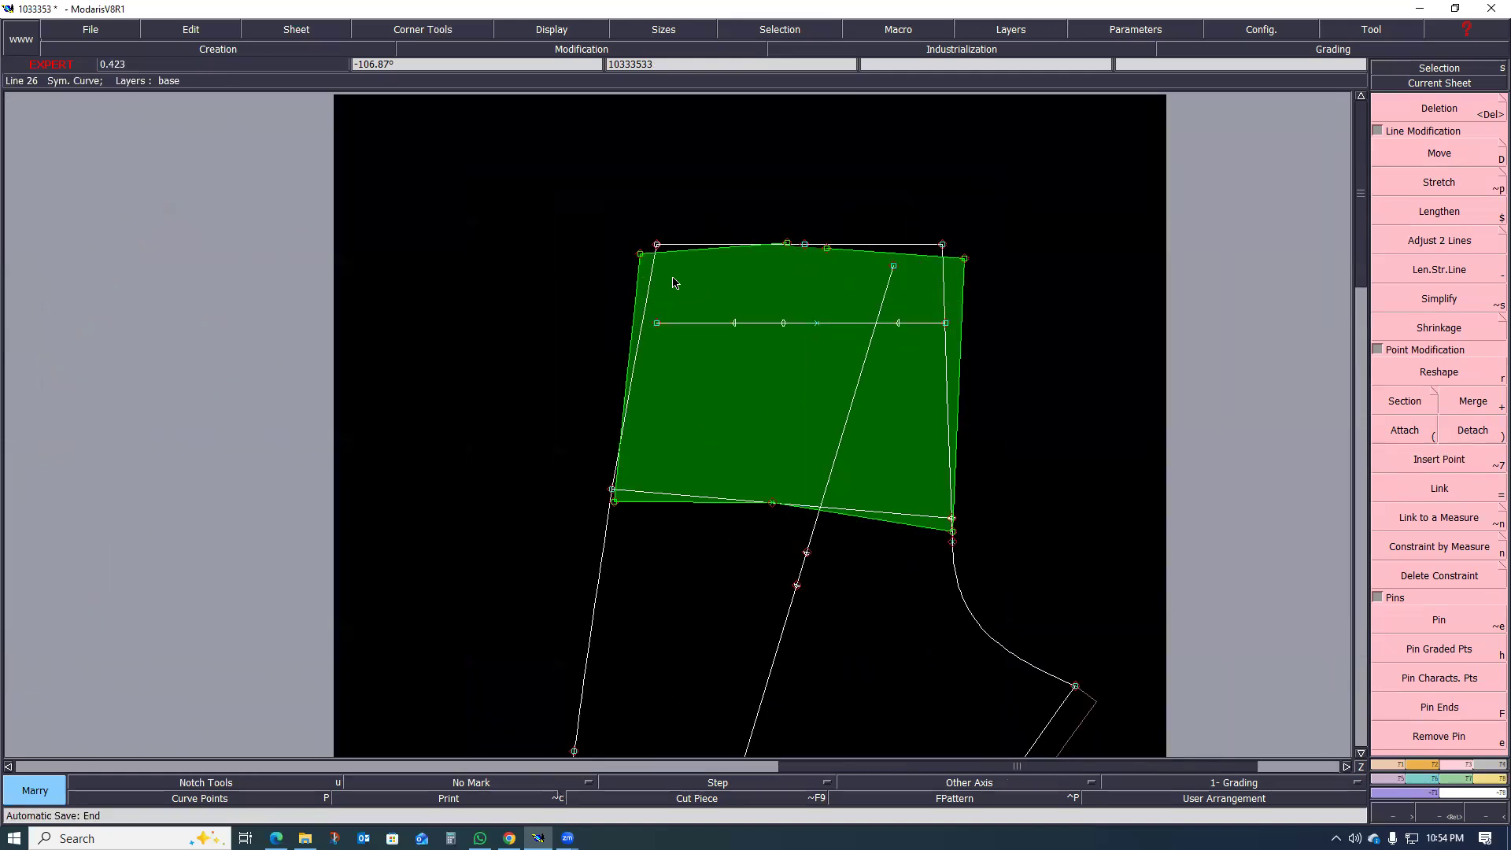
scroll(836, 258, up, 2)
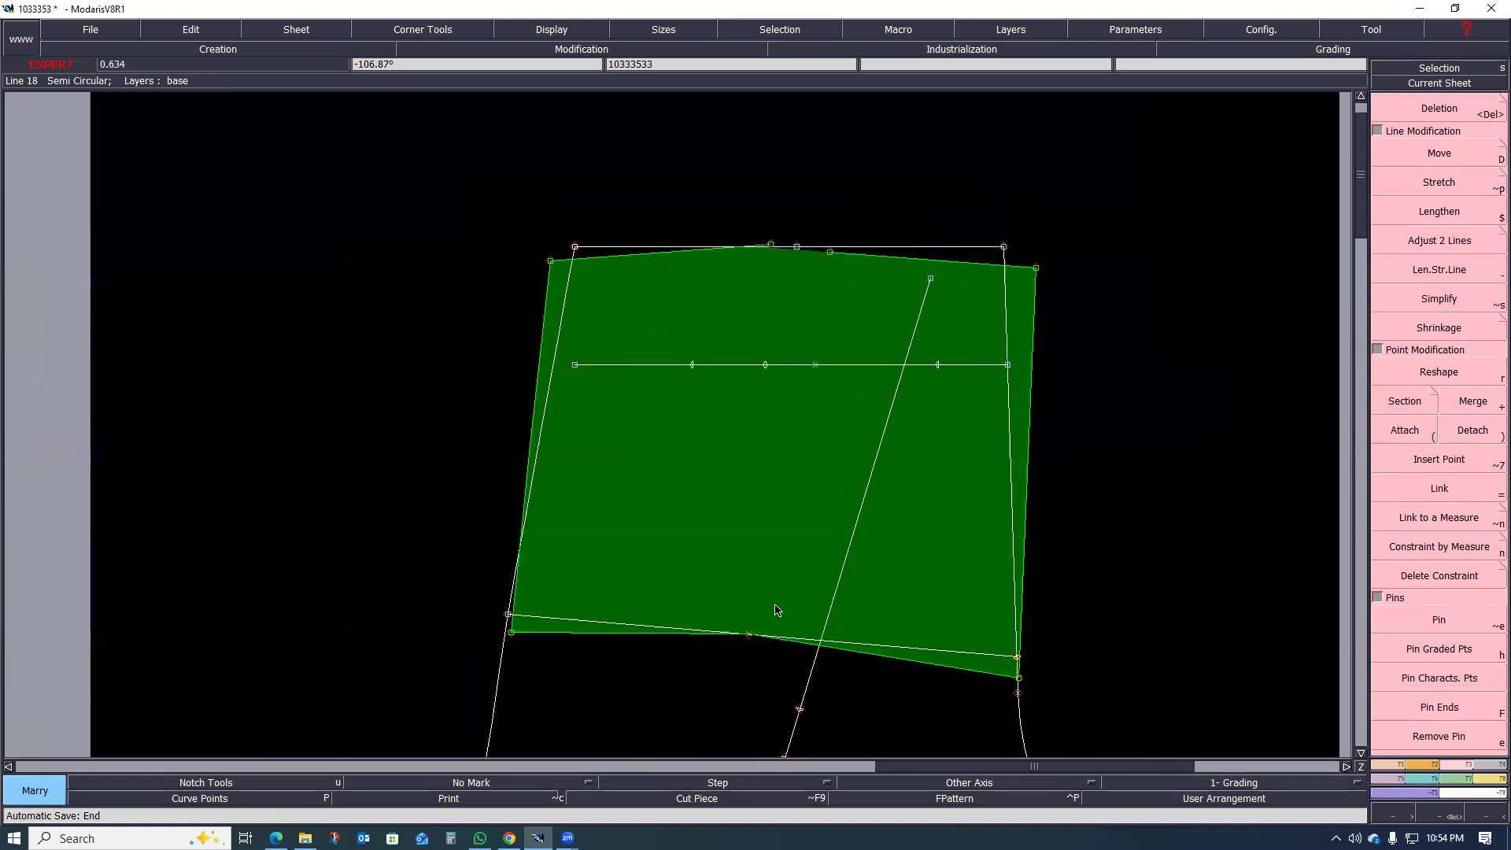
scroll(708, 546, up, 1)
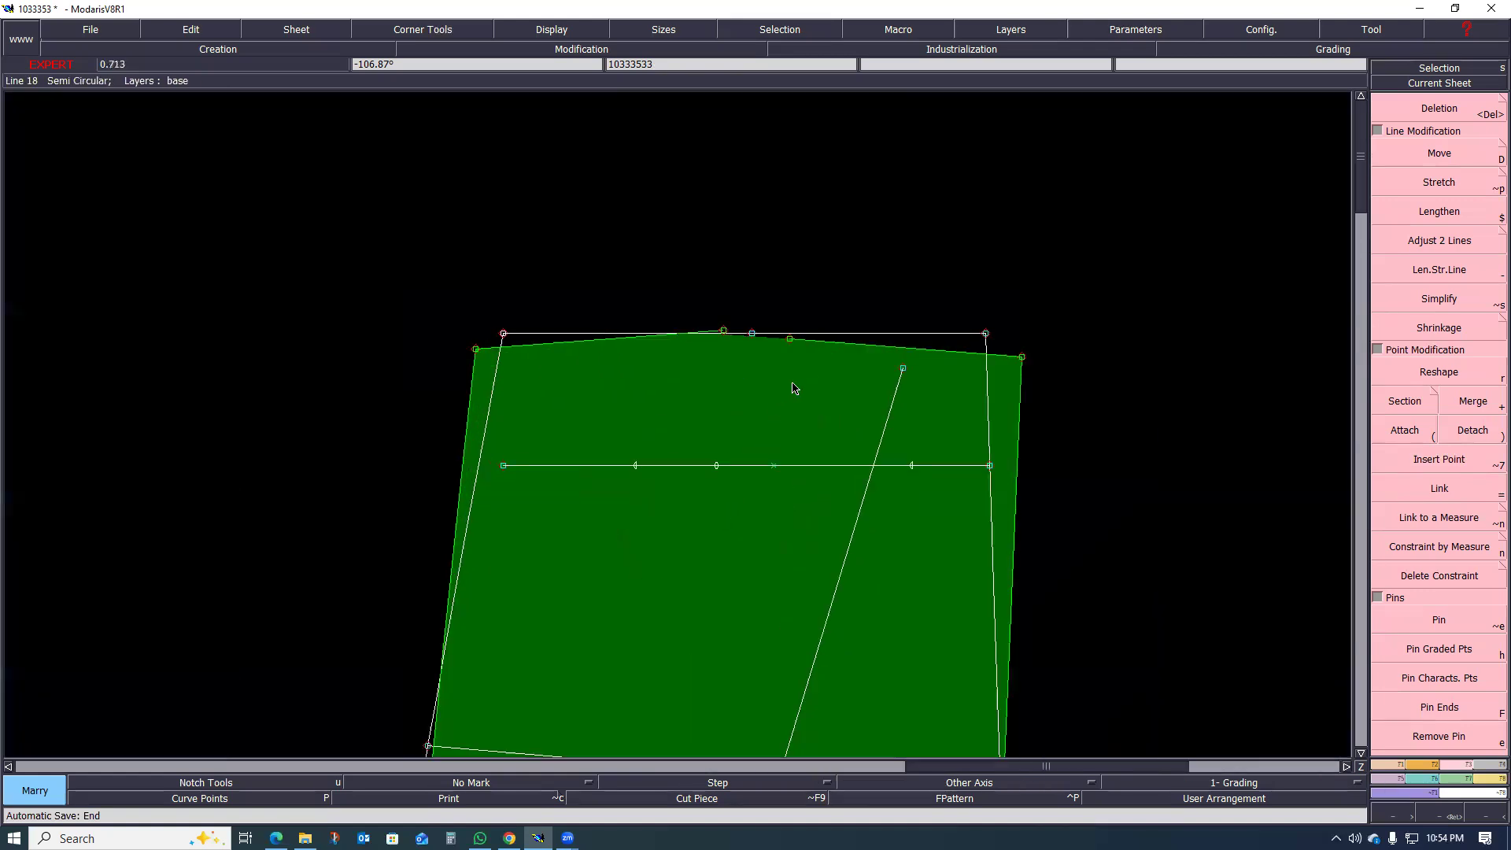
scroll(776, 337, up, 3)
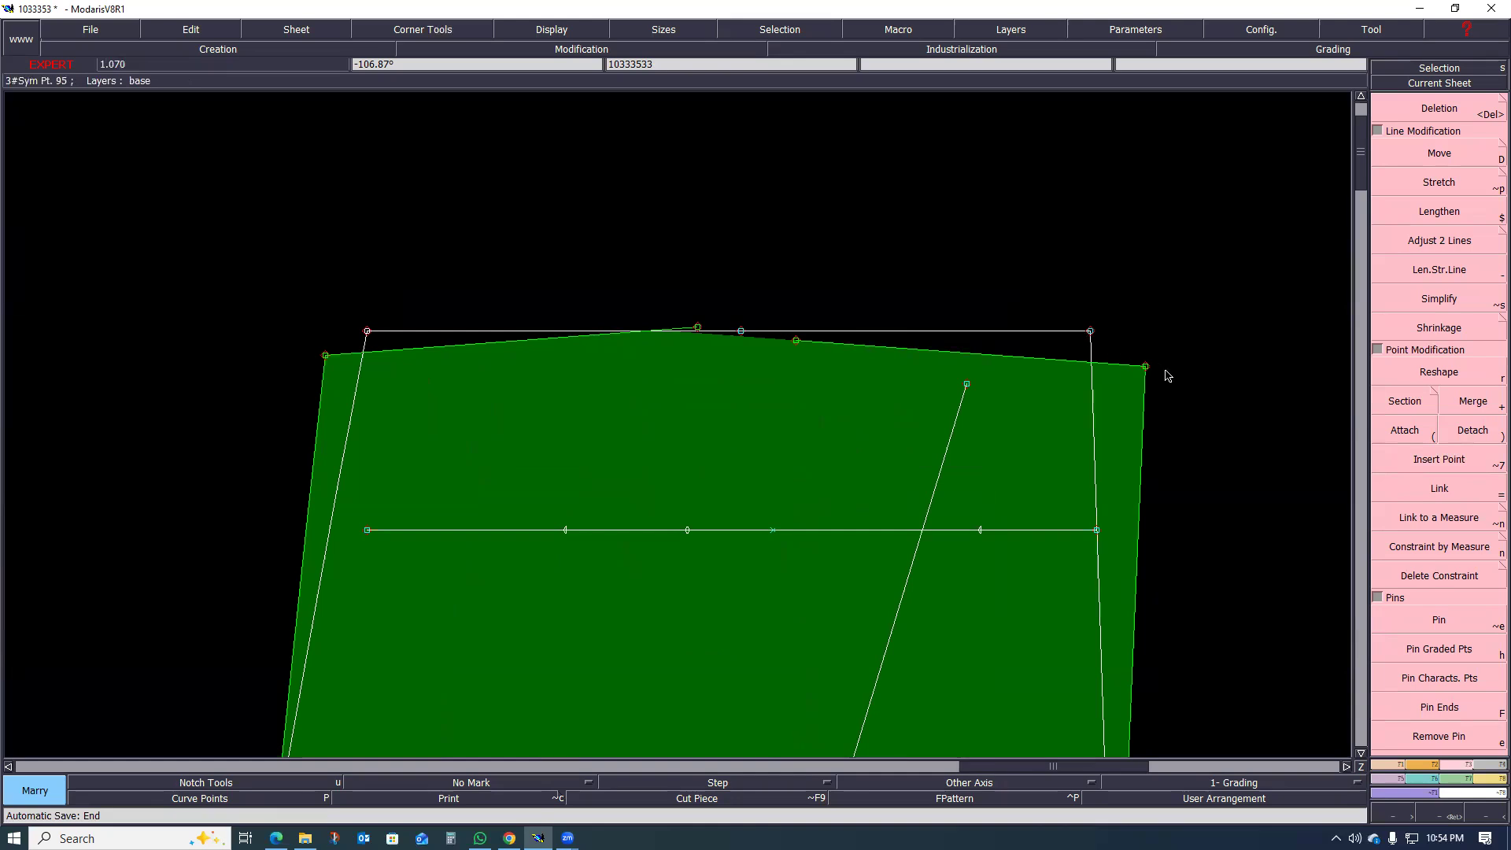
scroll(854, 330, down, 4)
scroll(934, 447, up, 2)
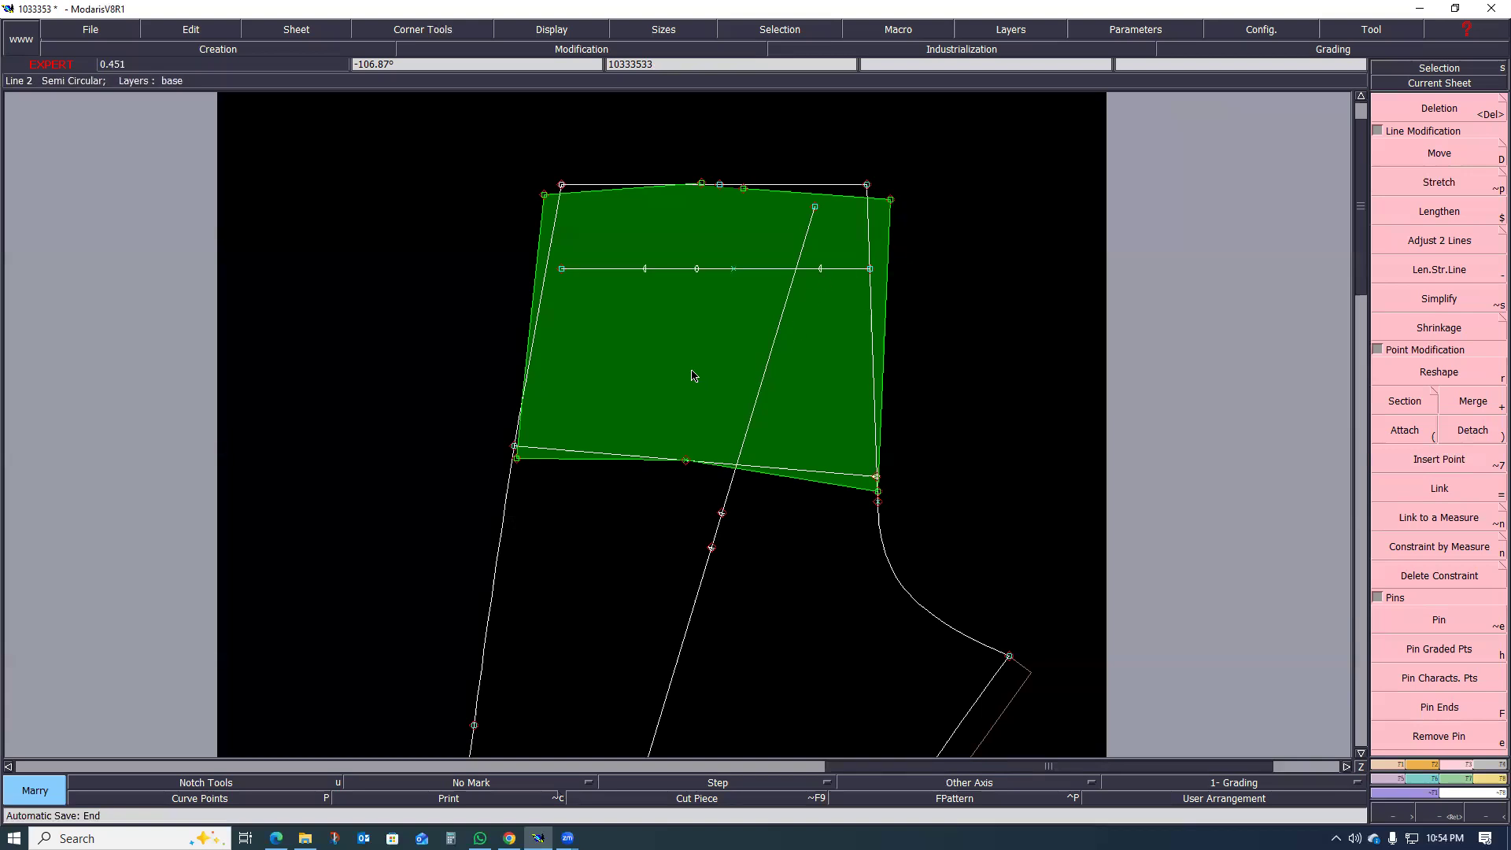
Step: Divorce the married opened piece from the back leg and delete the sloping hip line
scroll(665, 372, down, 2)
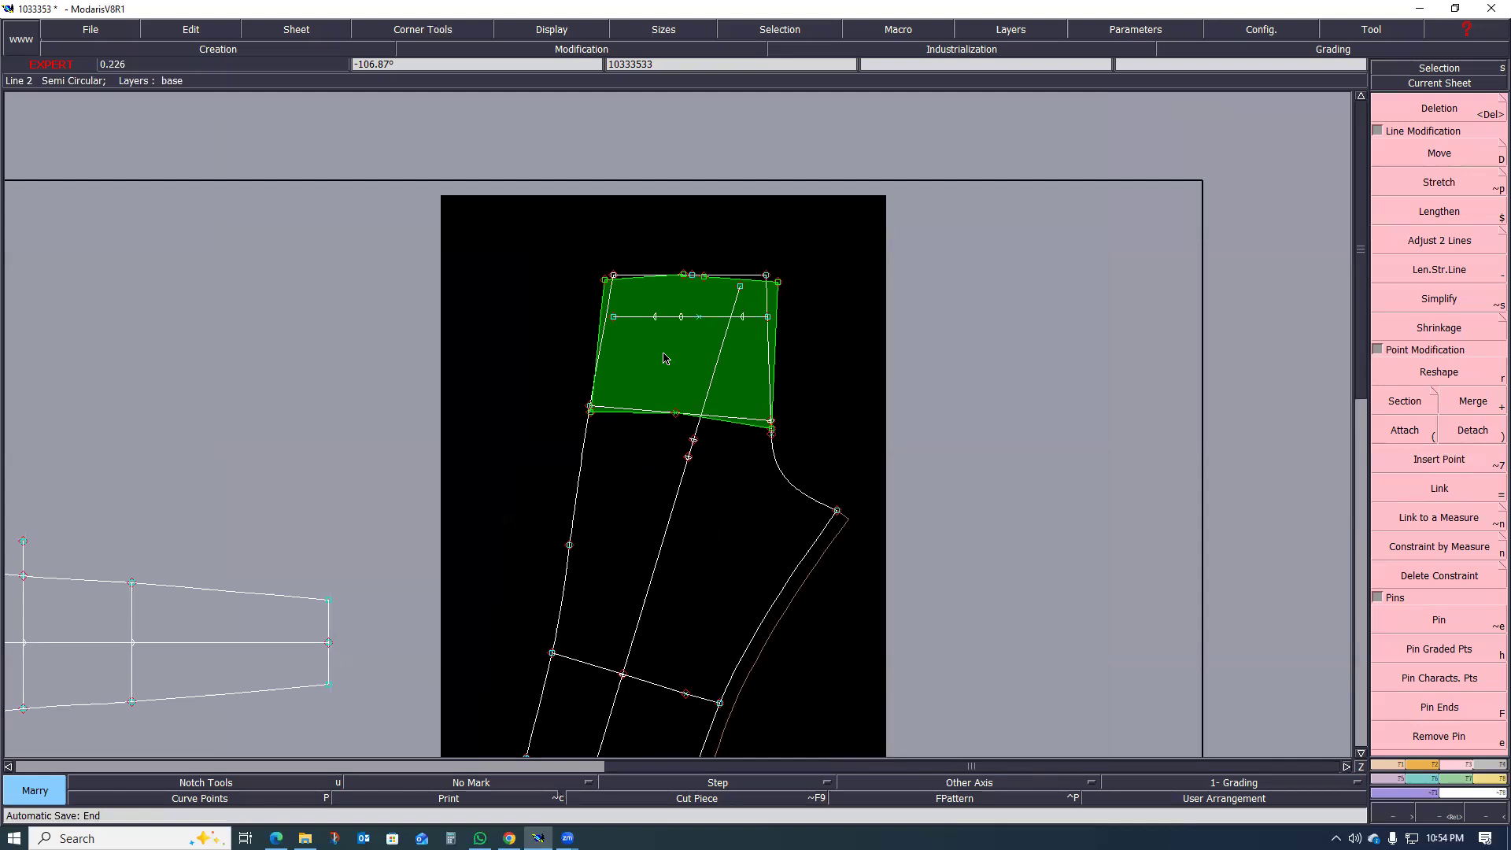
key(d)
click(662, 354)
scroll(647, 389, up, 2)
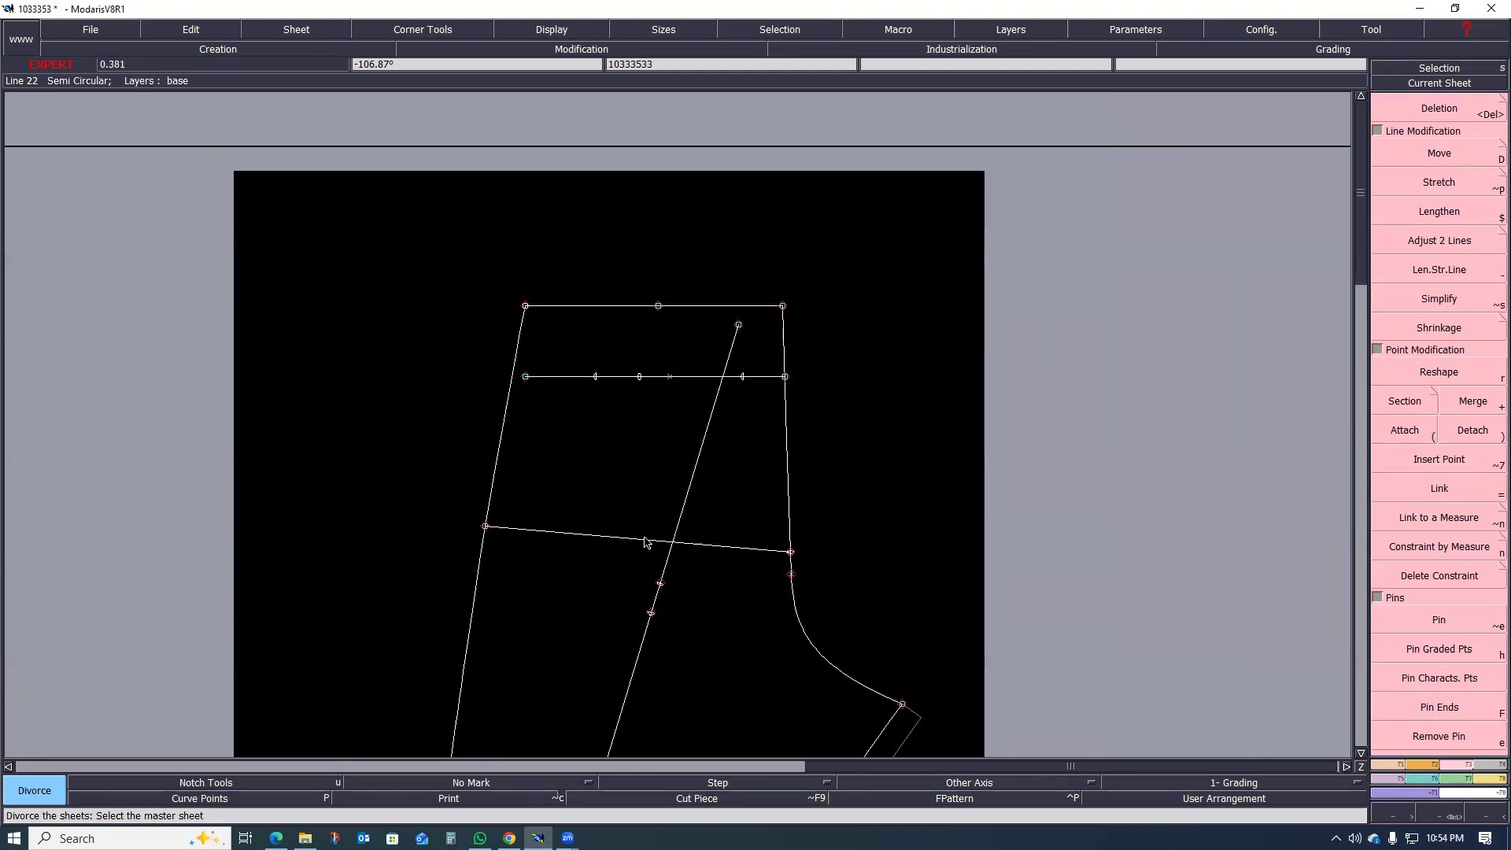
key(Delete)
click(639, 540)
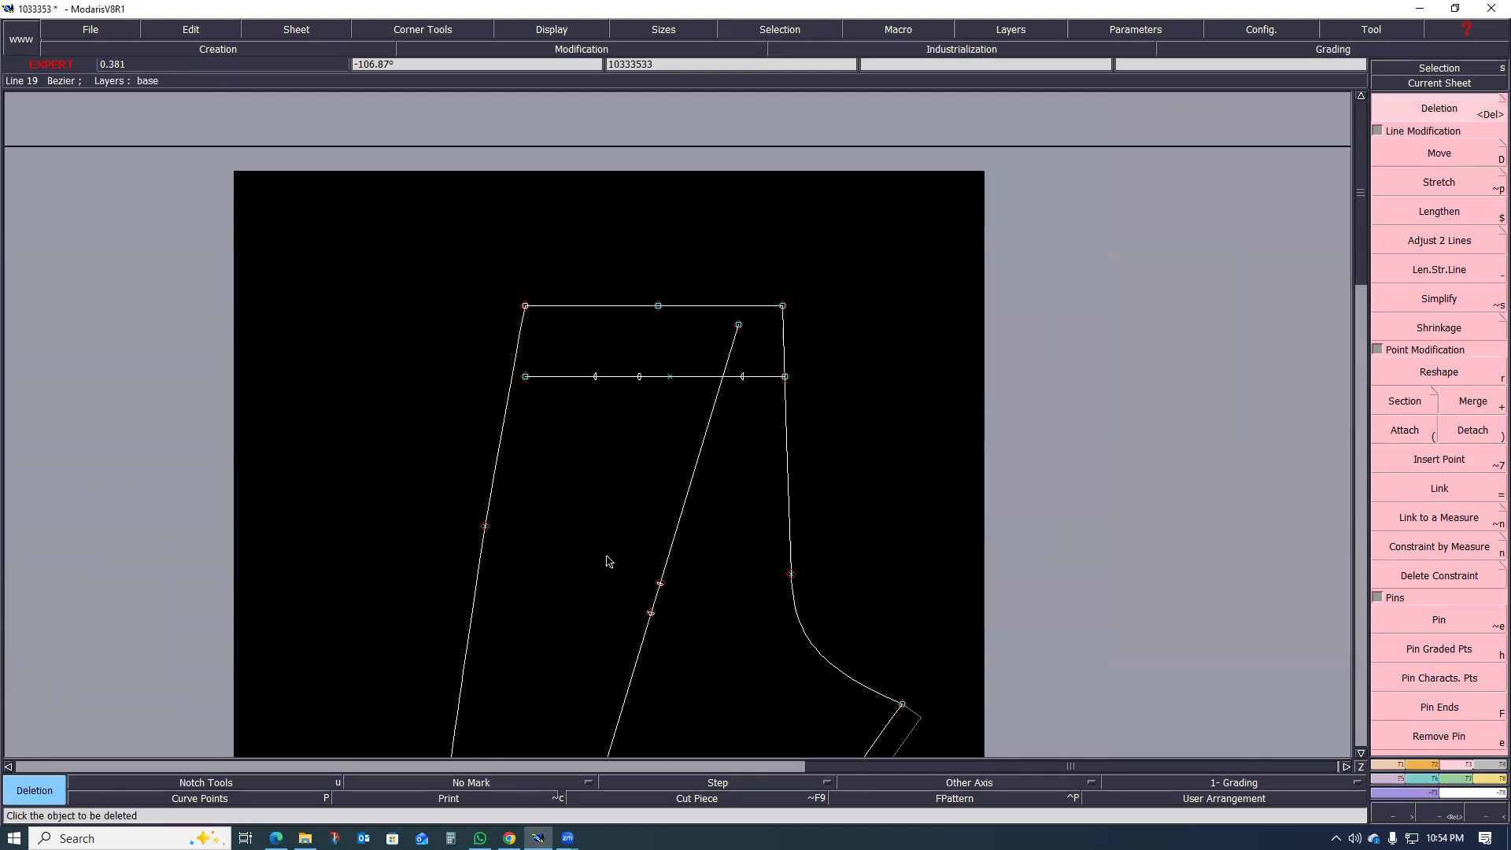
Step: Pin the marks on the pocket line and stretch the centre-back section outward 1.50 cm, pivoting at the top of the crotch curve
scroll(655, 308, up, 2)
scroll(653, 313, down, 2)
scroll(641, 286, up, 1)
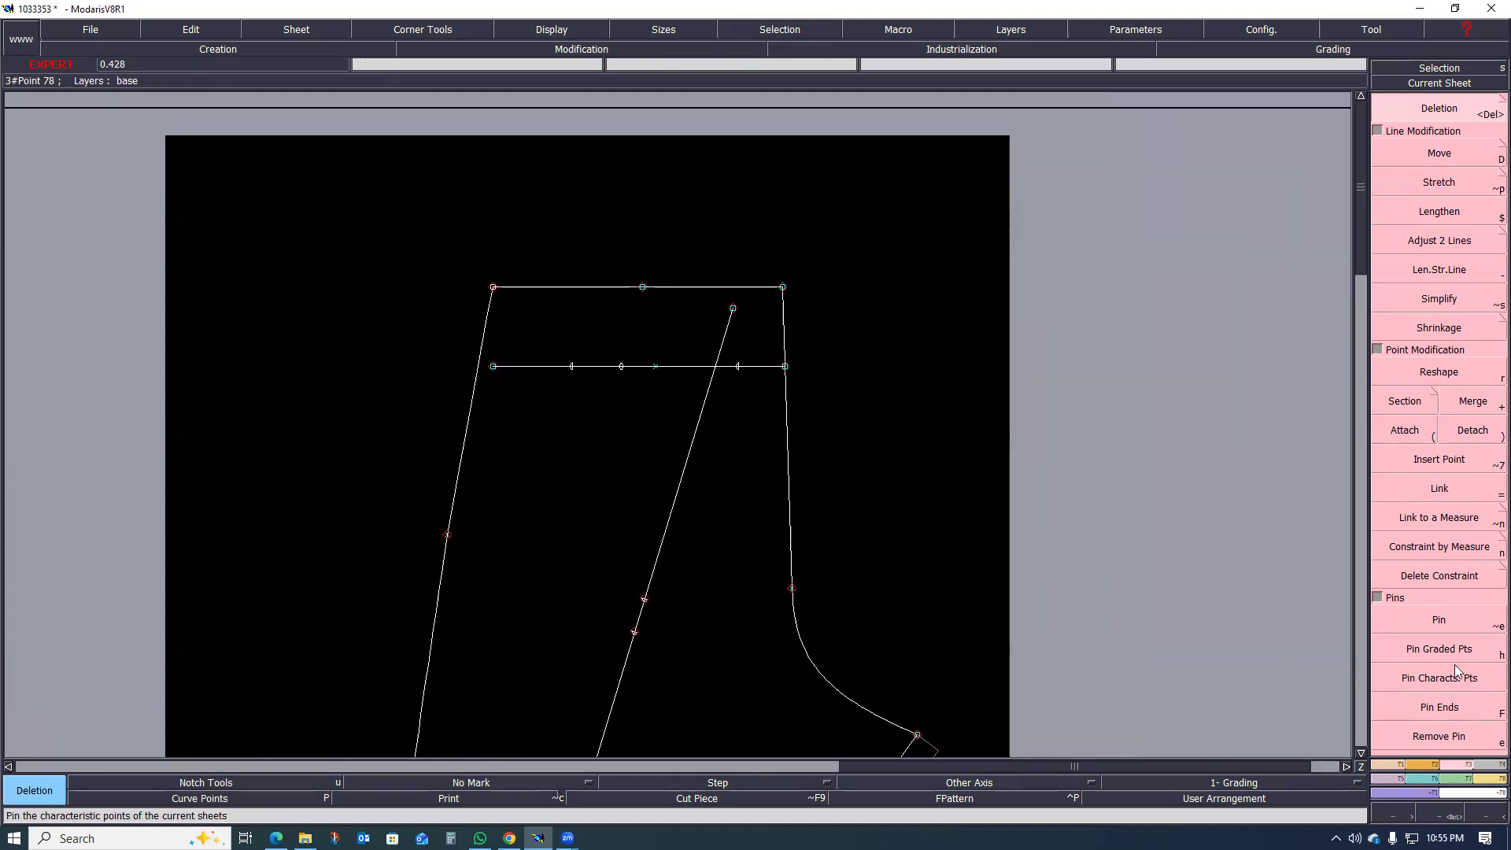
click(1450, 622)
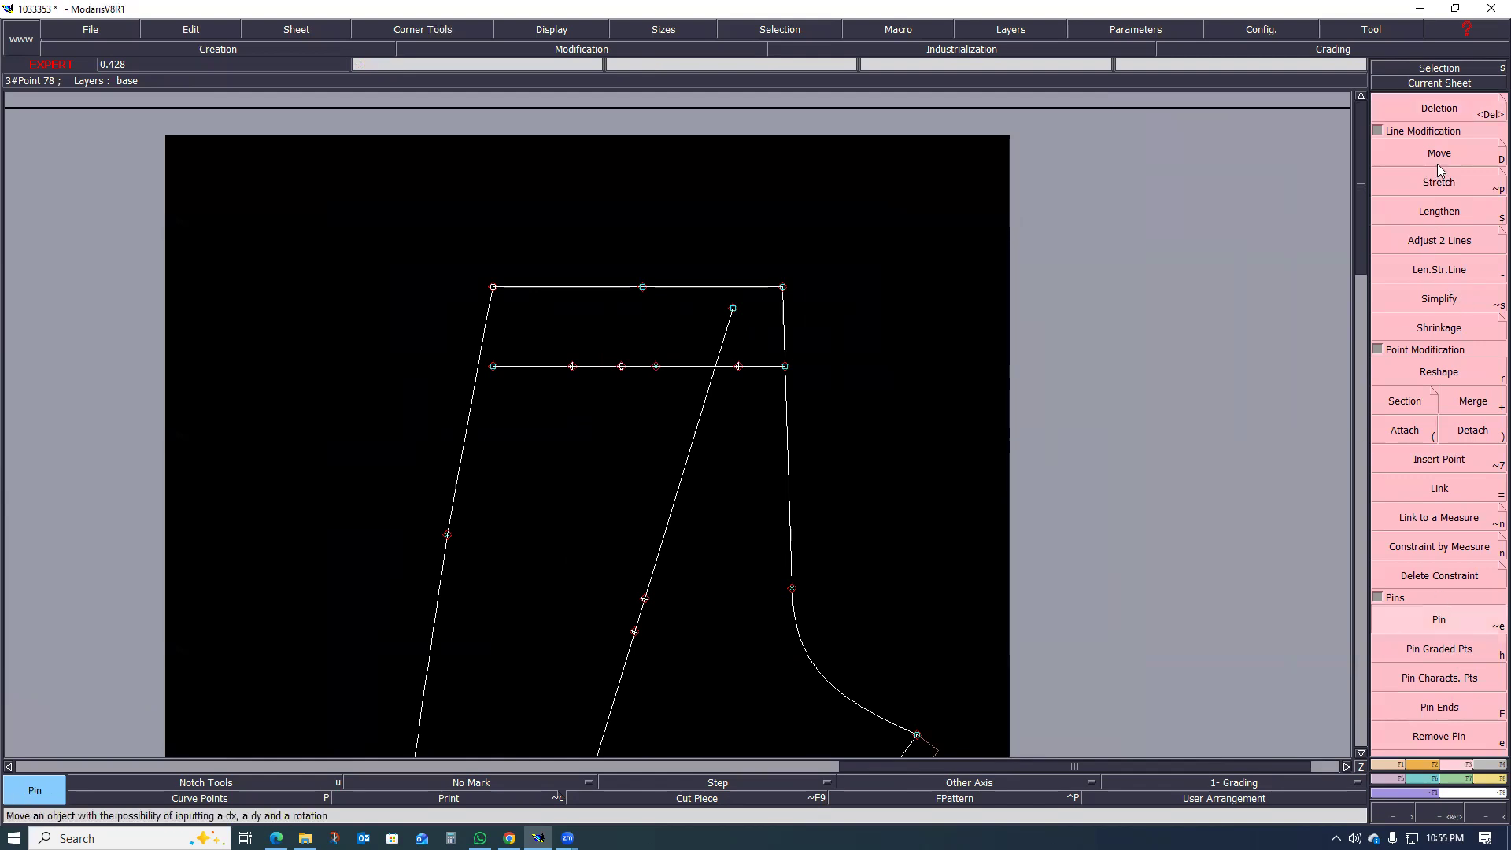
click(1440, 190)
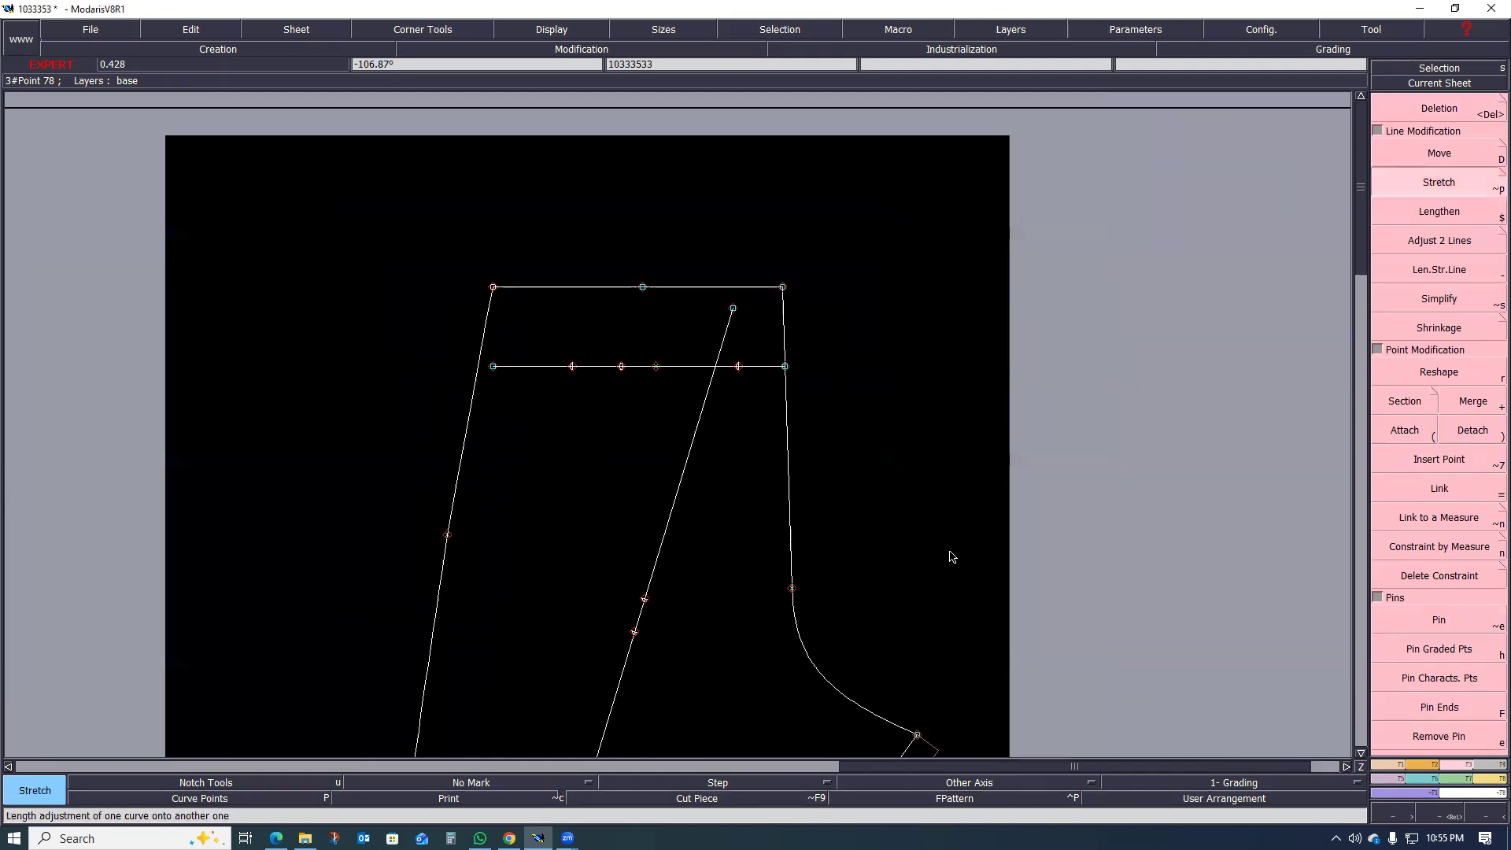
click(790, 588)
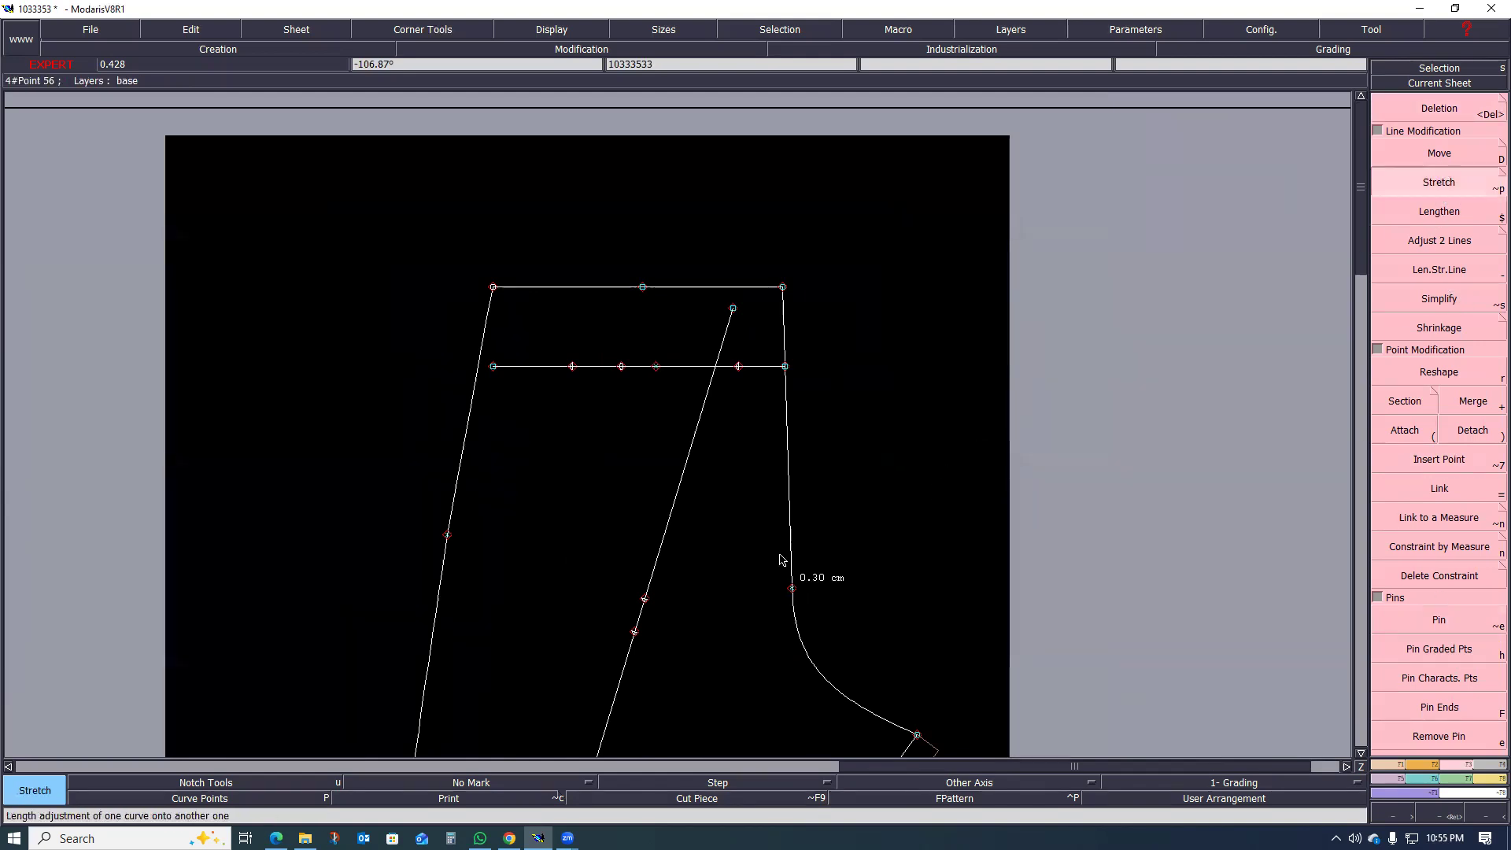
click(661, 282)
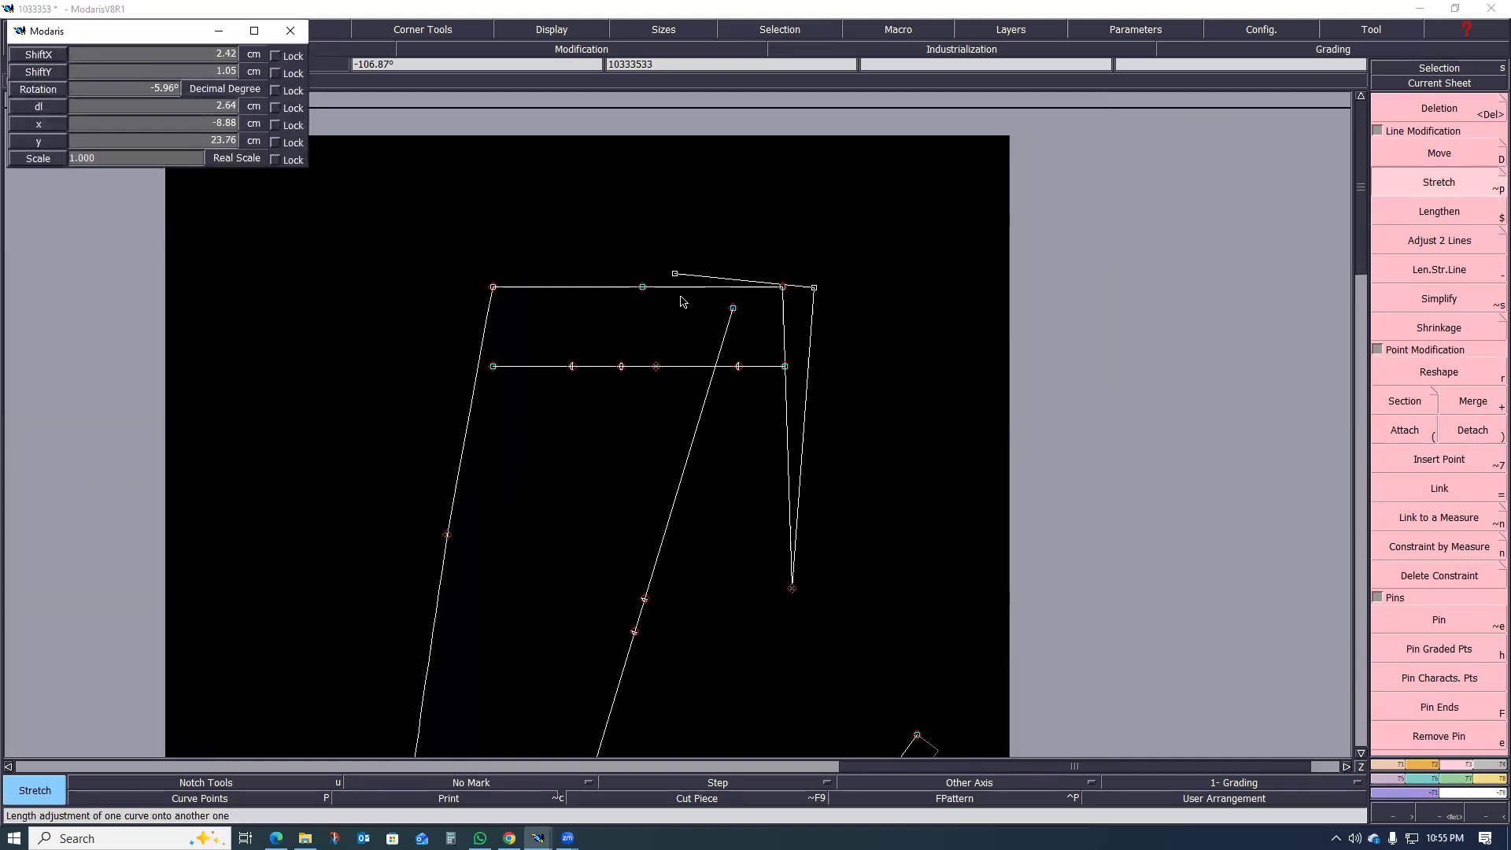
text(1.50)
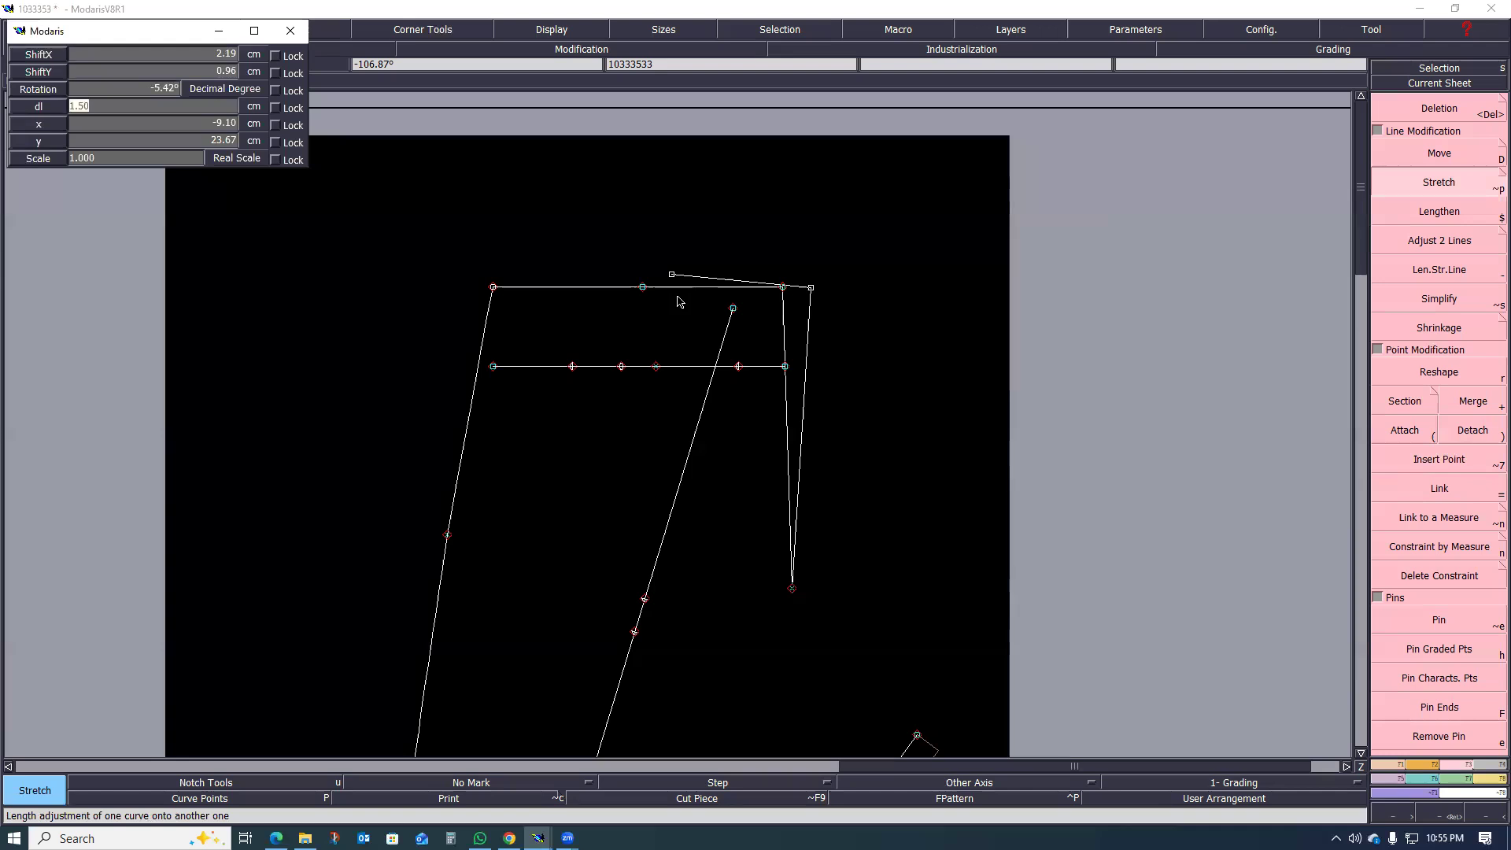
key(Return)
click(731, 317)
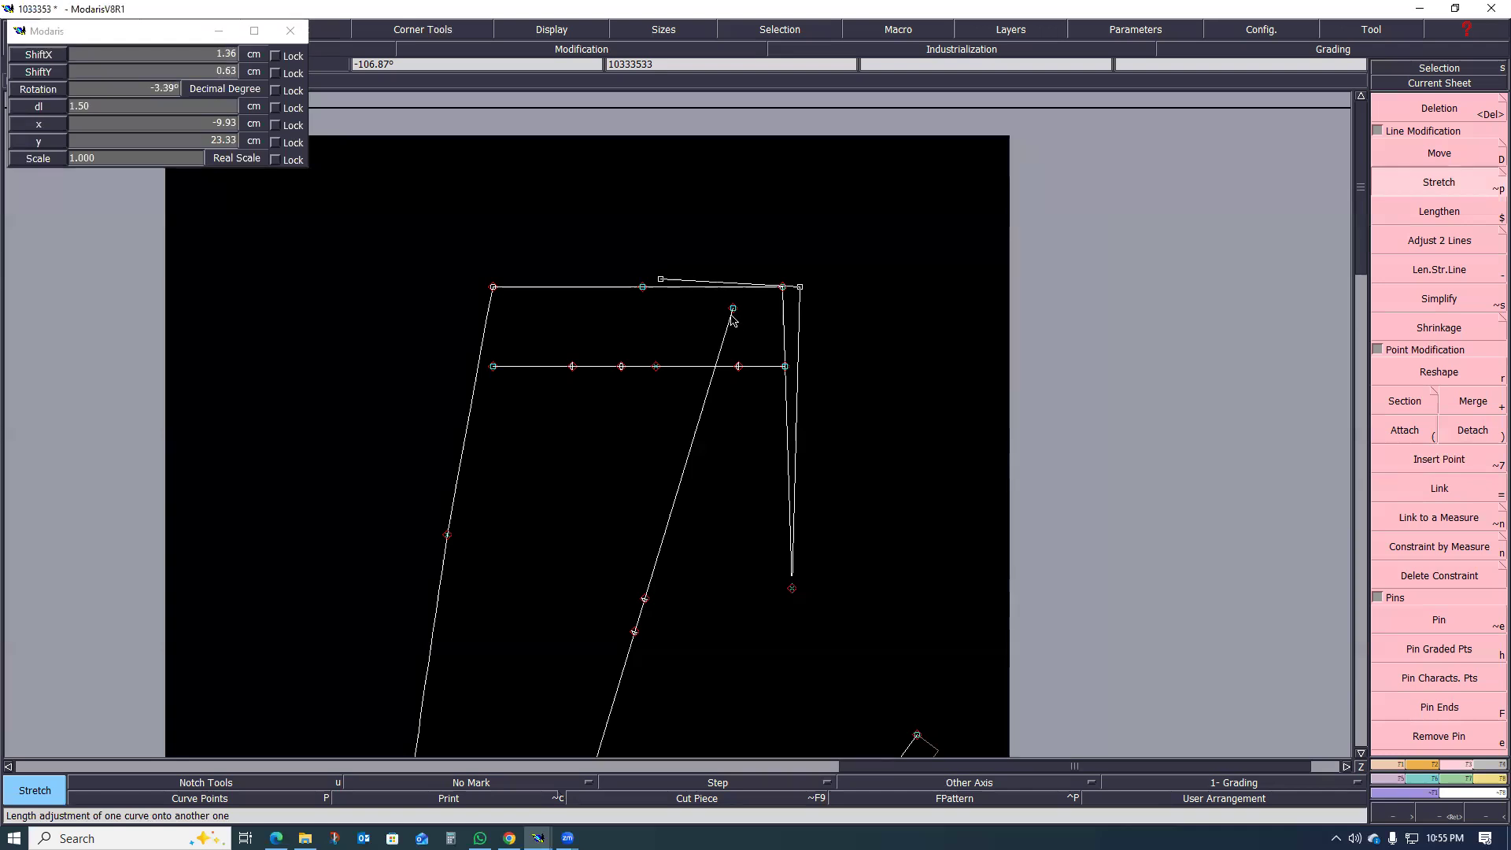
Step: Stretch the side-seam section outward 1.50 cm, pivoting at the side hip point and moving the middle waist point
click(447, 535)
click(641, 287)
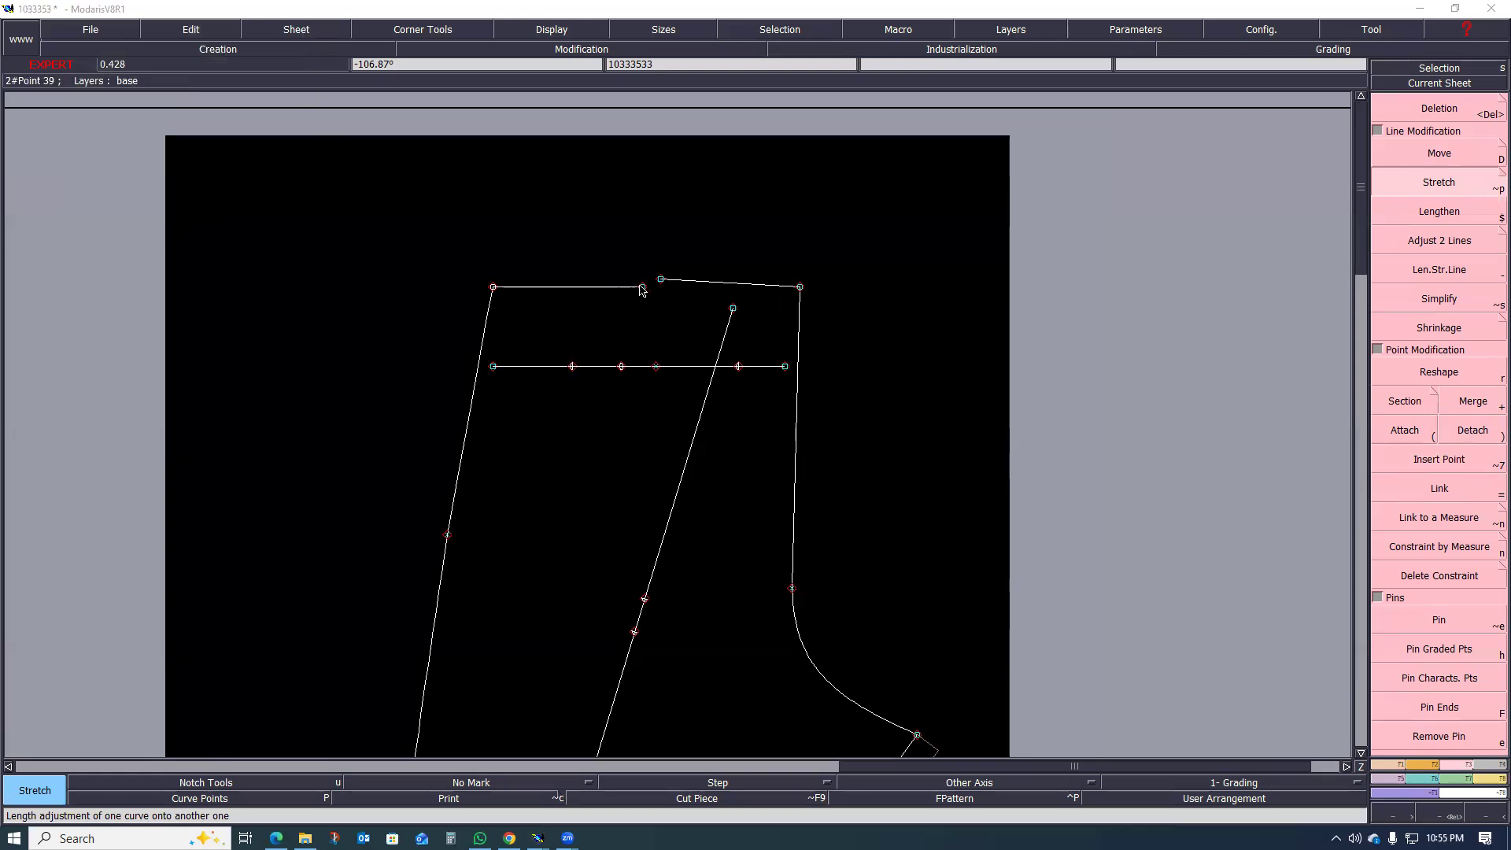
key(Down)
key(Down)
key(Down)
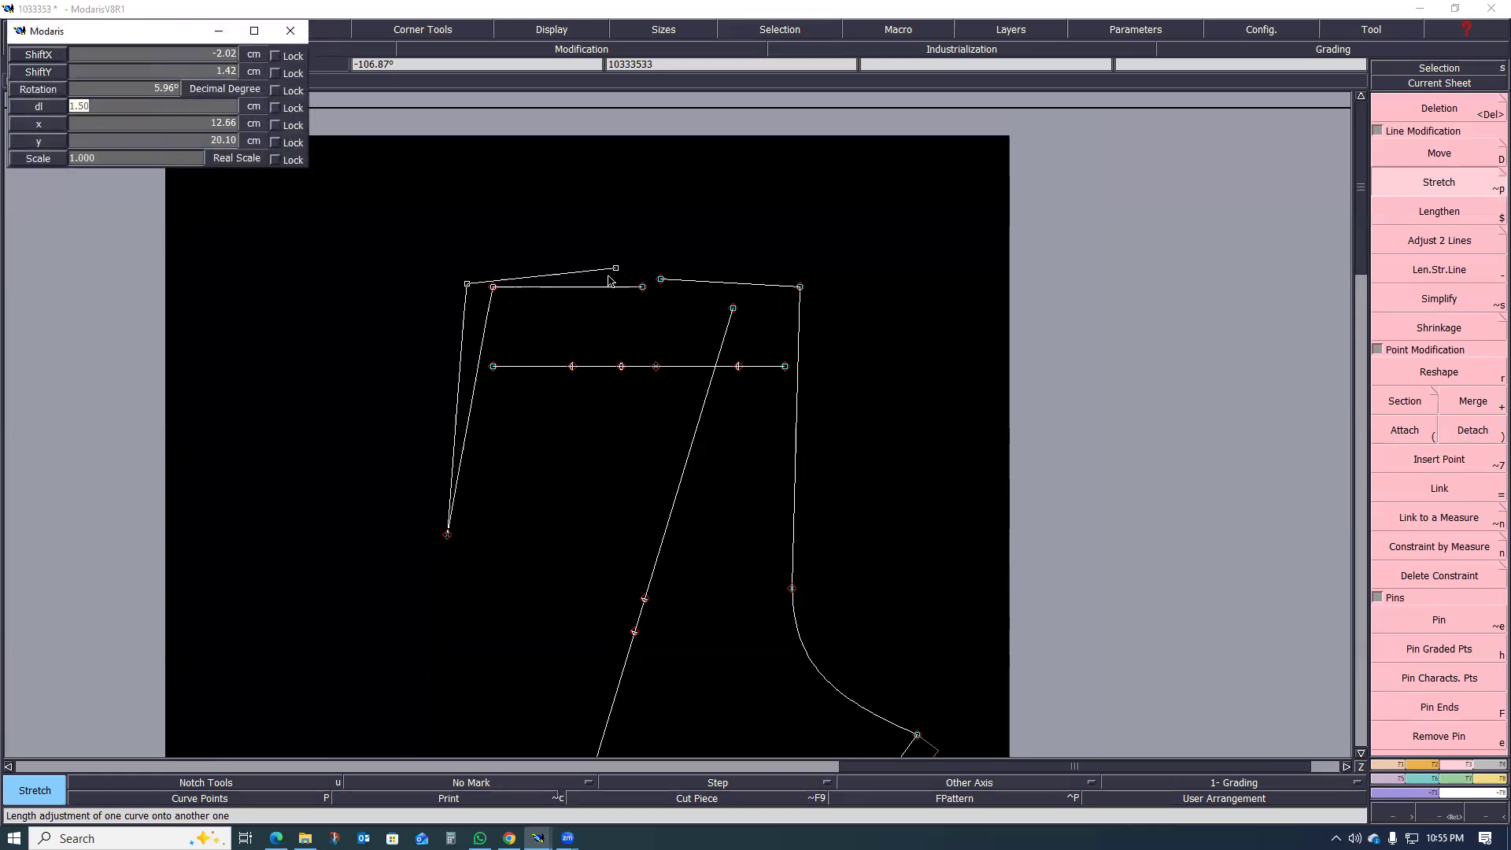
key(Return)
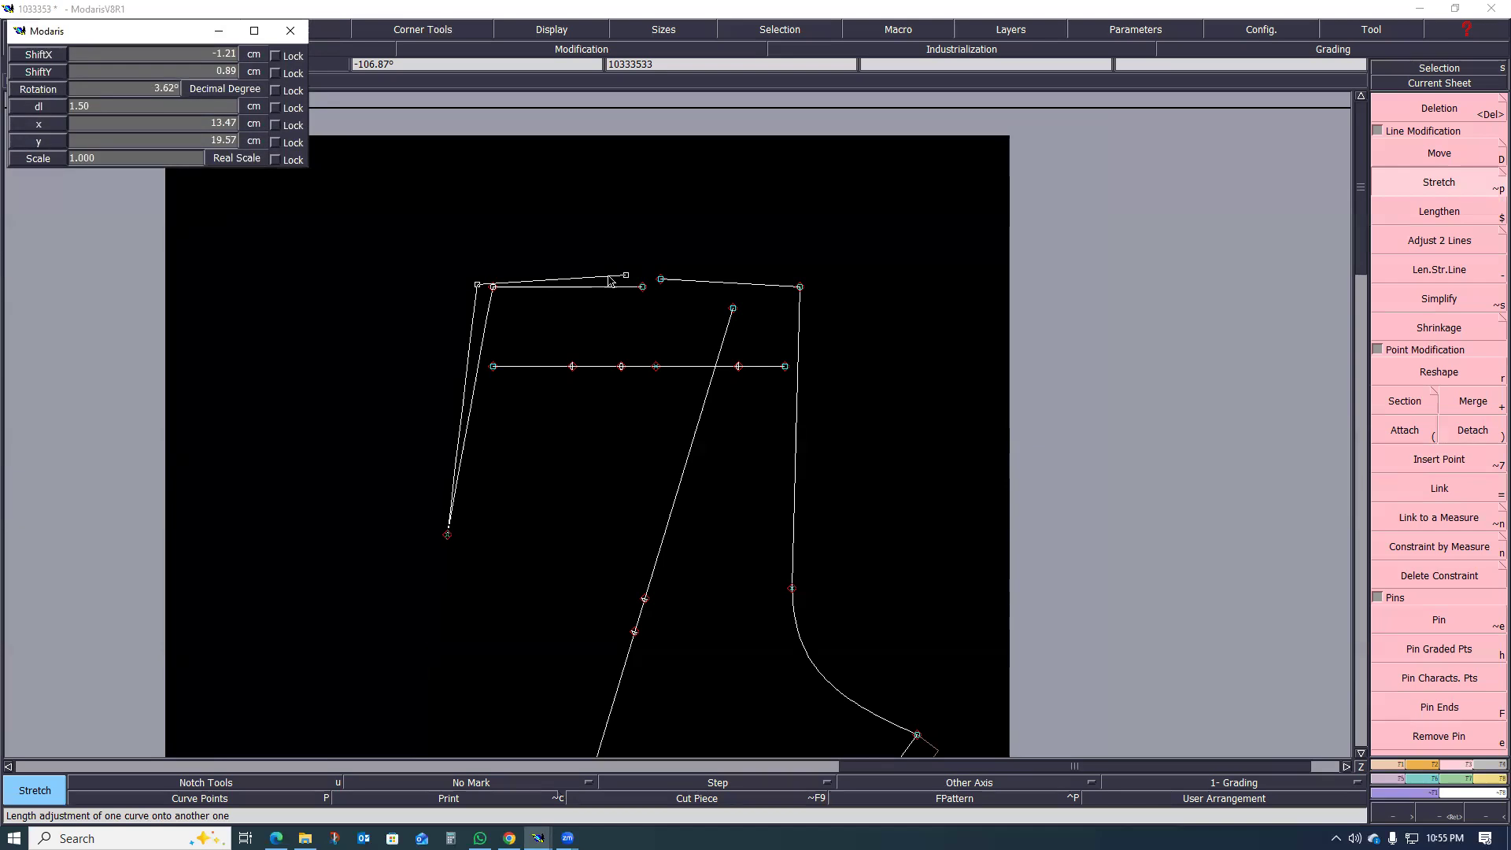
click(502, 252)
Step: Draw two straight dart legs from the open waist points to the same mark on the pocket line
scroll(667, 293, up, 1)
scroll(613, 341, up, 1)
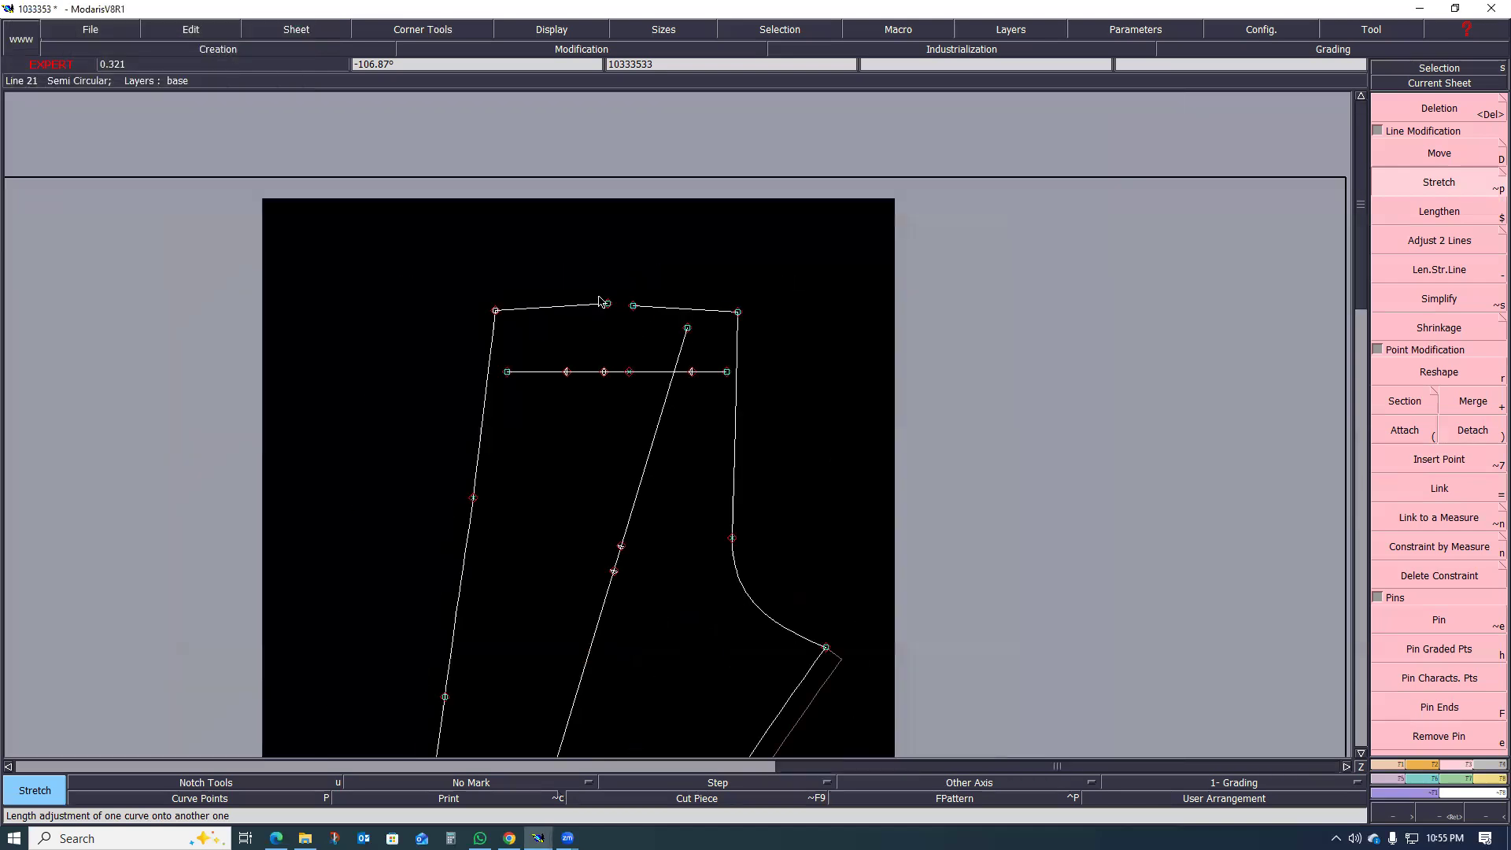
key(l)
click(613, 307)
click(605, 458)
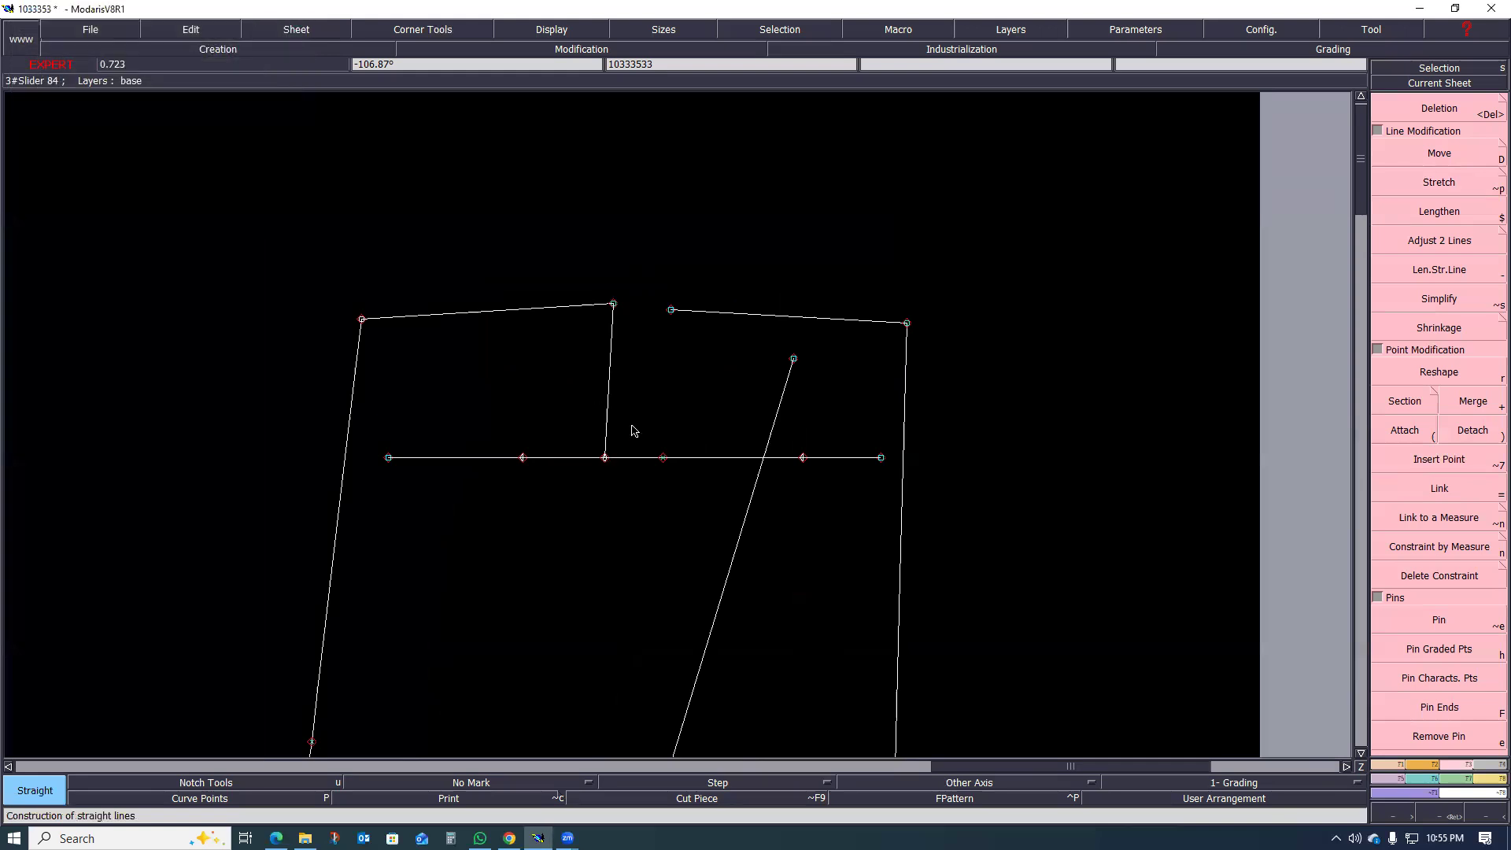
click(671, 310)
scroll(622, 339, up, 1)
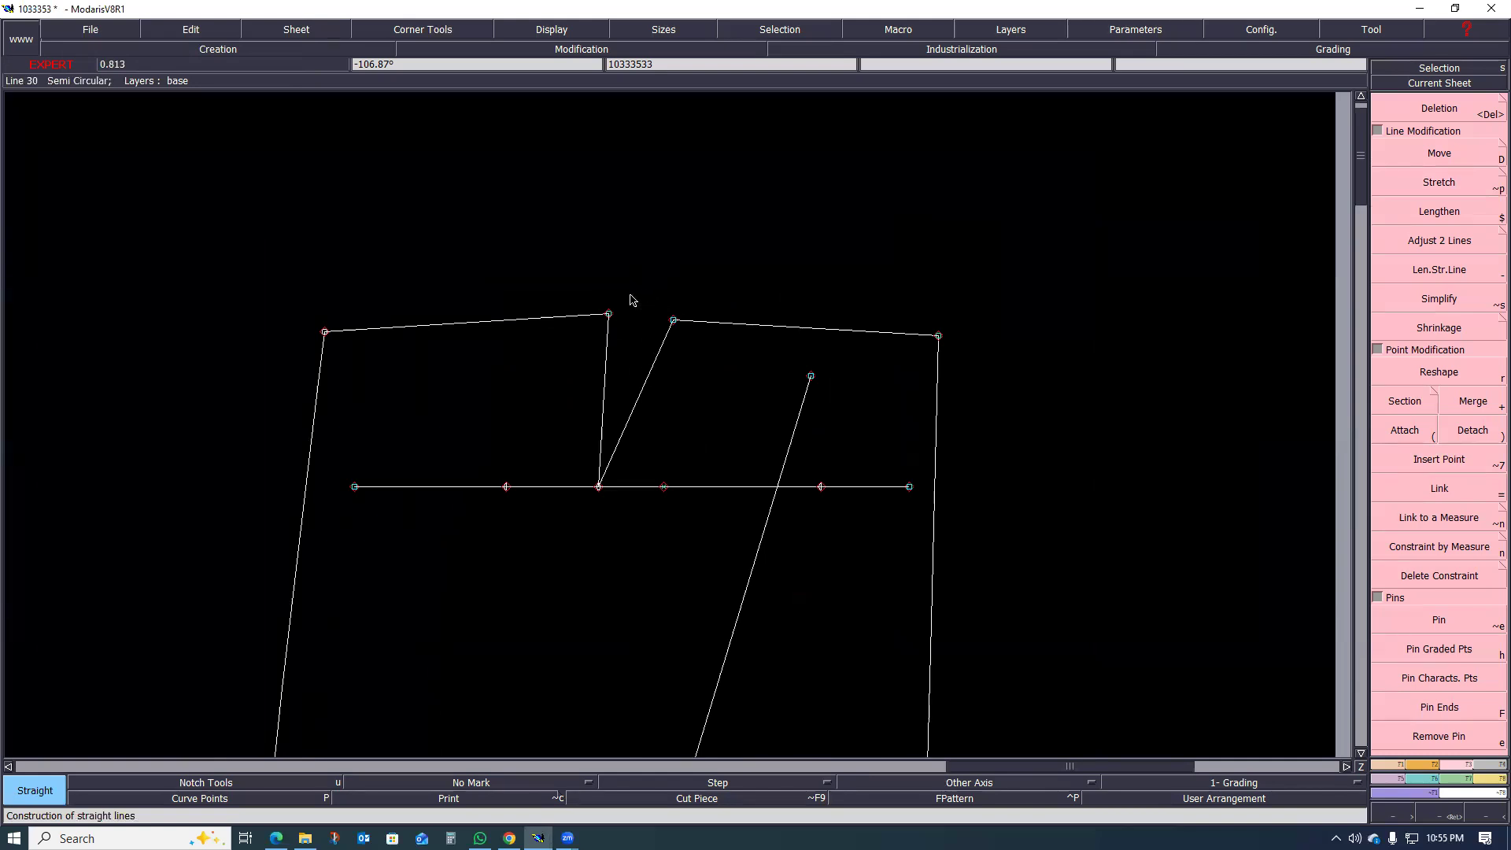
scroll(640, 328, up, 3)
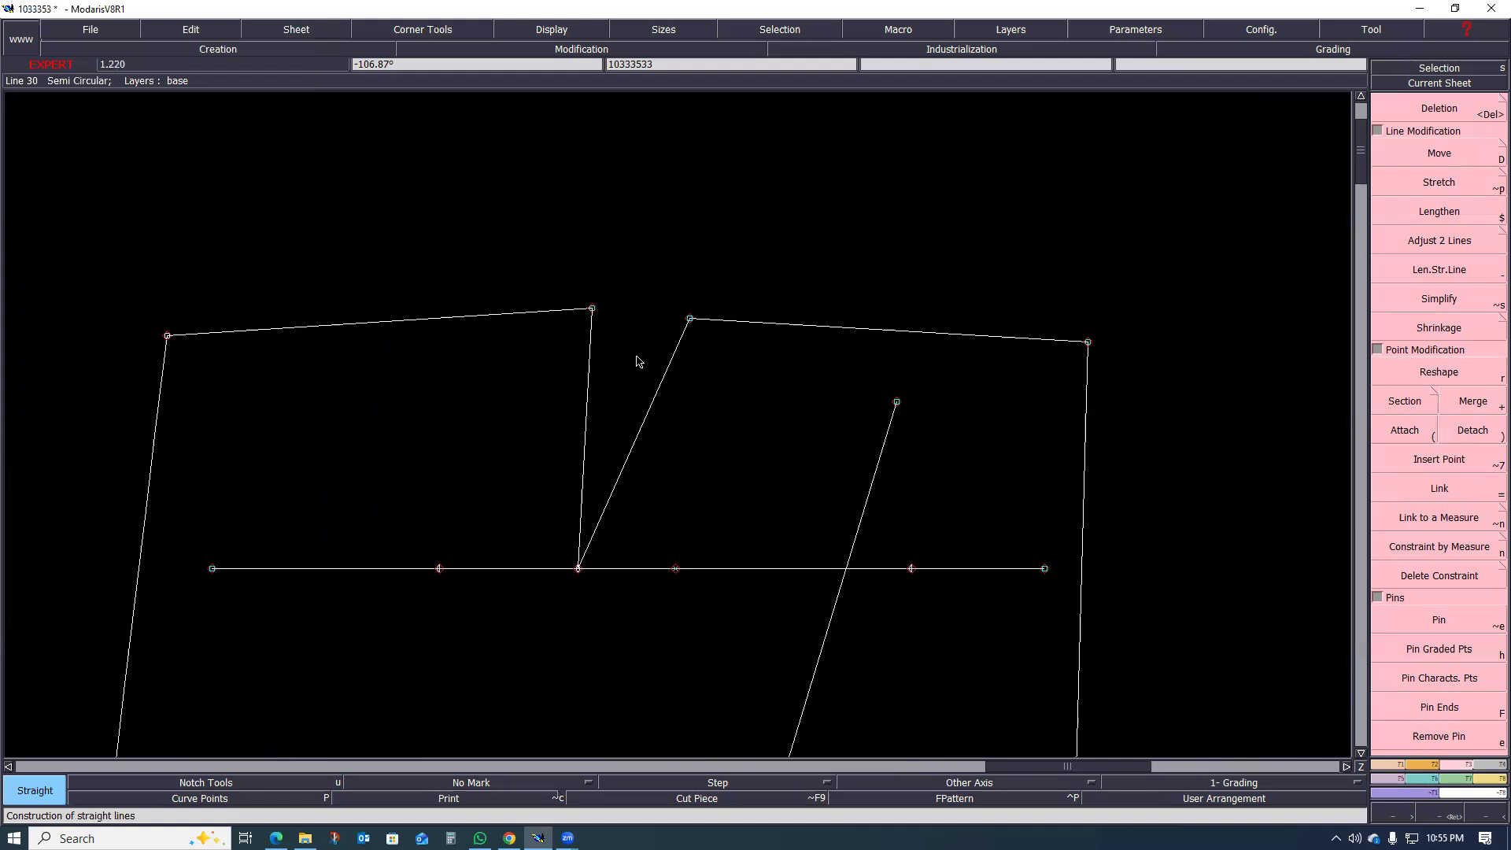
Step: Examine the shape of the back dart and the waistline segments on either side of it
scroll(674, 321, down, 4)
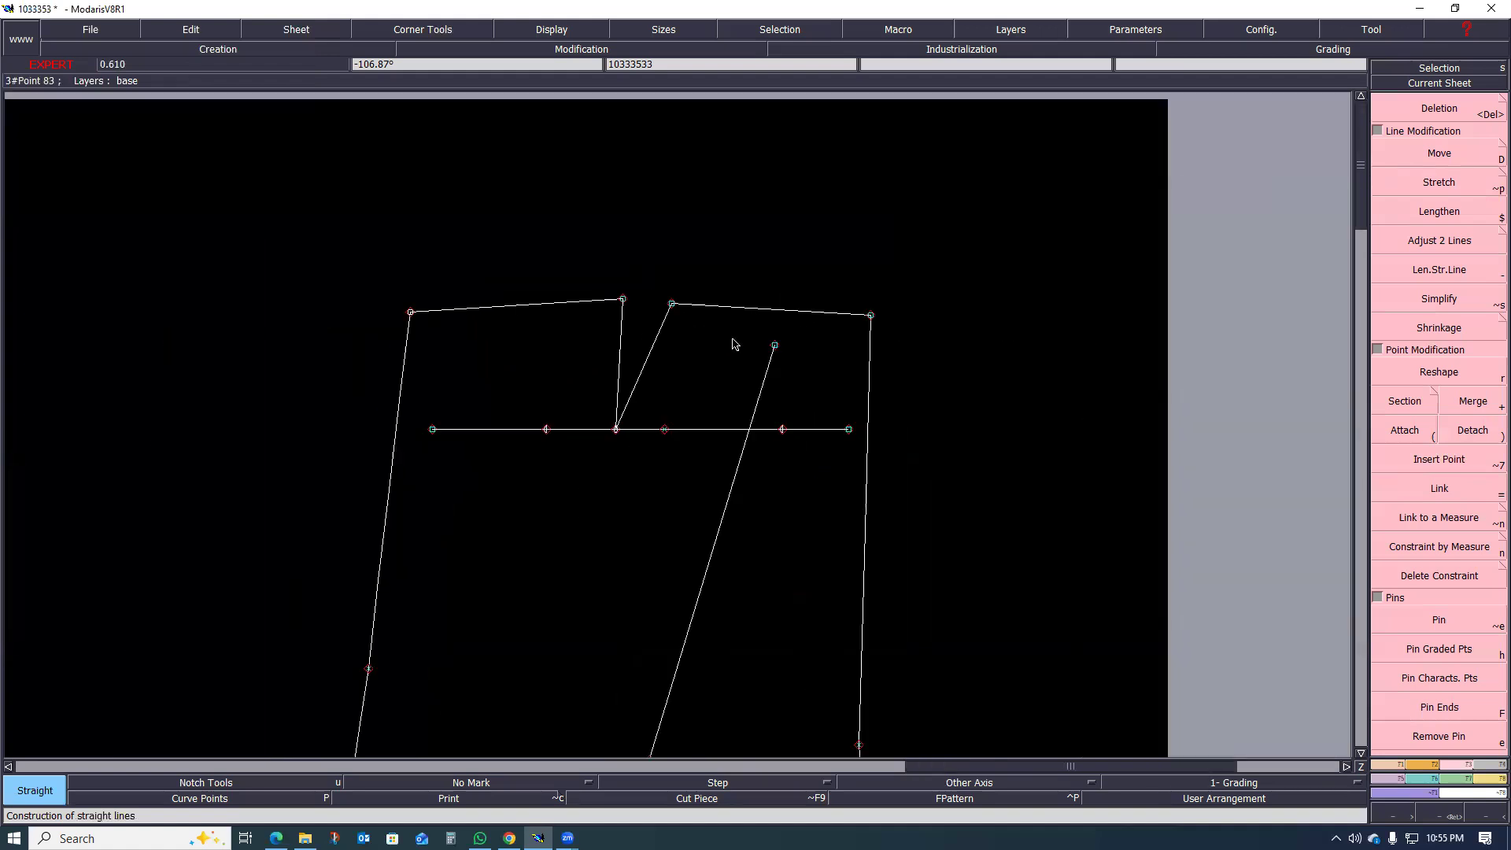
scroll(887, 342, down, 4)
scroll(899, 384, up, 1)
scroll(598, 283, up, 1)
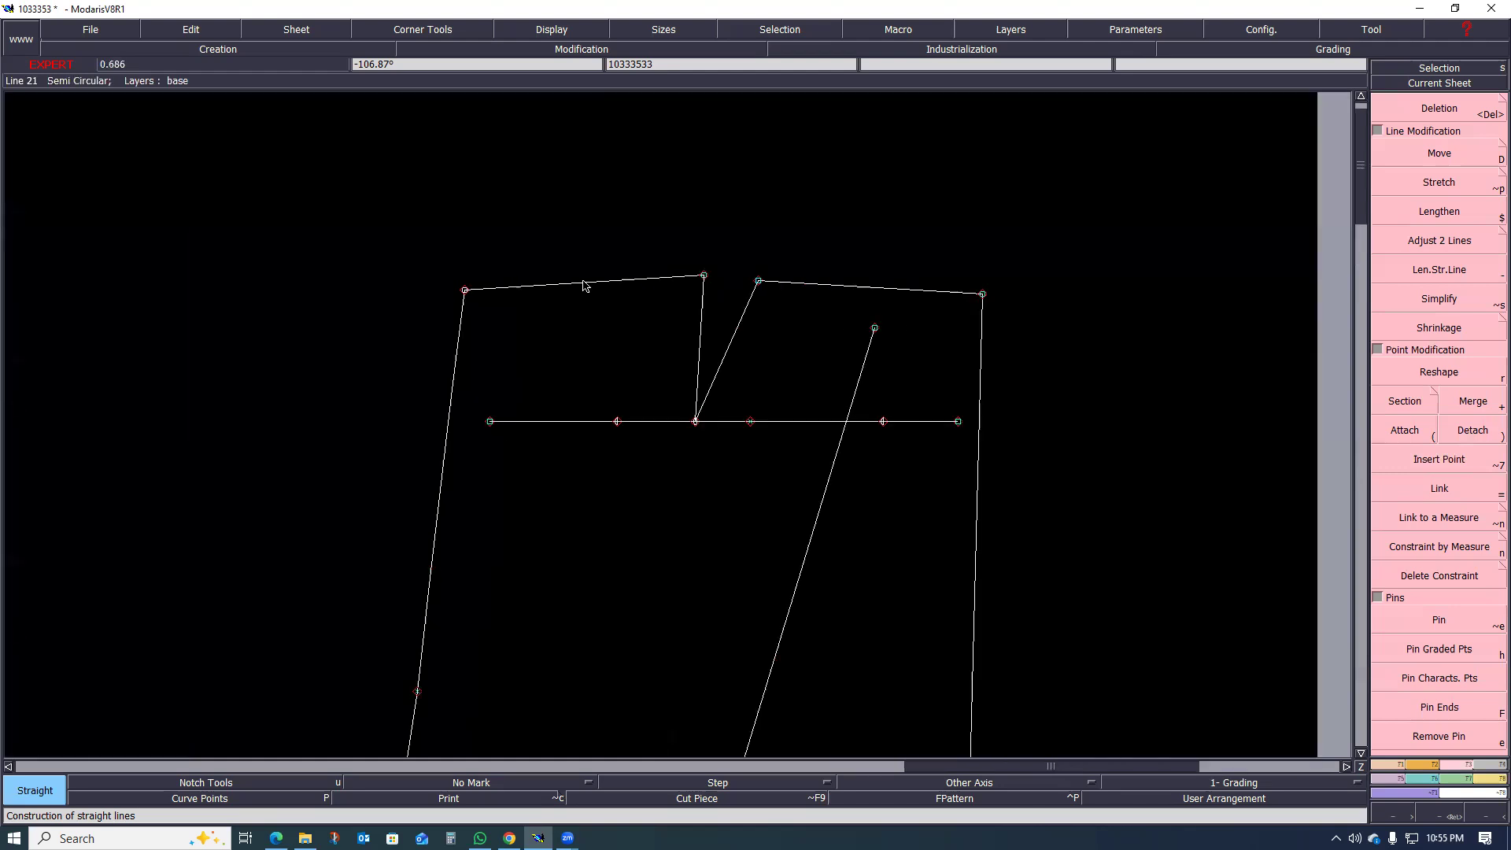
scroll(600, 360, down, 1)
scroll(685, 310, up, 2)
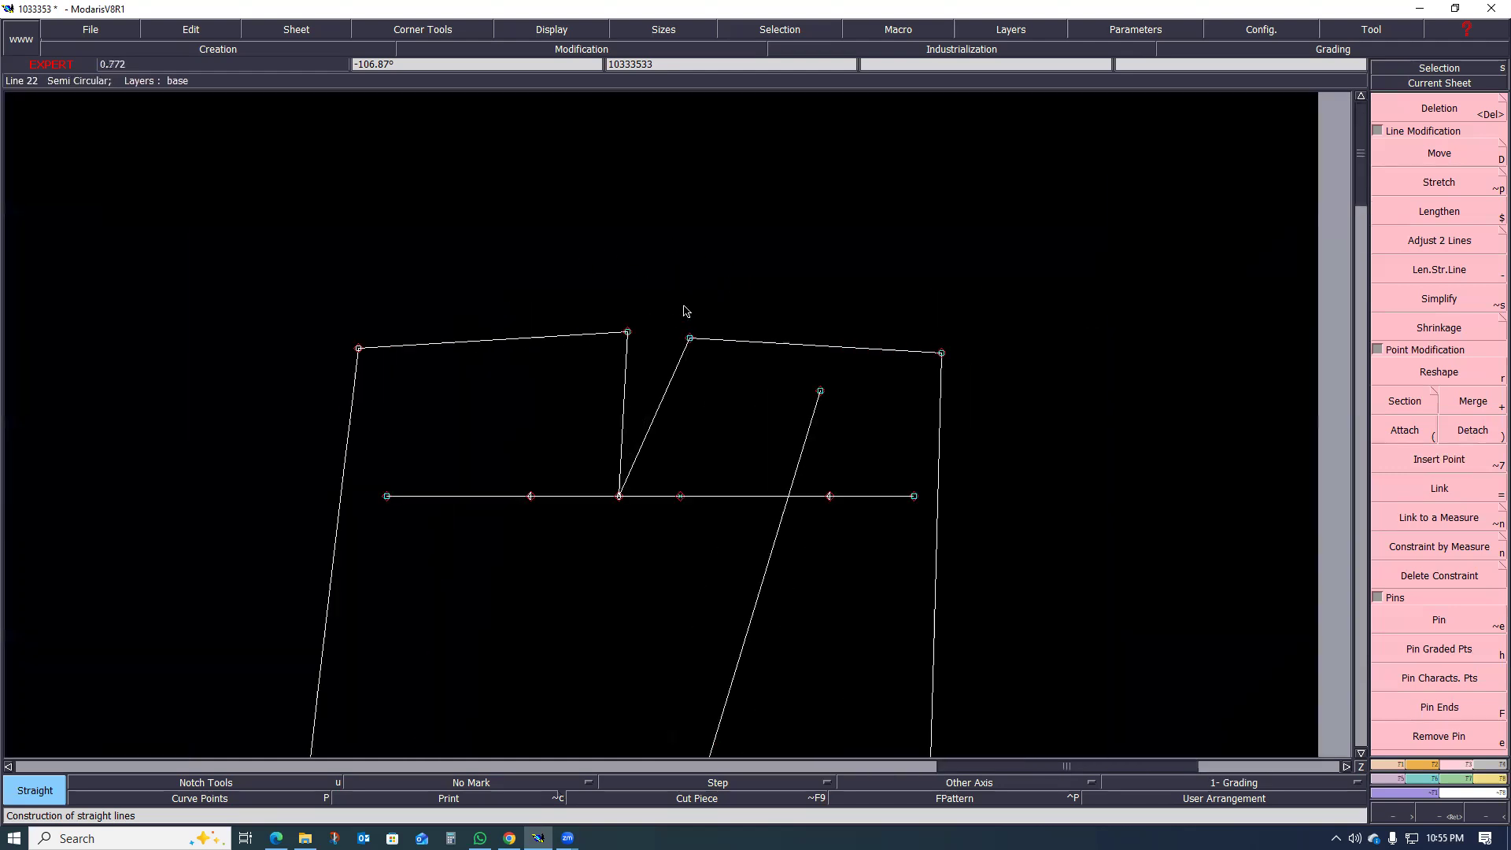
scroll(860, 355, up, 1)
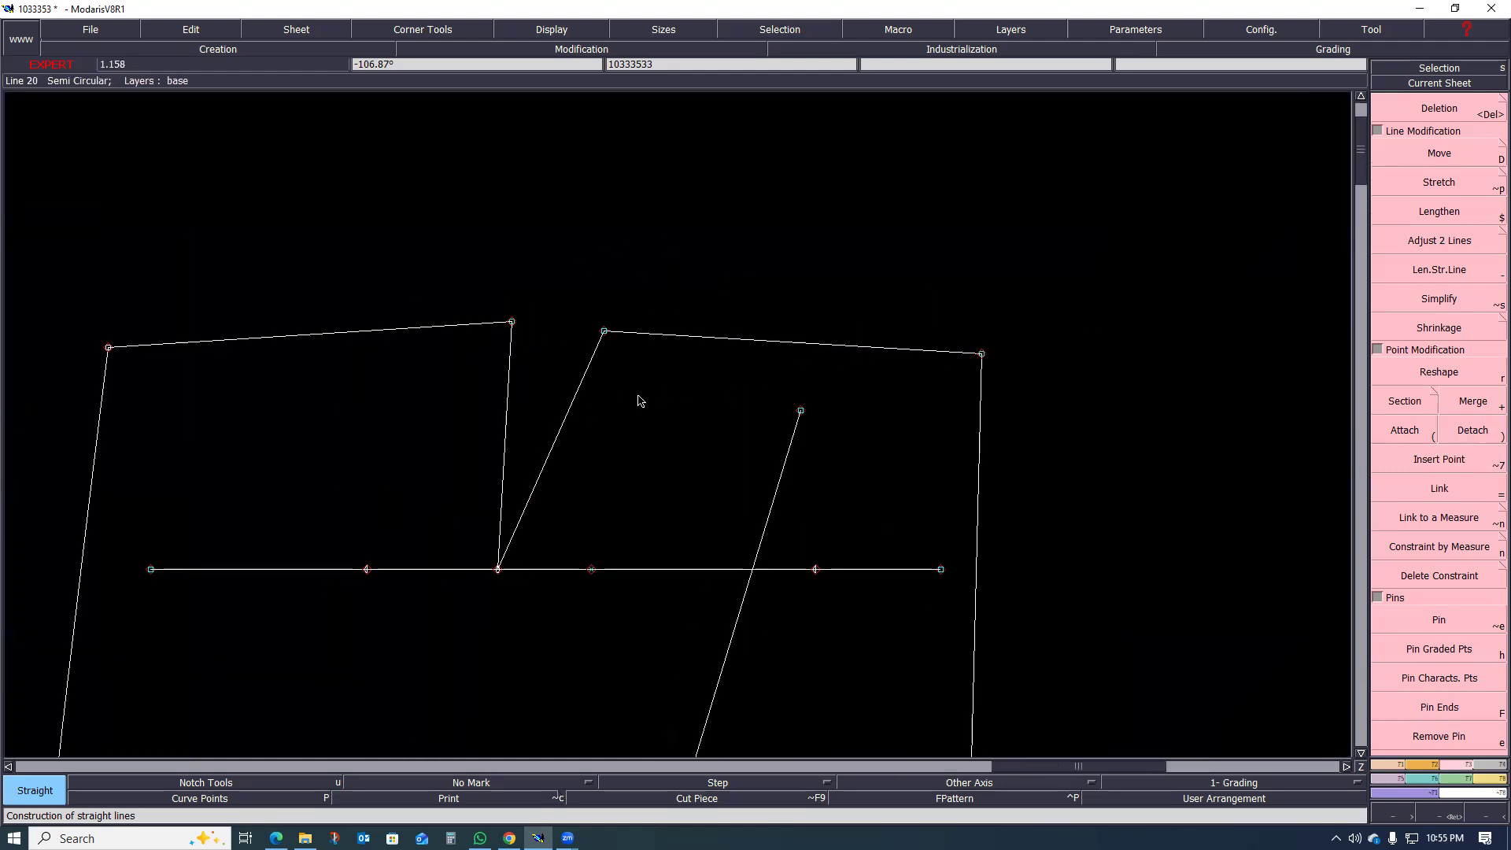
scroll(595, 355, up, 1)
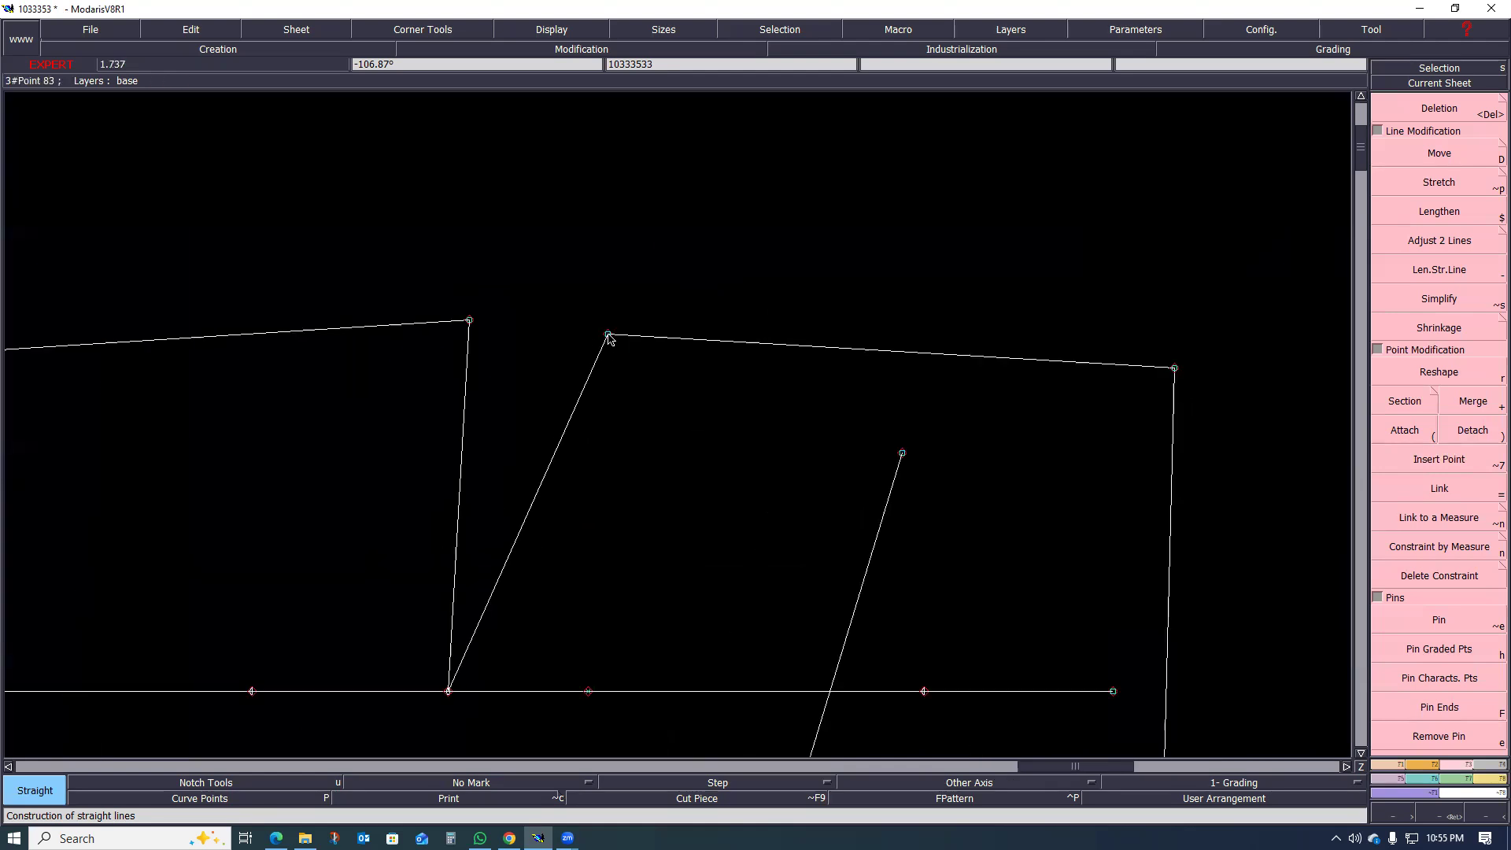
Step: Measure the dart opening between the two waist points
key(l)
click(469, 320)
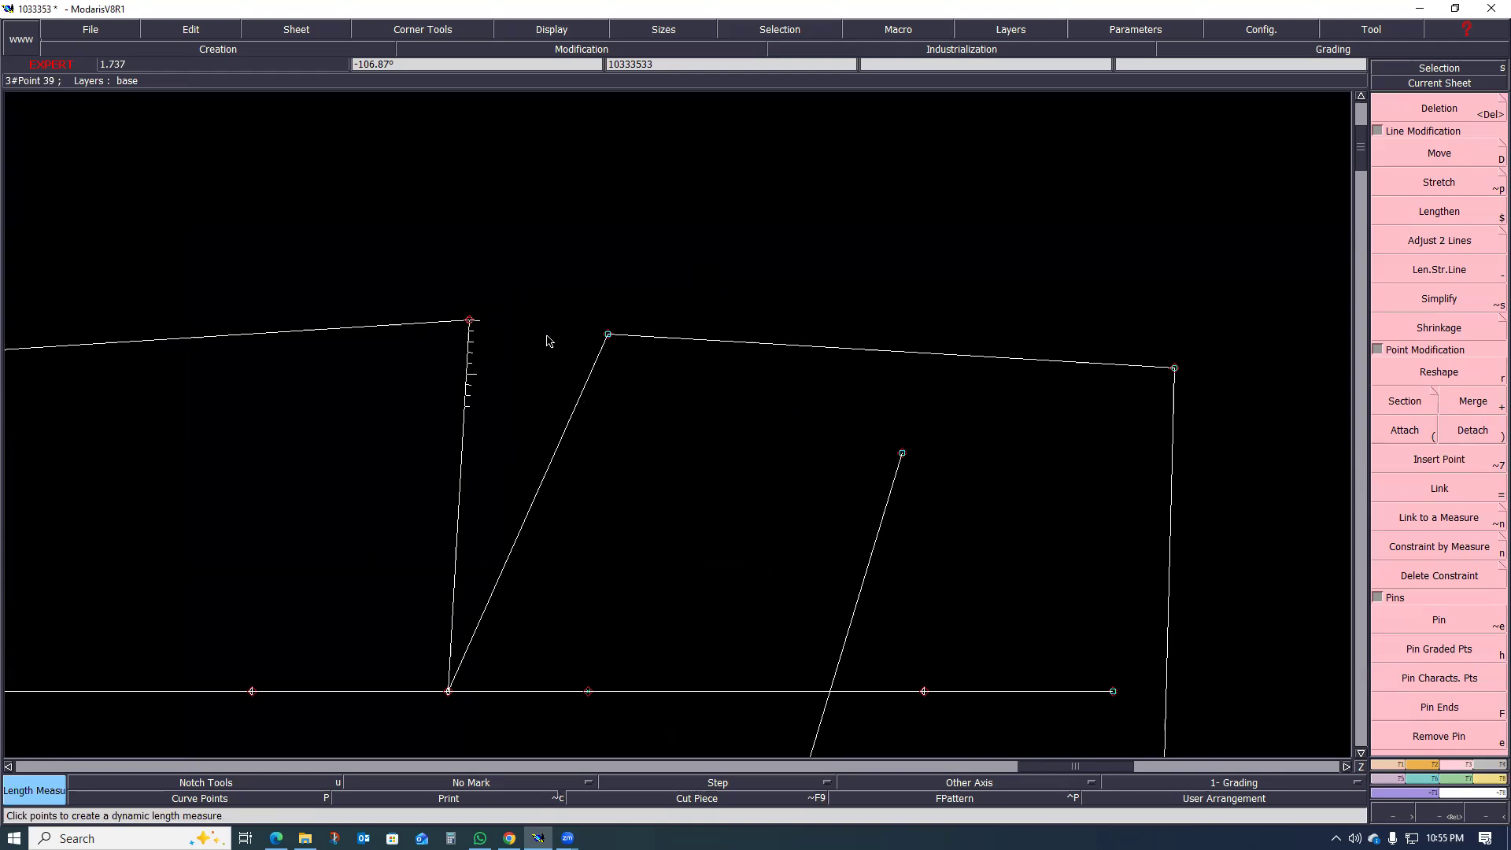
click(607, 336)
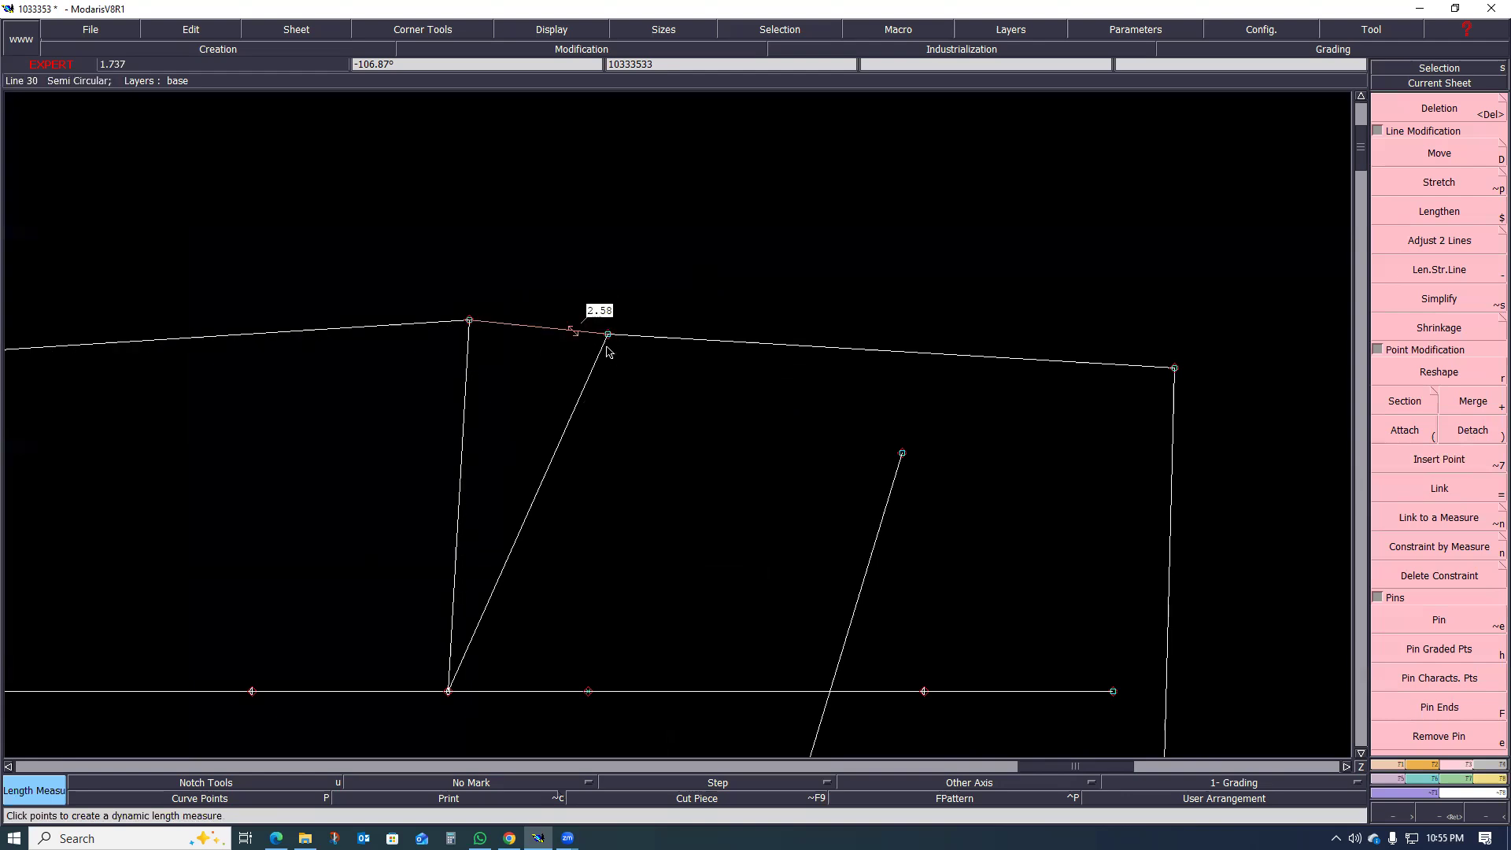
scroll(587, 338, up, 1)
scroll(583, 344, down, 3)
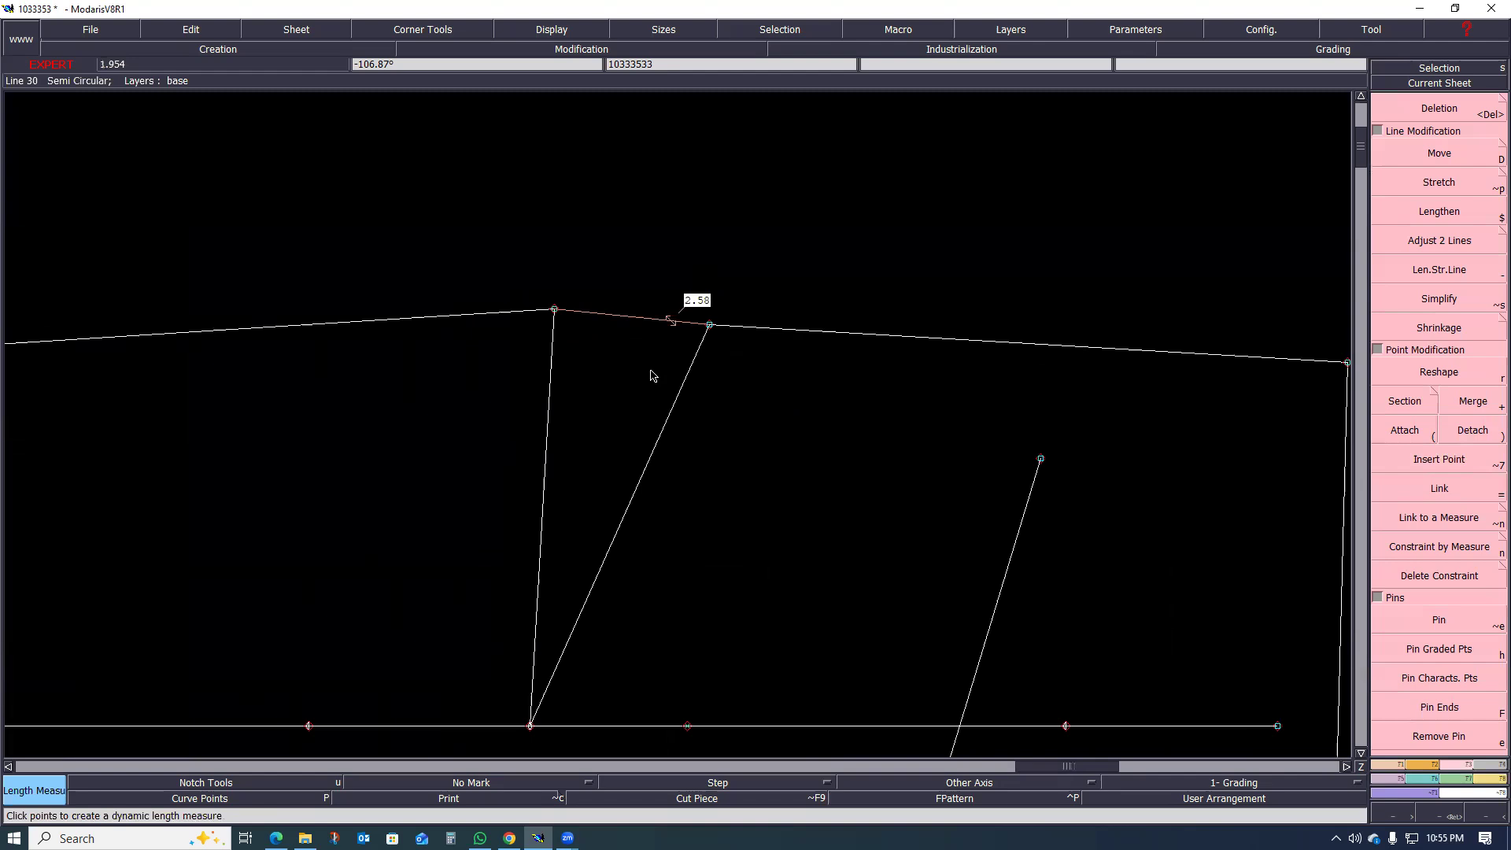
scroll(612, 340, up, 2)
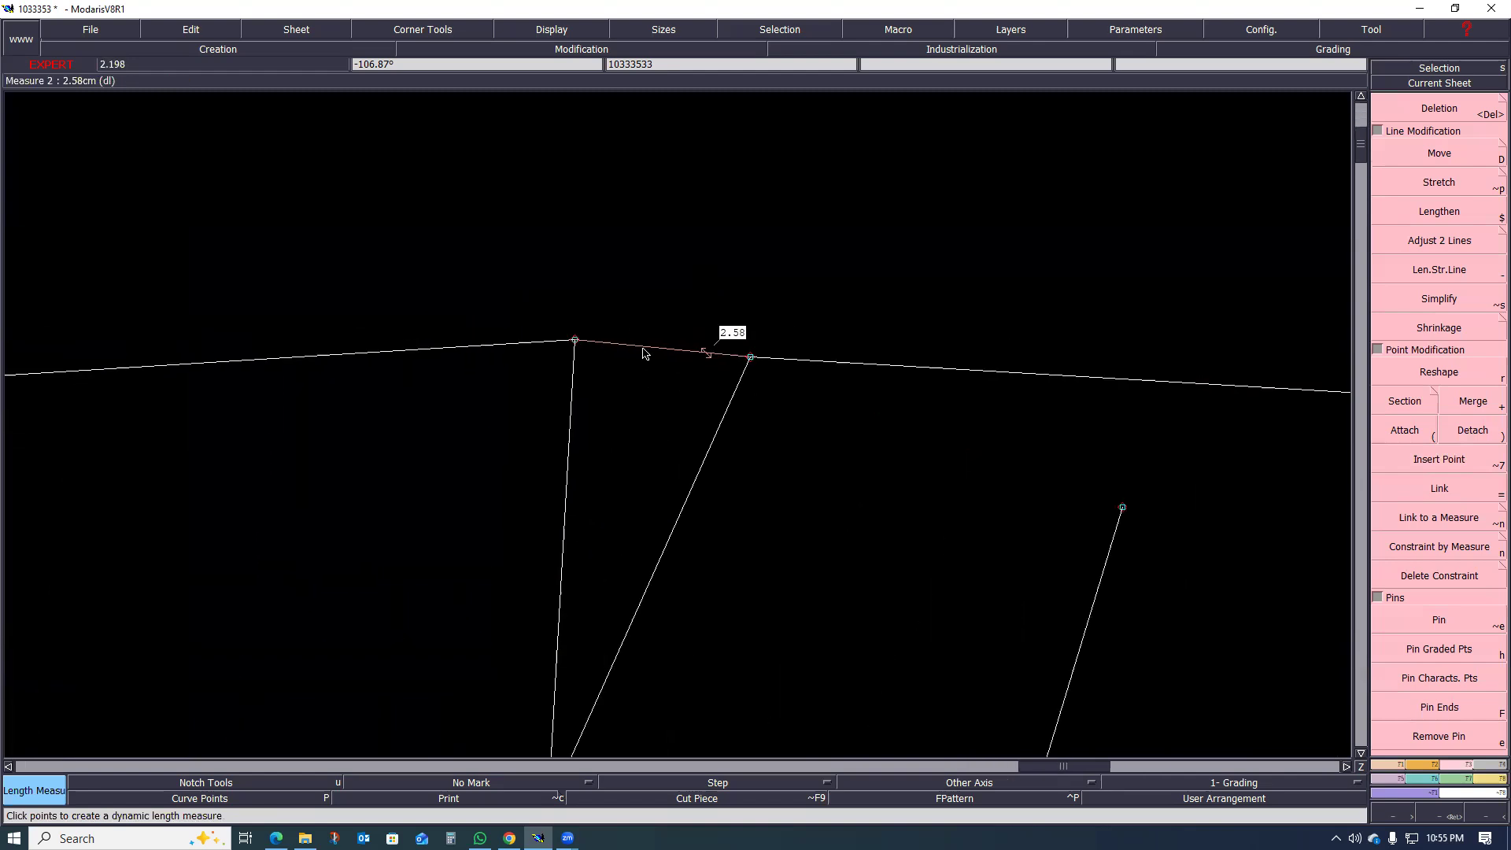
scroll(787, 384, down, 1)
scroll(731, 364, up, 1)
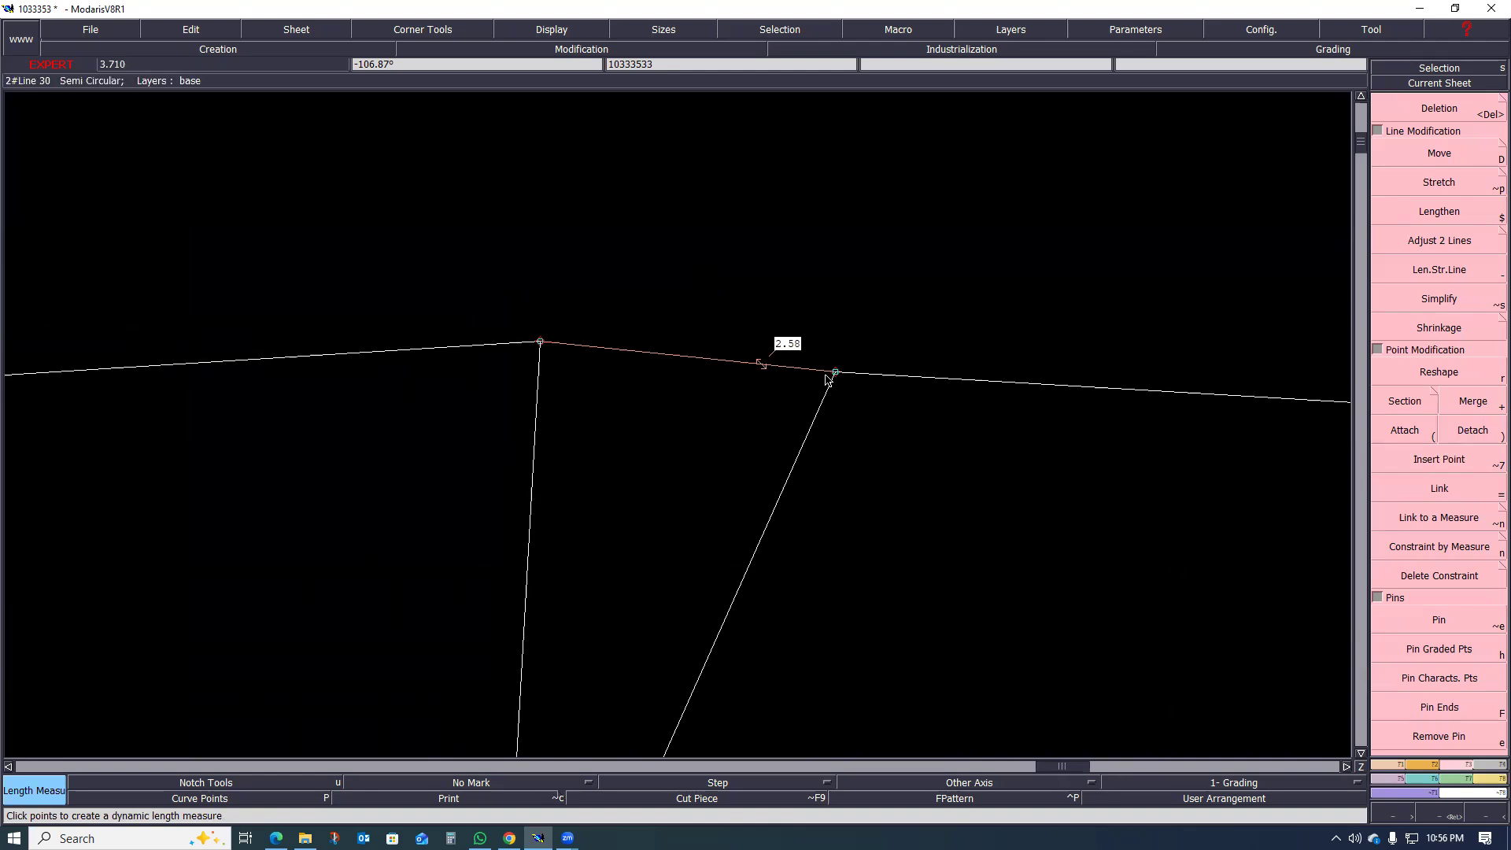
Step: Reshape both upper ends of the dart slightly outward to widen its opening to about 2.88 cm
key(r)
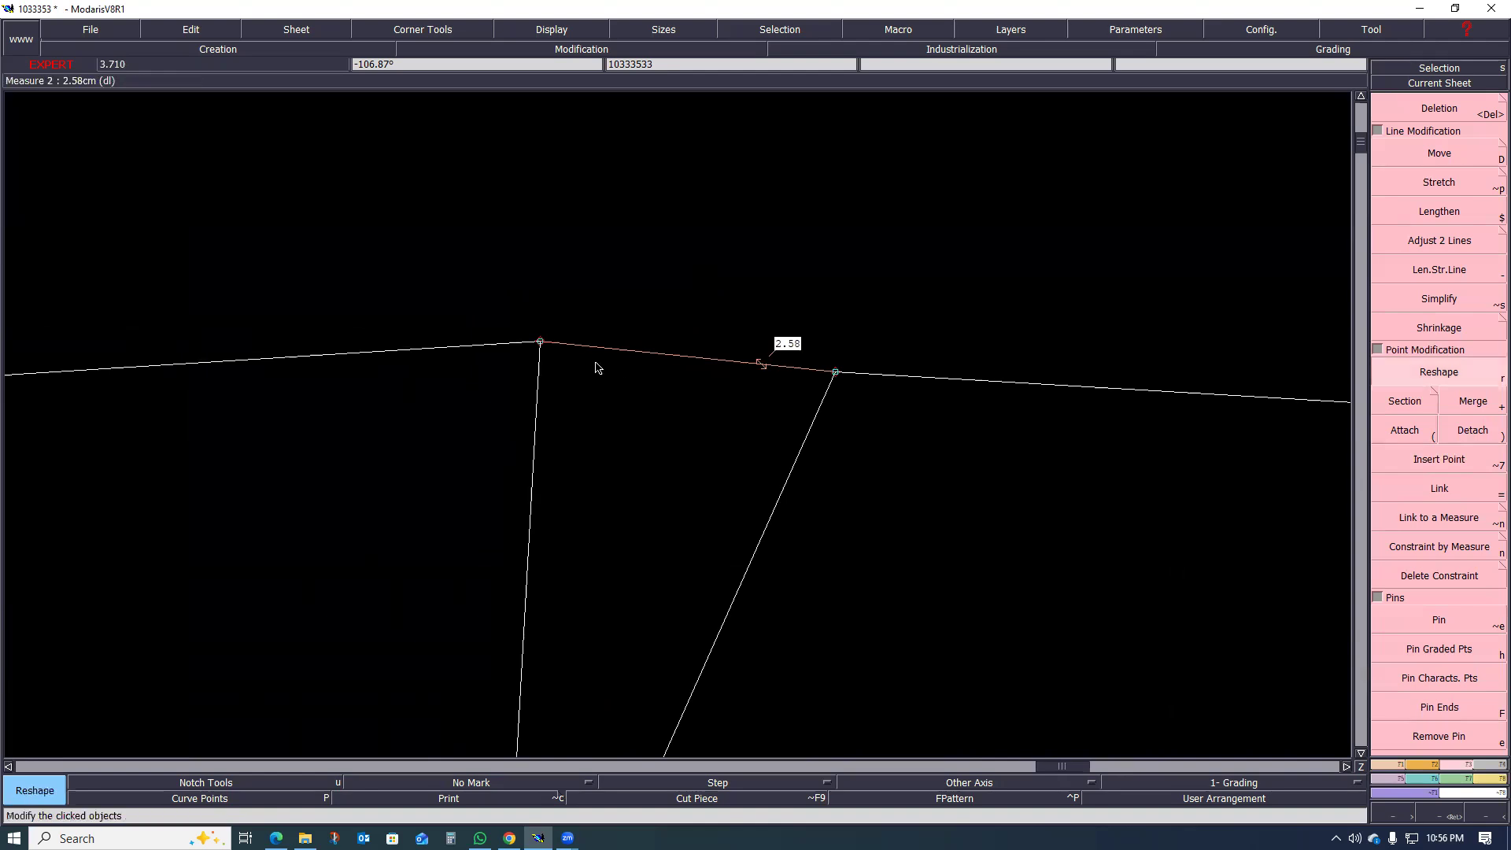
click(539, 343)
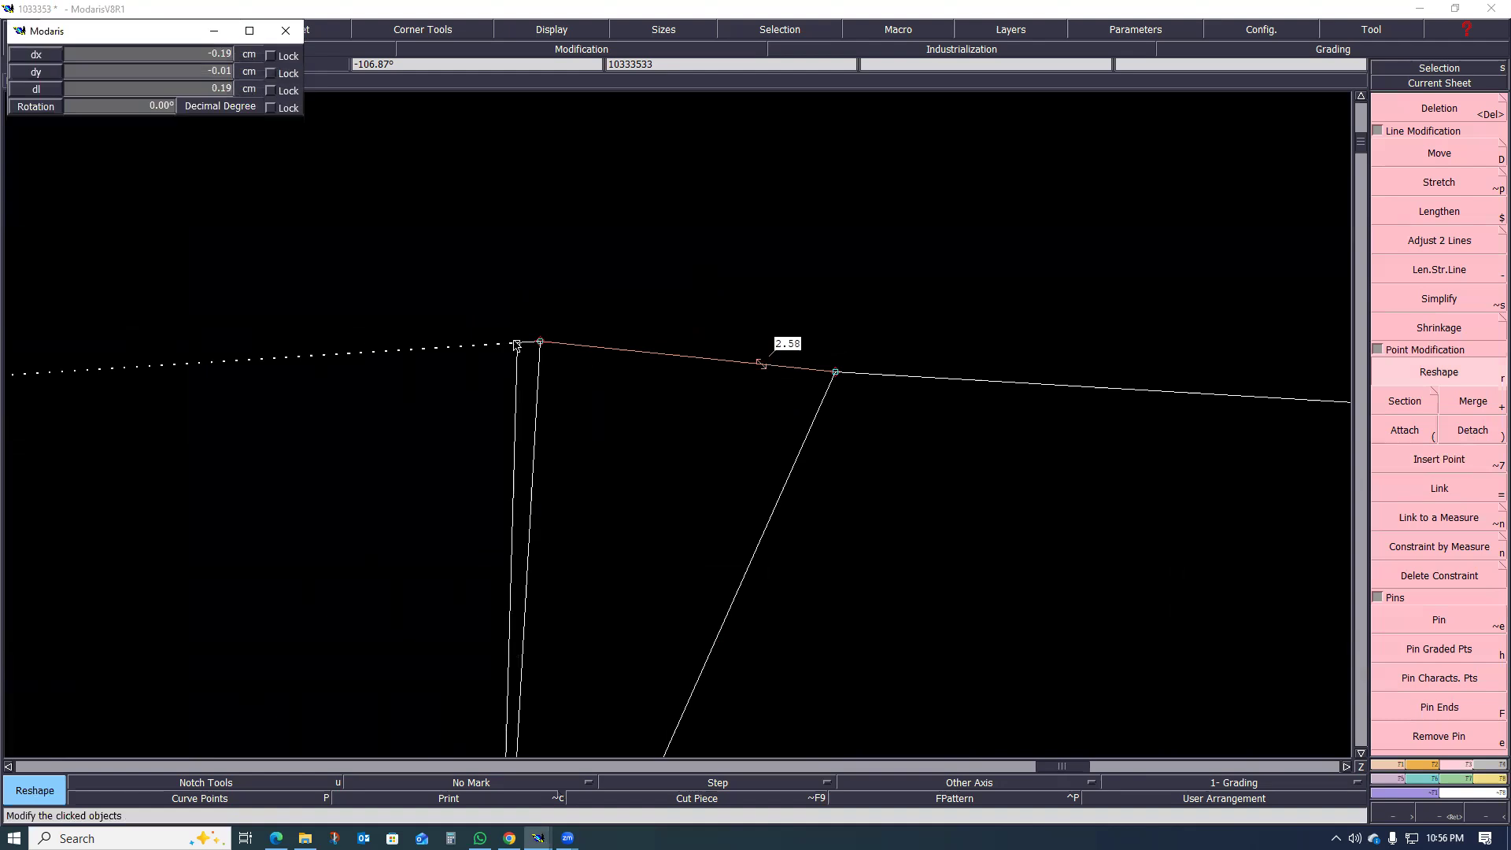
click(524, 346)
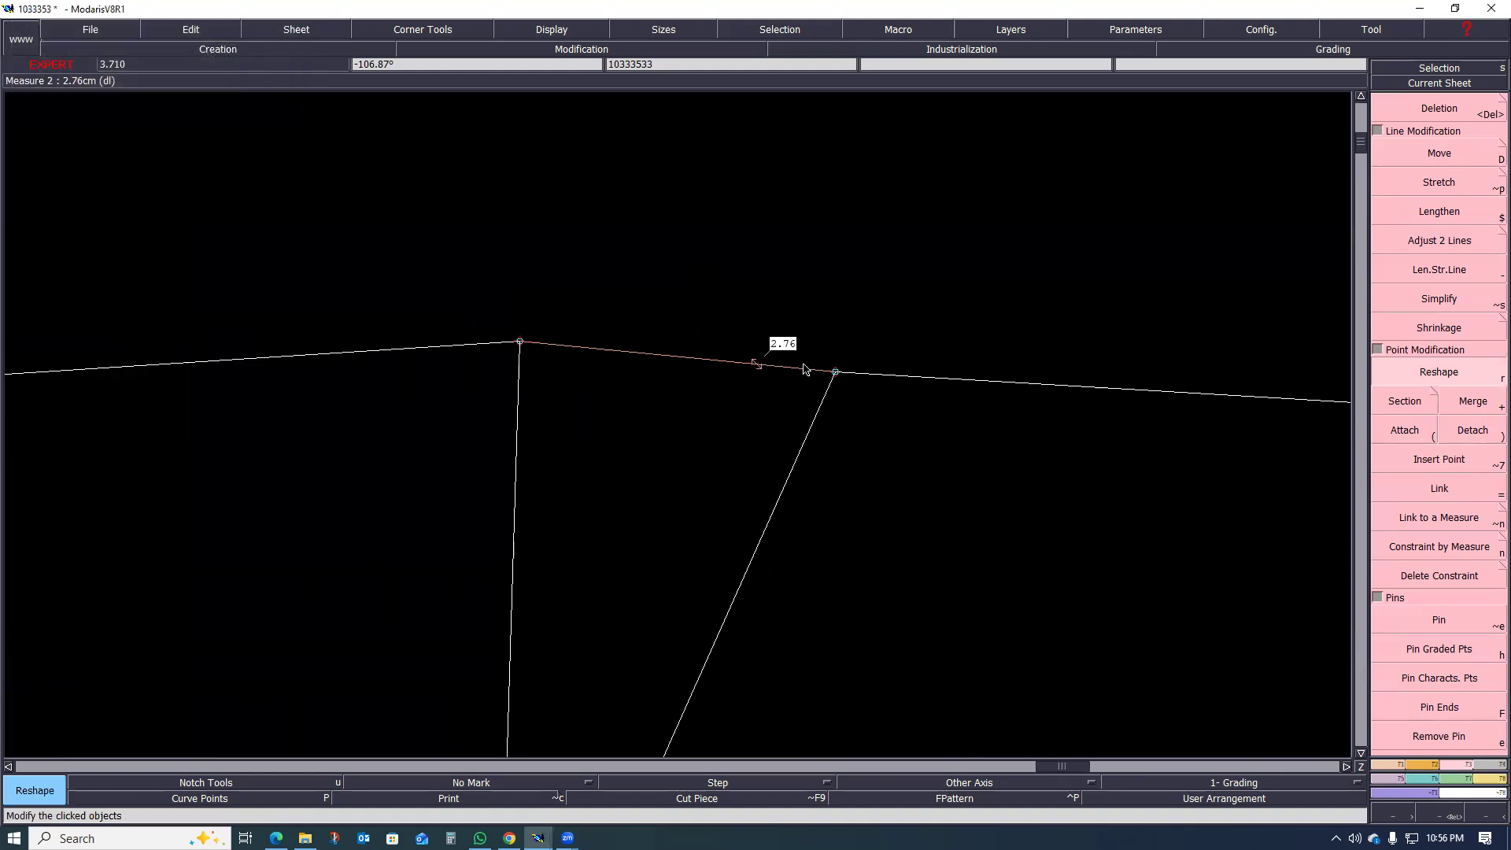
click(833, 374)
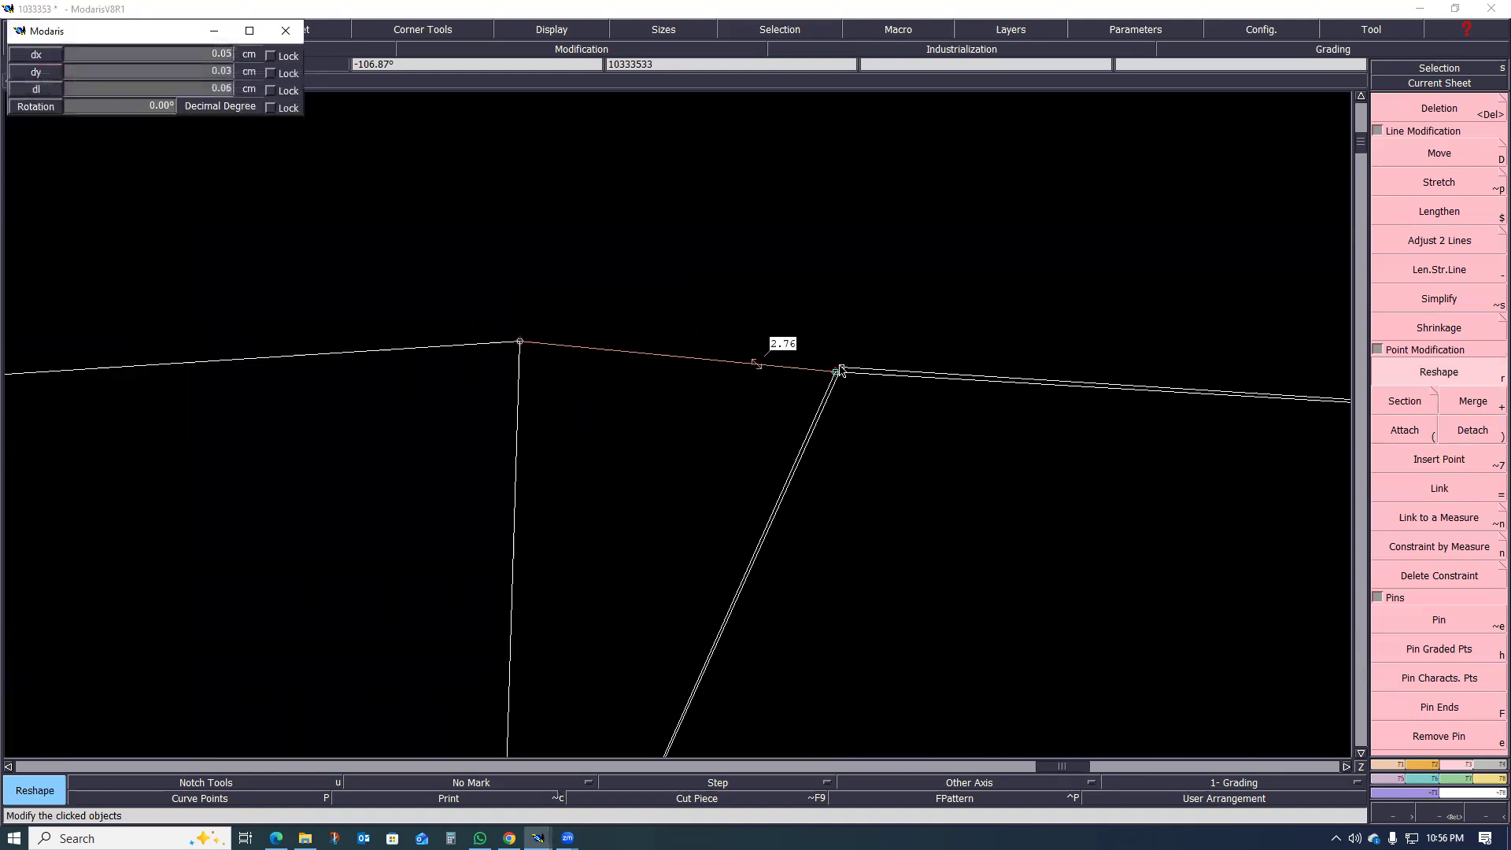
click(843, 368)
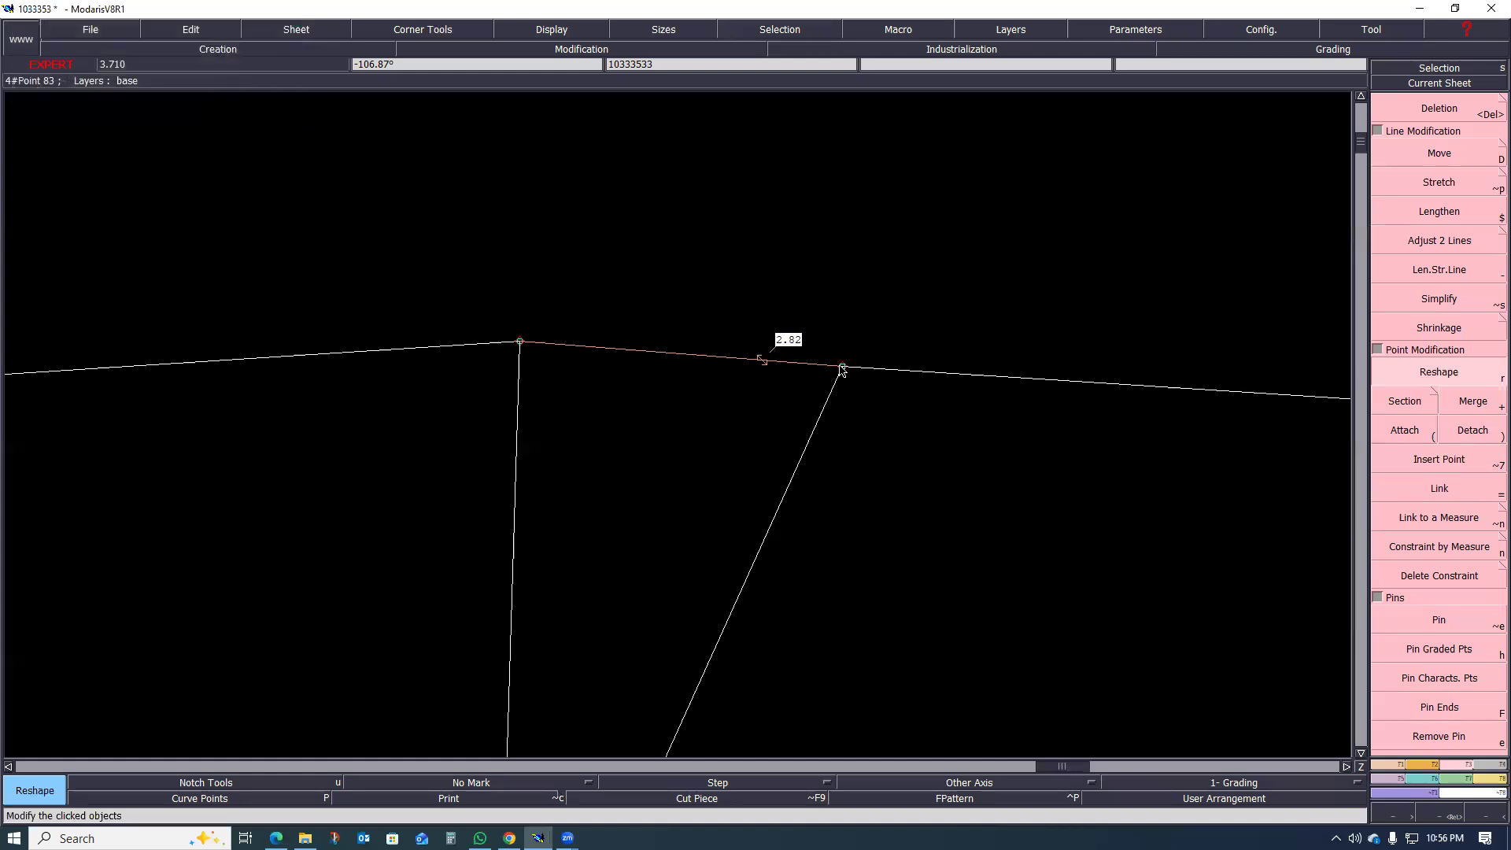
click(841, 368)
click(843, 370)
click(843, 372)
click(844, 370)
Step: Undo the dart reshaping, the dart legs and the side-seam stretch
scroll(607, 377, down, 3)
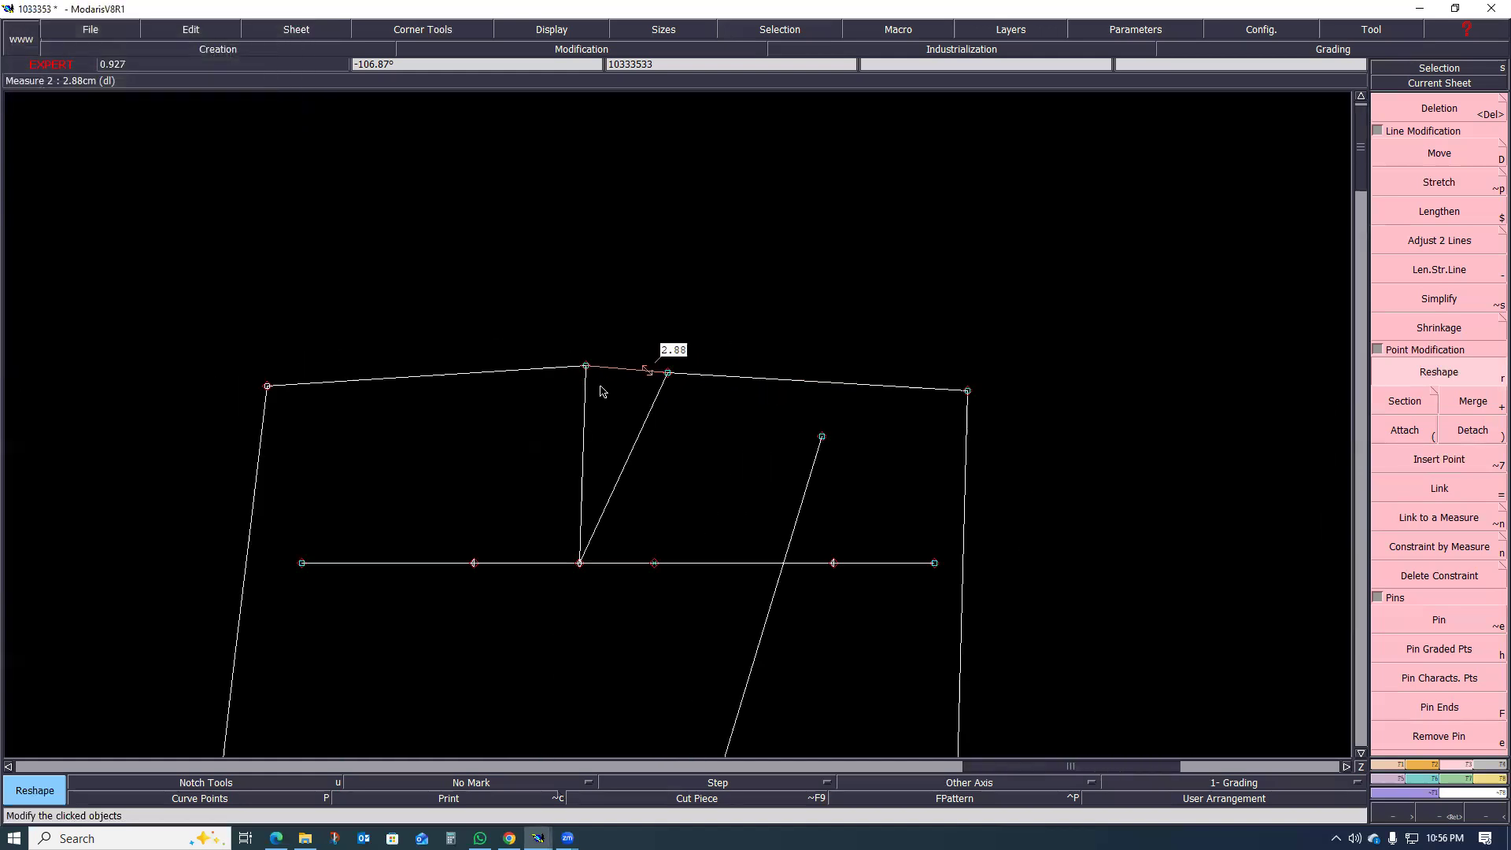
key(ctrl+z)
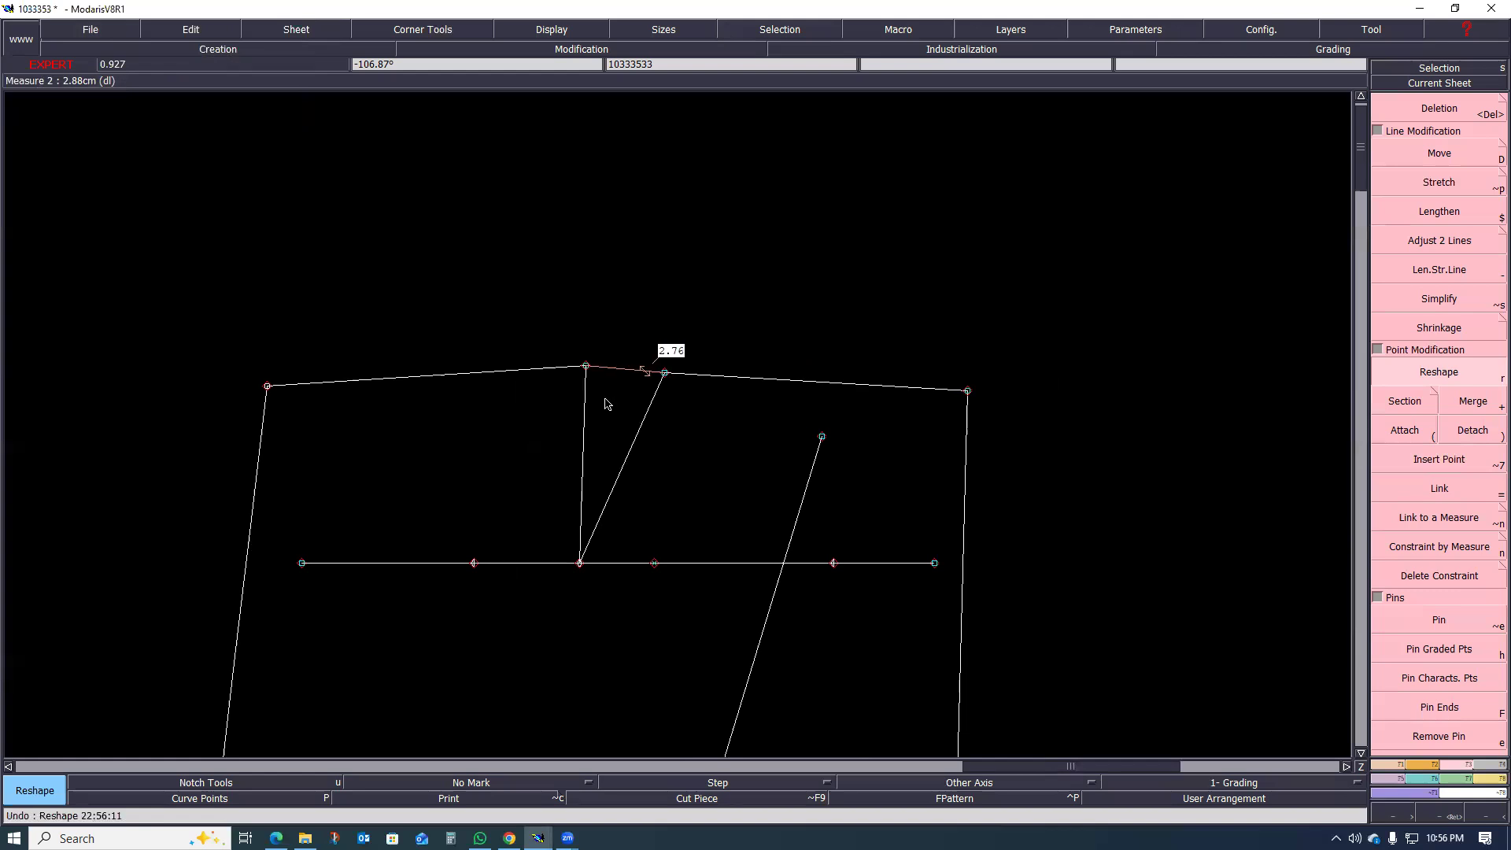
key(ctrl+z)
key(ctrl+z)
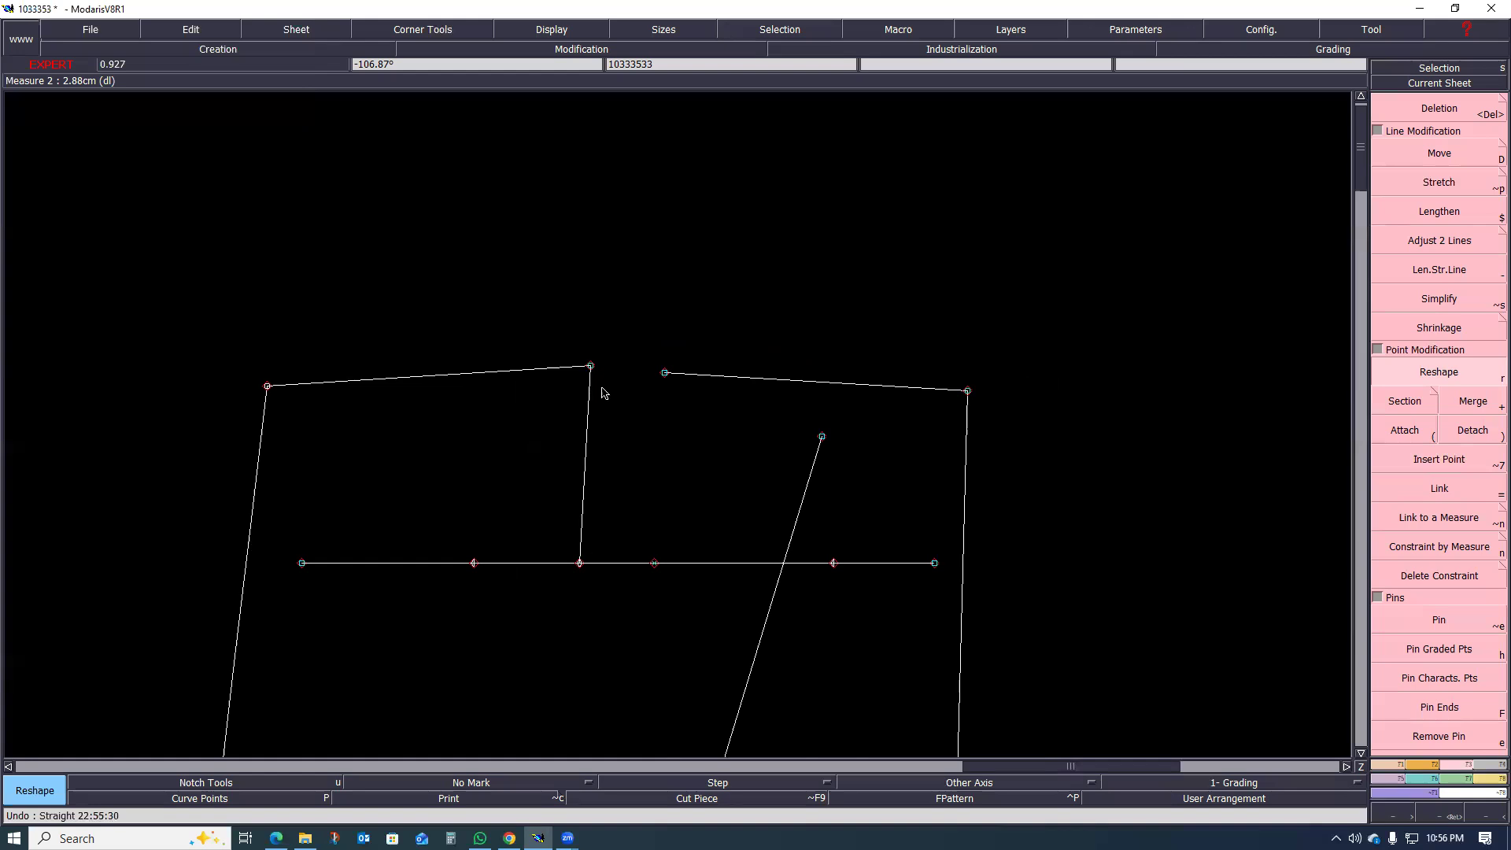
key(ctrl+z)
Step: Undo the centre-back waist stretch
key(ctrl+z)
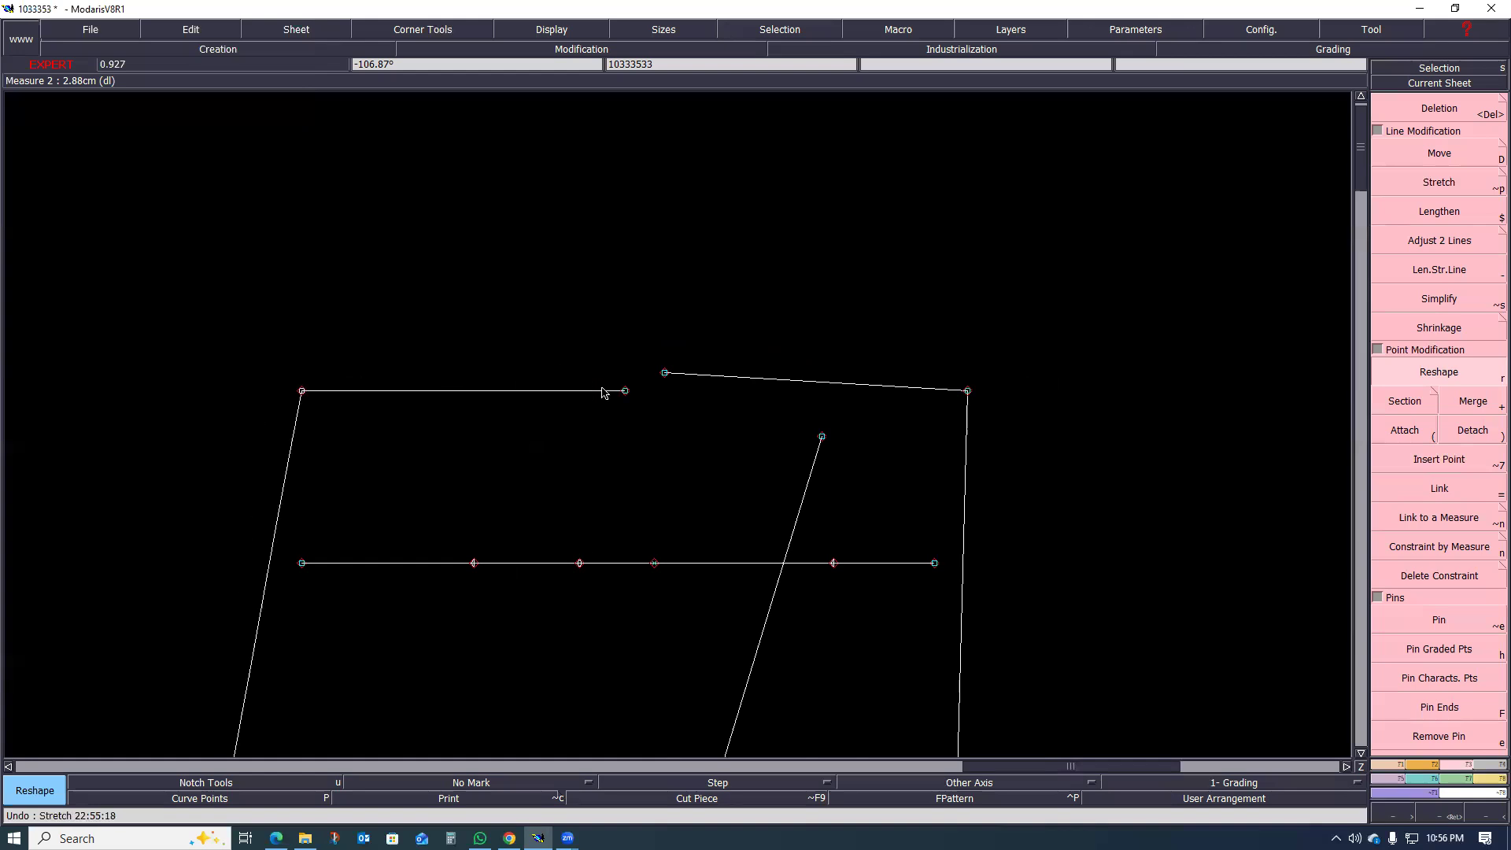
key(ctrl+z)
scroll(626, 425, up, 1)
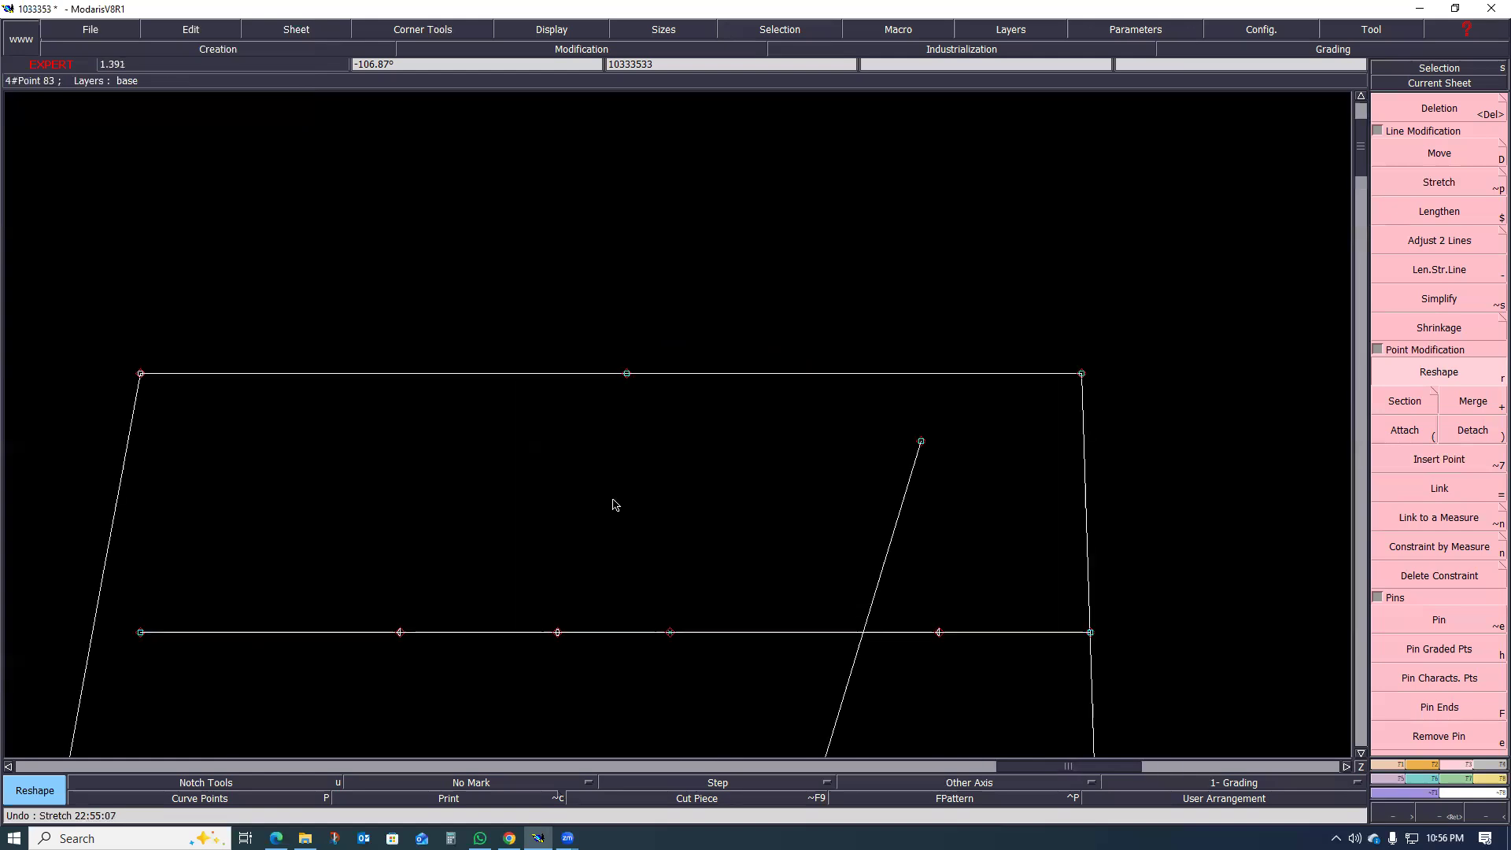
Step: Stretch the centre-back half of the waist outward by 1.8 cm, pivoting on the centre-back seam point below and opening at the mid-waist point
click(1405, 189)
click(557, 632)
click(813, 567)
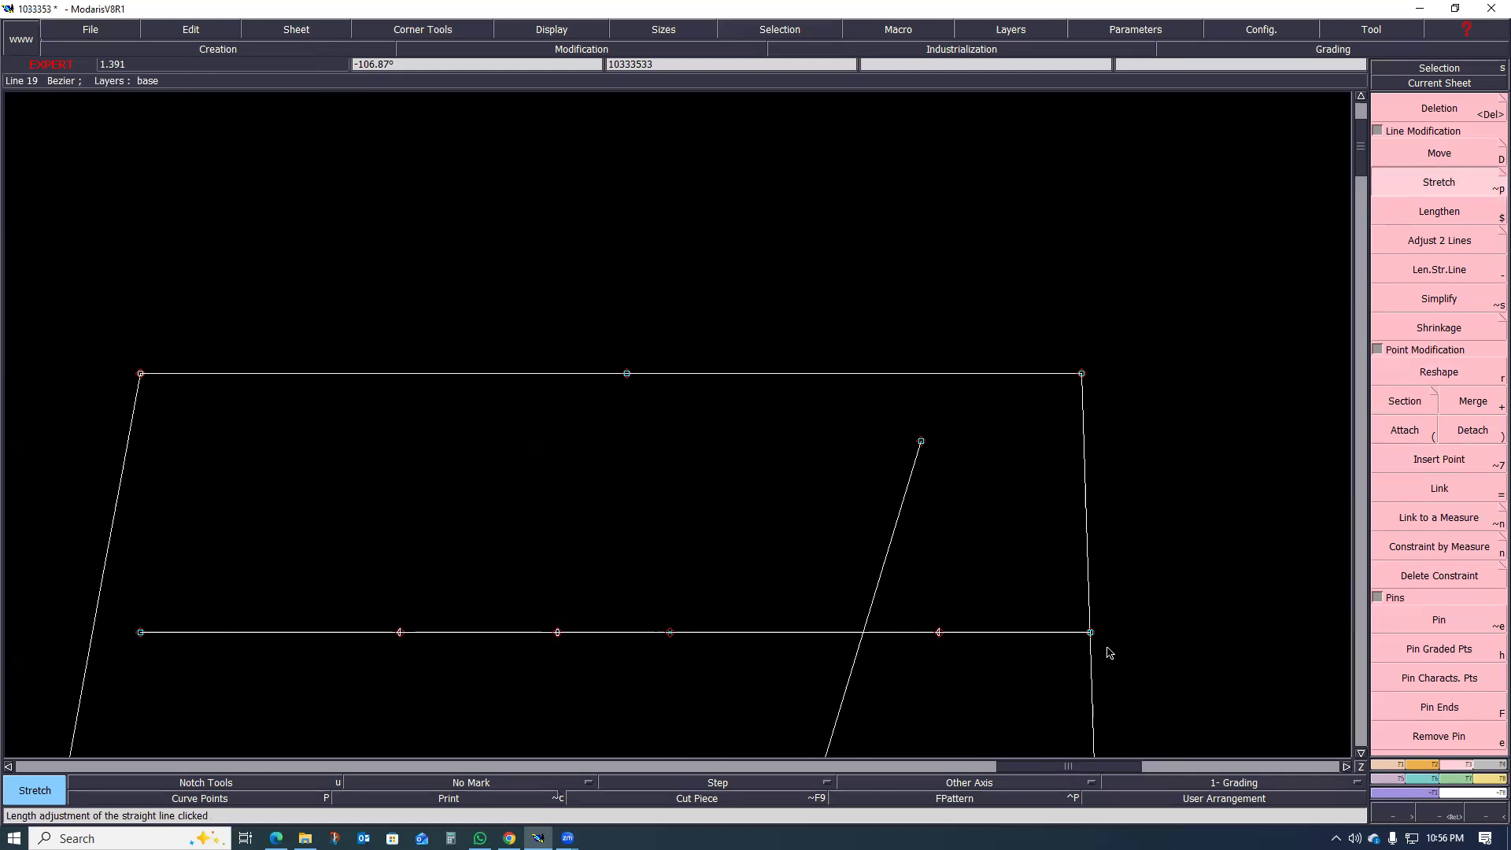
scroll(944, 551, down, 2)
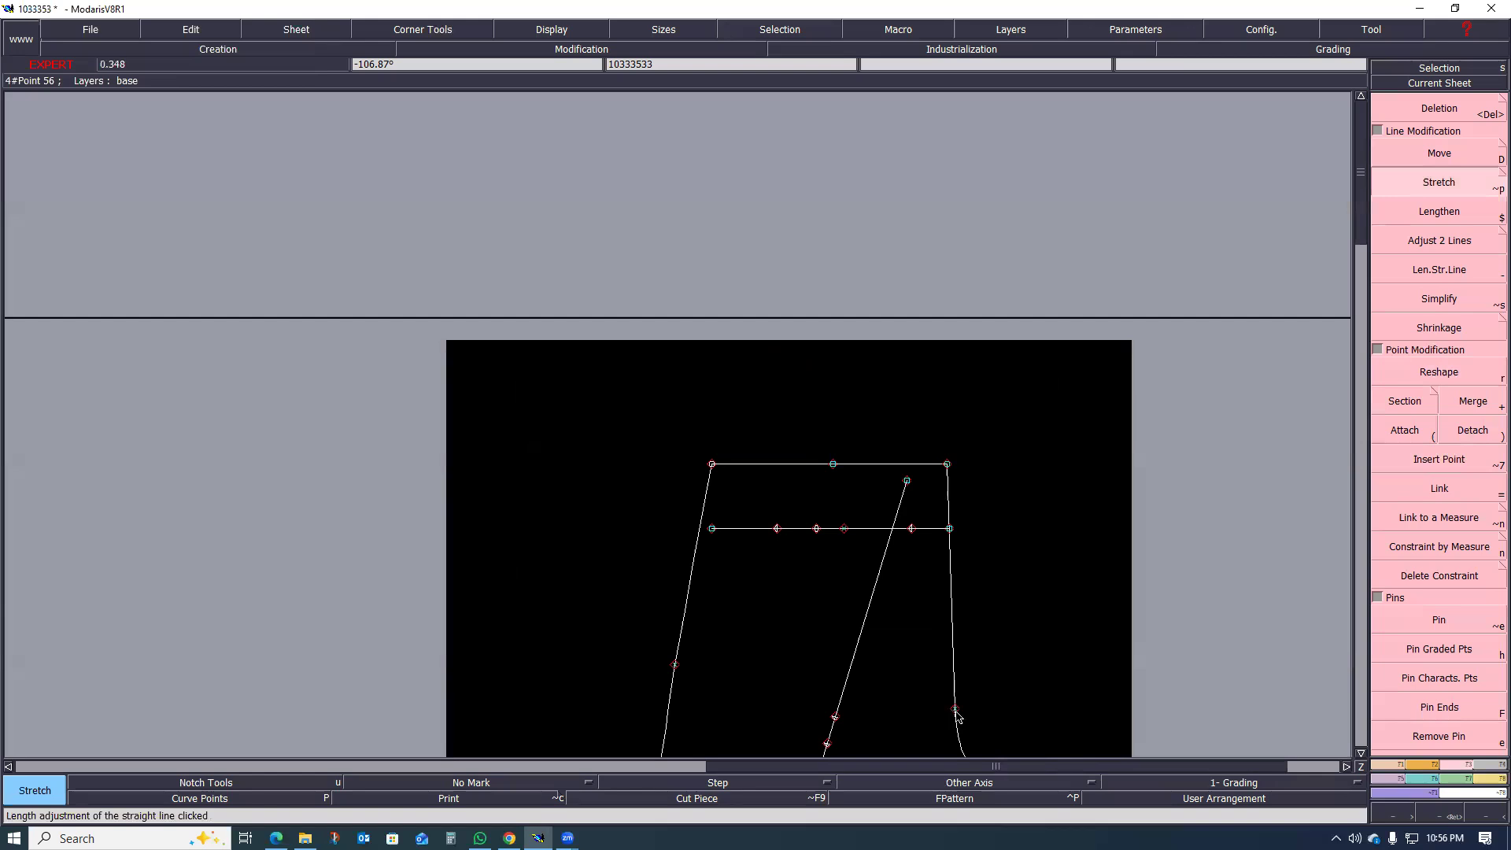
scroll(946, 686, up, 1)
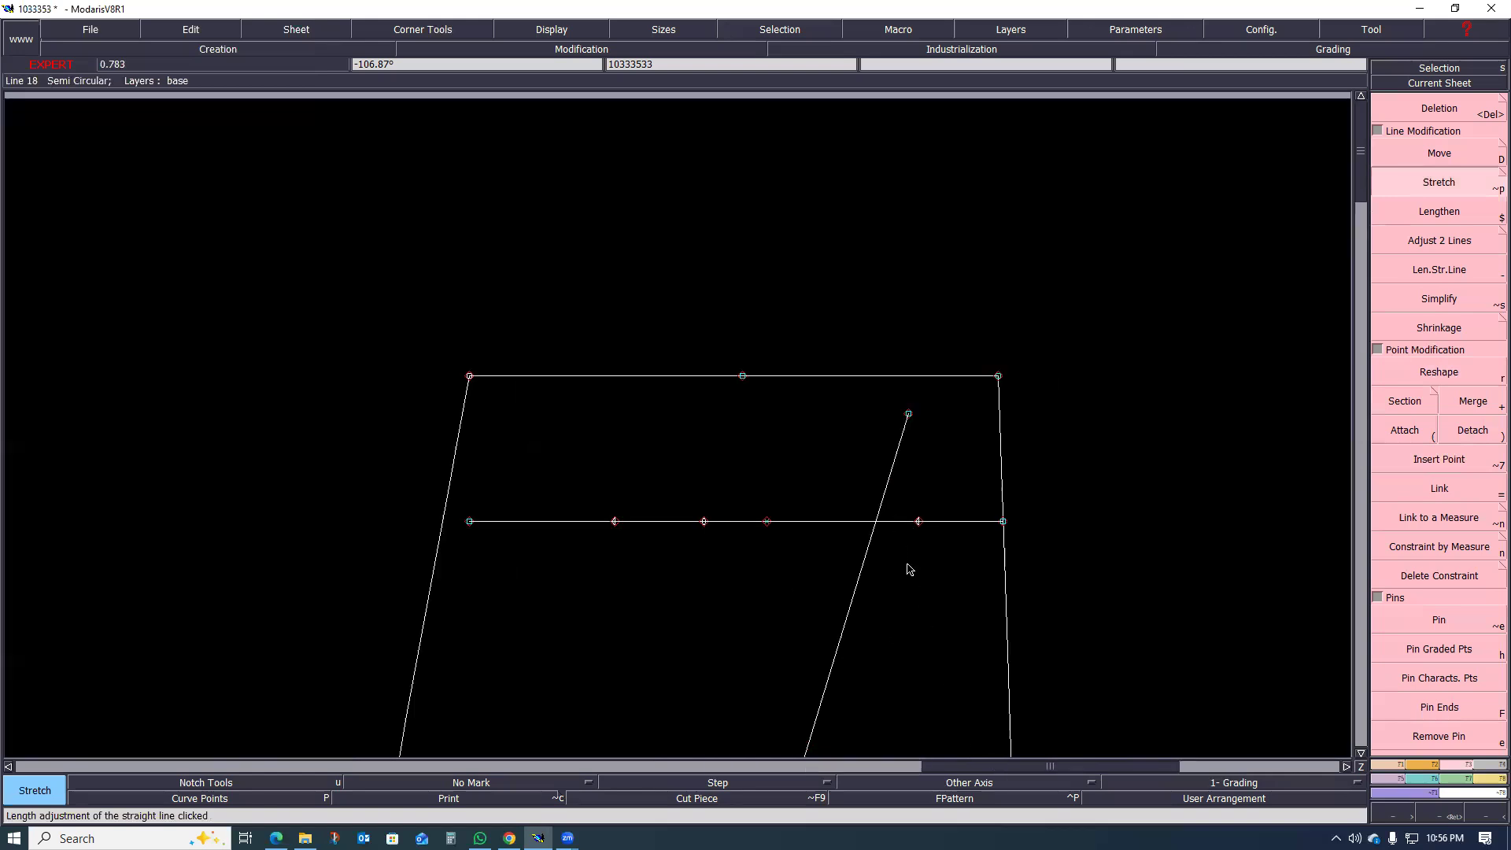
scroll(905, 567, down, 1)
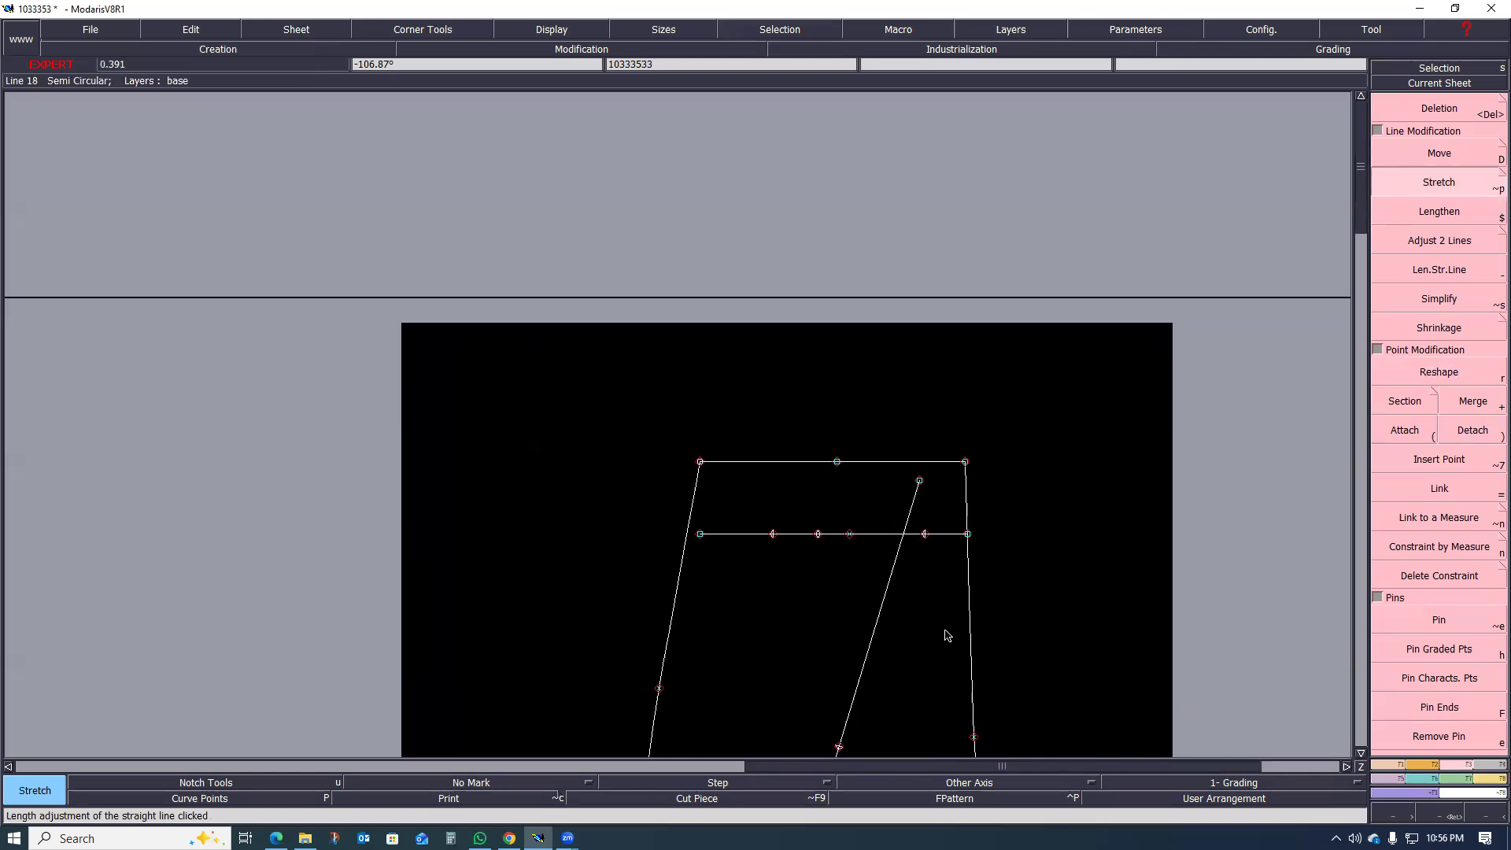
click(974, 737)
scroll(821, 476, up, 1)
click(846, 456)
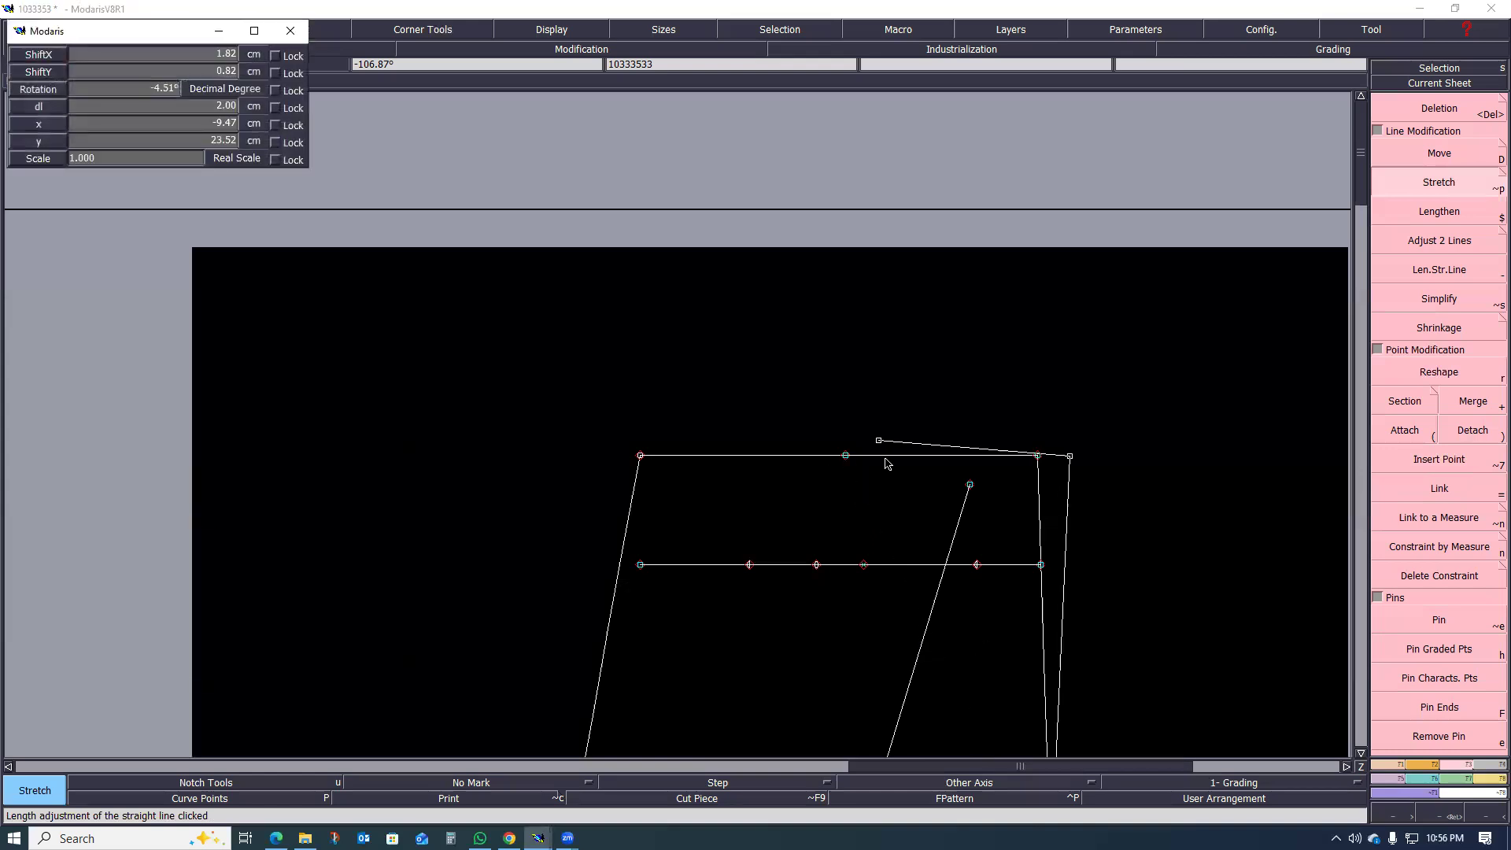
key(Down)
key(Down)
key(Down)
text(1.8)
key(Return)
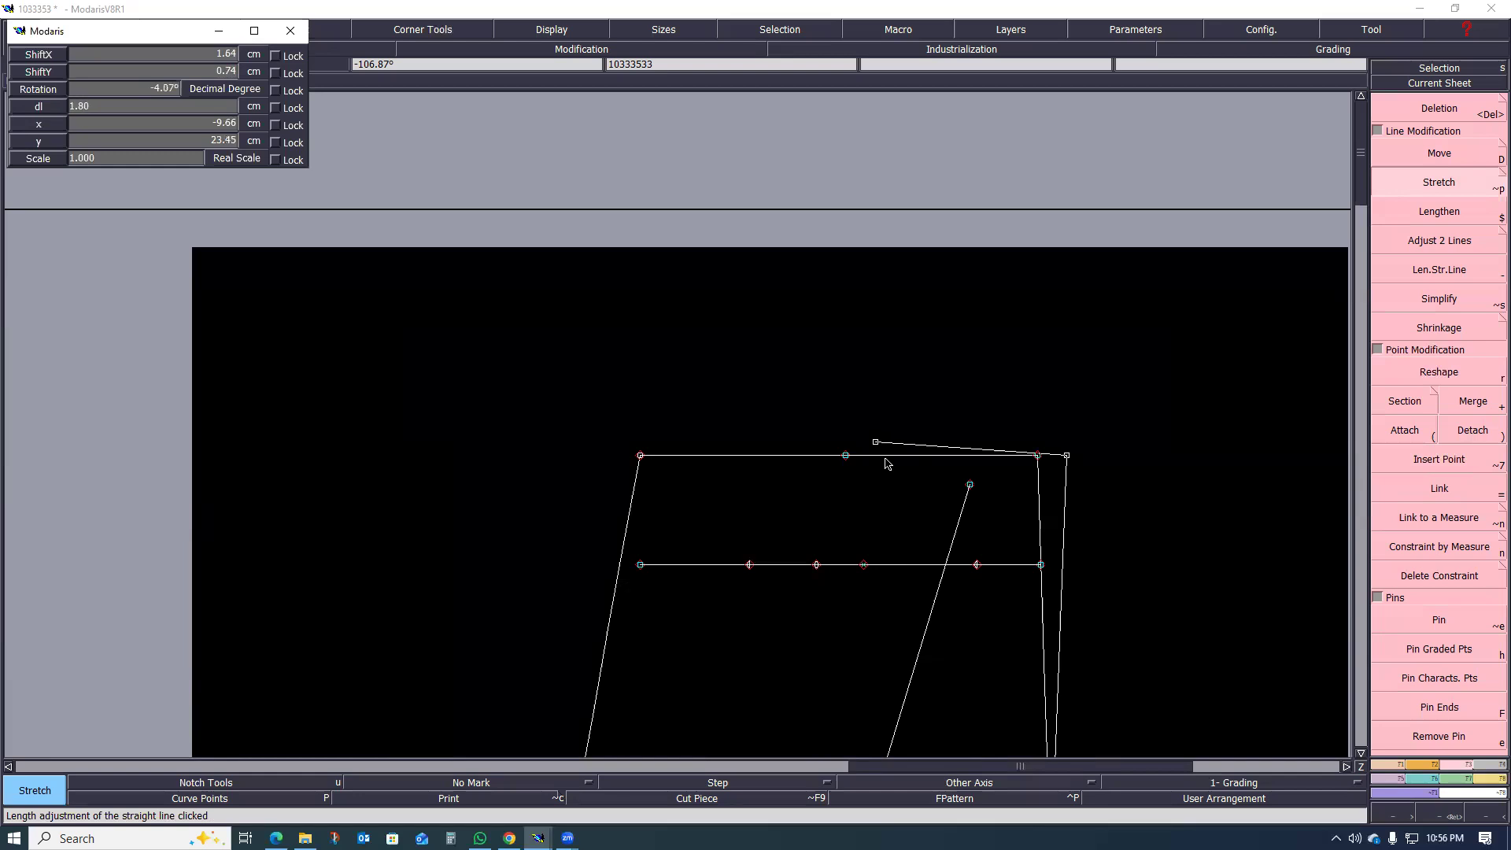
click(898, 478)
Step: Stretch the side-seam half of the waist outward by 1.8 cm, pivoting on the side-seam curve point
scroll(781, 461, down, 2)
scroll(722, 549, up, 2)
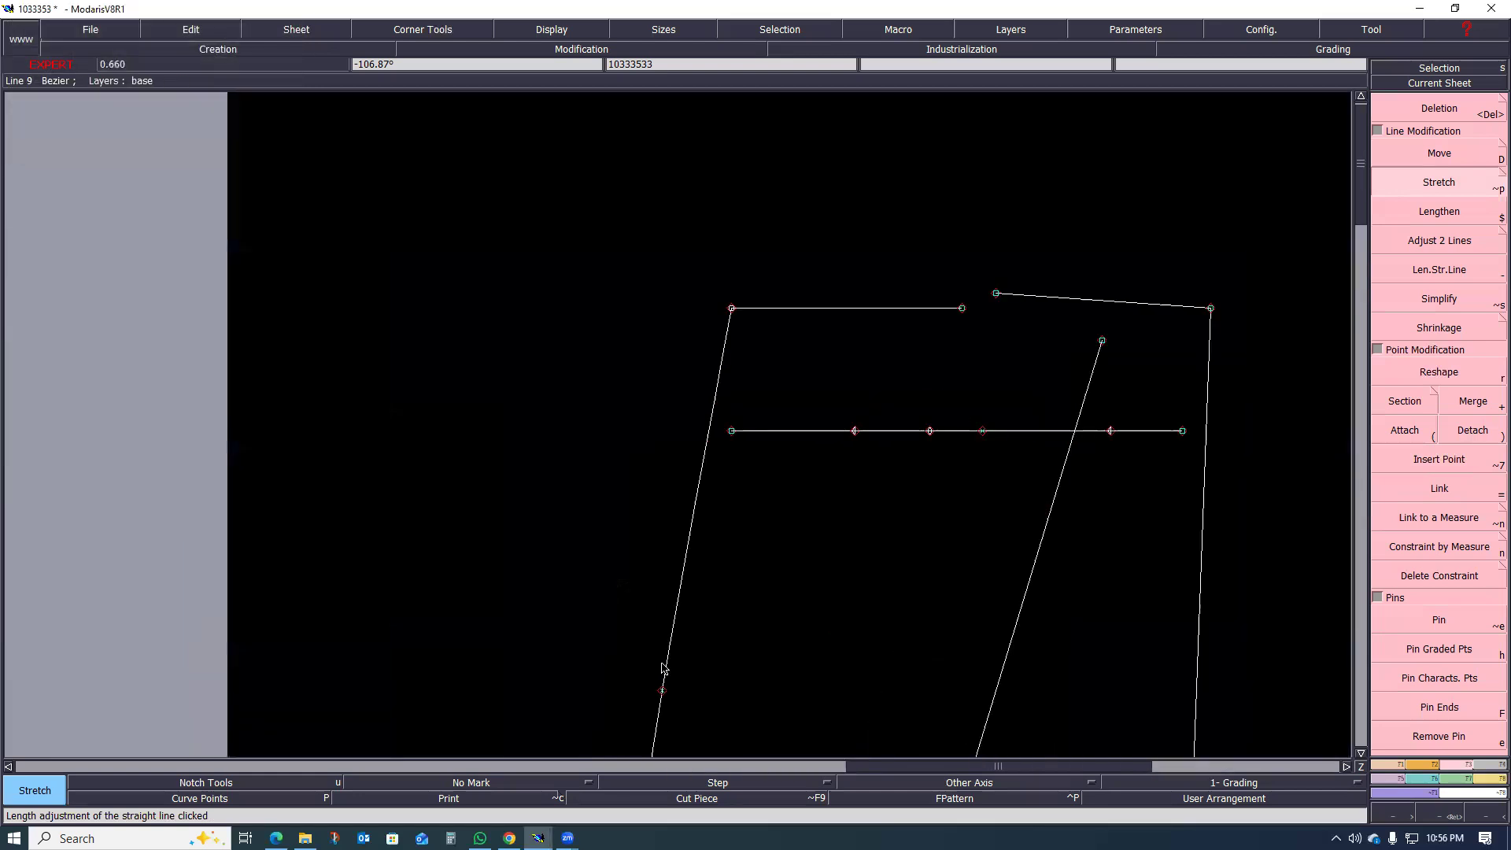
click(663, 692)
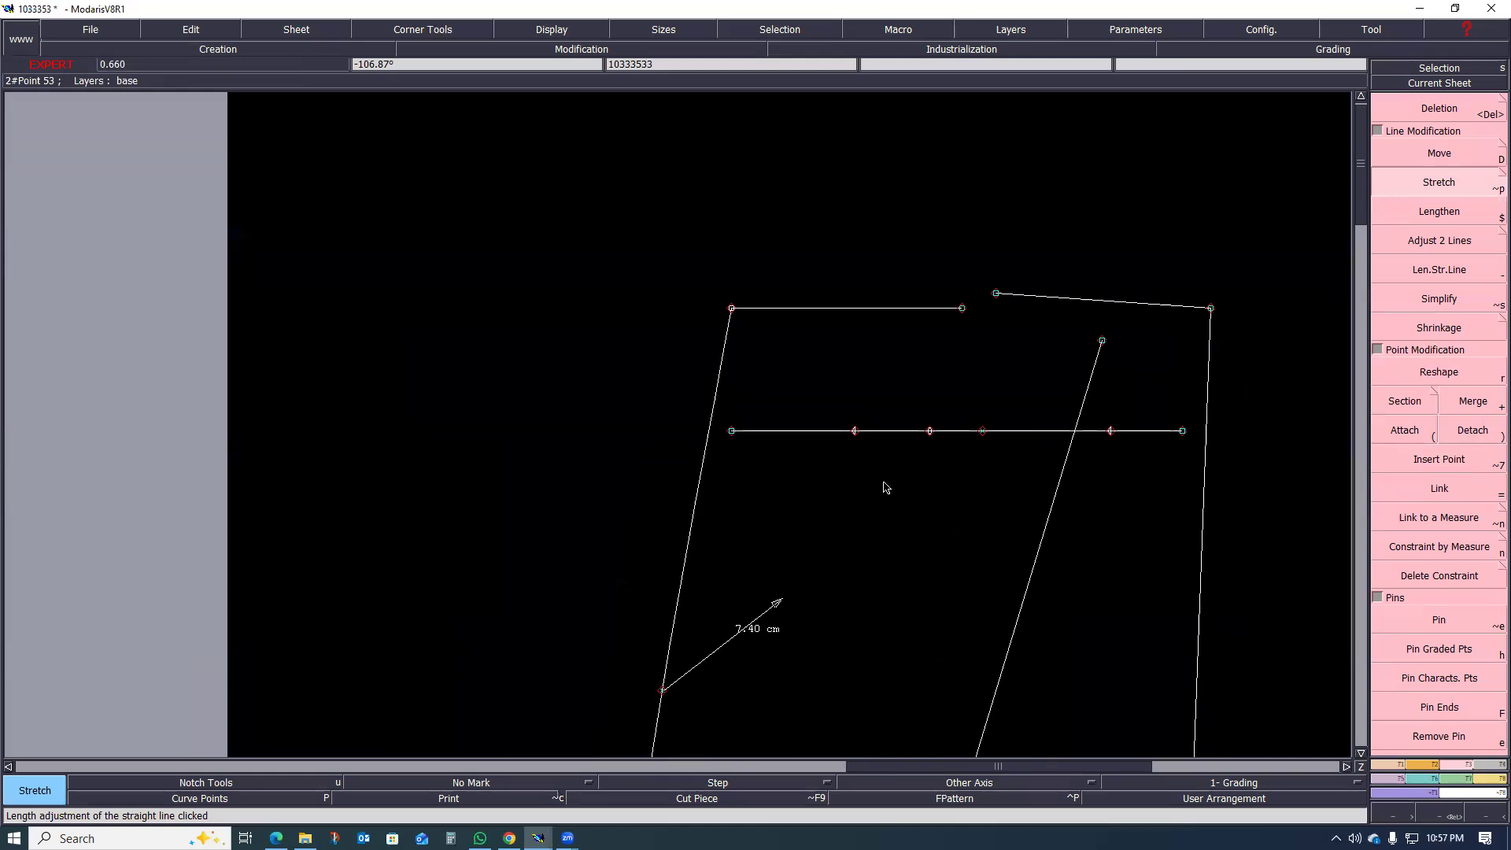
click(962, 308)
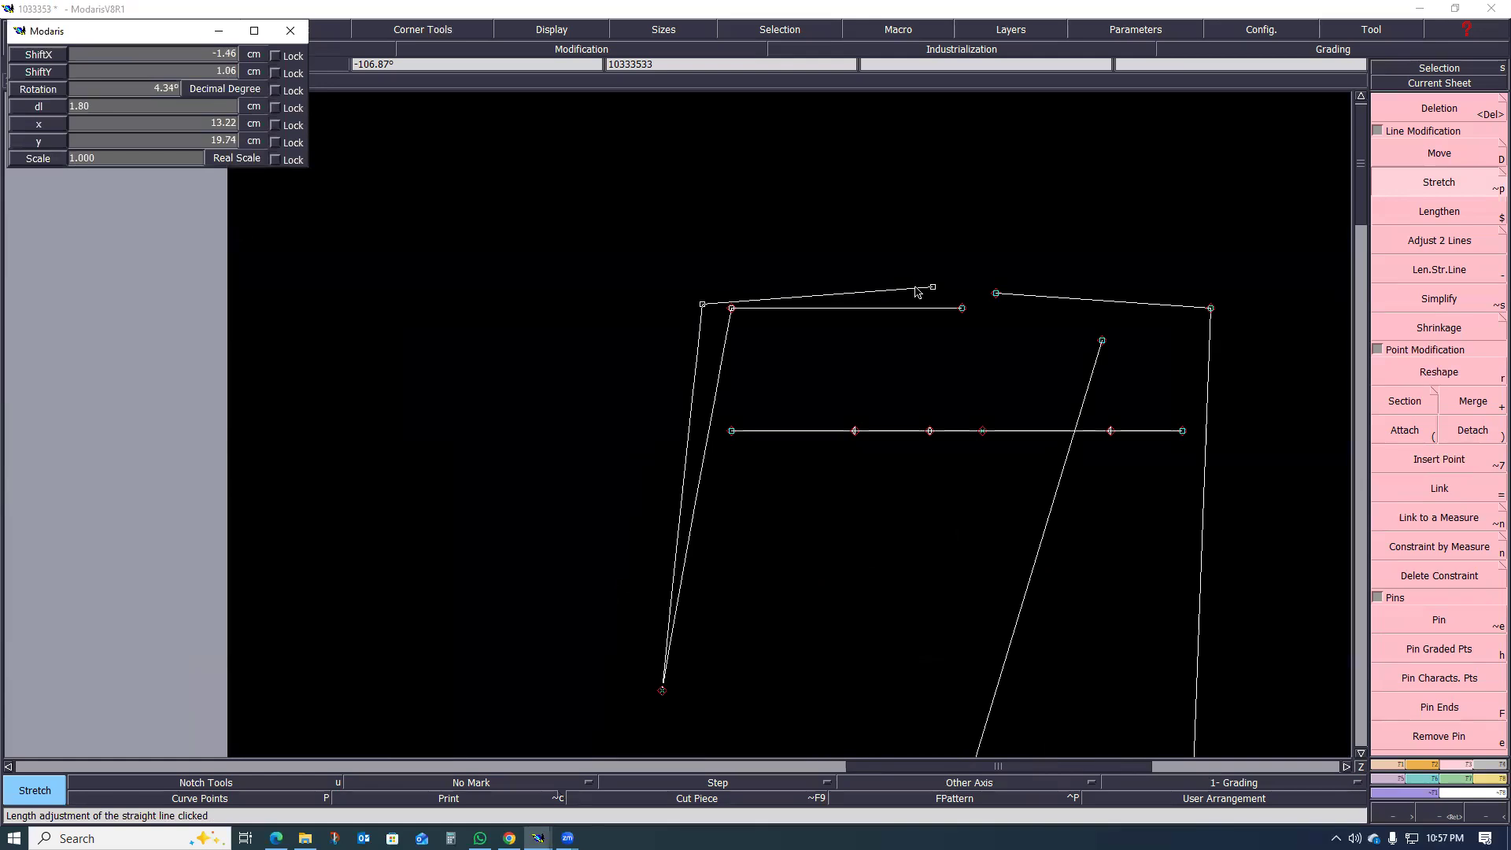
click(892, 293)
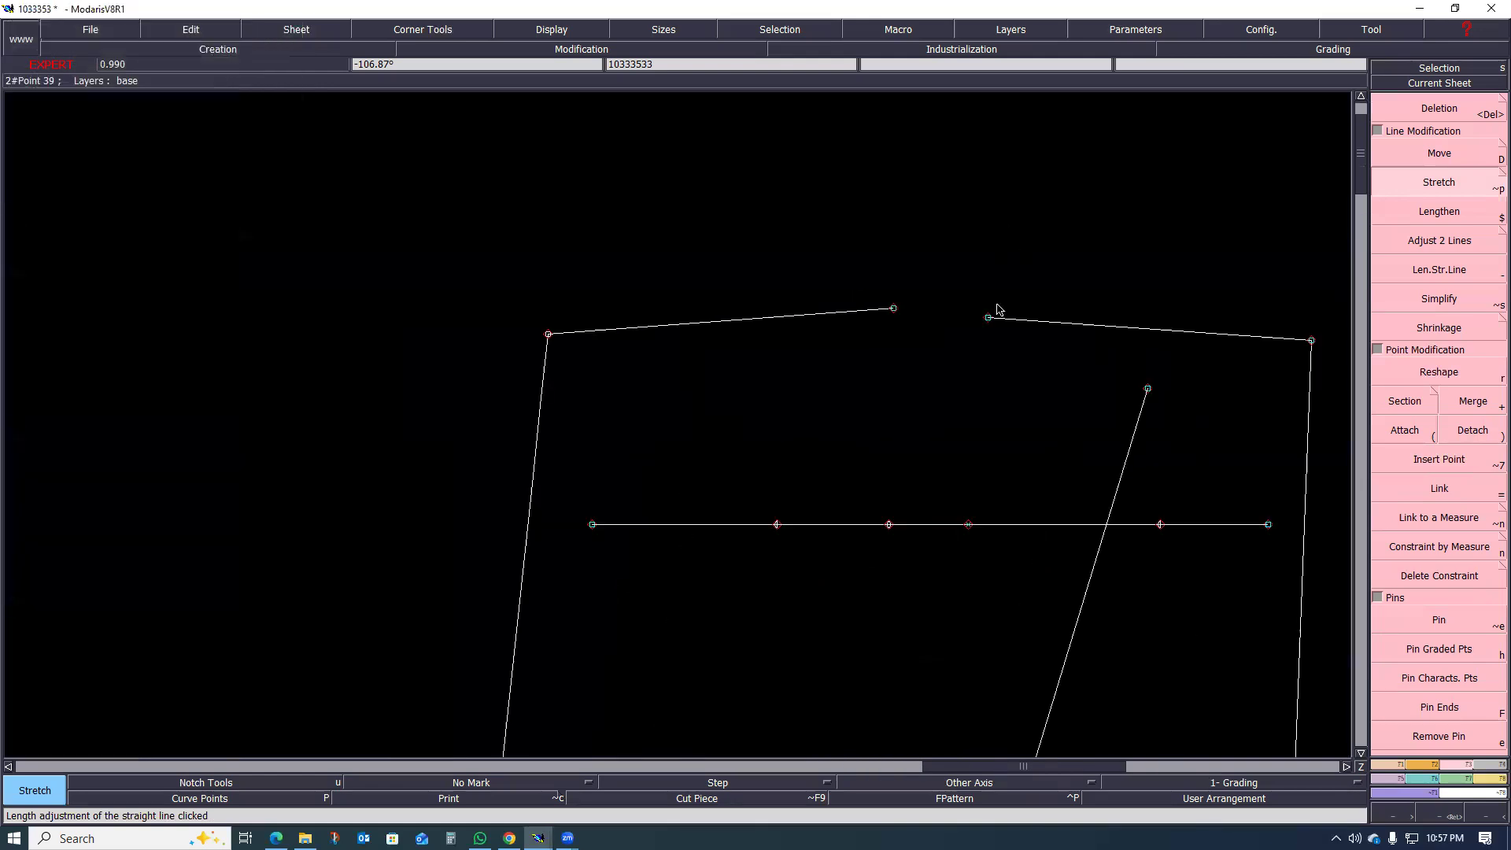
Step: Measure the dart opening between the two separated waist points
key(m)
click(894, 308)
click(980, 328)
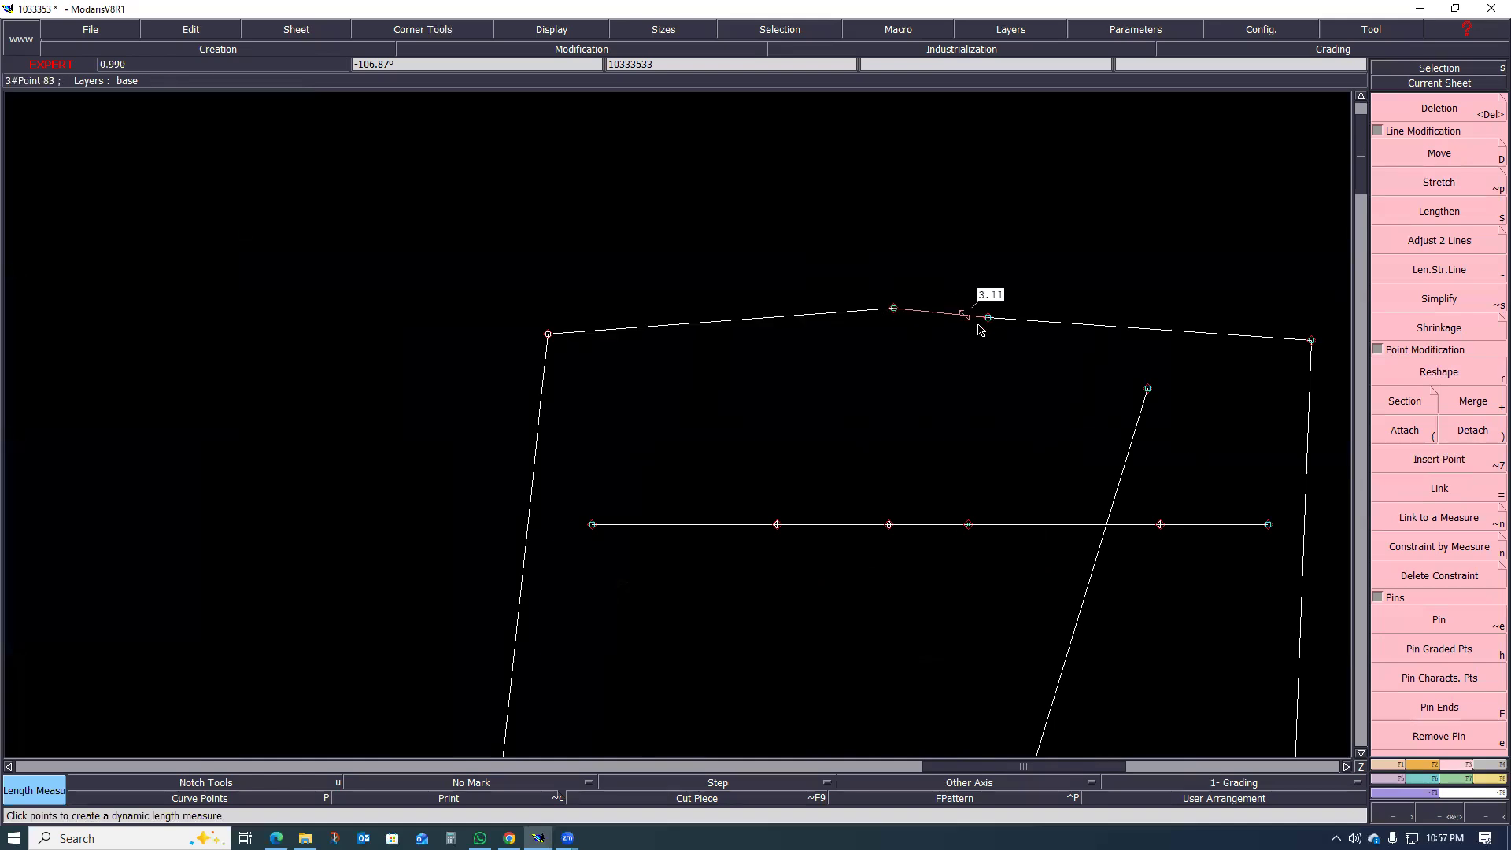
scroll(976, 328, up, 1)
scroll(976, 327, up, 1)
scroll(931, 328, down, 2)
scroll(885, 326, down, 1)
scroll(894, 326, up, 2)
key(d)
click(895, 310)
scroll(878, 327, down, 1)
click(875, 338)
key(ctrl+z)
Step: Delete the dart-opening measurement and draw a closed dart triangle from the notch on the horizontal line below to the two waist points
key(Delete)
click(850, 312)
key(d)
click(812, 507)
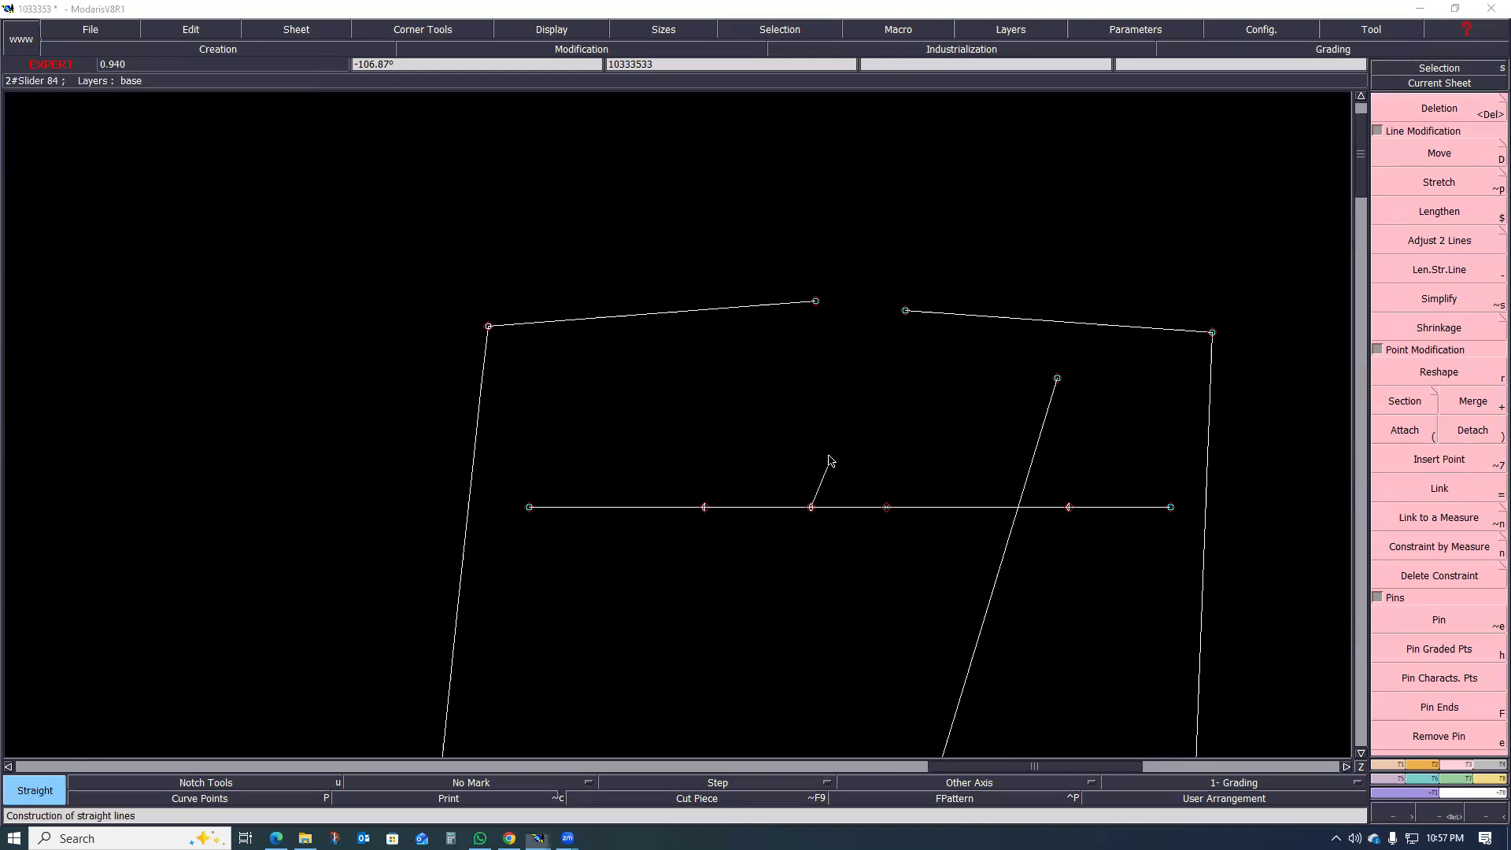
click(816, 301)
click(812, 507)
click(905, 311)
click(816, 302)
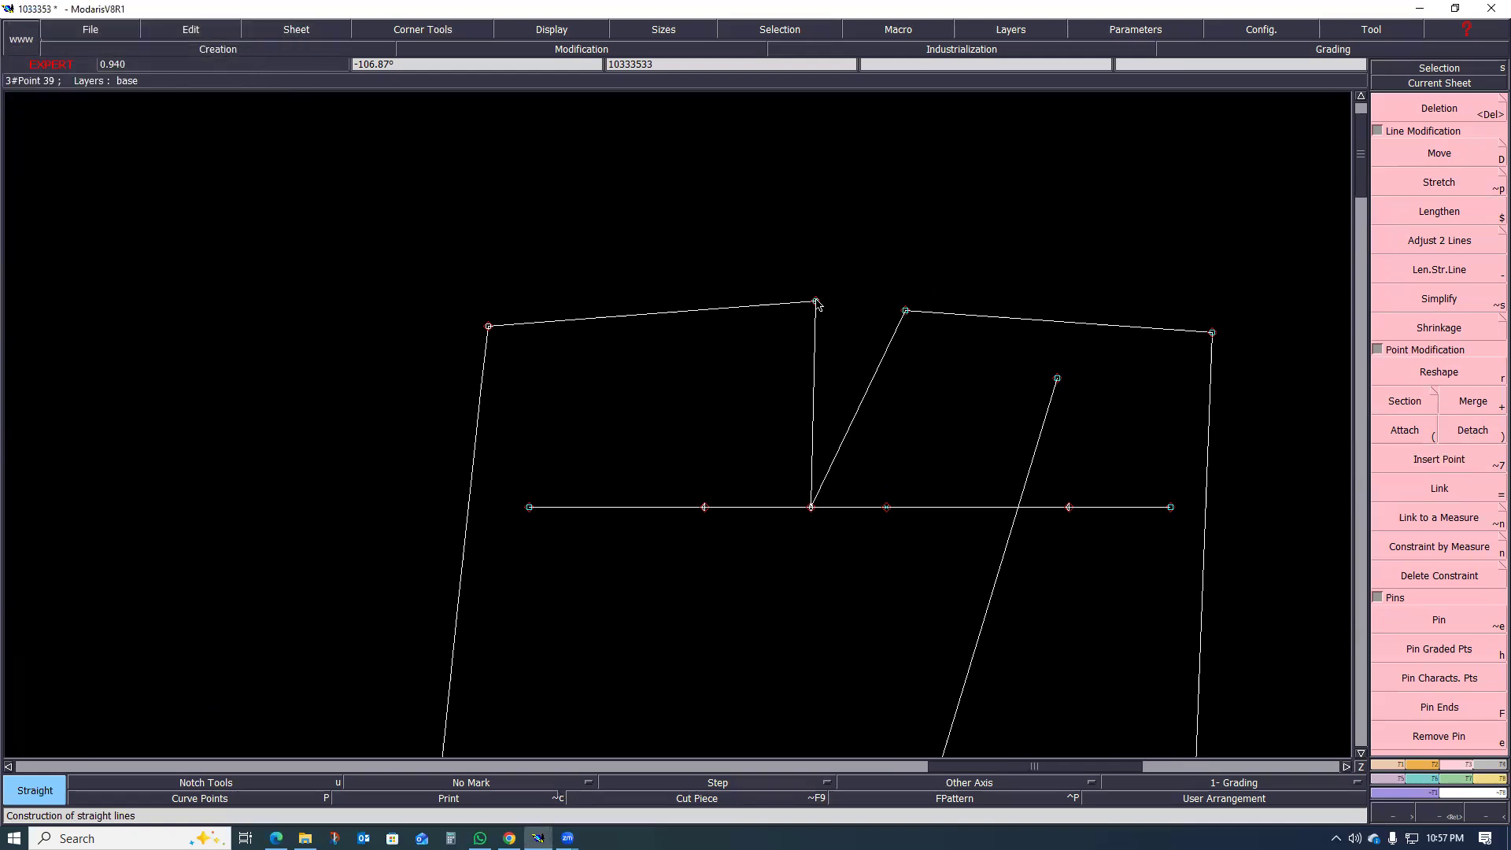
click(905, 311)
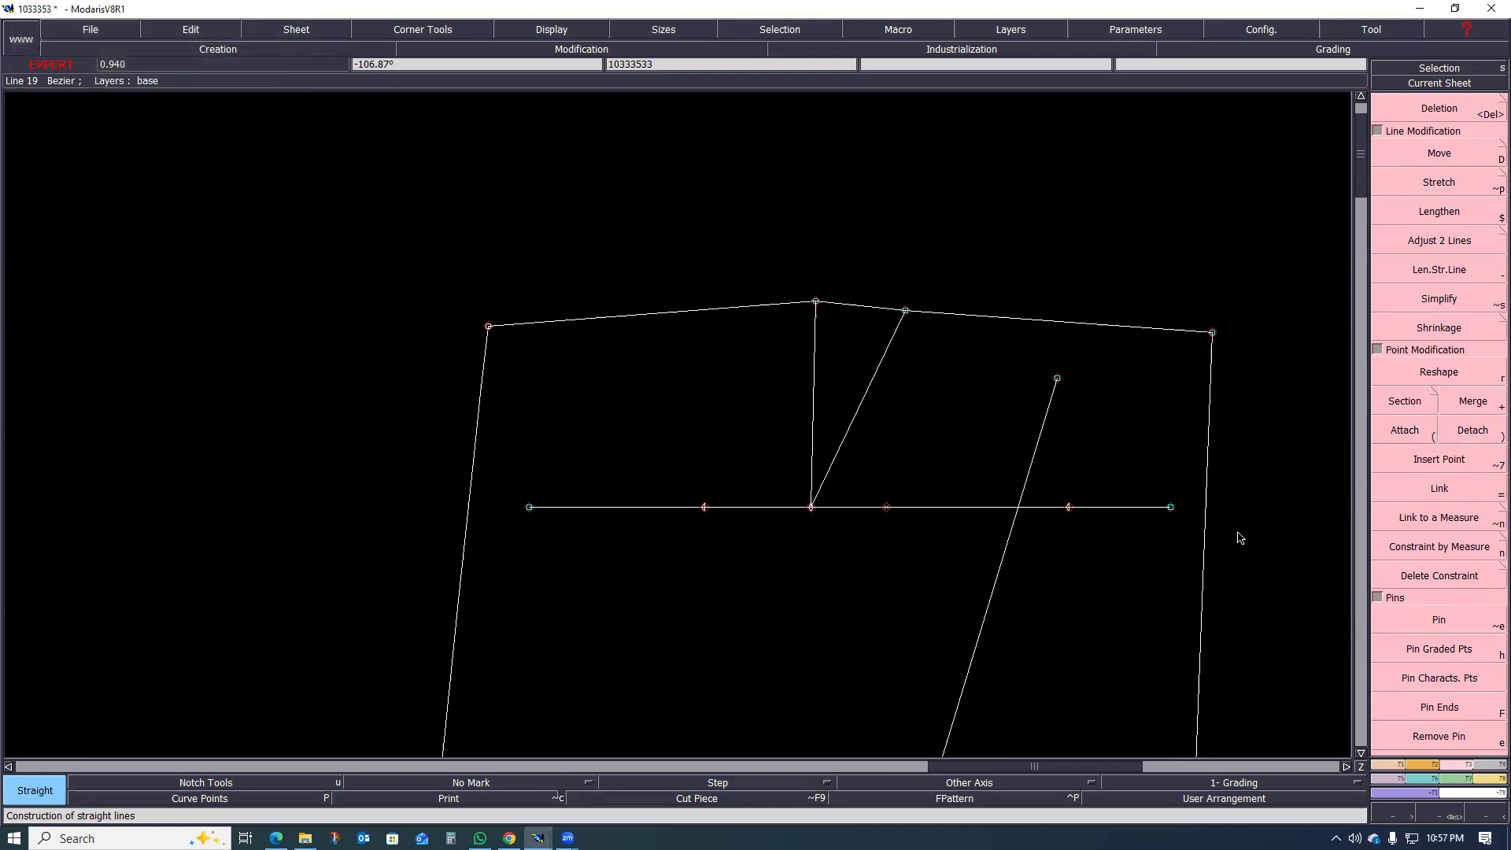
Step: Divide the line across the dart opening into 2 equal parts
click(1393, 766)
click(1441, 384)
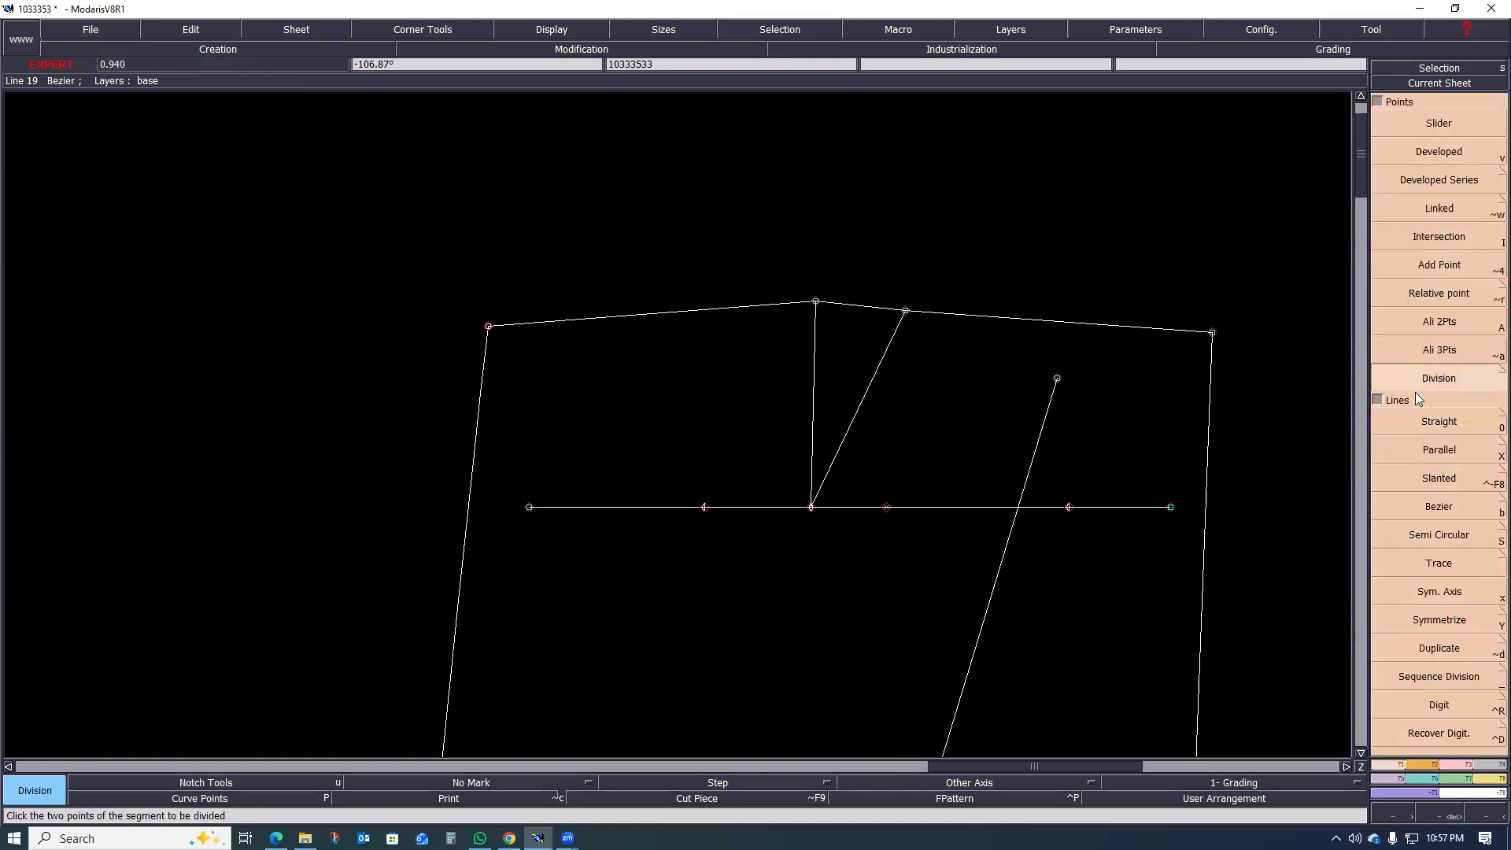
click(815, 302)
click(905, 311)
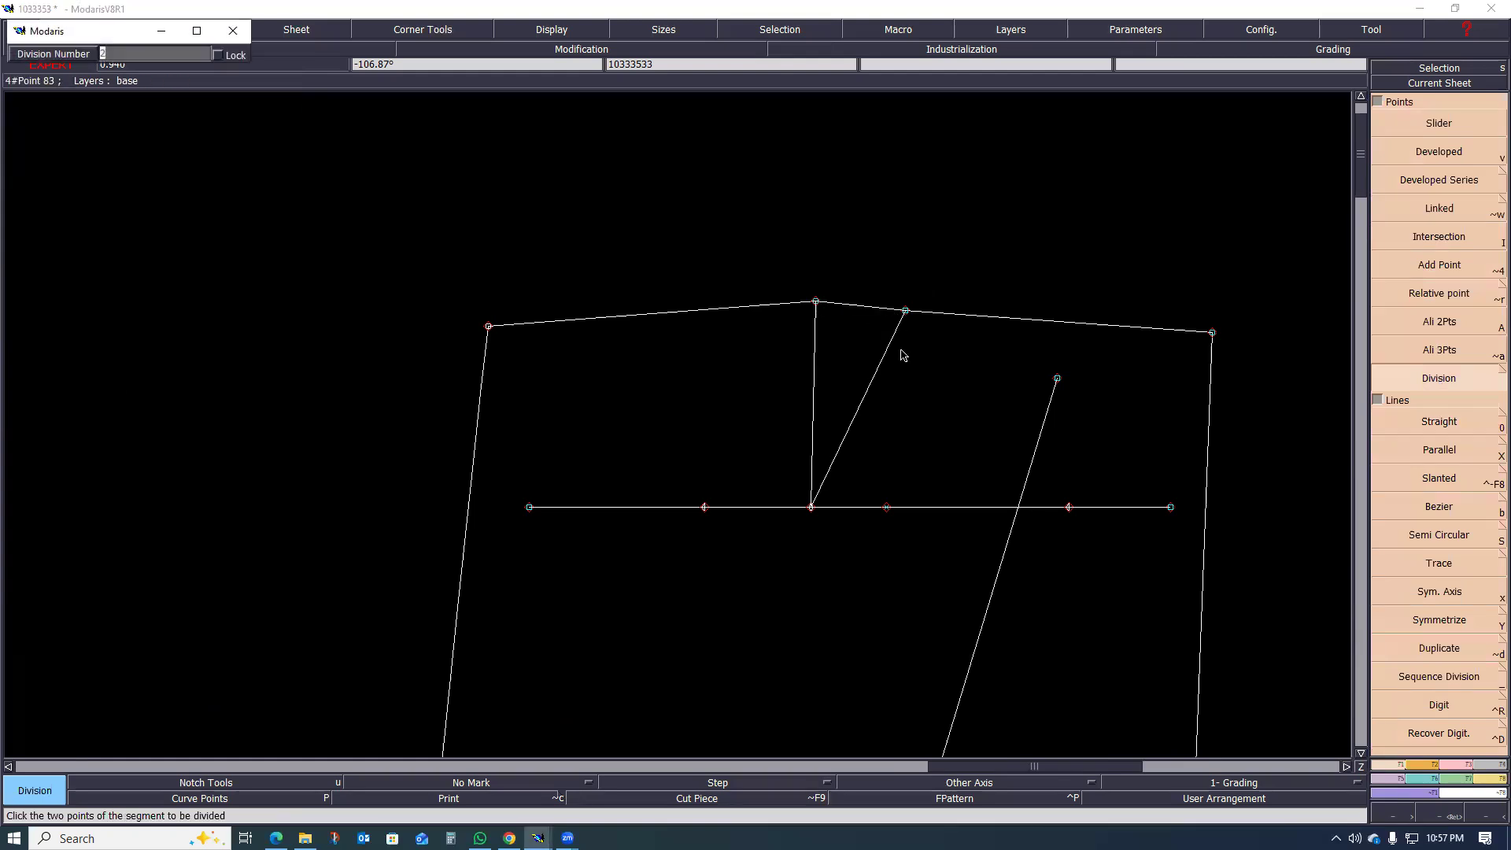
key(Return)
Step: Draw a straight centre line from the midpoint of the dart opening to the dart tip
scroll(870, 321, up, 1)
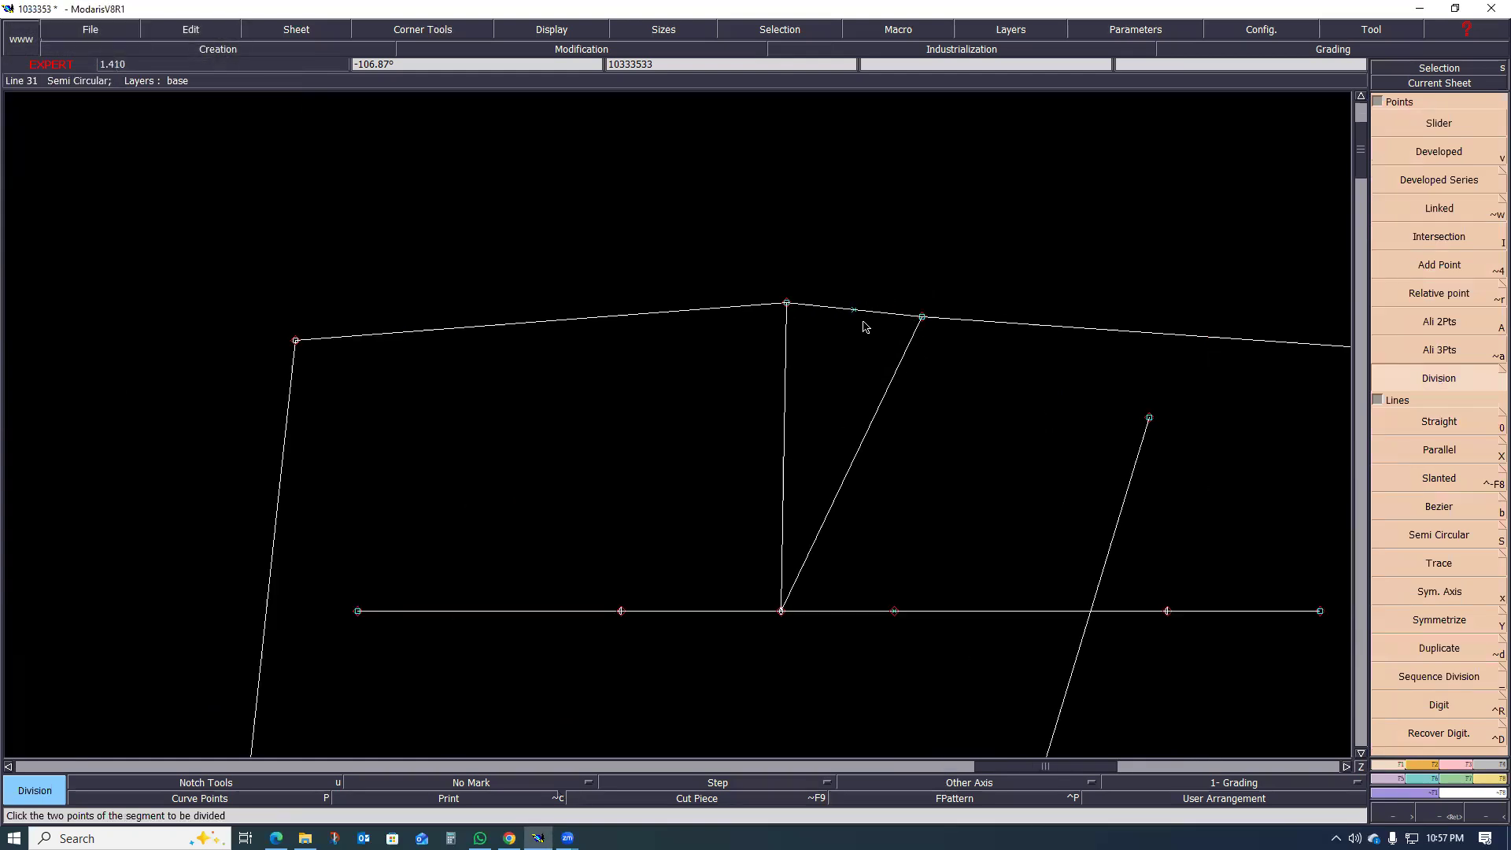
key(0)
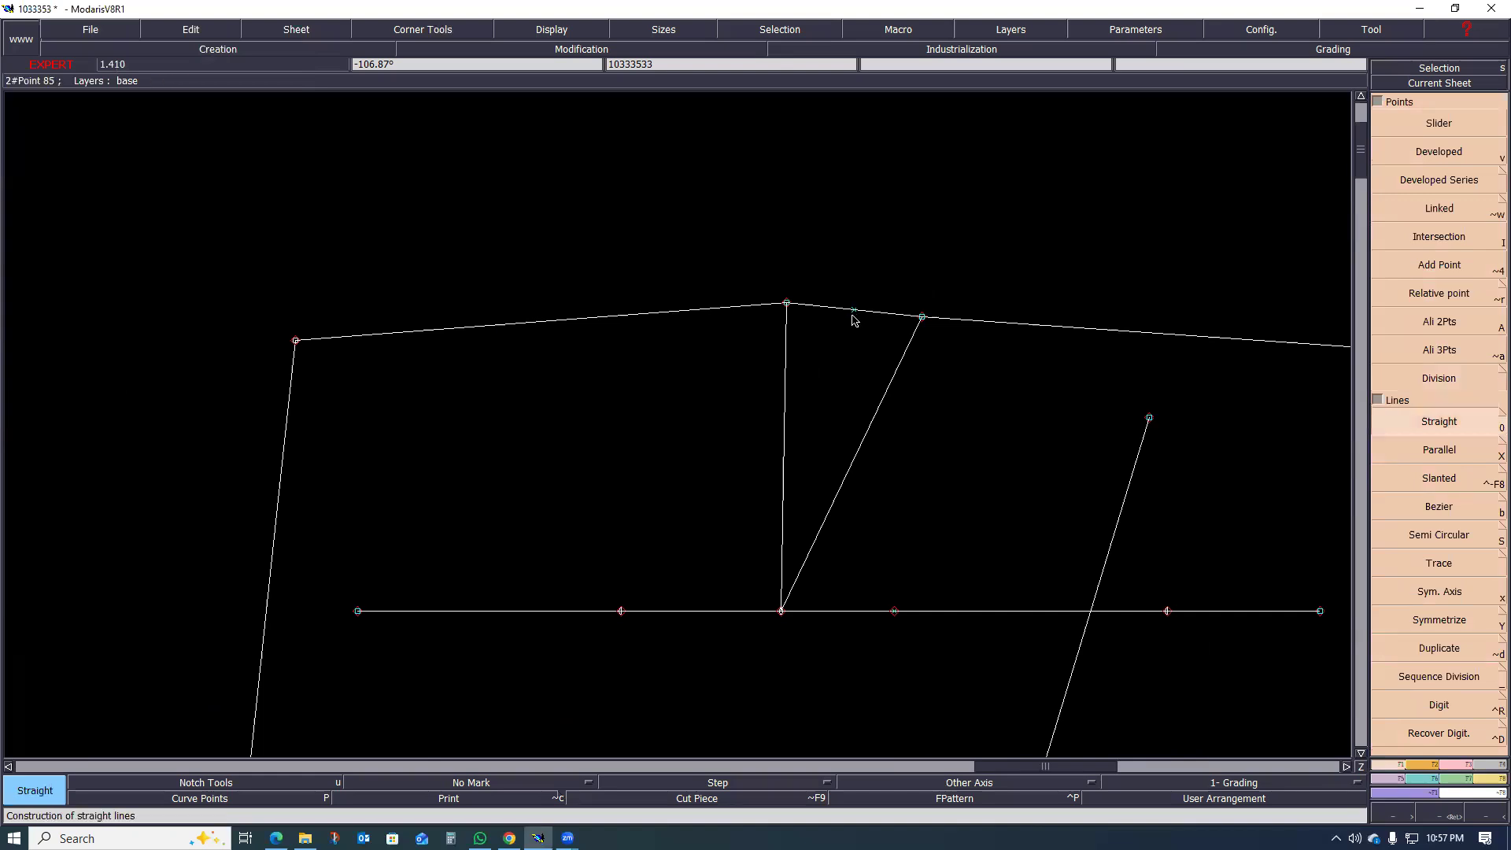
click(854, 310)
click(781, 611)
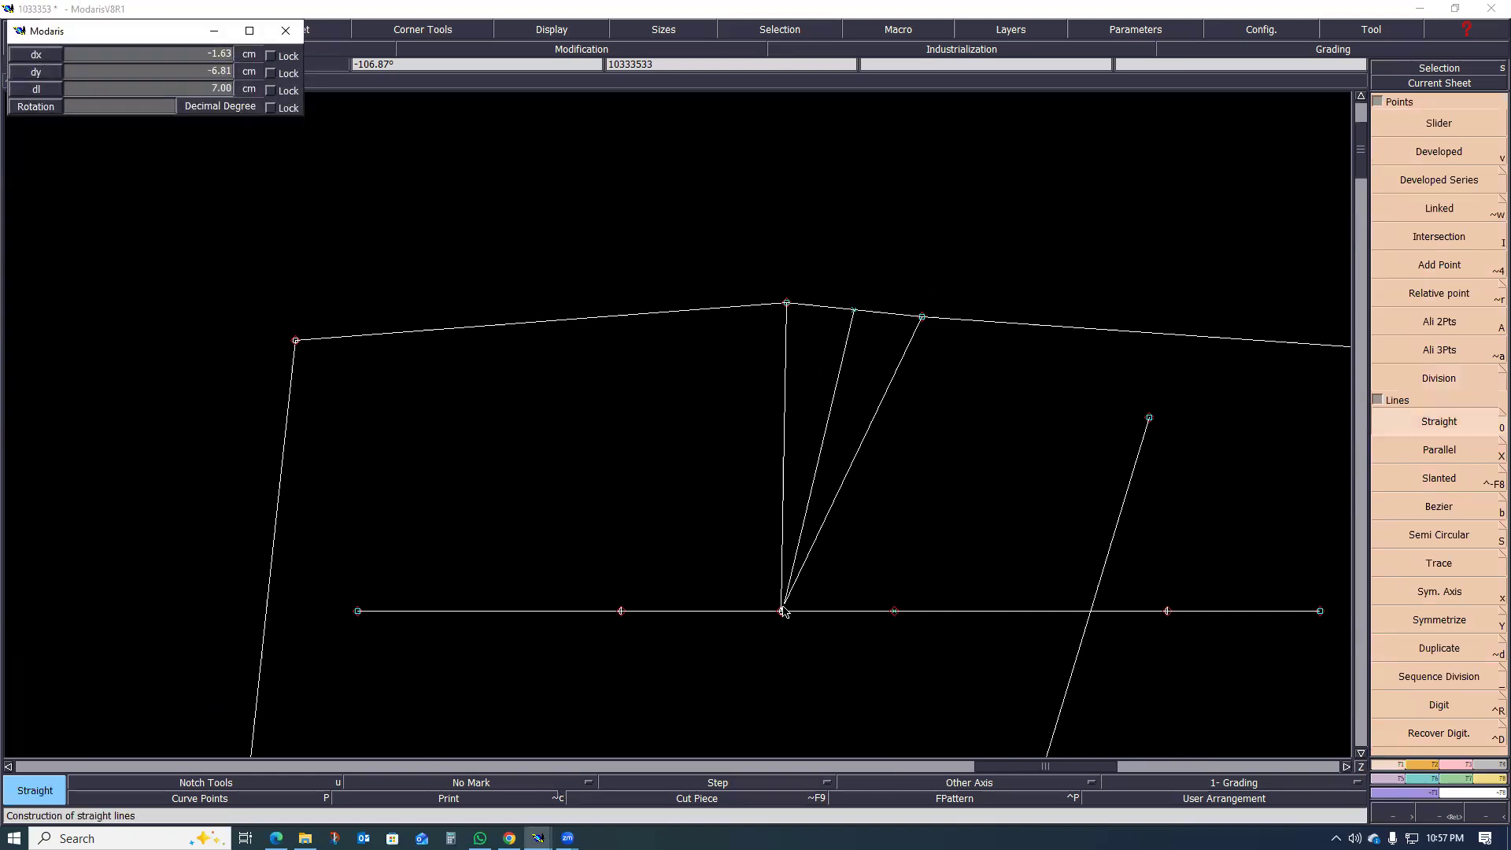
Step: Lengthen the dart centre line upward so that it extends beyond the waistline
scroll(839, 387, up, 1)
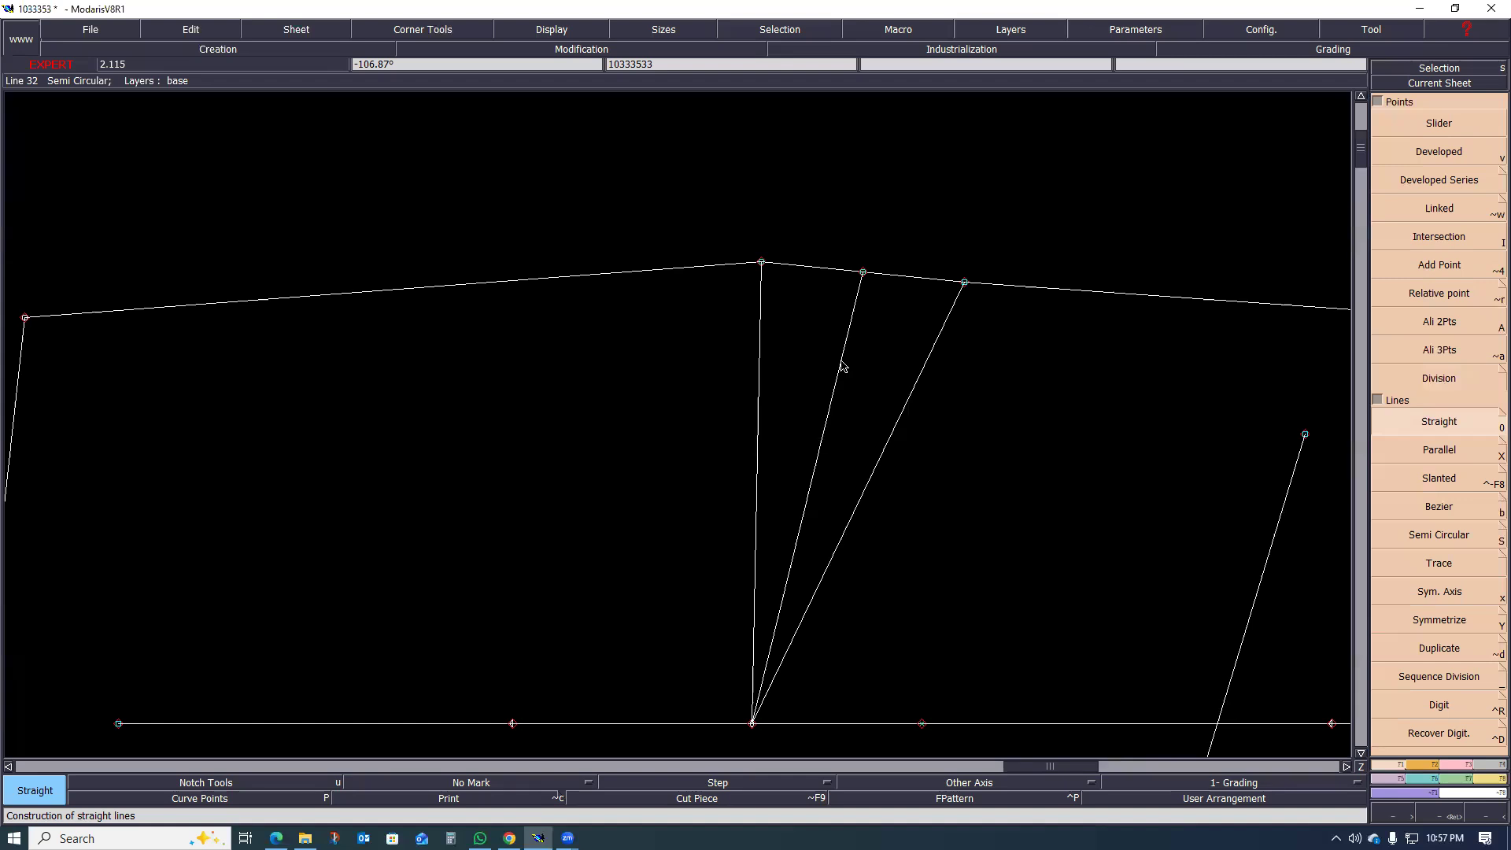
key(l)
click(842, 363)
click(948, 214)
scroll(776, 391, down, 1)
scroll(828, 378, up, 1)
scroll(800, 341, down, 1)
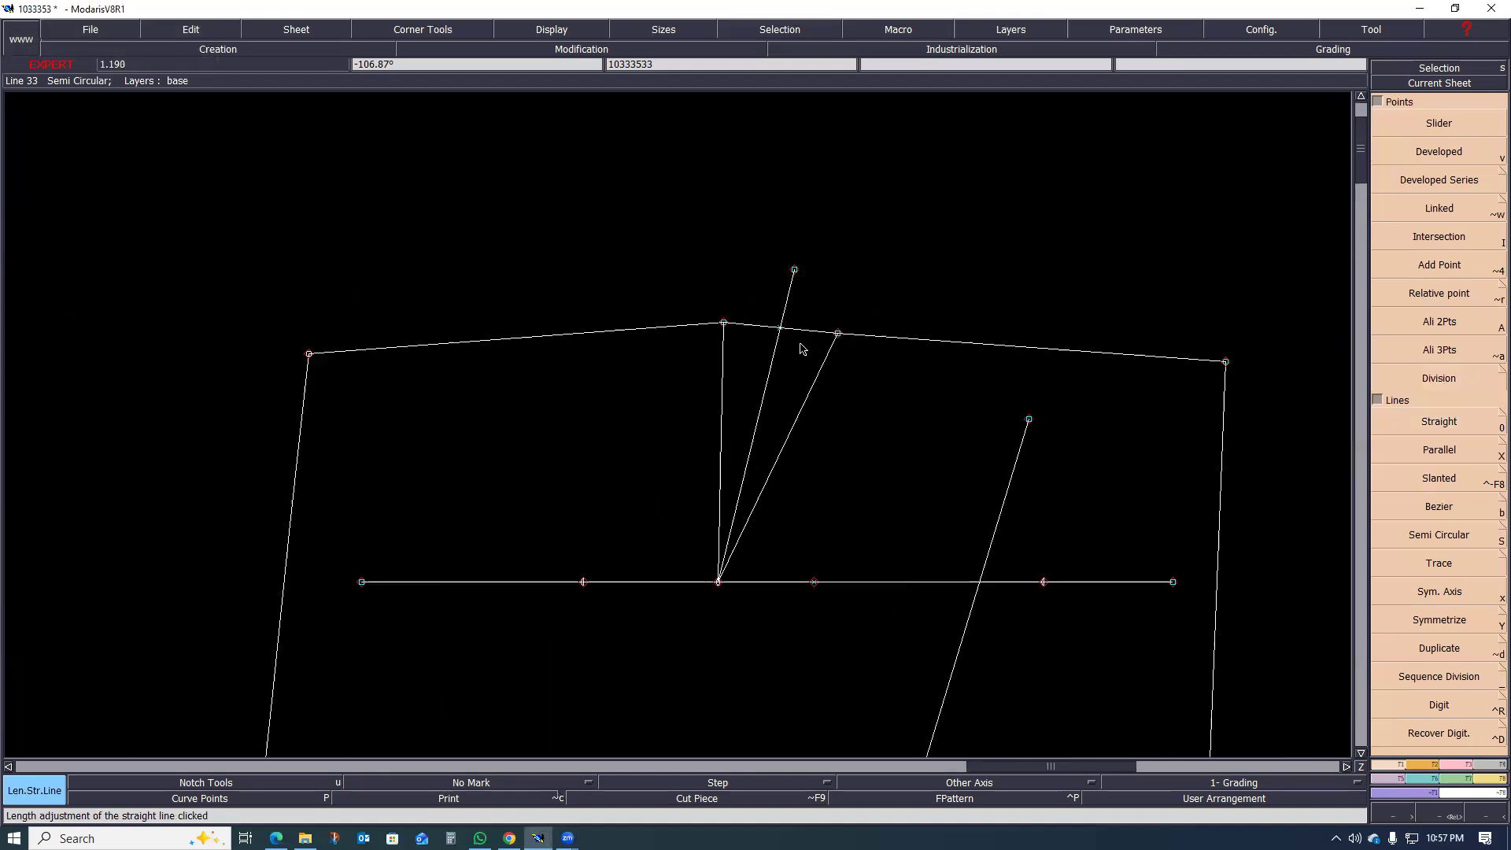
Step: Delete the line joining the two dart legs across the waist opening
key(Delete)
click(762, 337)
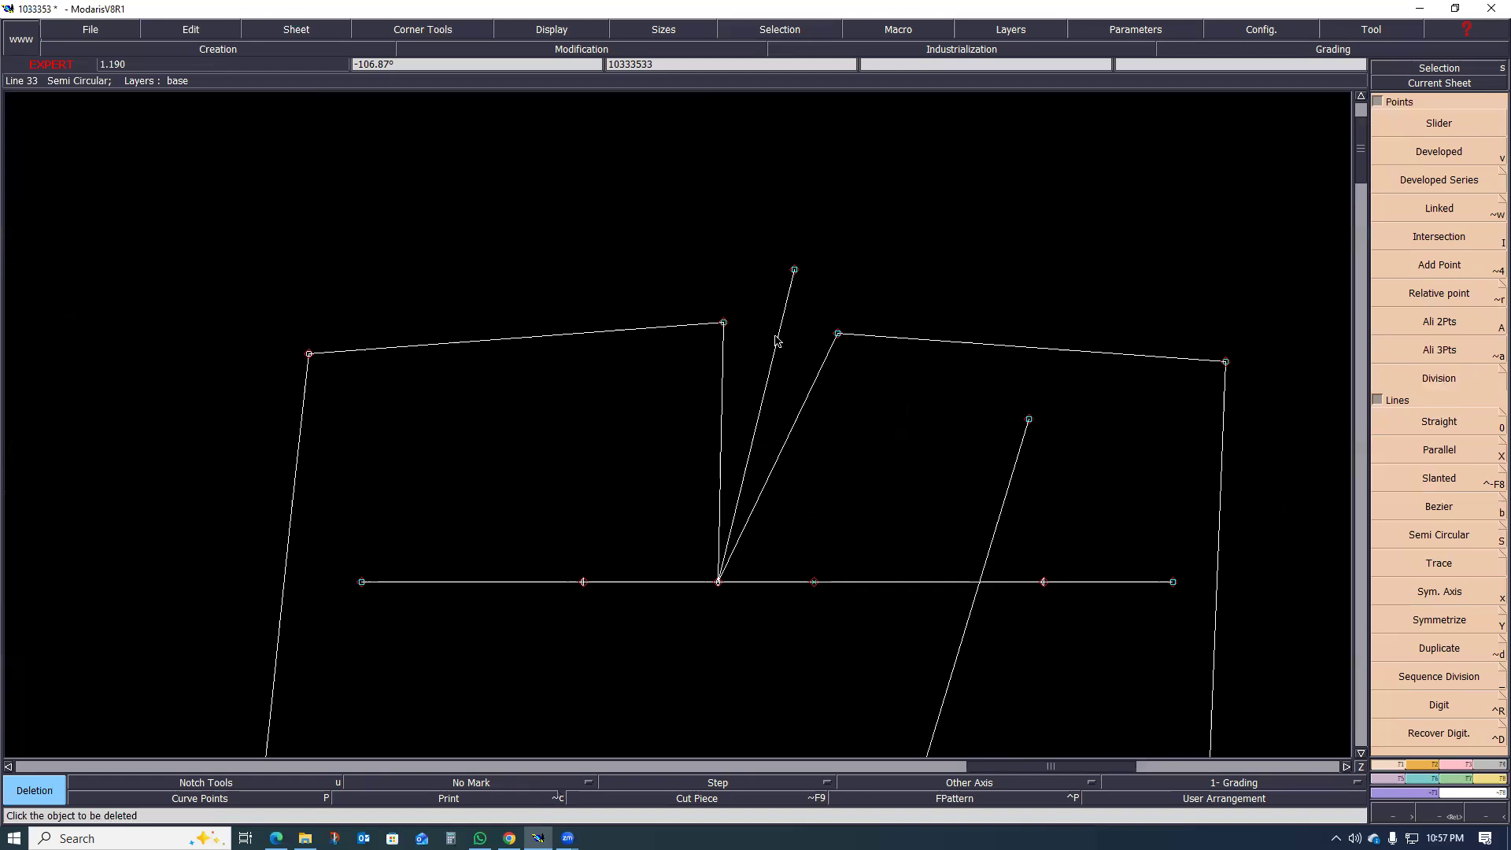
scroll(805, 386, up, 1)
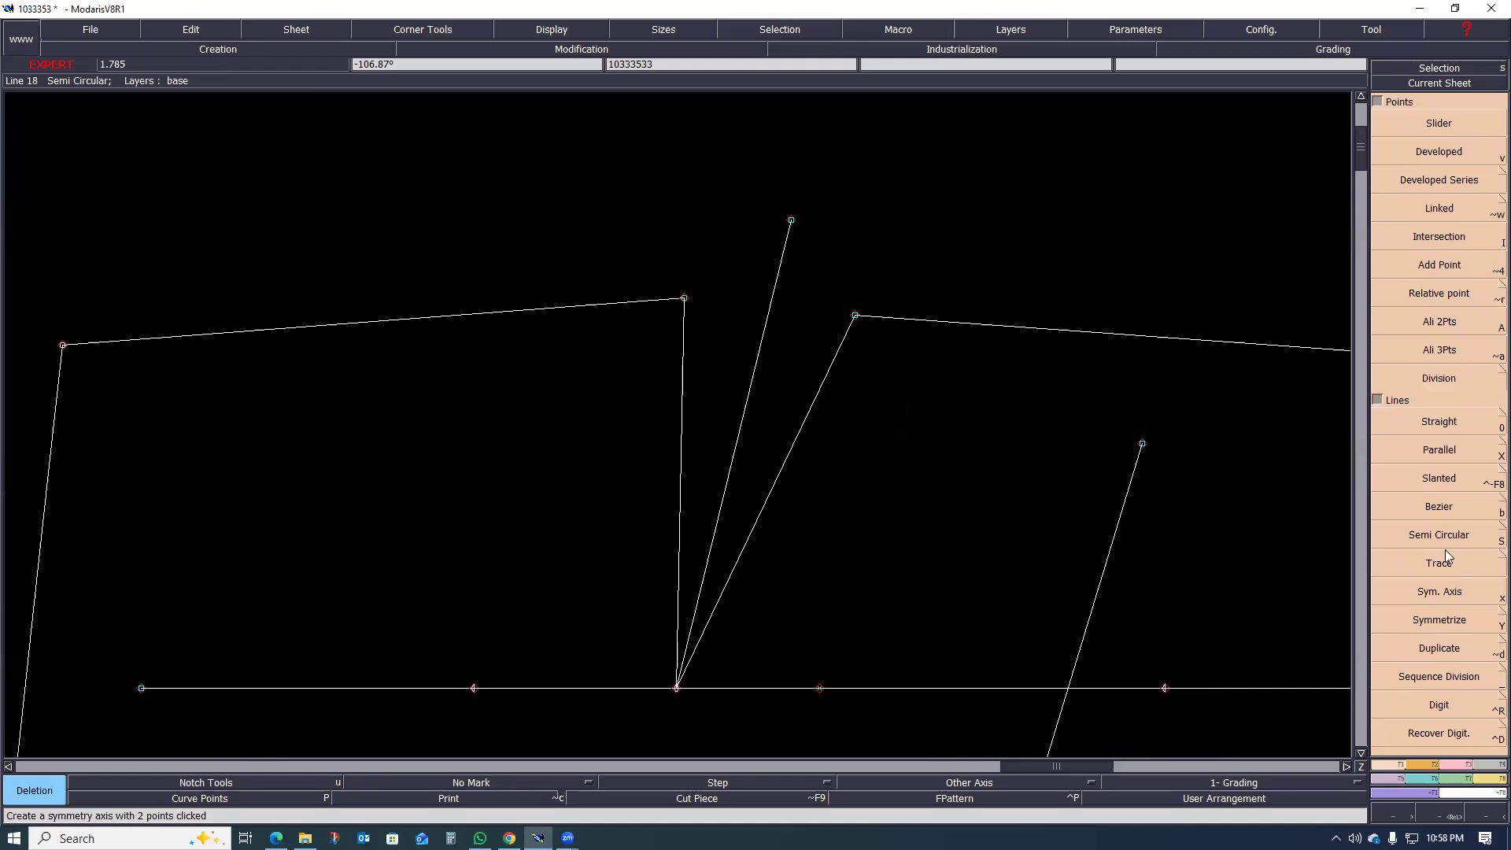
Step: Create a symmetry axis along the dart leg on the centre-back side and mirror the dart centre line across it
click(1441, 595)
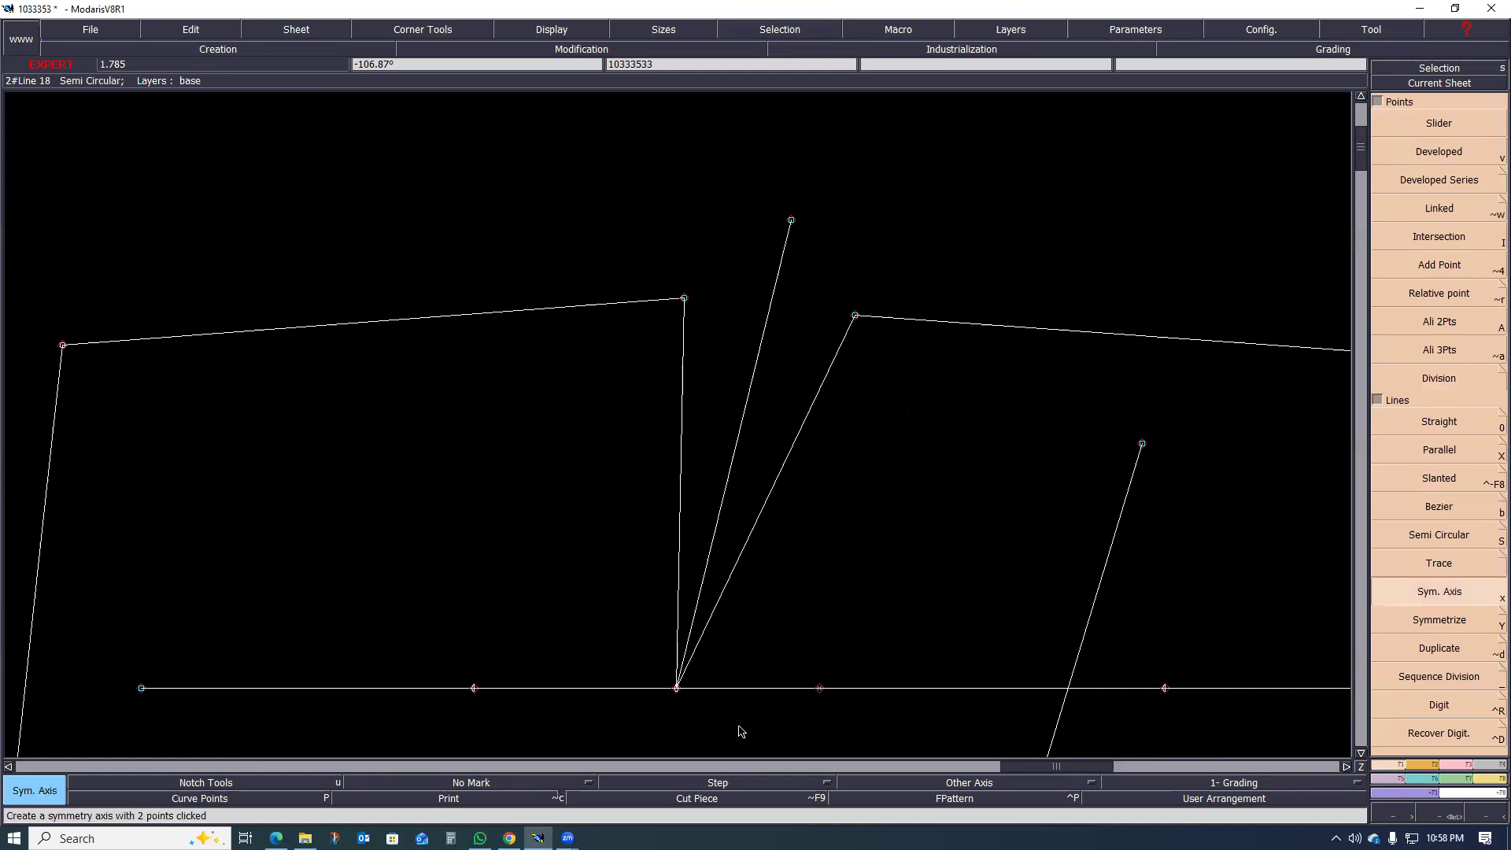
click(677, 689)
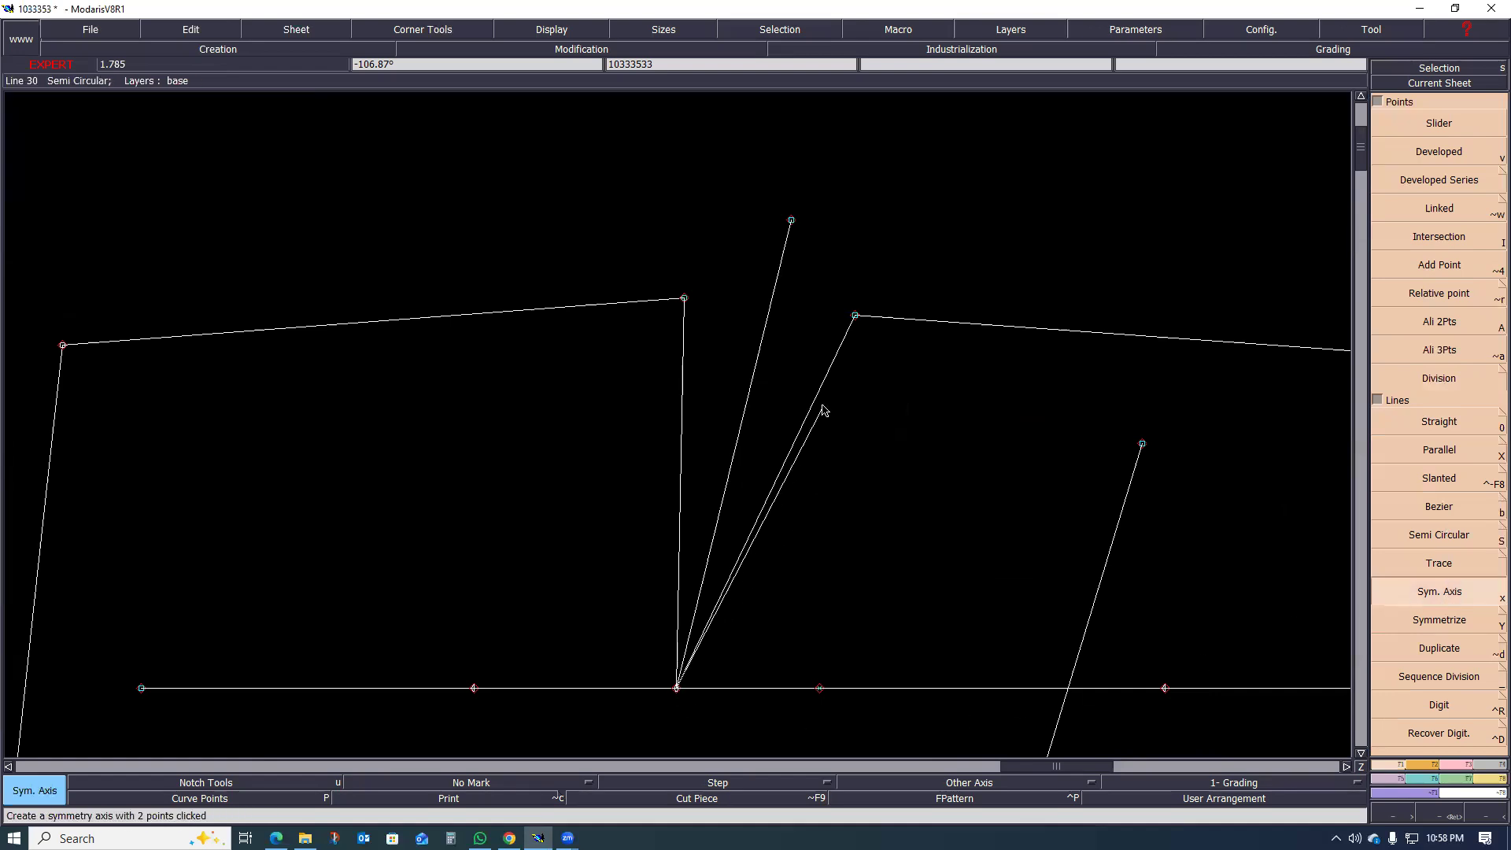
click(741, 554)
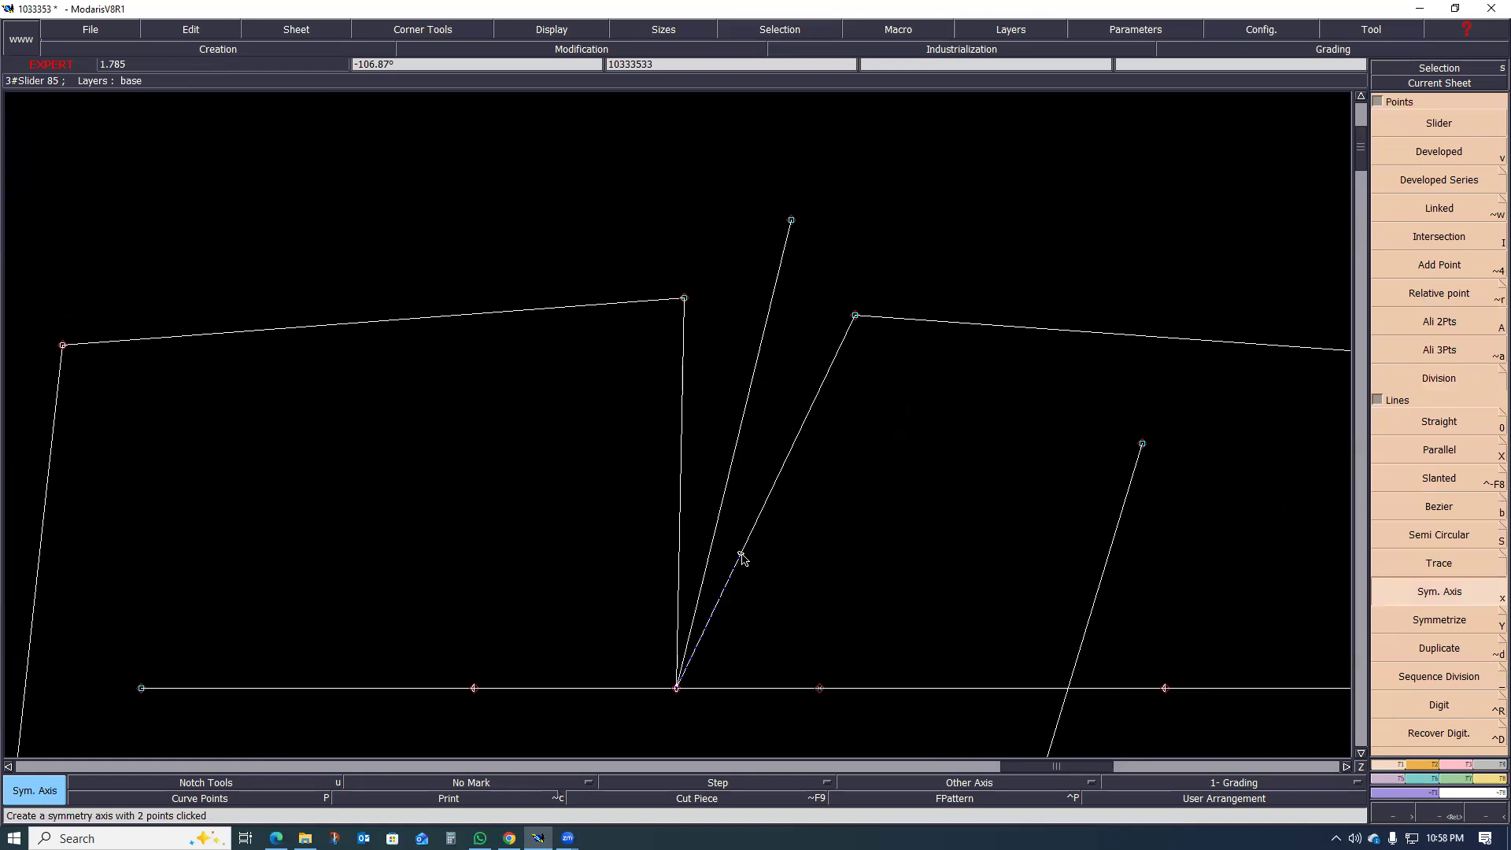
click(1453, 622)
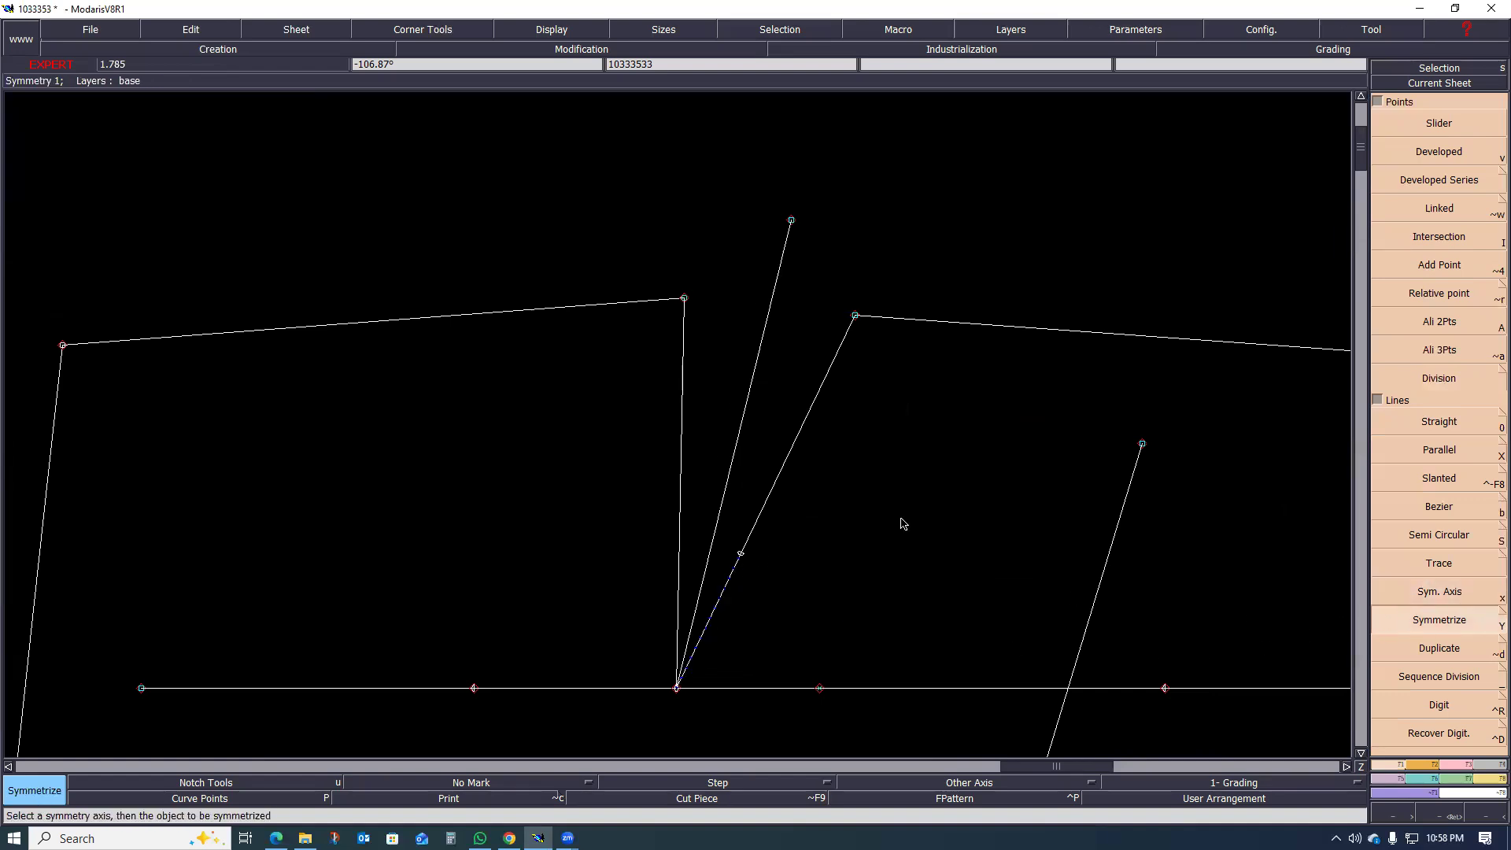
click(741, 448)
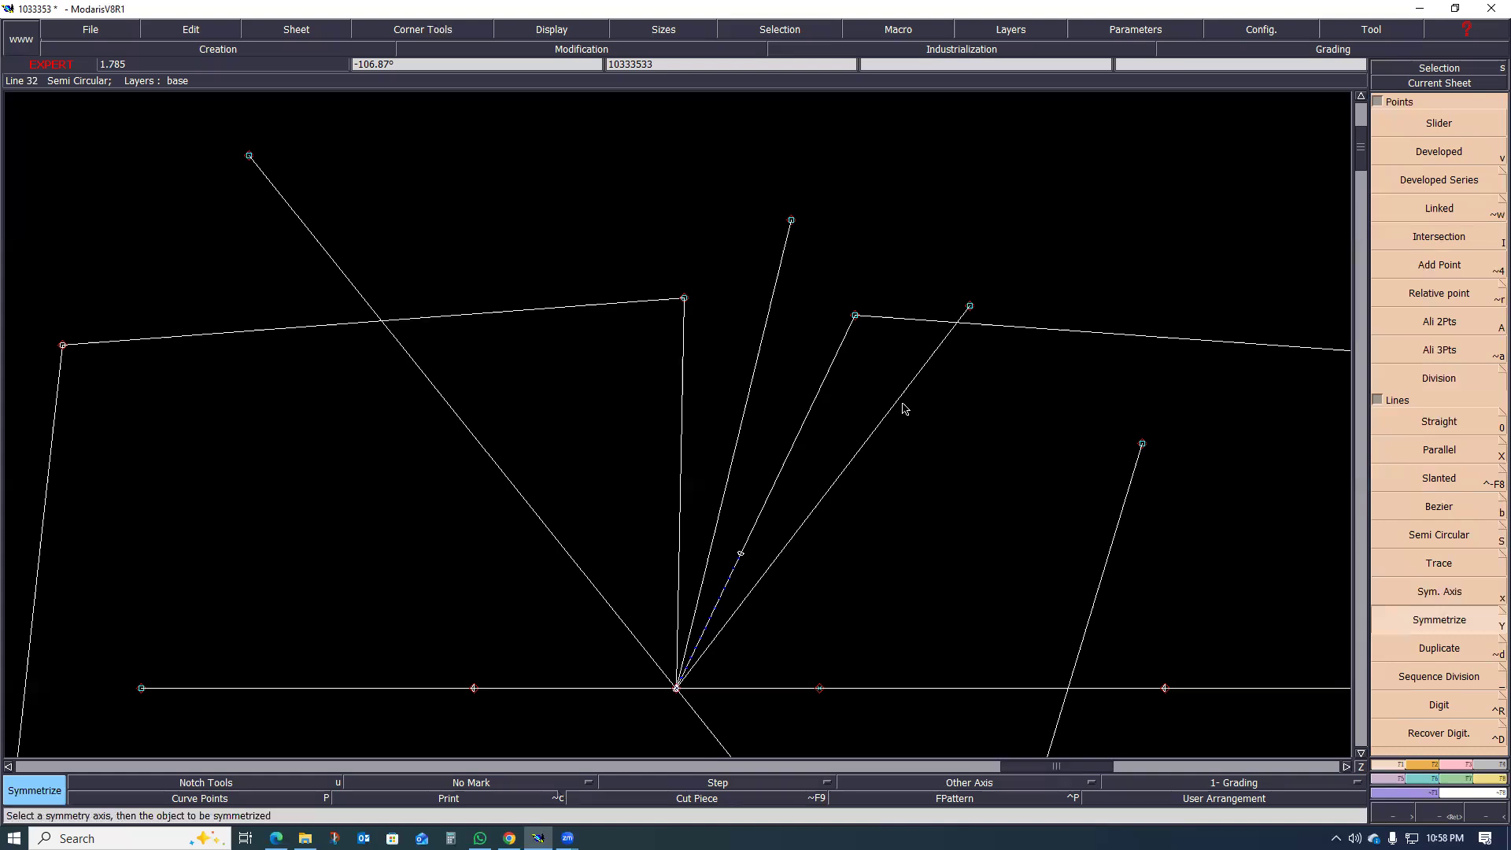
Step: Trim the mirrored dart line to its intersection with the centre-back waist segment using Adjust 2 Lines
scroll(980, 309, up, 3)
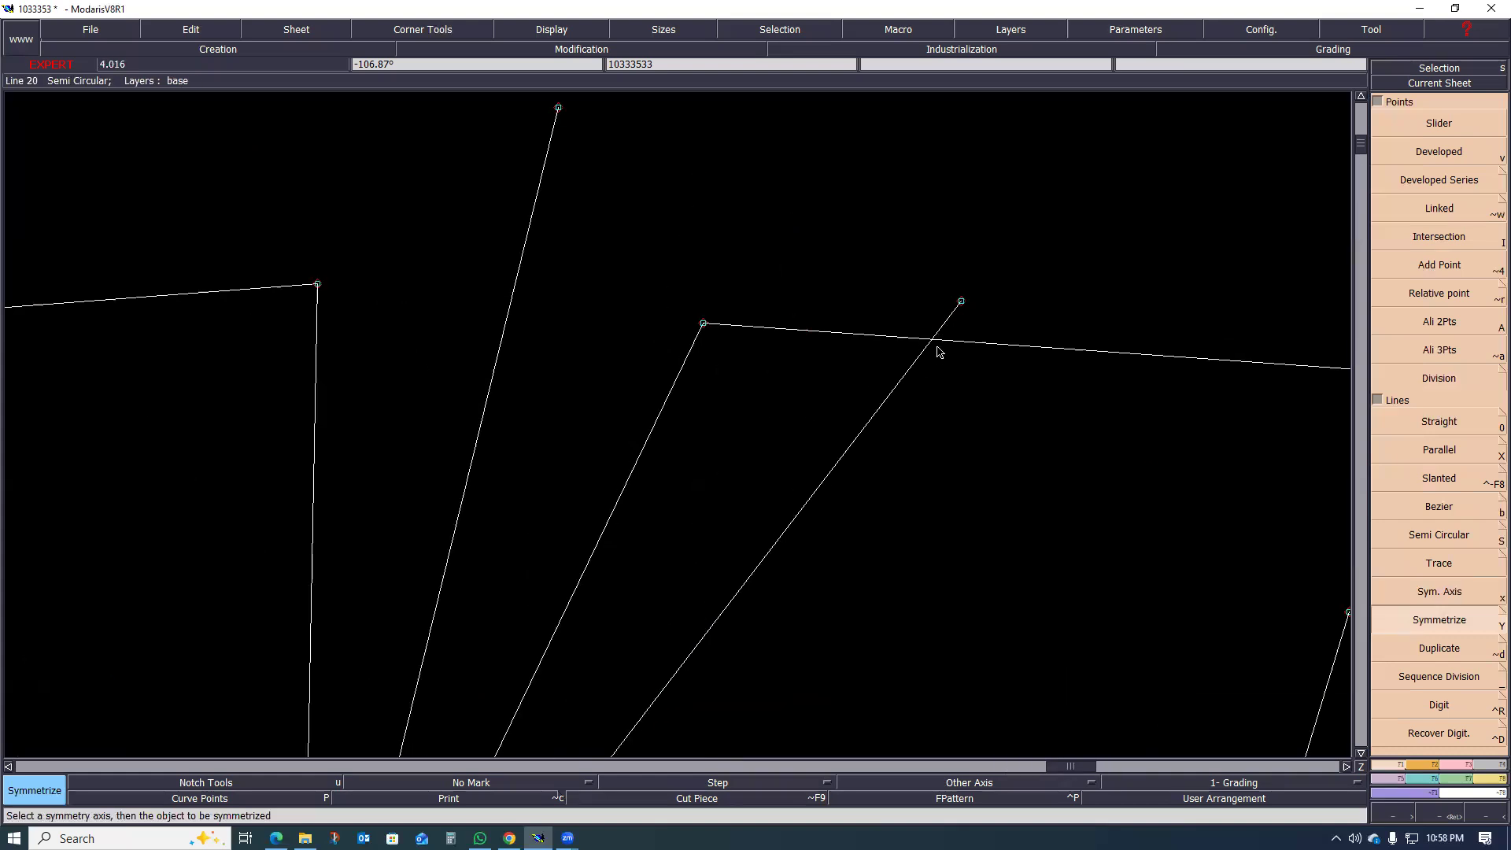
scroll(939, 352, up, 3)
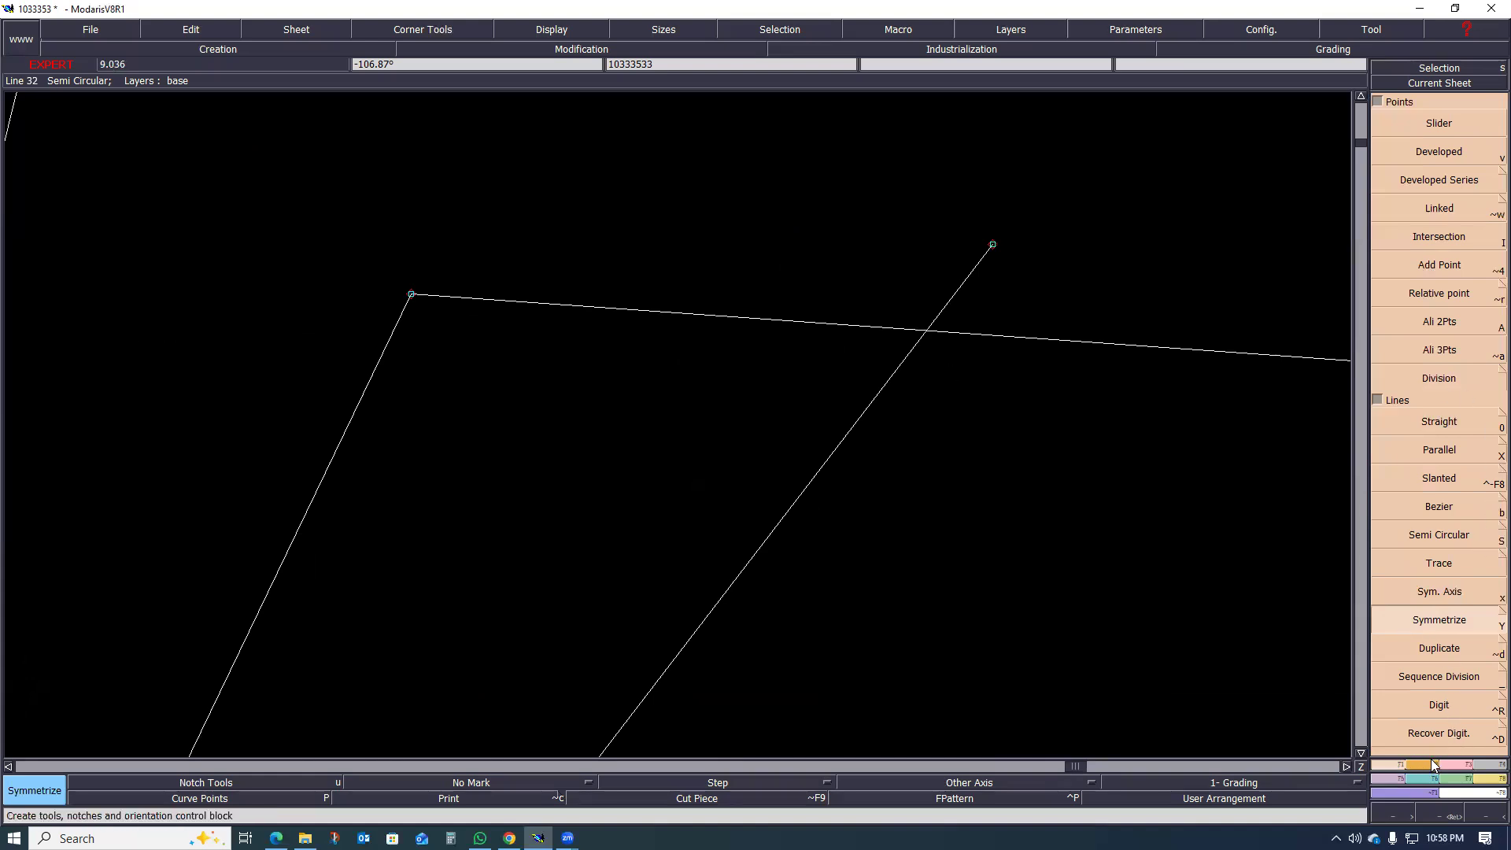
click(1458, 769)
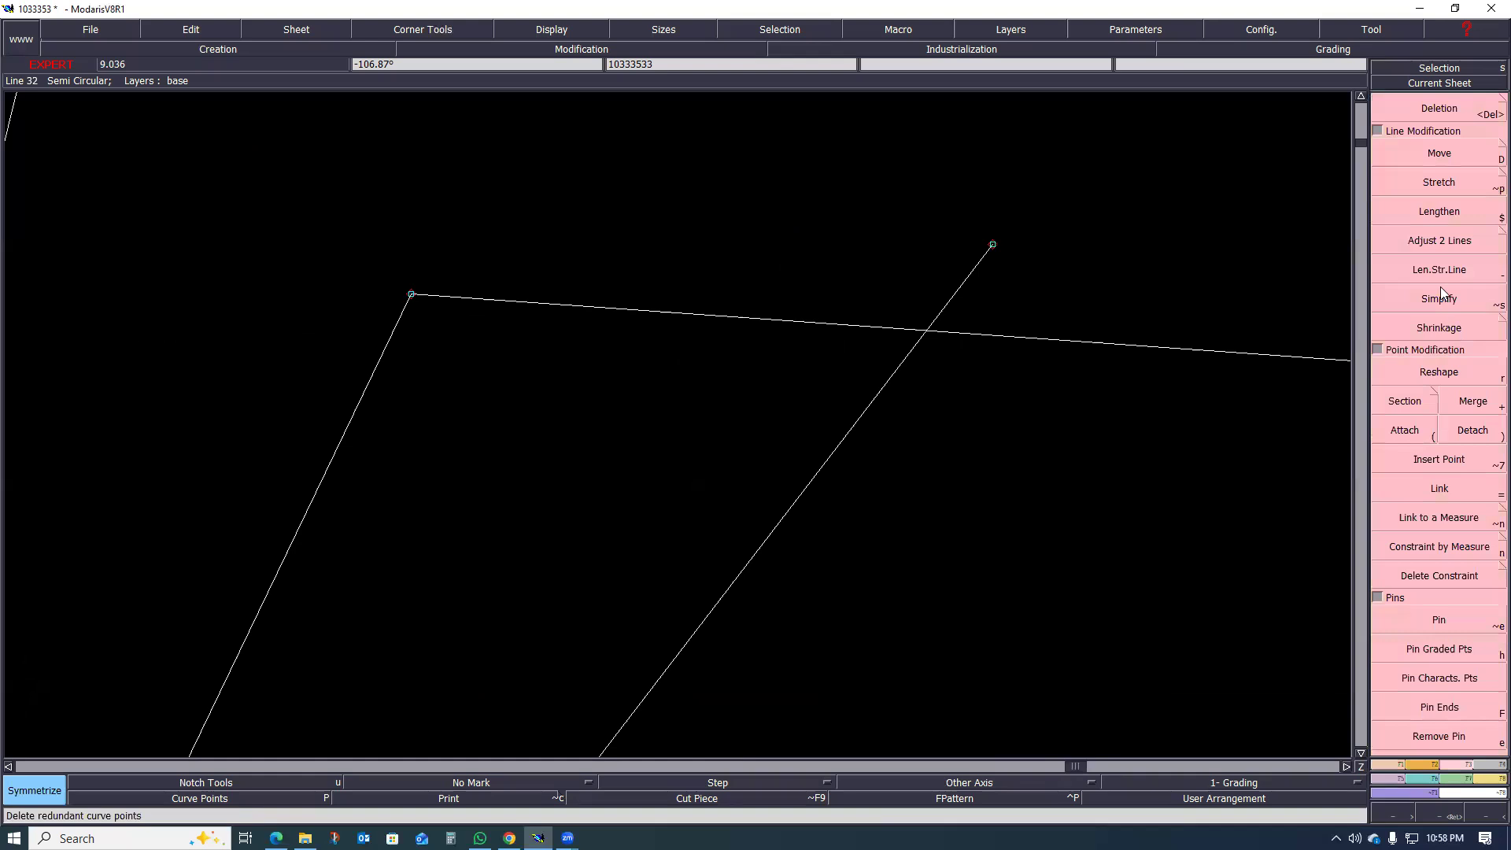
click(1439, 242)
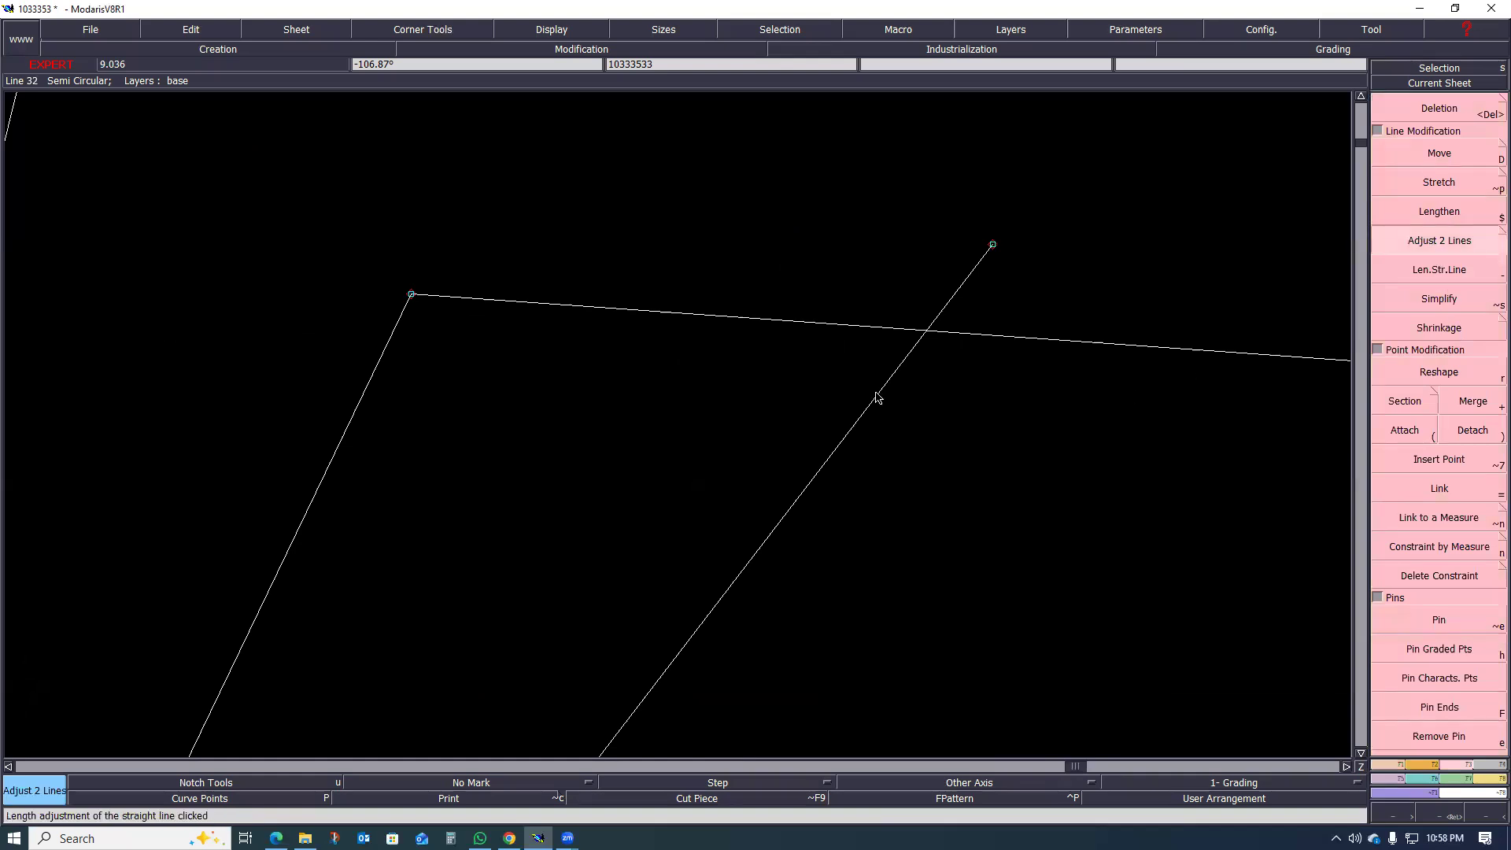
click(981, 335)
scroll(1094, 322, down, 1)
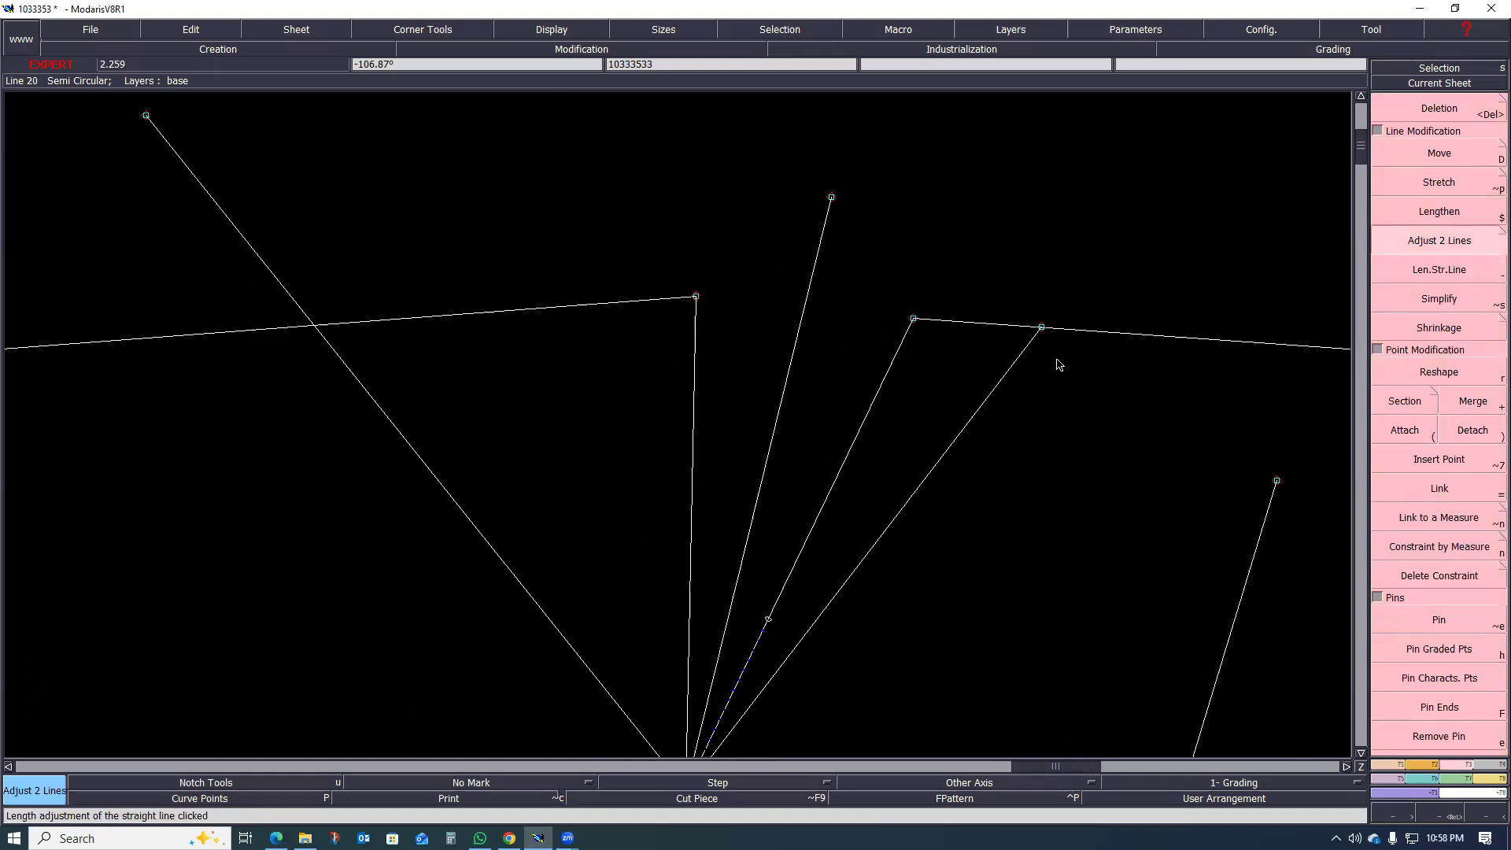
Step: Delete the original dart centre line between the two legs
key(Delete)
click(799, 337)
scroll(800, 335, down, 1)
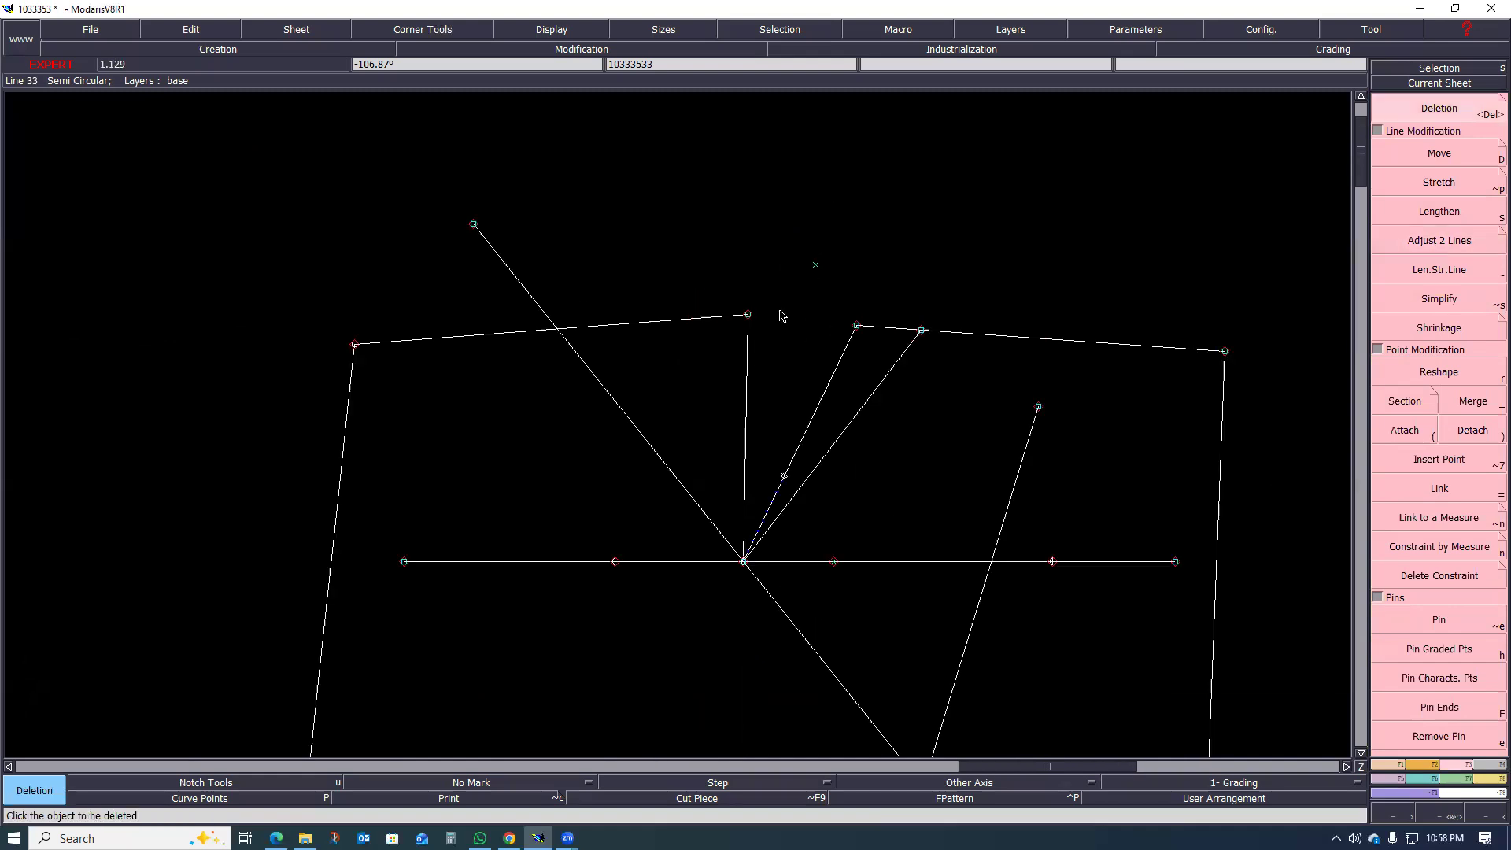
Step: Delete the leftover diagonal line through the dart tip and mirror the trimmed dart line across the centre-back-side dart leg
click(662, 456)
scroll(854, 448, up, 1)
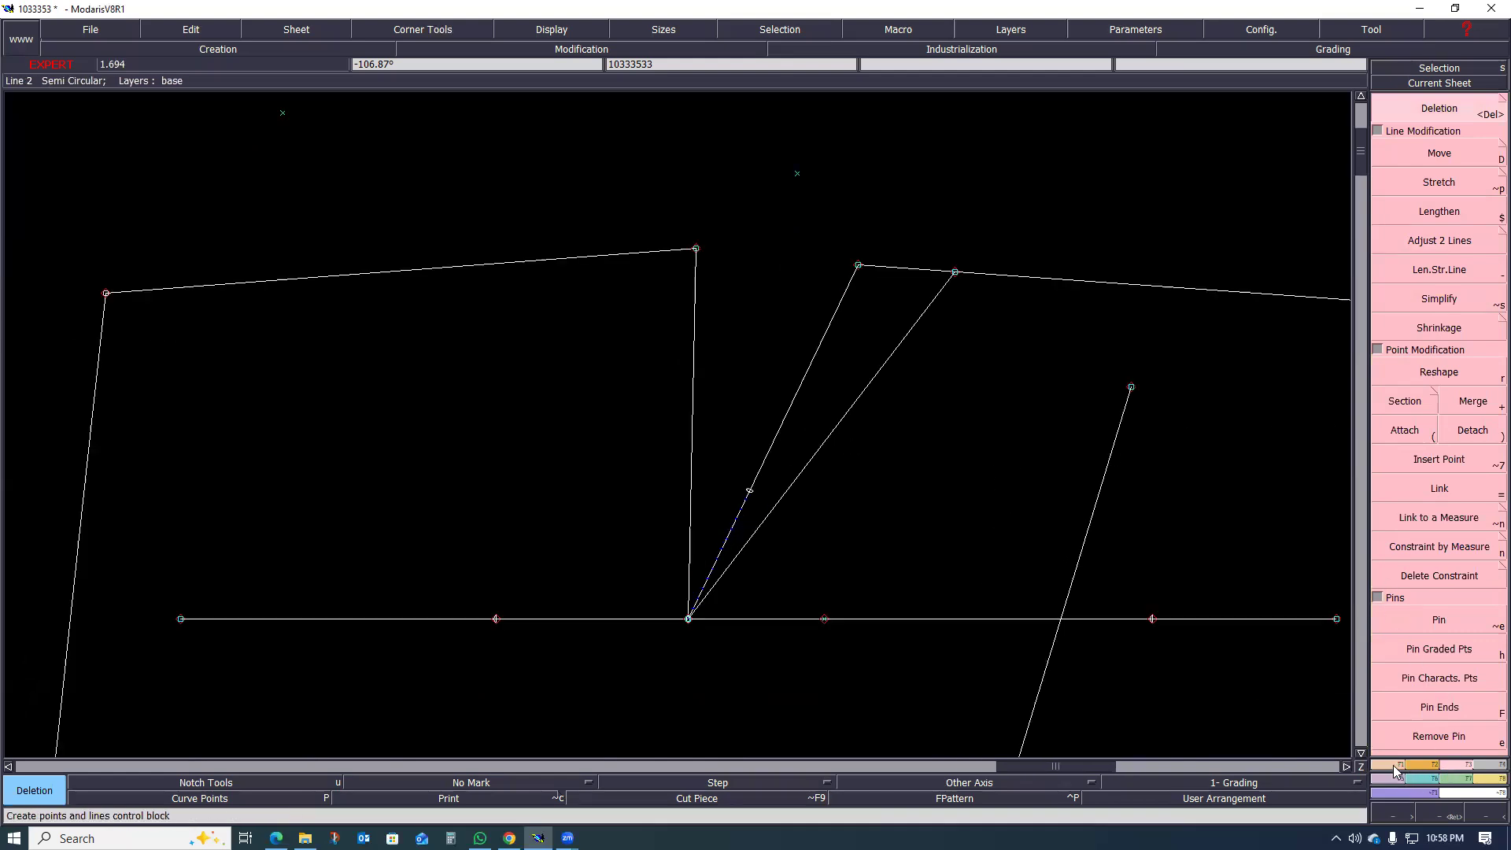
click(1445, 769)
click(1437, 622)
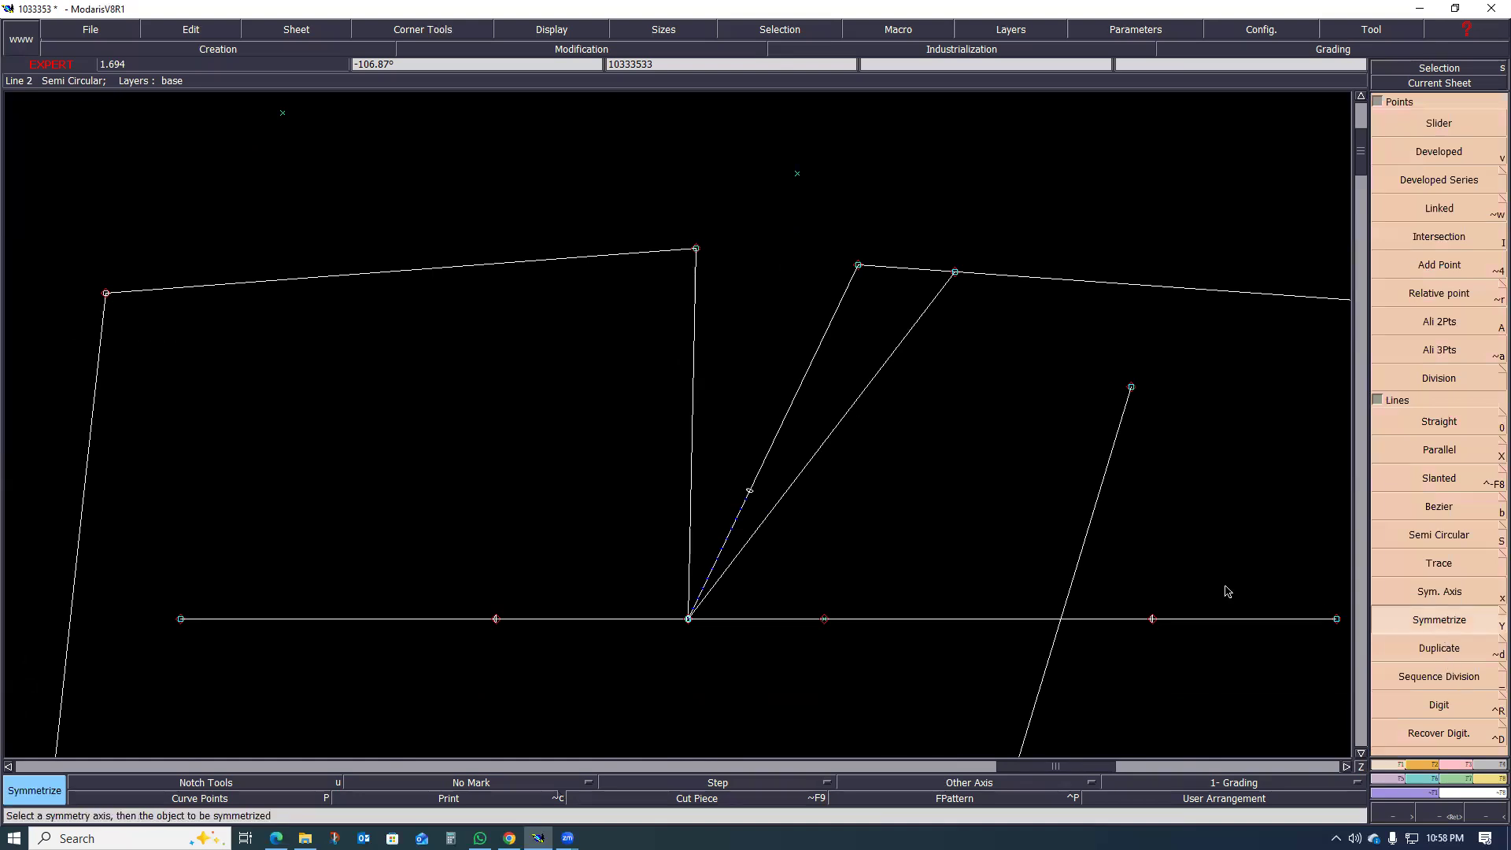
click(841, 425)
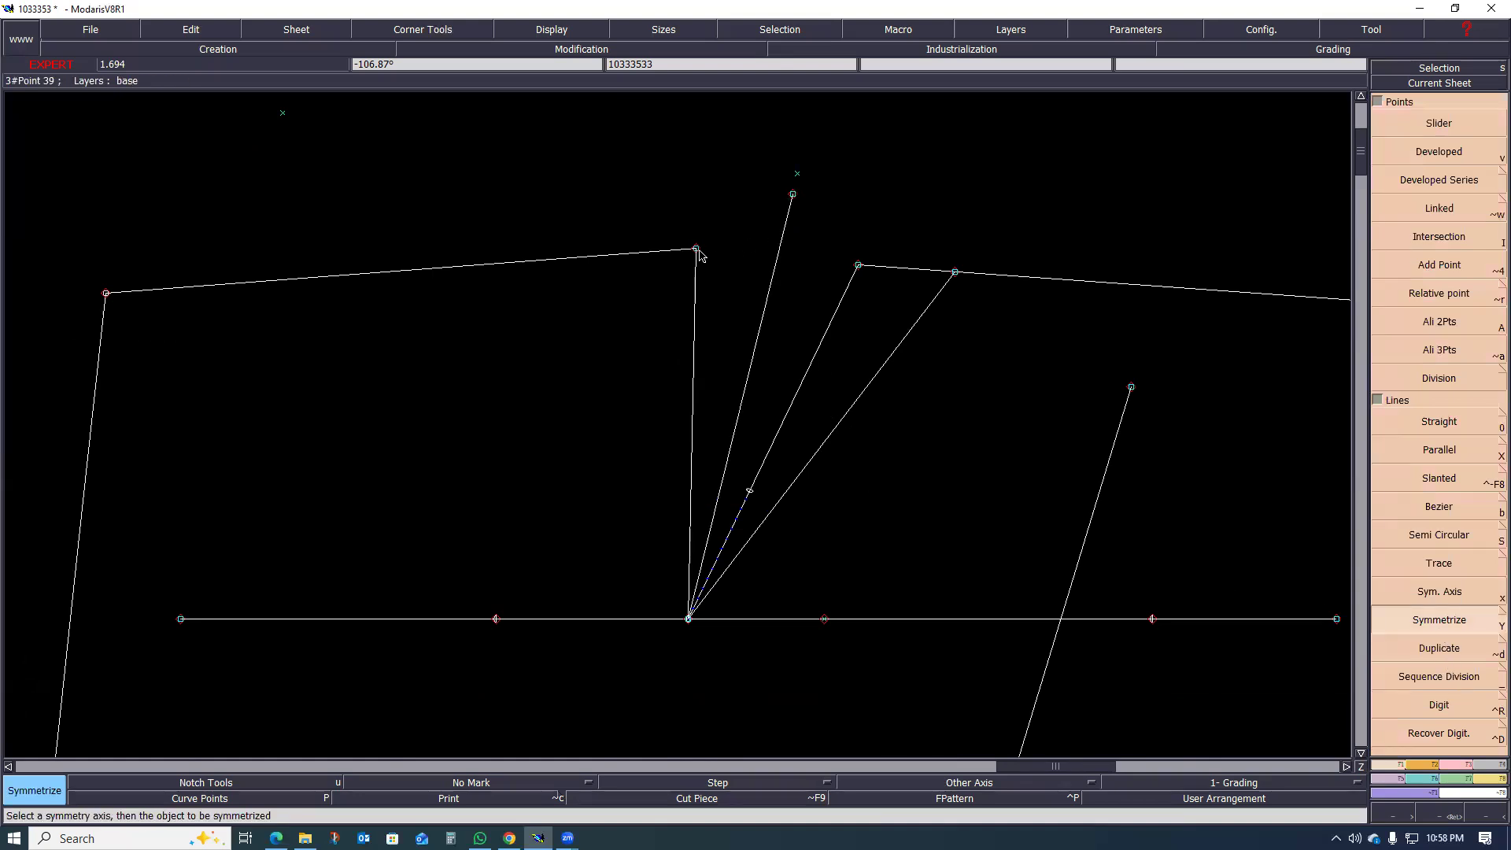
Step: Draw Bezier lines from the side dart leg's top to the mirrored fold point and on to the centre-back leg's top
key(b)
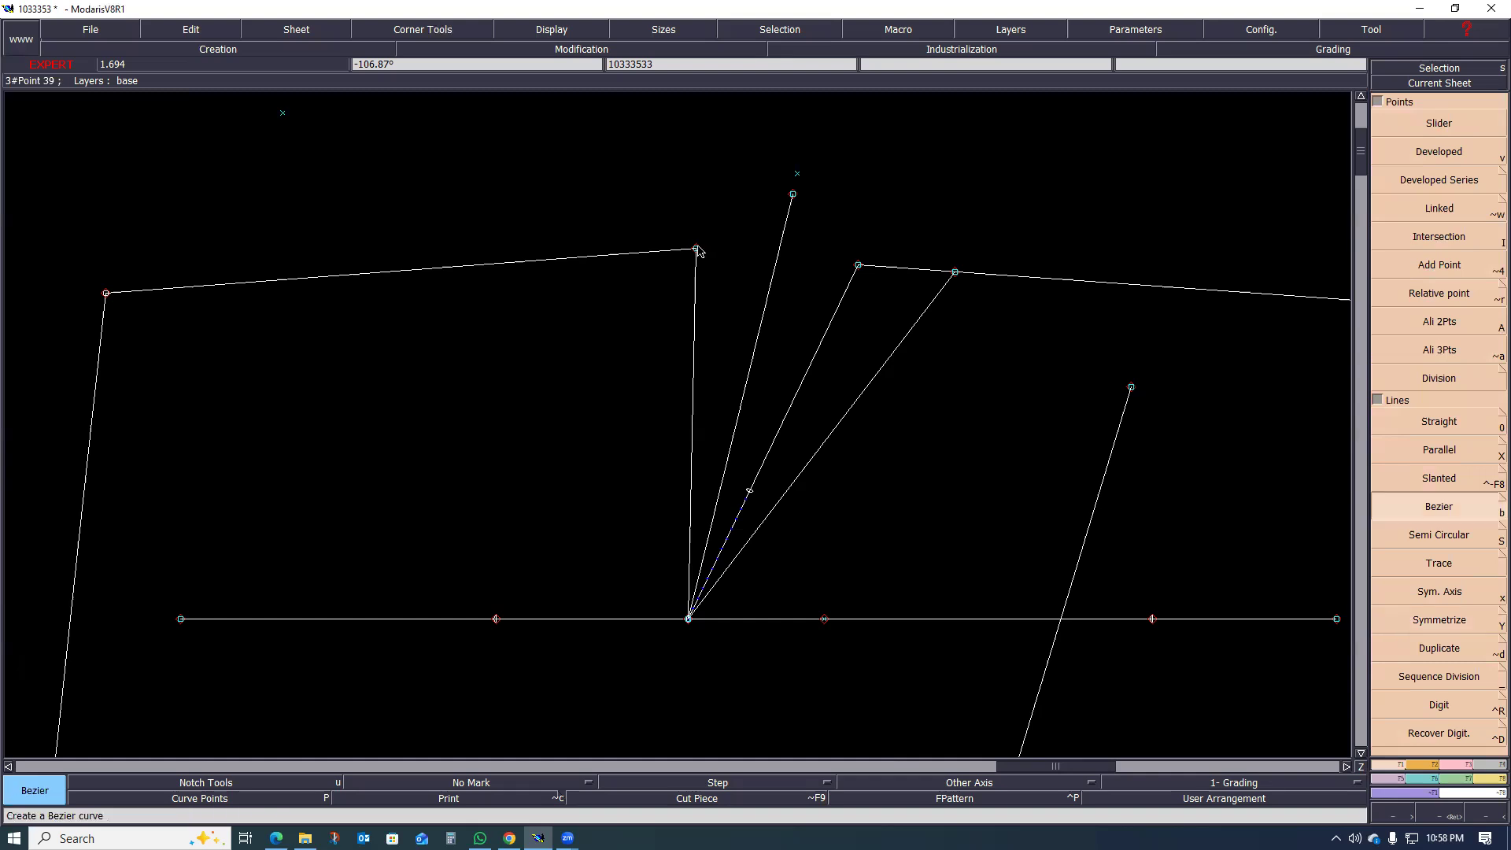
click(696, 250)
click(793, 195)
click(858, 266)
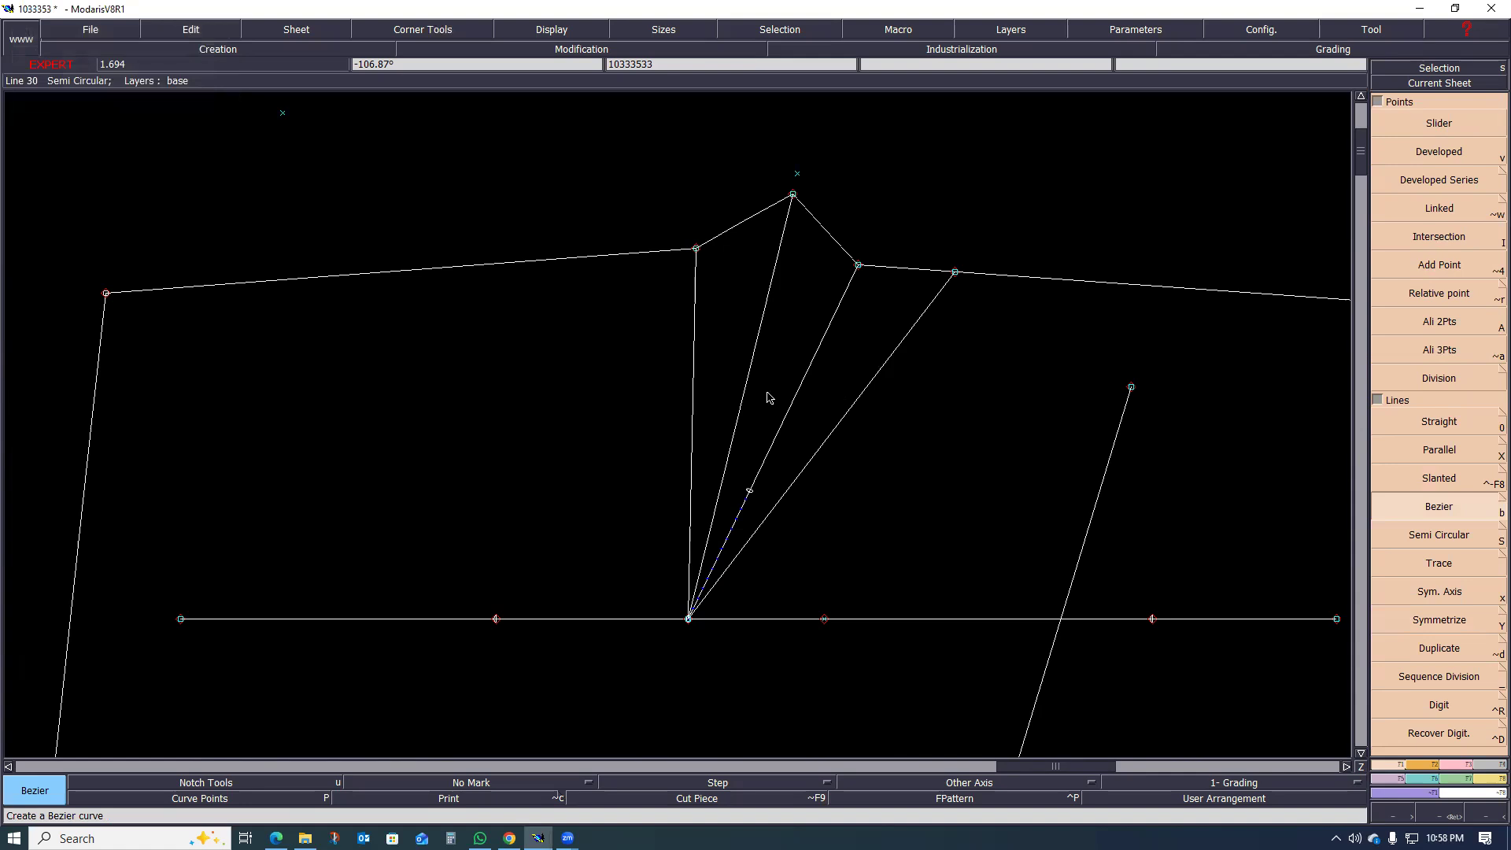
scroll(748, 394, down, 3)
scroll(760, 330, up, 3)
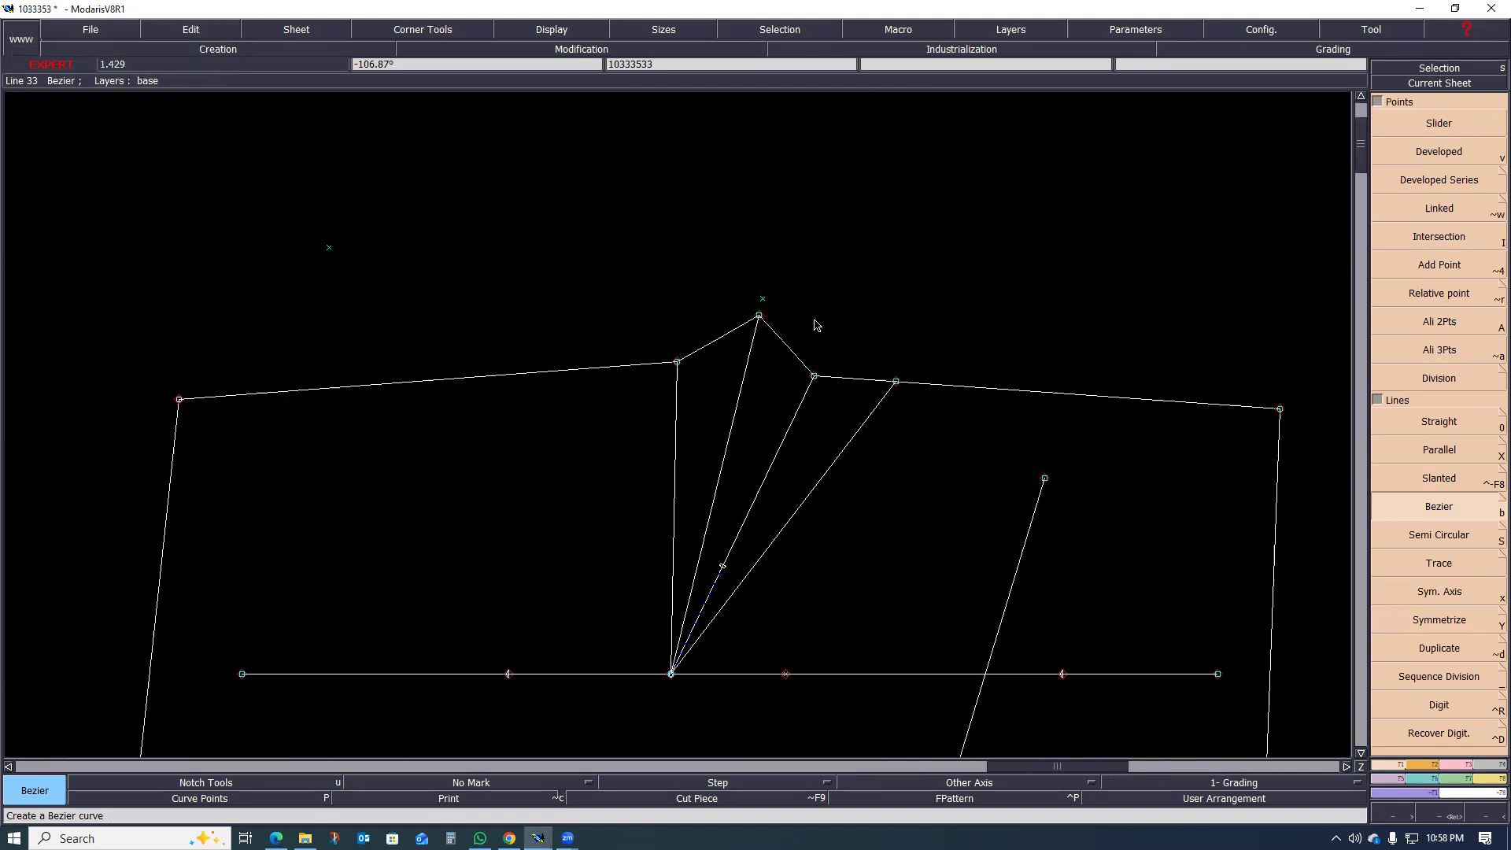
Step: Delete the loose construction points above the waist line and the dart fold
key(Delete)
click(763, 300)
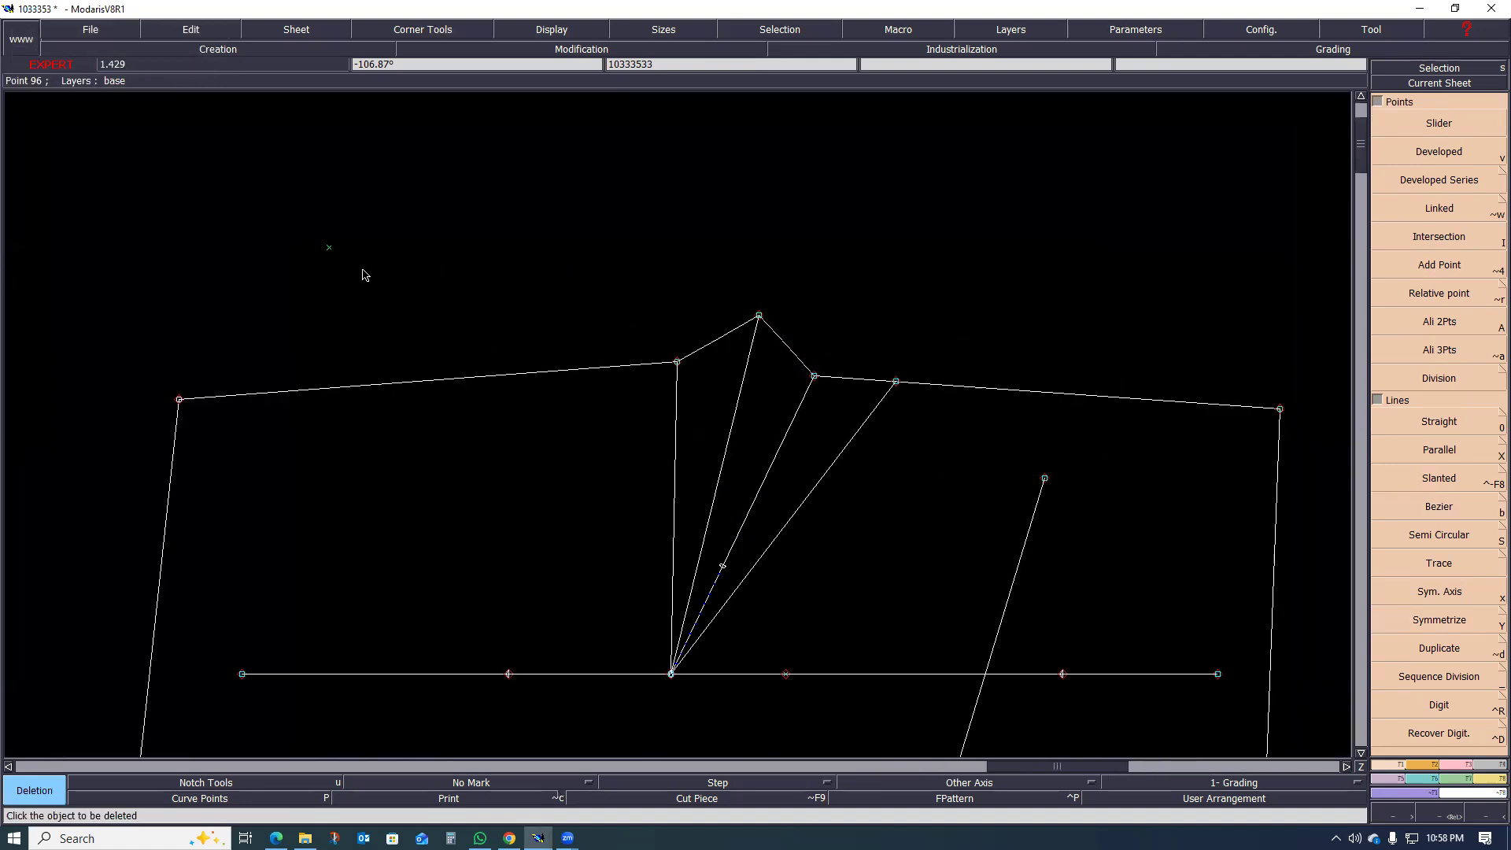
scroll(566, 371, down, 1)
scroll(668, 482, up, 2)
scroll(662, 482, down, 3)
scroll(696, 414, up, 2)
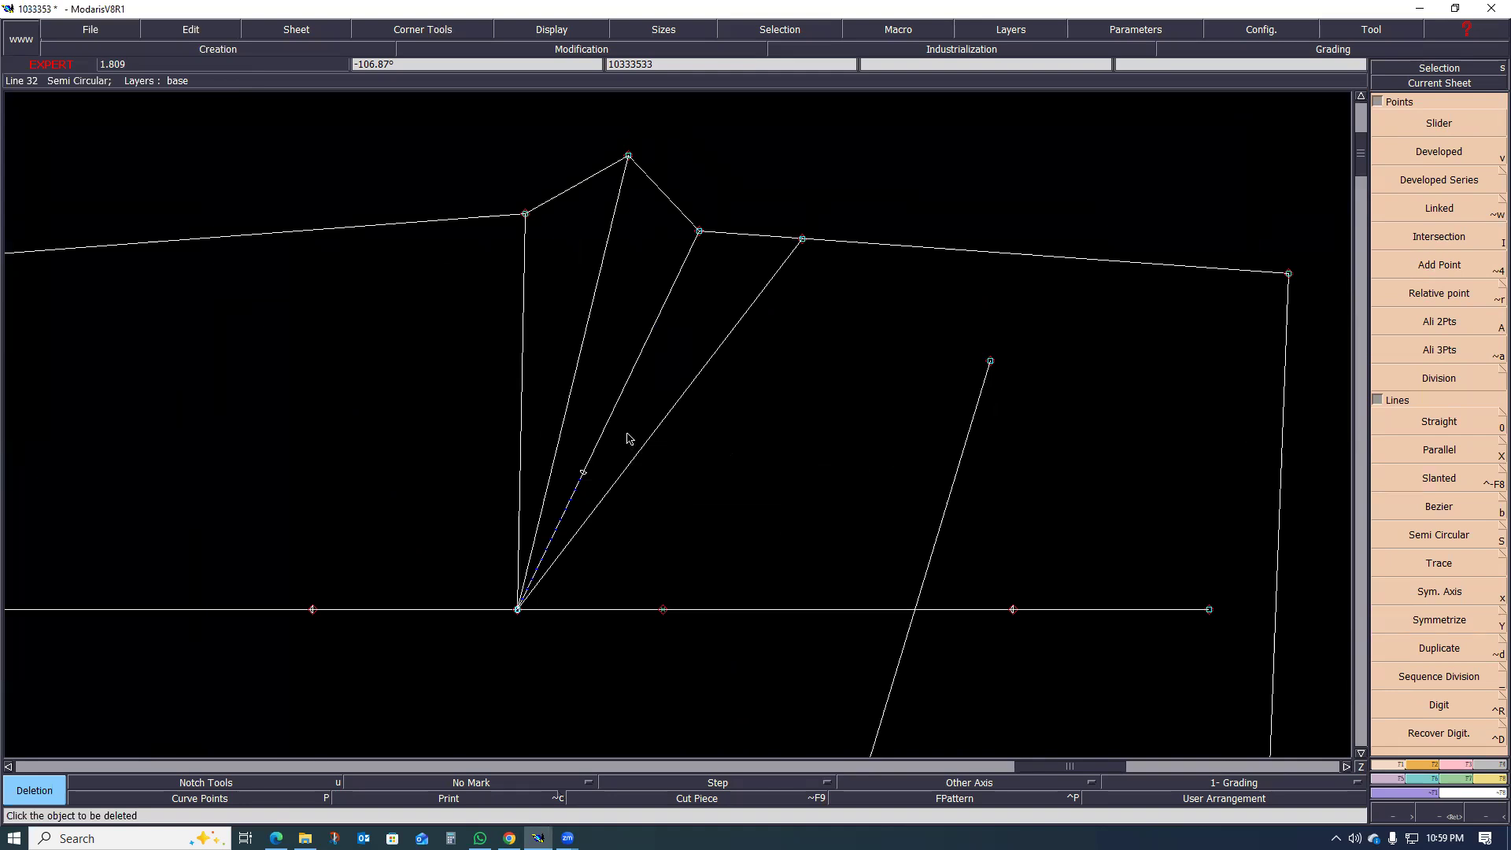
Step: Delete the original trimmed dart line on the centre-back side, keeping only its mirrored copy inside the dart
scroll(665, 475, down, 2)
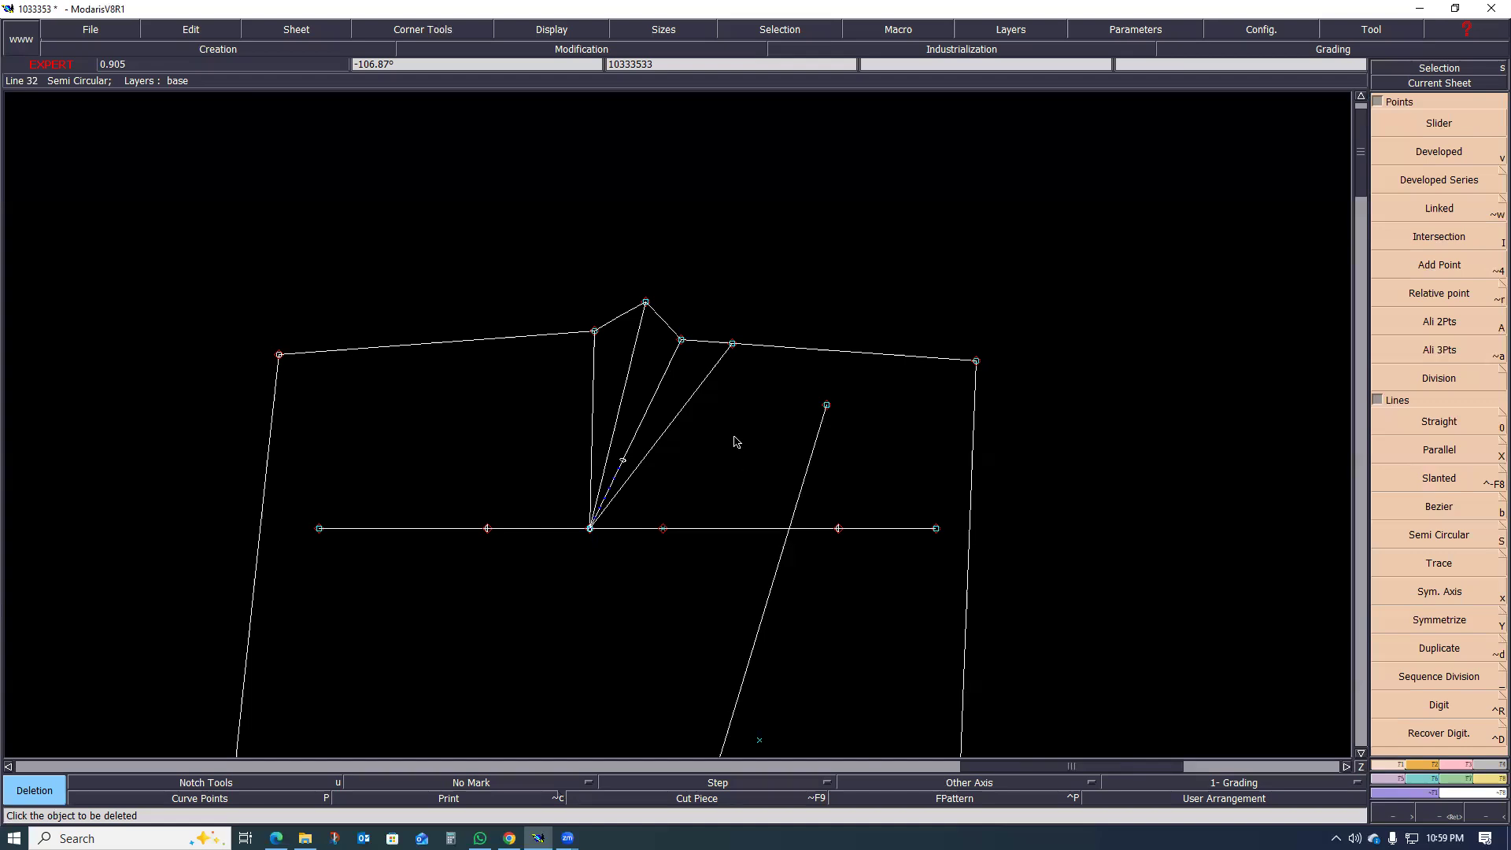
scroll(748, 414, down, 1)
scroll(659, 501, up, 1)
scroll(666, 321, up, 2)
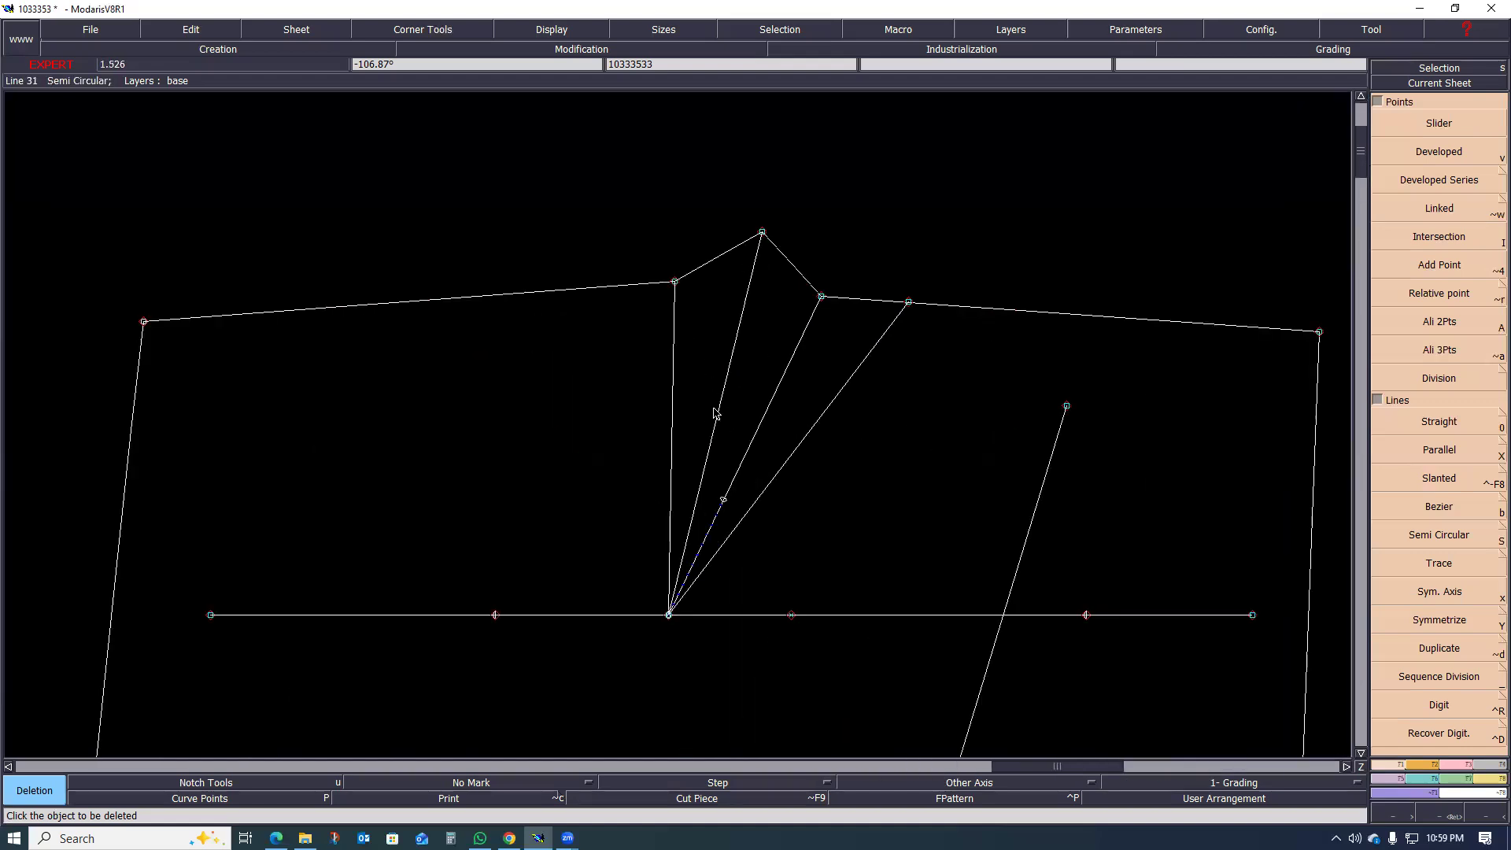
scroll(714, 411, down, 2)
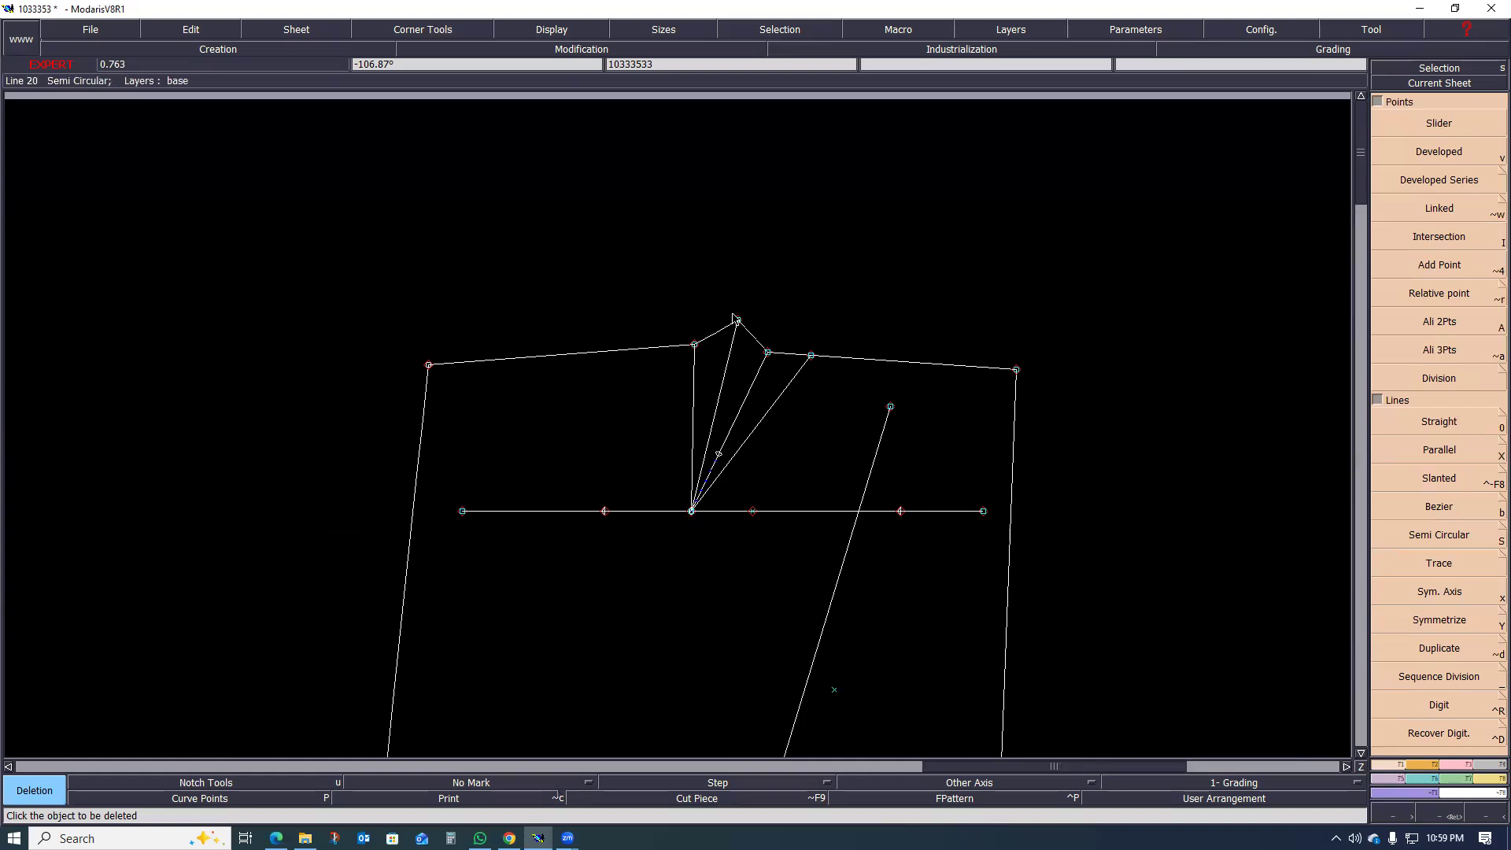
scroll(795, 448, up, 1)
scroll(756, 418, up, 1)
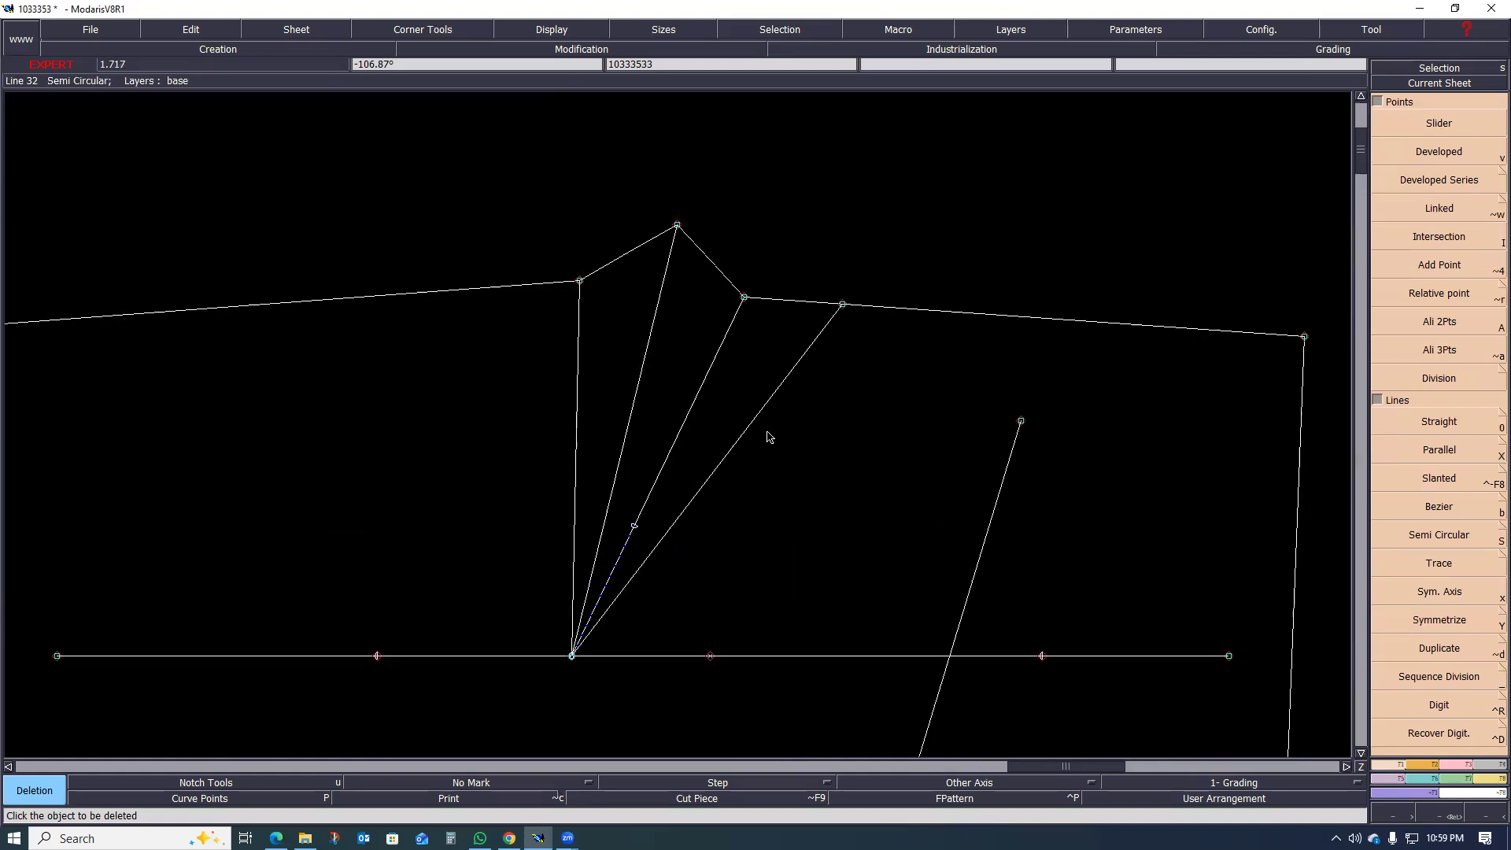
click(730, 451)
scroll(685, 464, down, 1)
scroll(684, 433, up, 1)
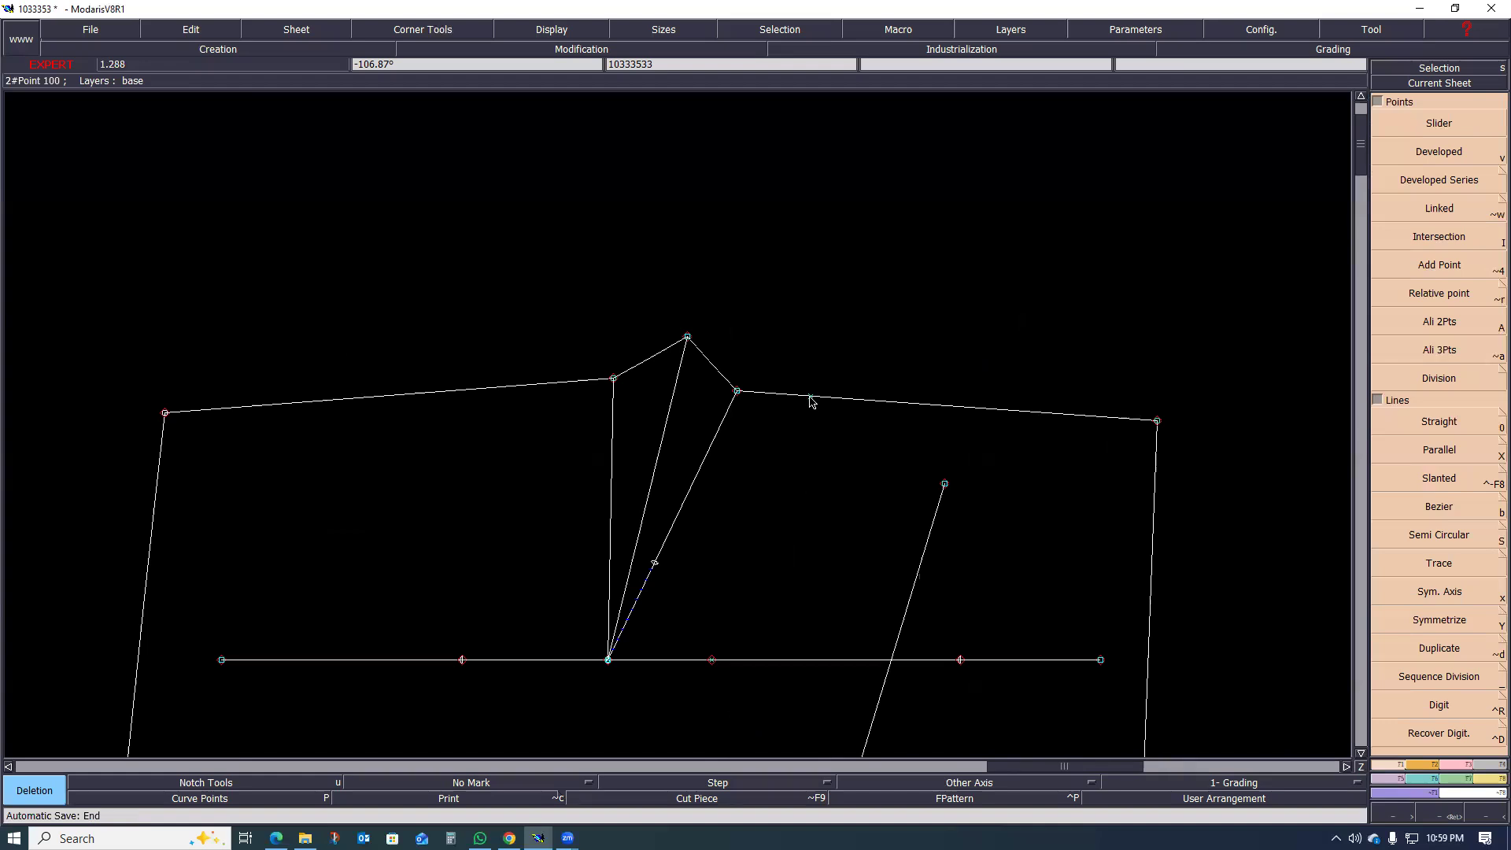
Step: Try to reshape the dart's folded peak onto the construction point on the centre-back waist segment
key(l)
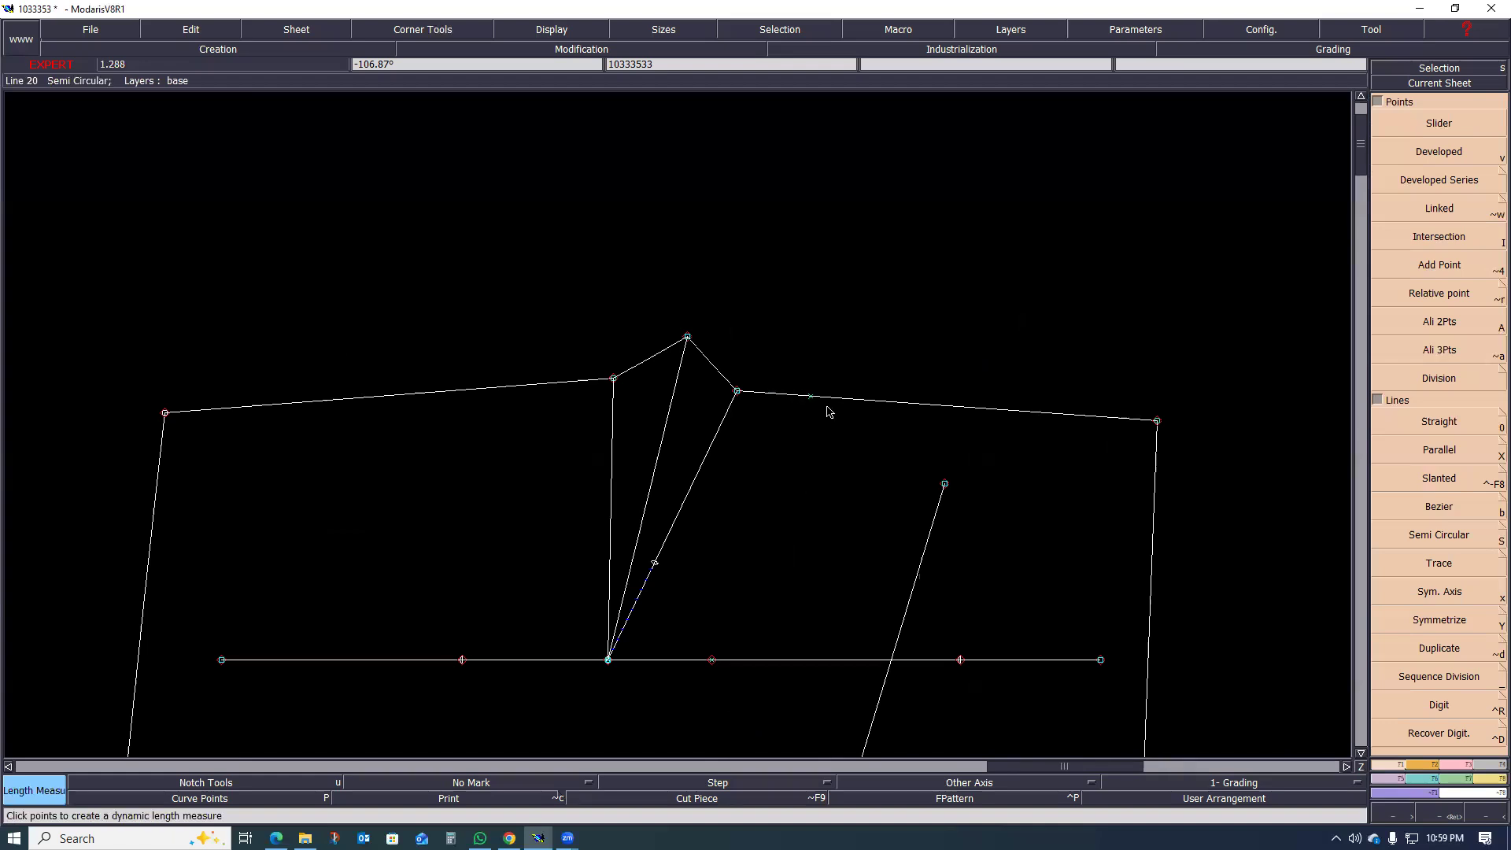
key(m)
click(687, 337)
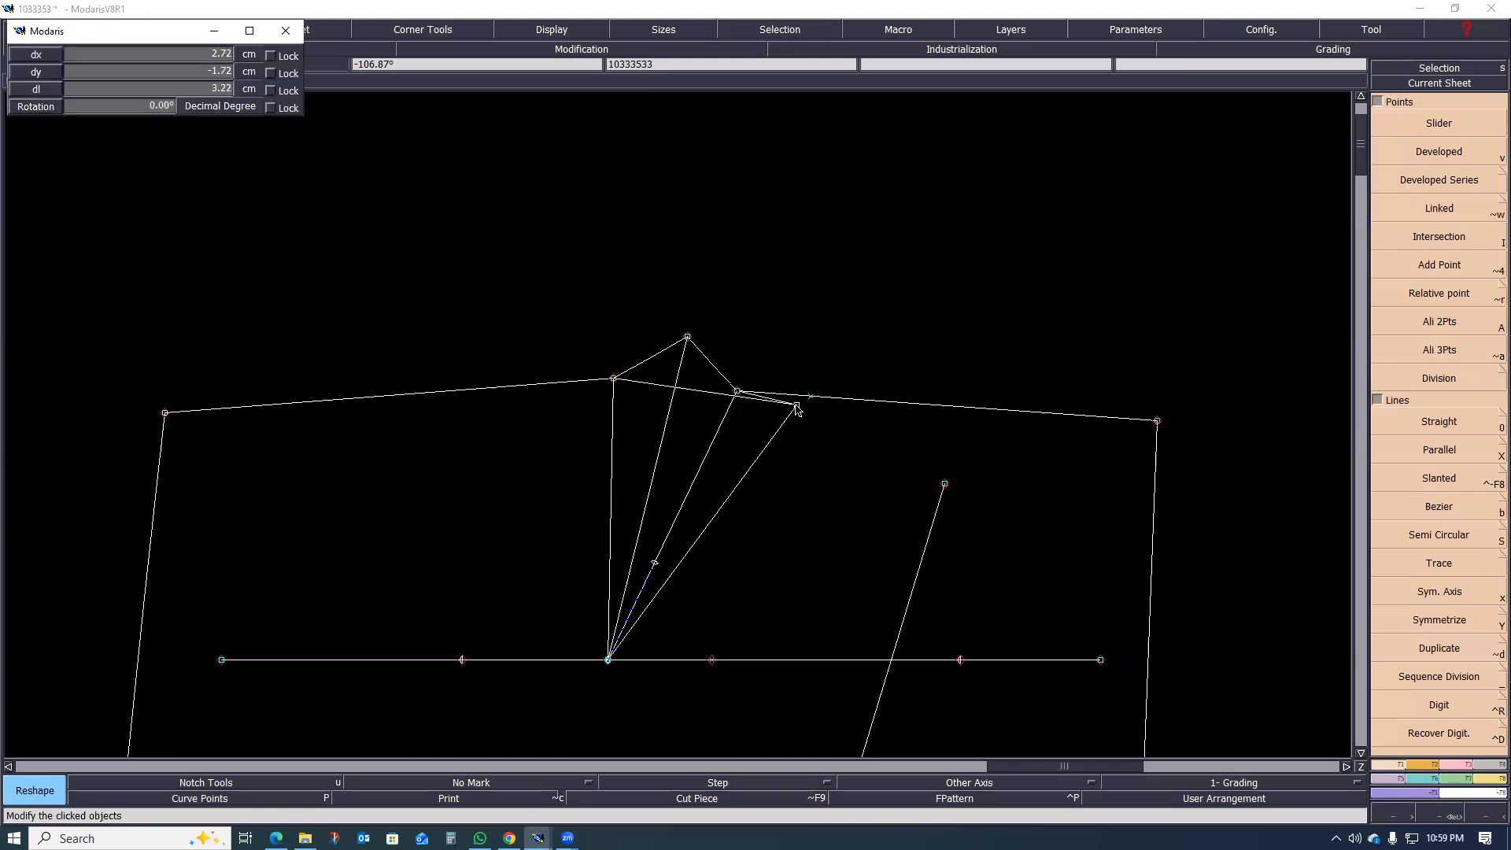
click(811, 396)
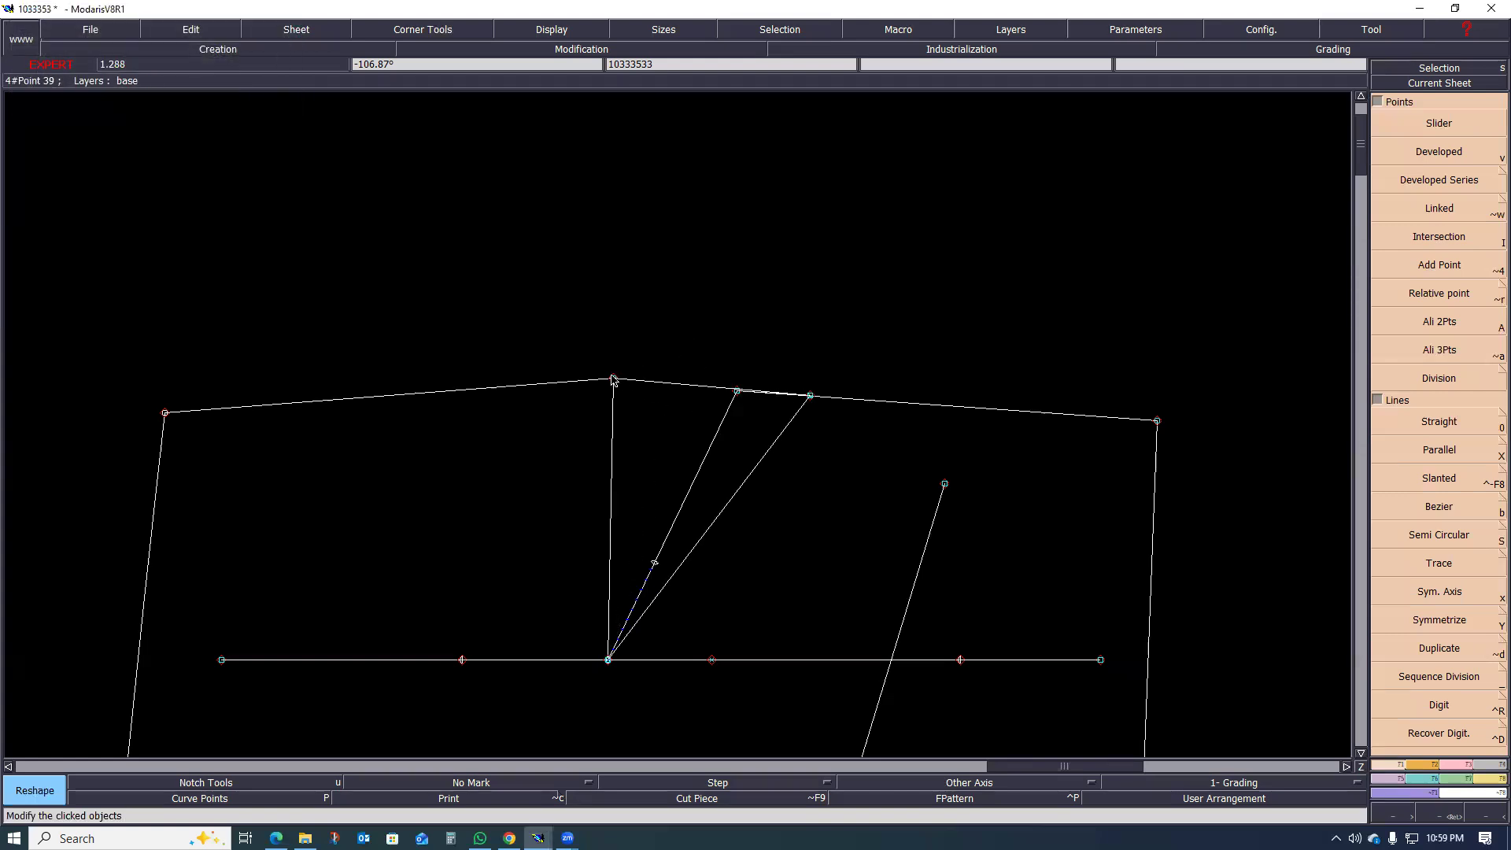
Step: Try to bring the tops of both dart legs together at one shared point between them
click(627, 383)
click(675, 382)
click(722, 397)
click(674, 383)
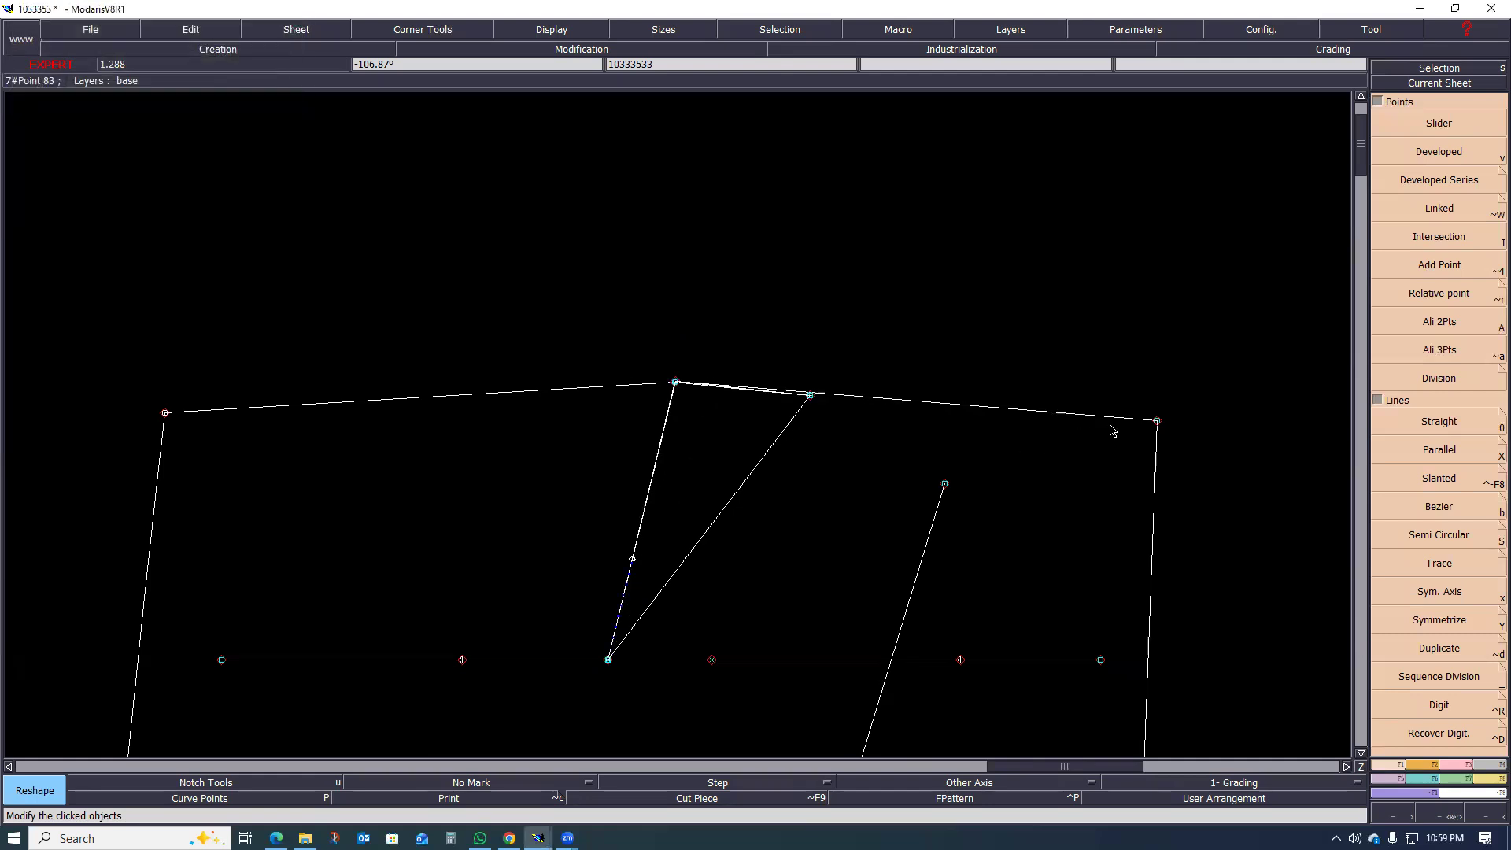
Step: Try to pull the centre-back and side waist corners inward, and undo all the trial reshapes
click(1155, 421)
click(1109, 416)
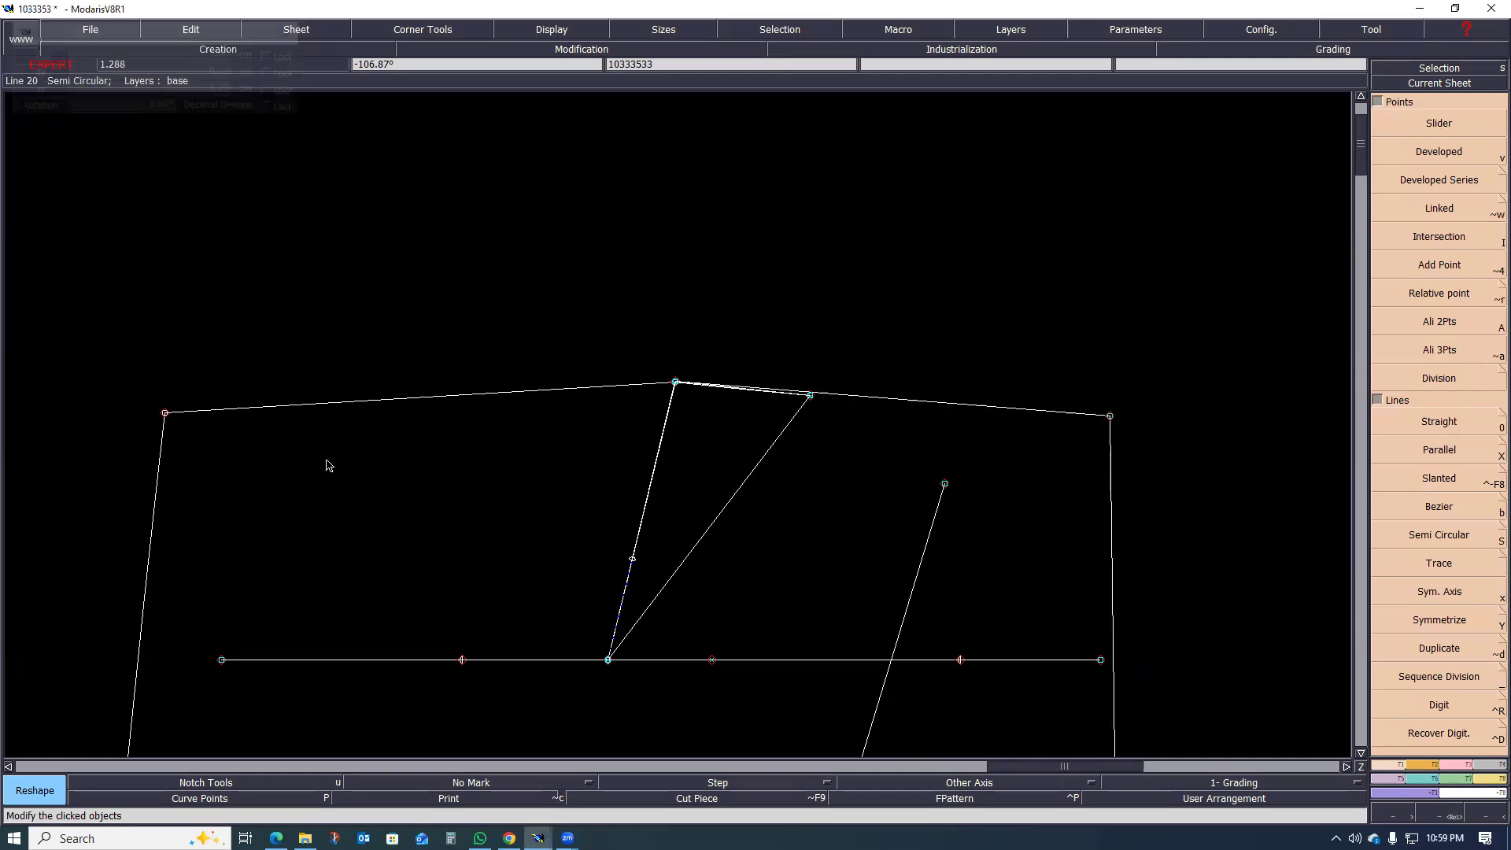
click(165, 413)
click(217, 408)
scroll(556, 442, down, 1)
scroll(637, 437, up, 2)
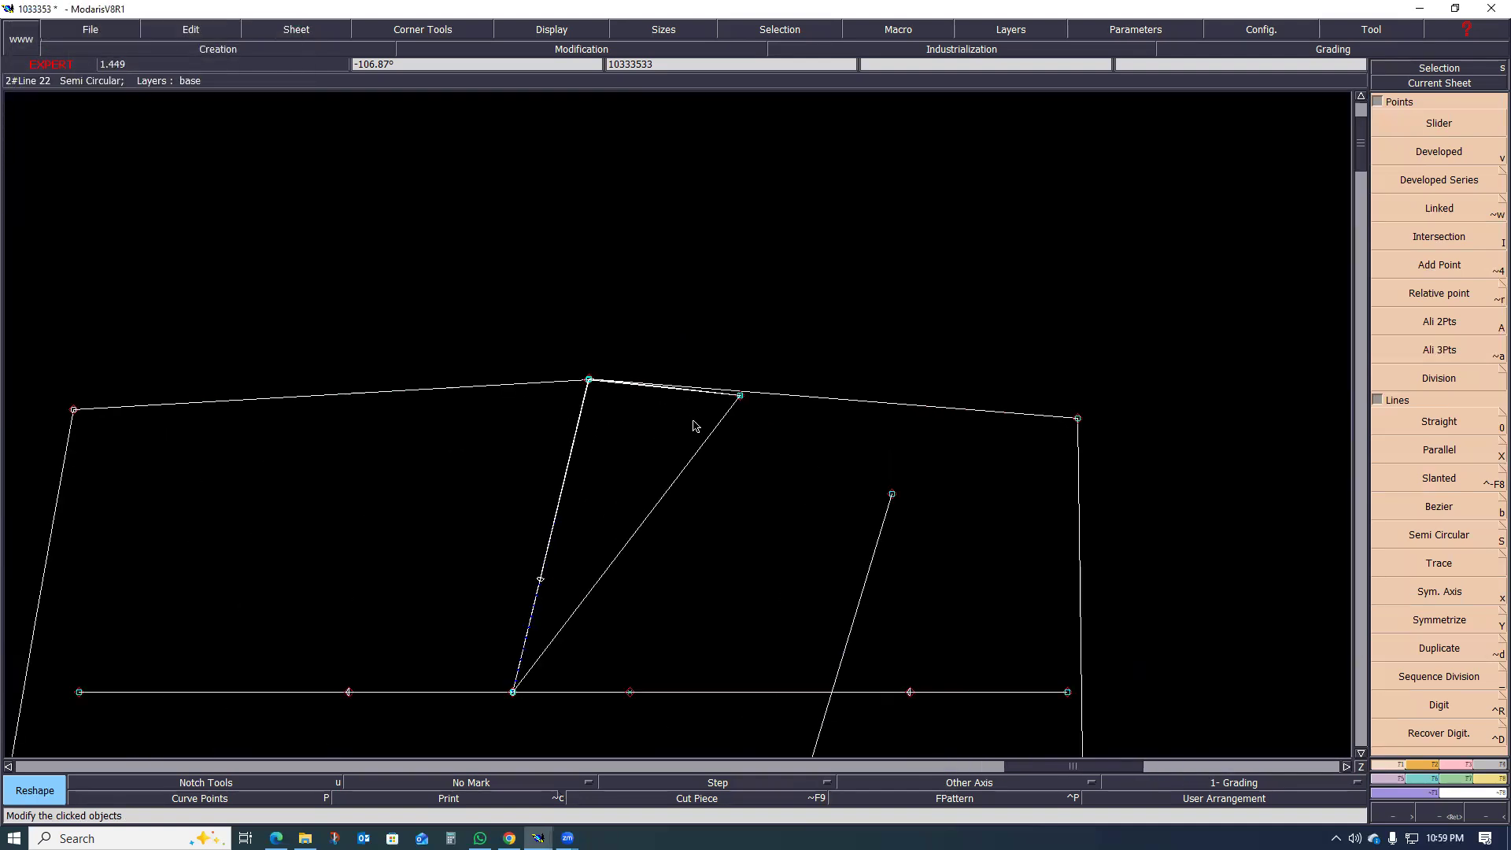
key(ctrl+z)
key(ctrl+z)
key(ctrl+z)
key(ctrl+z)
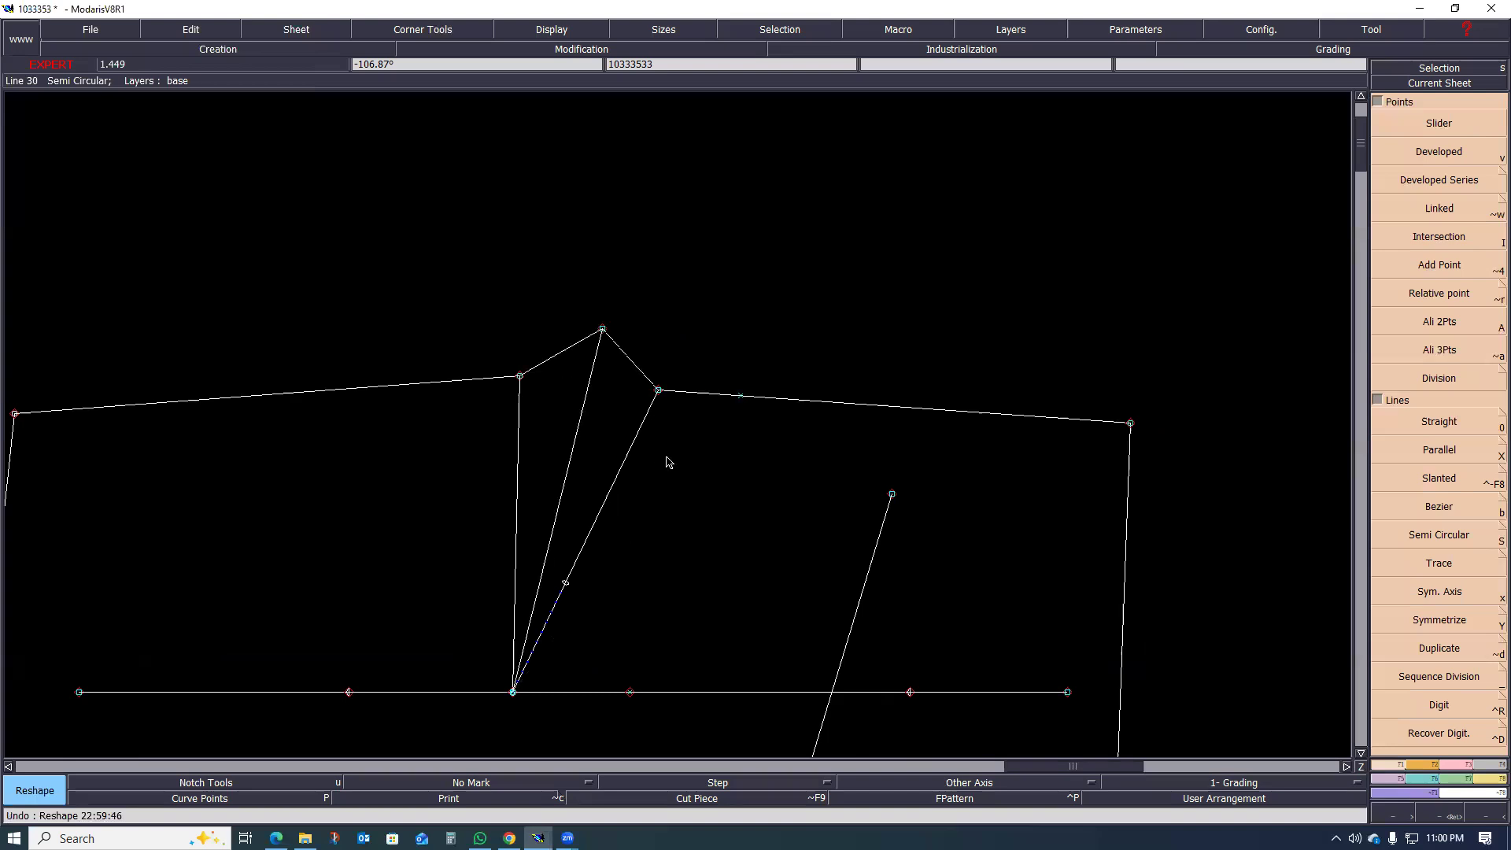
Step: Try to slide the dart tip along its horizontal construction line, and undo the move
scroll(671, 496, down, 4)
scroll(674, 496, up, 2)
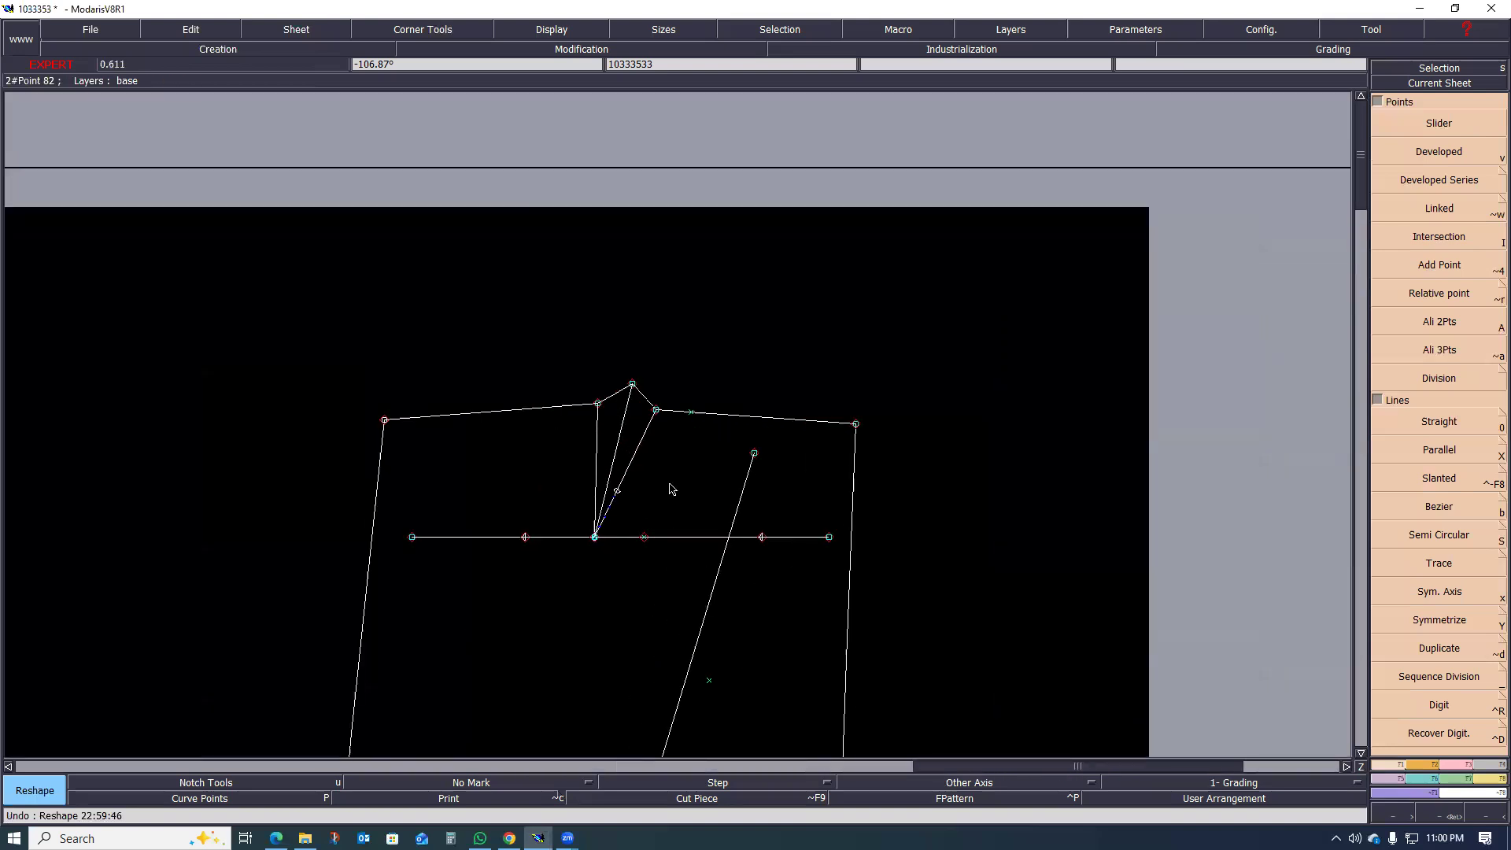
scroll(597, 554, up, 2)
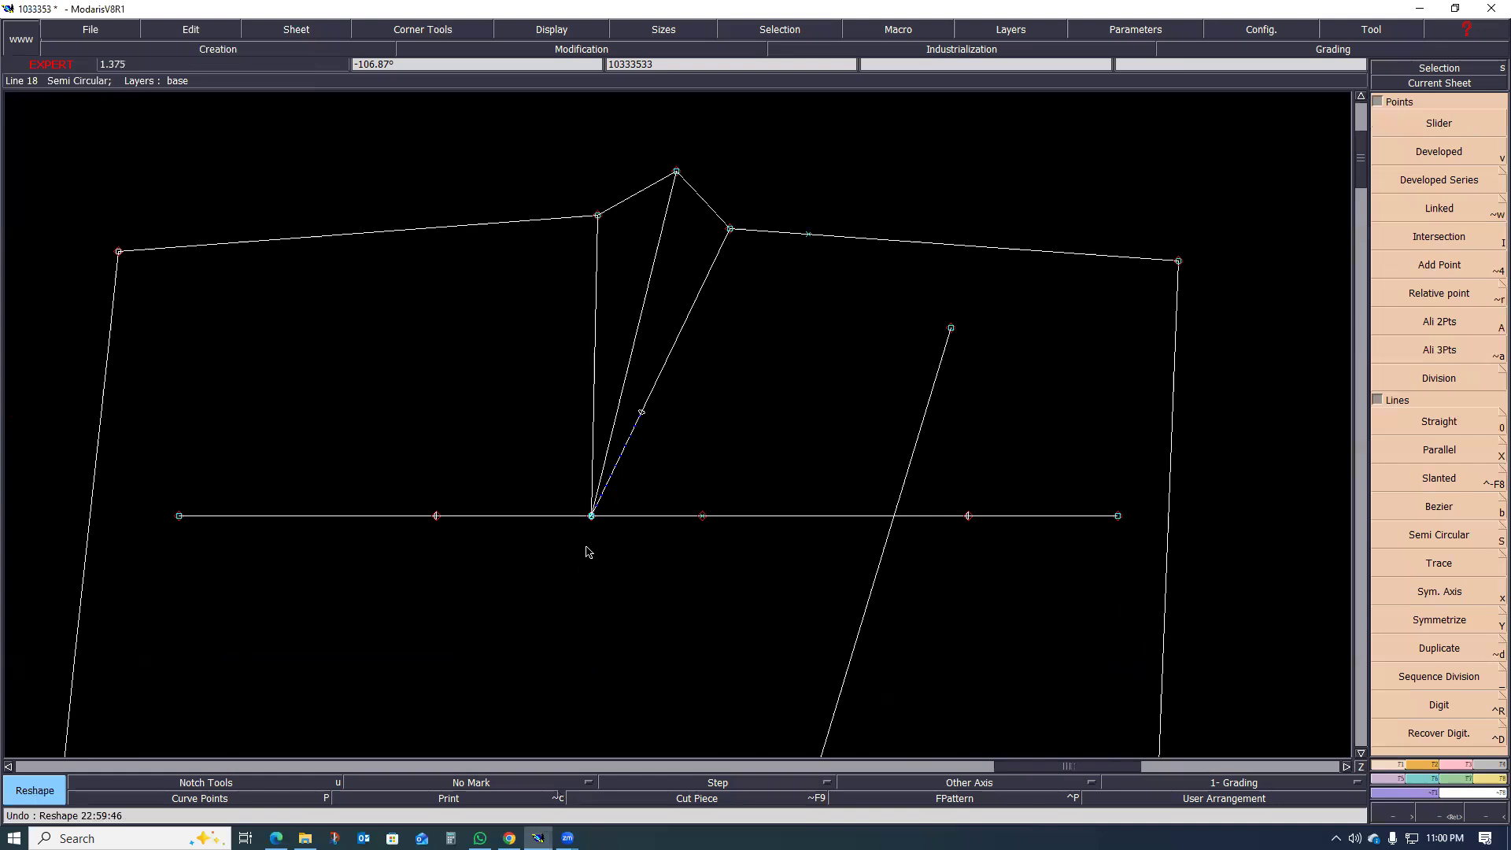
scroll(591, 519, up, 1)
scroll(591, 517, down, 2)
scroll(594, 504, up, 3)
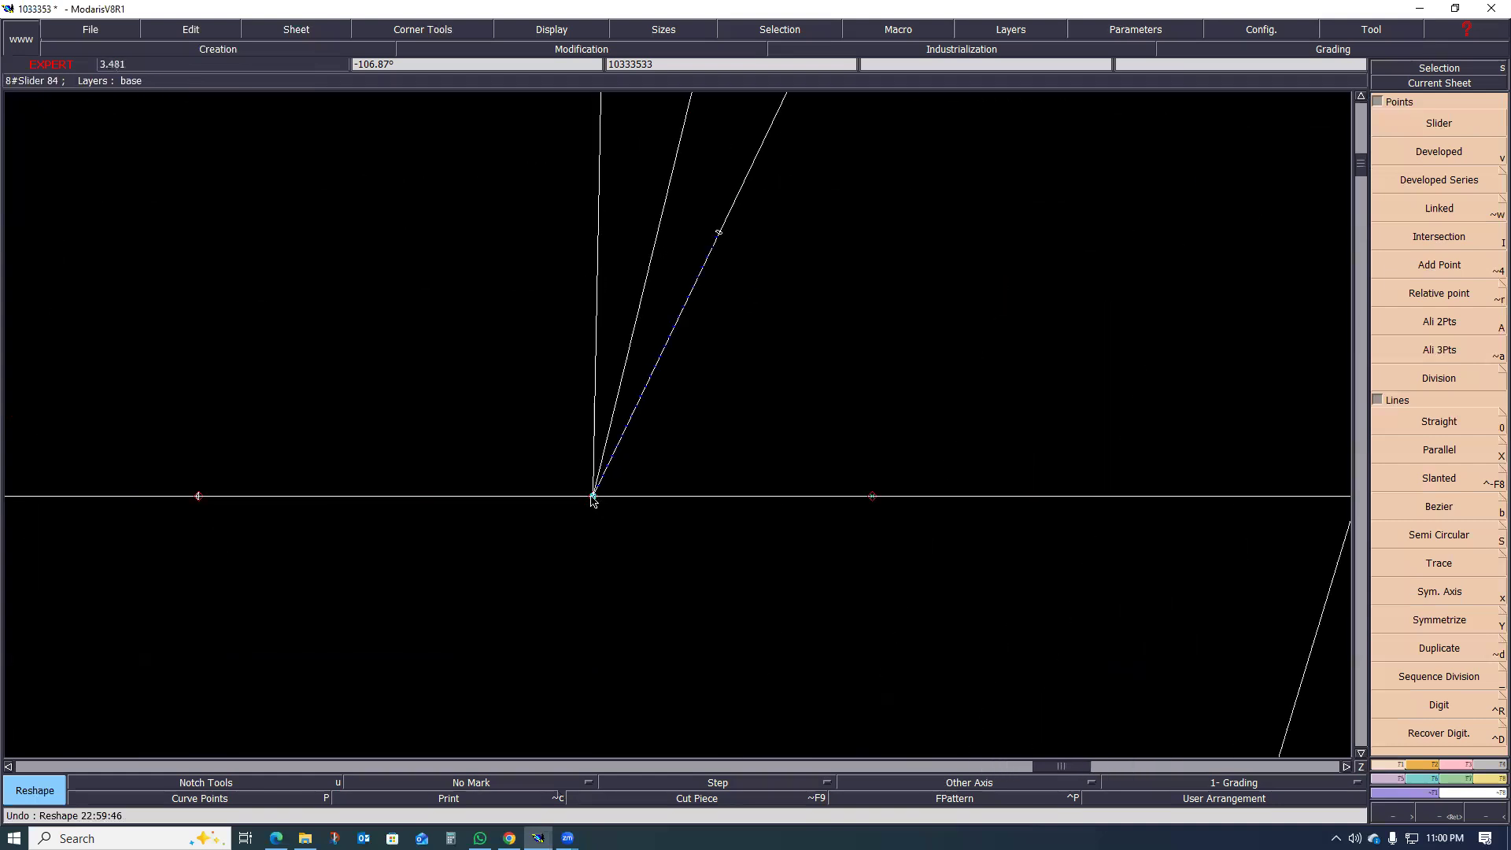
click(594, 497)
click(576, 503)
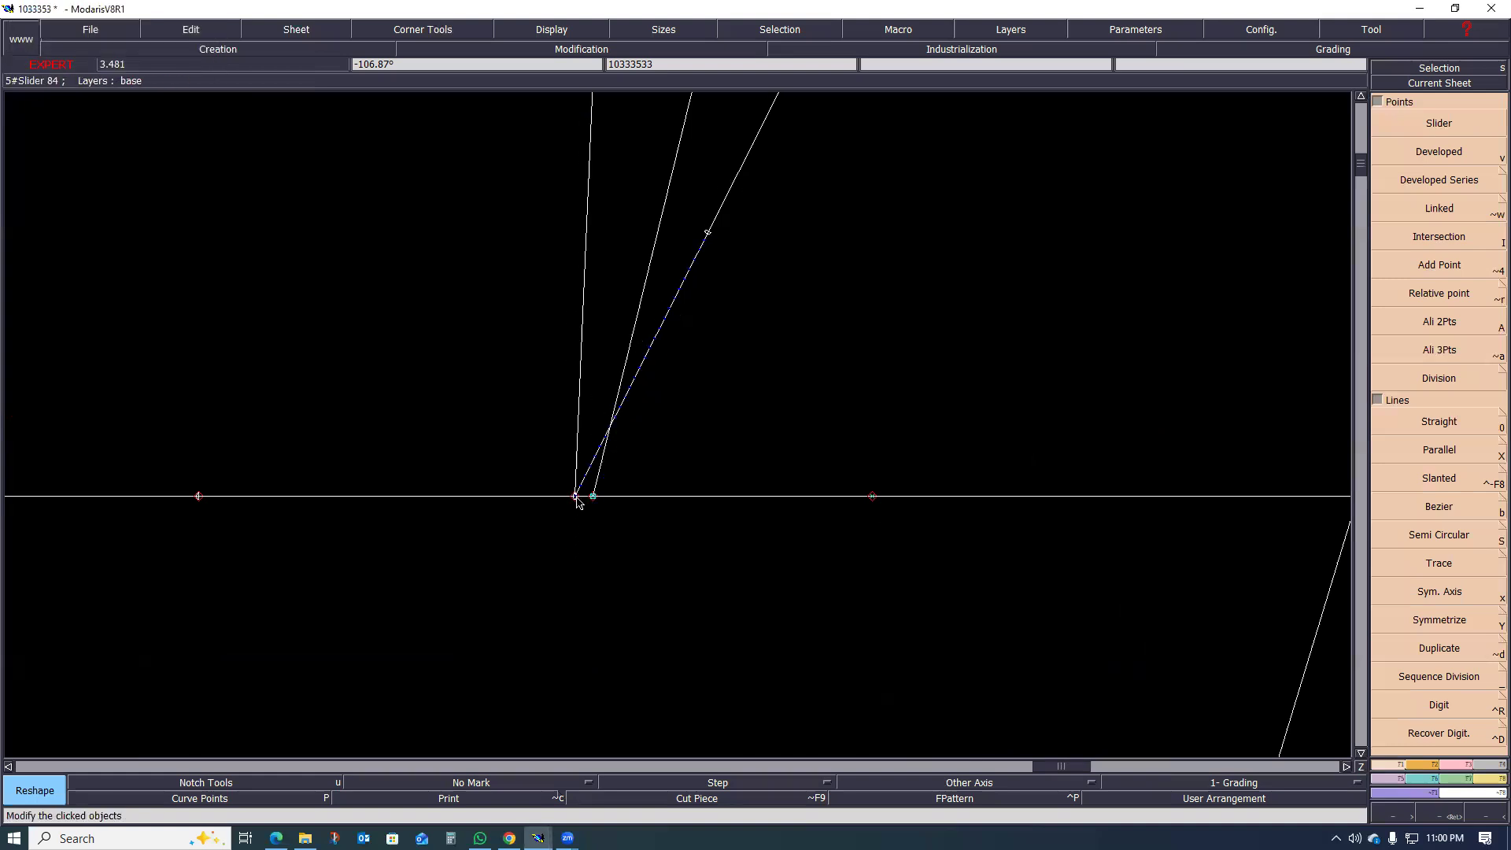
scroll(678, 497, down, 1)
scroll(644, 496, up, 1)
key(ctrl+z)
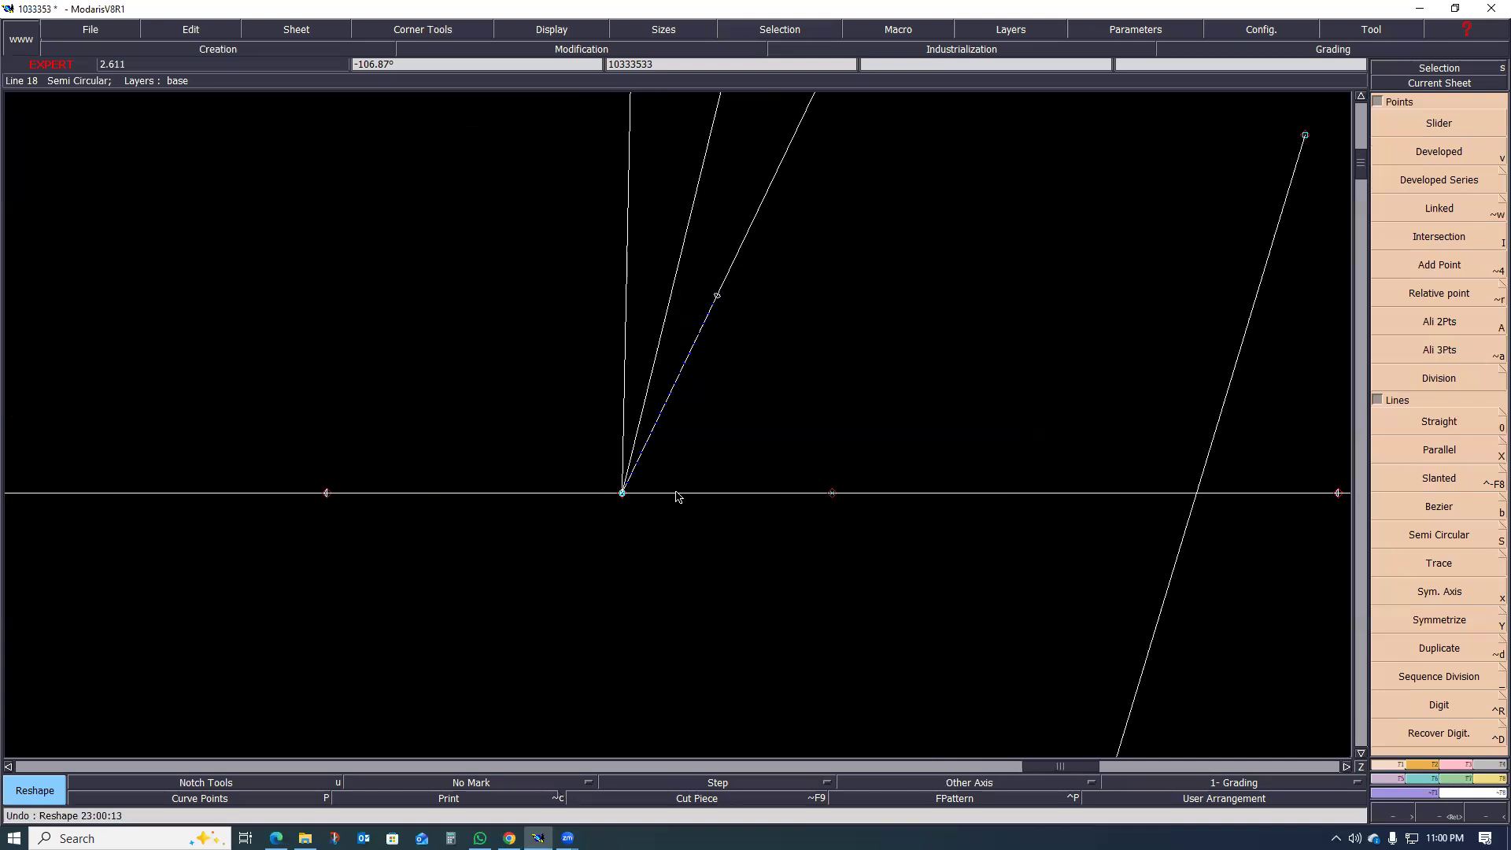
Step: Delete the horizontal construction line through the dart tip together with its middle point and two end points
key(Delete)
click(677, 493)
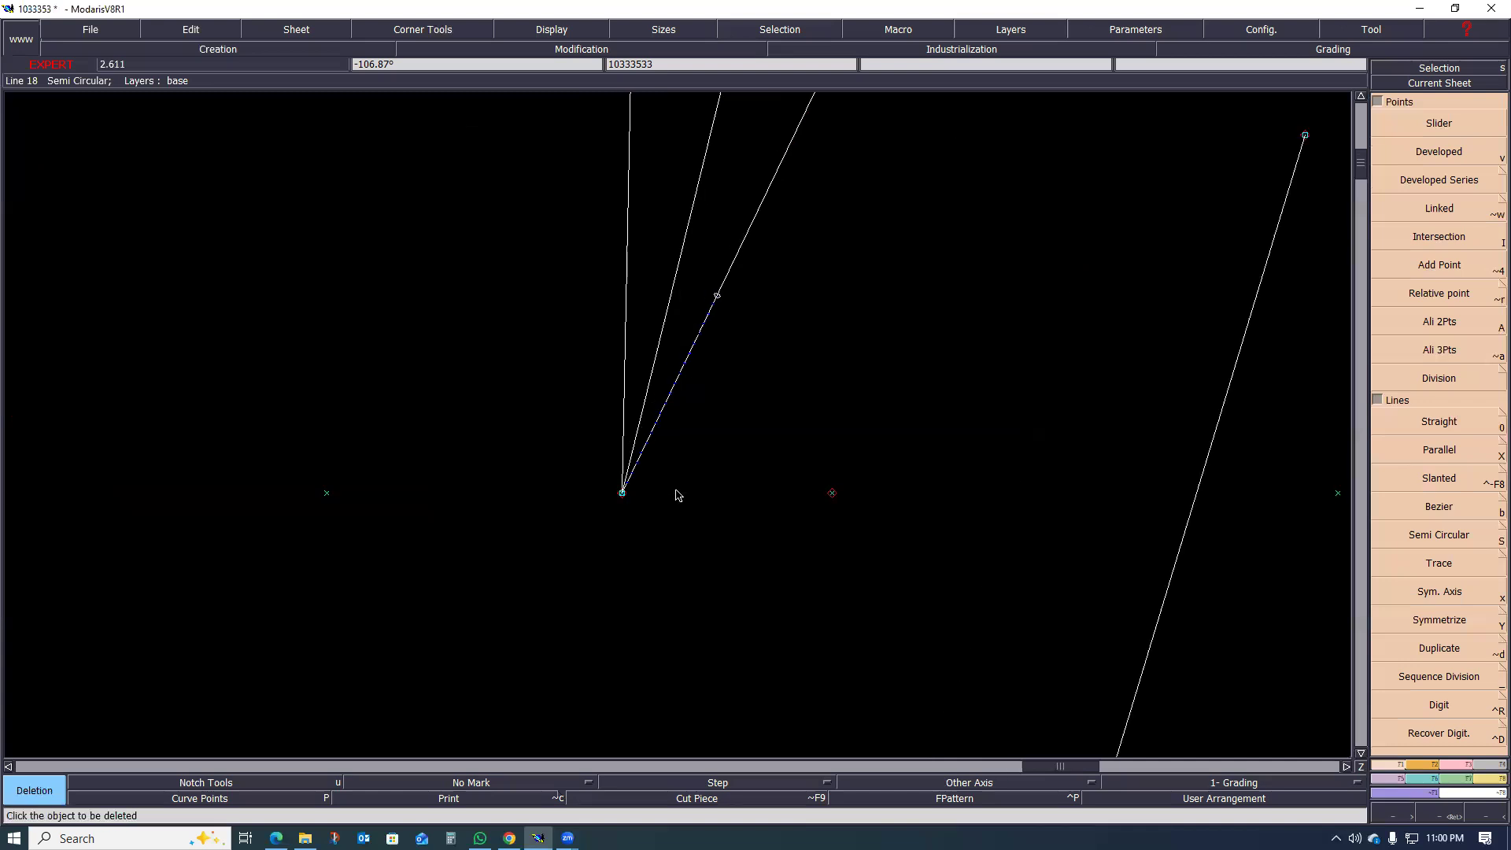
scroll(696, 518, down, 1)
scroll(714, 536, down, 1)
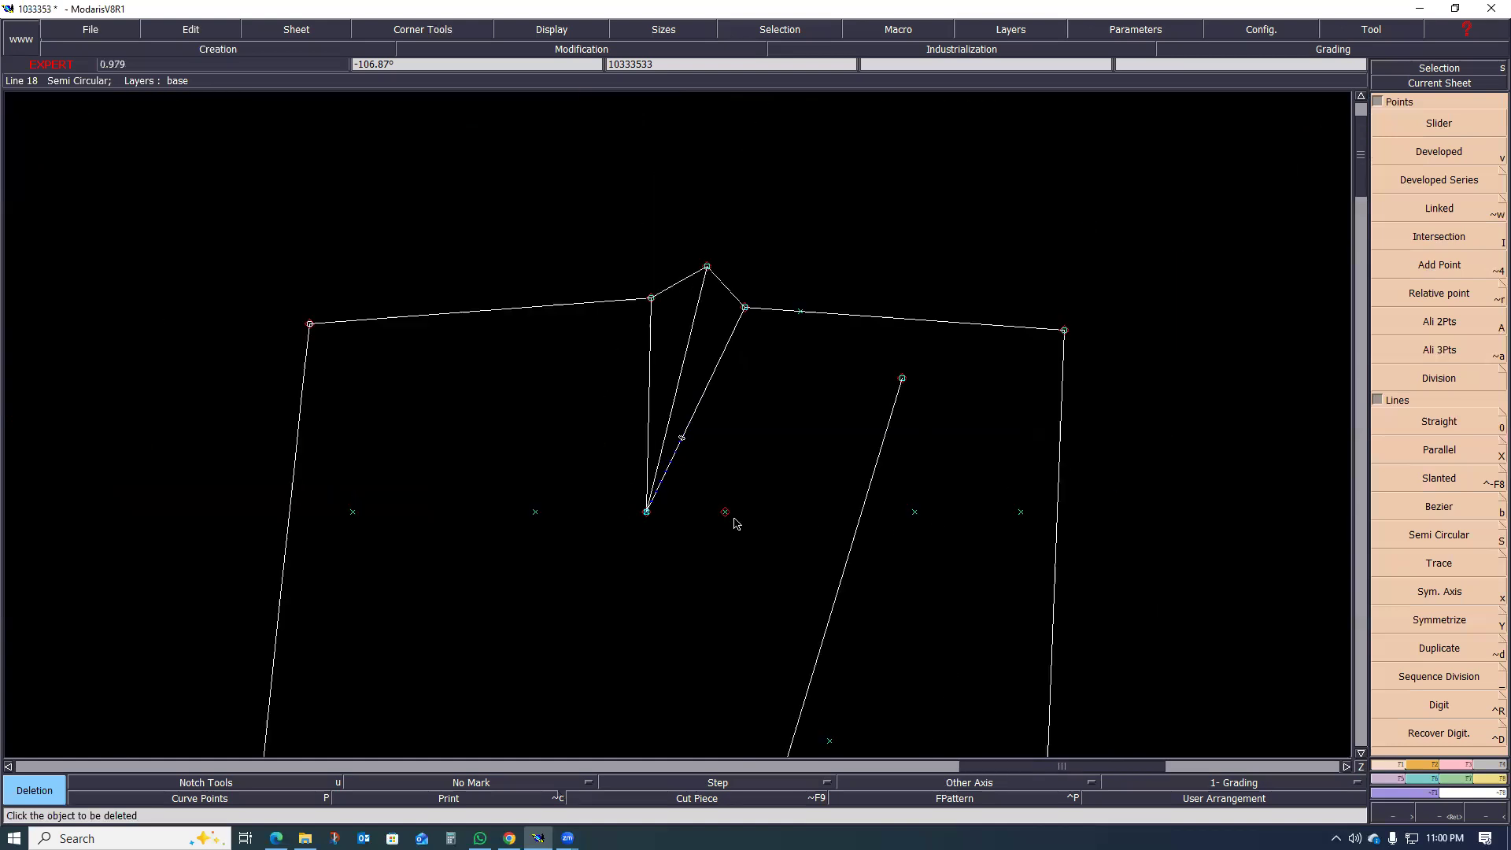
click(725, 512)
click(1021, 512)
click(353, 513)
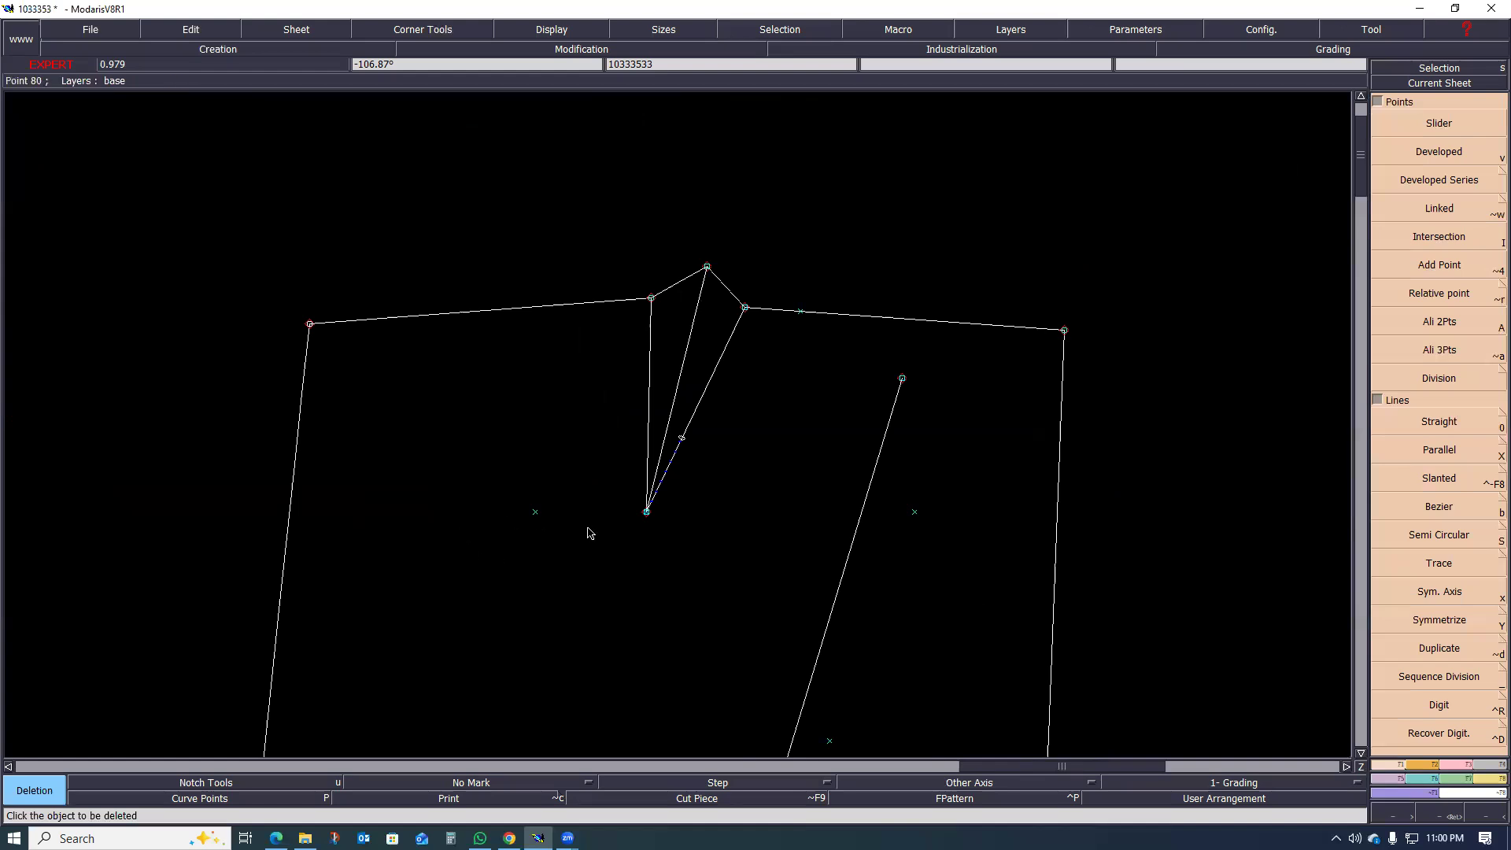
Step: Reshape the shared tip of the dart legs about 1.2 cm downward to lengthen the dart
scroll(596, 530, up, 1)
key(r)
click(670, 502)
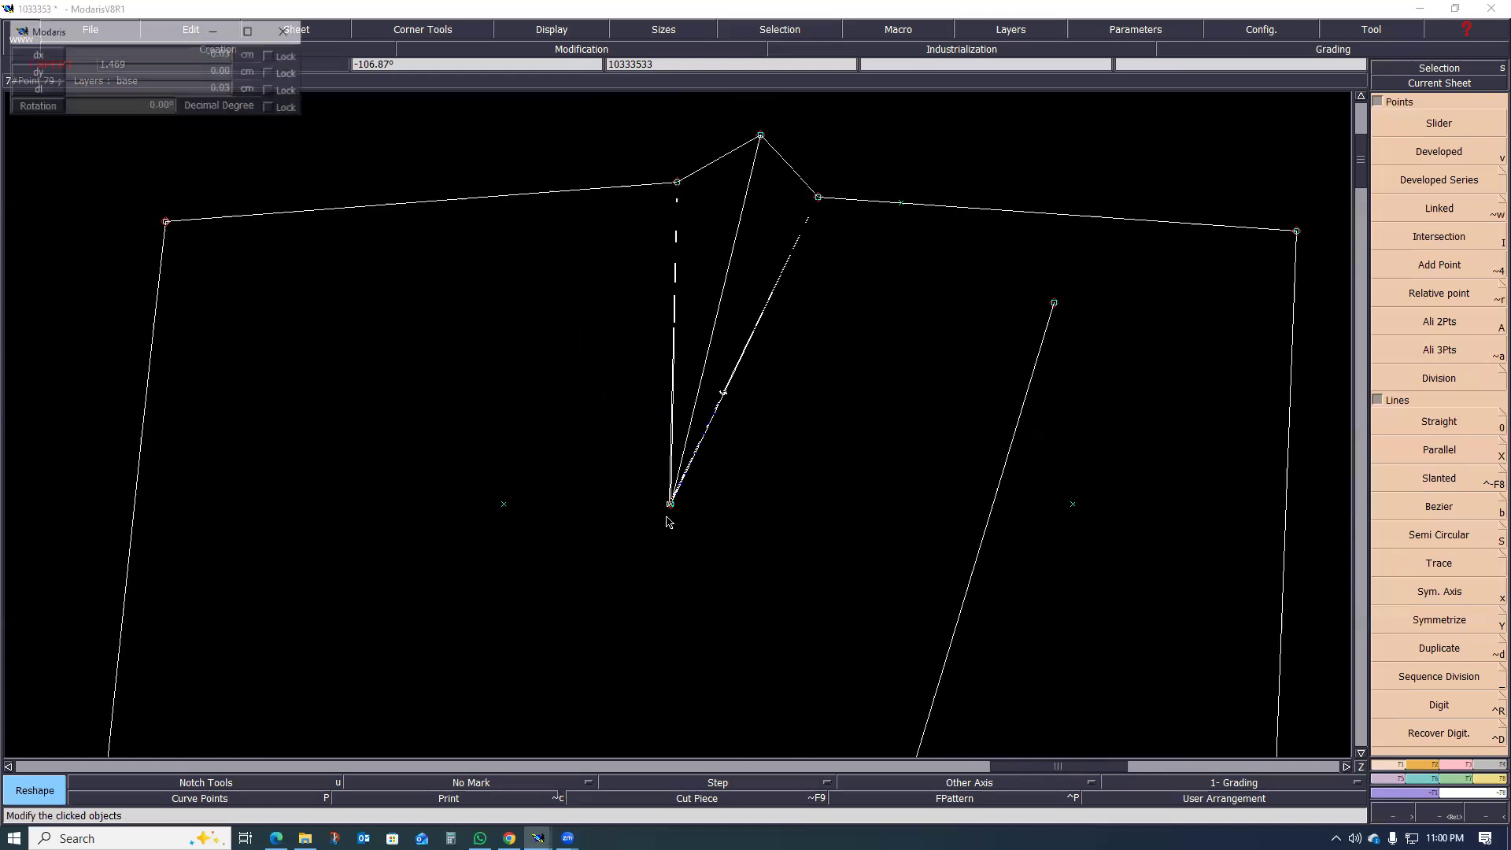
click(658, 557)
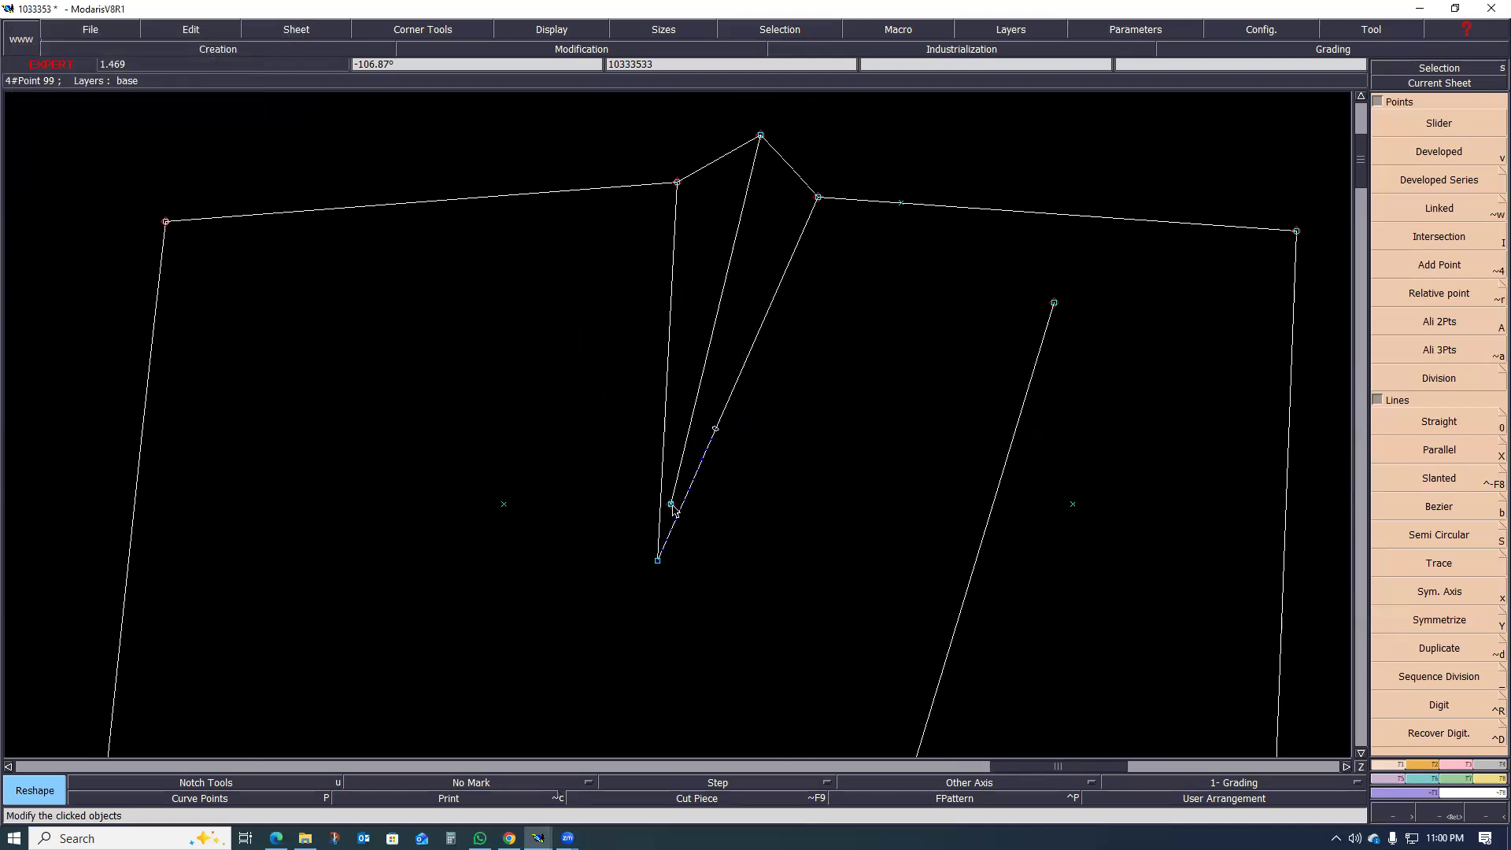
Step: Move the old tip point aside, attach the fold line's lower end to the new dart tip, and delete the loose point
click(672, 506)
click(706, 563)
key(a)
click(672, 504)
click(658, 561)
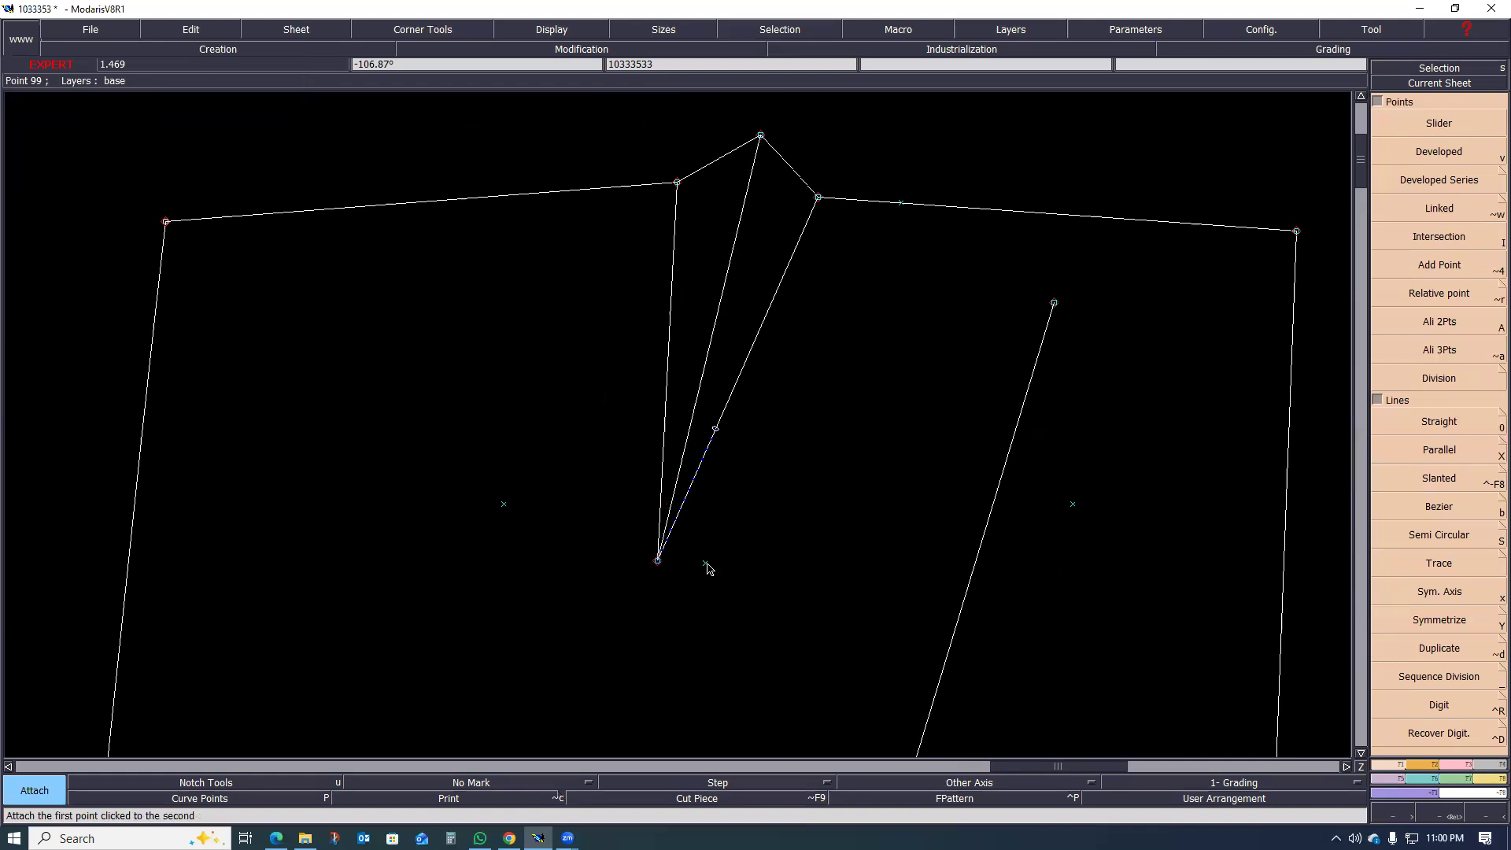
key(Delete)
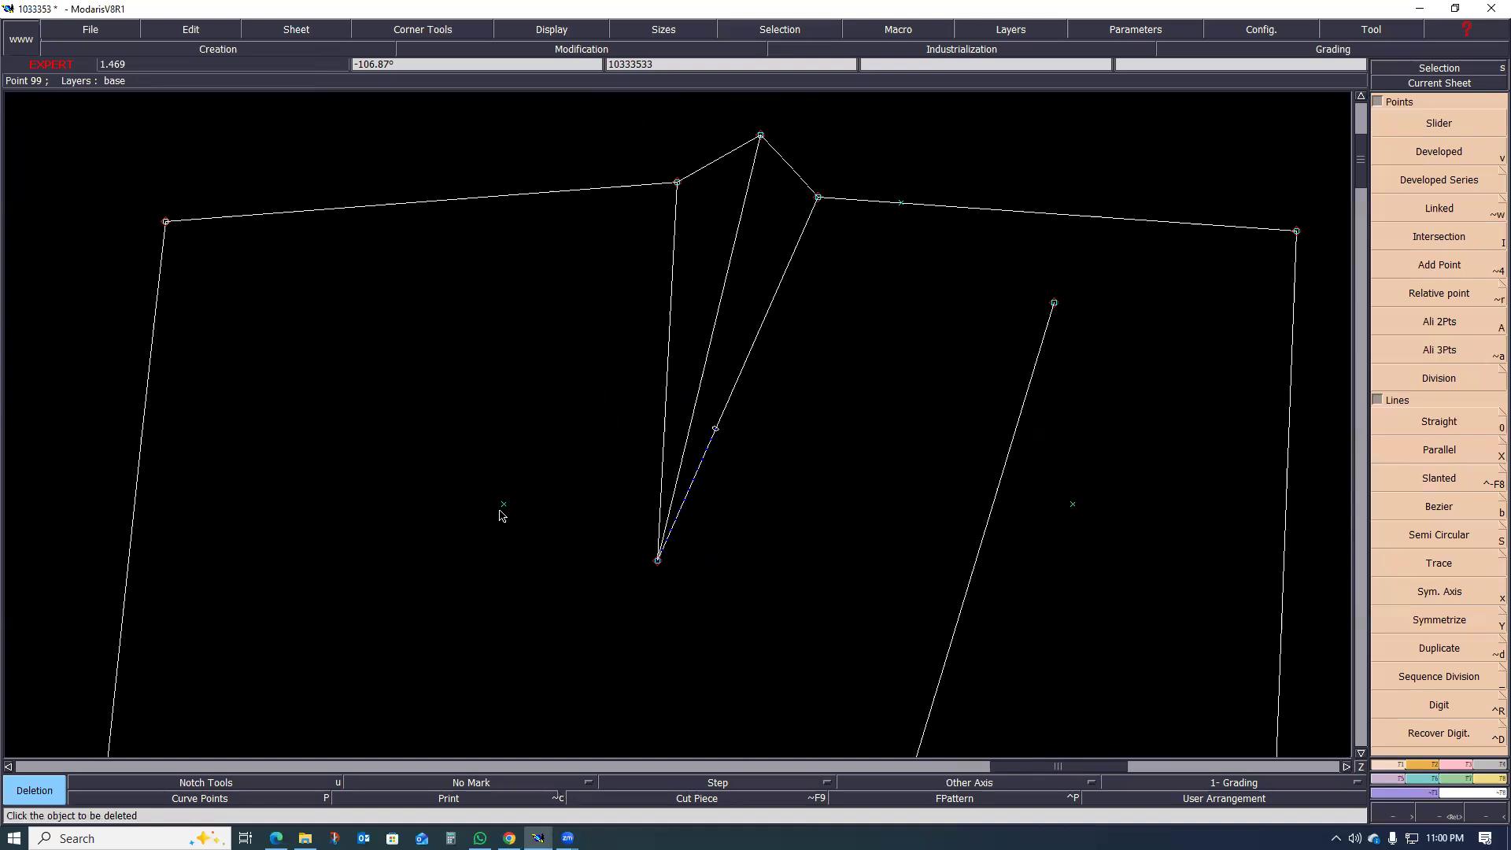
Step: Draw a horizontal straight line across the dart between the two remaining construction points
key(0)
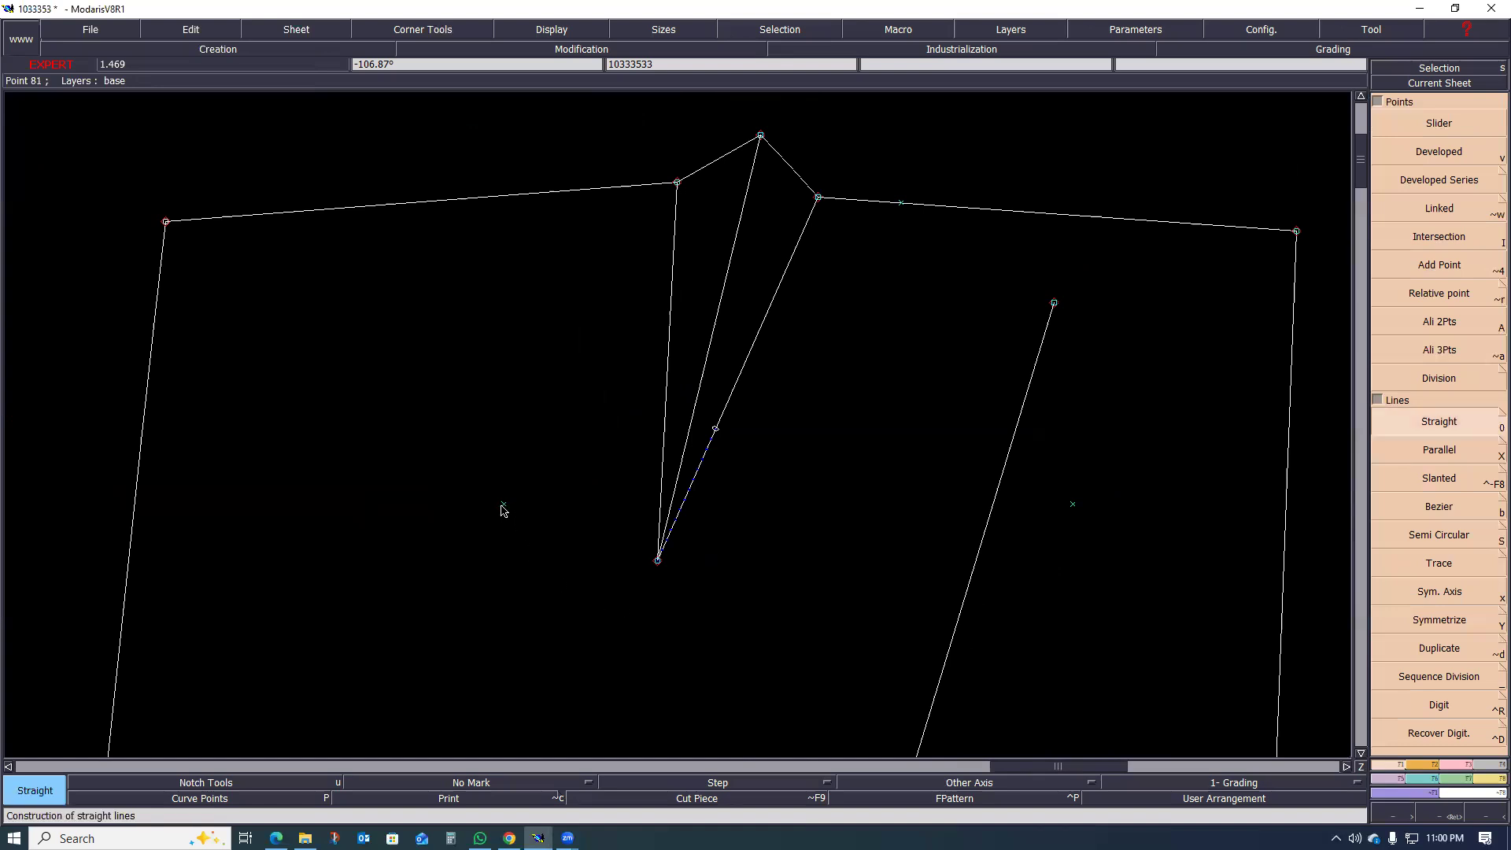
click(503, 504)
click(1073, 504)
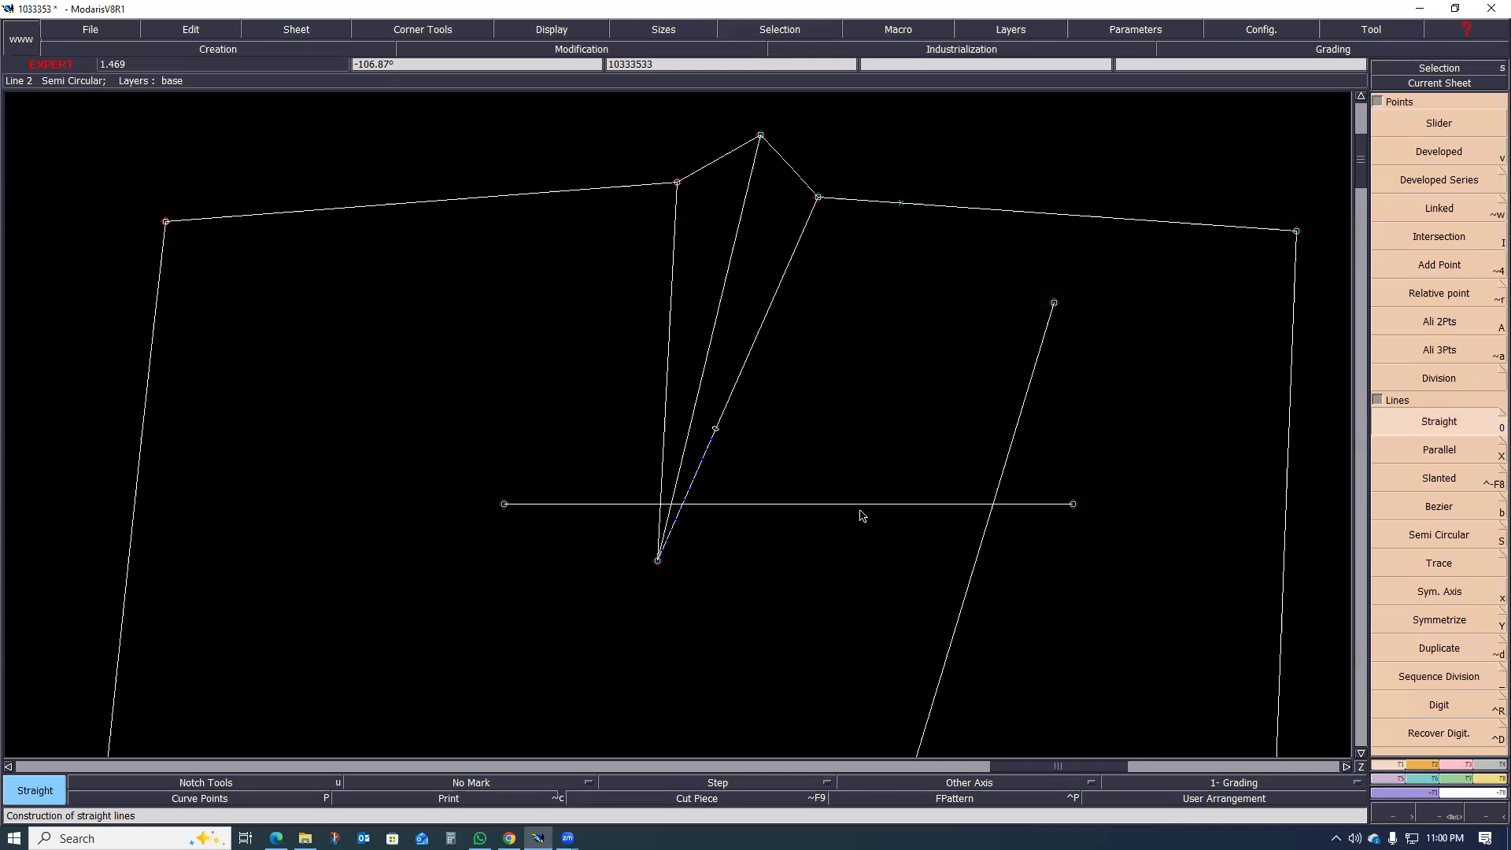
Step: Create a parallel of the horizontal line across the dart, offset -1.2 cm so it lies below the original
key(x)
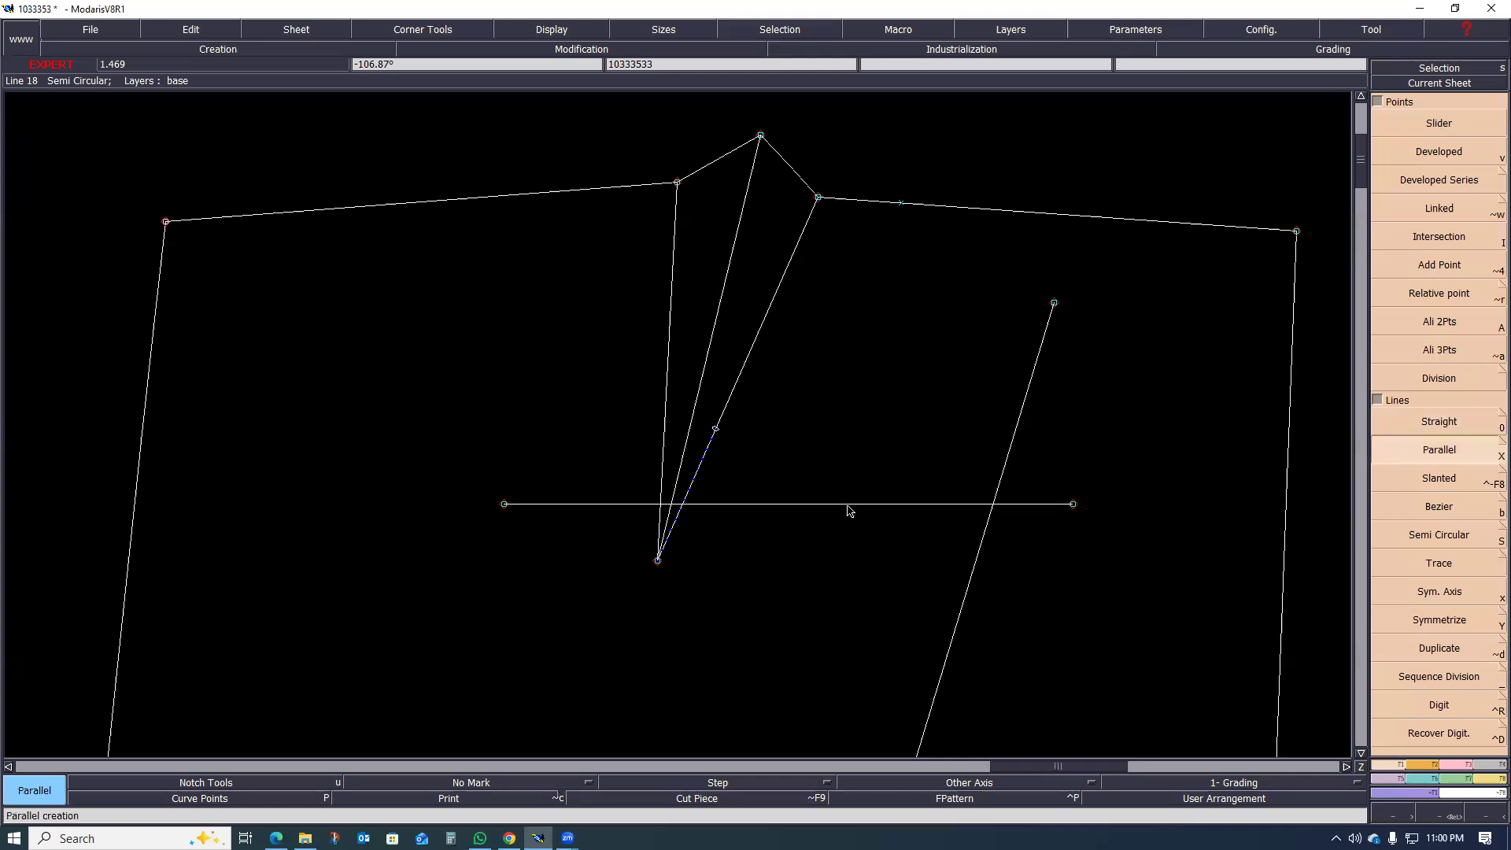
click(850, 512)
text(-)
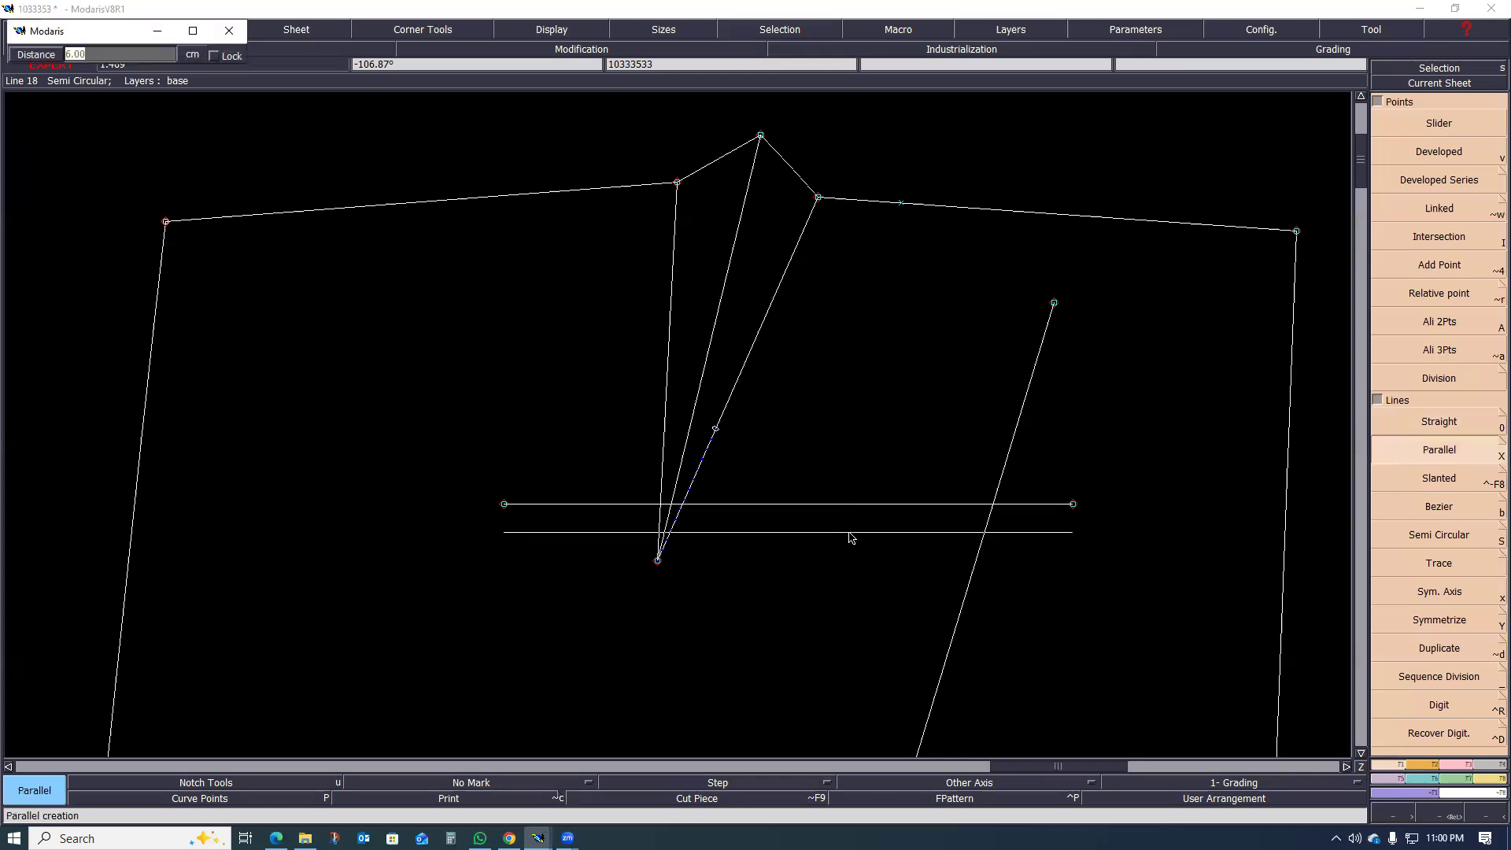
text(1.2)
key(Return)
Step: Close both ends of the two parallel lines with short vertical straight lines to form a narrow rectangle
key(0)
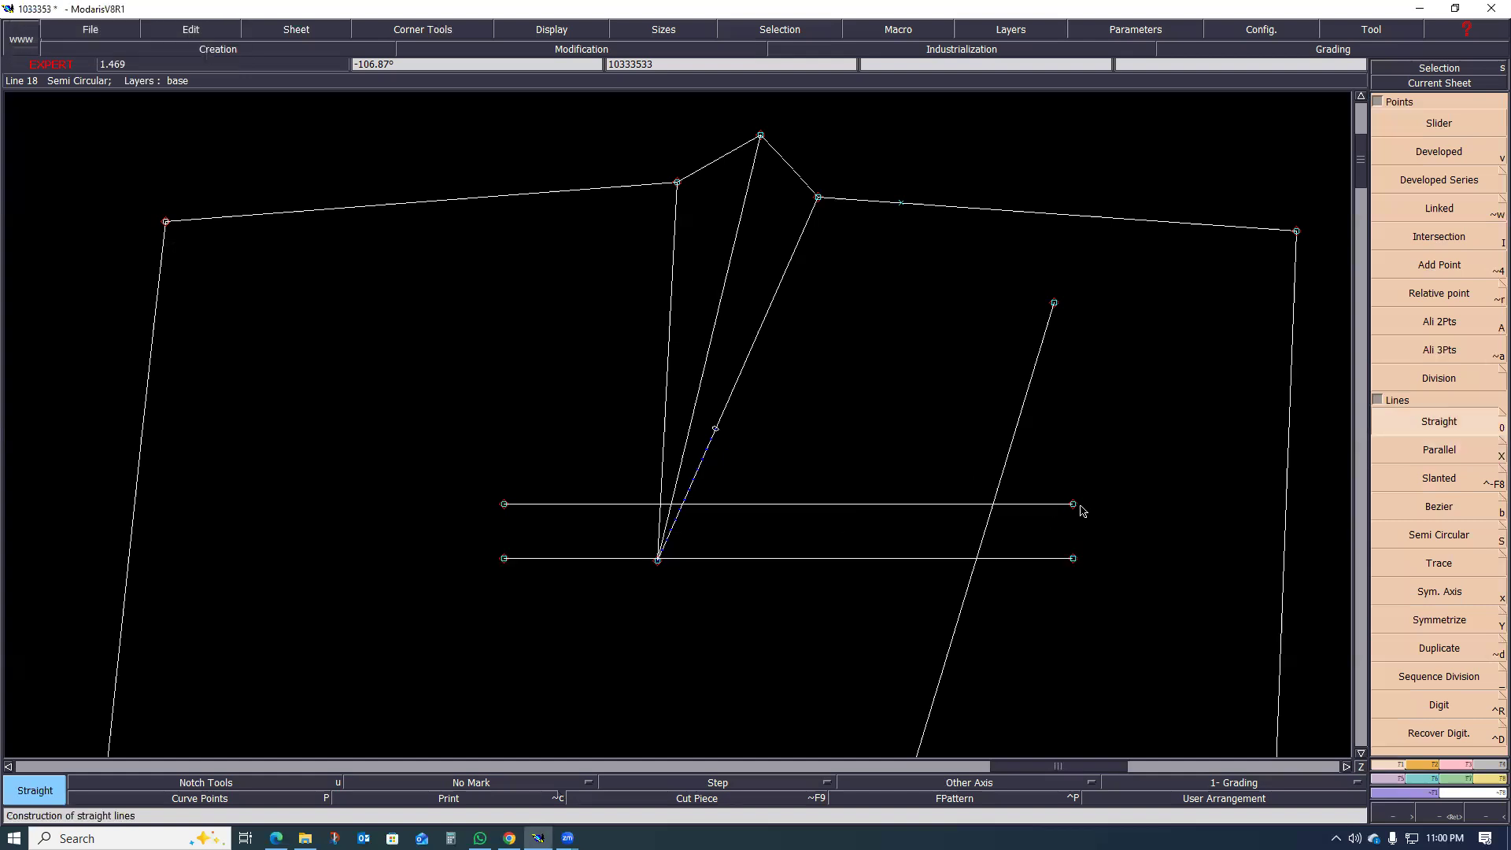
click(1073, 503)
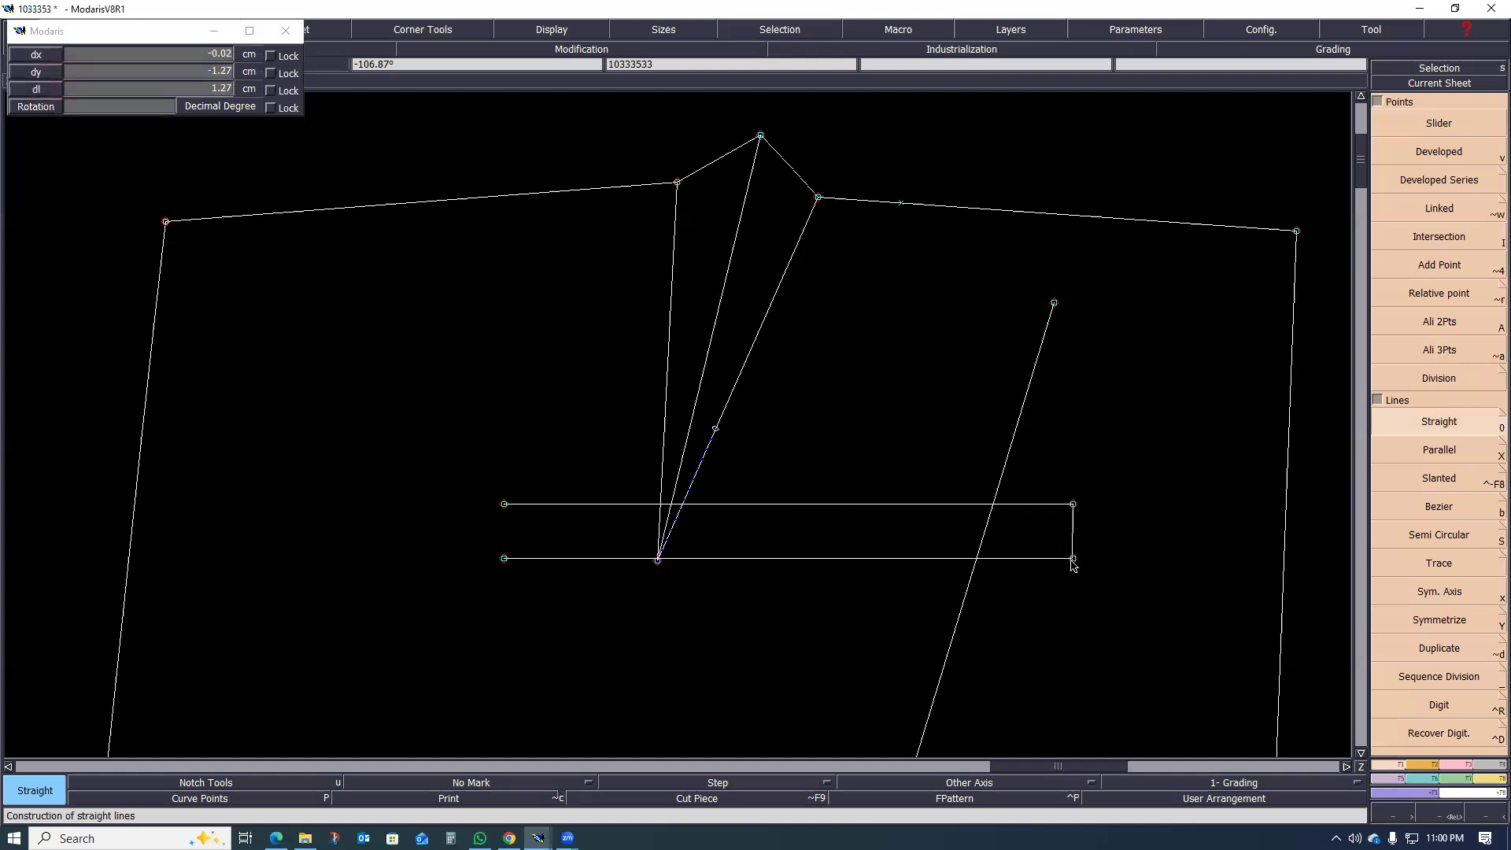
click(1072, 558)
click(504, 505)
click(504, 559)
scroll(395, 535, down, 1)
scroll(506, 646, up, 1)
scroll(535, 511, down, 1)
scroll(621, 535, up, 1)
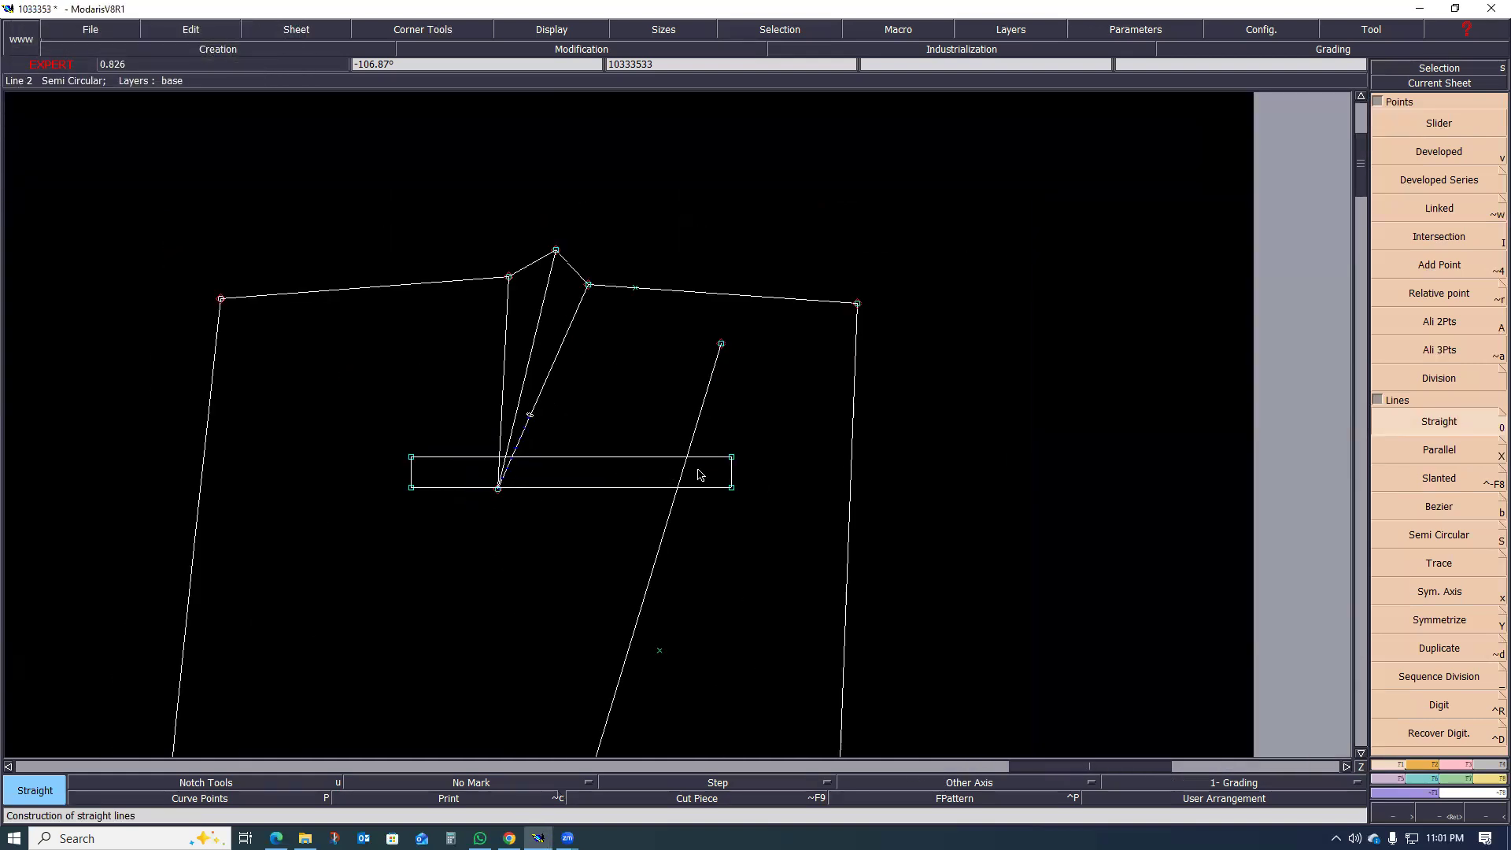
scroll(677, 476, up, 2)
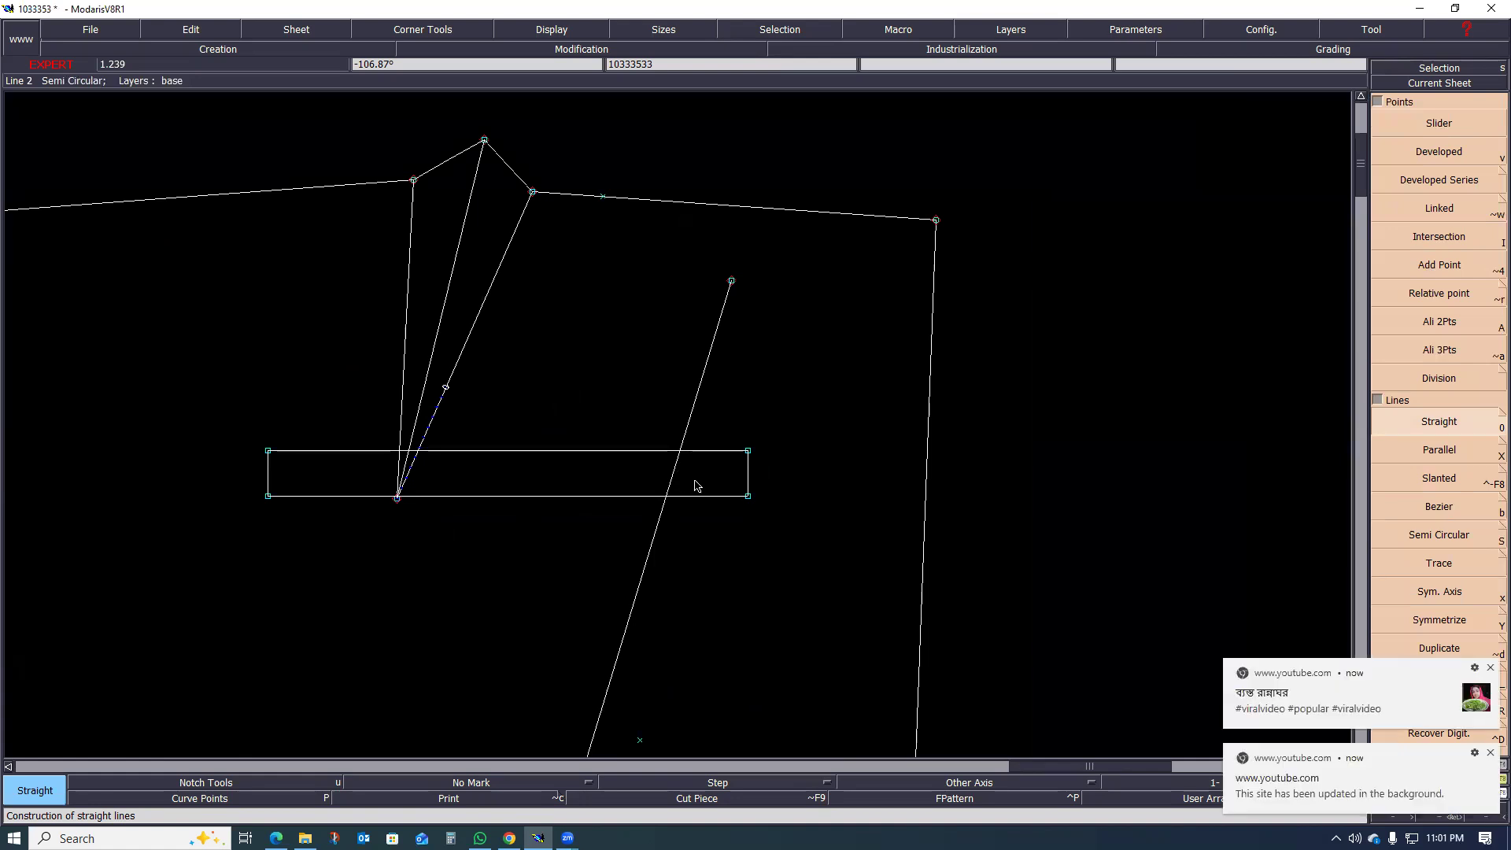
scroll(629, 472, down, 2)
scroll(582, 478, up, 1)
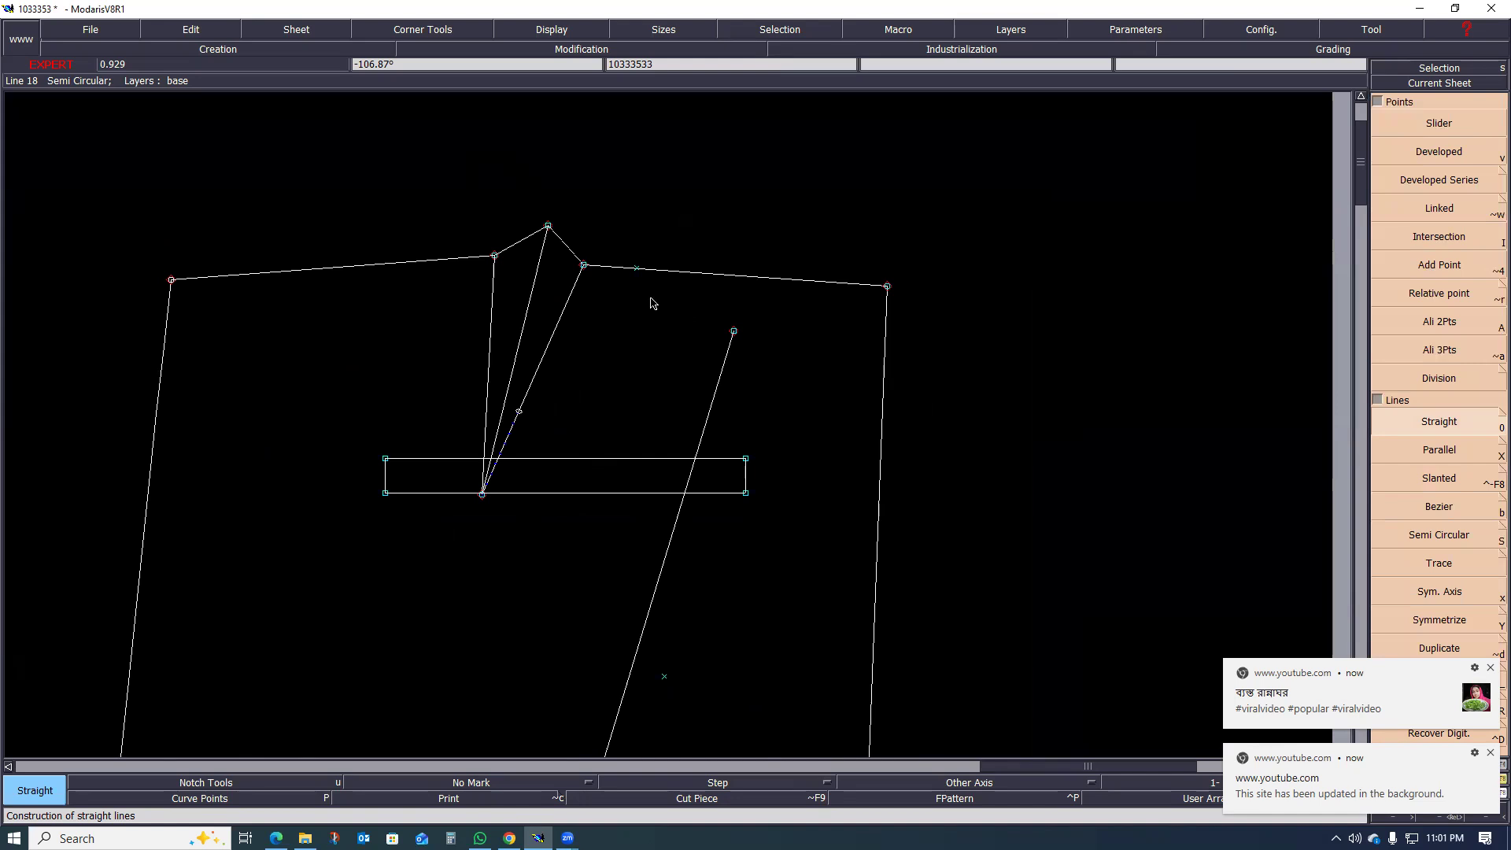
scroll(630, 488, down, 1)
scroll(530, 346, up, 2)
scroll(488, 457, up, 1)
scroll(535, 464, down, 2)
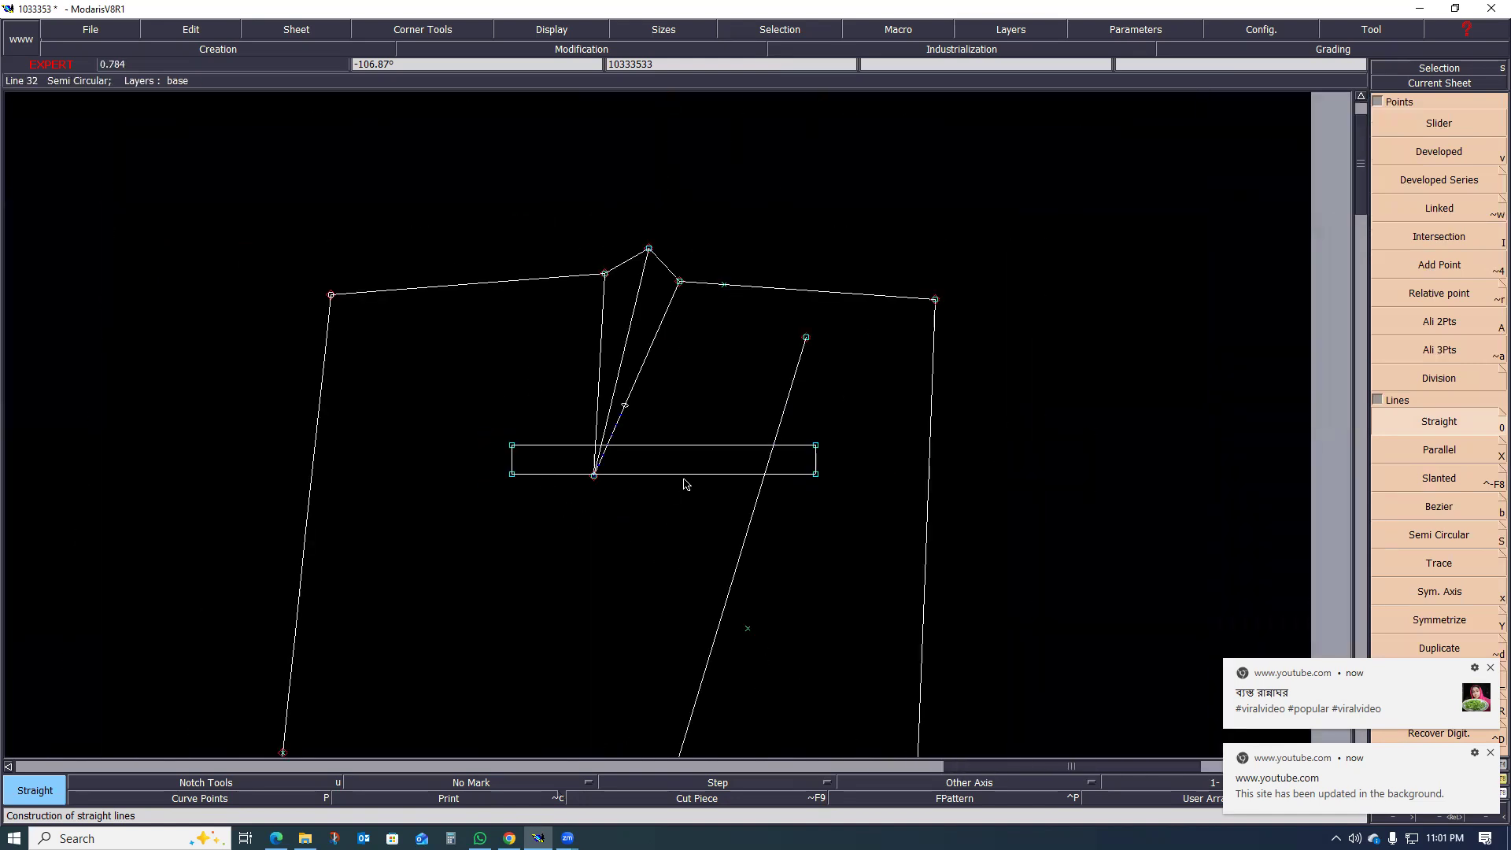
Step: Lengthen the upper and lower long sides of the narrow rectangle by 1 cm at each end
scroll(732, 476, up, 1)
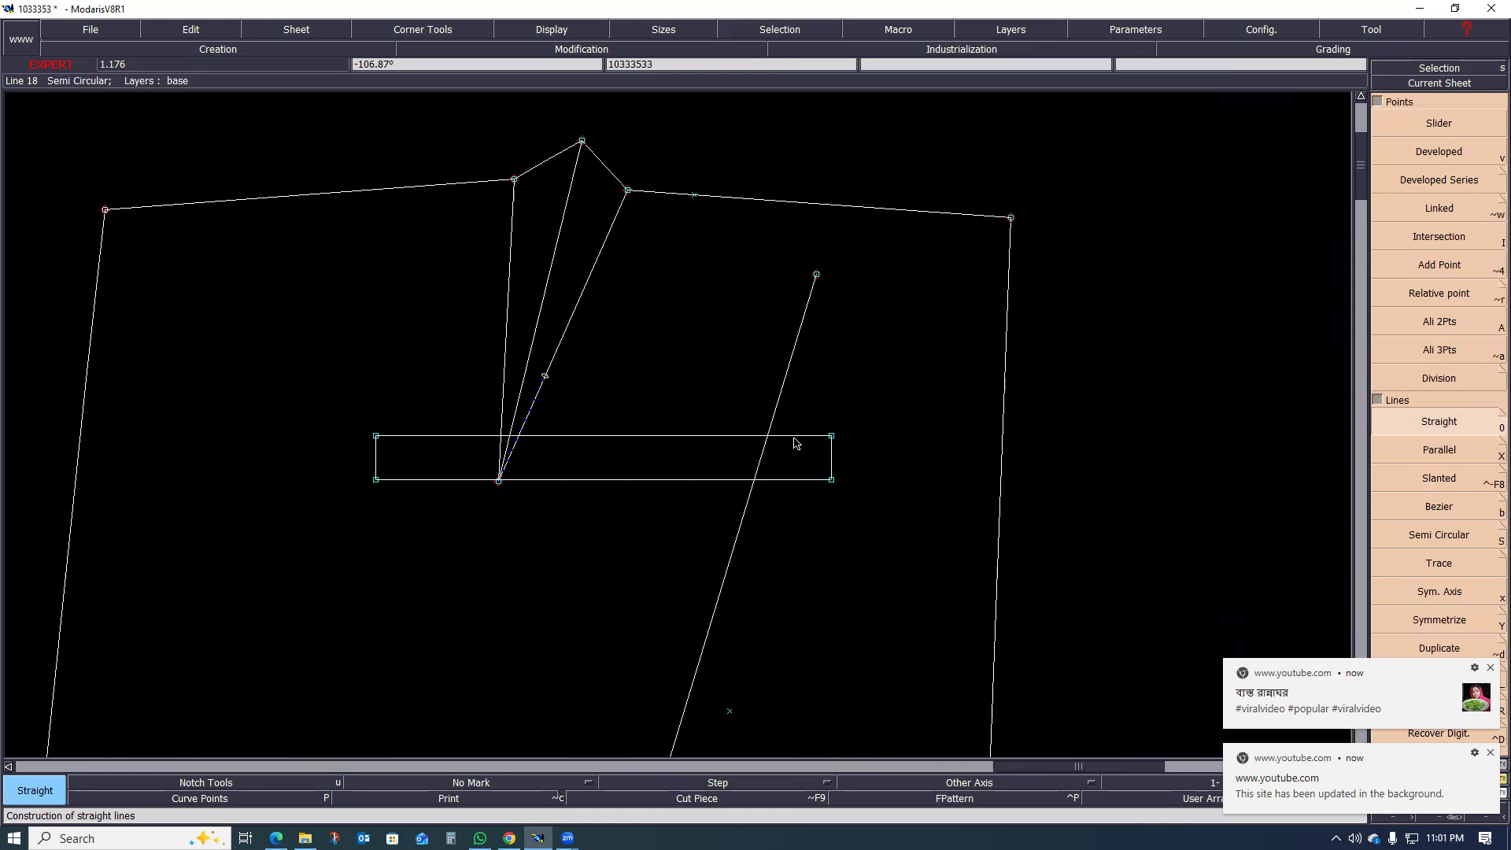
scroll(803, 442, up, 1)
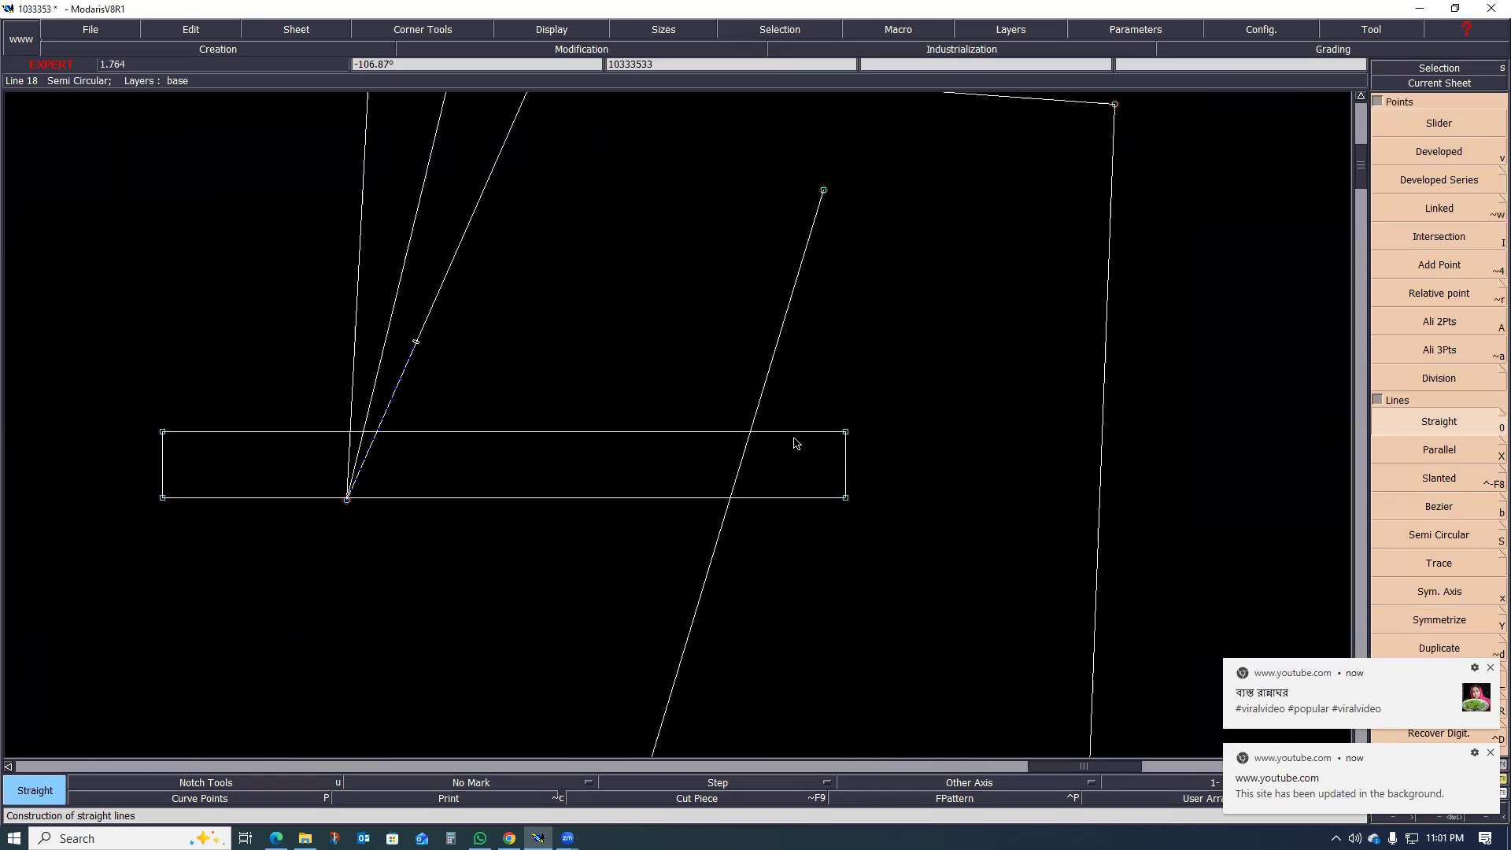
key(r)
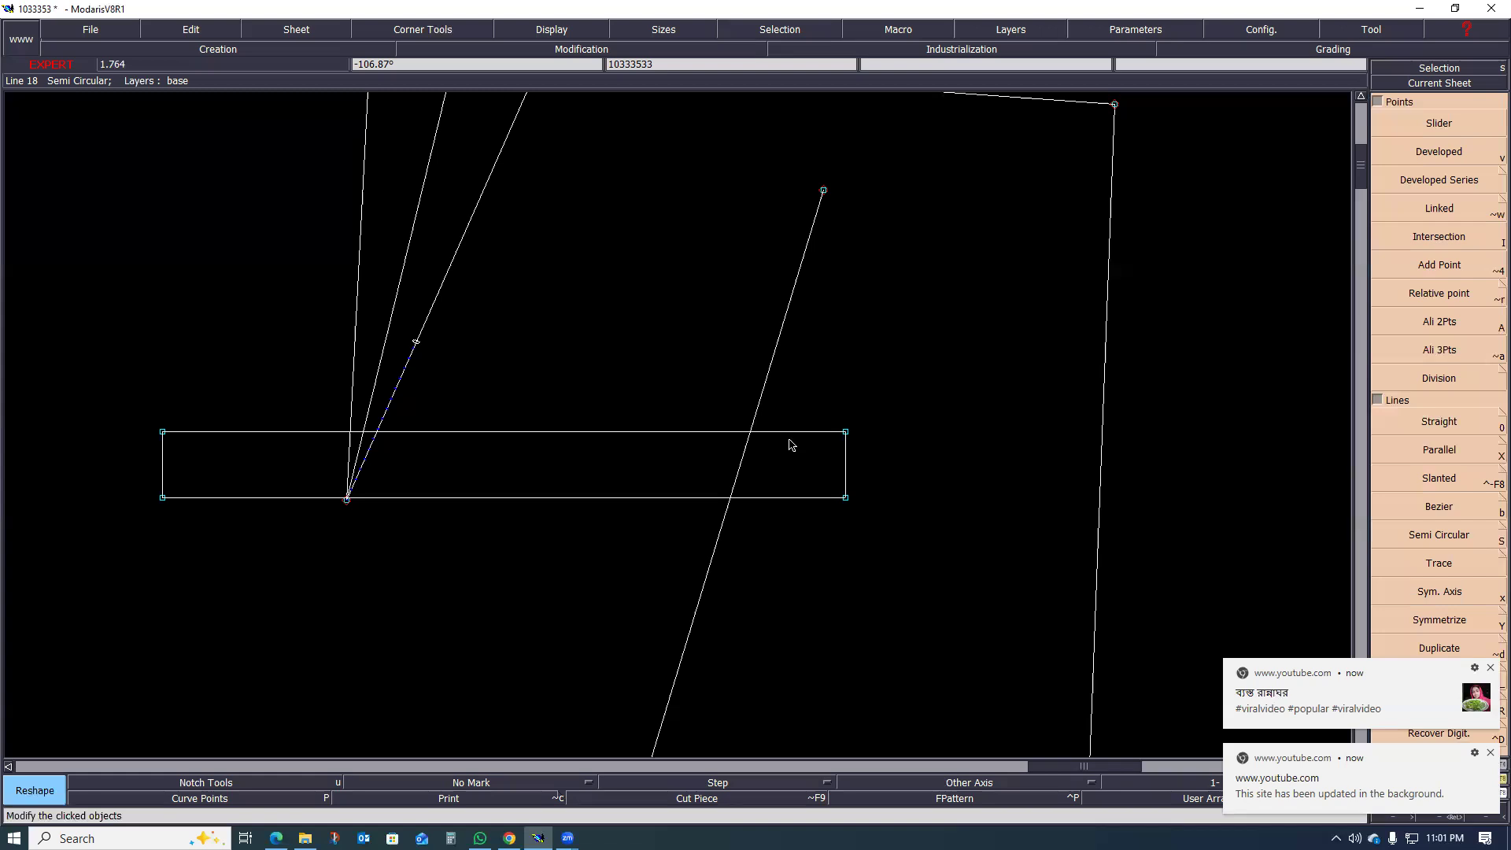
key(l)
click(799, 433)
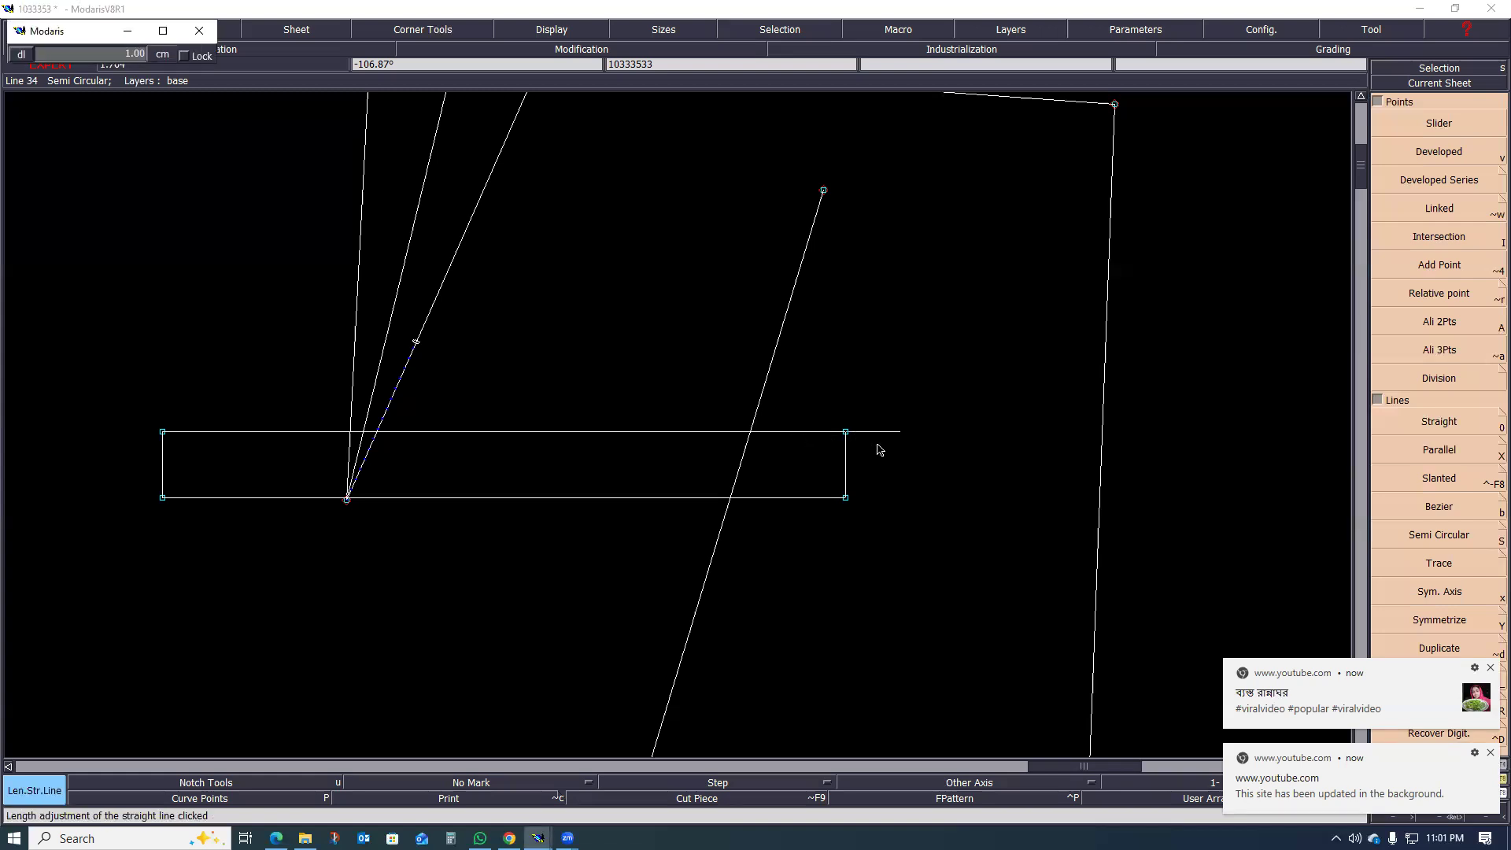
click(898, 466)
click(823, 499)
click(888, 511)
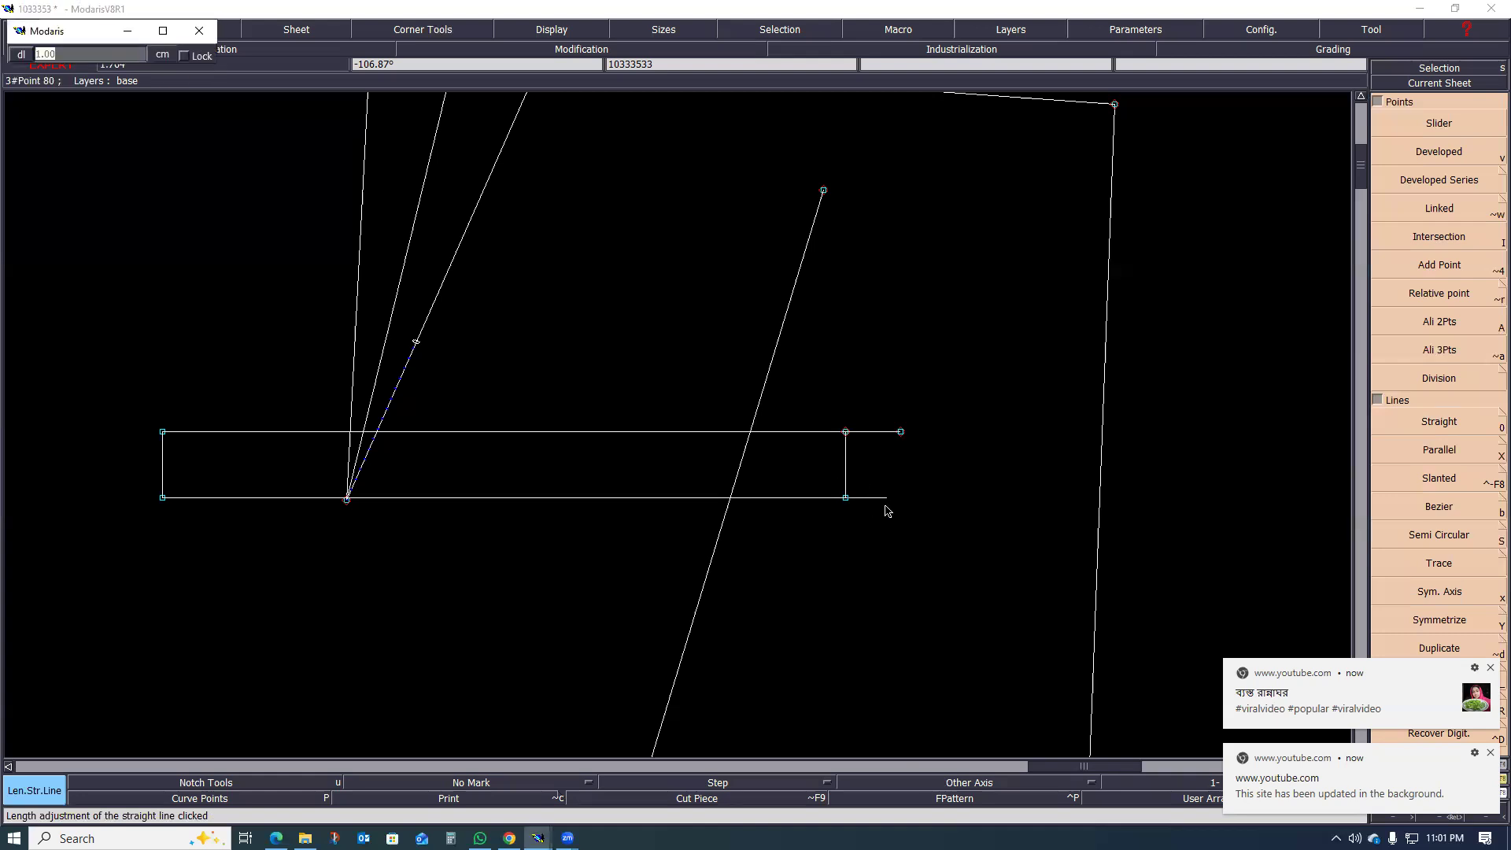
click(236, 432)
click(195, 498)
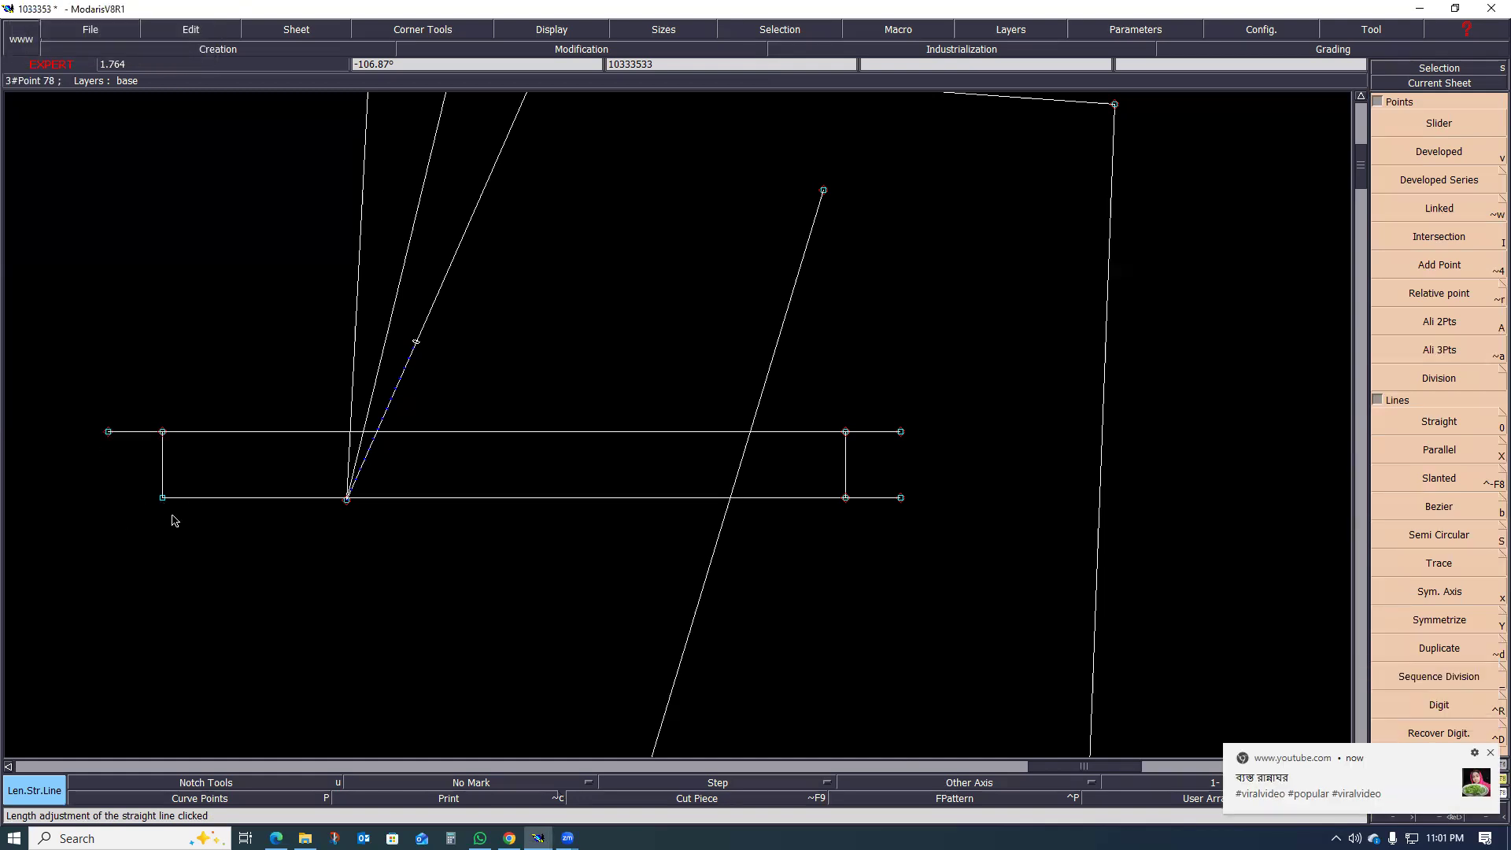
click(210, 498)
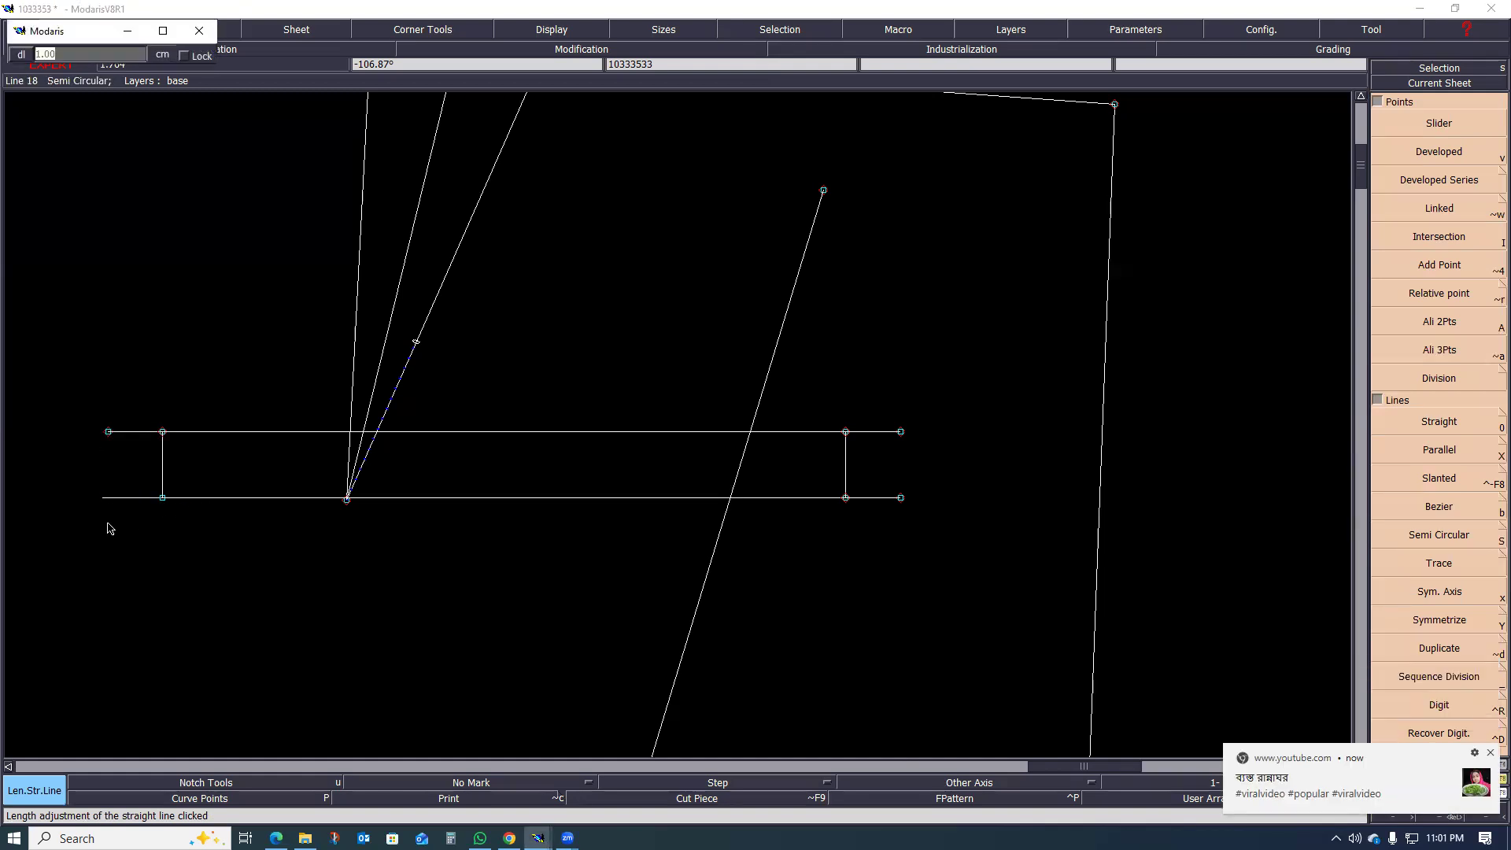
click(307, 558)
scroll(393, 528, down, 3)
scroll(483, 499, up, 2)
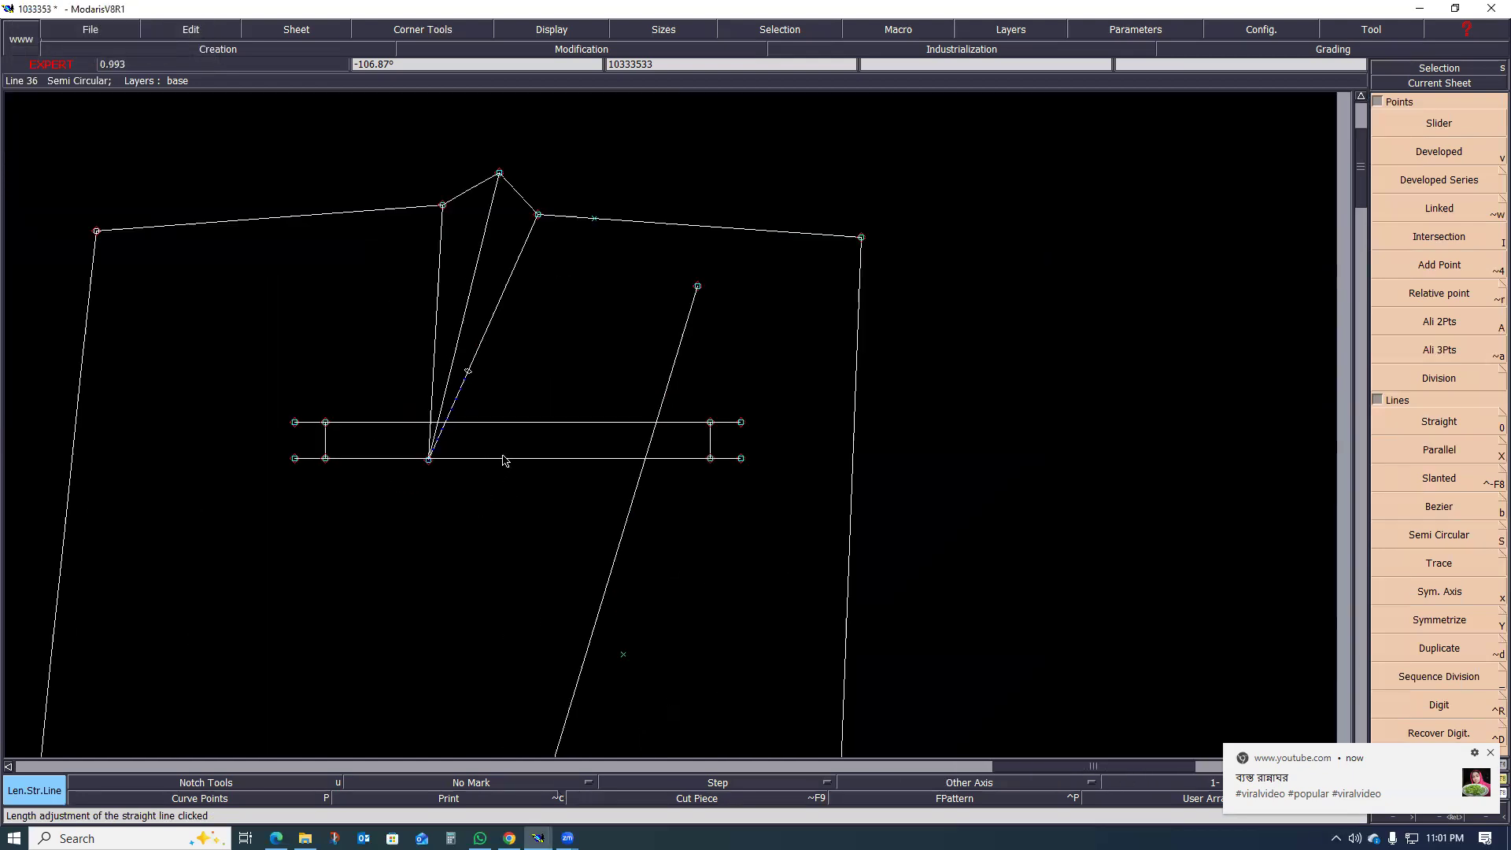
Step: Create a parallel 12 cm below the lower of the two lengthened horizontal lines
key(shift+x)
click(504, 459)
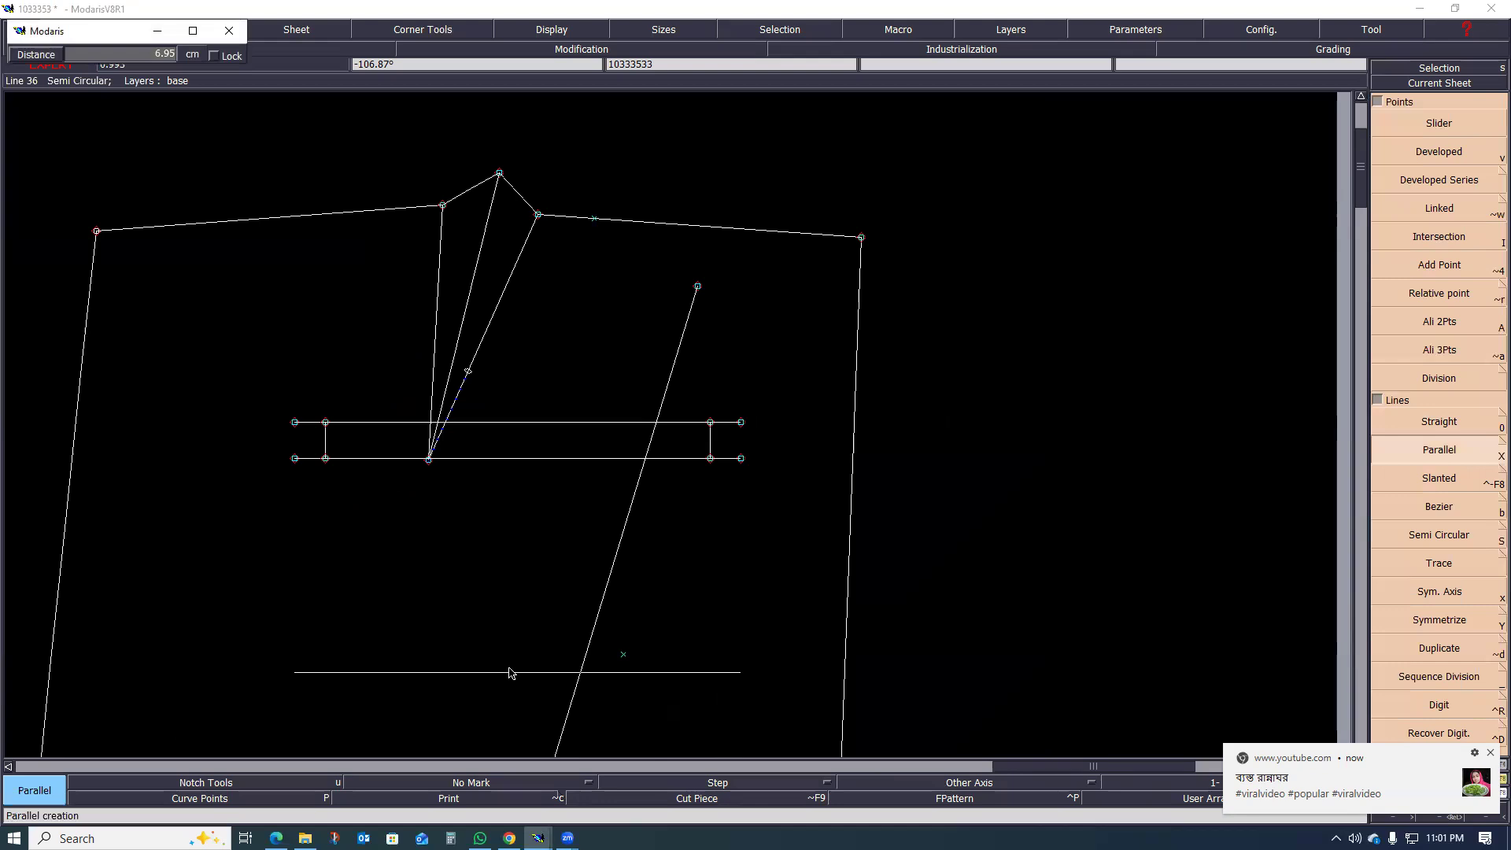
scroll(509, 673, down, 2)
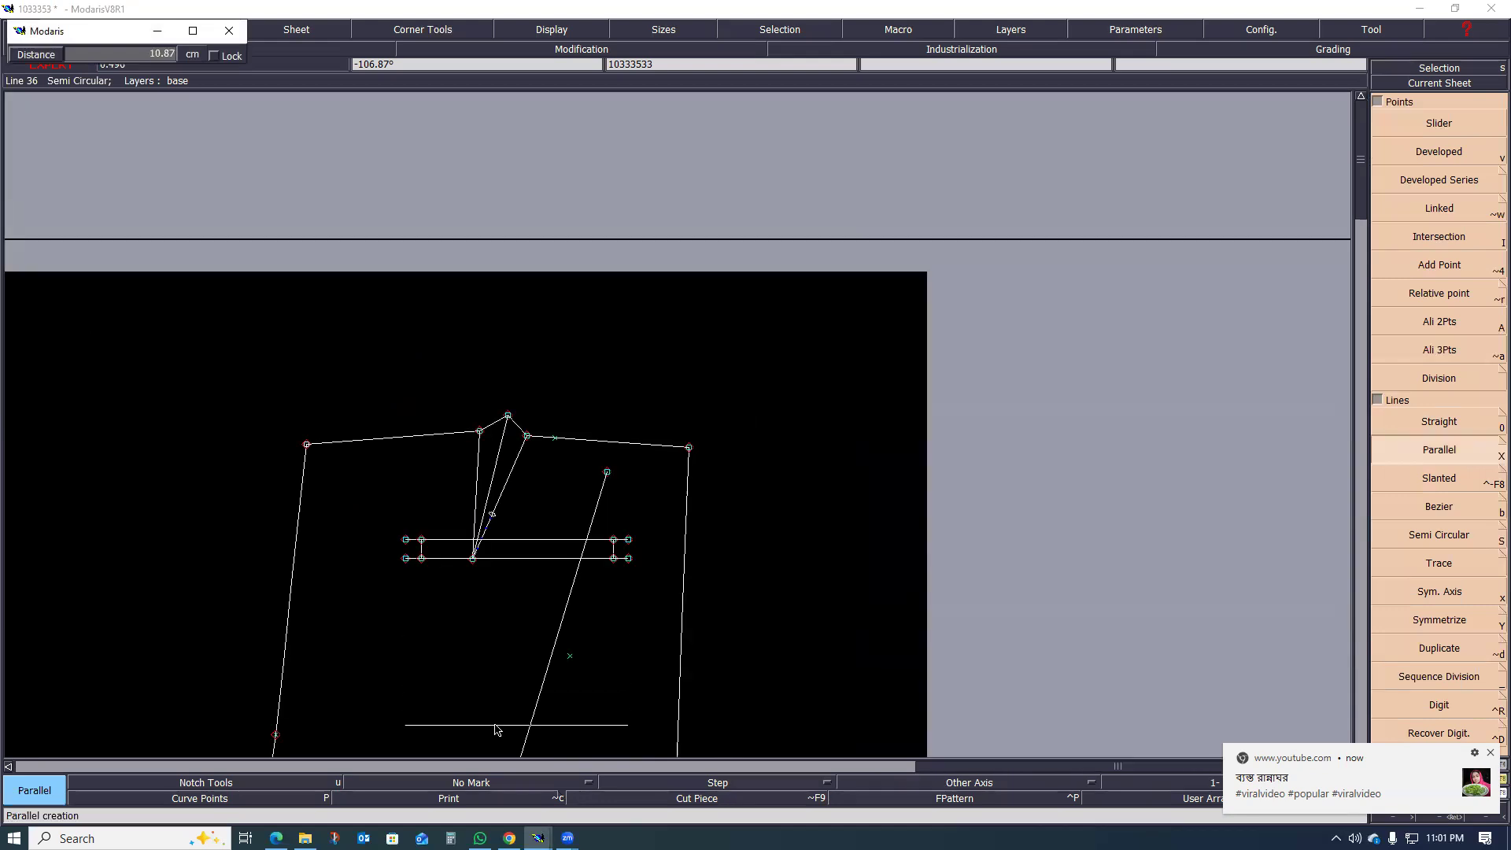
scroll(499, 728, down, 4)
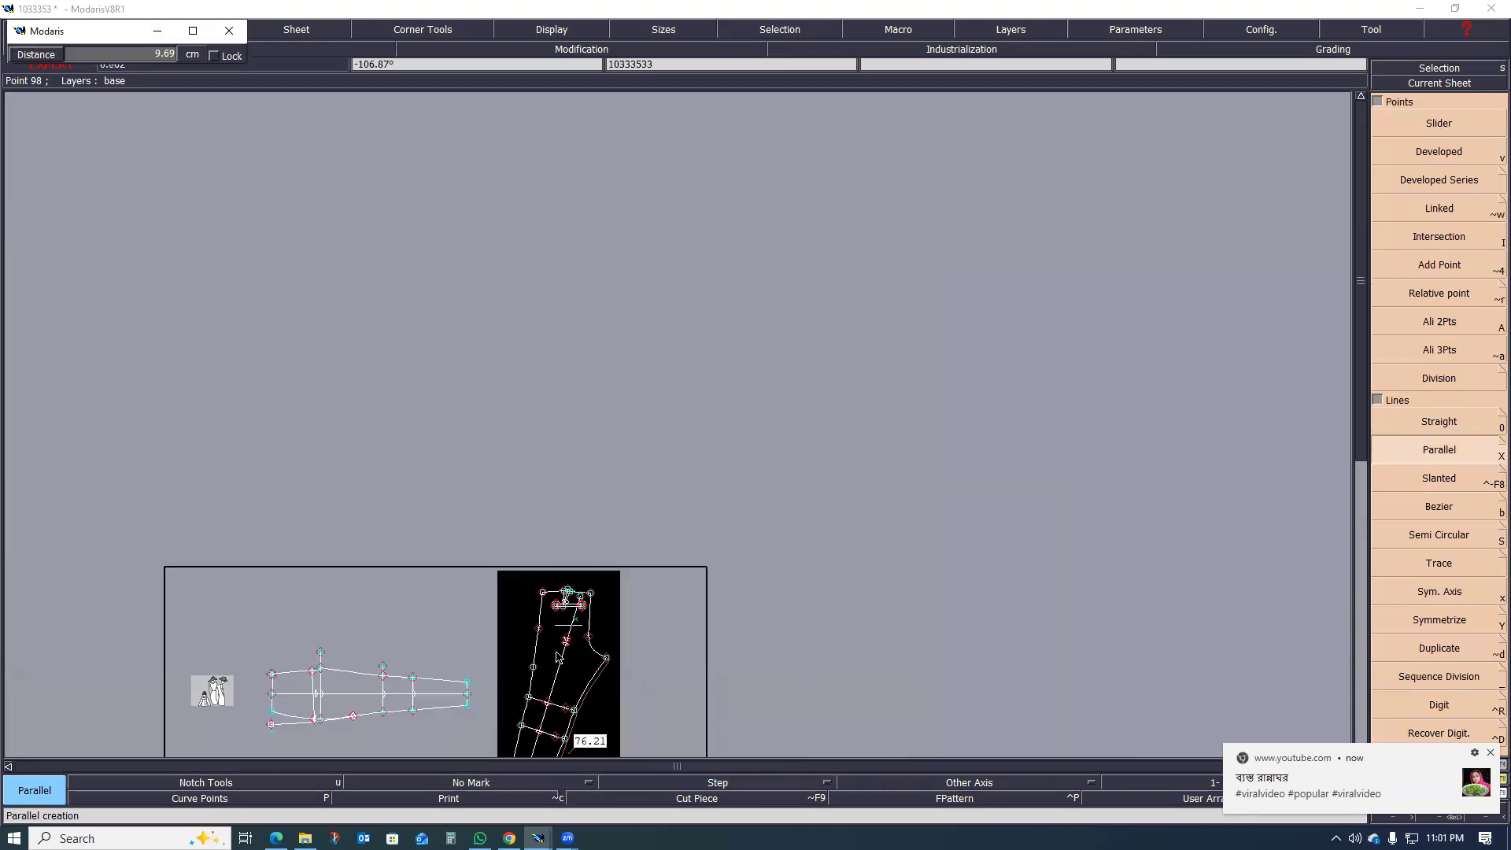
scroll(556, 655, up, 3)
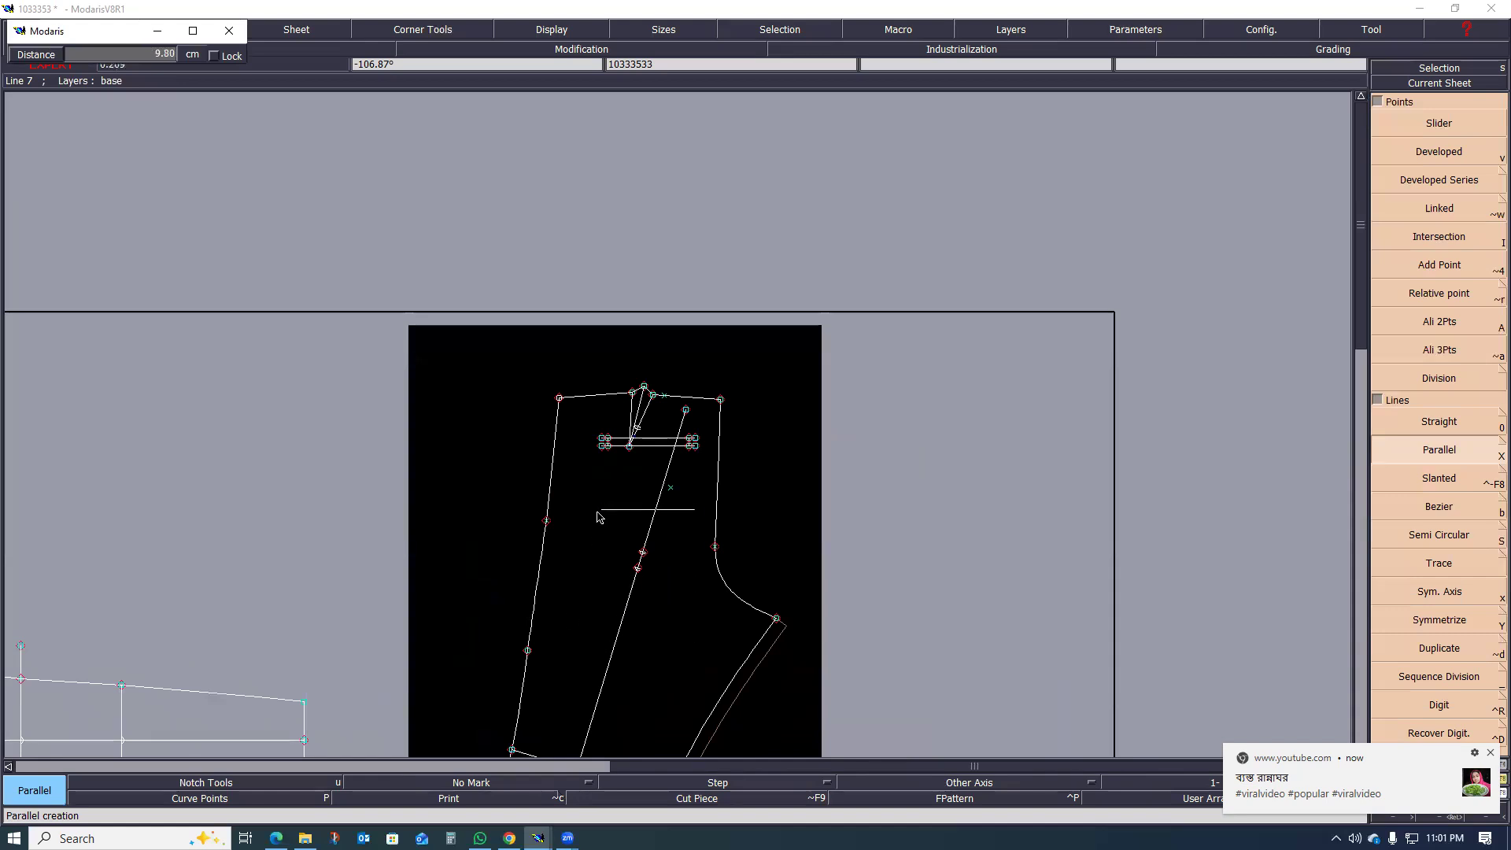
scroll(598, 518, up, 2)
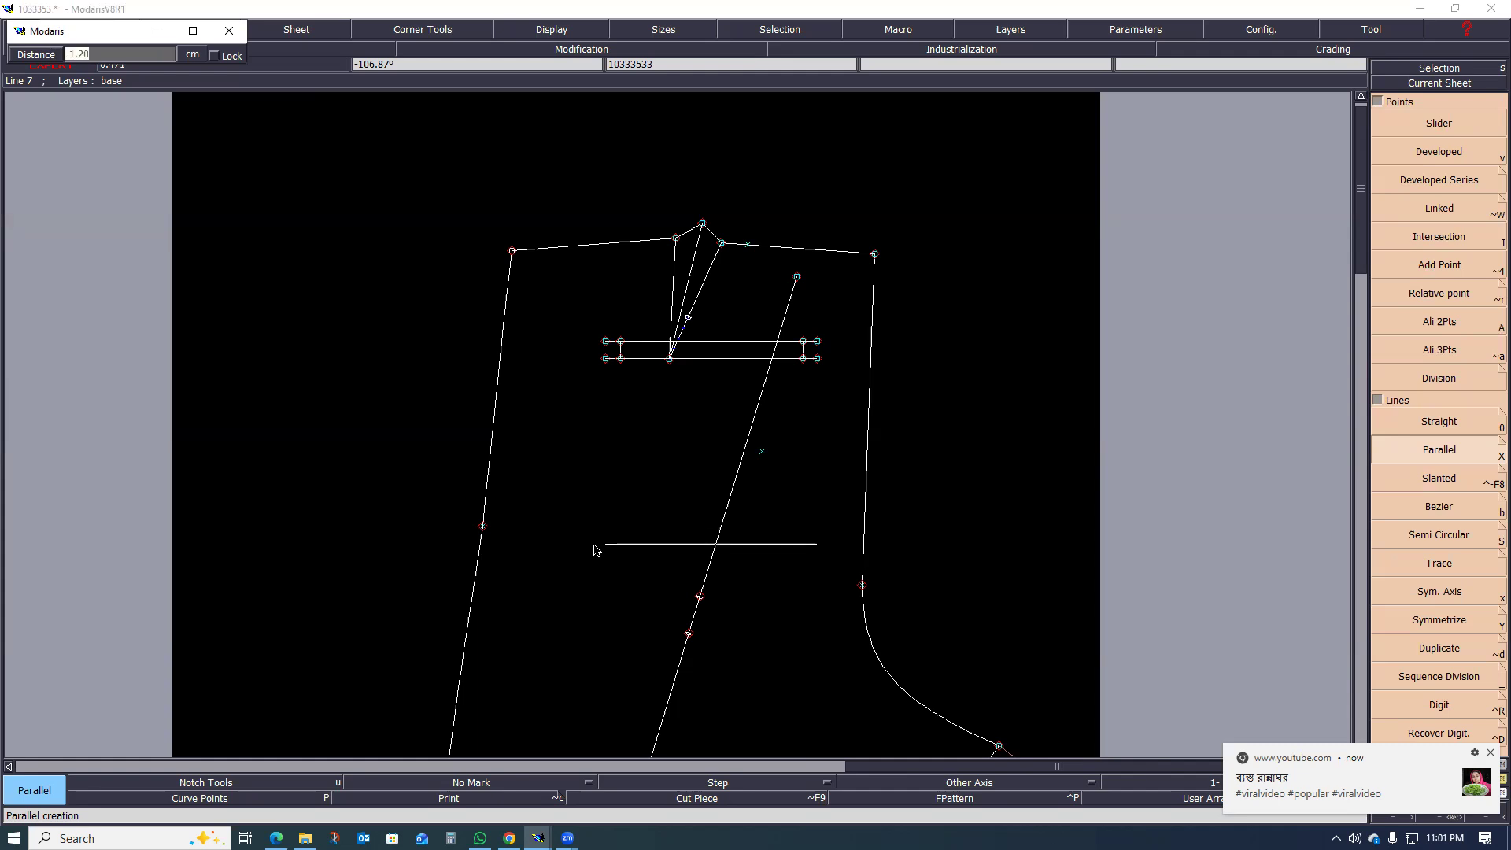
text(12)
key(Return)
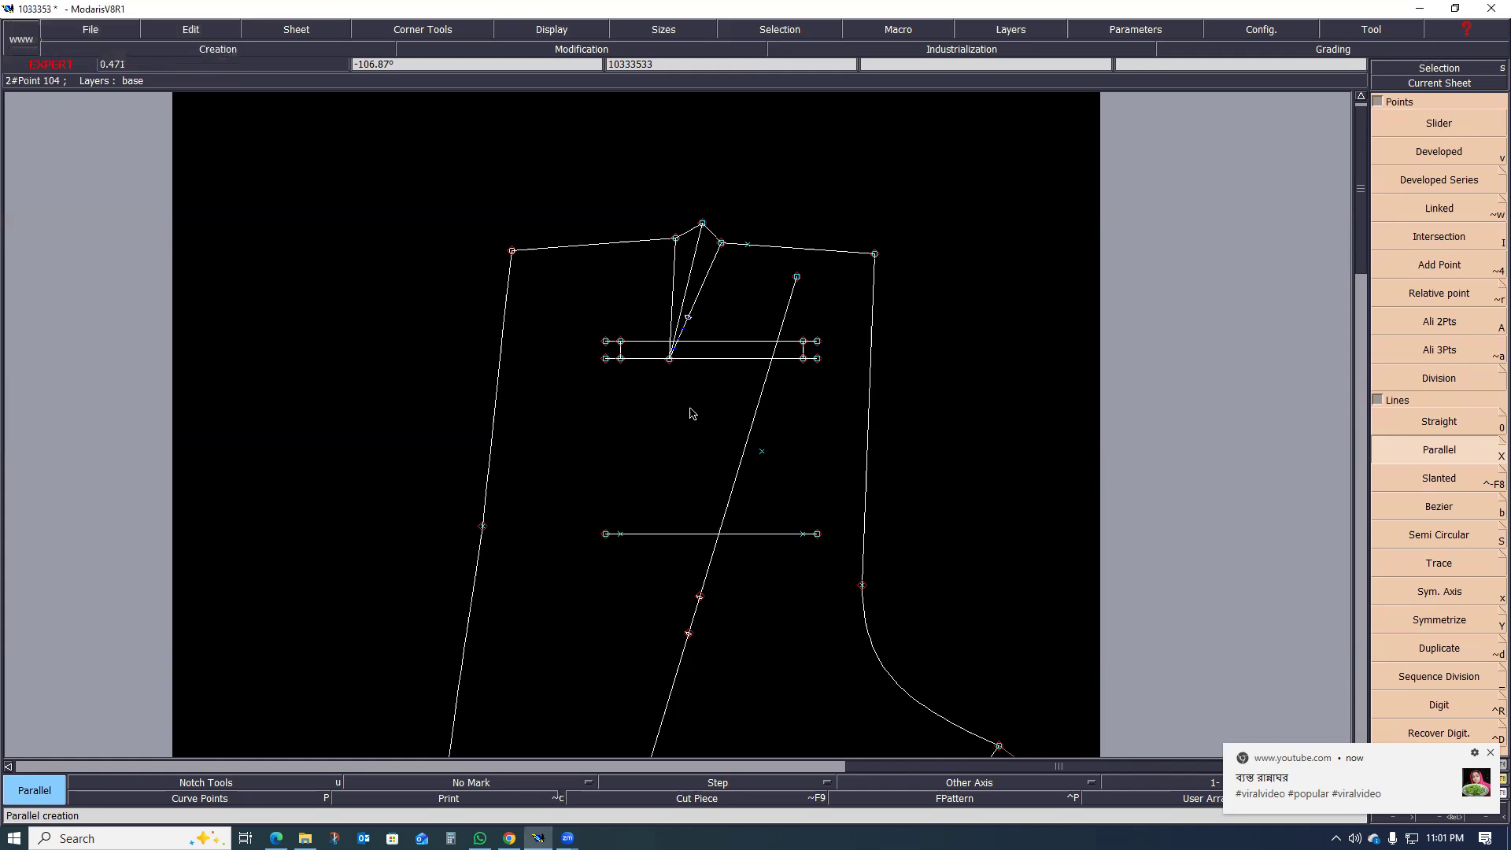
scroll(720, 408, up, 1)
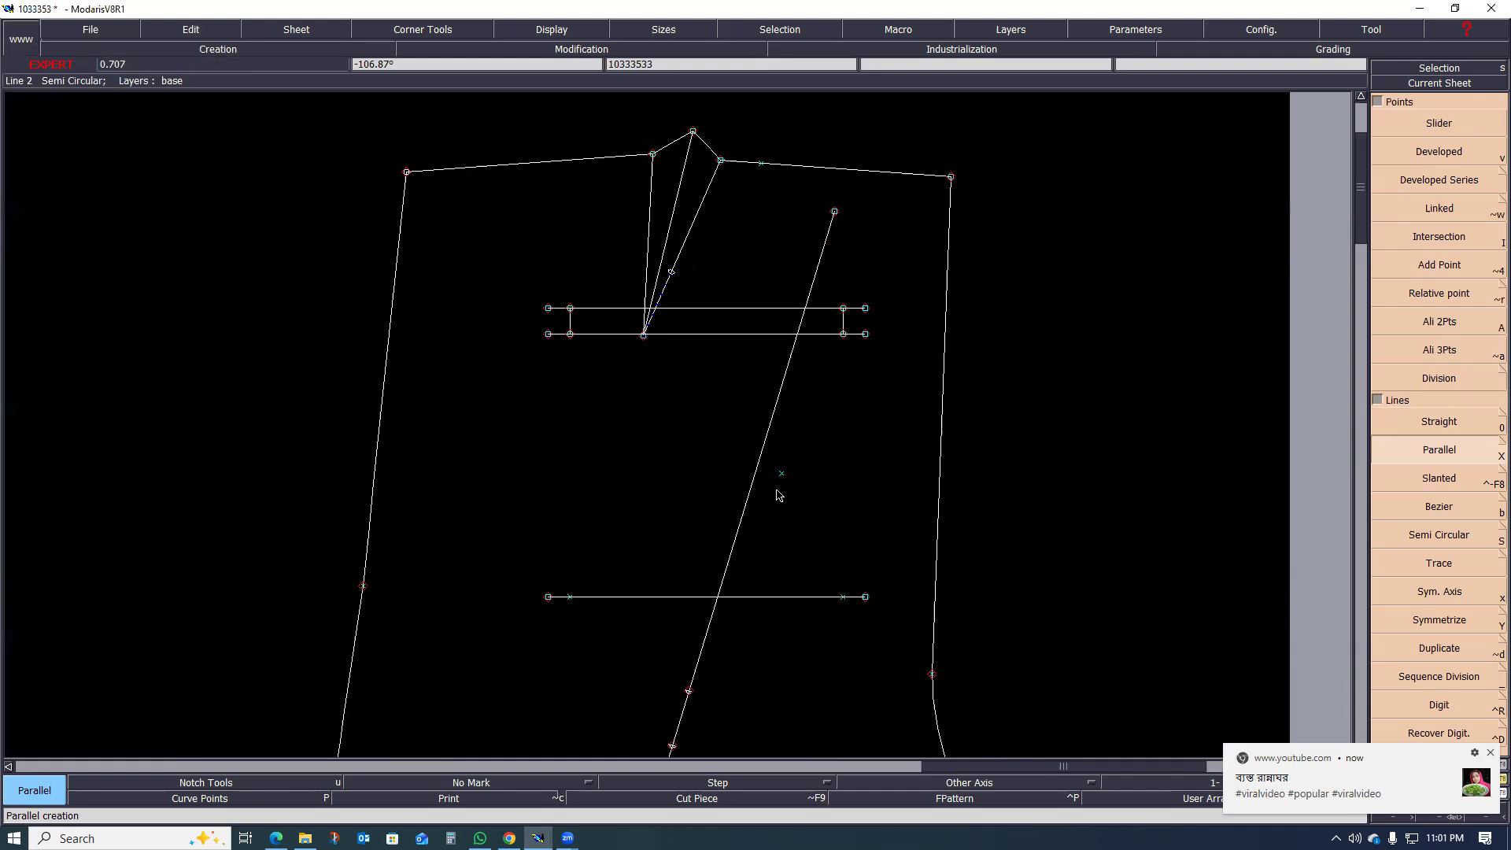
key(0)
click(866, 597)
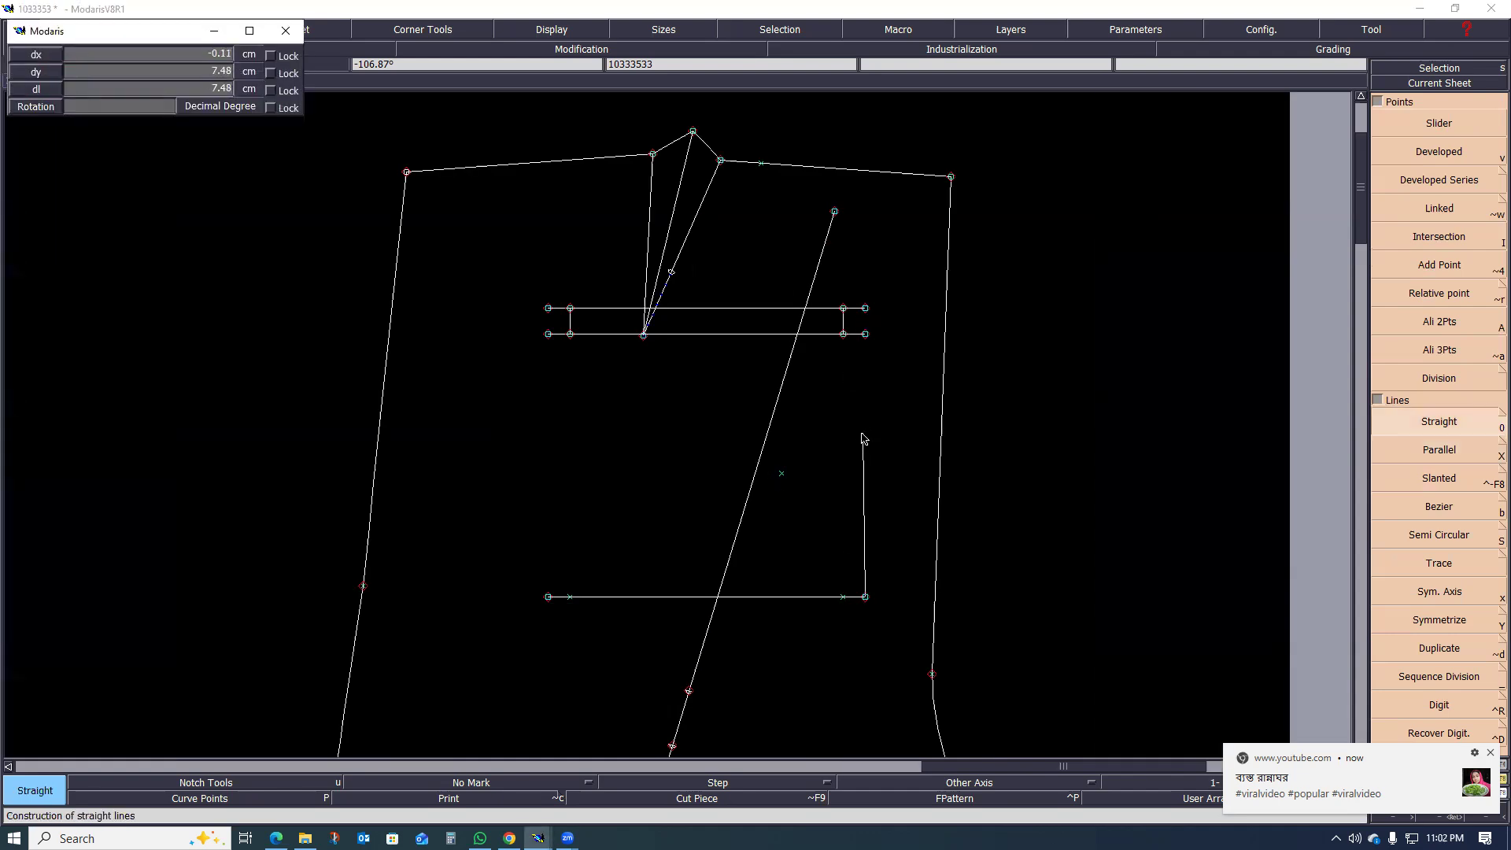
click(863, 439)
key(ctrl+z)
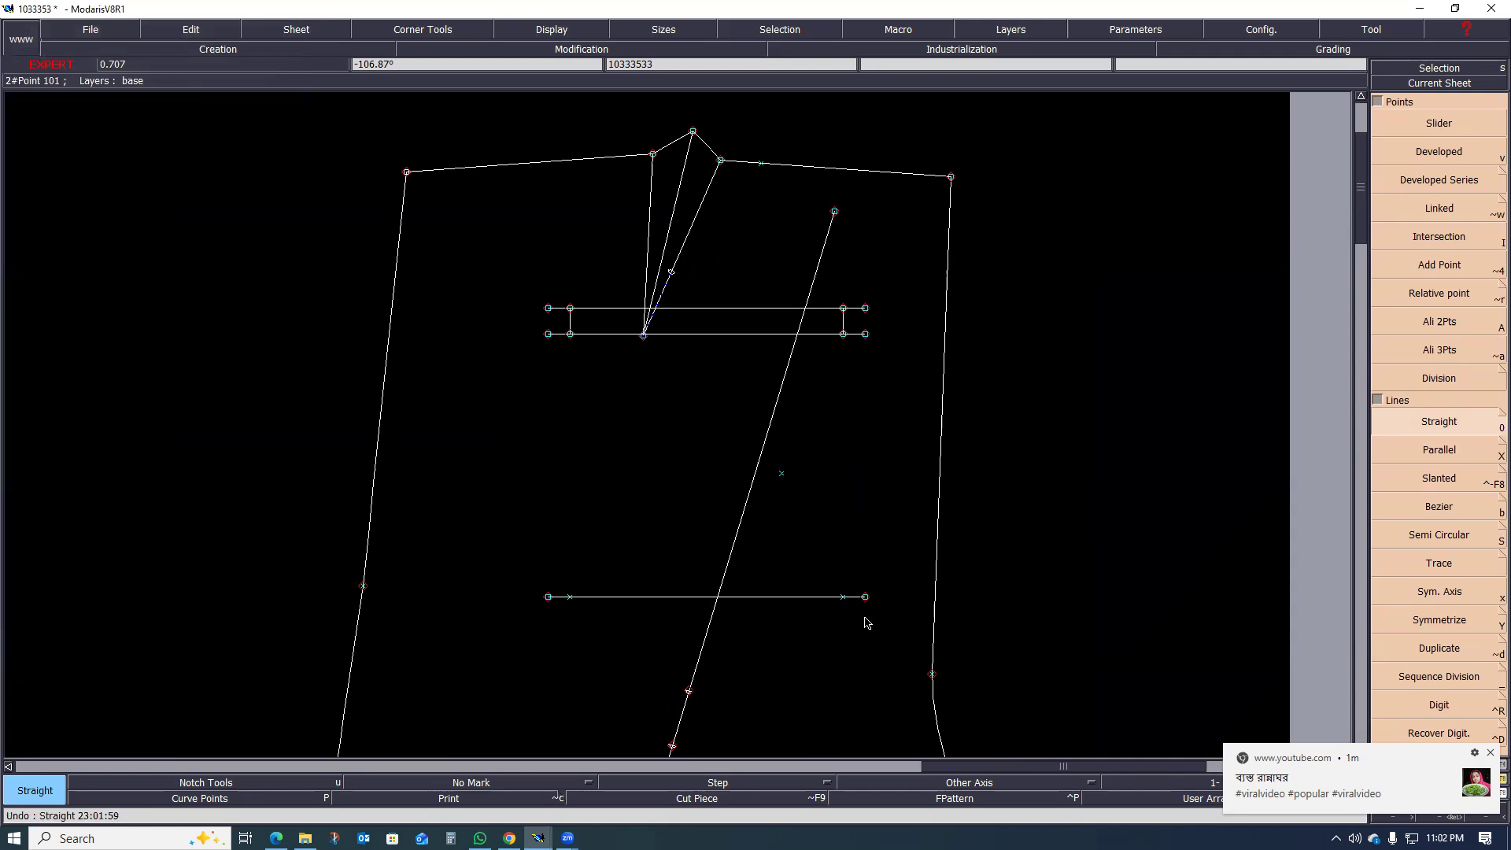
Step: Draw Bezier outlines from both ends of the lowest line up through the top horizontal line's ends, slanting inward to the waistline
key(b)
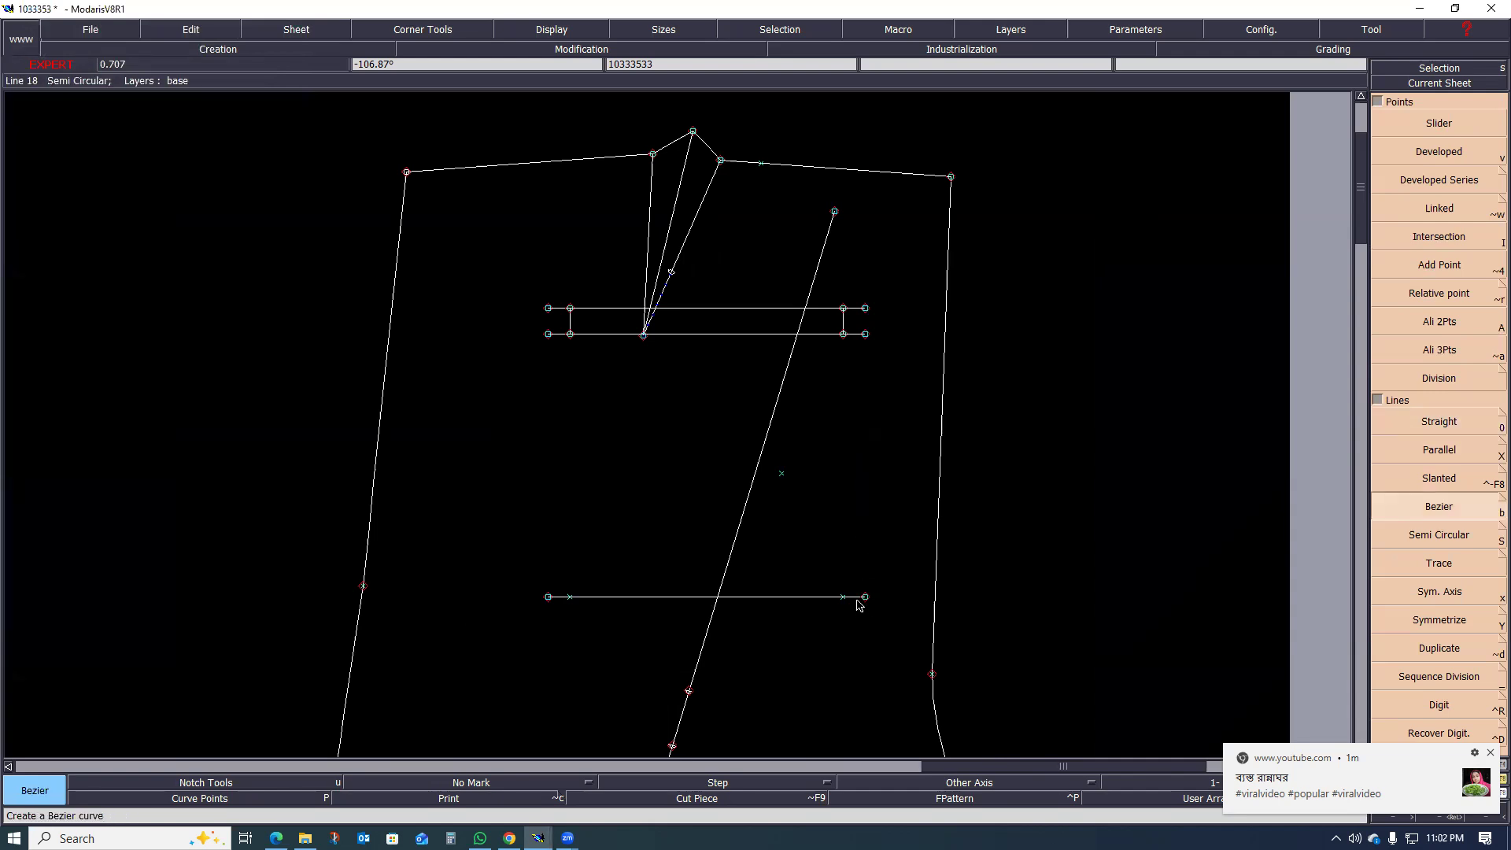
click(866, 596)
click(866, 309)
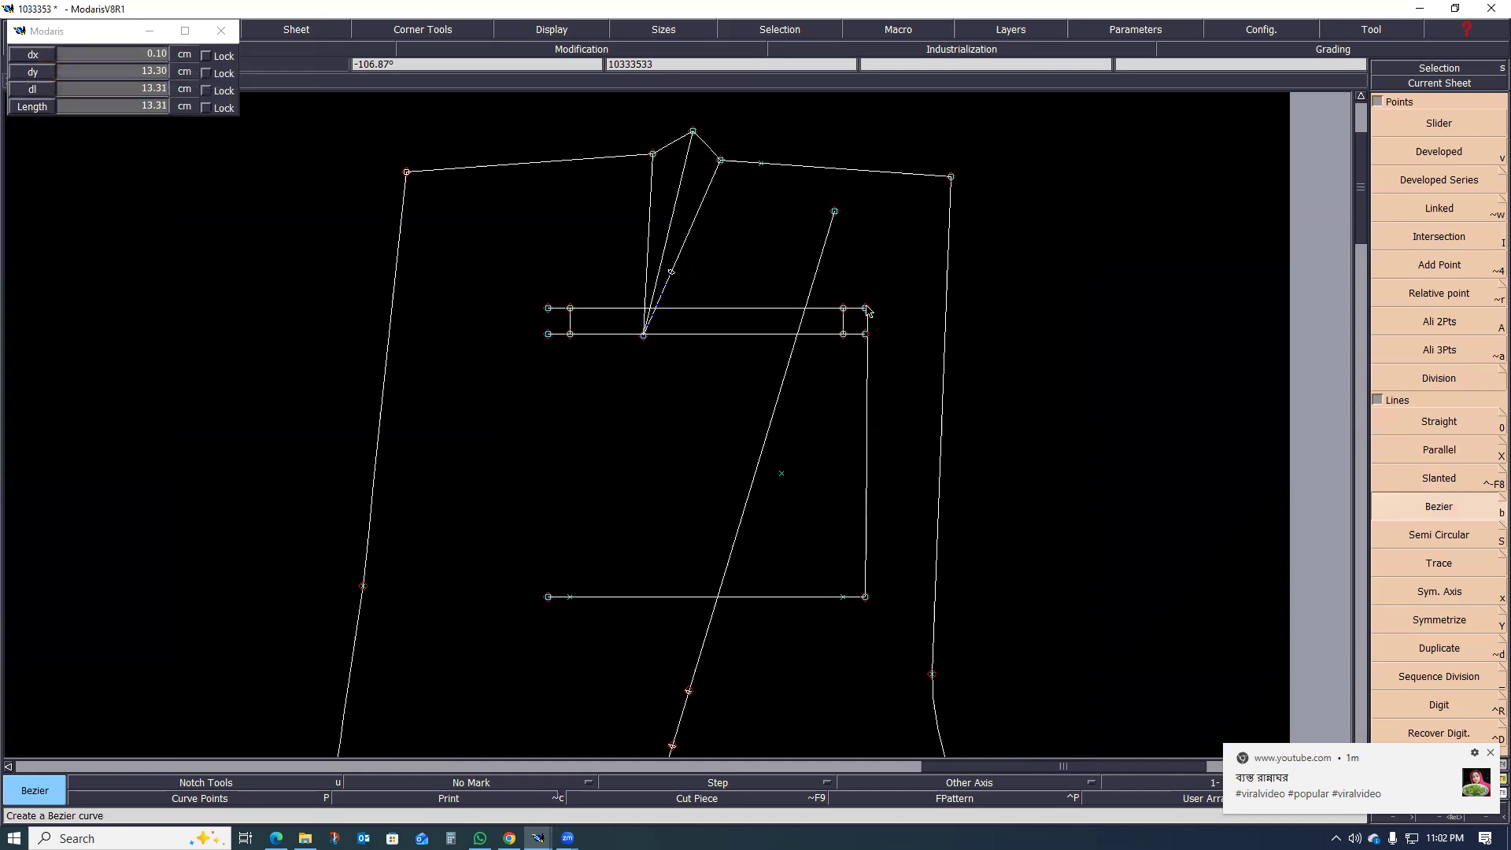
click(799, 167)
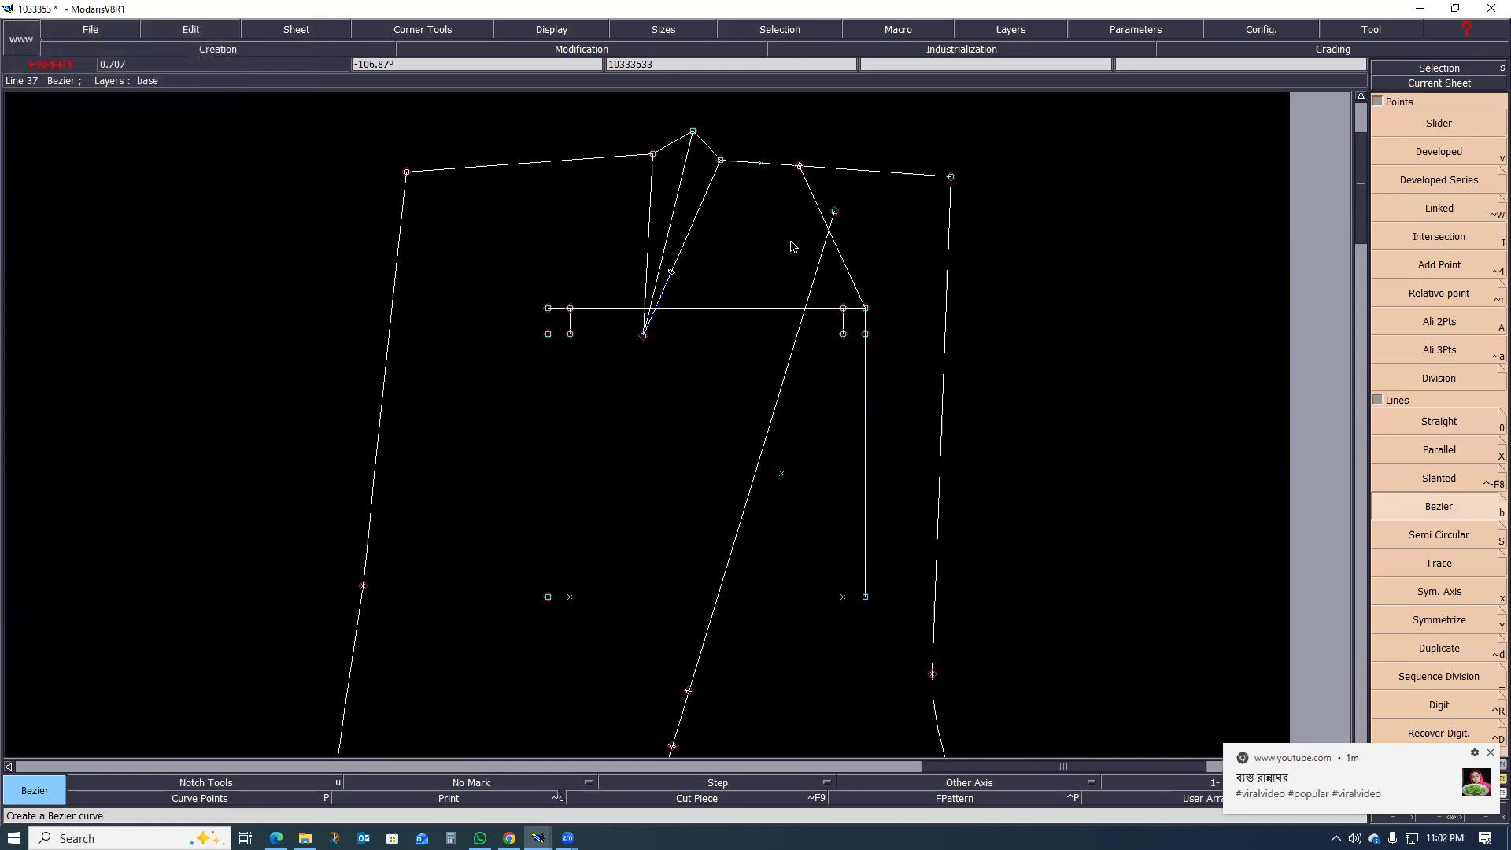
click(549, 597)
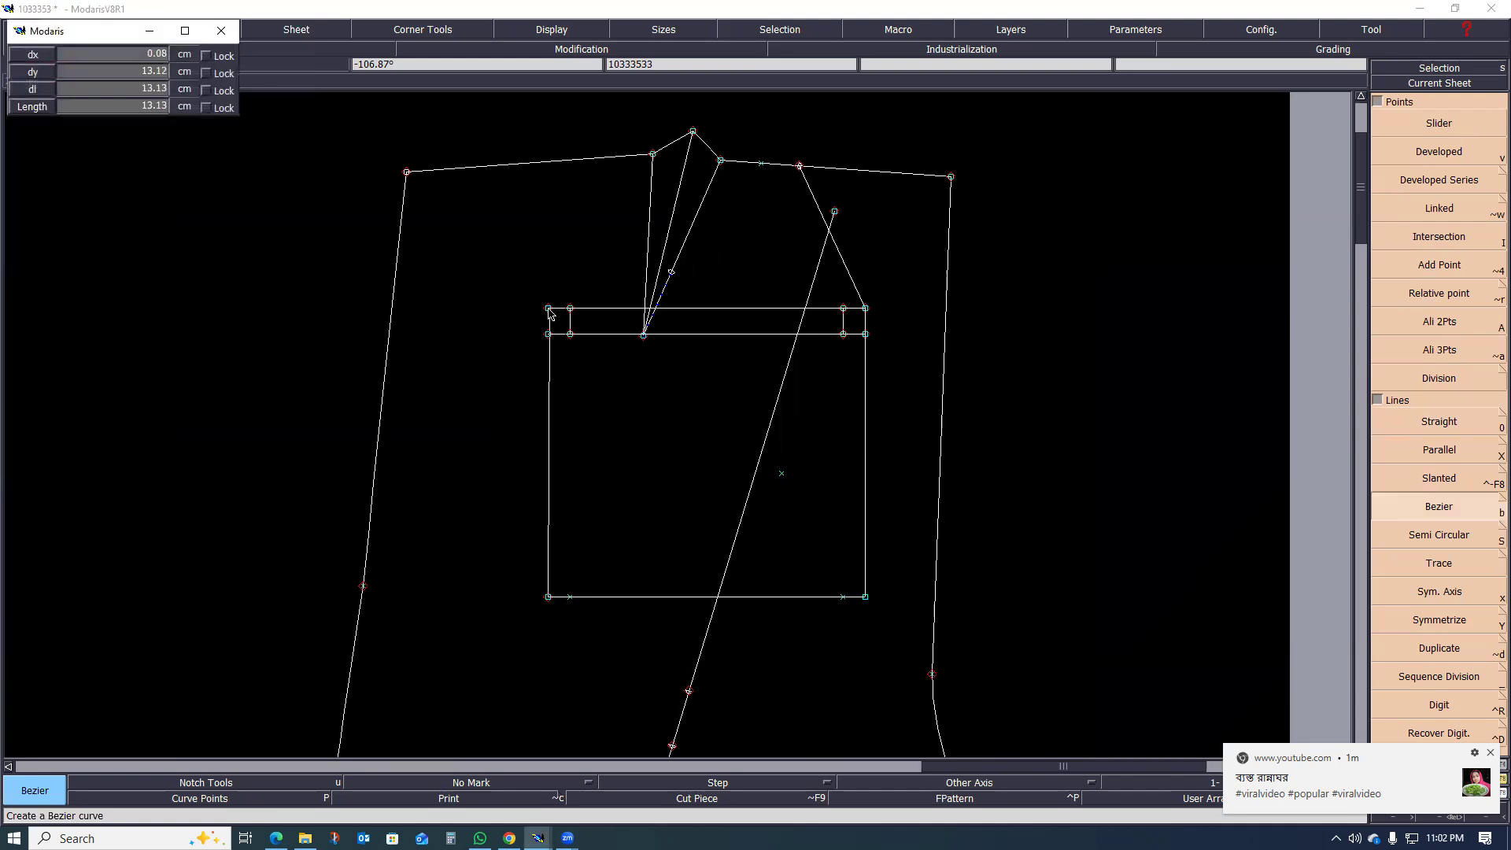
click(549, 308)
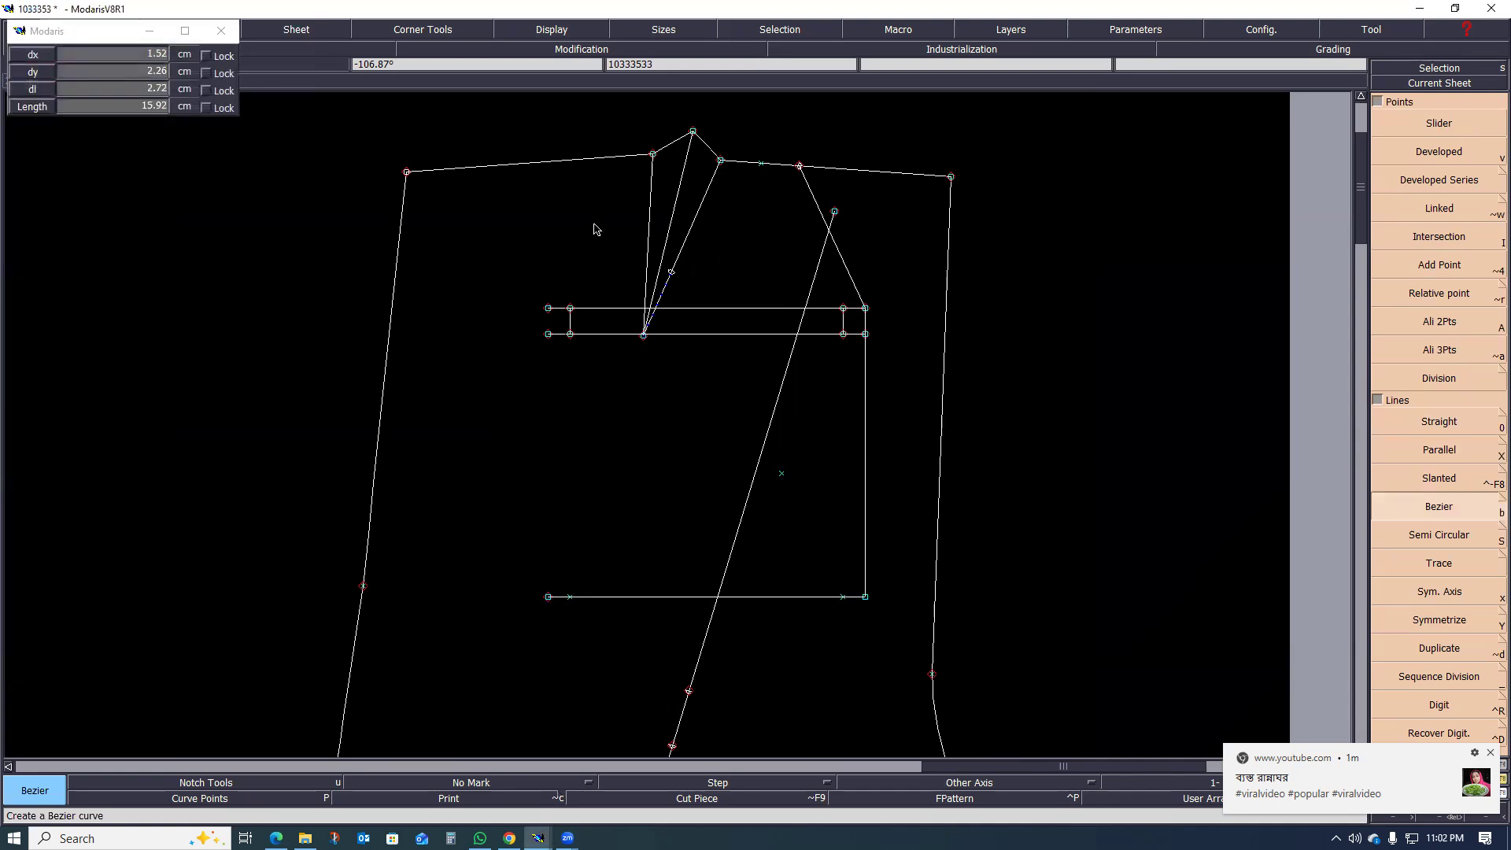
click(614, 164)
Step: Detach the right outline's upper end point from the waistline and place it just below the line
scroll(645, 267, down, 1)
scroll(665, 192, up, 1)
scroll(664, 193, up, 2)
scroll(984, 299, up, 1)
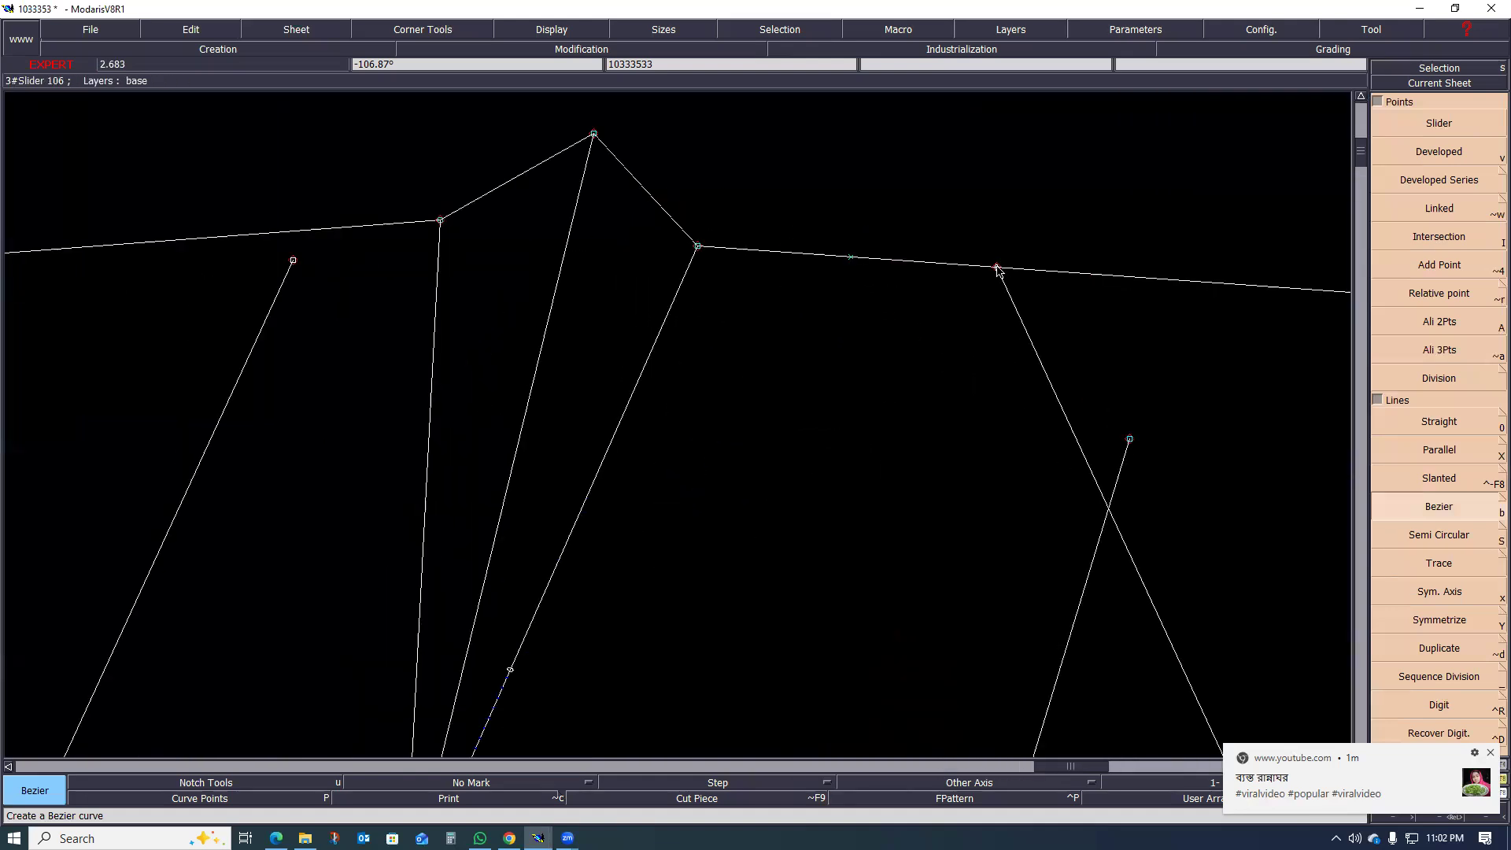
key(a)
click(995, 269)
click(991, 281)
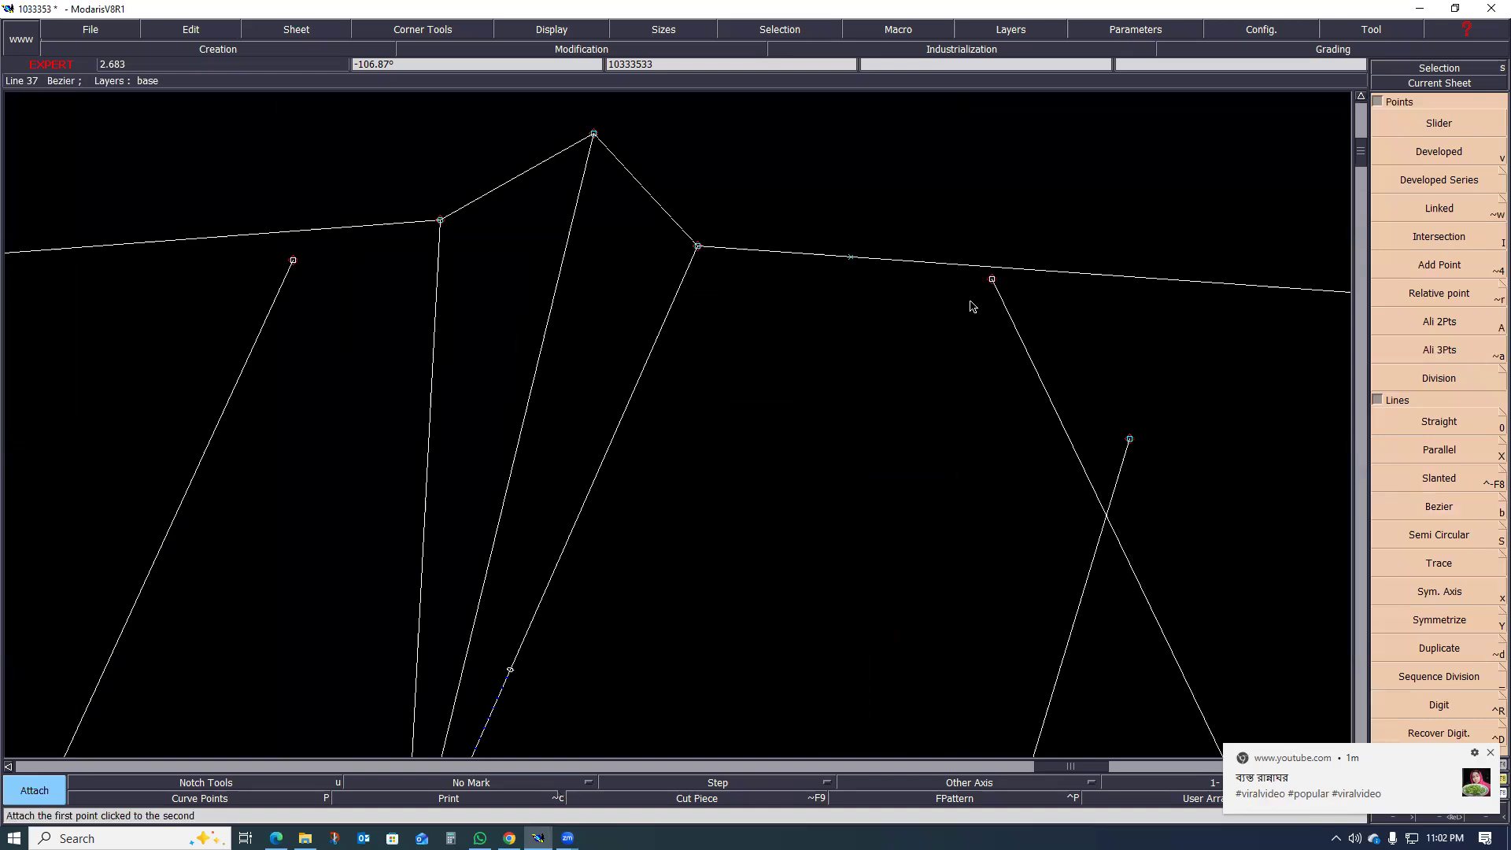
Step: Draw a straight line joining the upper end points of the left and right outlines across the dart
scroll(798, 333, down, 2)
scroll(567, 337, up, 1)
key(0)
click(523, 287)
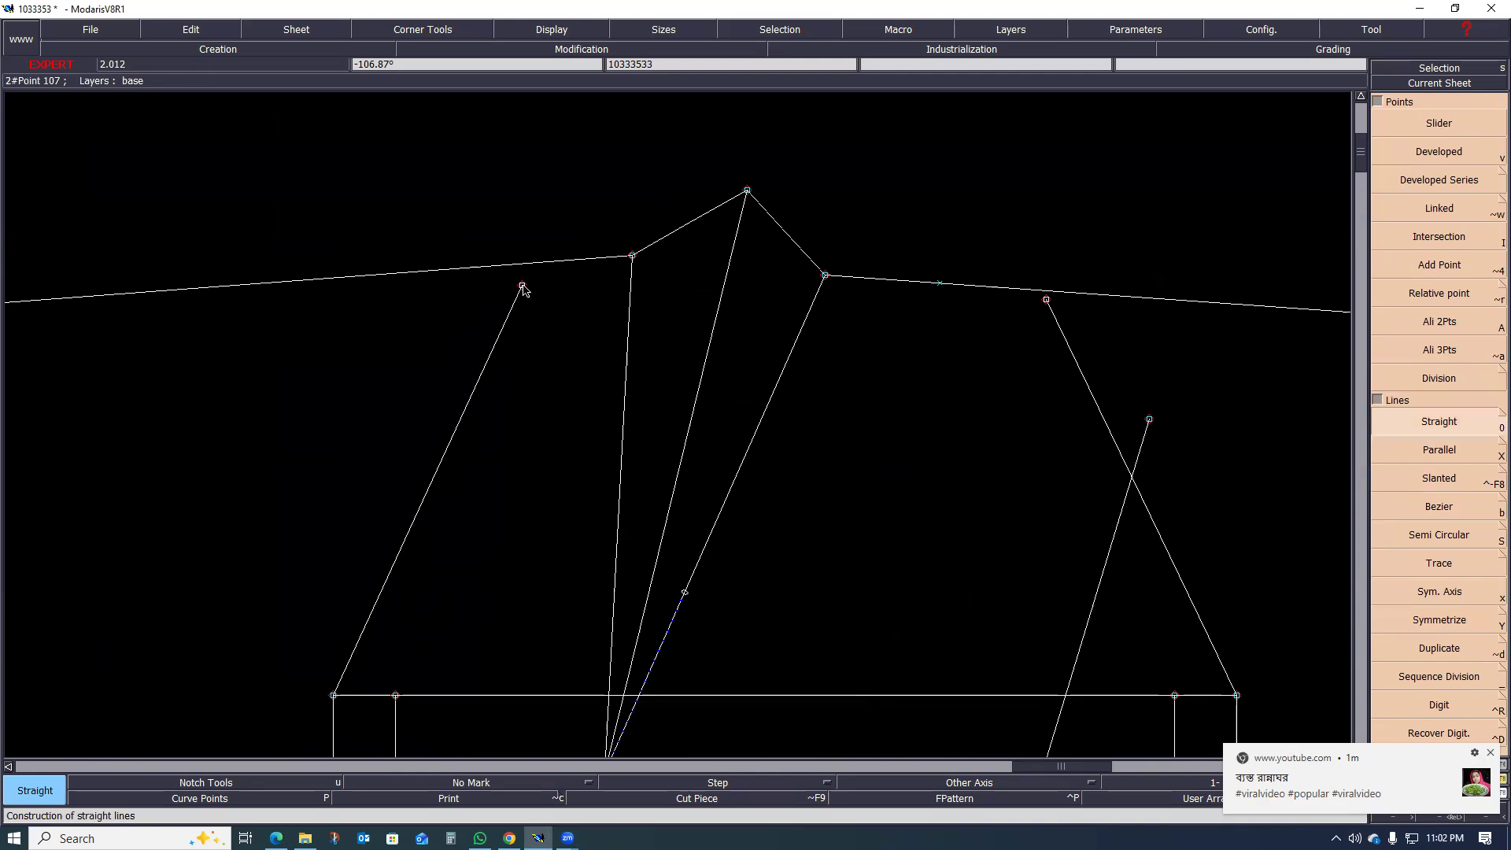
click(1048, 301)
scroll(814, 364, down, 2)
scroll(776, 403, up, 1)
scroll(776, 413, up, 1)
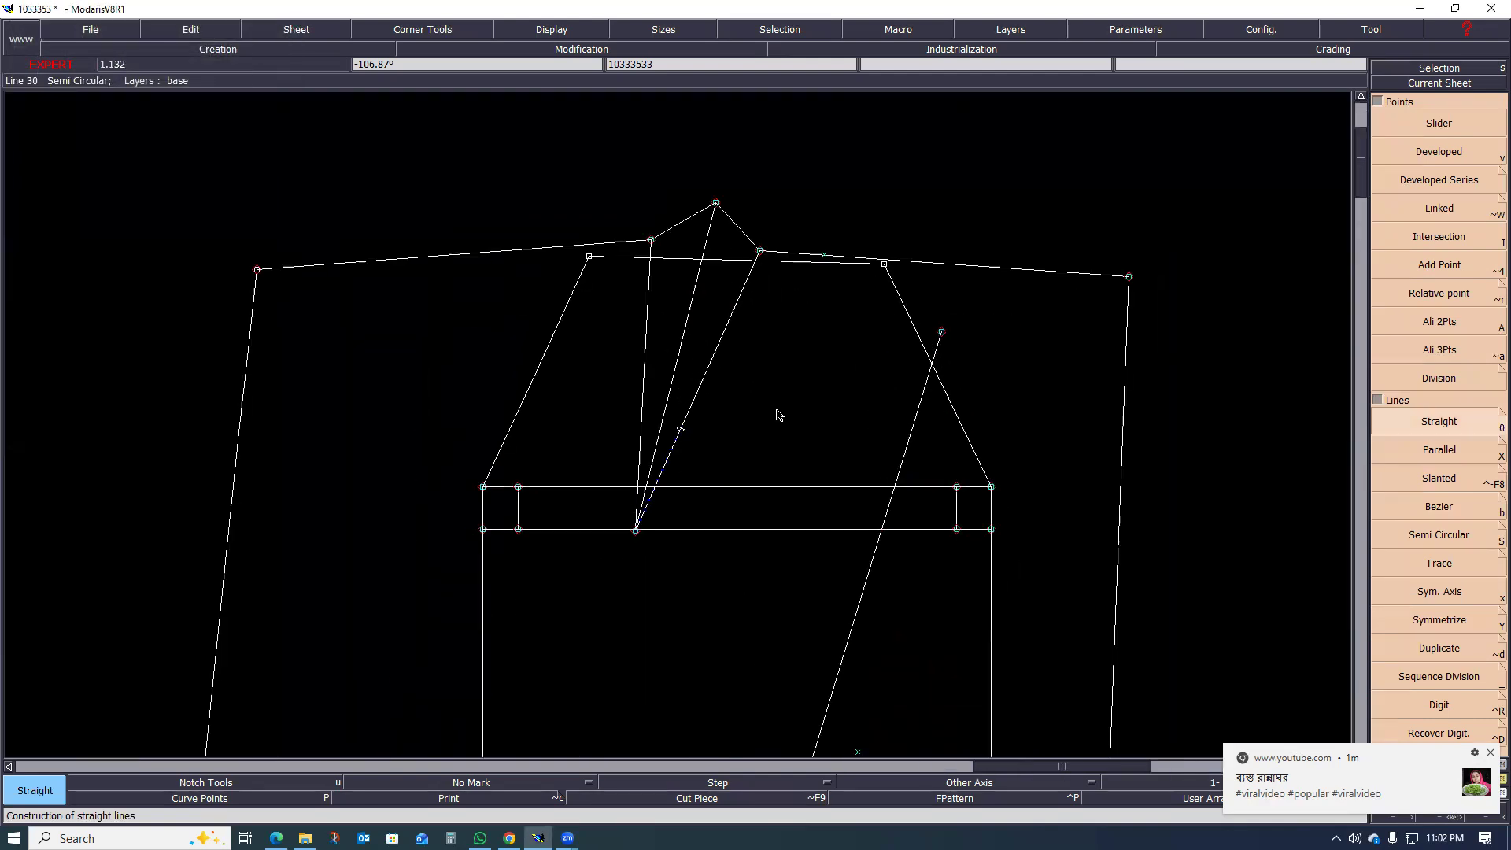
Step: Delete the two extra marker points near the ends of the pocket outline's bottom line
scroll(772, 386, down, 2)
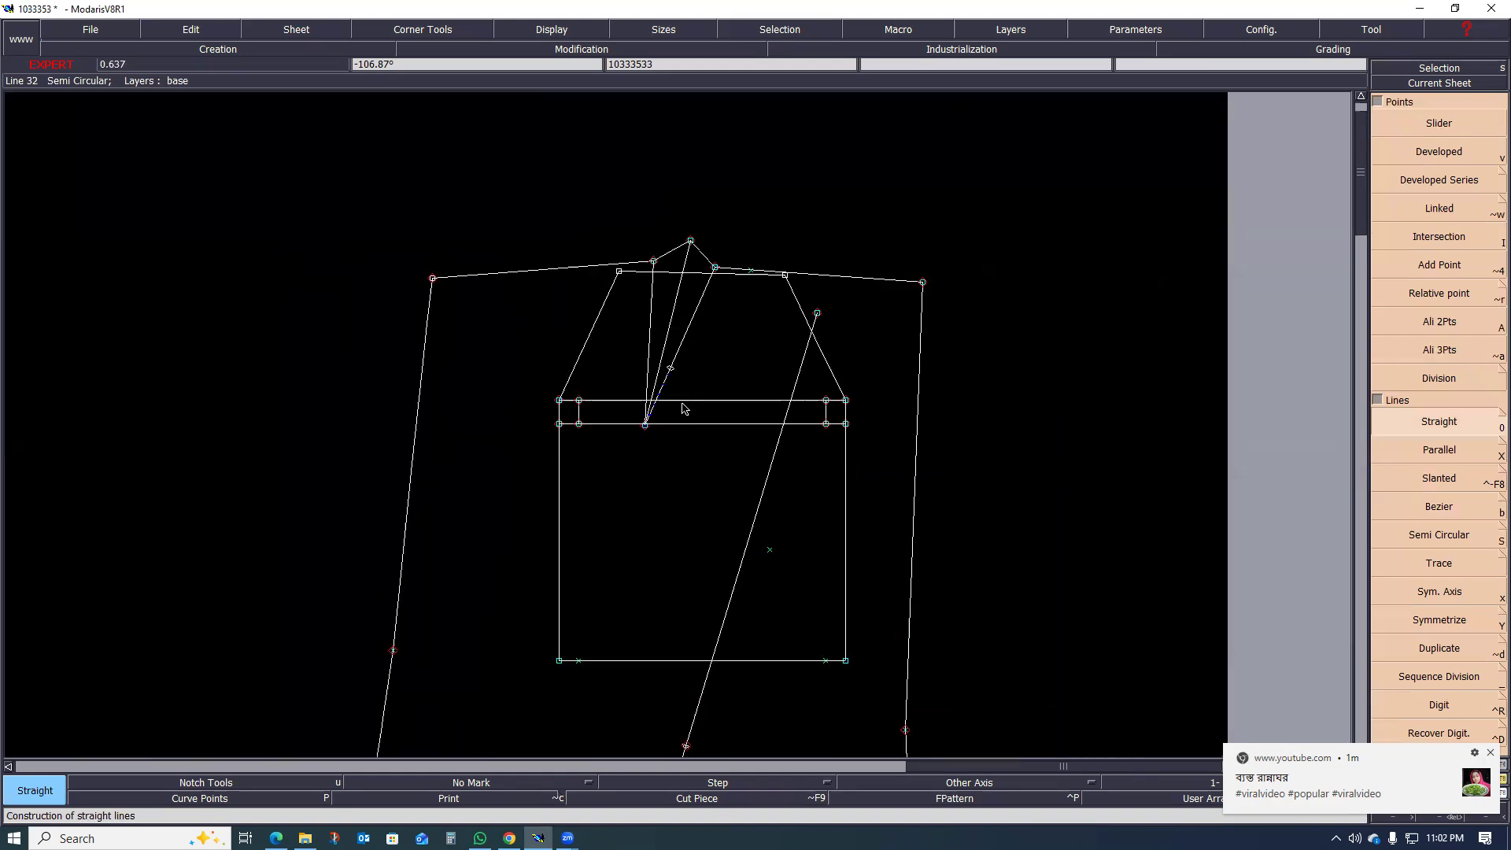
scroll(694, 404, down, 2)
scroll(590, 560, up, 3)
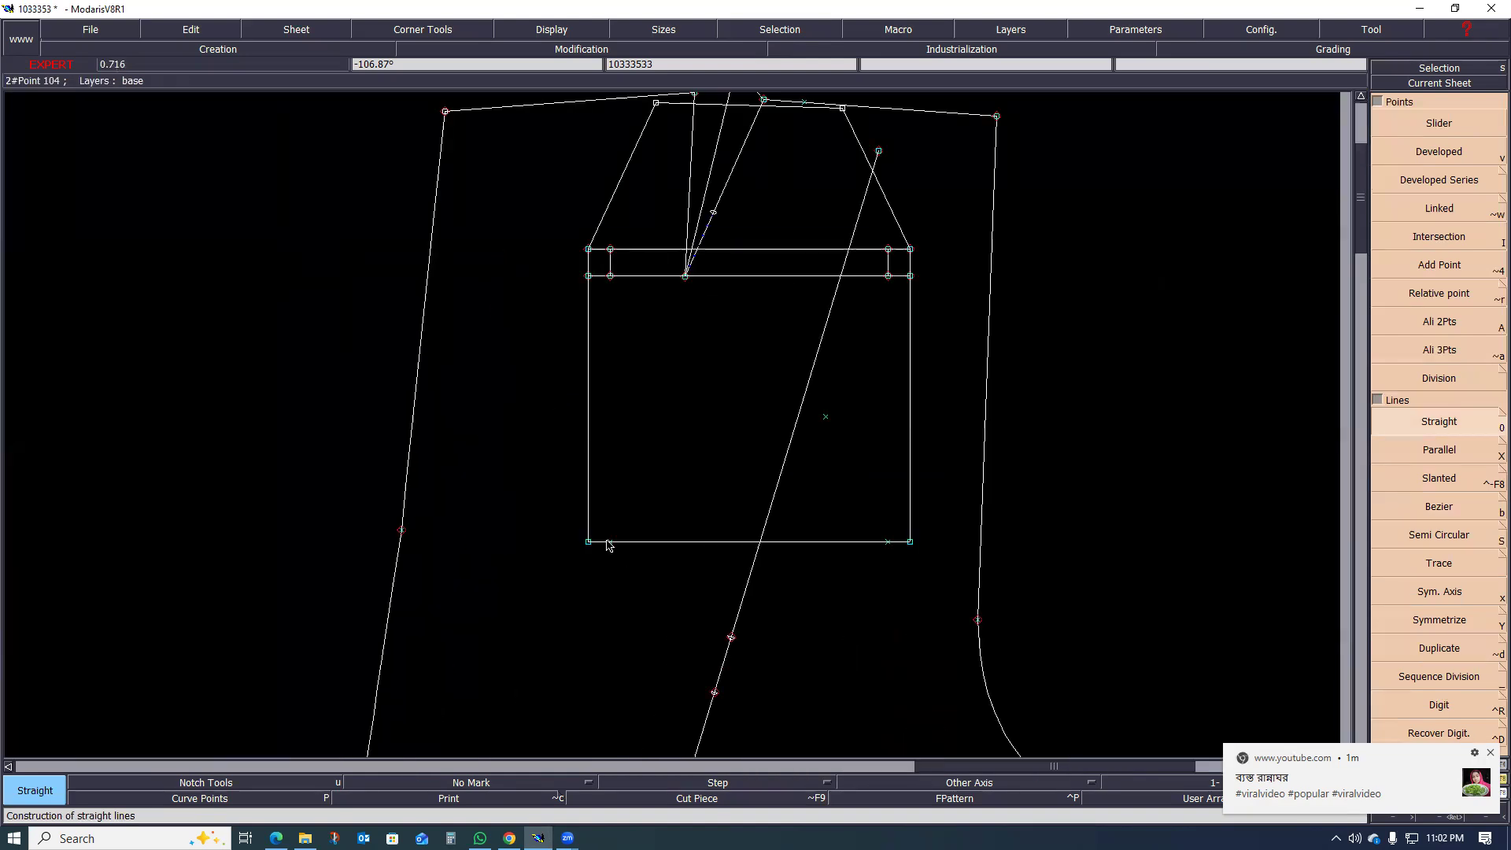
scroll(602, 587, down, 4)
scroll(769, 422, up, 5)
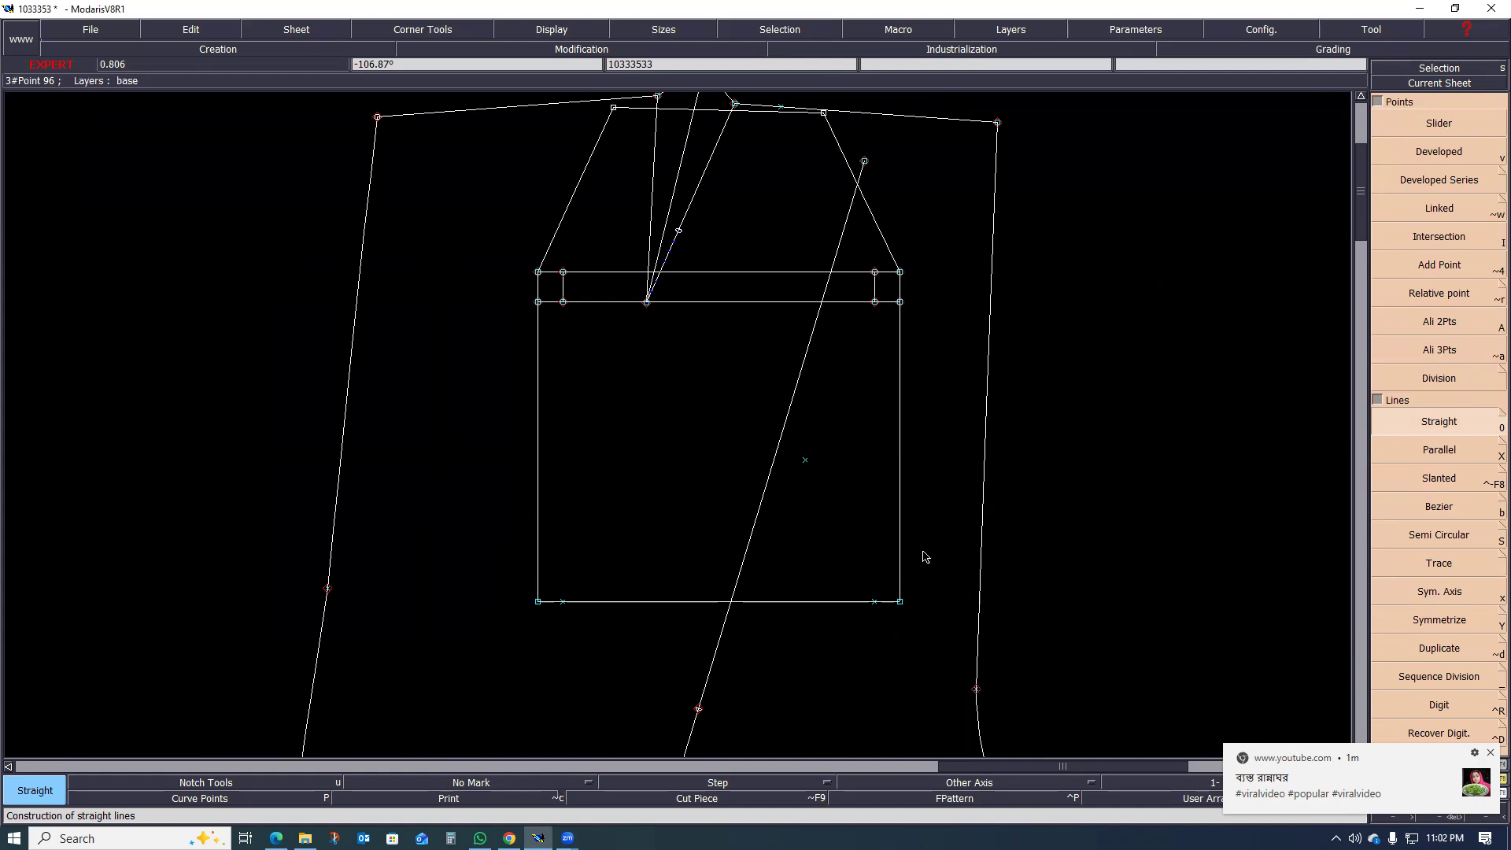
scroll(731, 409, down, 1)
scroll(765, 324, up, 3)
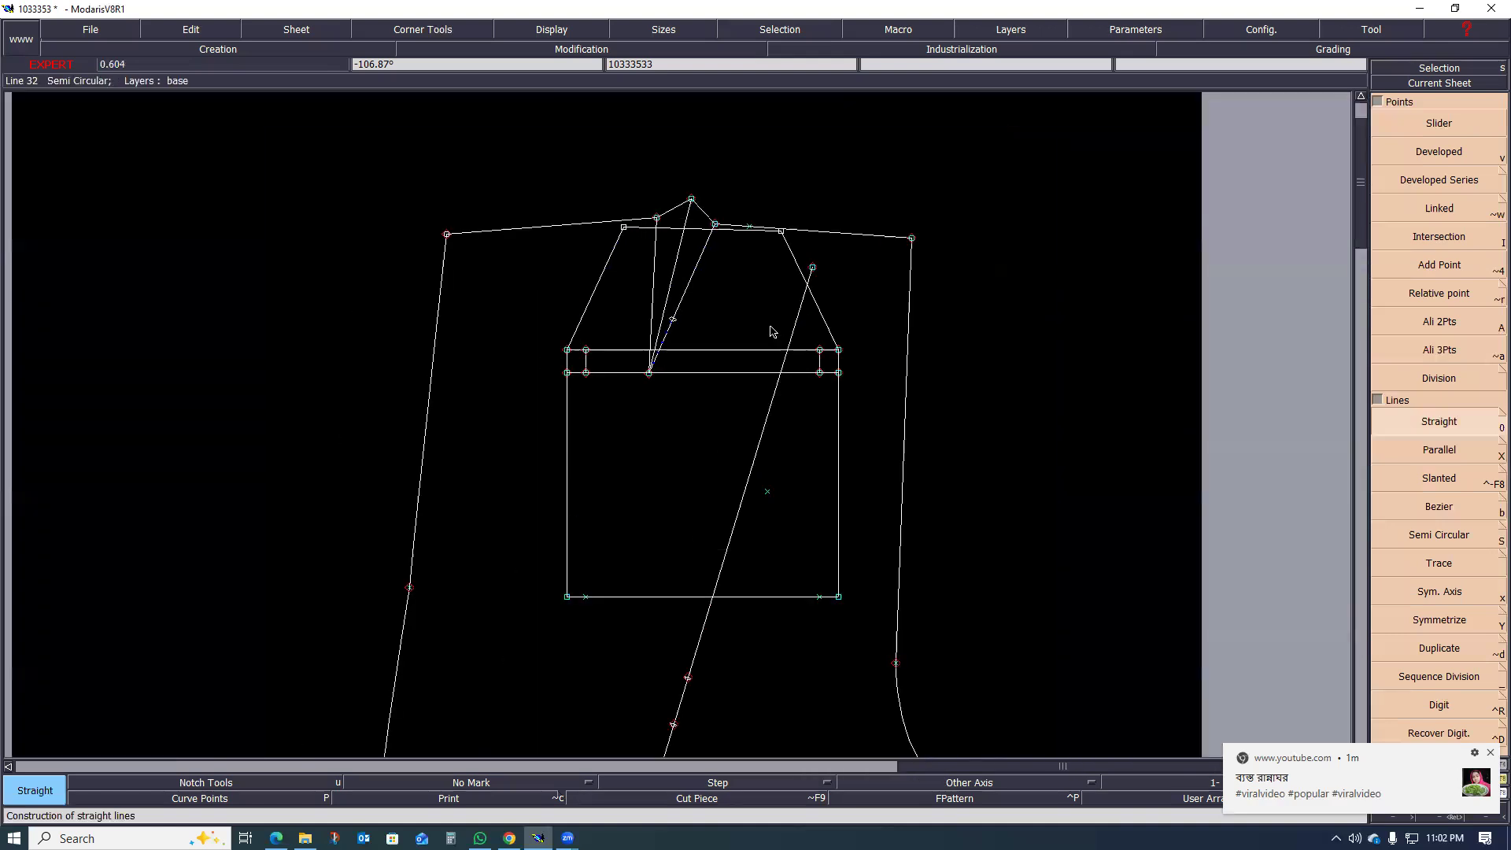
scroll(758, 413, down, 1)
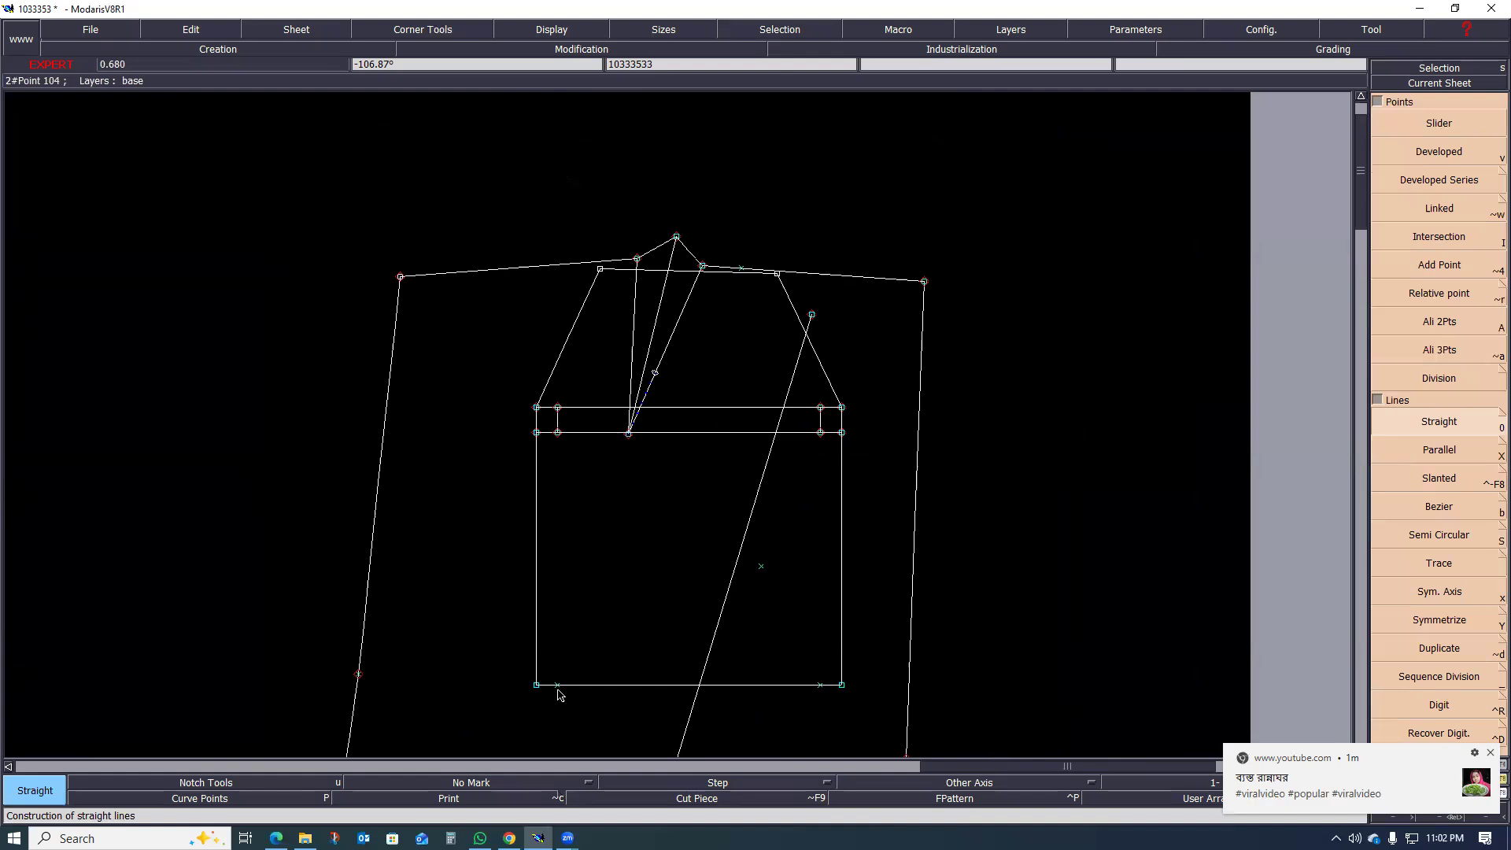
key(Delete)
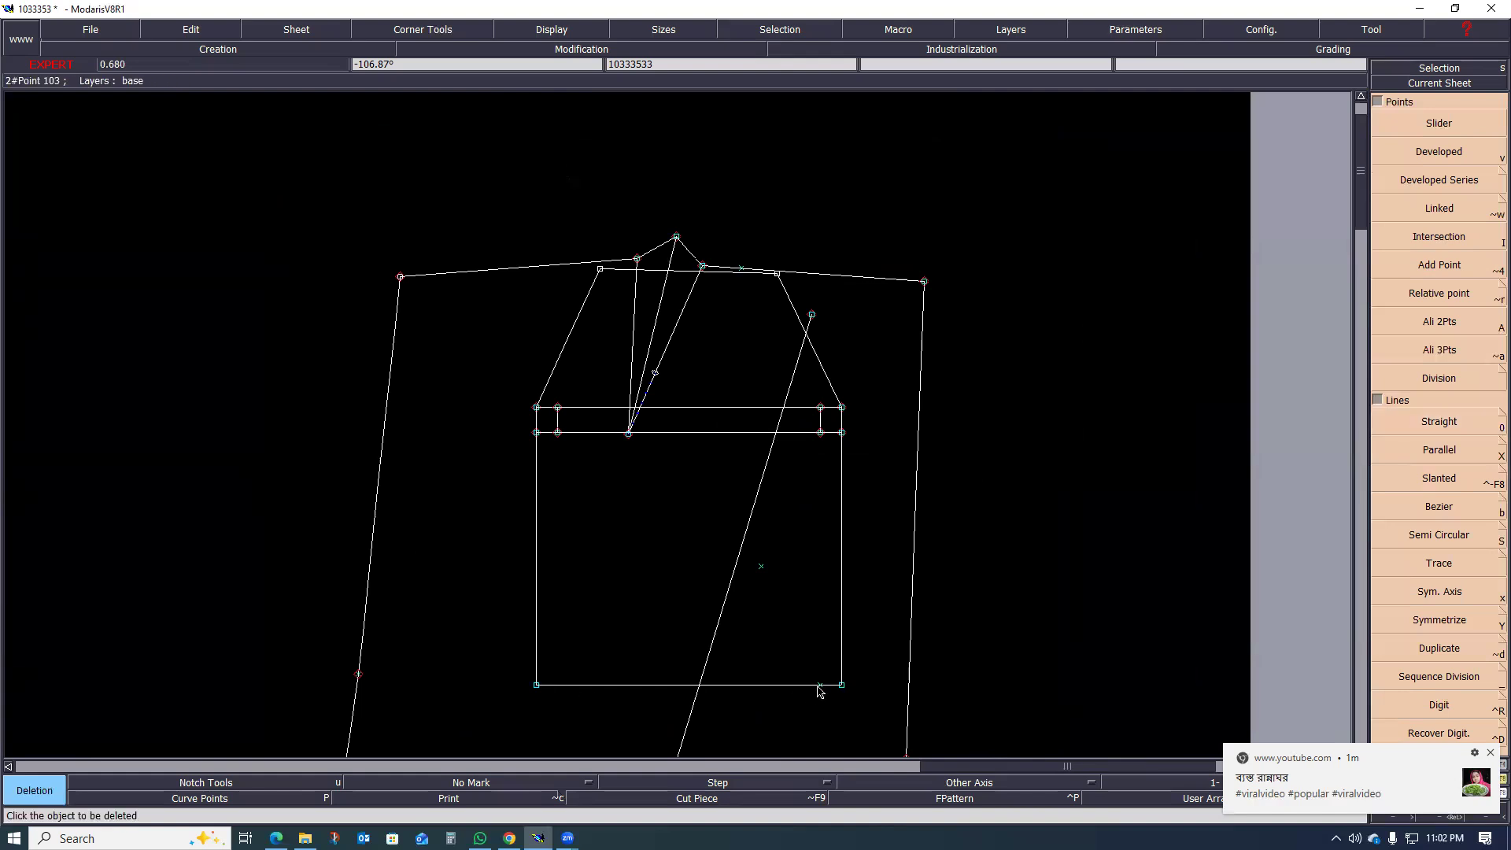
Step: Reshape the pocket outline by moving both bottom corner points straight down 2 cm, with dx 0 and dy -2
key(r)
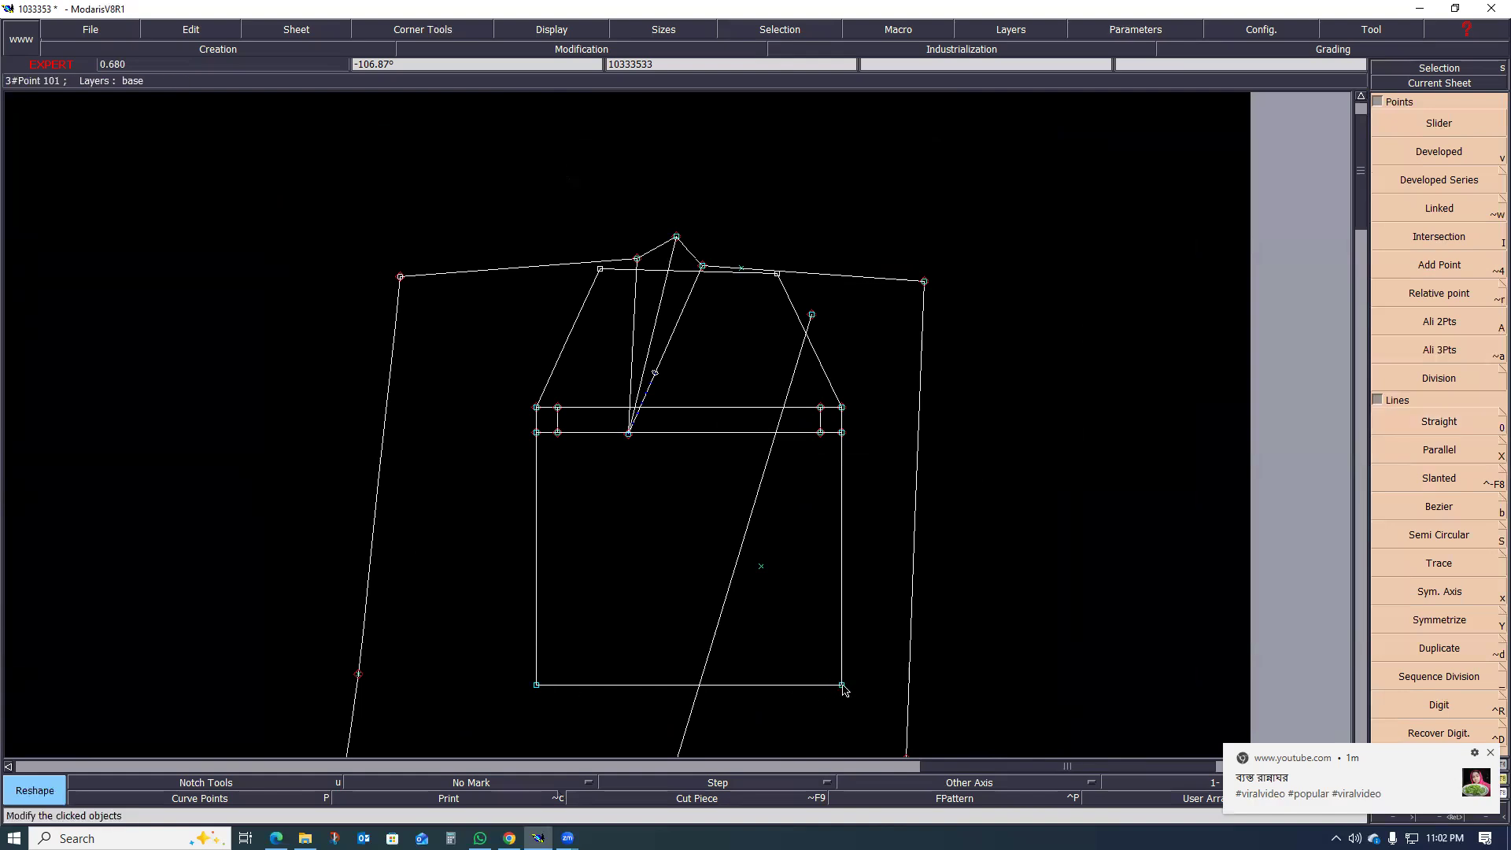
click(841, 684)
text(0)
key(Return)
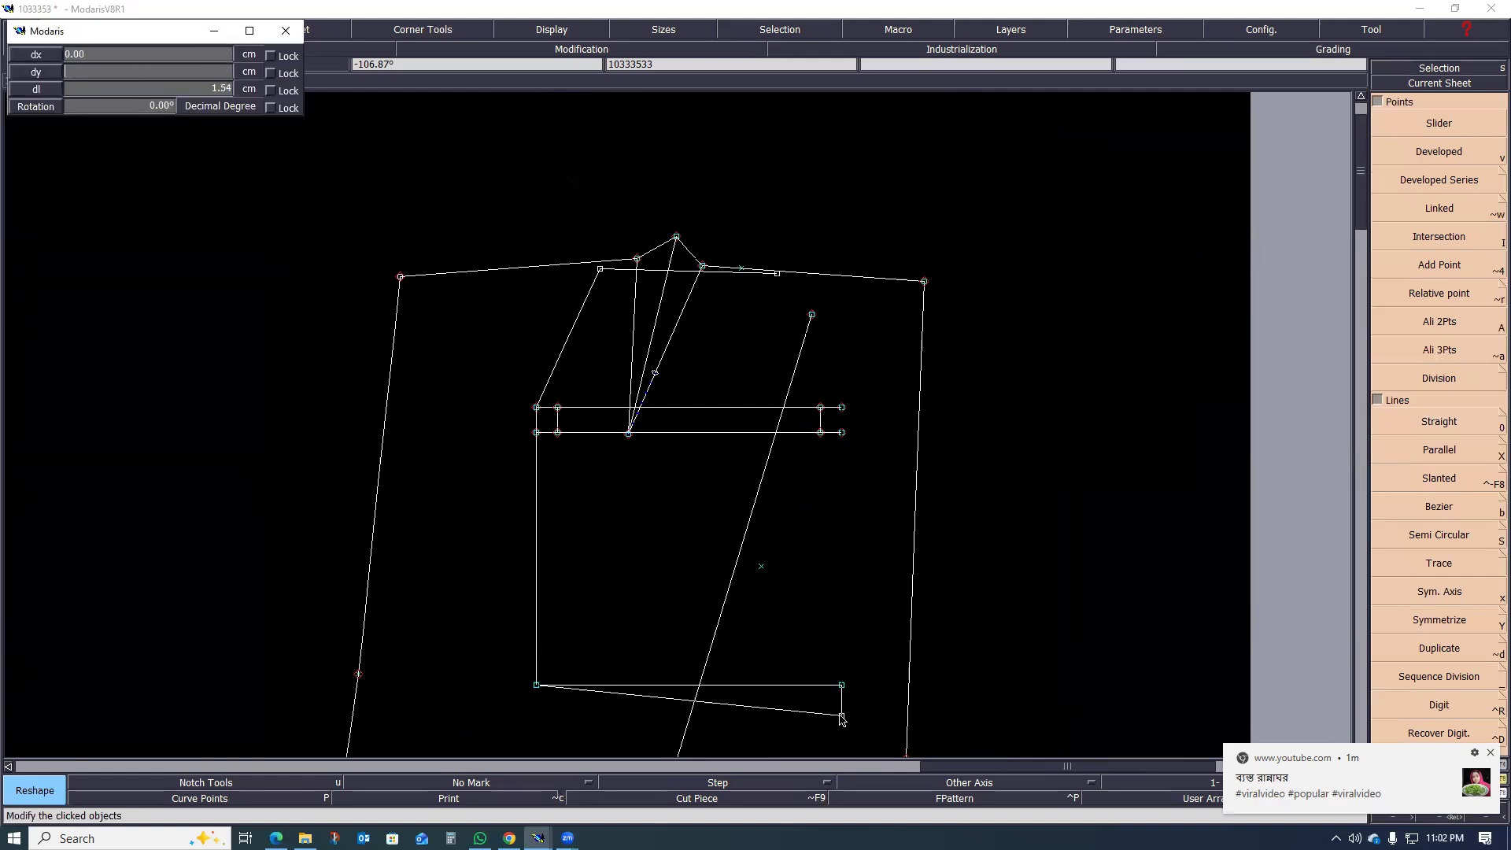
key(Return)
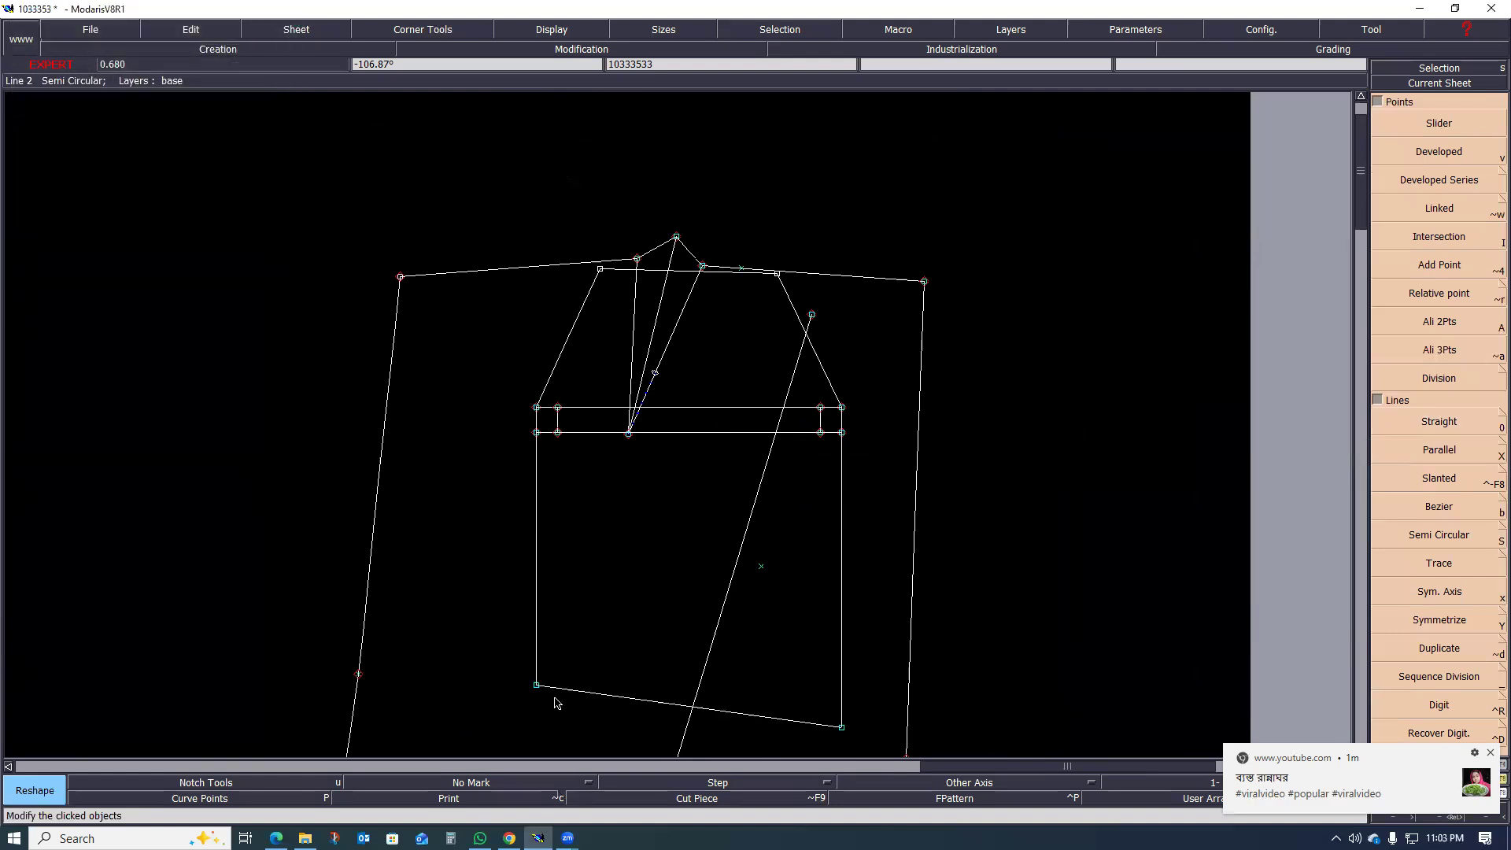
click(535, 686)
text(0)
key(Return)
text(-2)
key(Return)
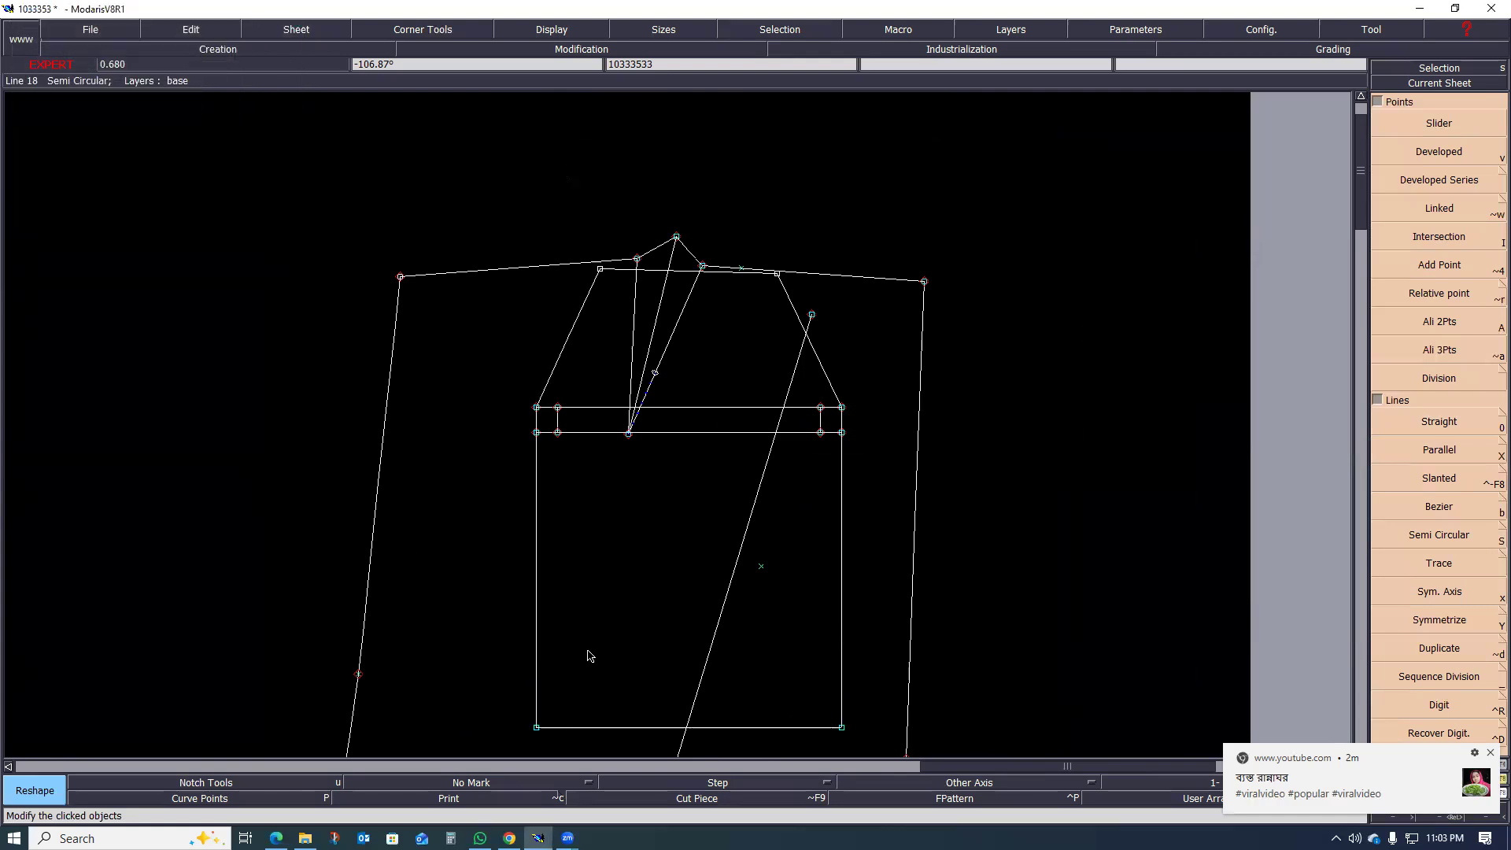
Step: Move the pocket outline's upper end points inward, the left one about 0.6 cm and the right one about 0.4 cm, keeping the top line roughly level
scroll(590, 609, down, 1)
scroll(675, 539, up, 2)
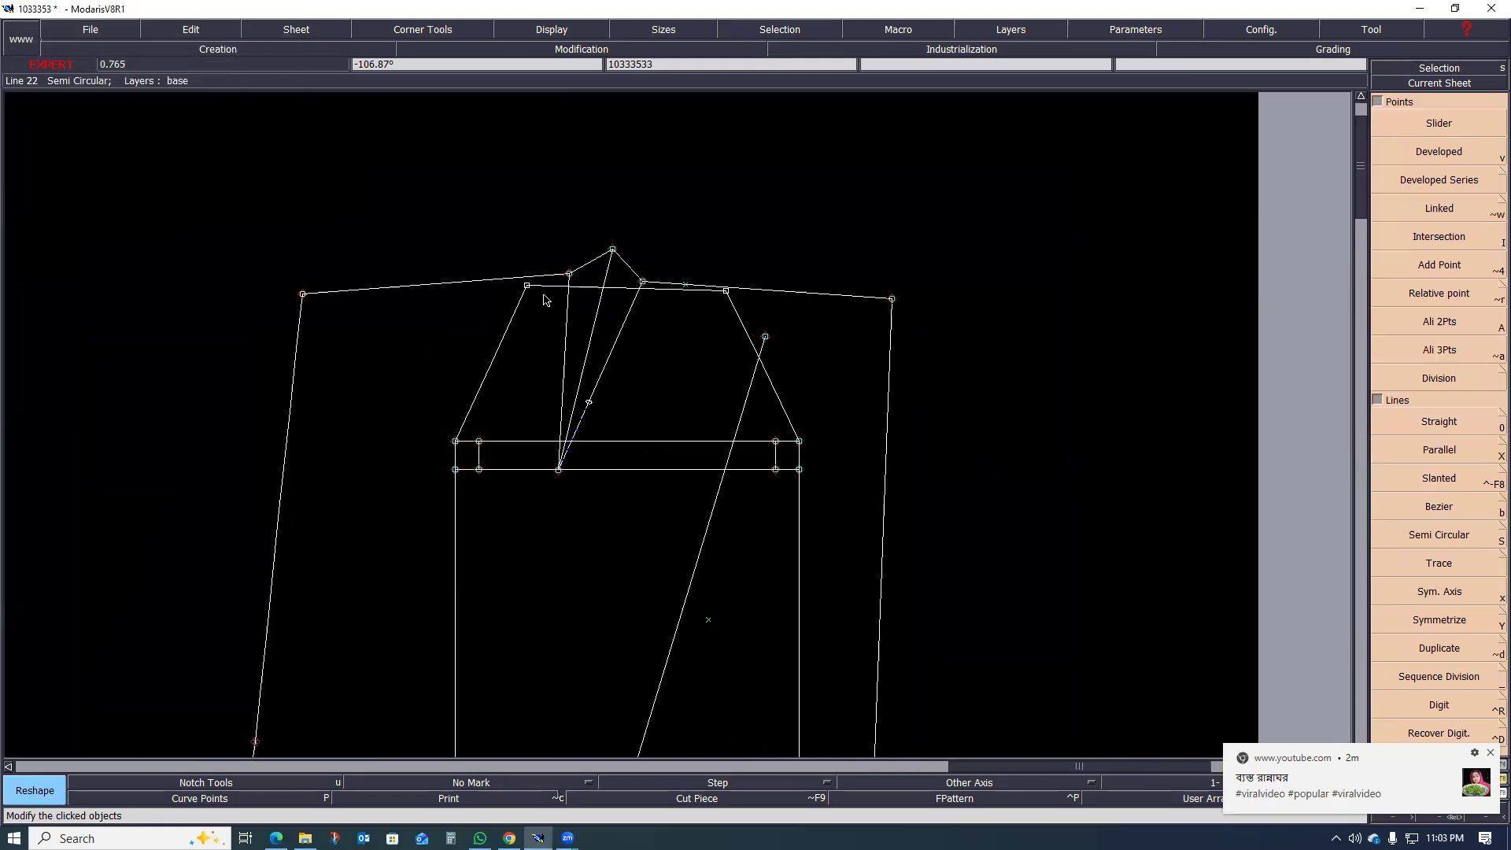
scroll(614, 306, up, 1)
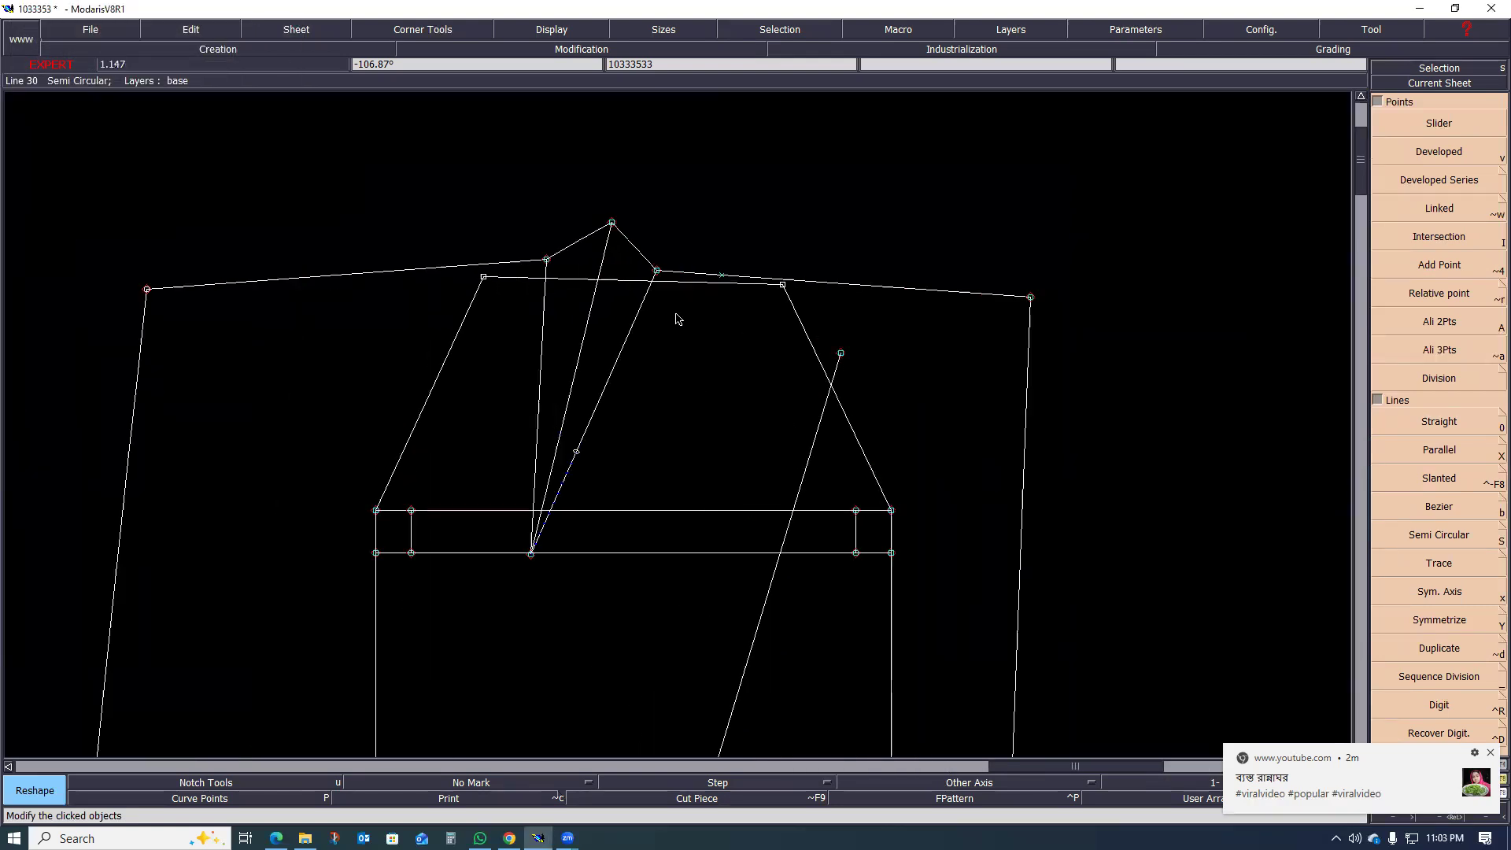
click(483, 278)
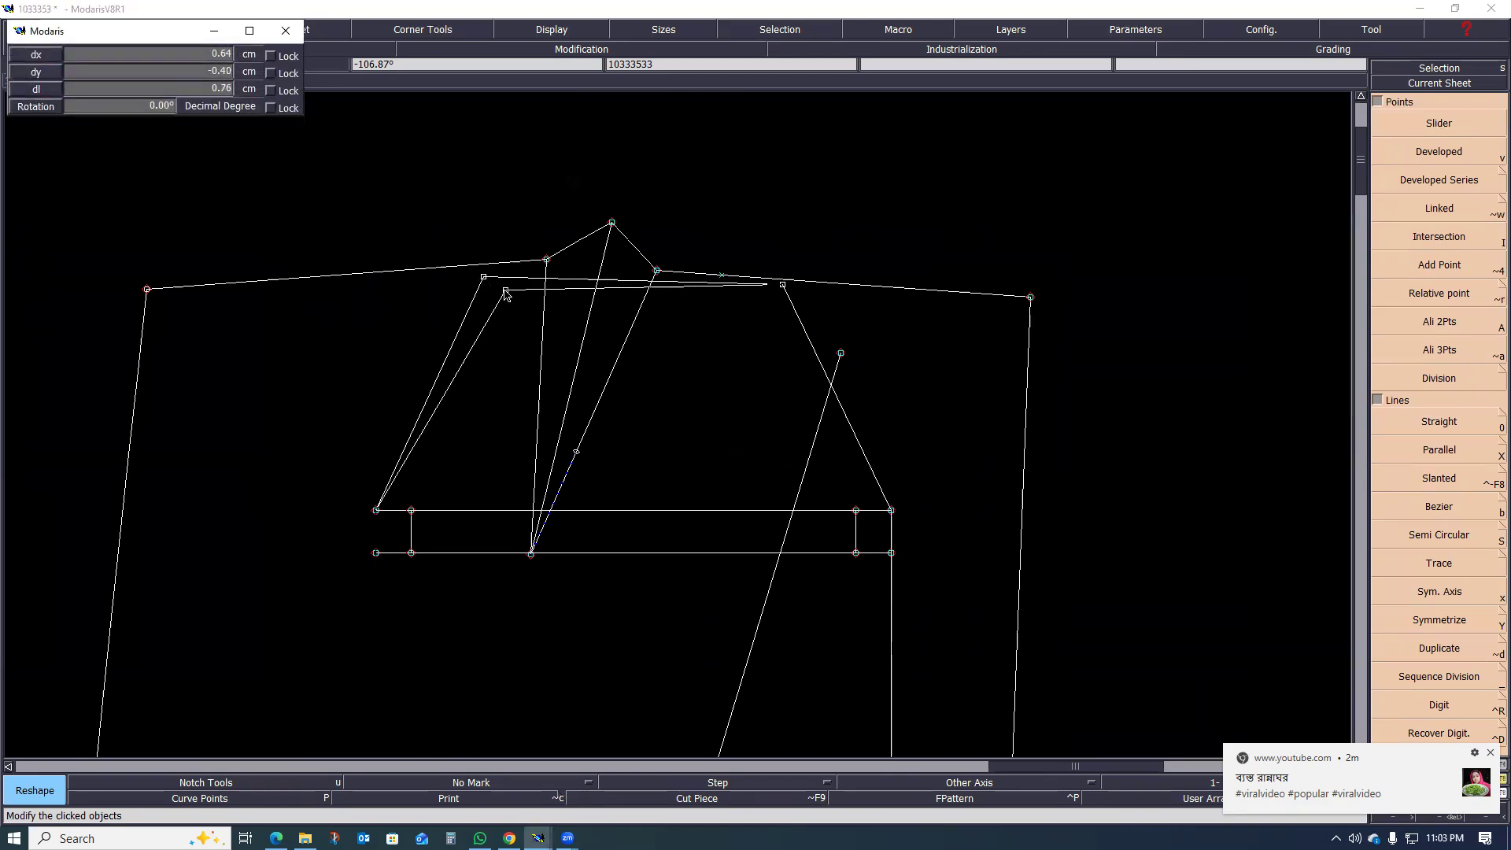
click(504, 287)
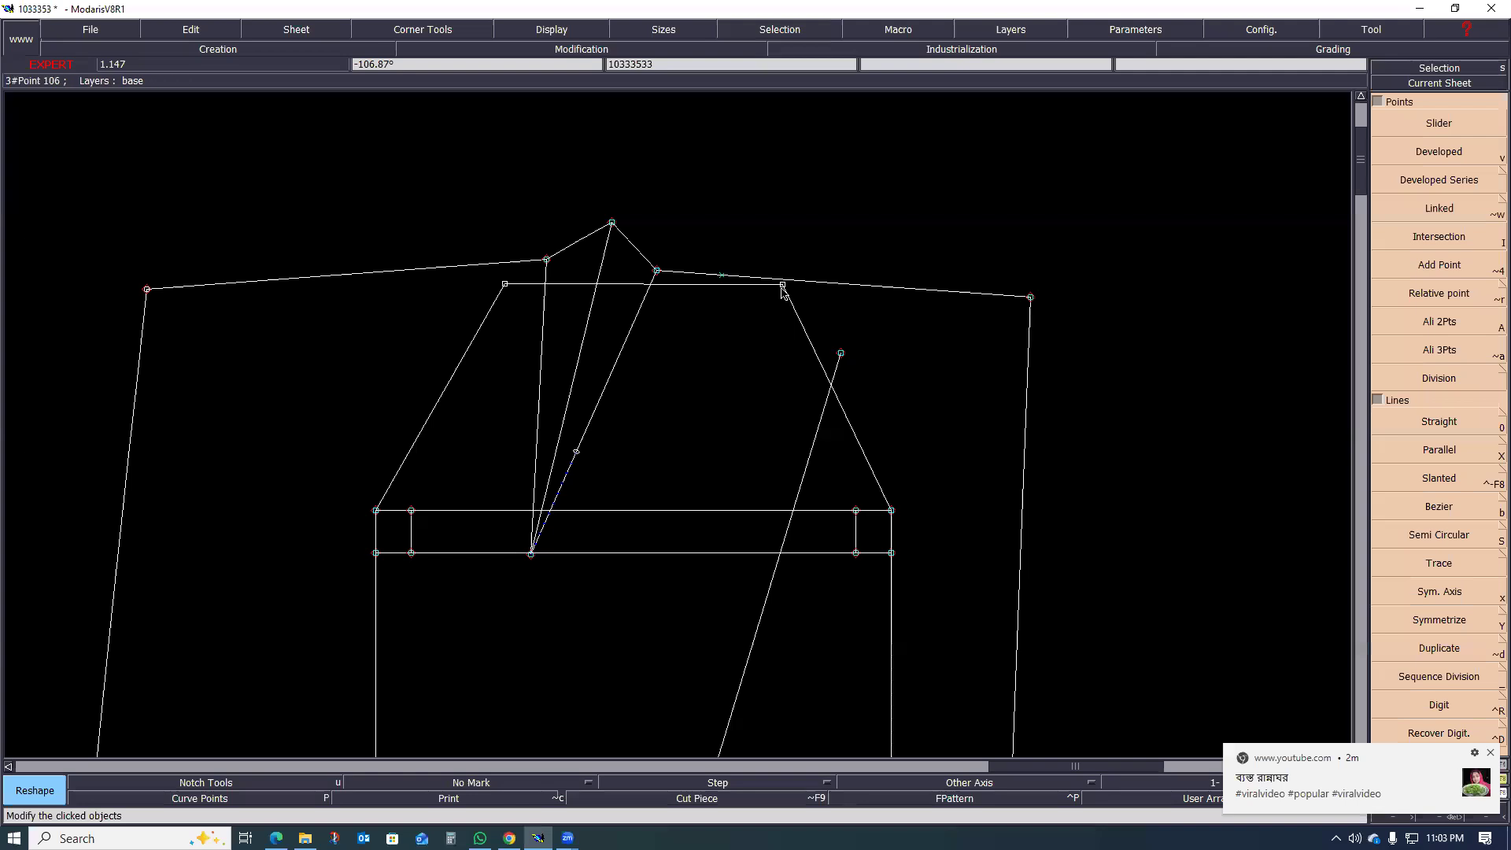
scroll(782, 270, up, 2)
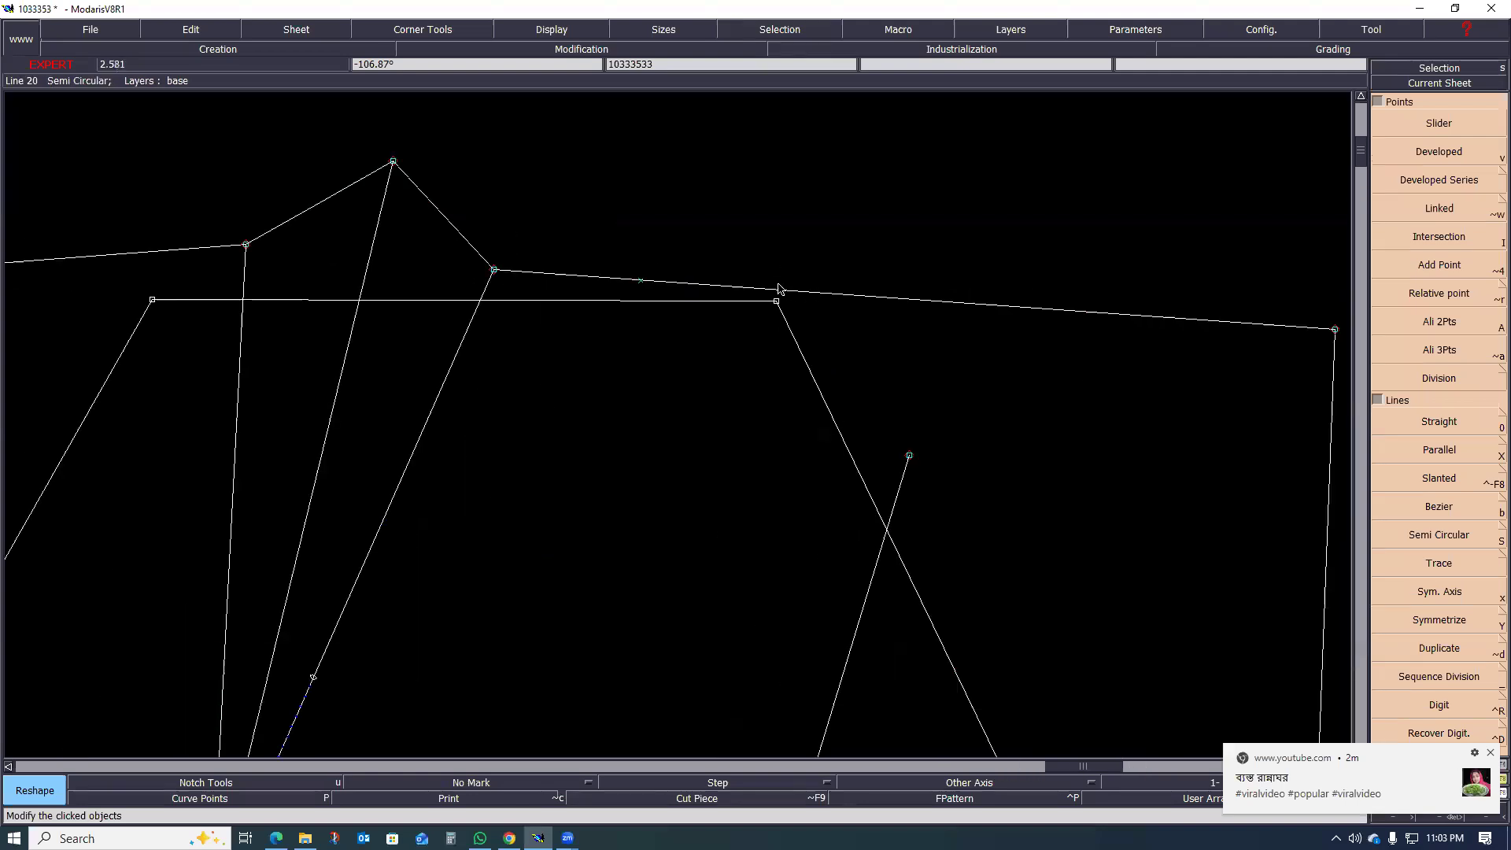
scroll(866, 344, down, 2)
scroll(825, 341, up, 1)
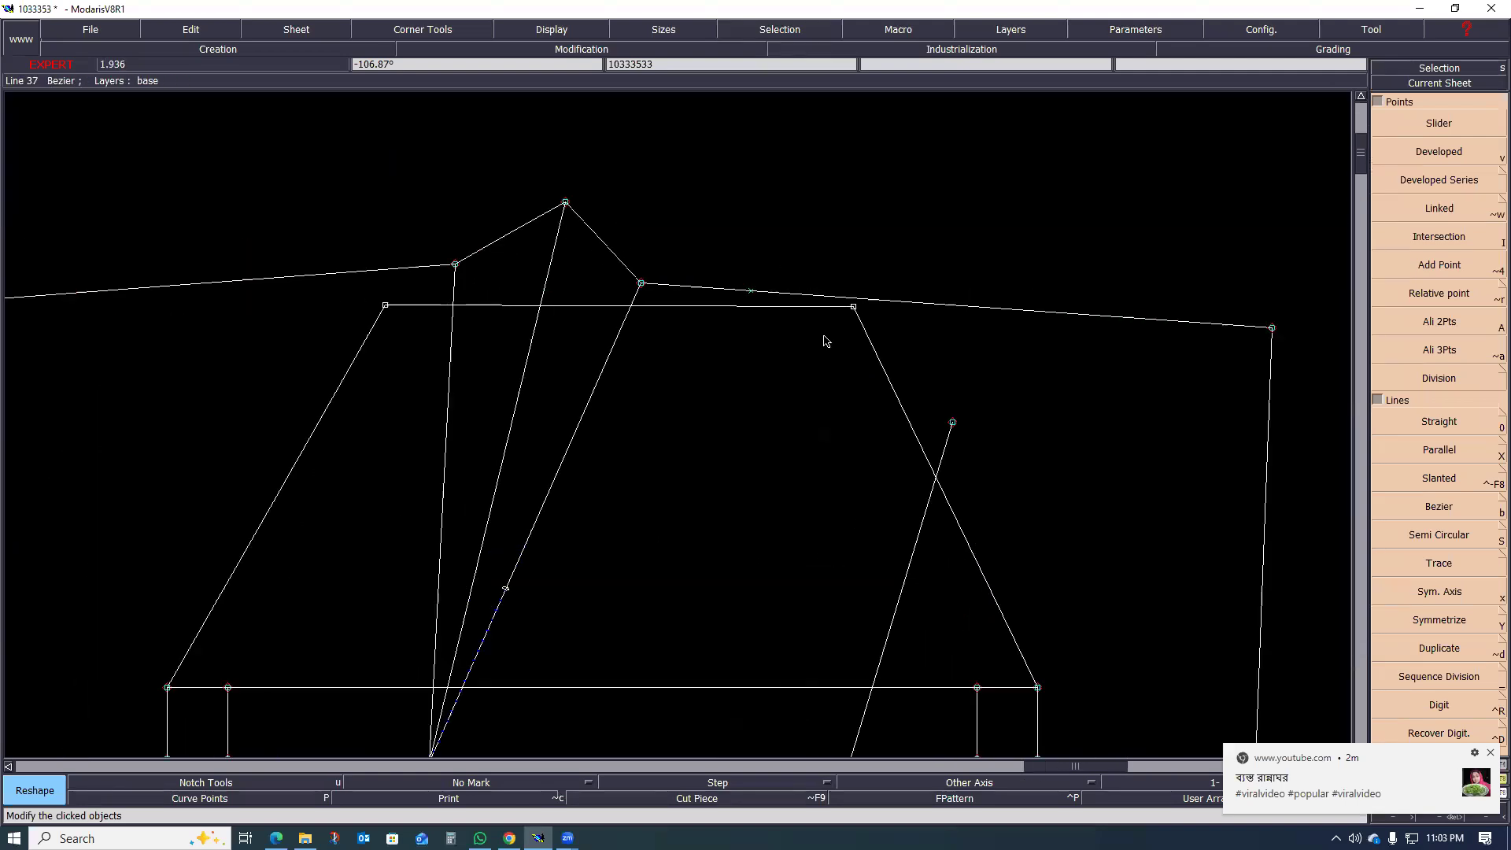
click(853, 307)
click(829, 308)
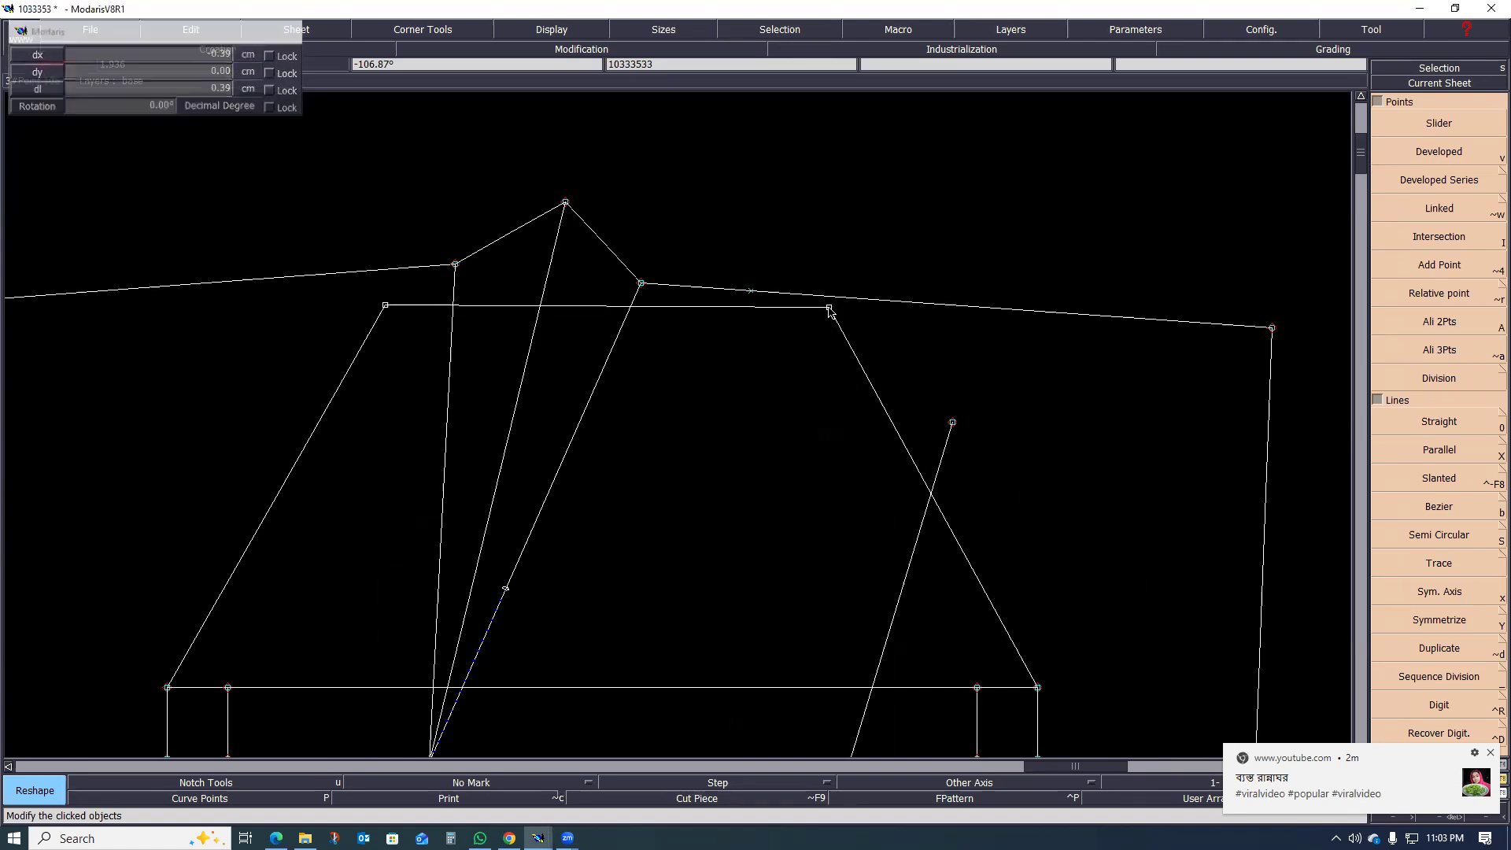
Step: Examine the pocket outline's top line against the waistline and the dart
scroll(744, 351, down, 1)
scroll(712, 321, up, 1)
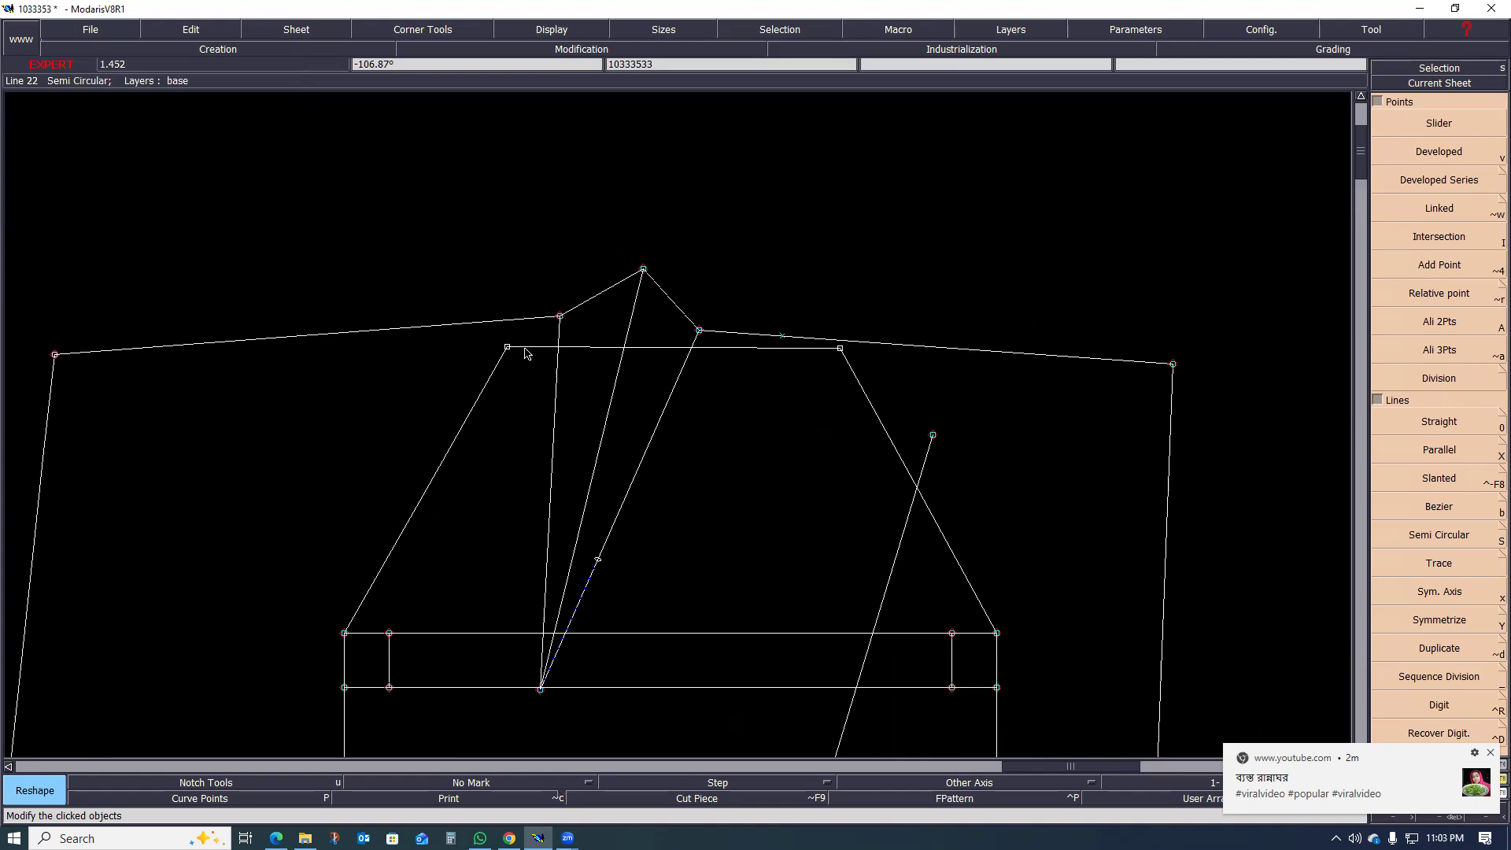
scroll(522, 347, up, 1)
scroll(723, 382, down, 1)
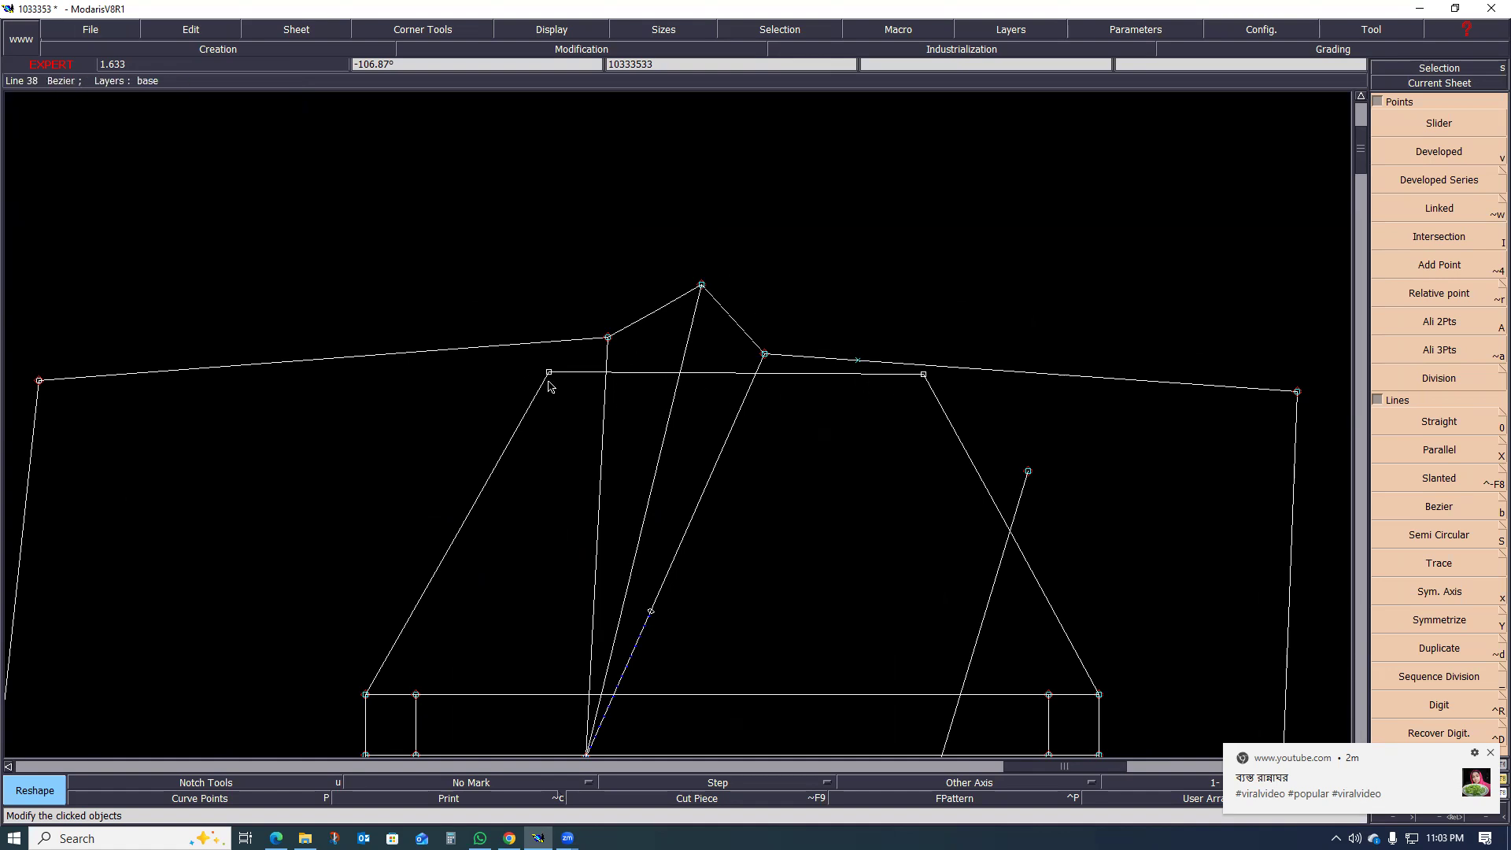
scroll(574, 391, up, 1)
scroll(590, 408, down, 1)
scroll(622, 370, up, 1)
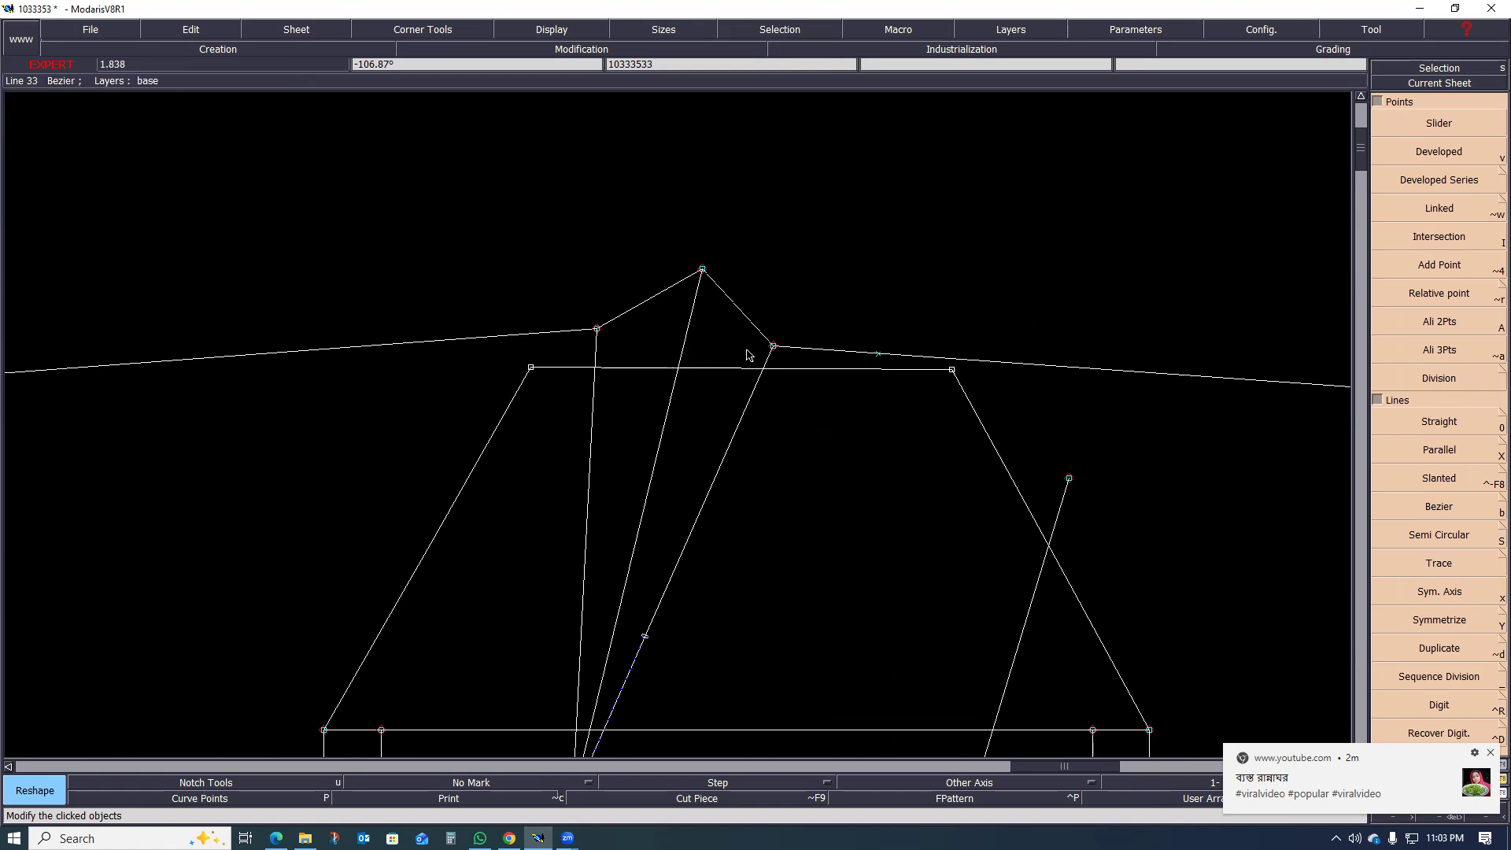
scroll(569, 385, down, 6)
scroll(558, 362, up, 7)
scroll(553, 413, down, 5)
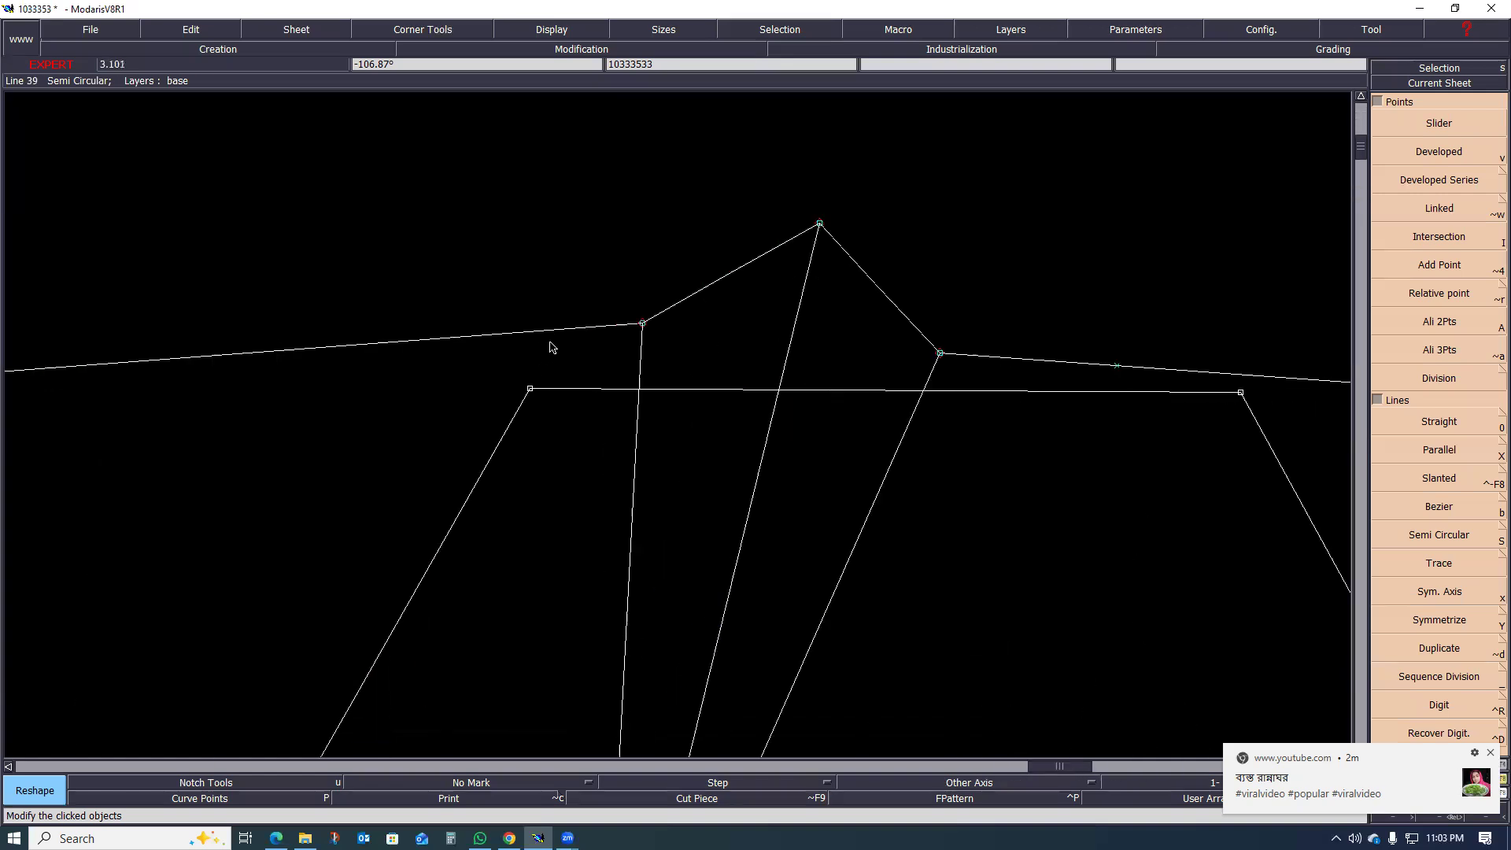
scroll(588, 464, up, 2)
scroll(716, 433, down, 2)
scroll(717, 504, up, 2)
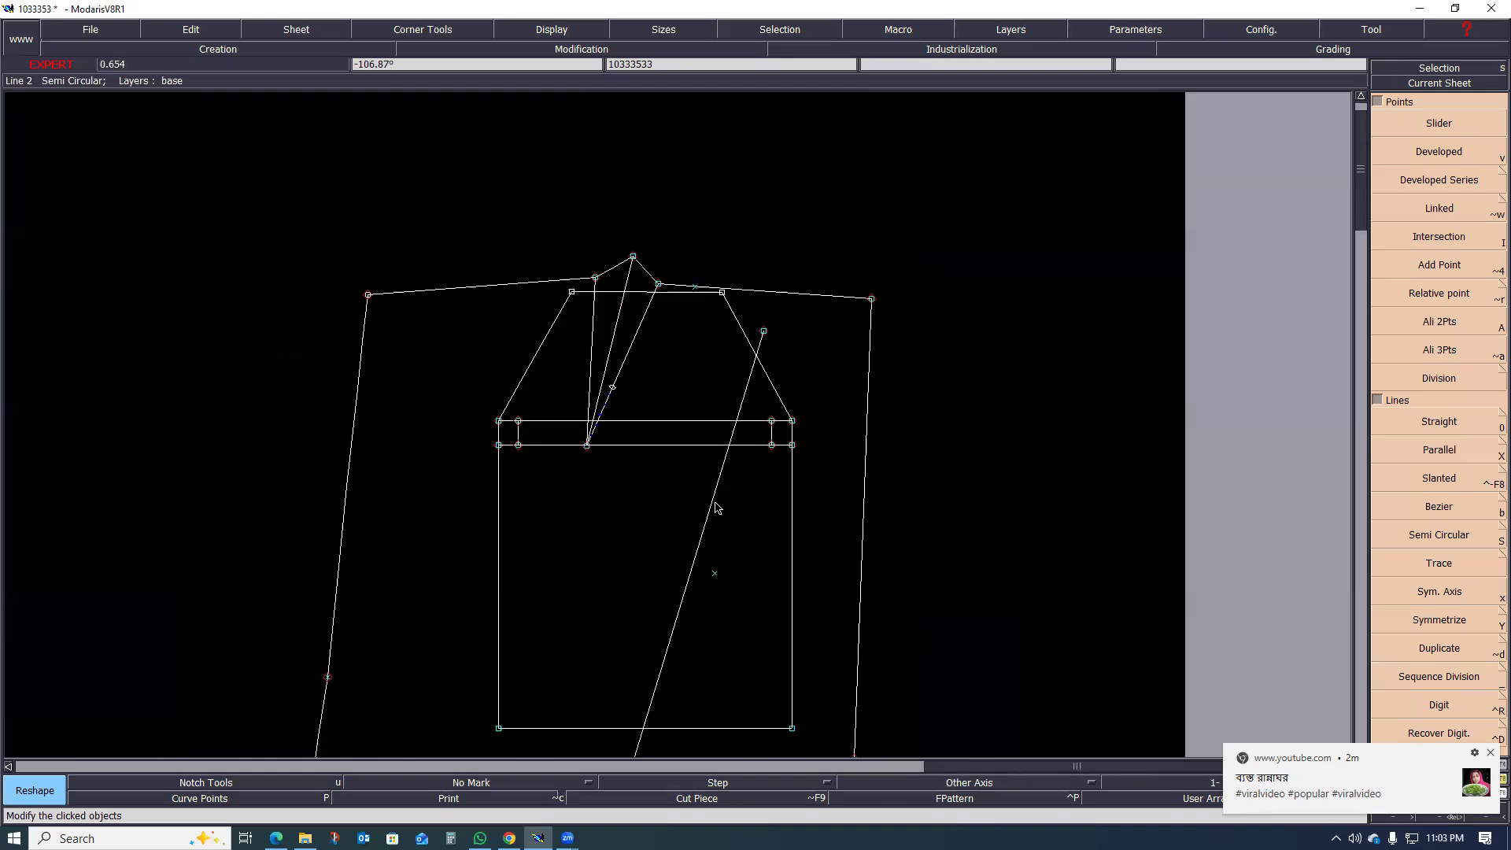
Step: Raise both upper end points of the pocket outline to the waistline, shifting the left one about 0.3 cm inward and 0.7 cm up
scroll(683, 258, up, 4)
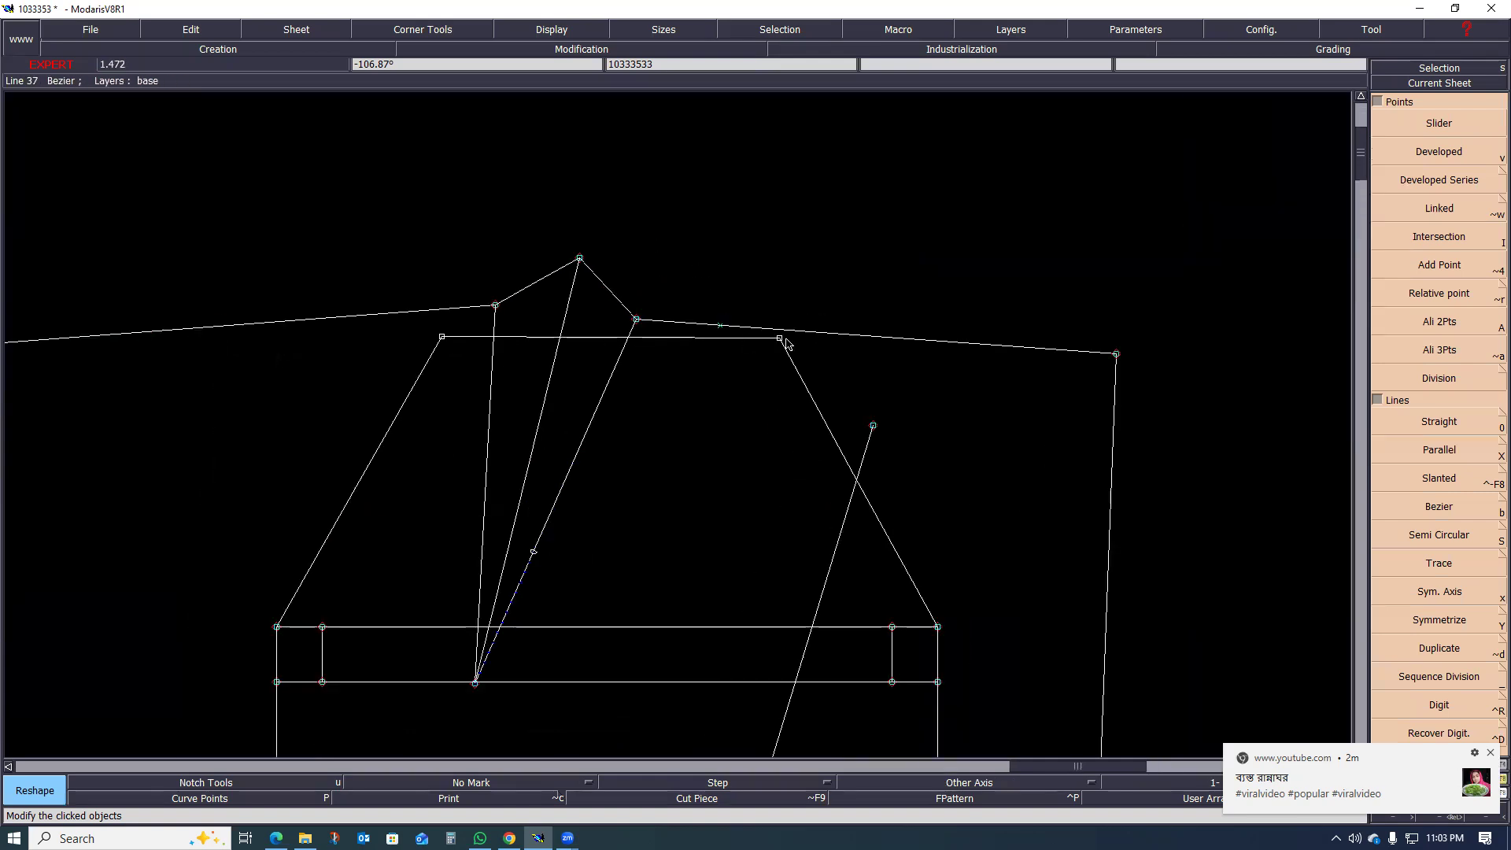
click(780, 338)
click(768, 312)
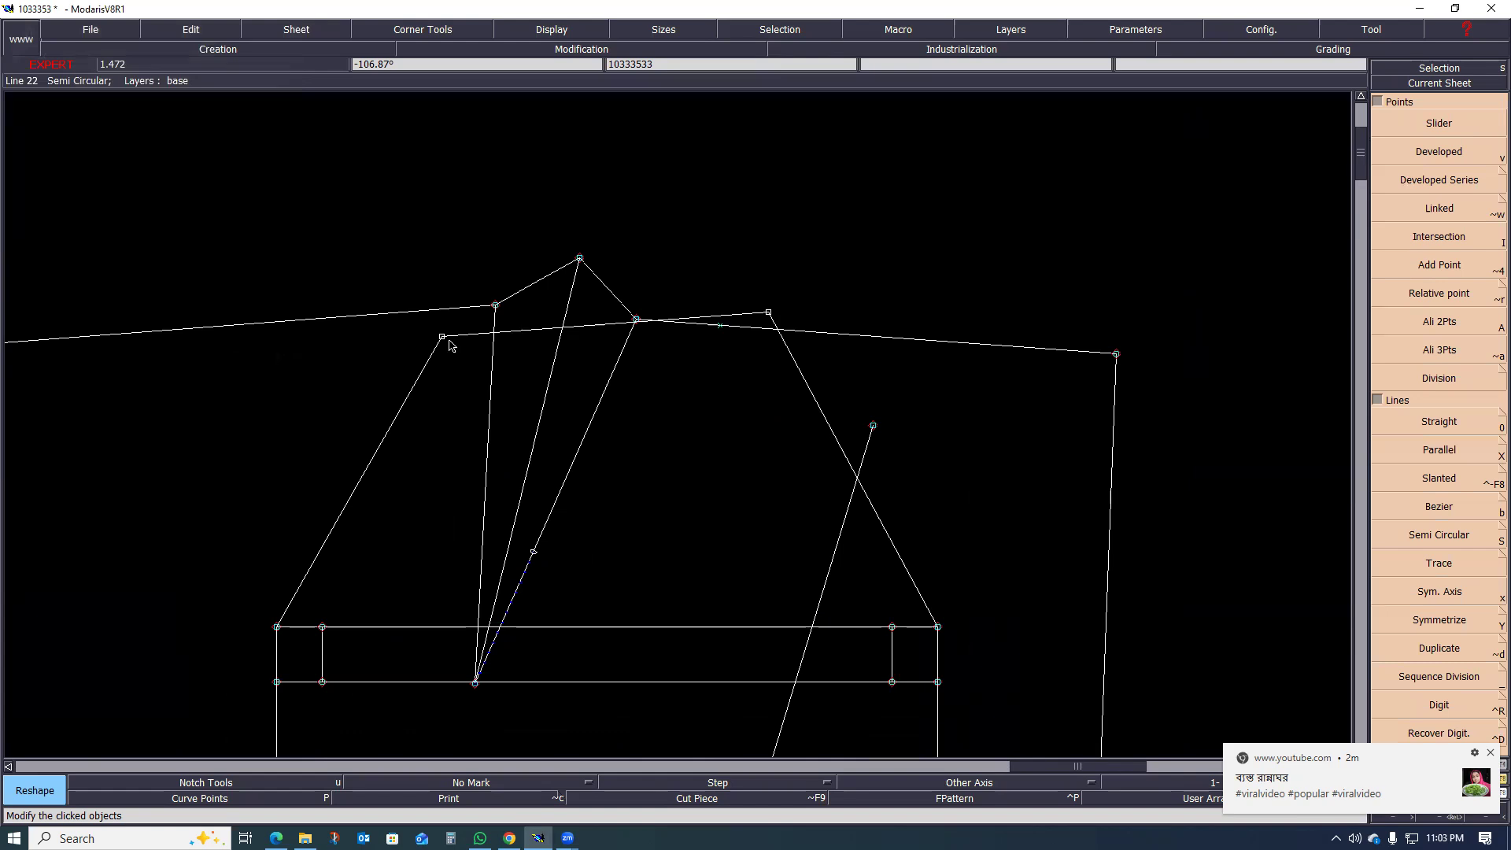
click(442, 337)
click(455, 303)
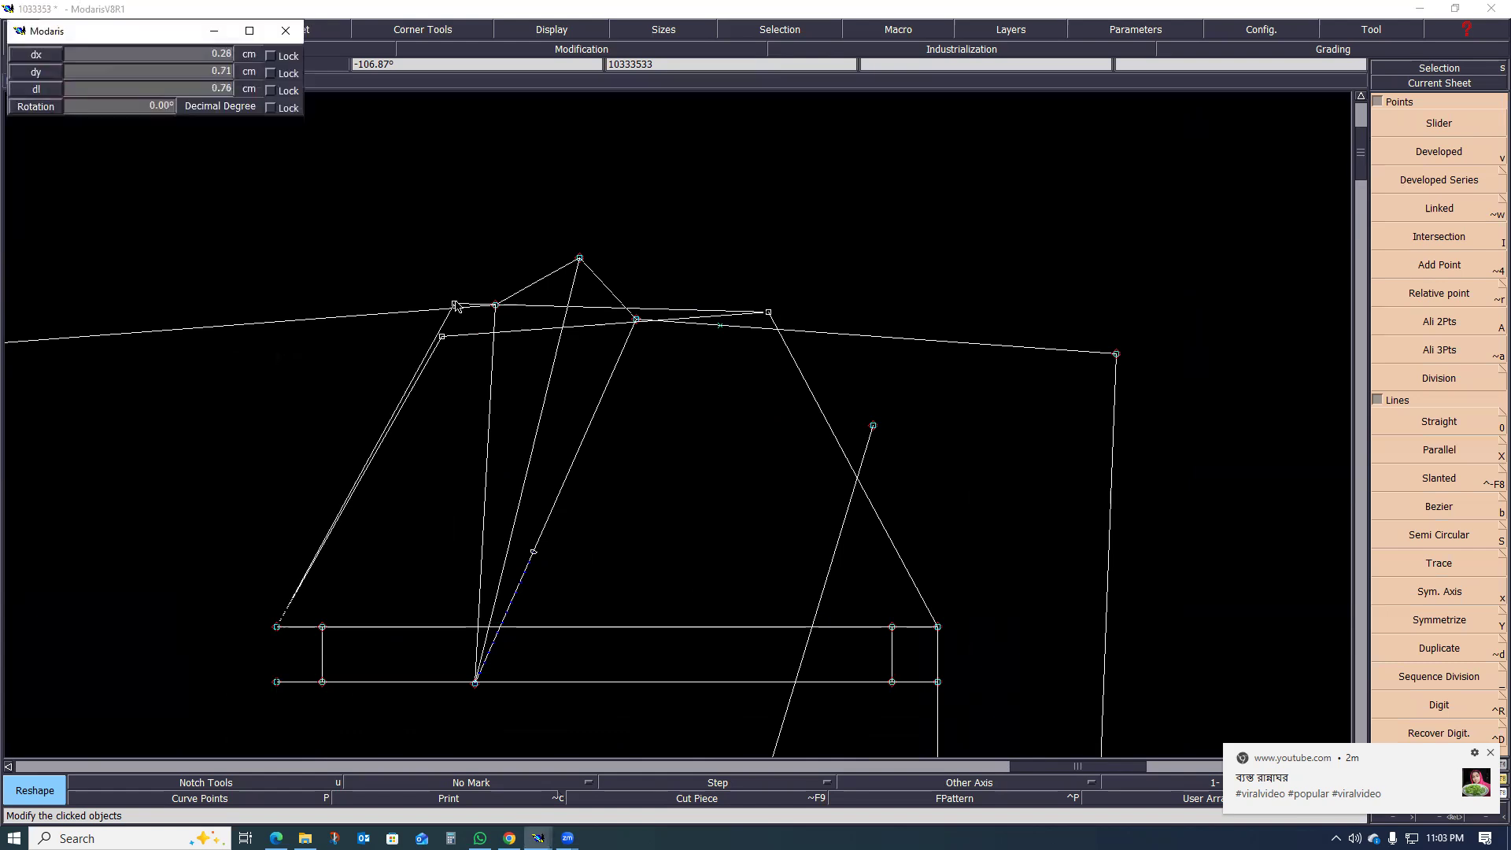
scroll(485, 263, up, 2)
scroll(823, 399, down, 7)
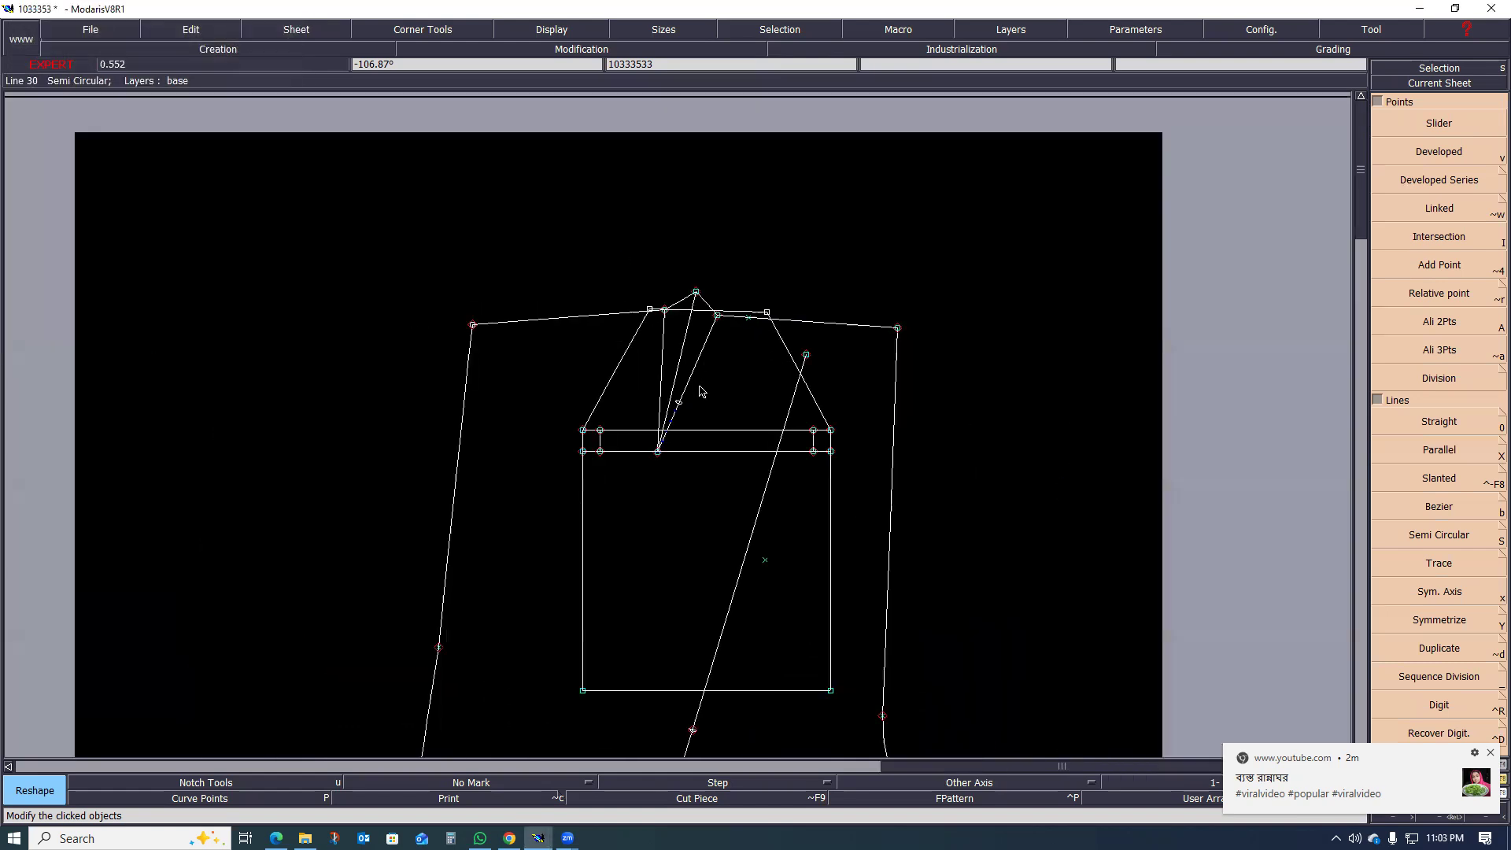
scroll(752, 372, up, 2)
scroll(685, 388, down, 6)
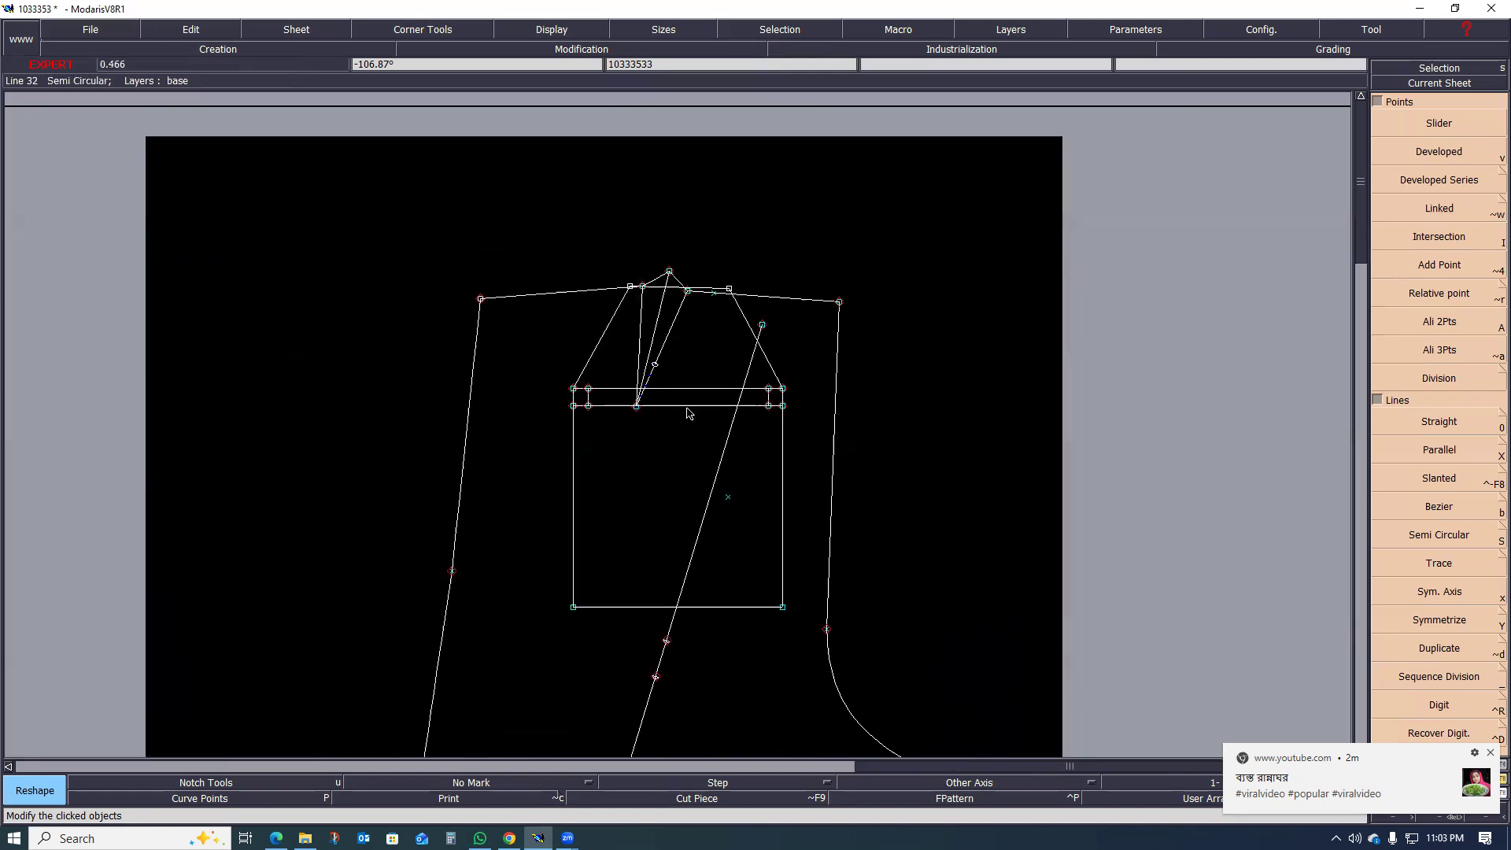